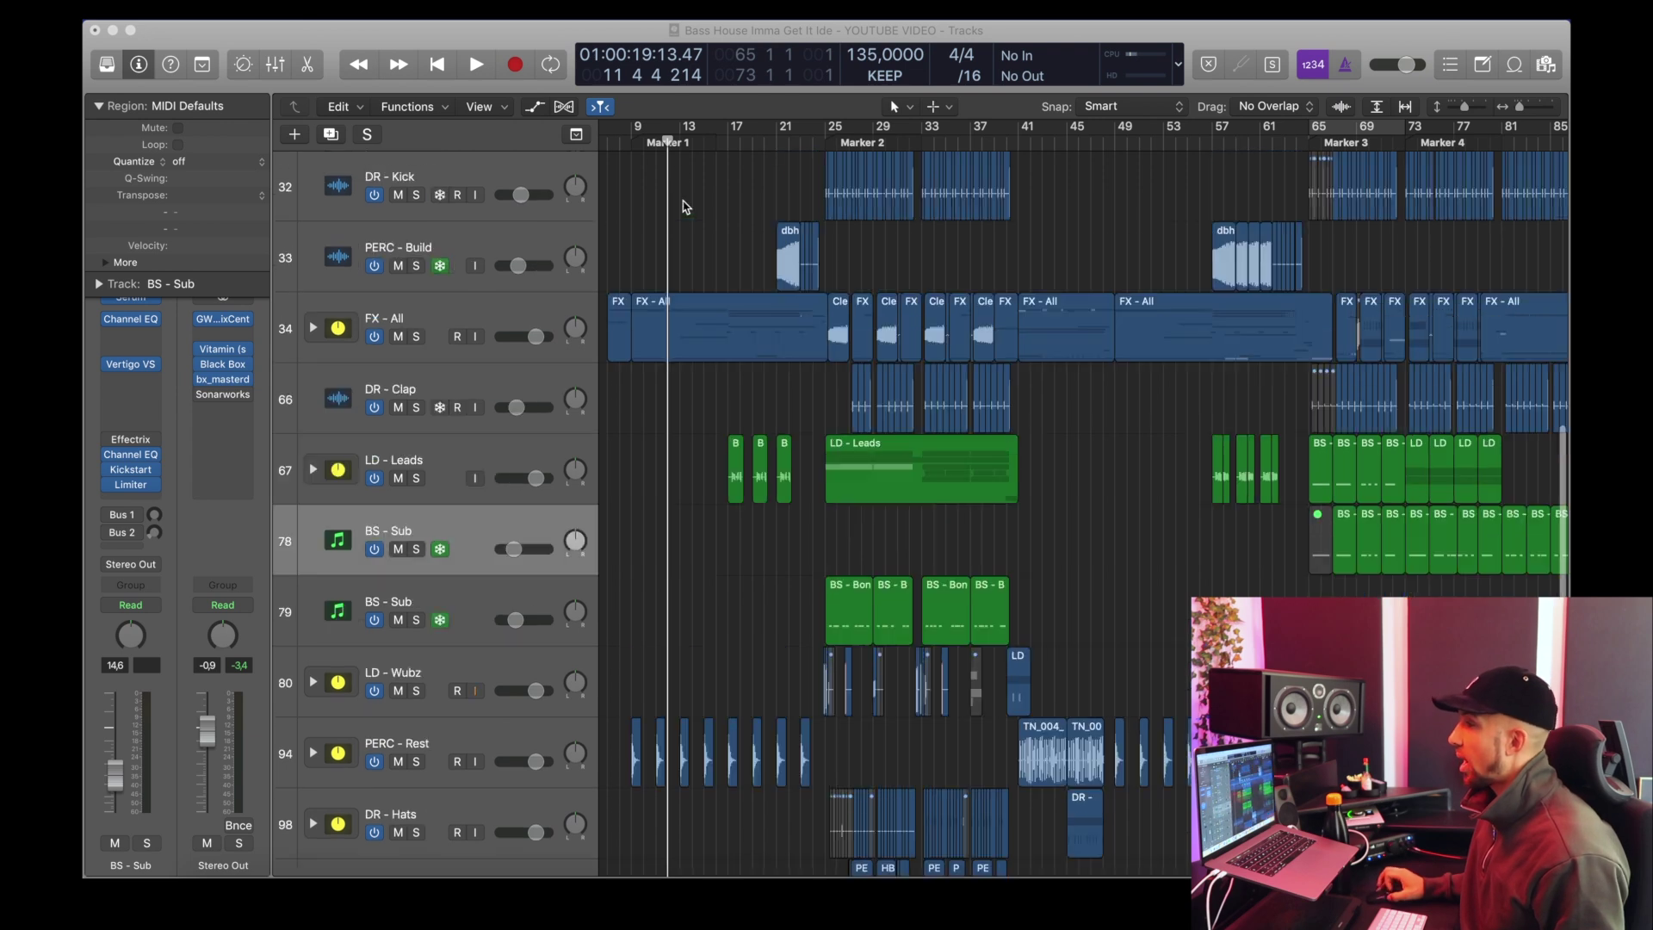
# Step: Zoom out to the full arrangement and examine its tracks, including the contents of the PERC - Drop stack
pyautogui.moveTo(1538, 106); pyautogui.dragTo(1524, 109)
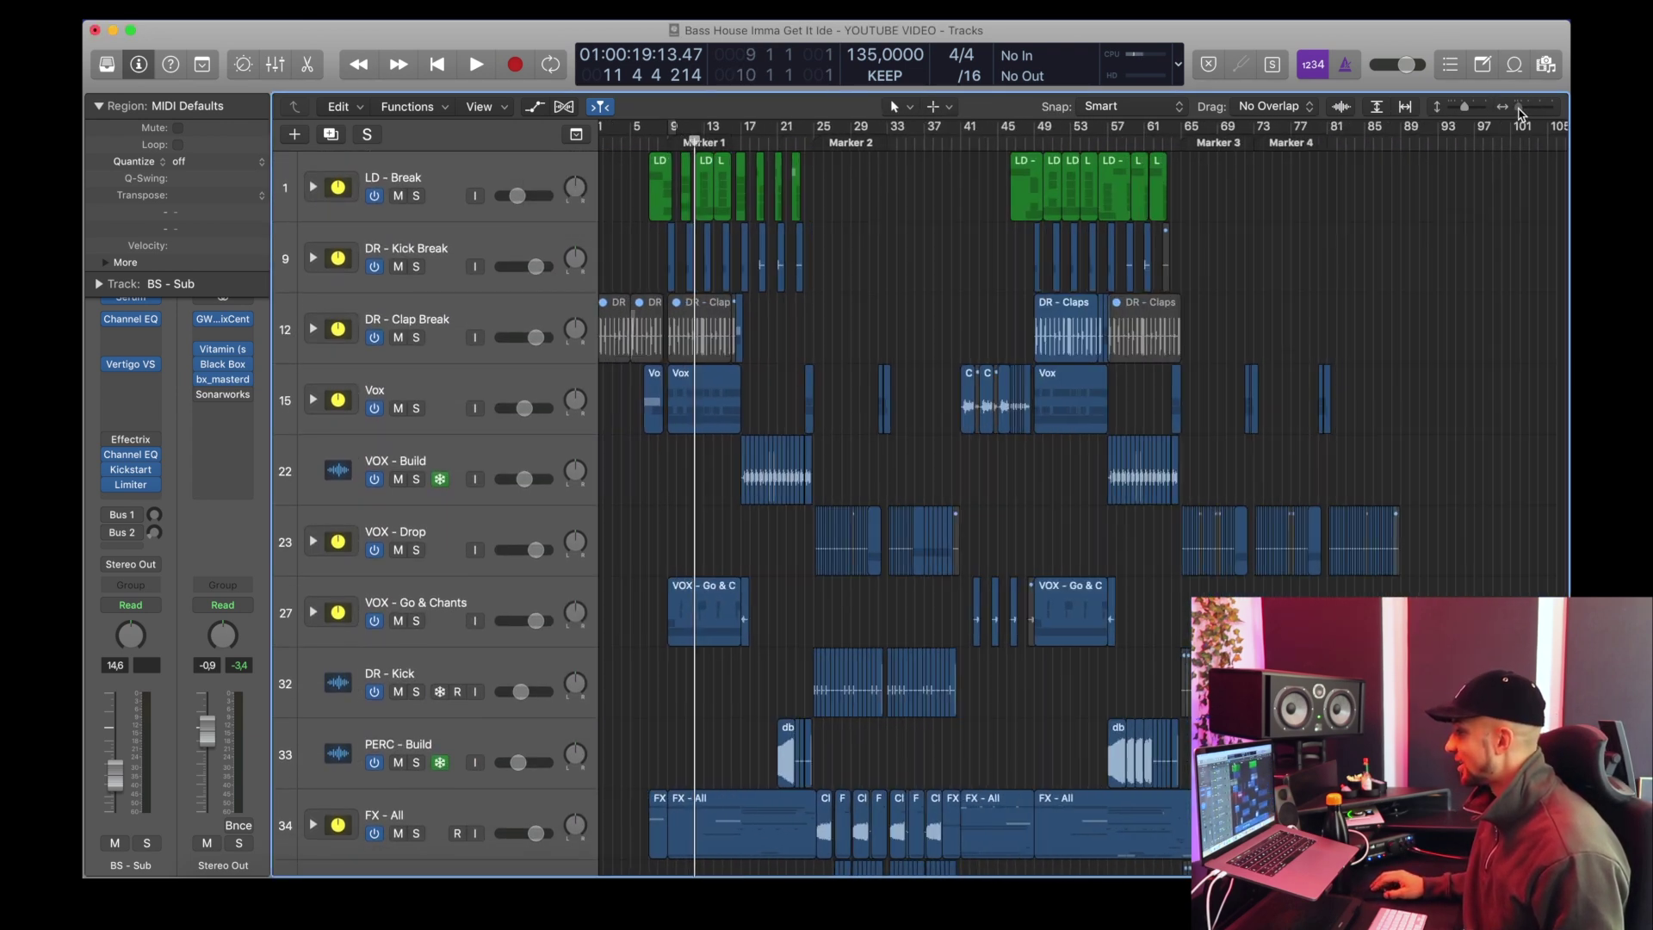
pyautogui.scroll(-8, 694, 328)
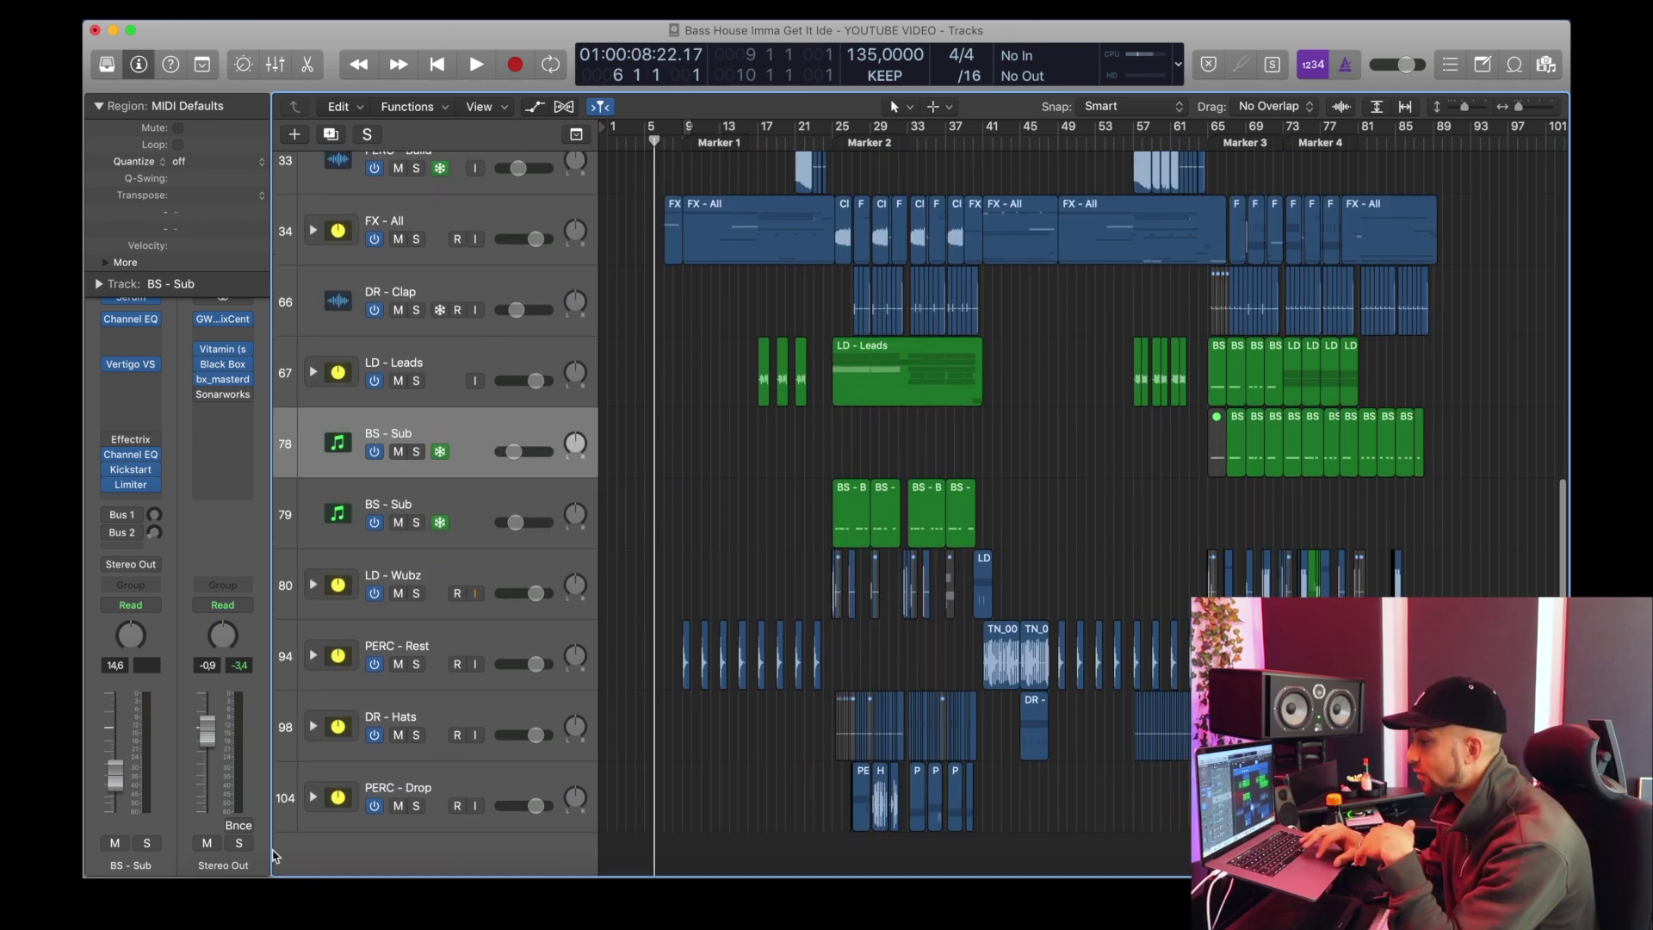
pyautogui.click(314, 797)
pyautogui.scroll(-5, 325, 498)
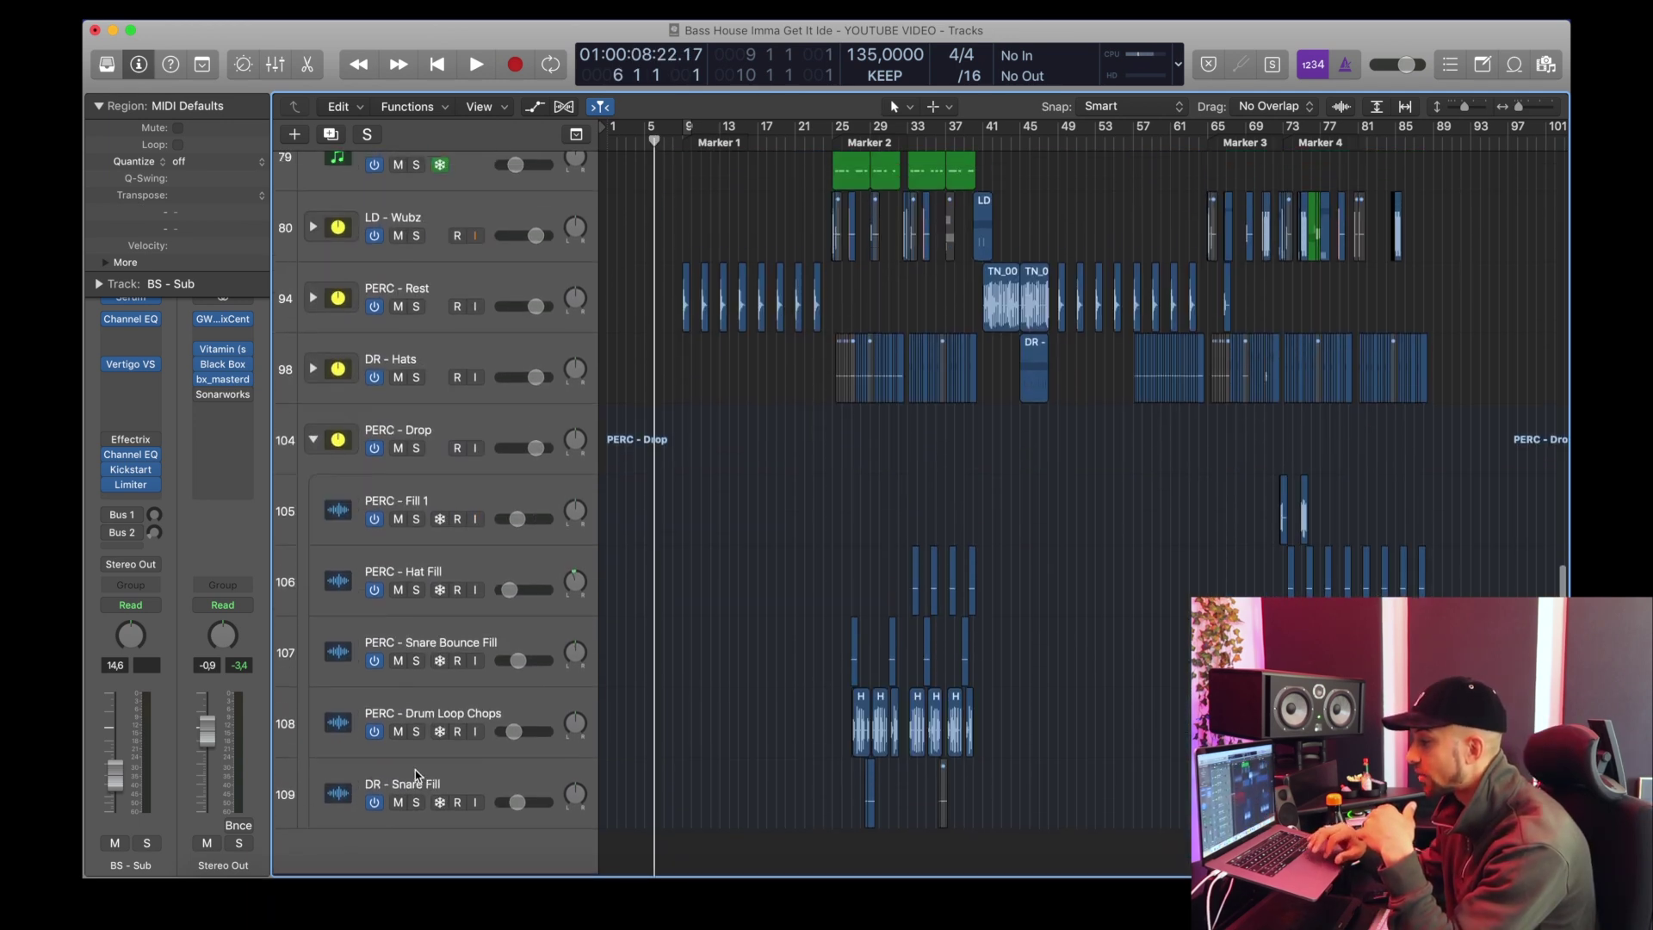
pyautogui.click(316, 443)
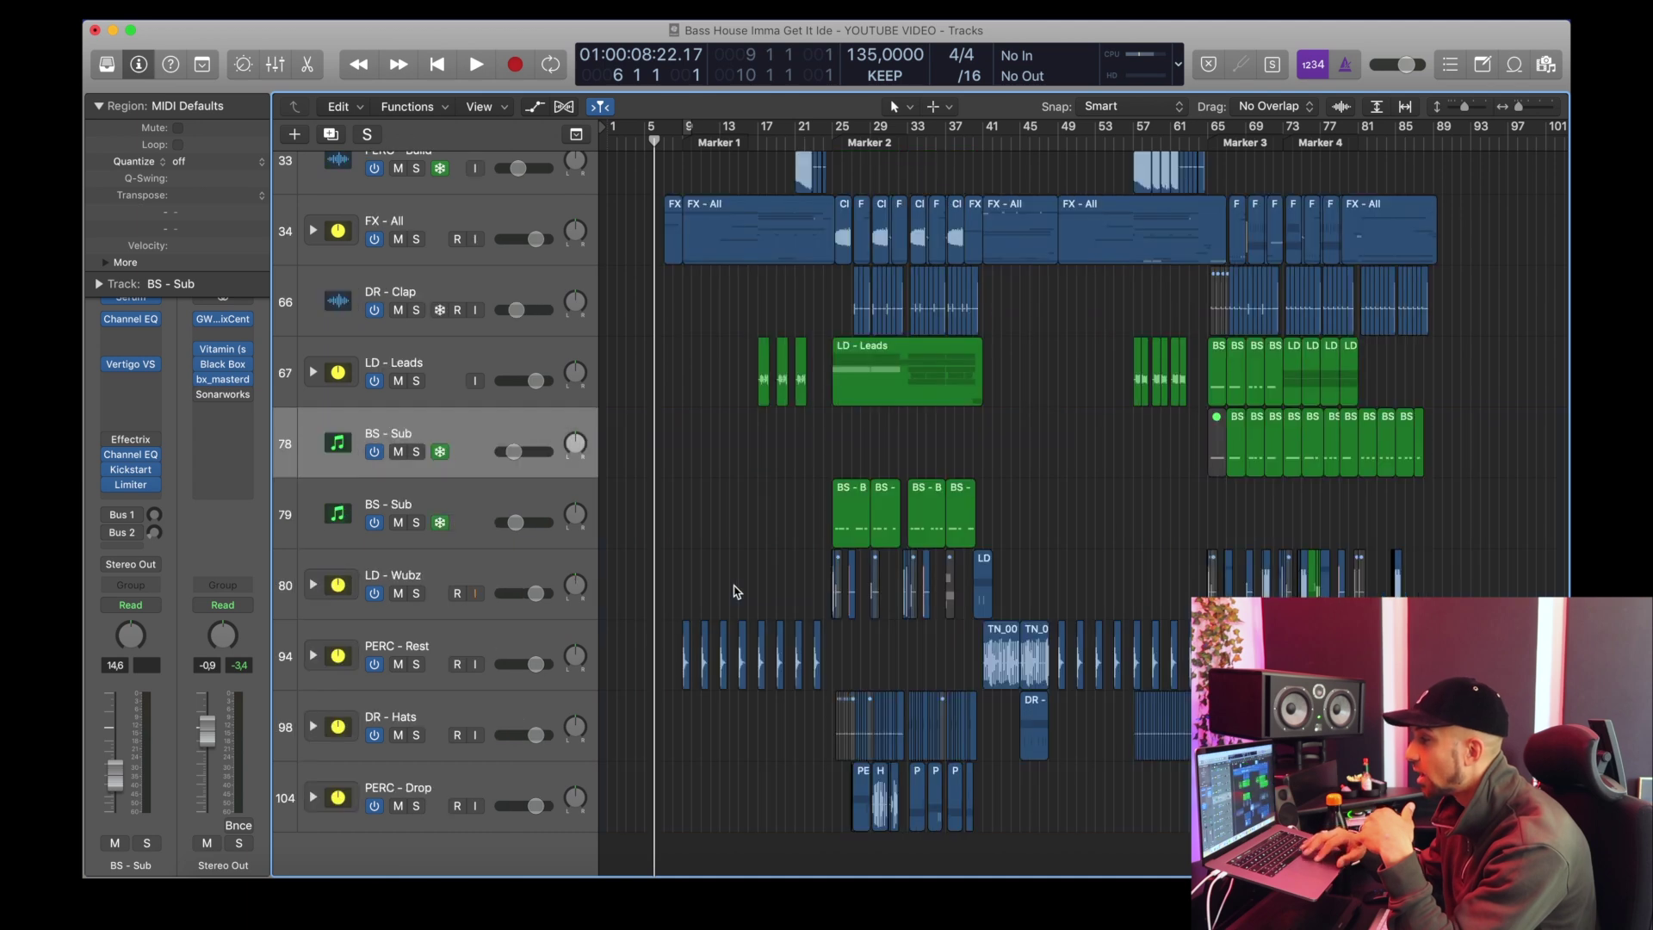
pyautogui.scroll(10, 659, 608)
pyautogui.scroll(-8, 659, 608)
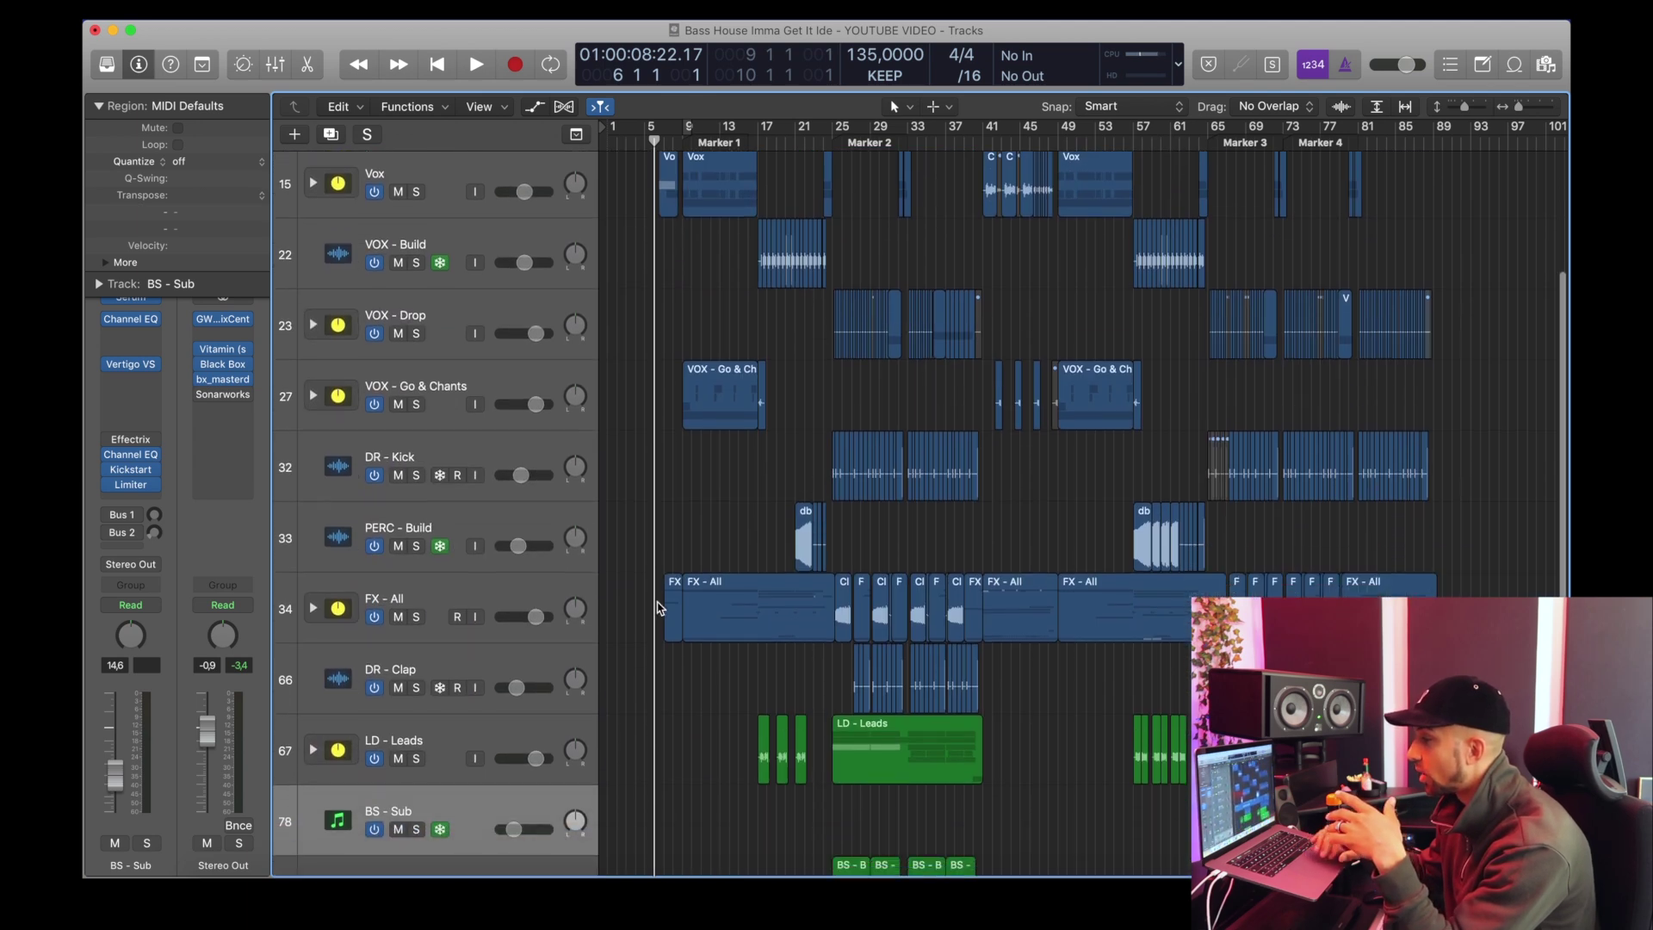
pyautogui.scroll(-4, 659, 608)
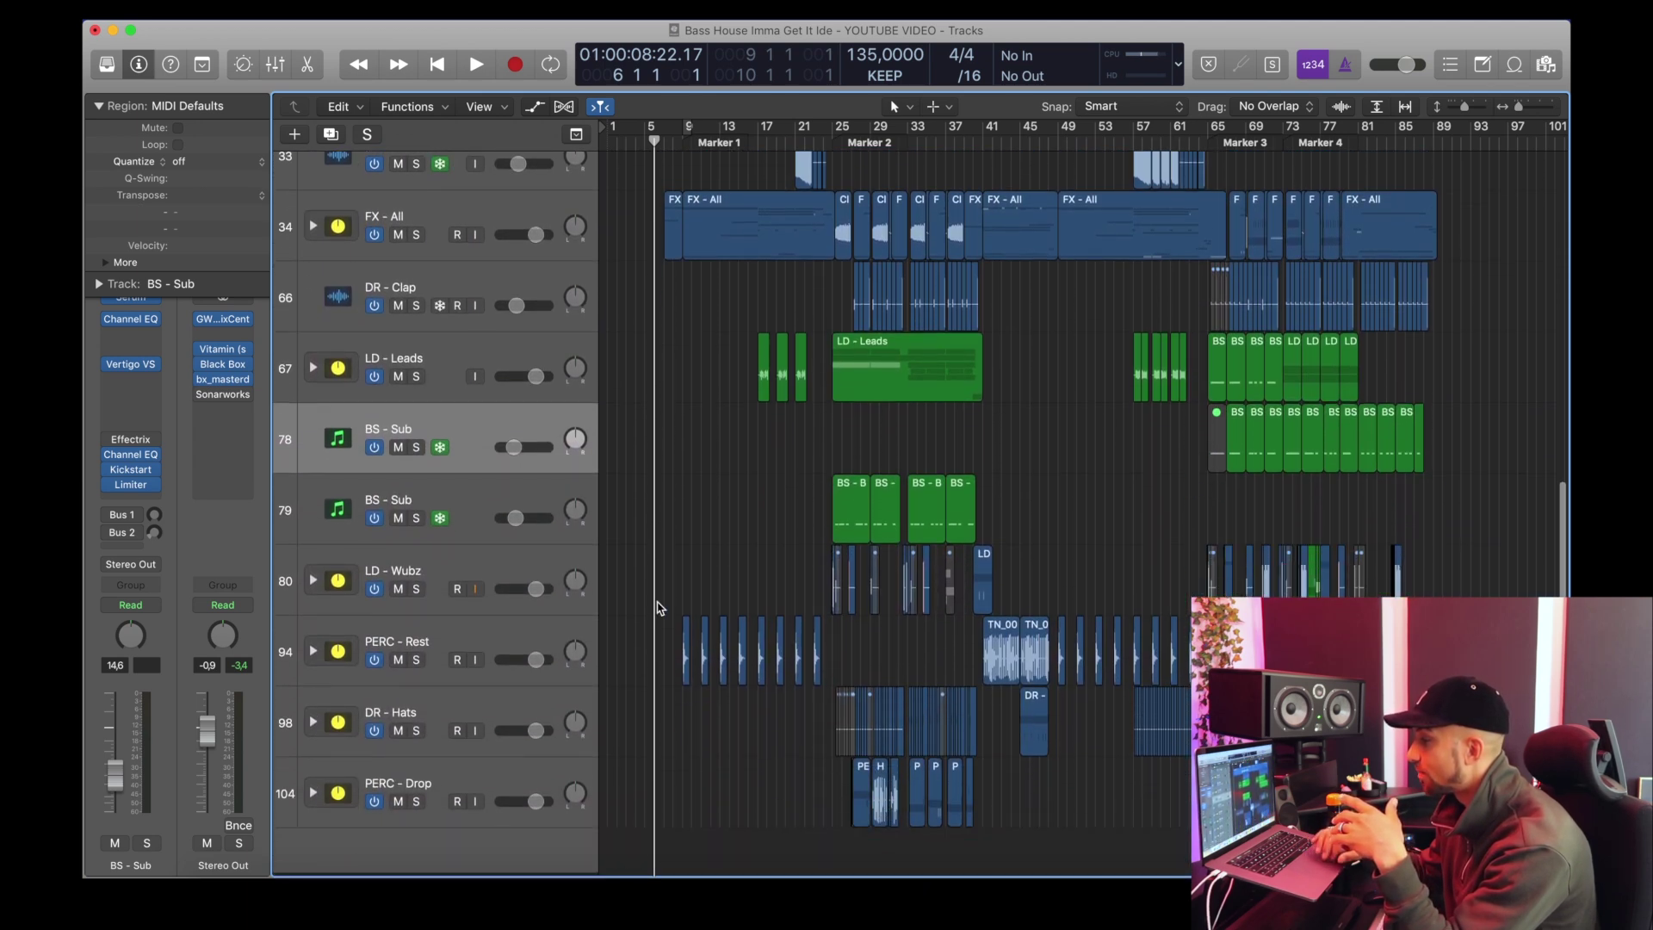
pyautogui.scroll(1, 658, 607)
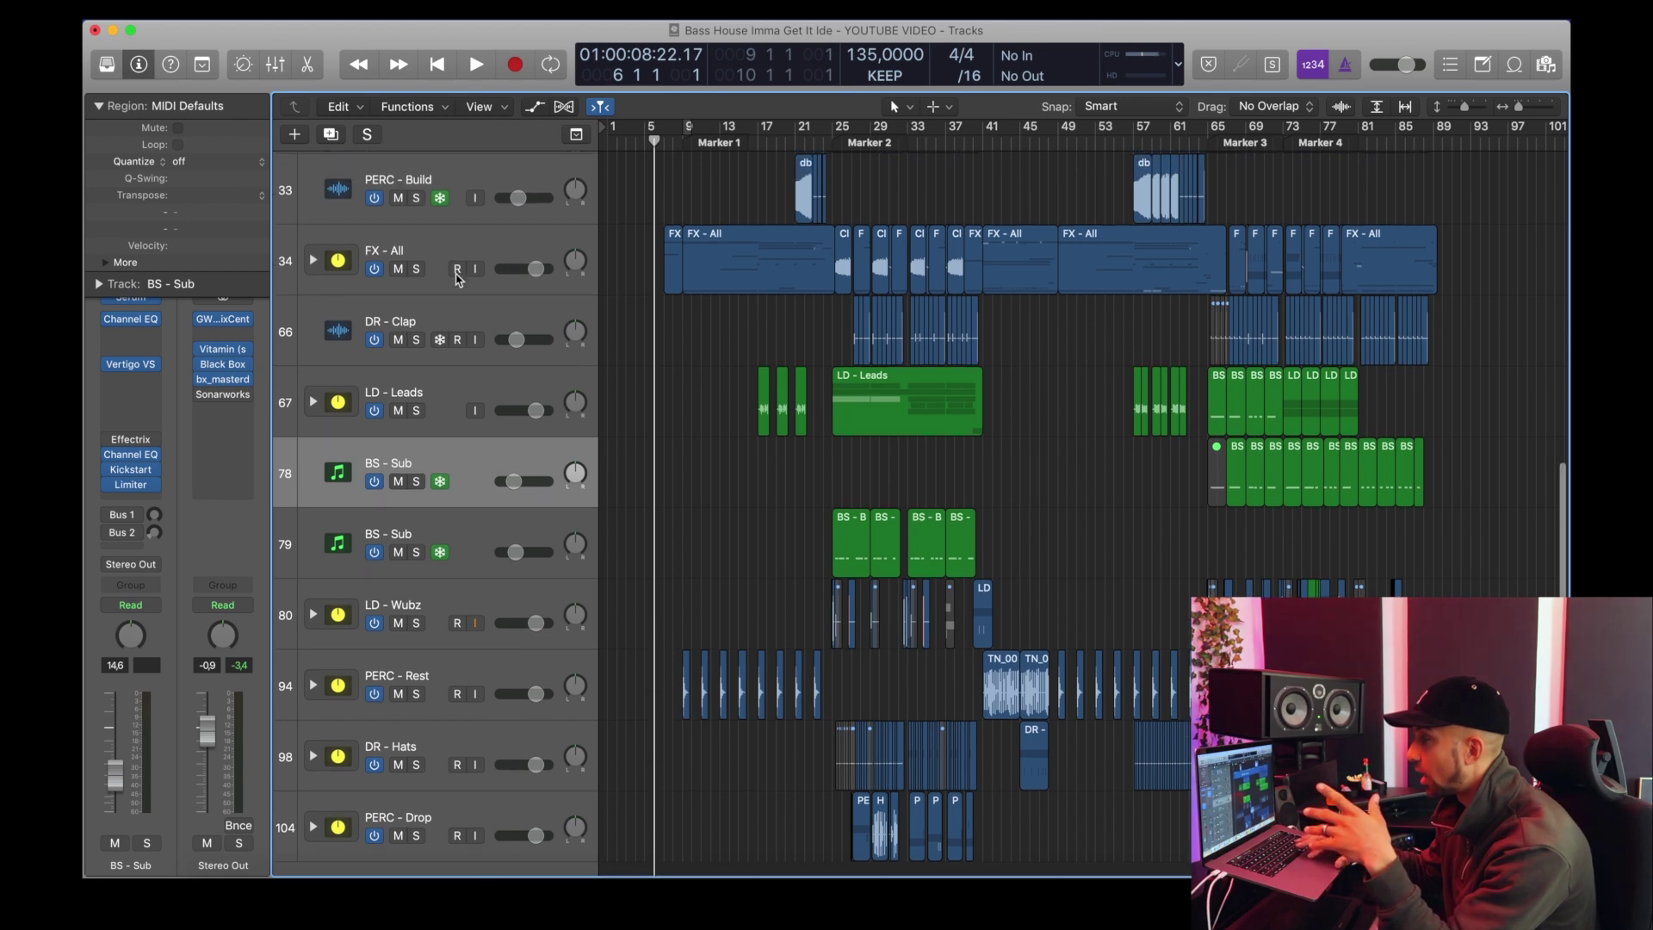
# Step: Move the PERC - Build track down the track list to between PERC - Rest and DR - Hats
pyautogui.moveTo(501, 190); pyautogui.dragTo(452, 724)
pyautogui.moveTo(452, 723); pyautogui.dragTo(452, 725)
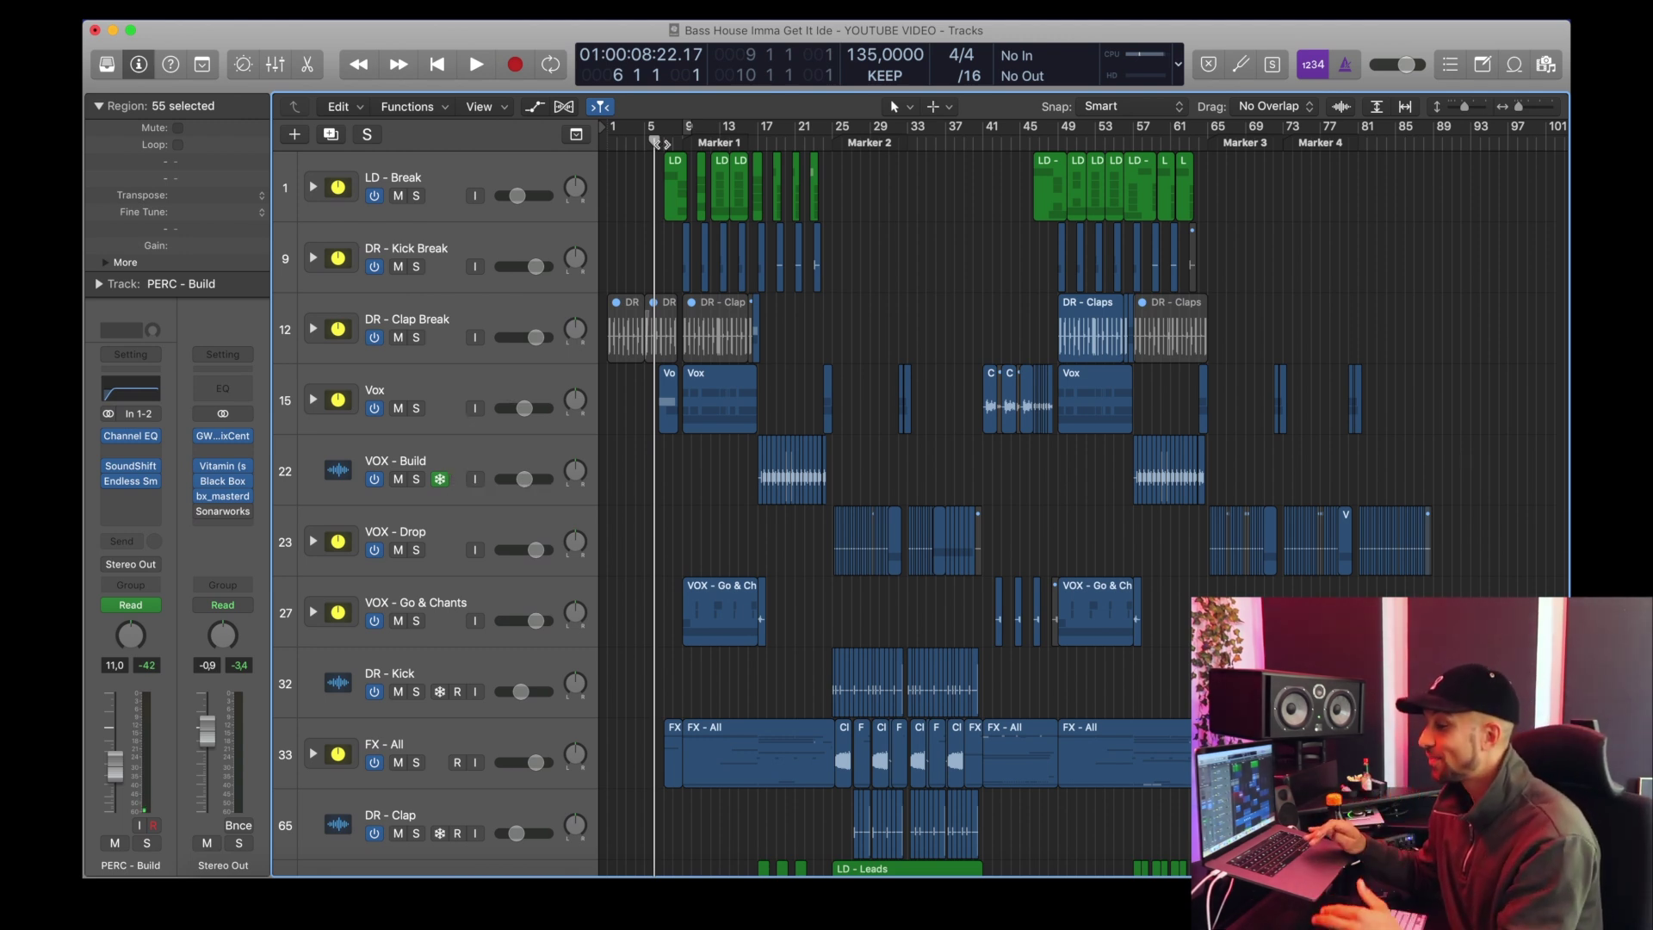
# Step: Play the first break from bar 7 with no track soloed and return the playhead to bar 7
pyautogui.moveTo(657, 143); pyautogui.dragTo(663, 143)
pyautogui.press('s')
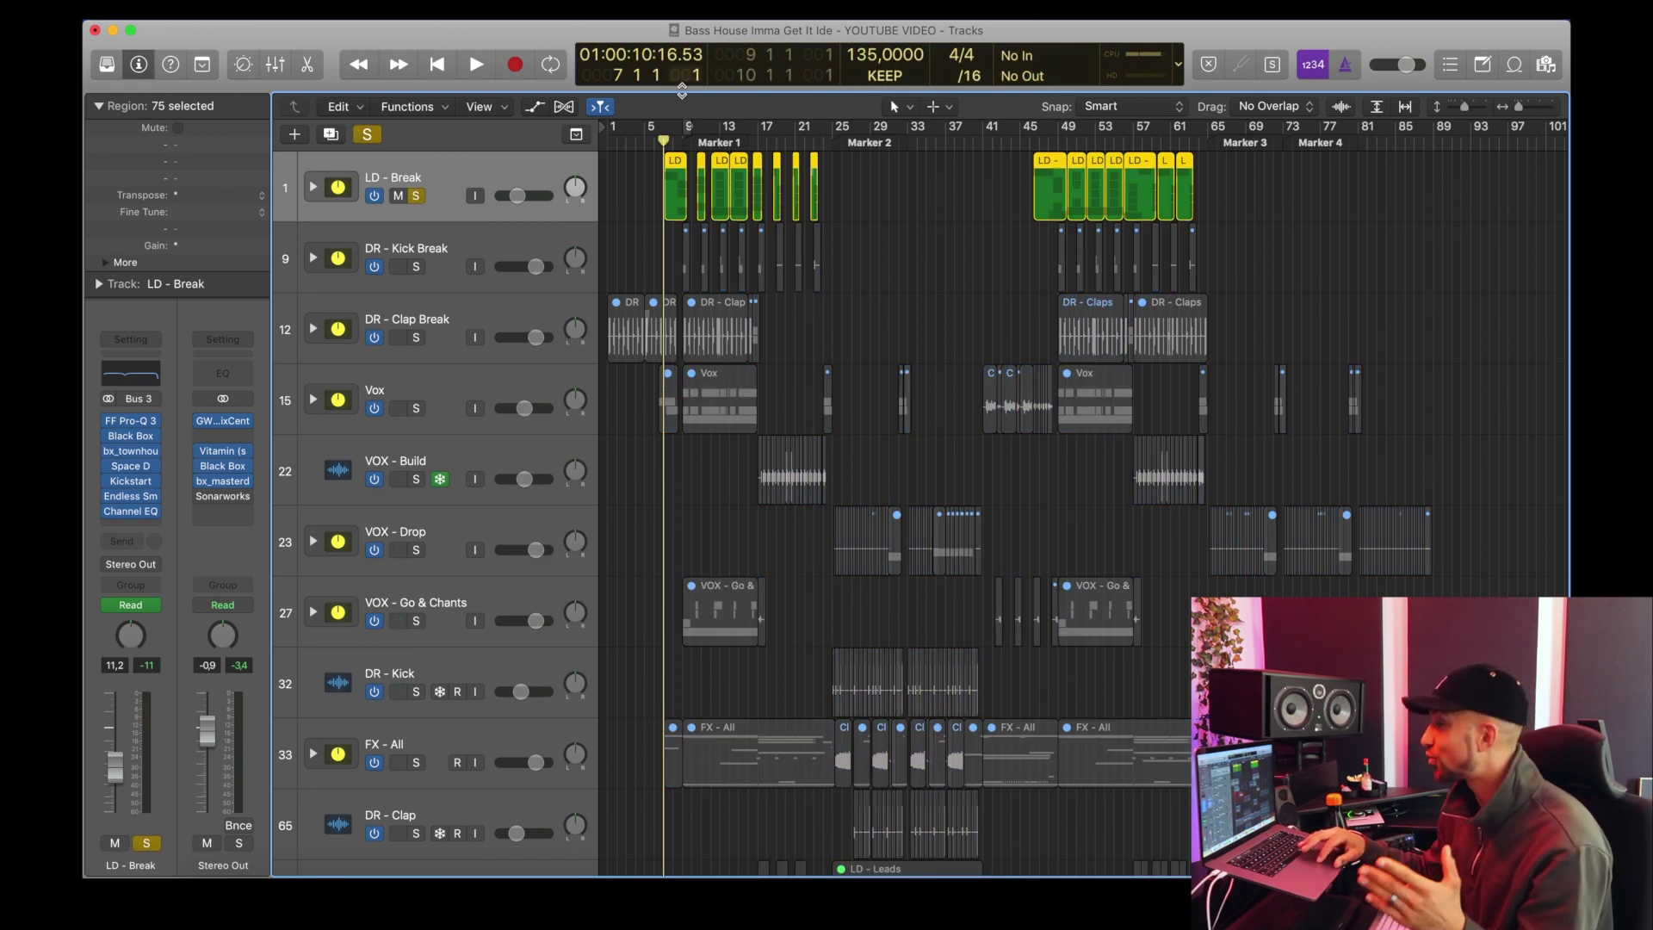
pyautogui.click(377, 138)
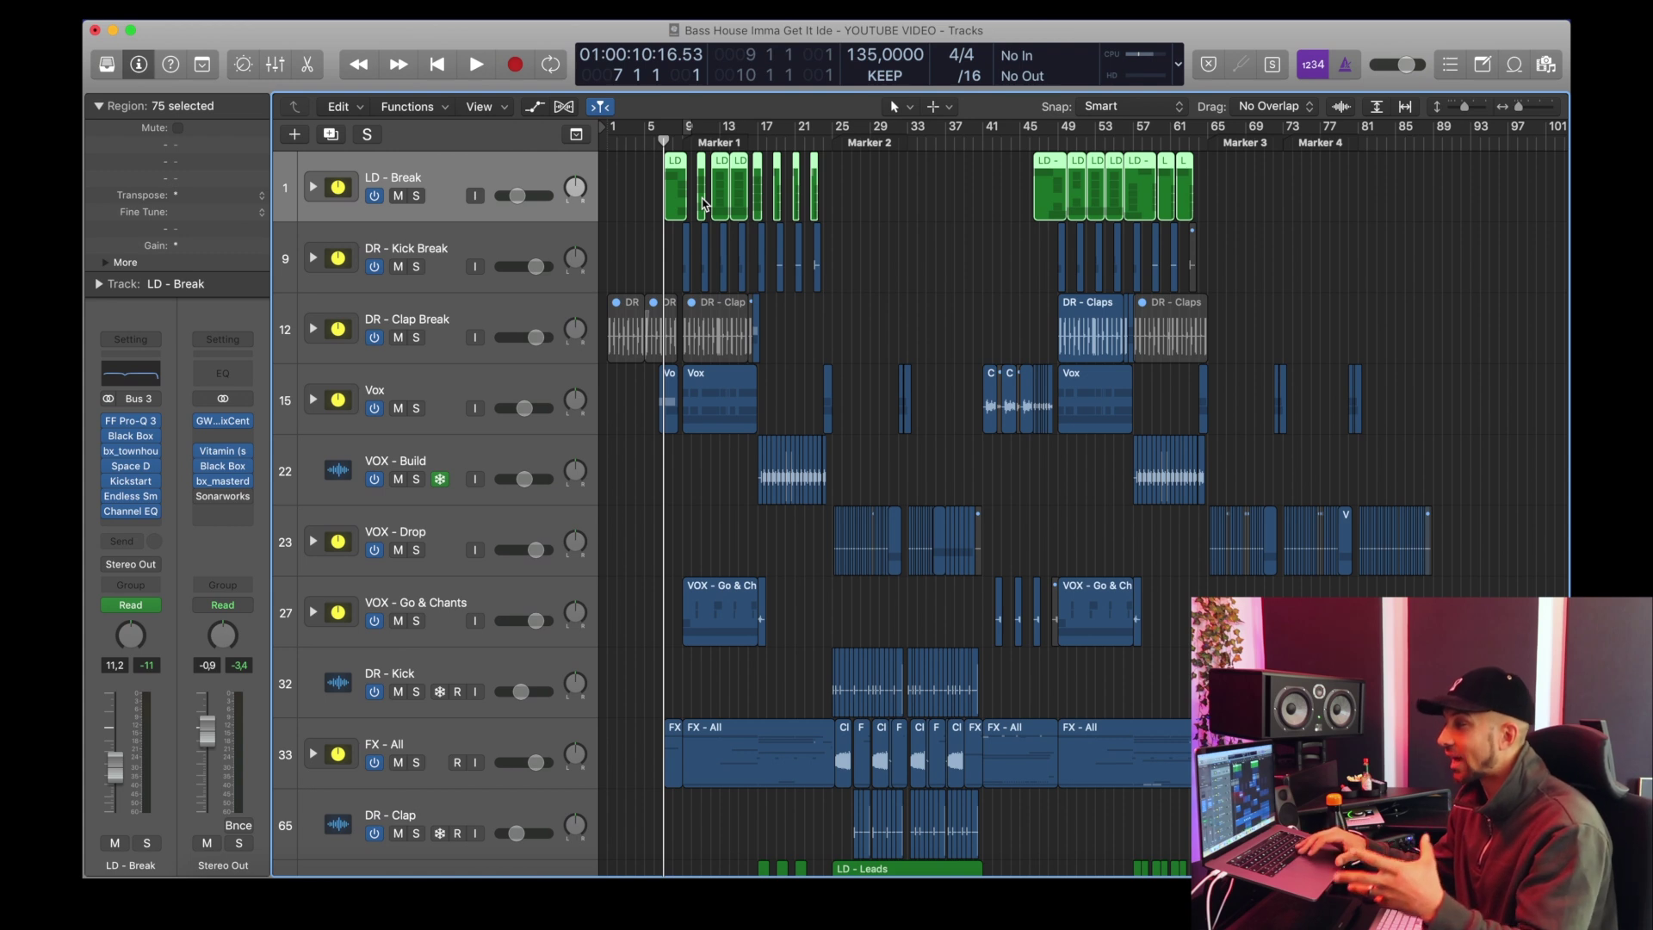
pyautogui.press('space')
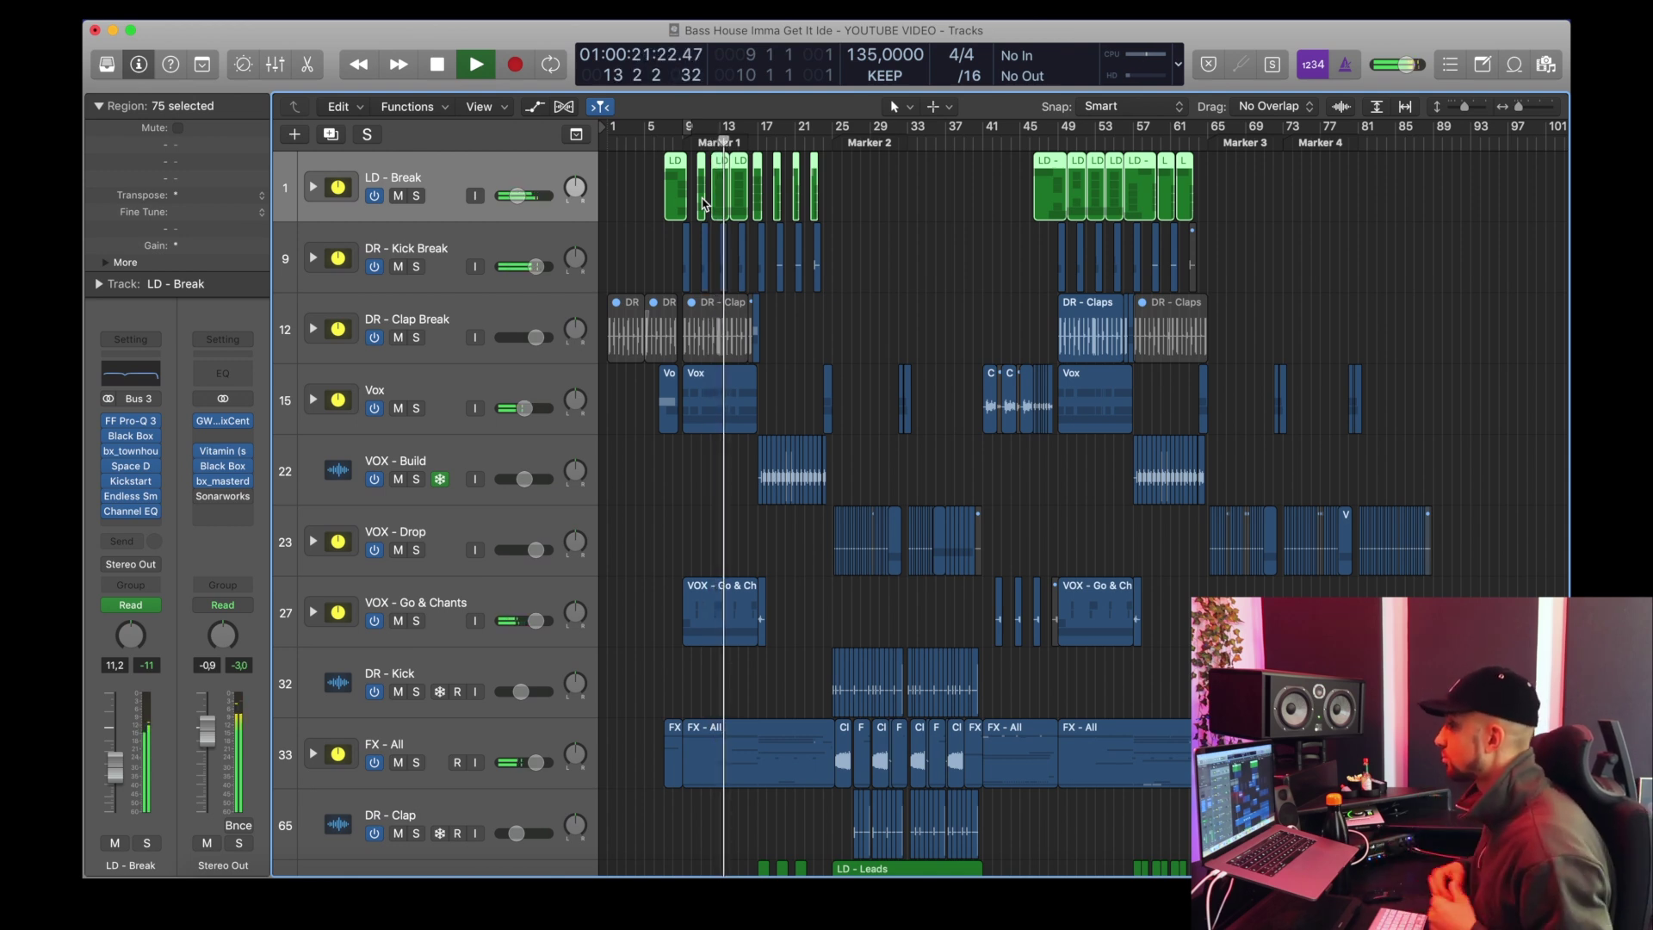
pyautogui.click(666, 144)
pyautogui.press('space')
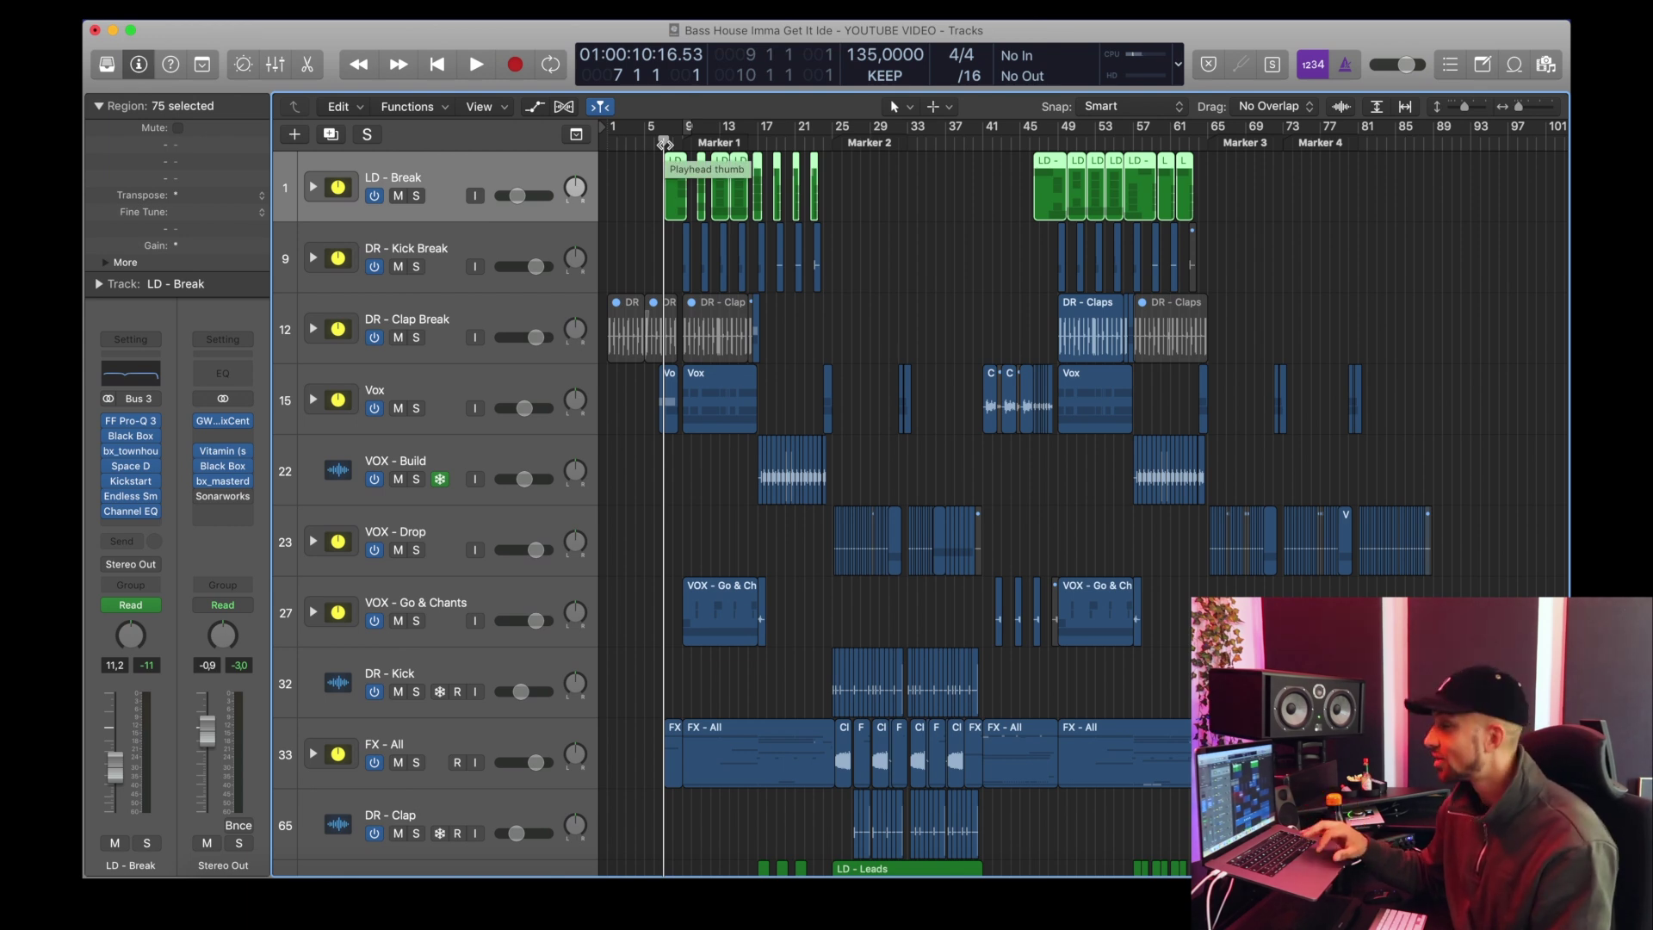
# Step: Expand the LD - Break stack and audition the whole stack soloed from bar 7
pyautogui.click(312, 188)
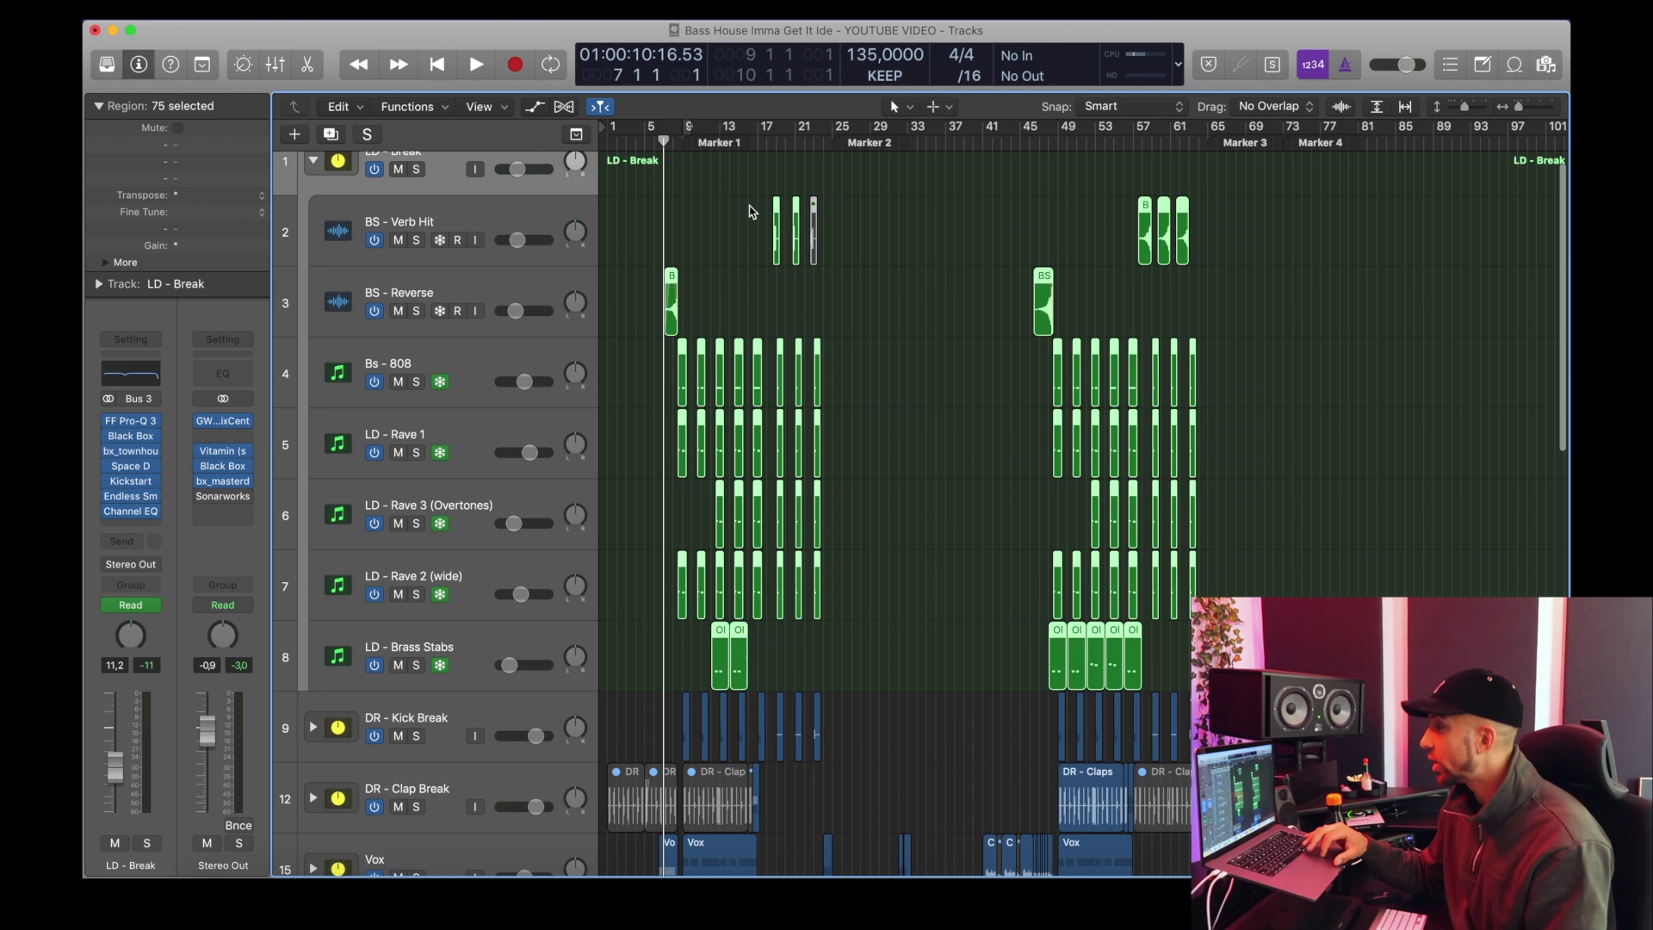
pyautogui.click(415, 183)
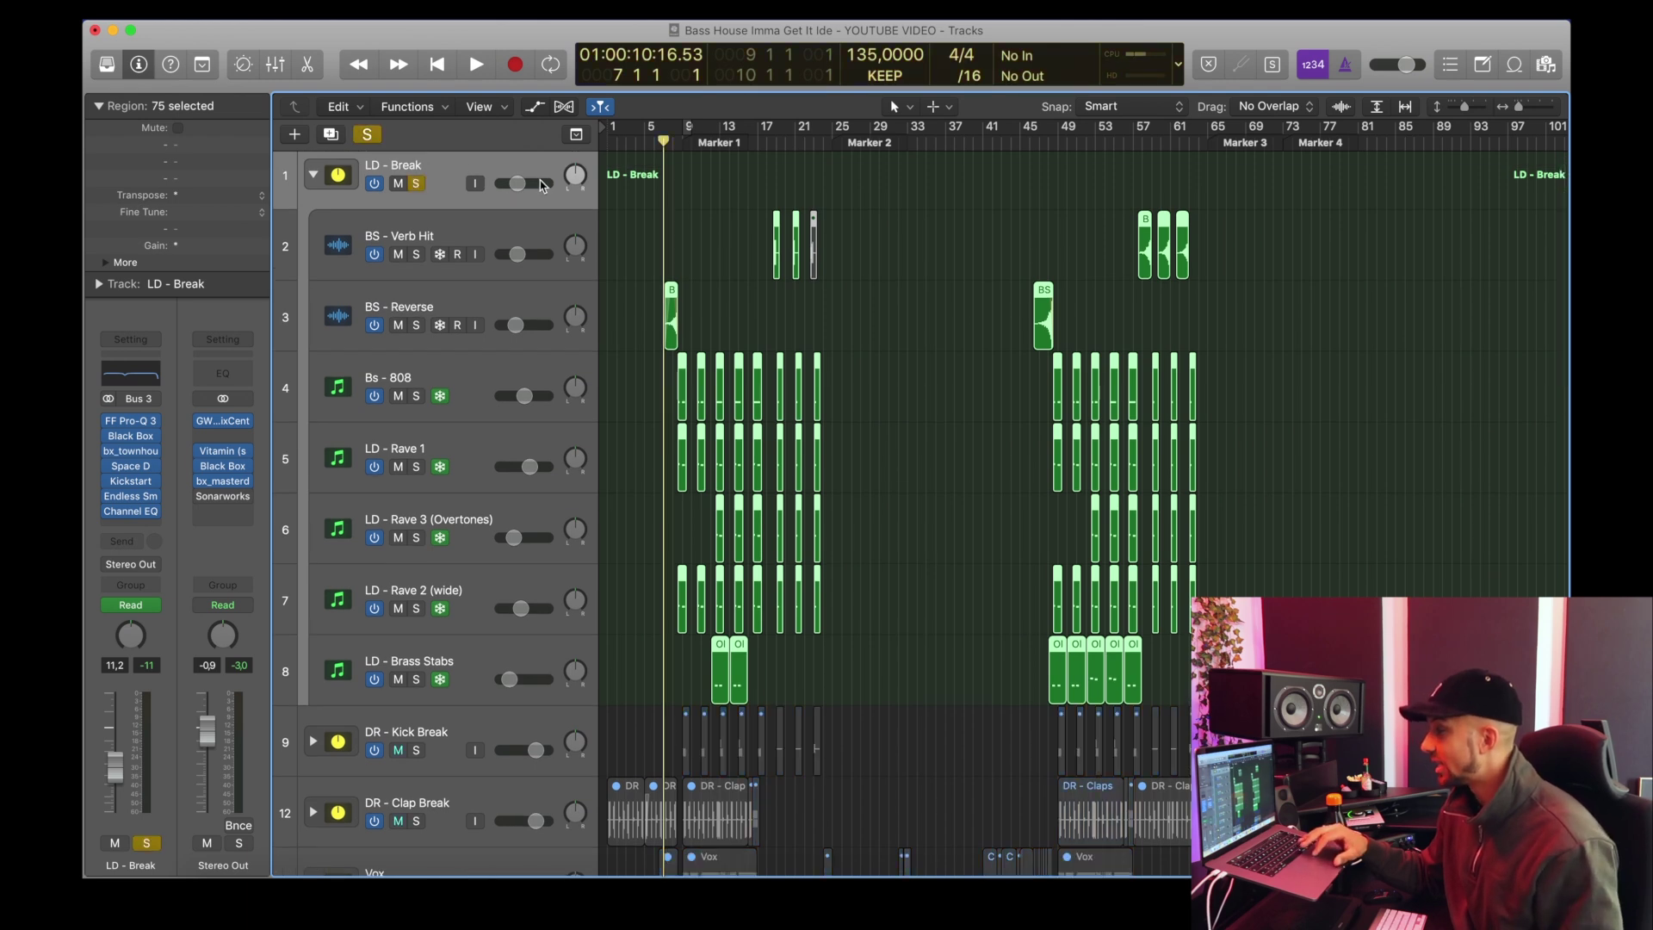
pyautogui.press('space')
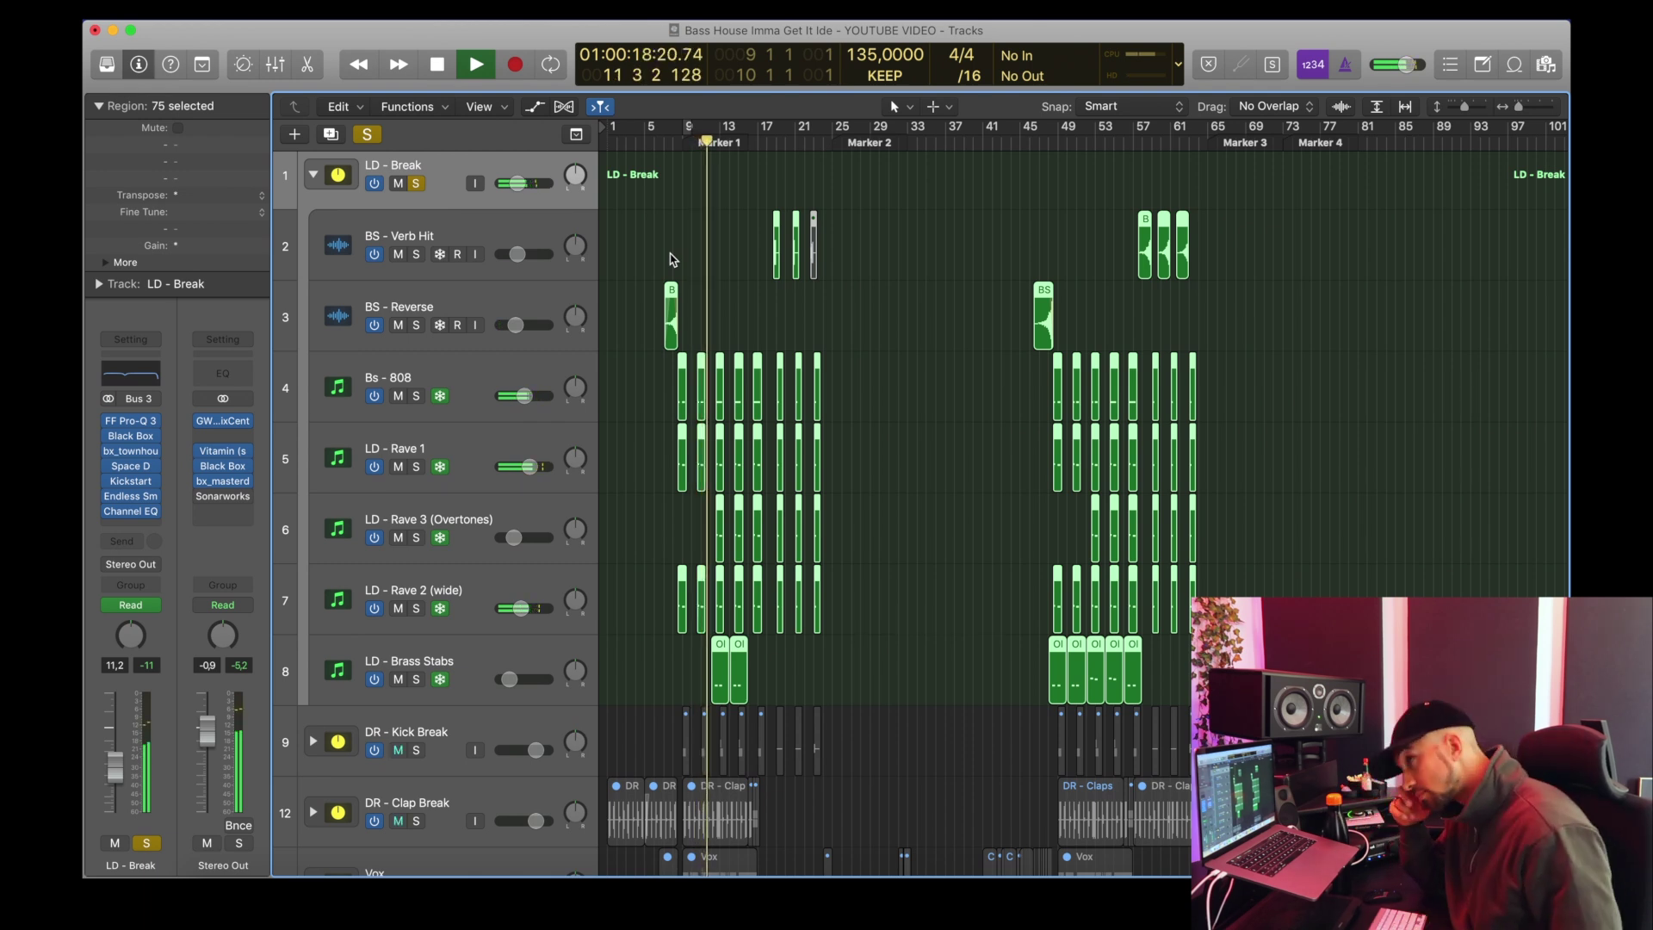
pyautogui.press('space')
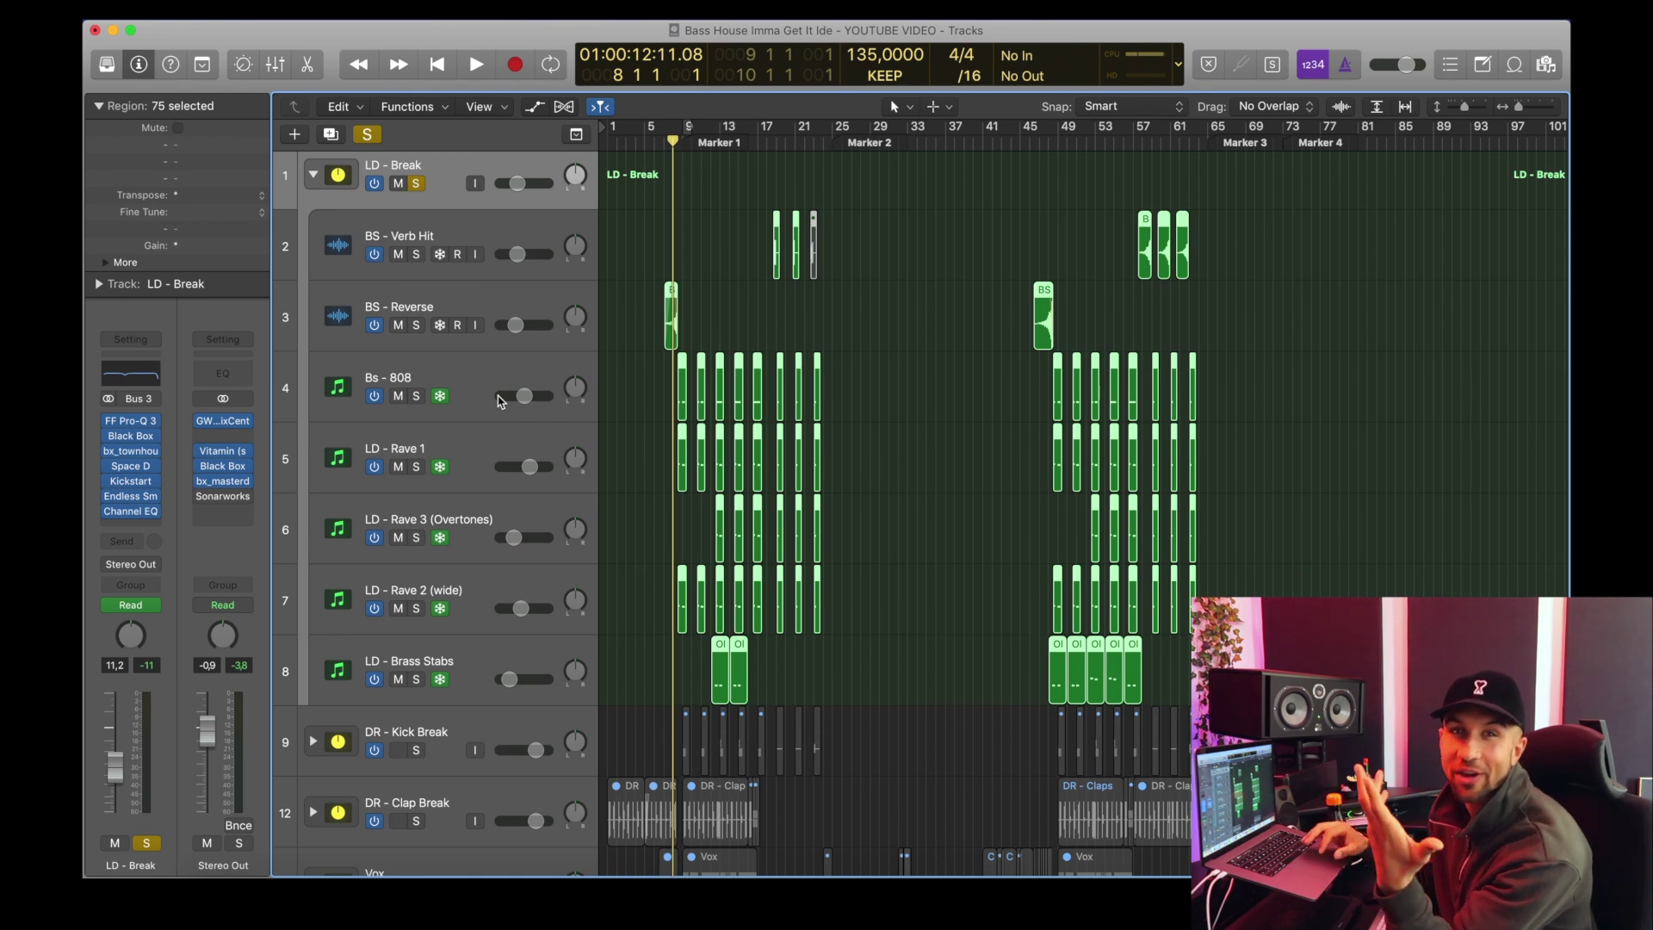
# Step: Audition the LD - Rave 1 track soloed from bar 8, and unsolo it
pyautogui.click(465, 444)
pyautogui.press('s')
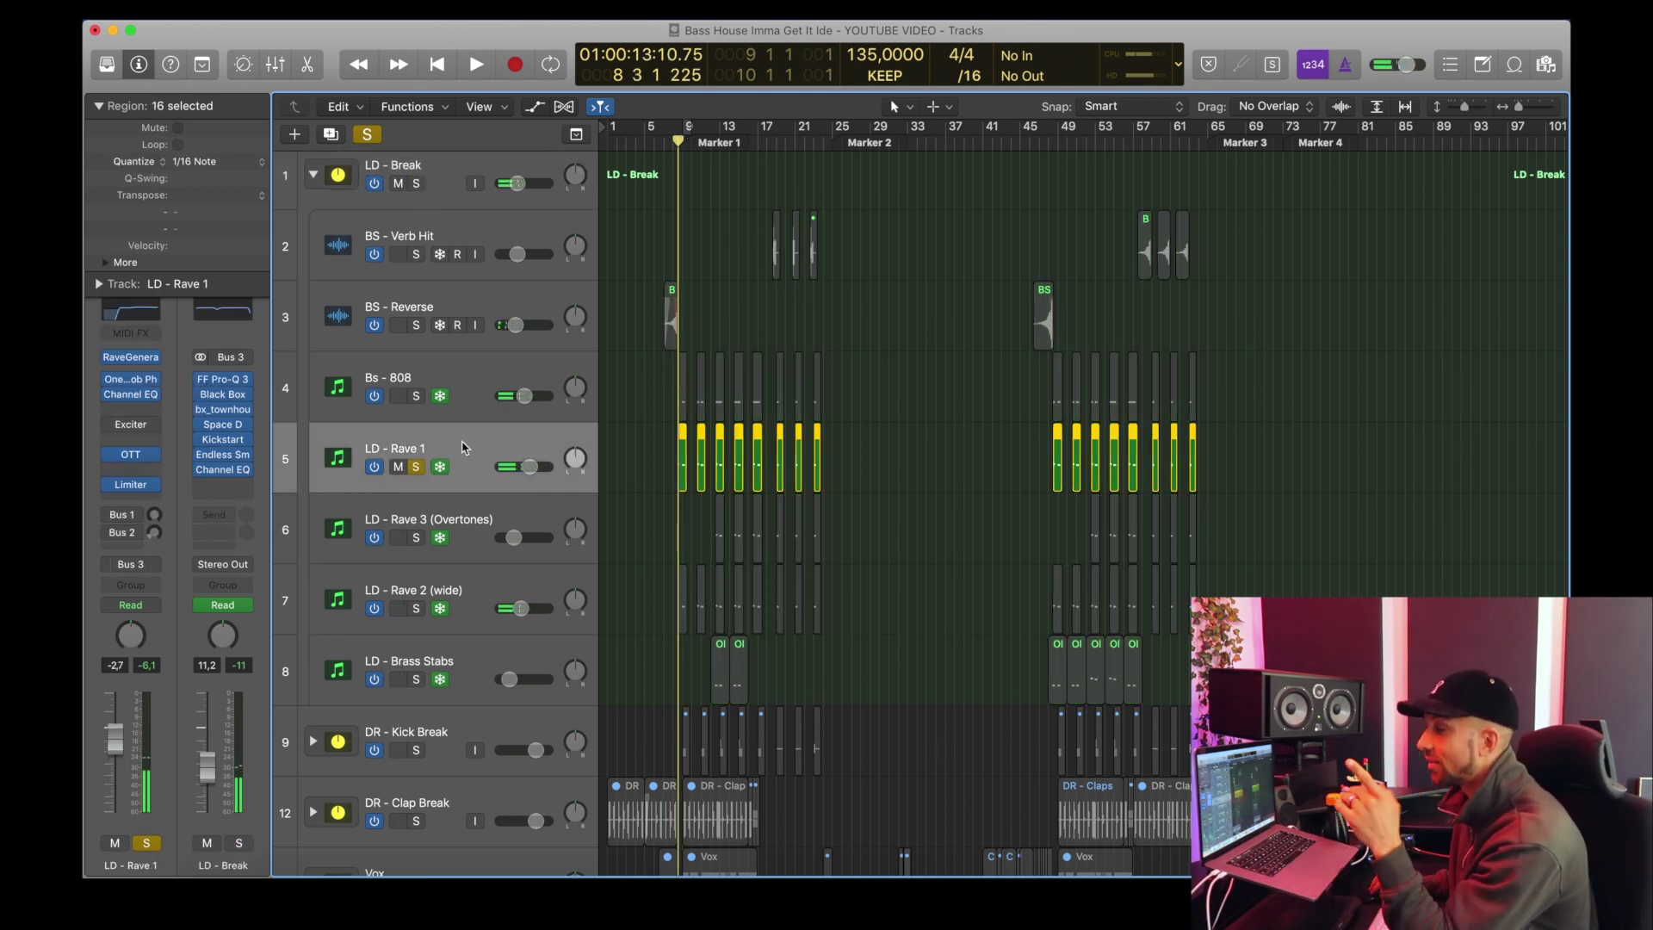
pyautogui.press('space')
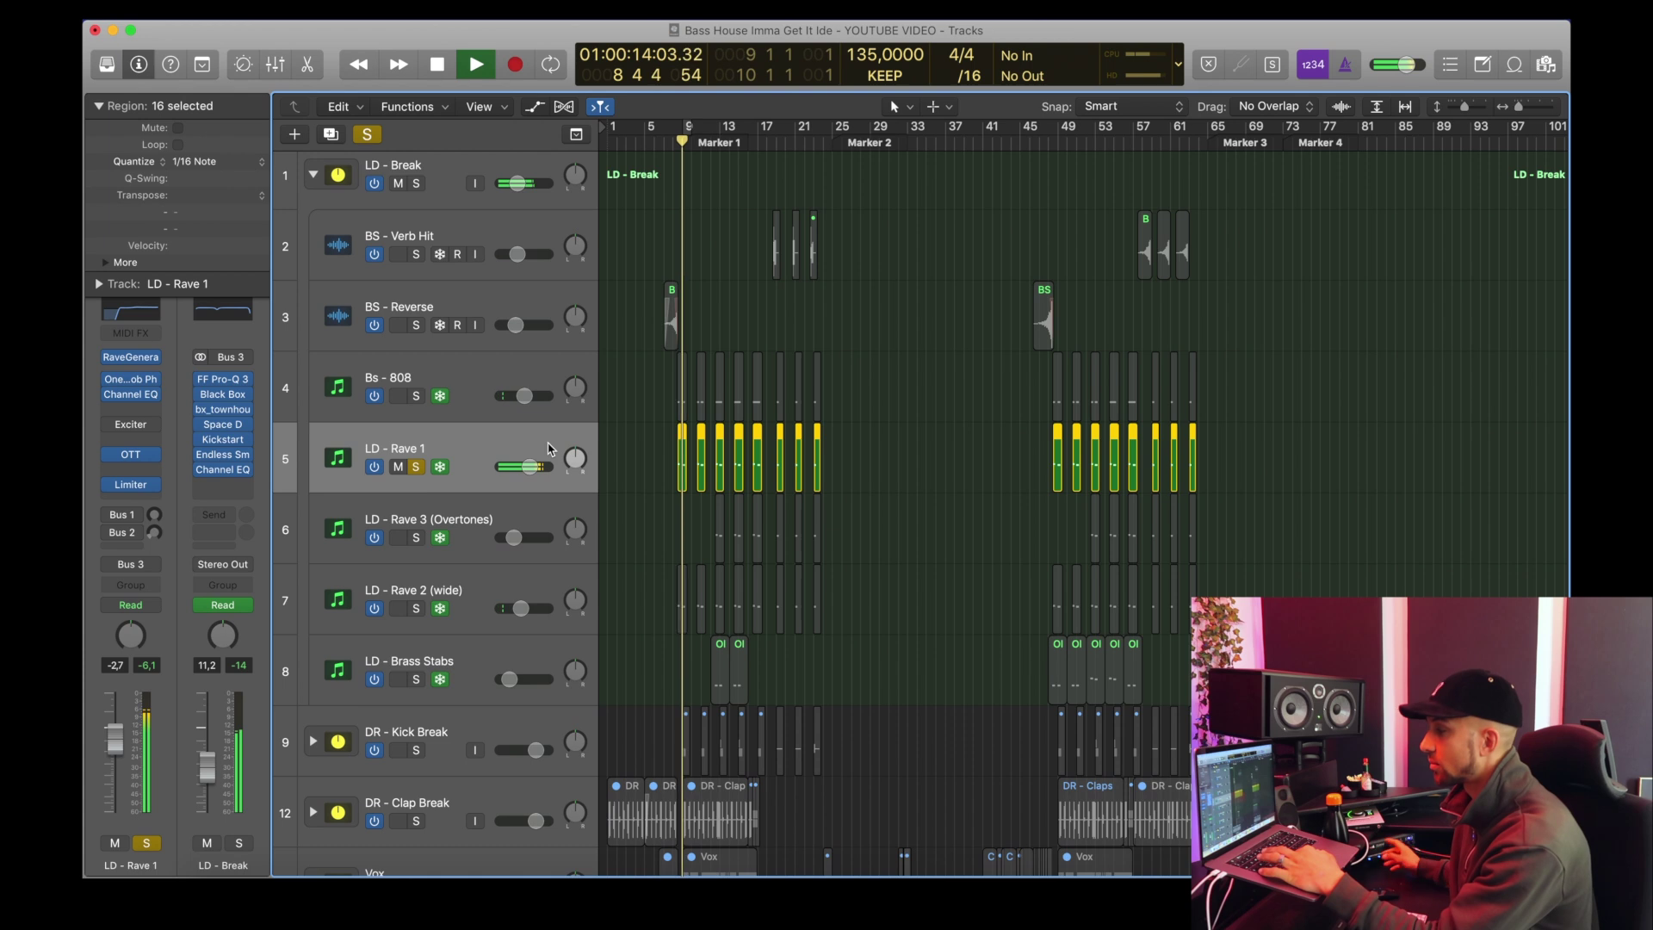
pyautogui.press('space')
pyautogui.click(416, 467)
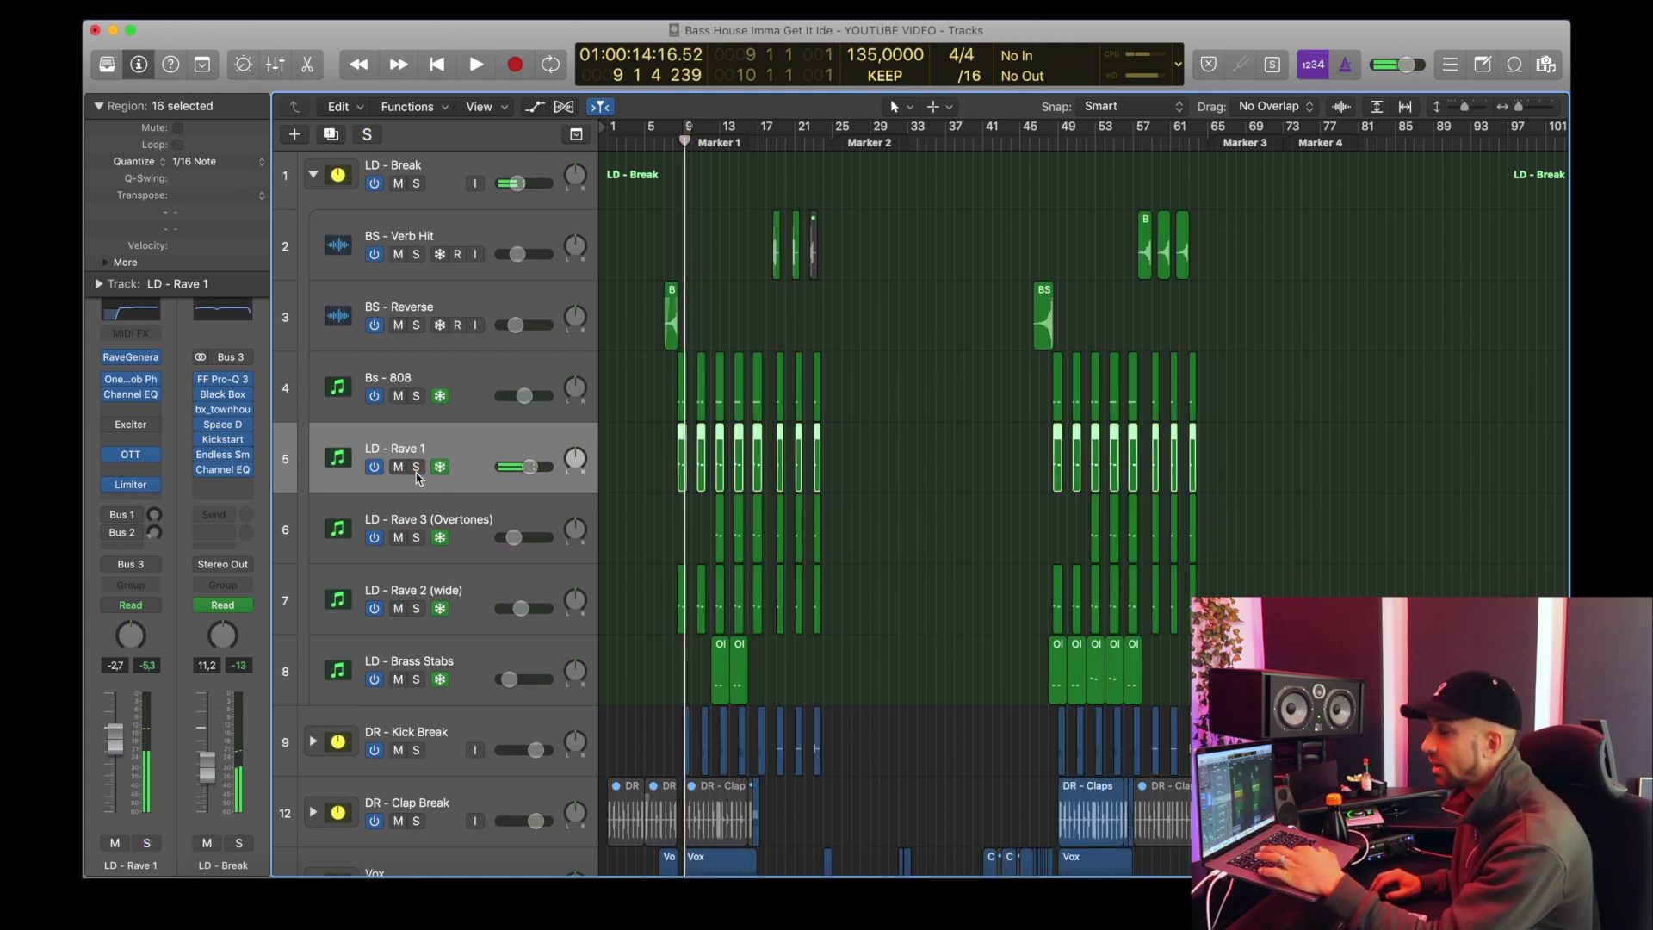
# Step: Move LD - Rave 2 (wide) directly above LD - Rave 3 (Overtones) and audition it soloed from around bar 8
pyautogui.moveTo(426, 575); pyautogui.dragTo(455, 523)
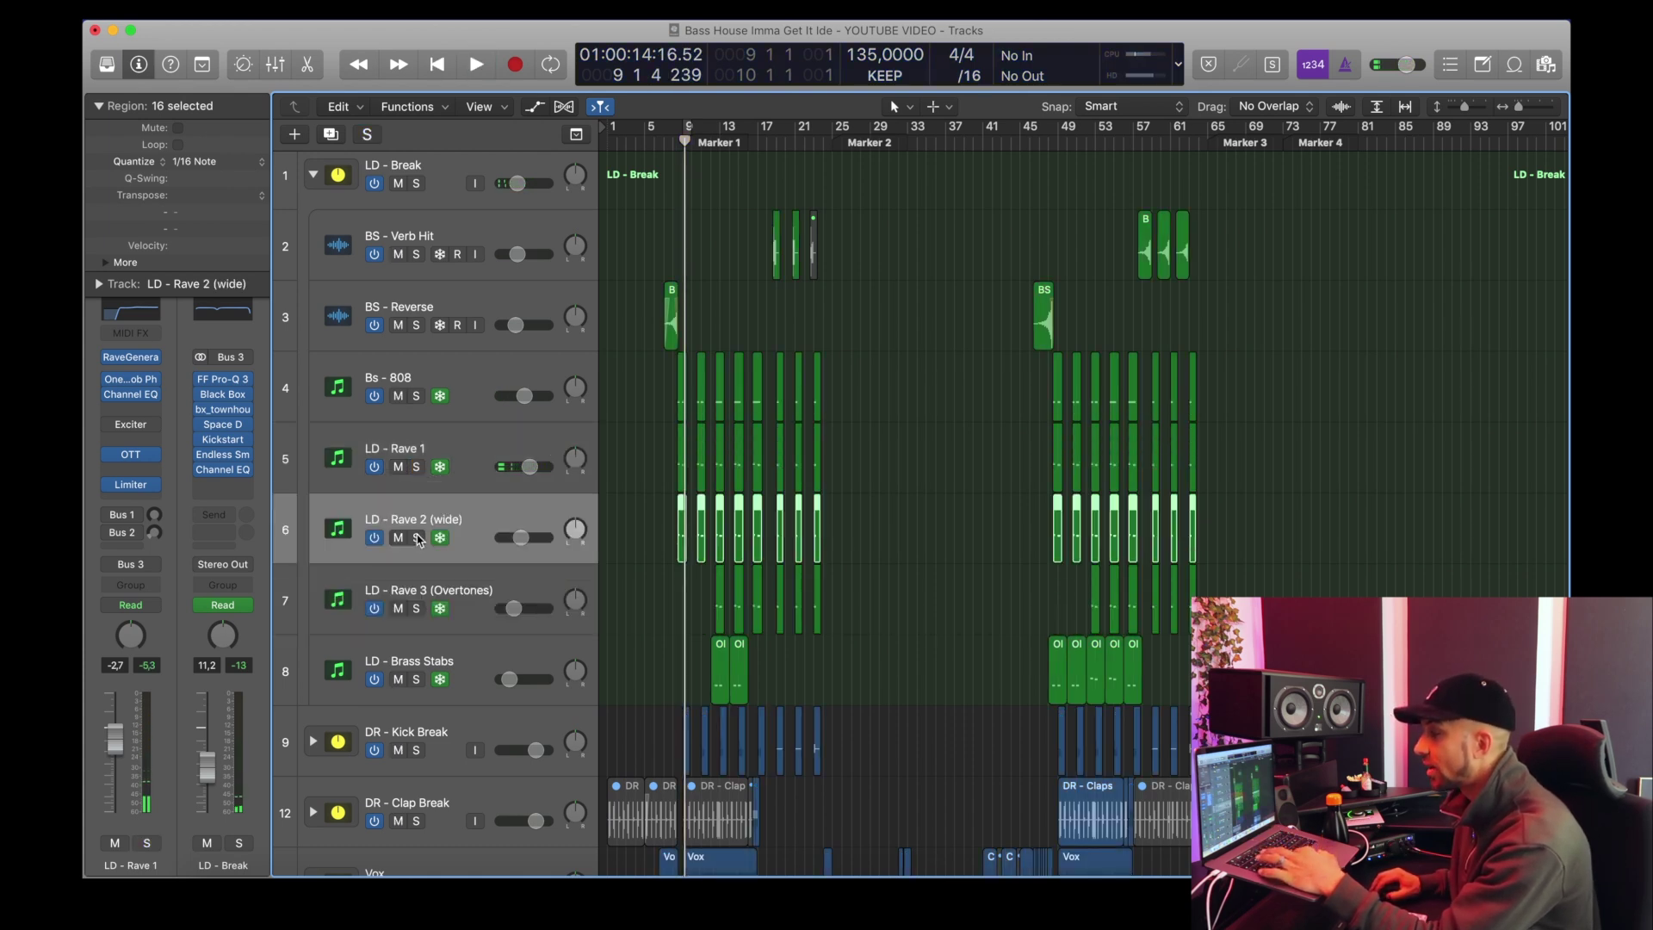
pyautogui.press('s')
pyautogui.moveTo(681, 147); pyautogui.dragTo(675, 144)
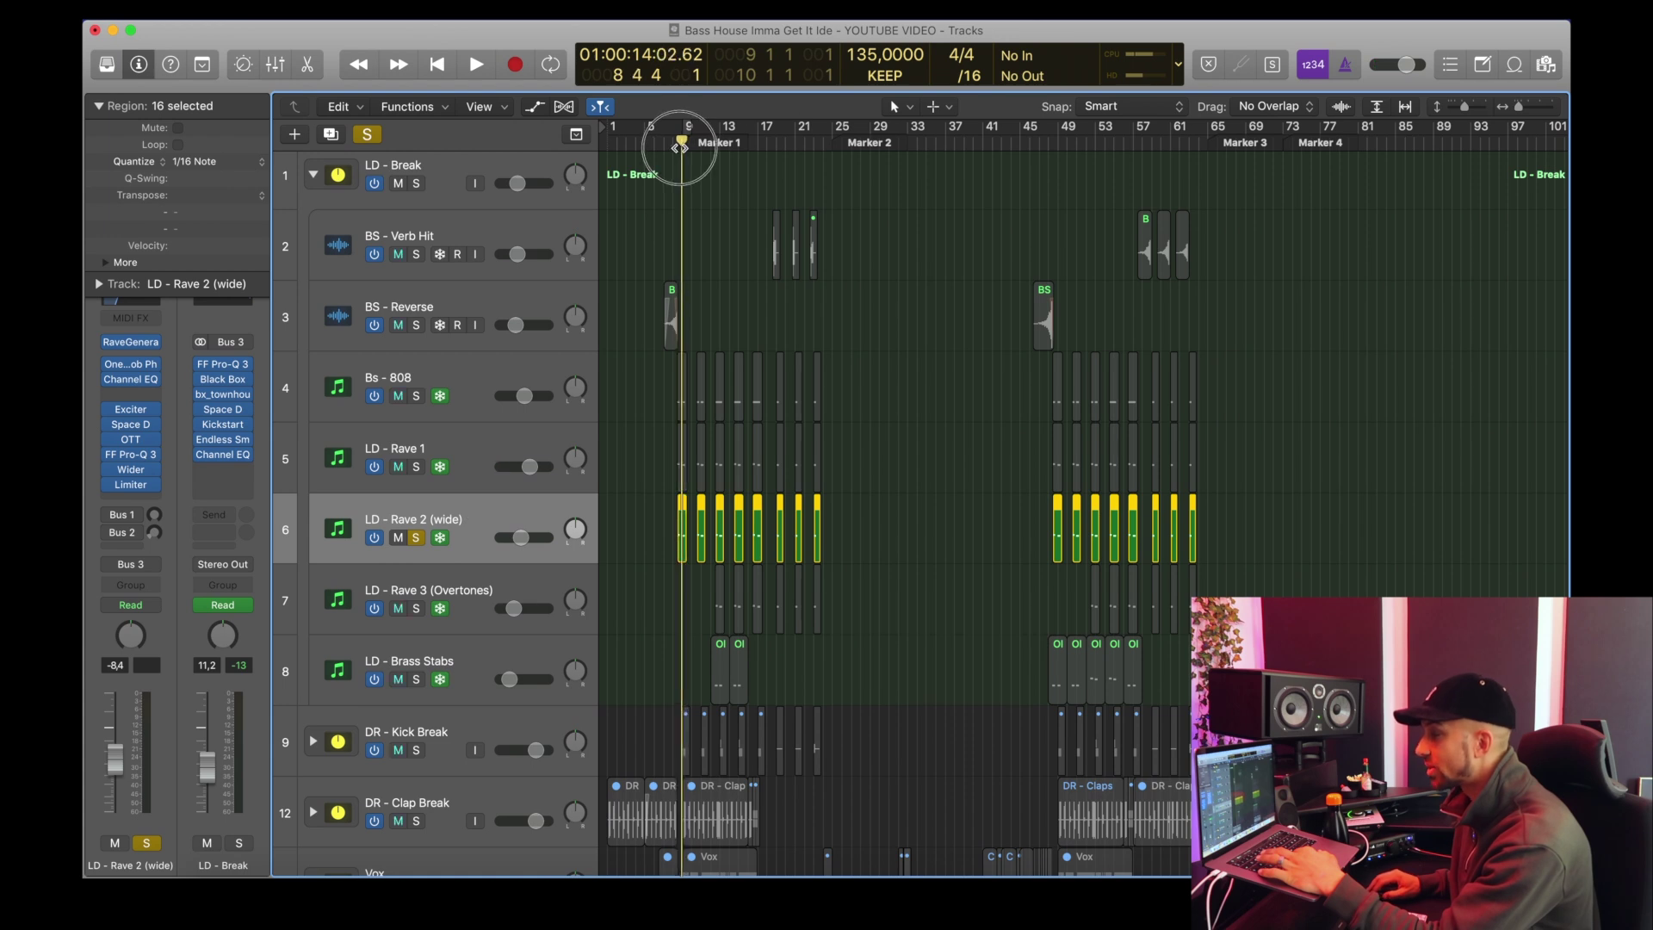
pyautogui.press('space')
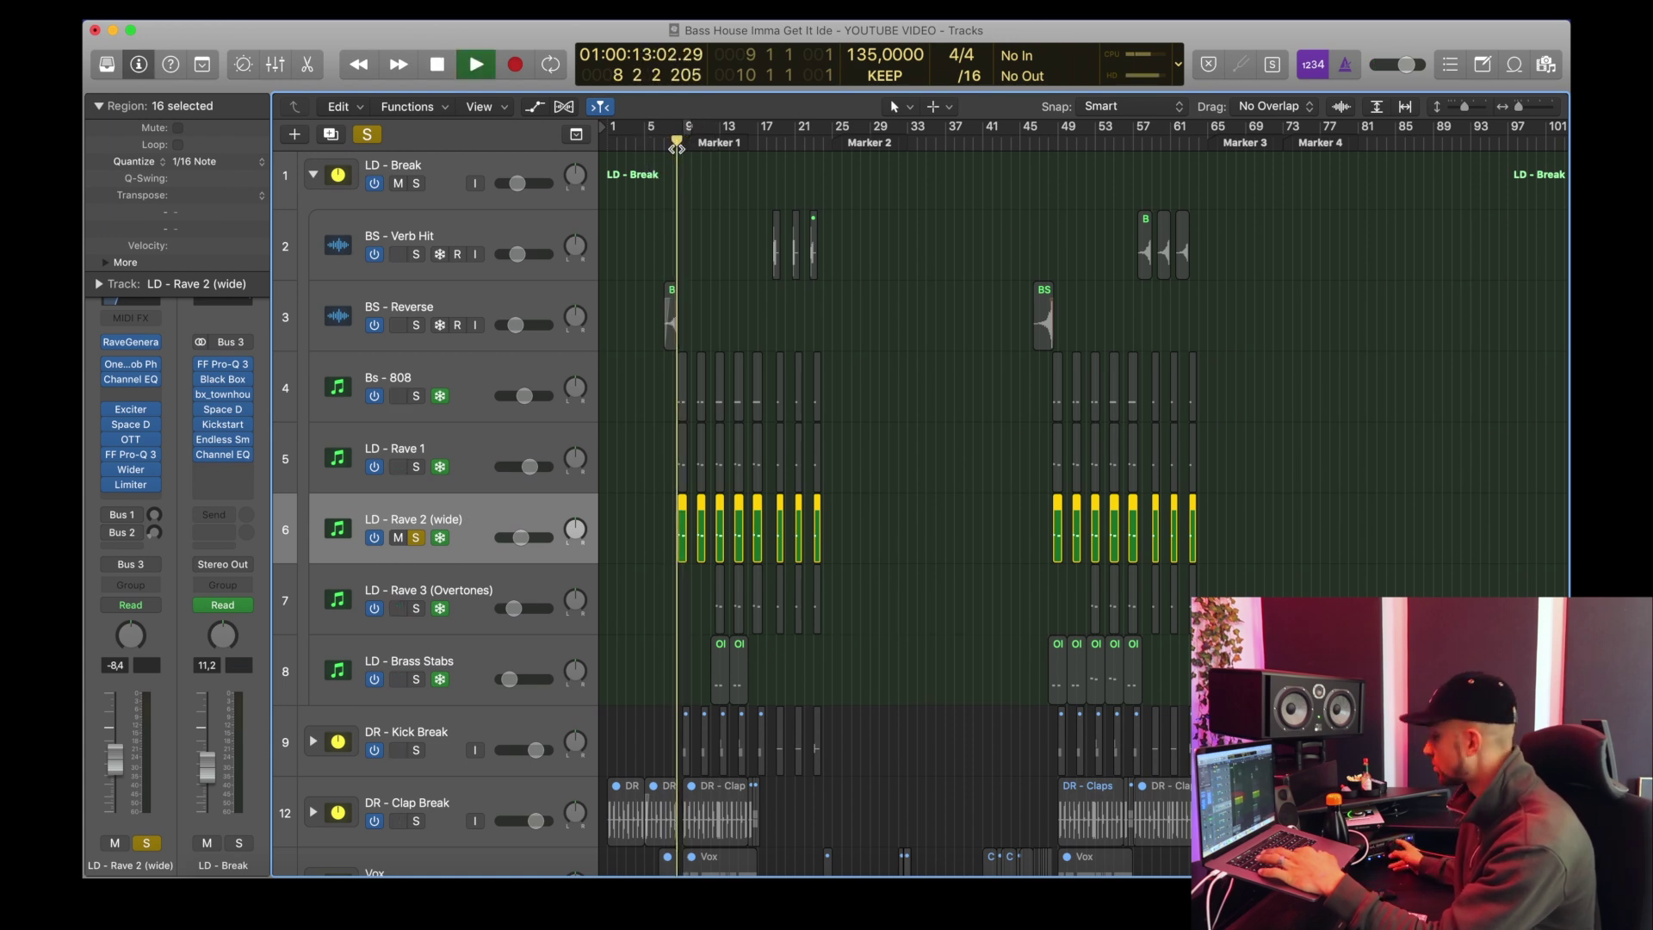
pyautogui.press('space')
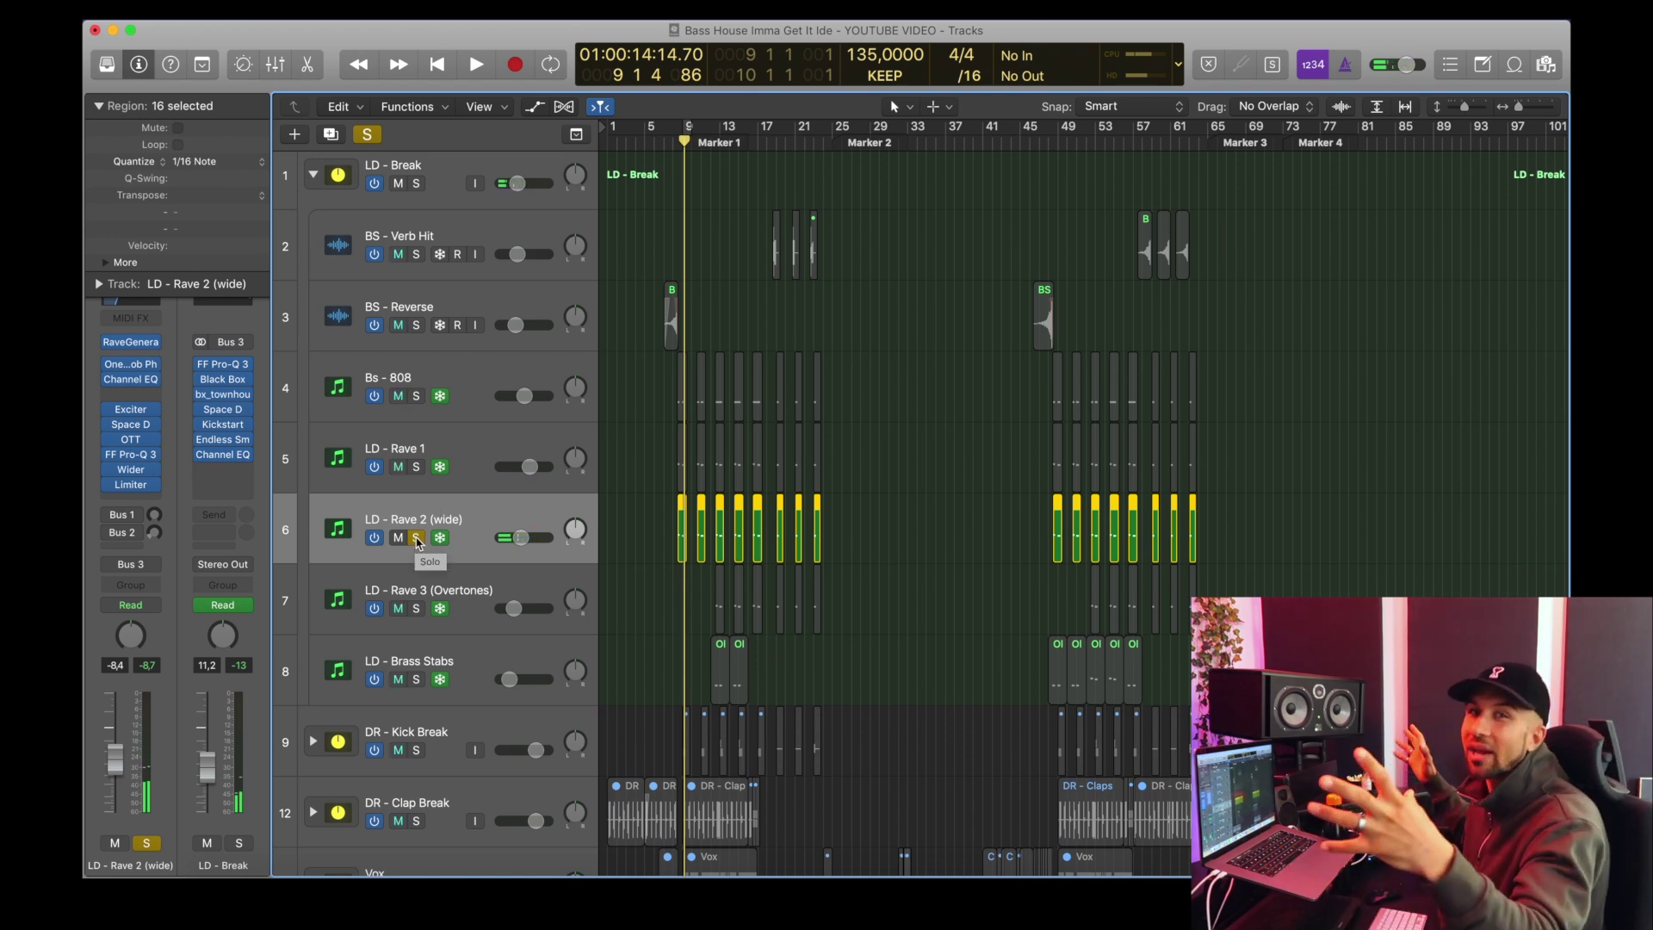
pyautogui.click(415, 538)
# Step: Audition the LD - Rave 3 (Overtones) track soloed from bar 12, and unsolo it
pyautogui.click(416, 608)
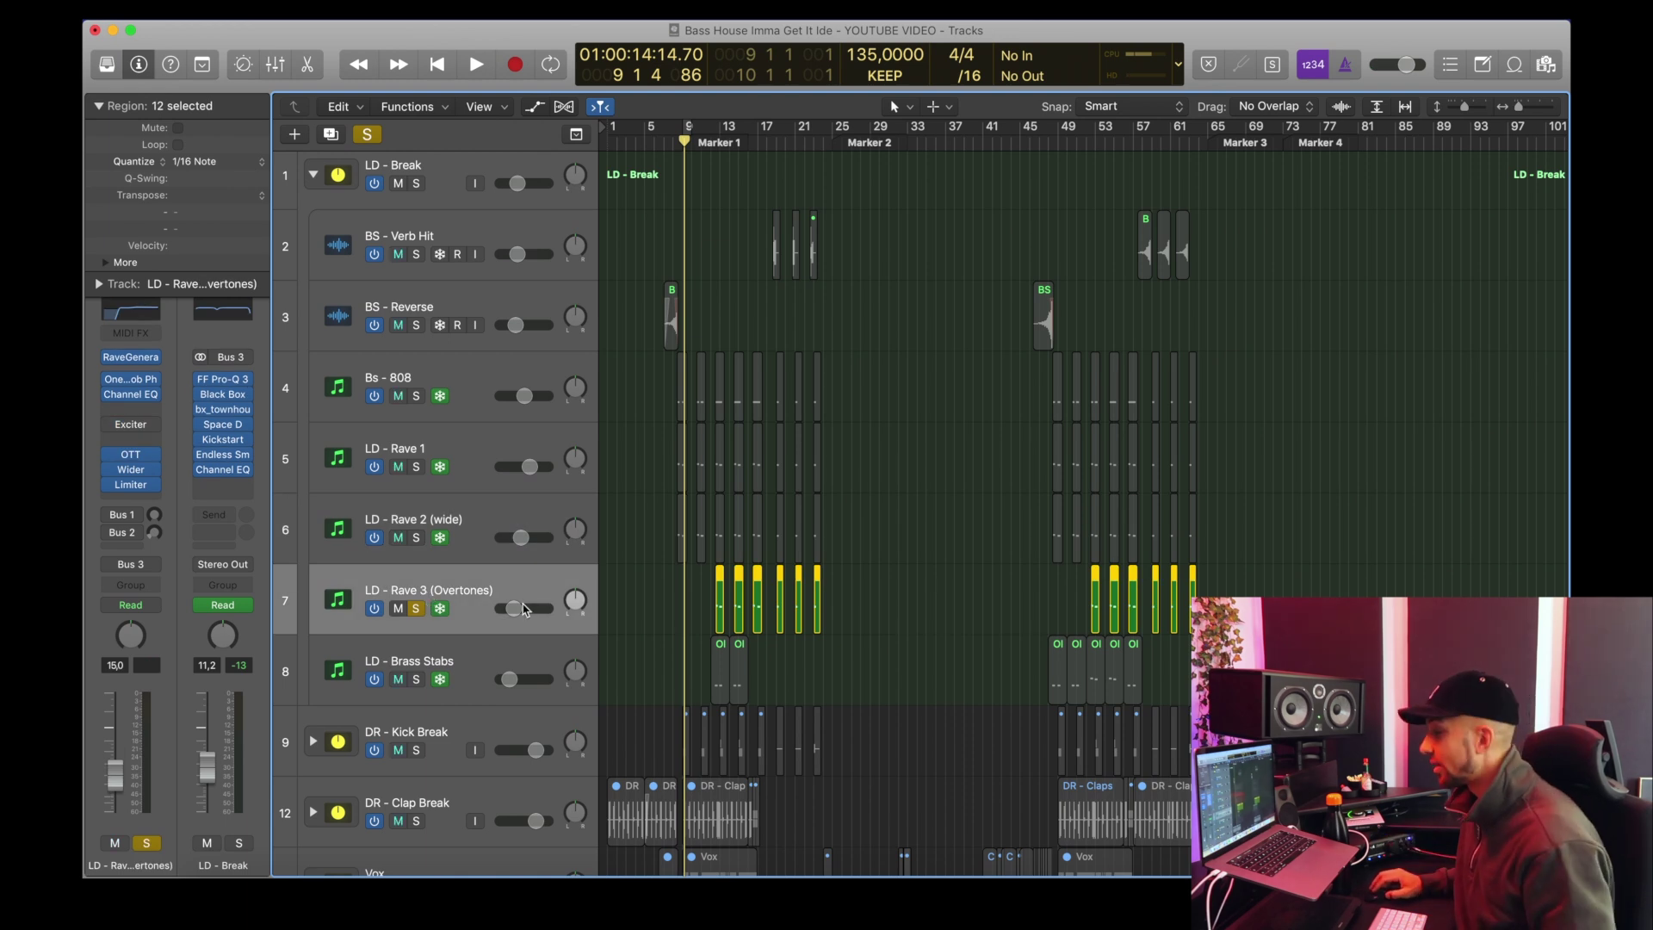
pyautogui.moveTo(696, 146); pyautogui.dragTo(712, 143)
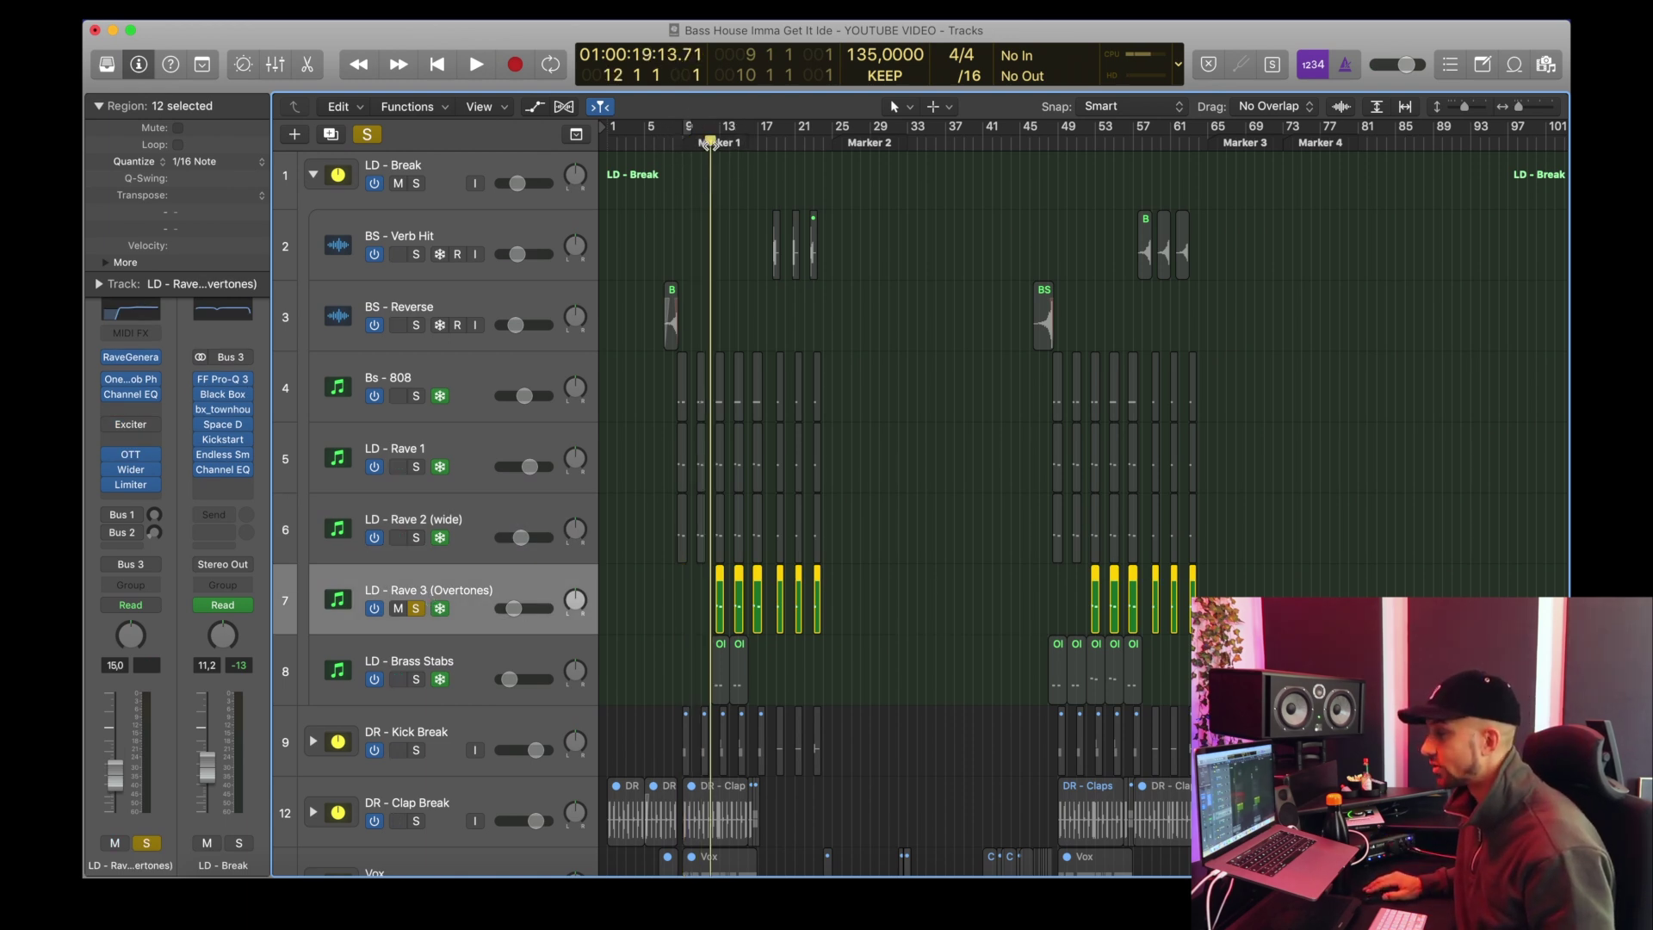
pyautogui.press('space')
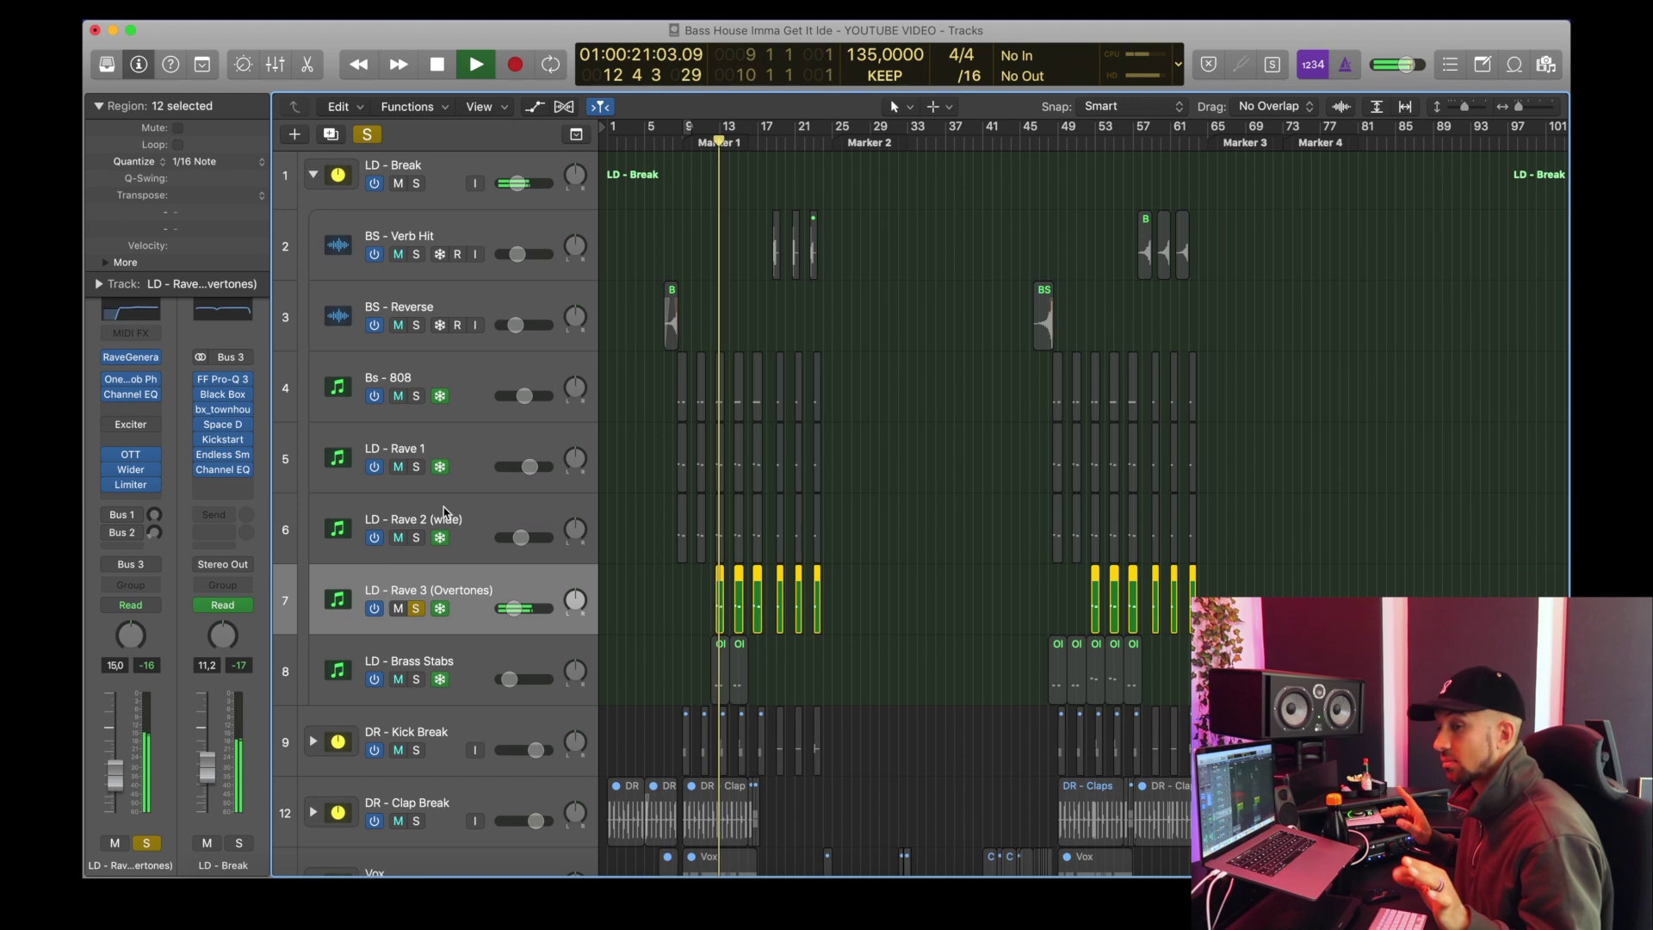
pyautogui.press('space')
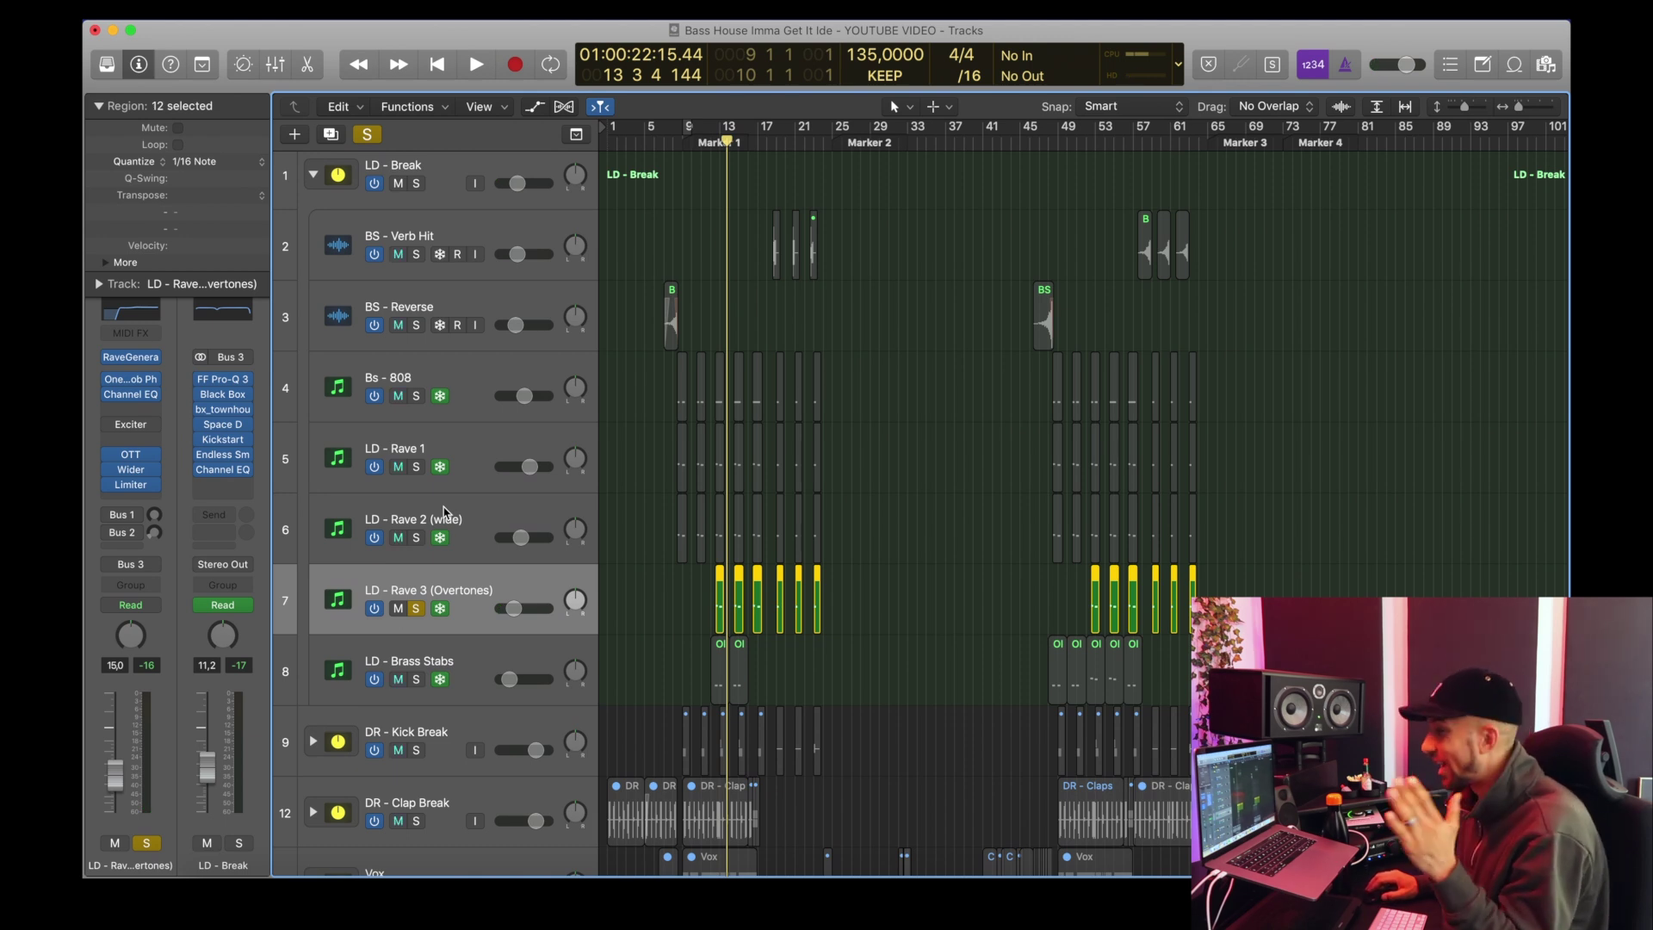
pyautogui.press('s')
# Step: Audition the Bs - 808 track soloed from bar 8, and unsolo it
pyautogui.click(416, 397)
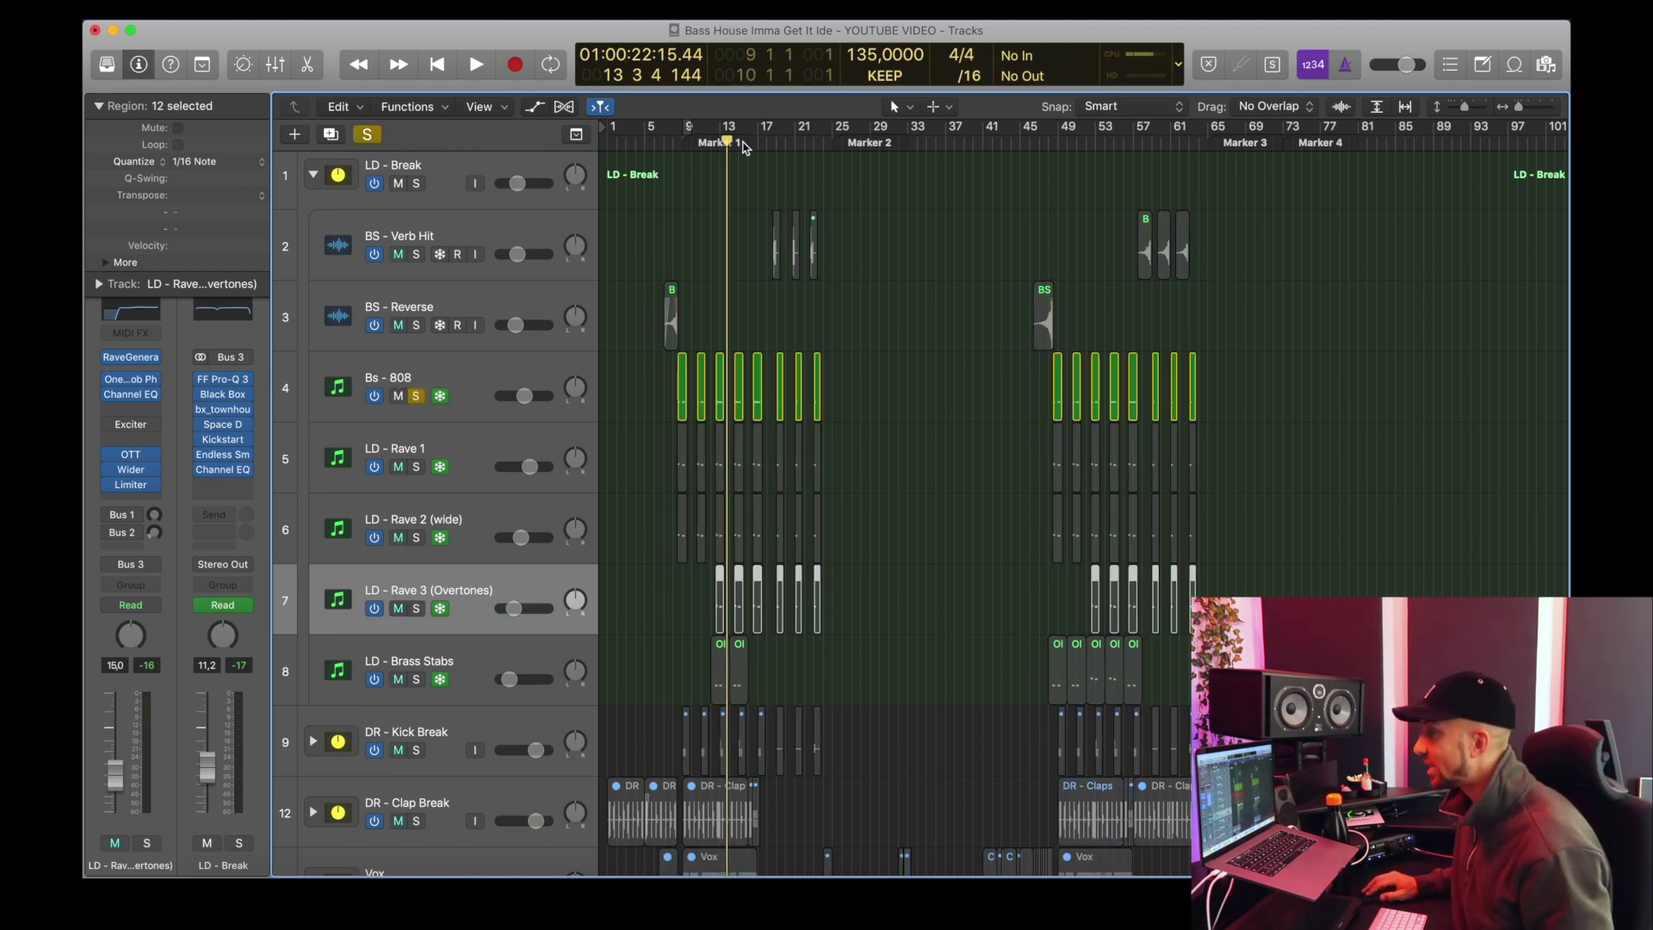
pyautogui.click(673, 145)
pyautogui.click(523, 370)
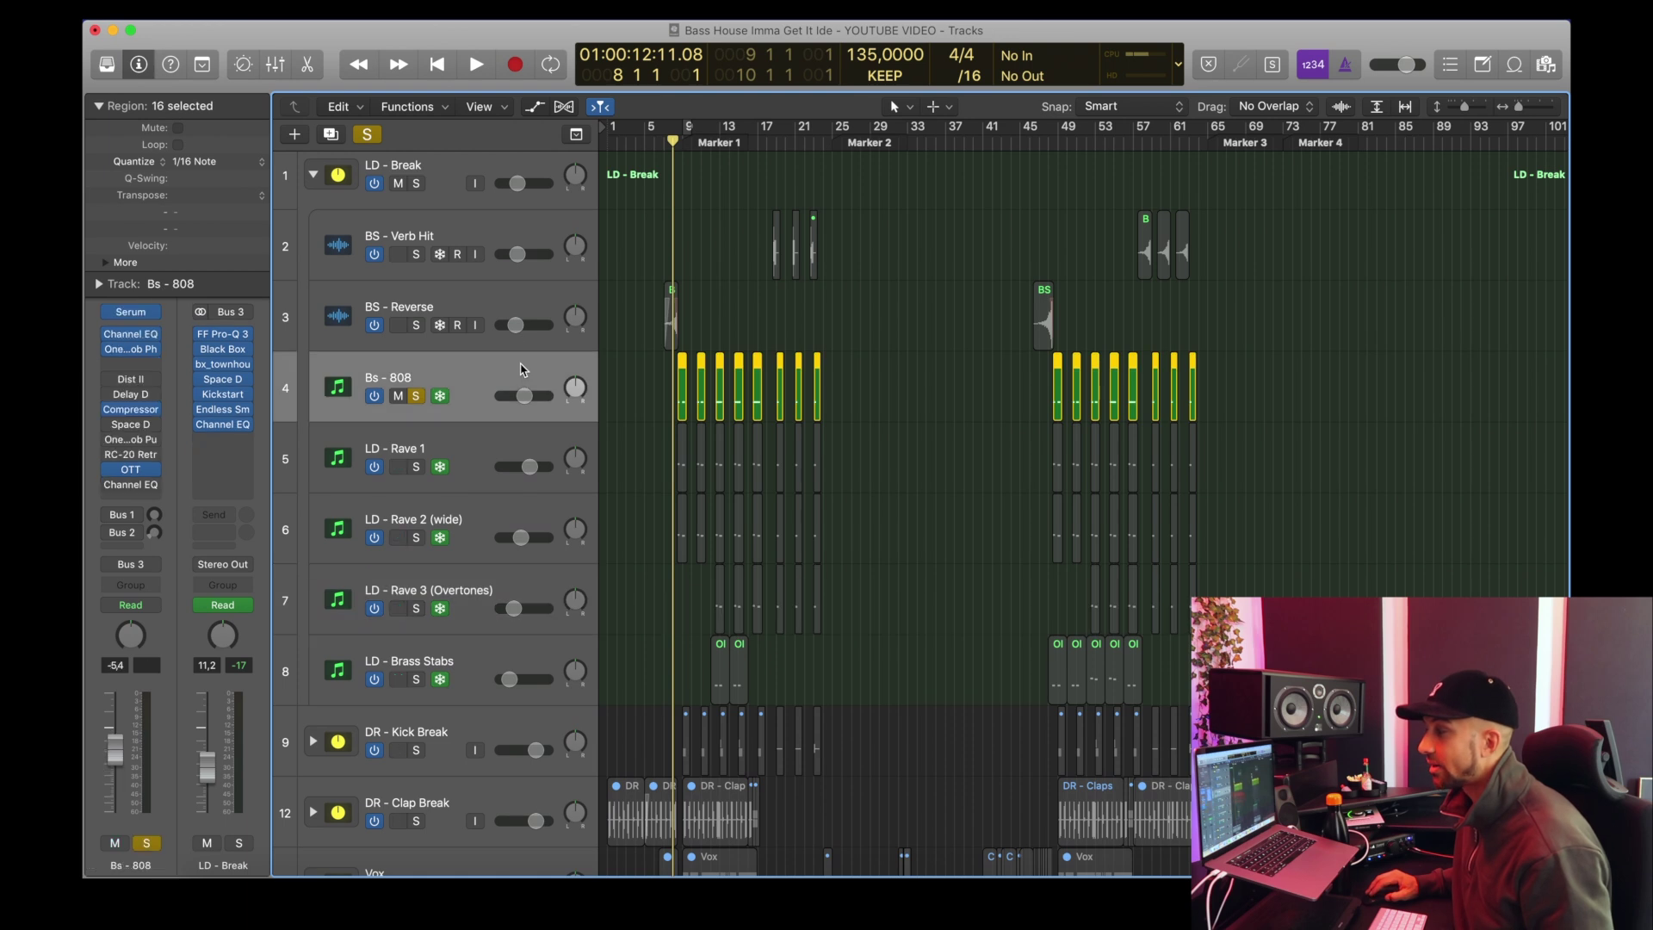
pyautogui.press('space')
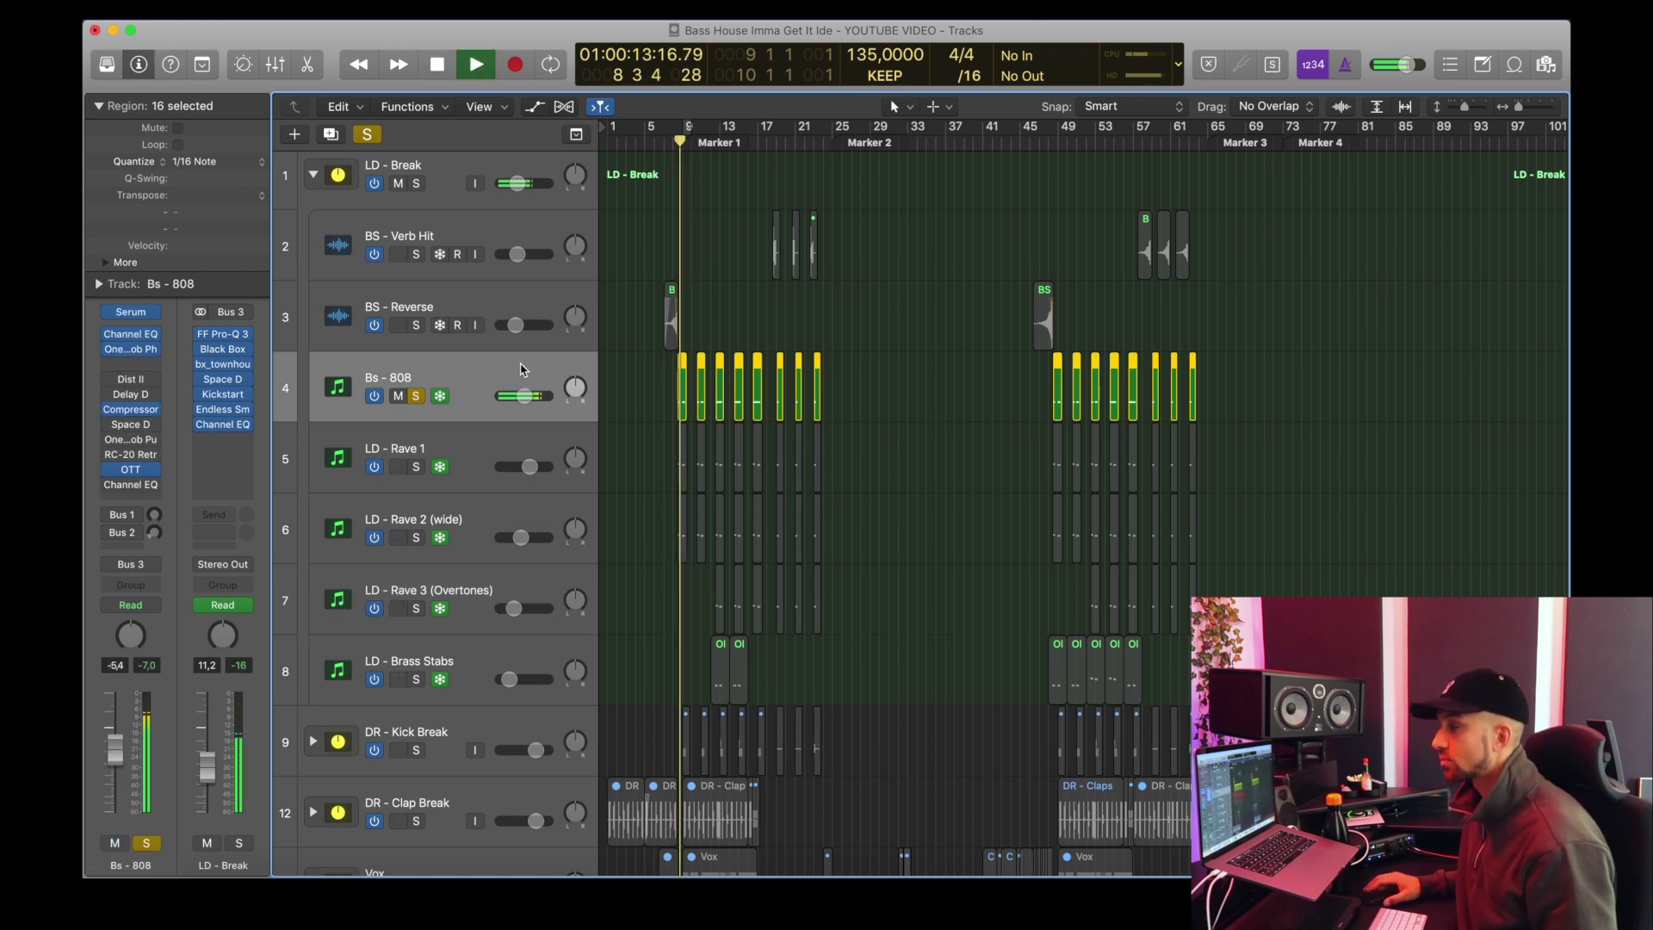
pyautogui.press('space')
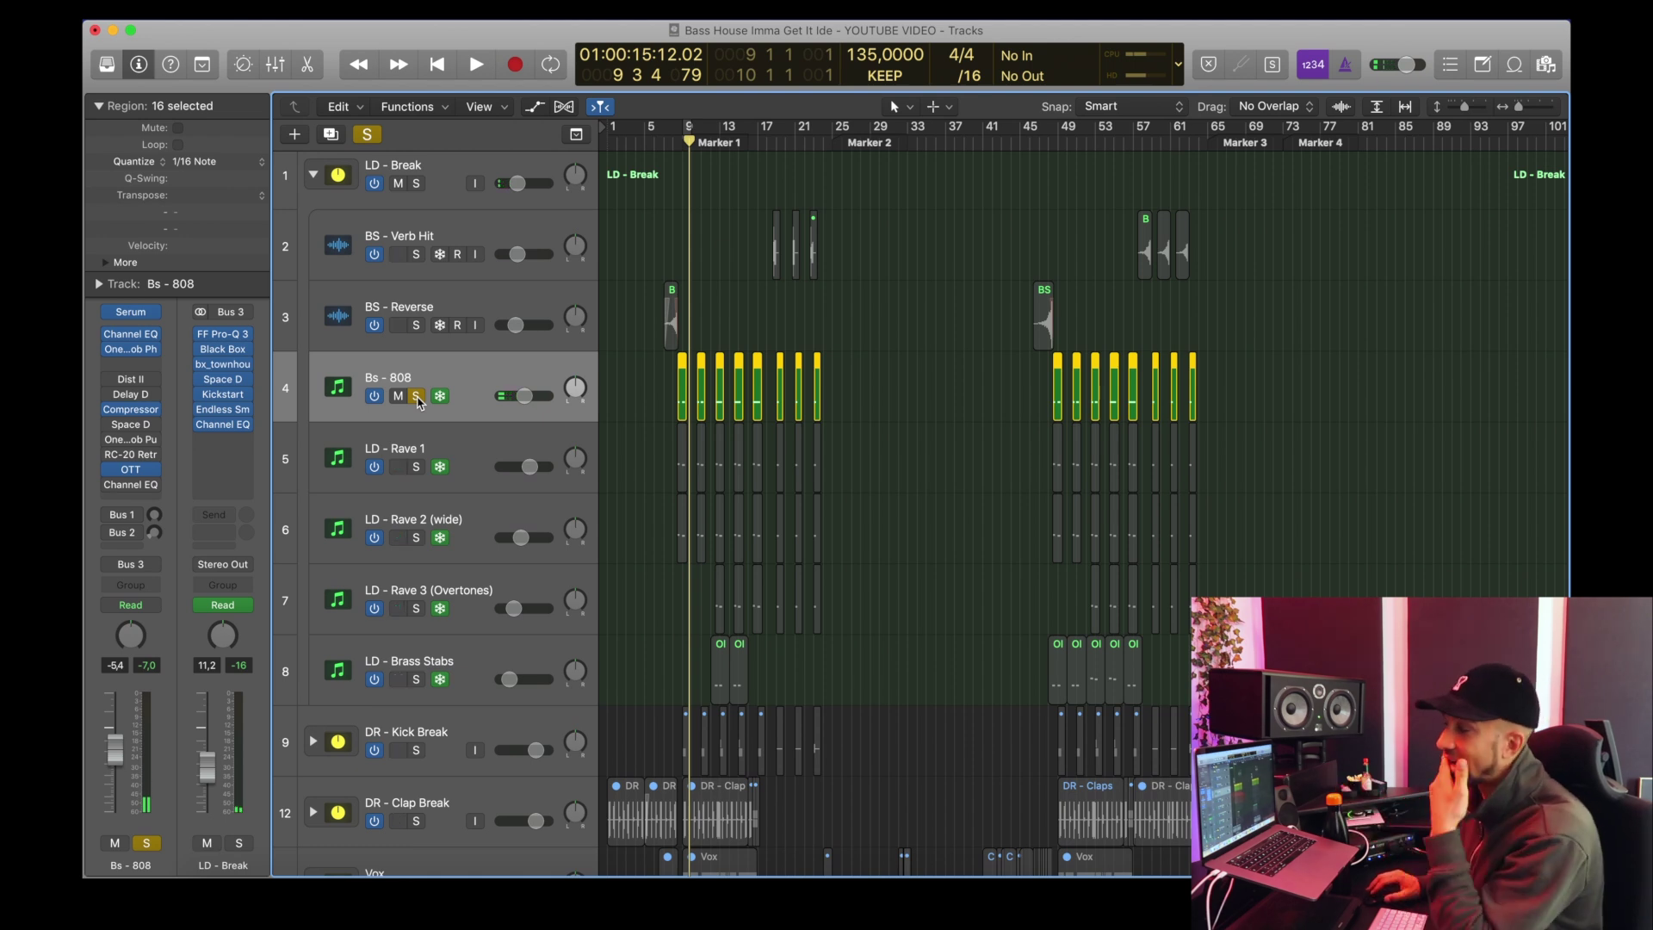
pyautogui.click(417, 396)
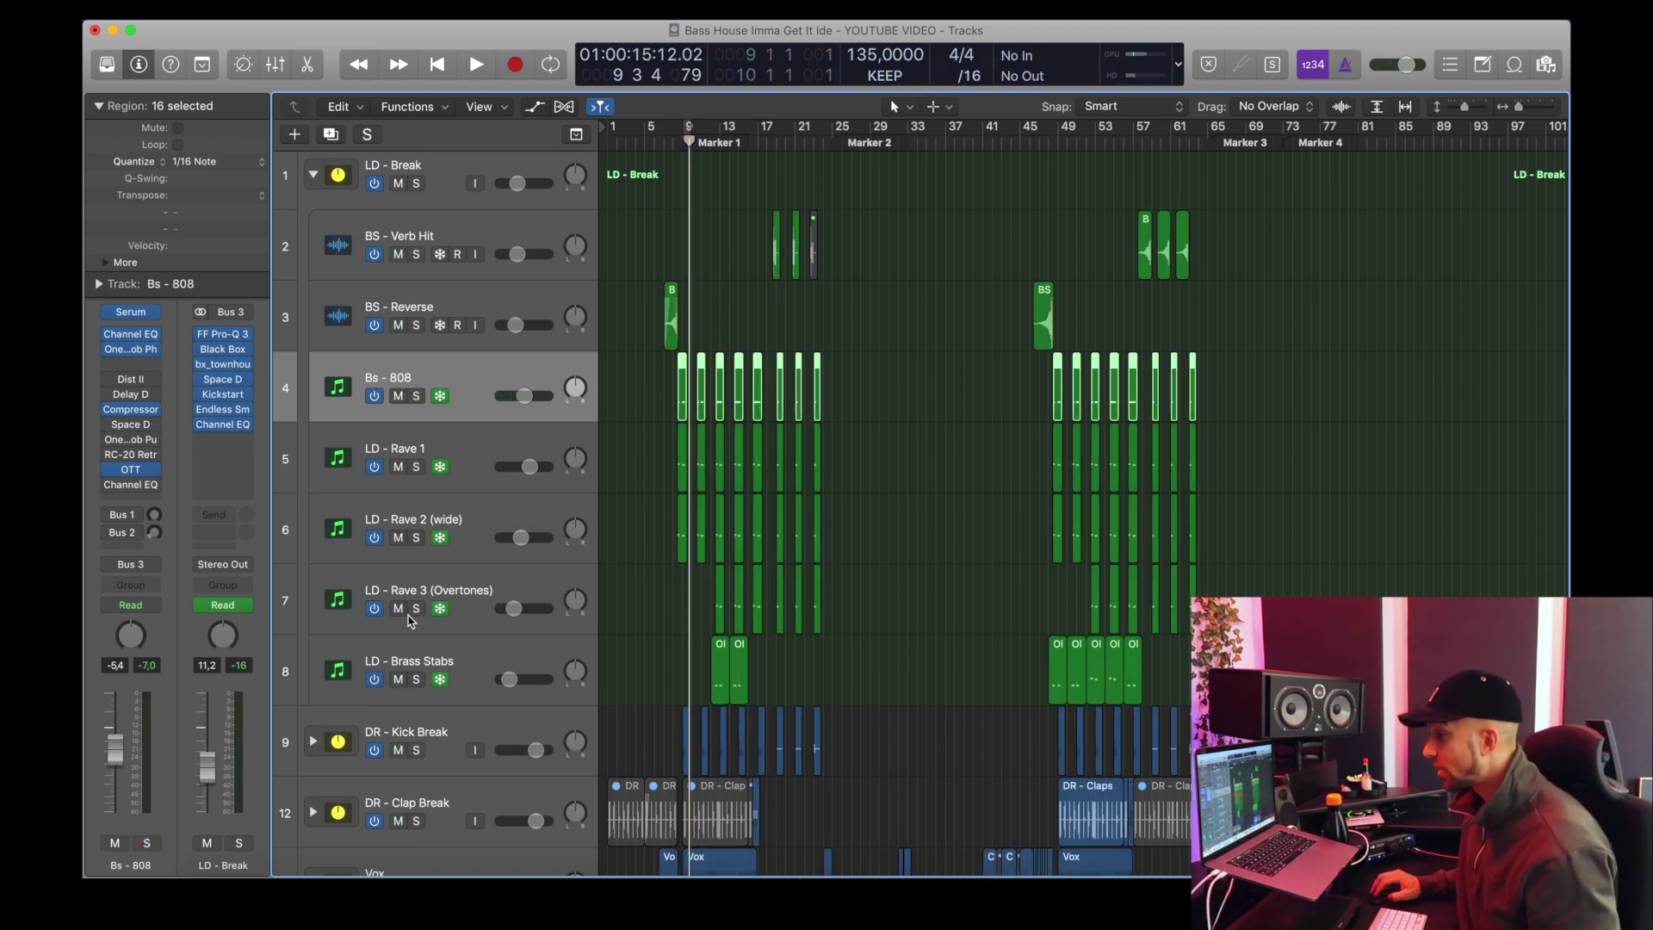
# Step: Audition the LD - Brass Stabs track soloed from bar 11
pyautogui.click(417, 680)
pyautogui.click(709, 139)
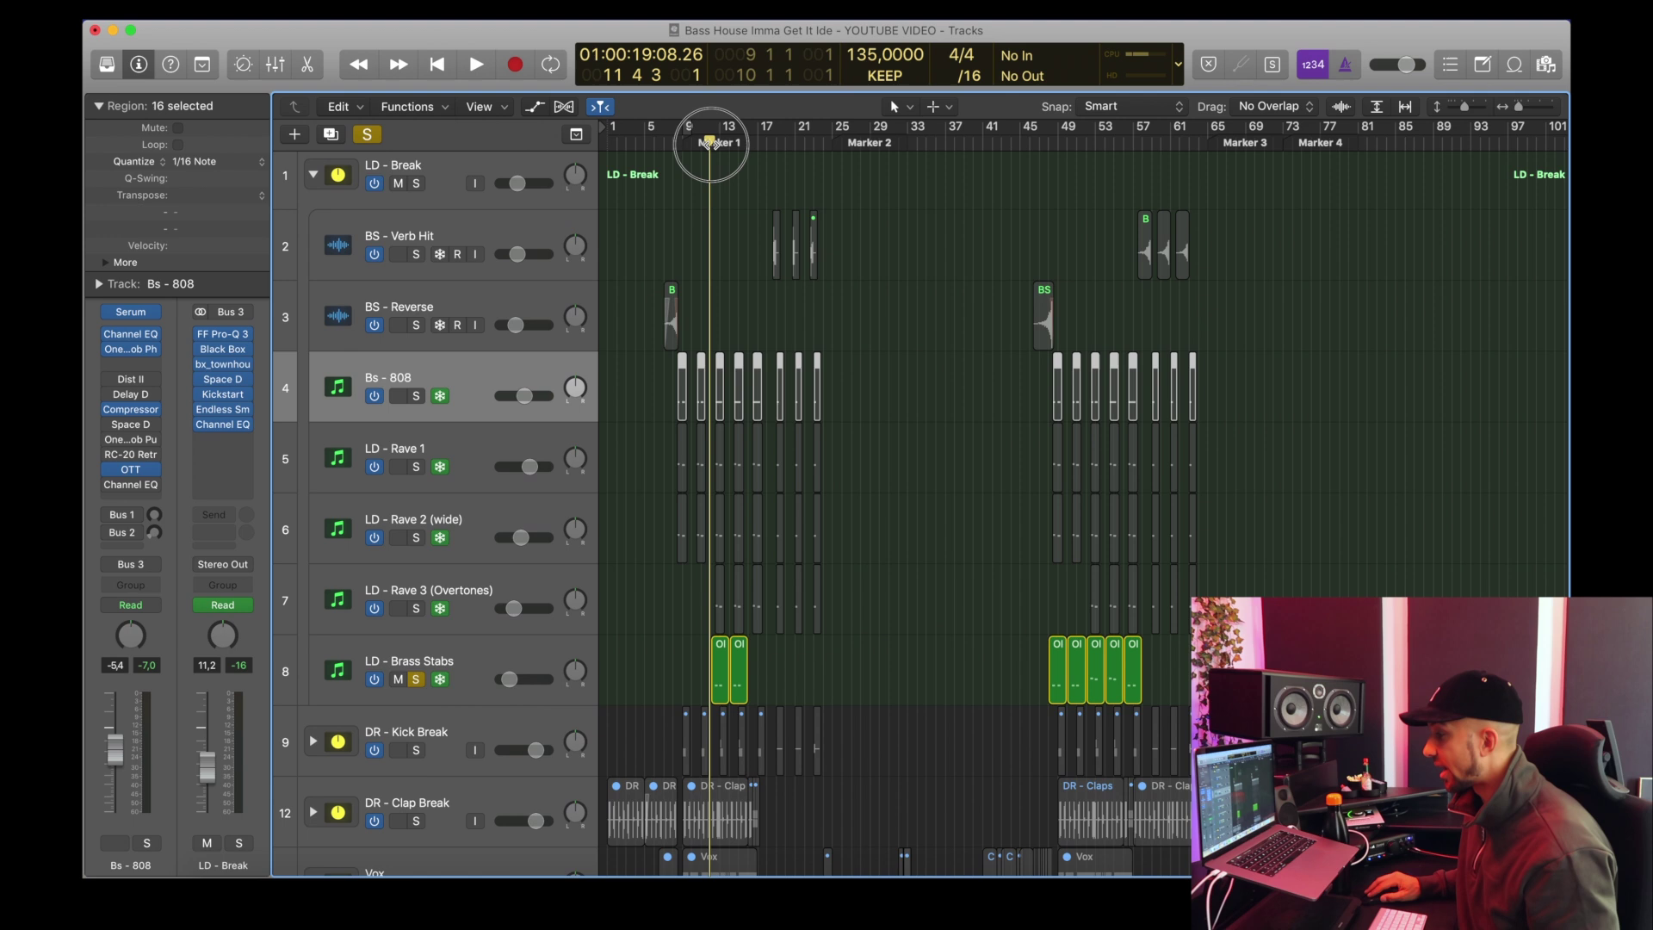
pyautogui.click(461, 650)
pyautogui.press('space')
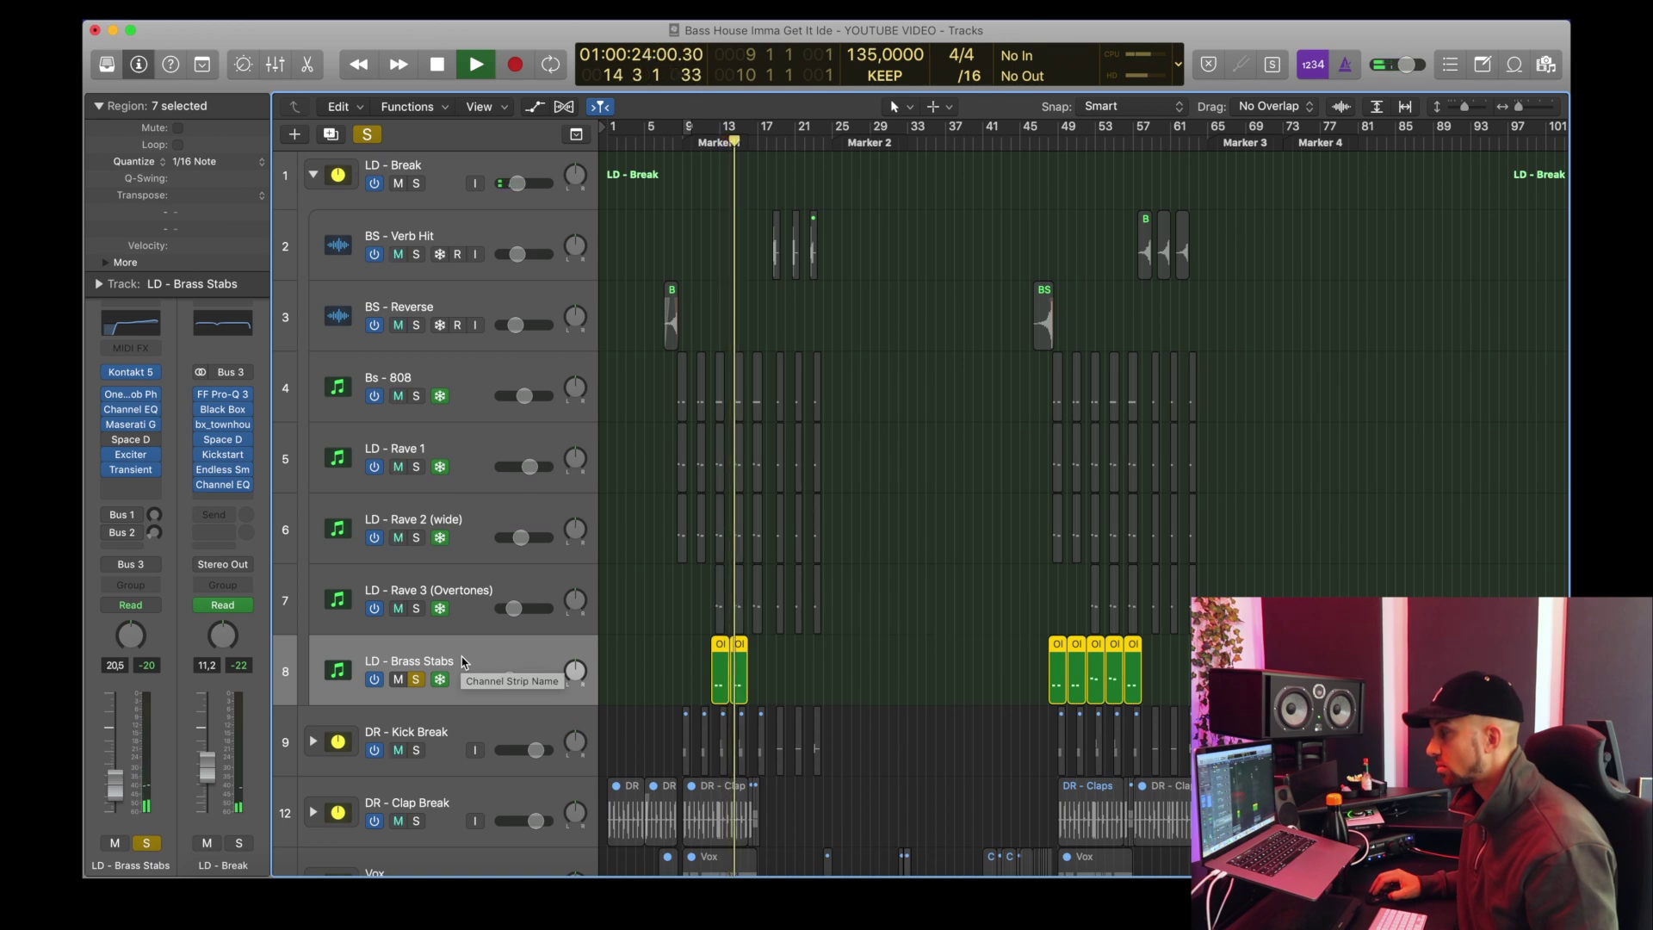
pyautogui.scroll(-1, 861, 388)
pyautogui.press('space')
# Step: Audition the soloed LD - Brass Stabs track again from bar 52, and unsolo it
pyautogui.click(1088, 144)
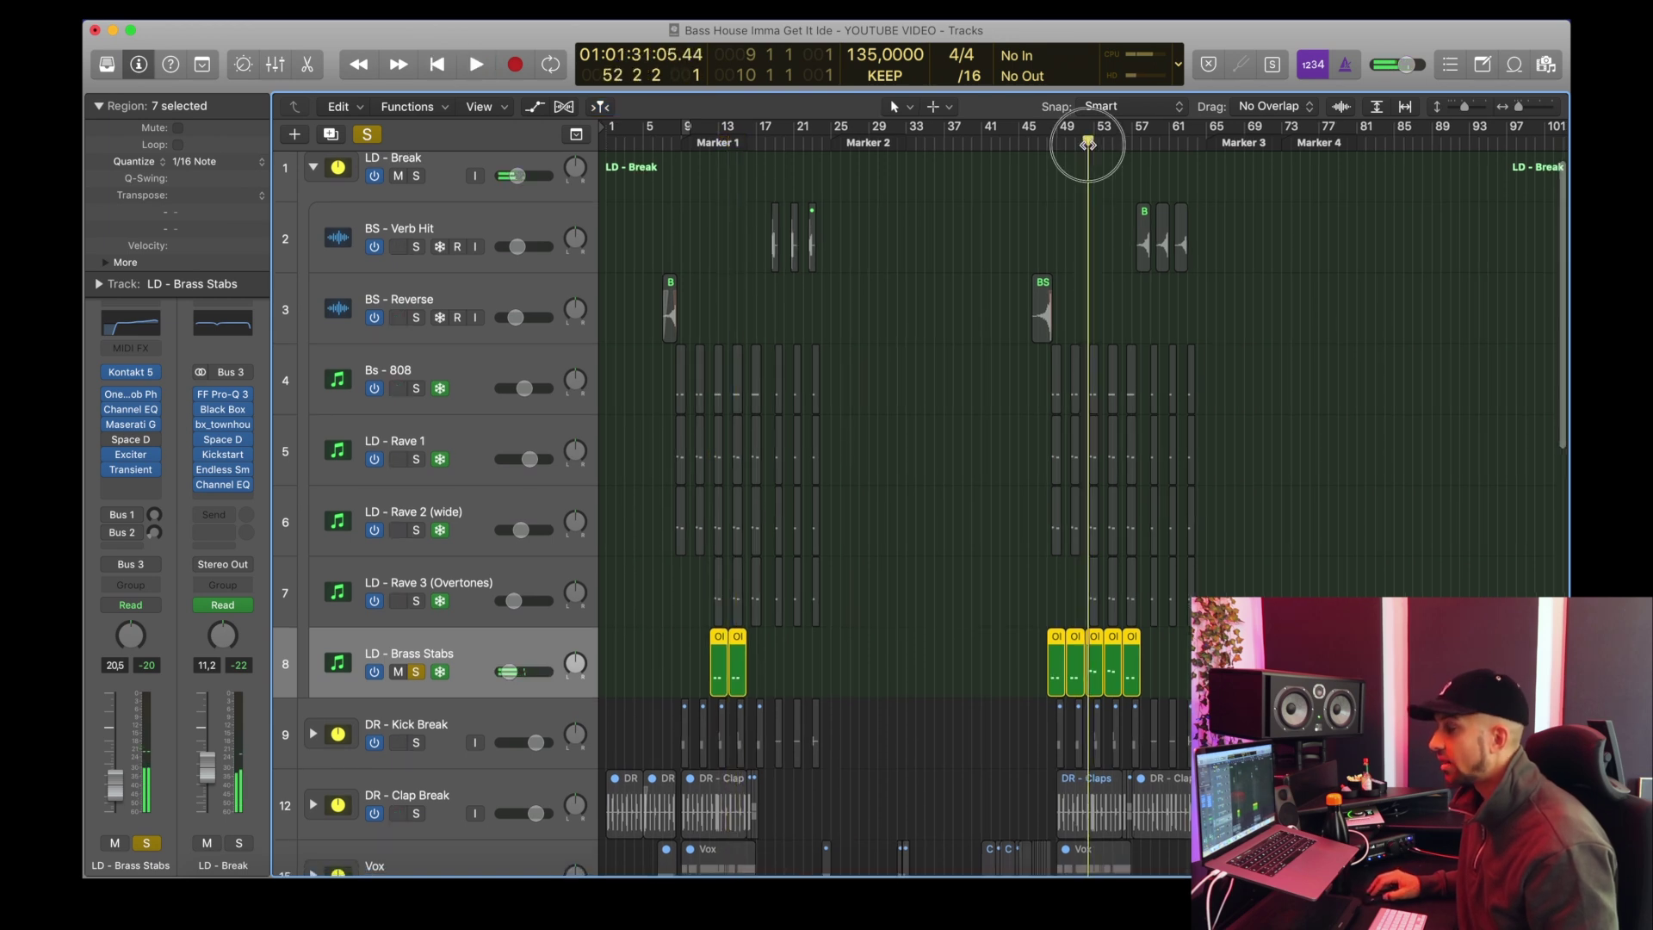
pyautogui.scroll(-1, 1087, 144)
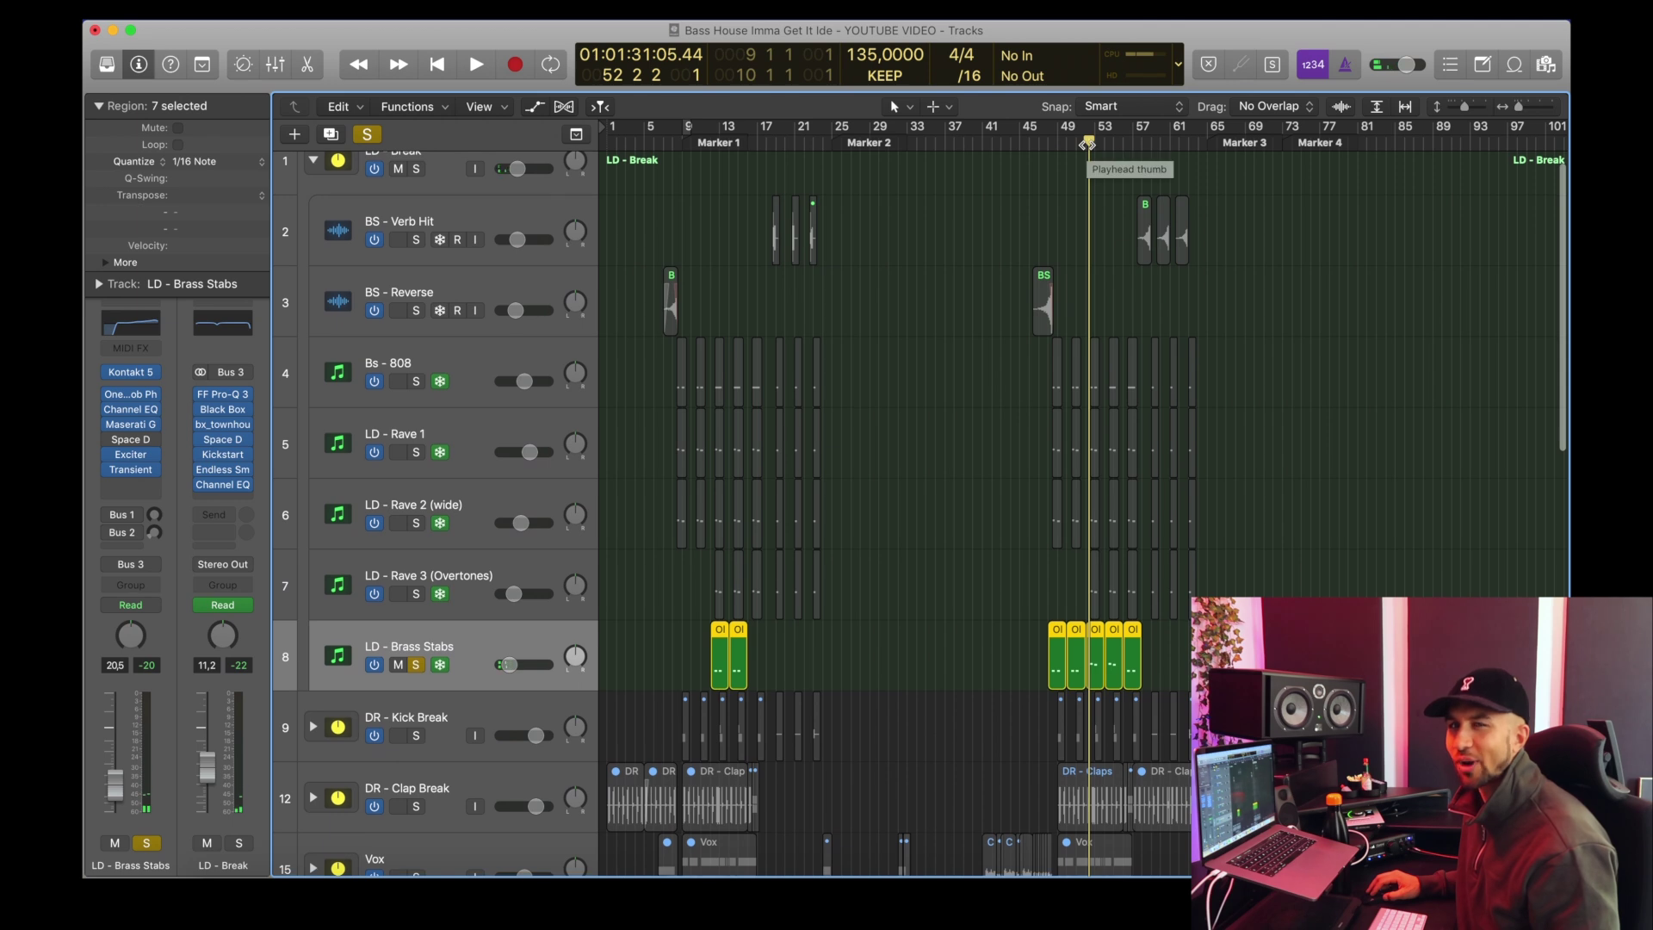
pyautogui.press('space')
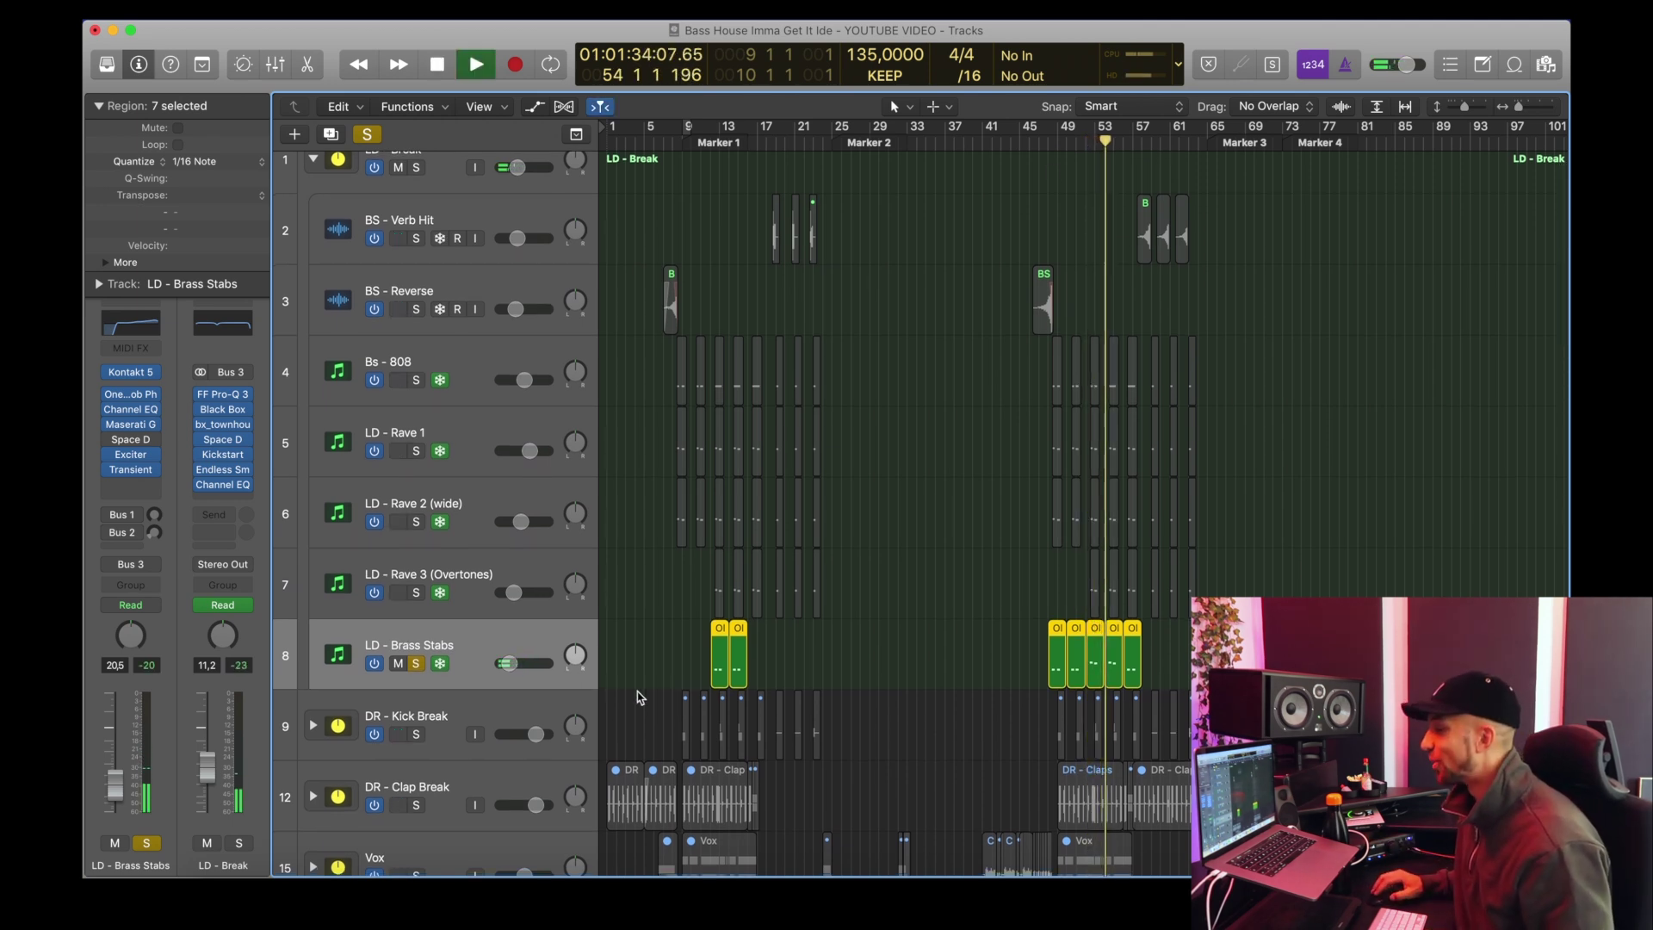
pyautogui.press('space')
pyautogui.press('s')
# Step: Return the playhead to bar 8, select the LD - Break track stack and collapse it
pyautogui.scroll(1, 641, 168)
pyautogui.moveTo(675, 136)
pyautogui.mouseDown()
pyautogui.moveTo(786, 136)
pyautogui.moveTo(673, 136)
pyautogui.mouseUp()
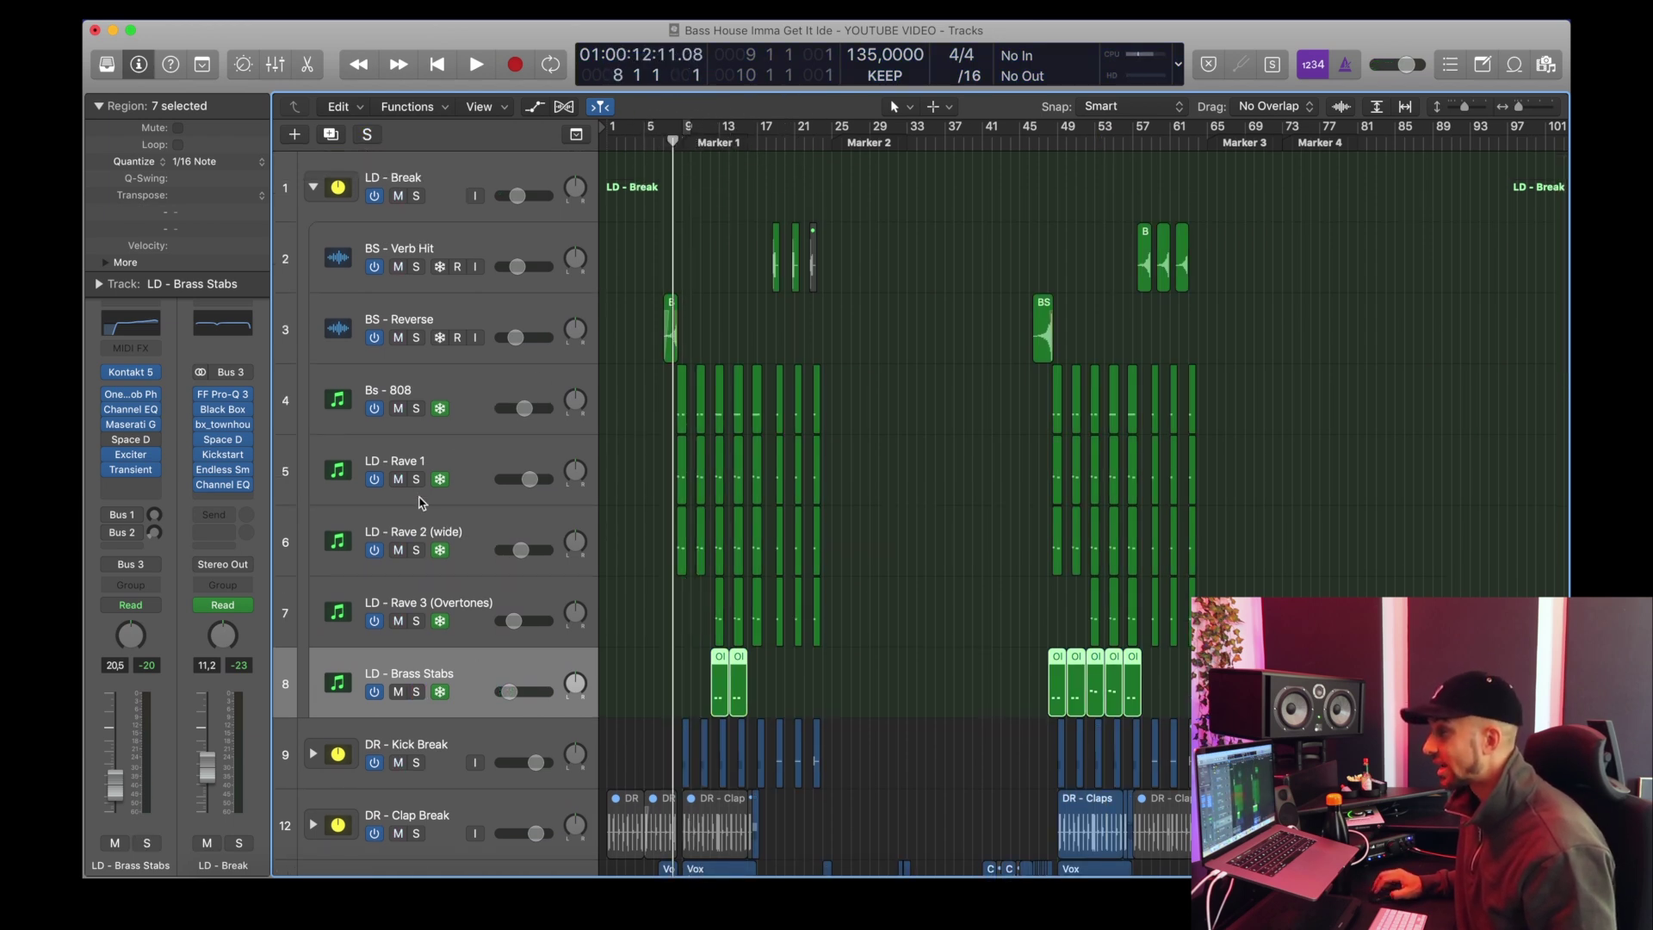
pyautogui.click(430, 188)
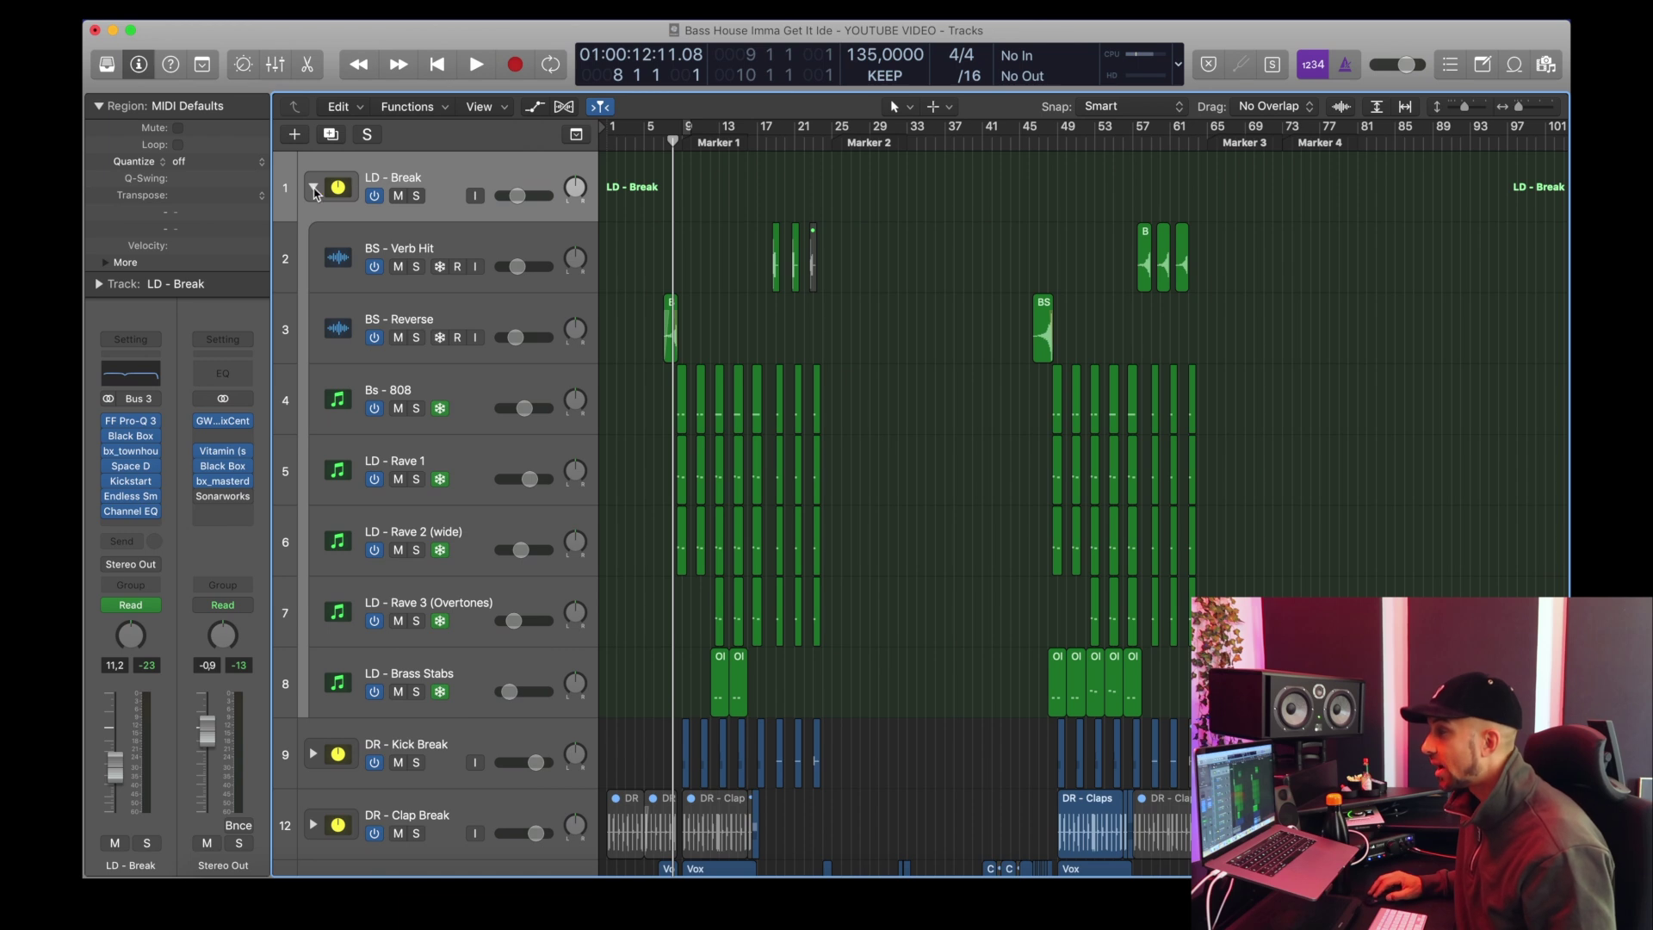
pyautogui.click(314, 188)
# Step: Inspect the FF Pro-Q 3 and Black Box HG-2 plug-ins on LD - Break, moving the HG-2 window clear of the channel strip
pyautogui.moveTo(142, 426)
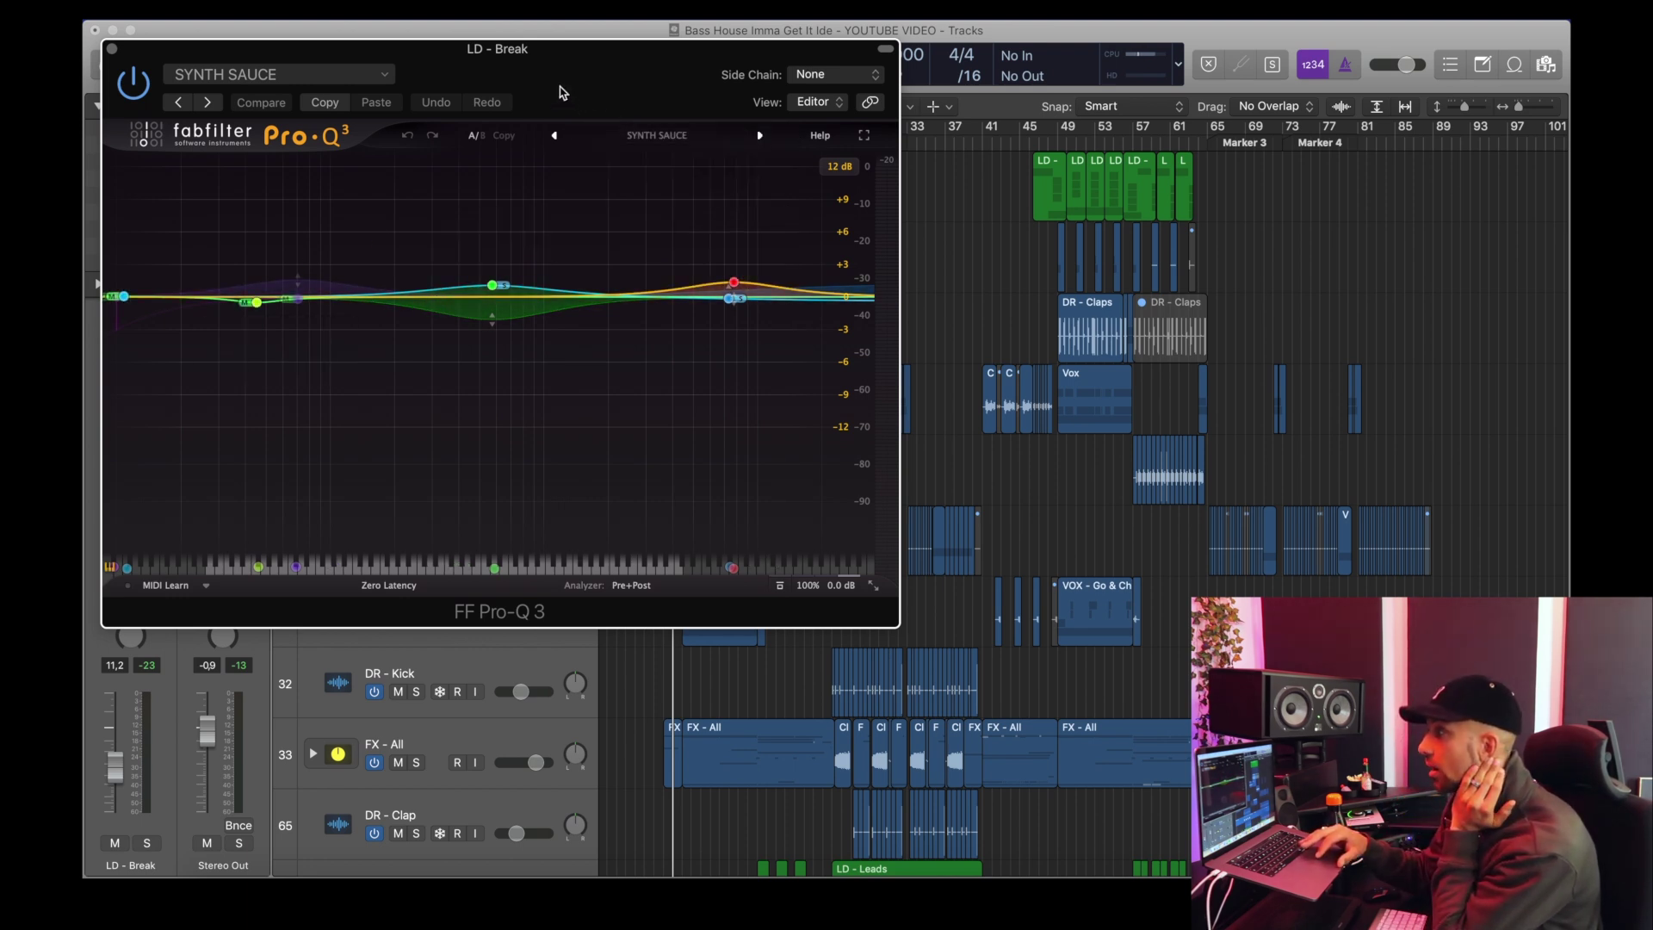
pyautogui.press('super+w')
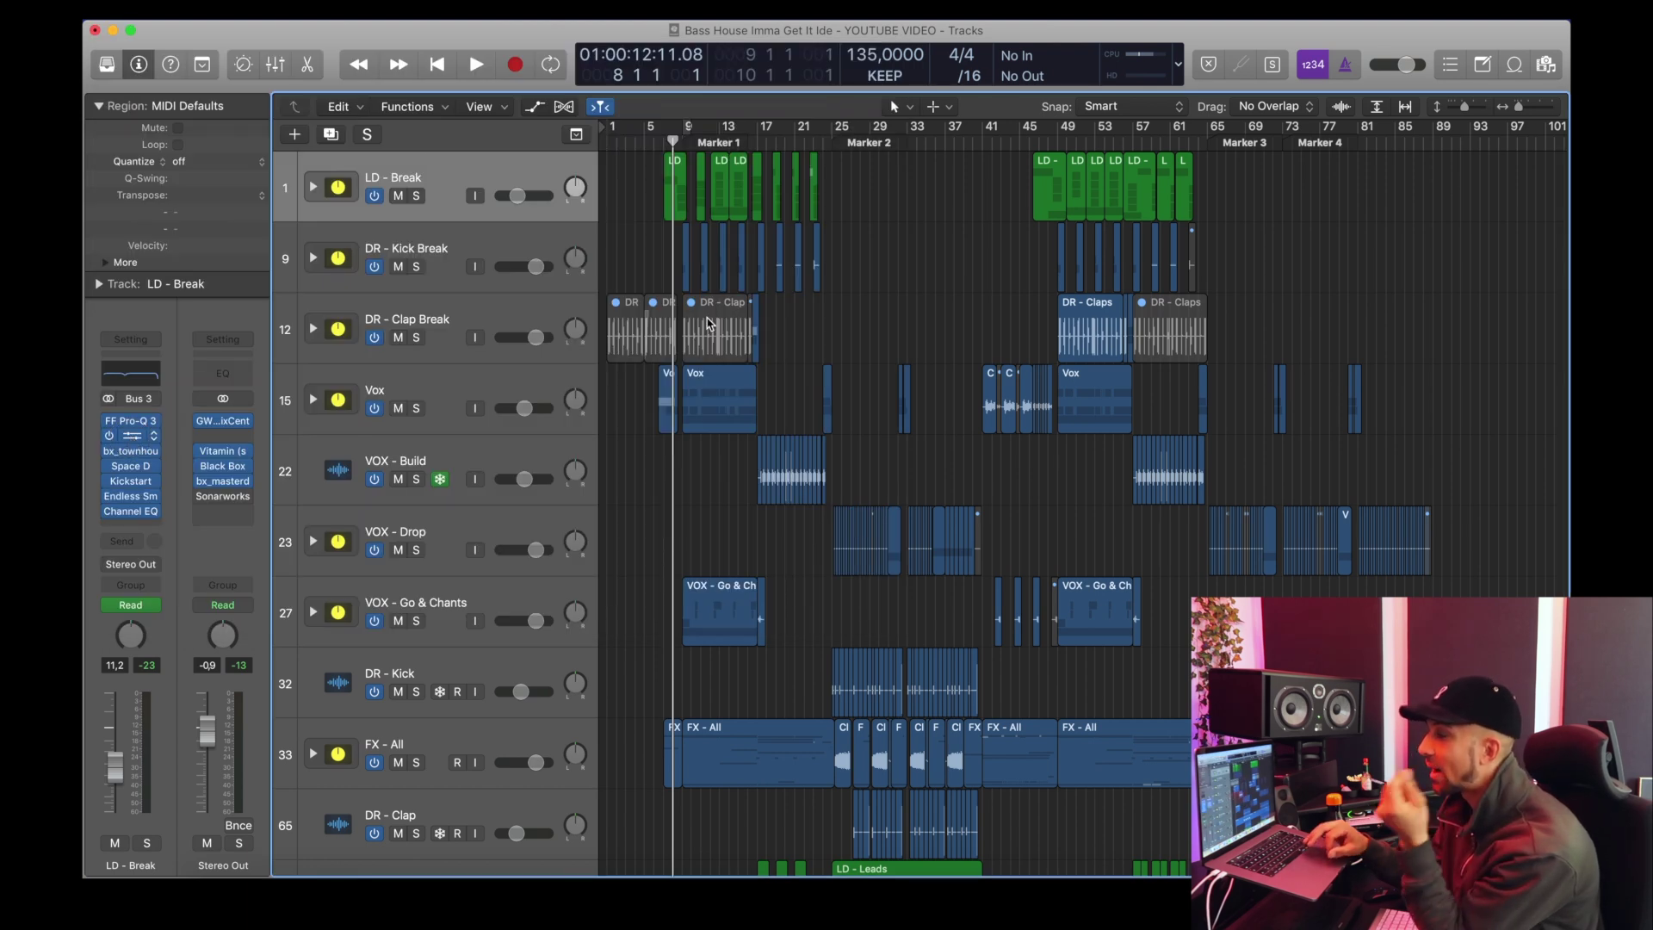
pyautogui.press('v')
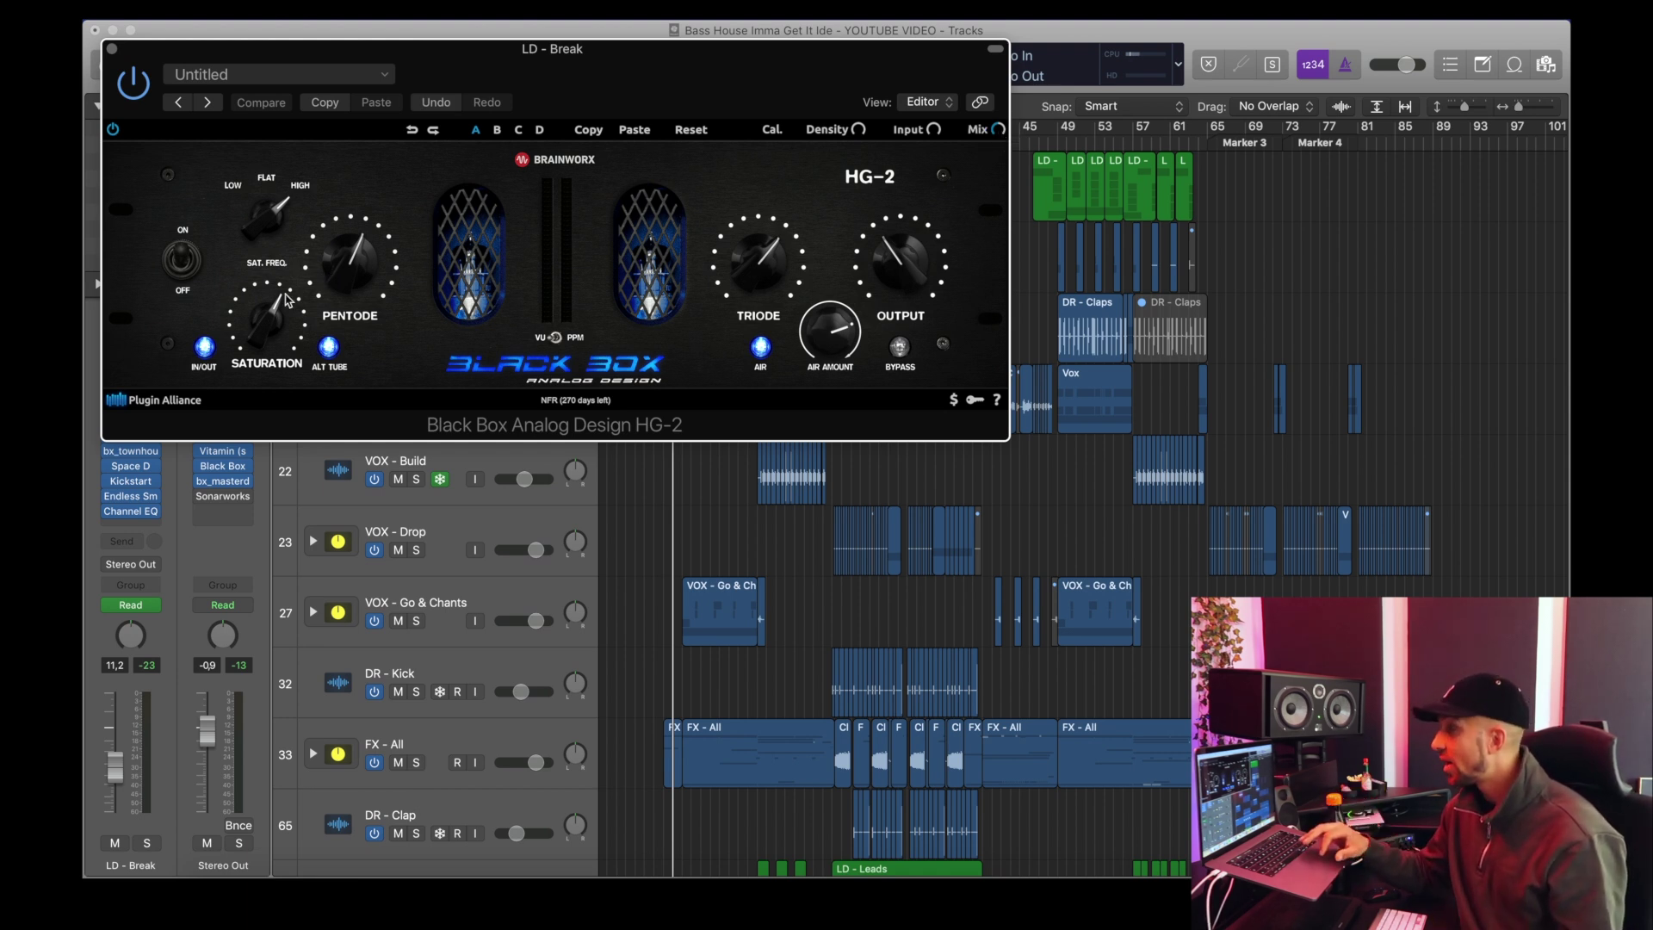
pyautogui.moveTo(587, 66); pyautogui.dragTo(968, 407)
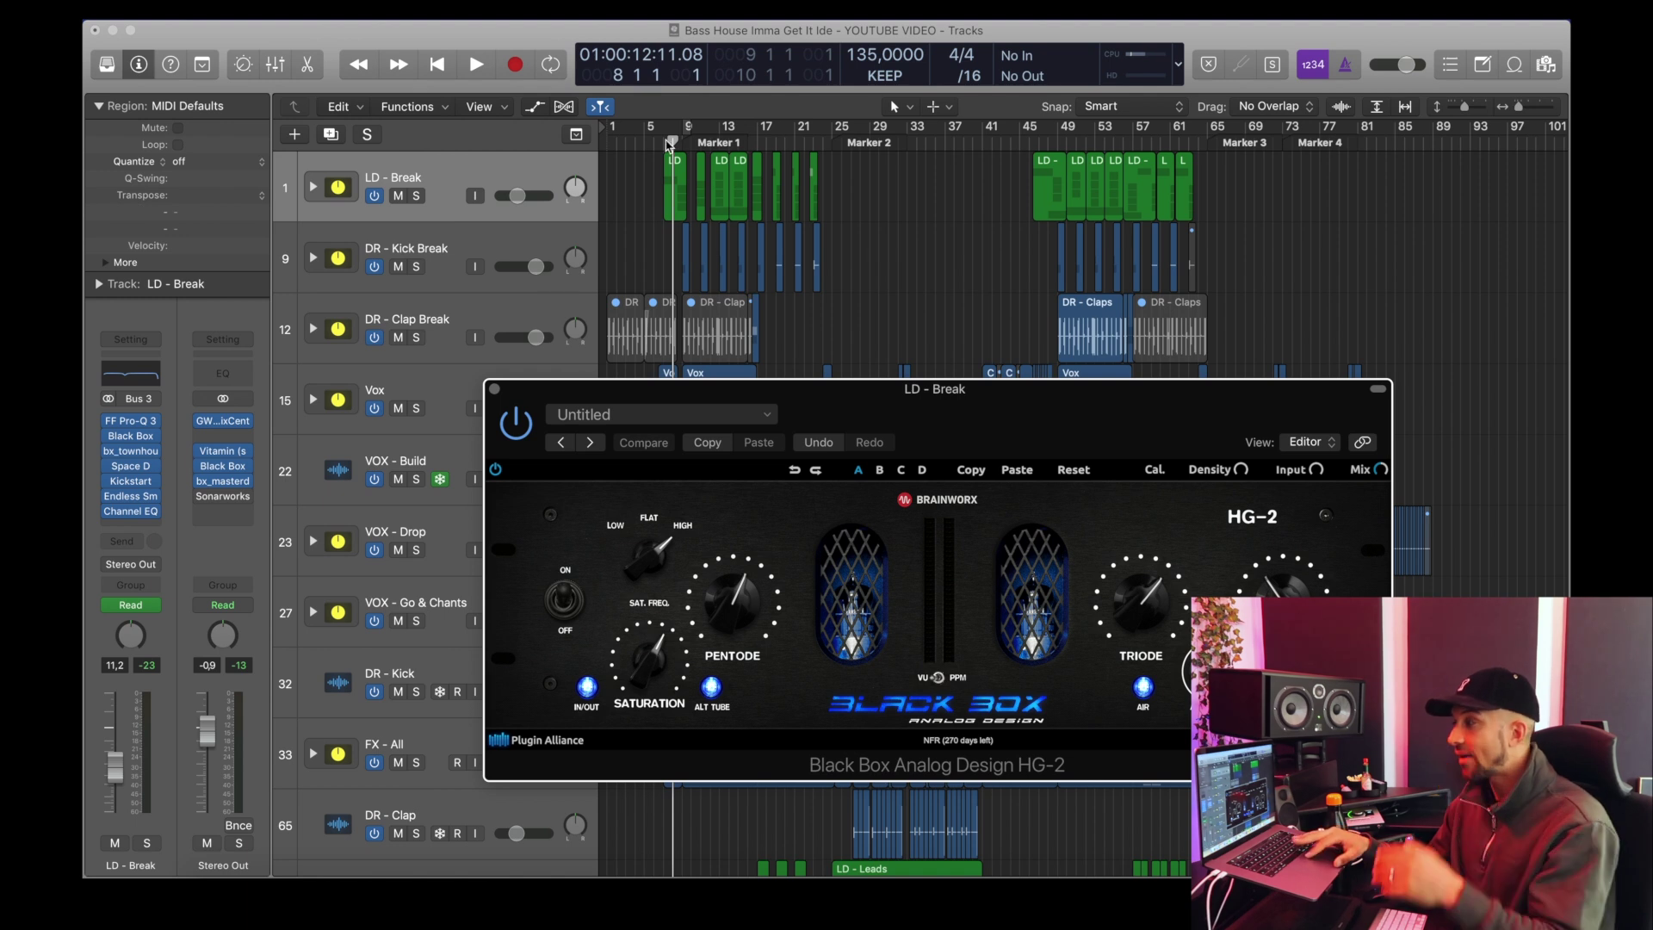
# Step: Bypass all inserts on LD - Break, solo the stack and audition it from bar 7
pyautogui.moveTo(672, 141); pyautogui.dragTo(664, 141)
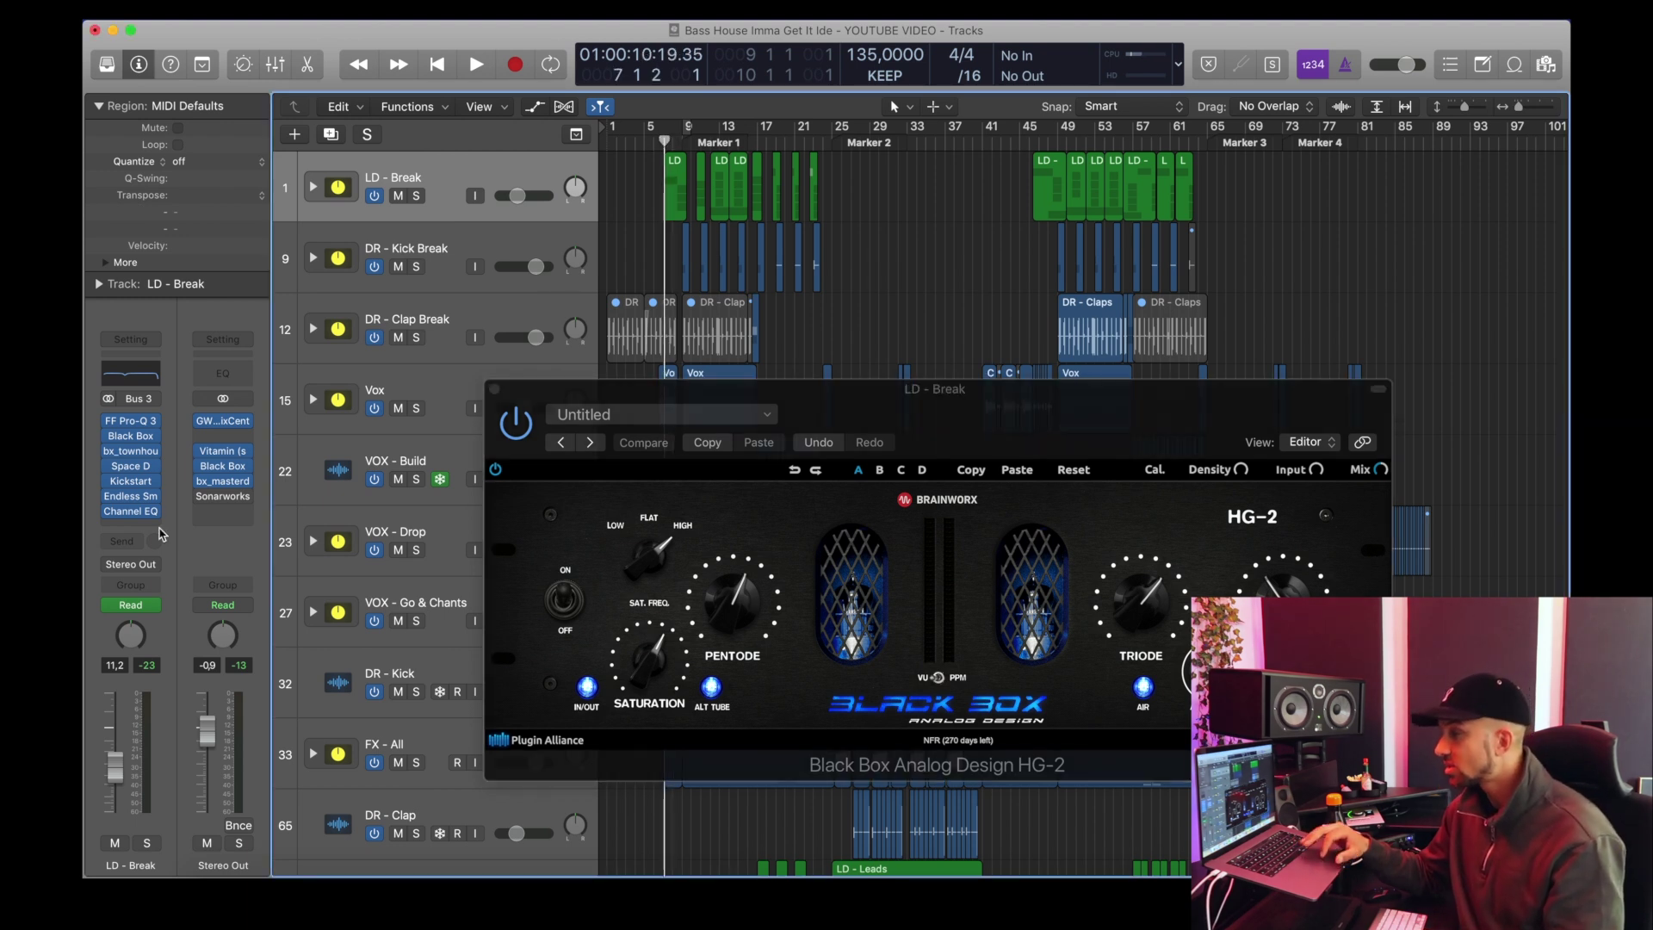
pyautogui.moveTo(110, 513); pyautogui.dragTo(109, 422)
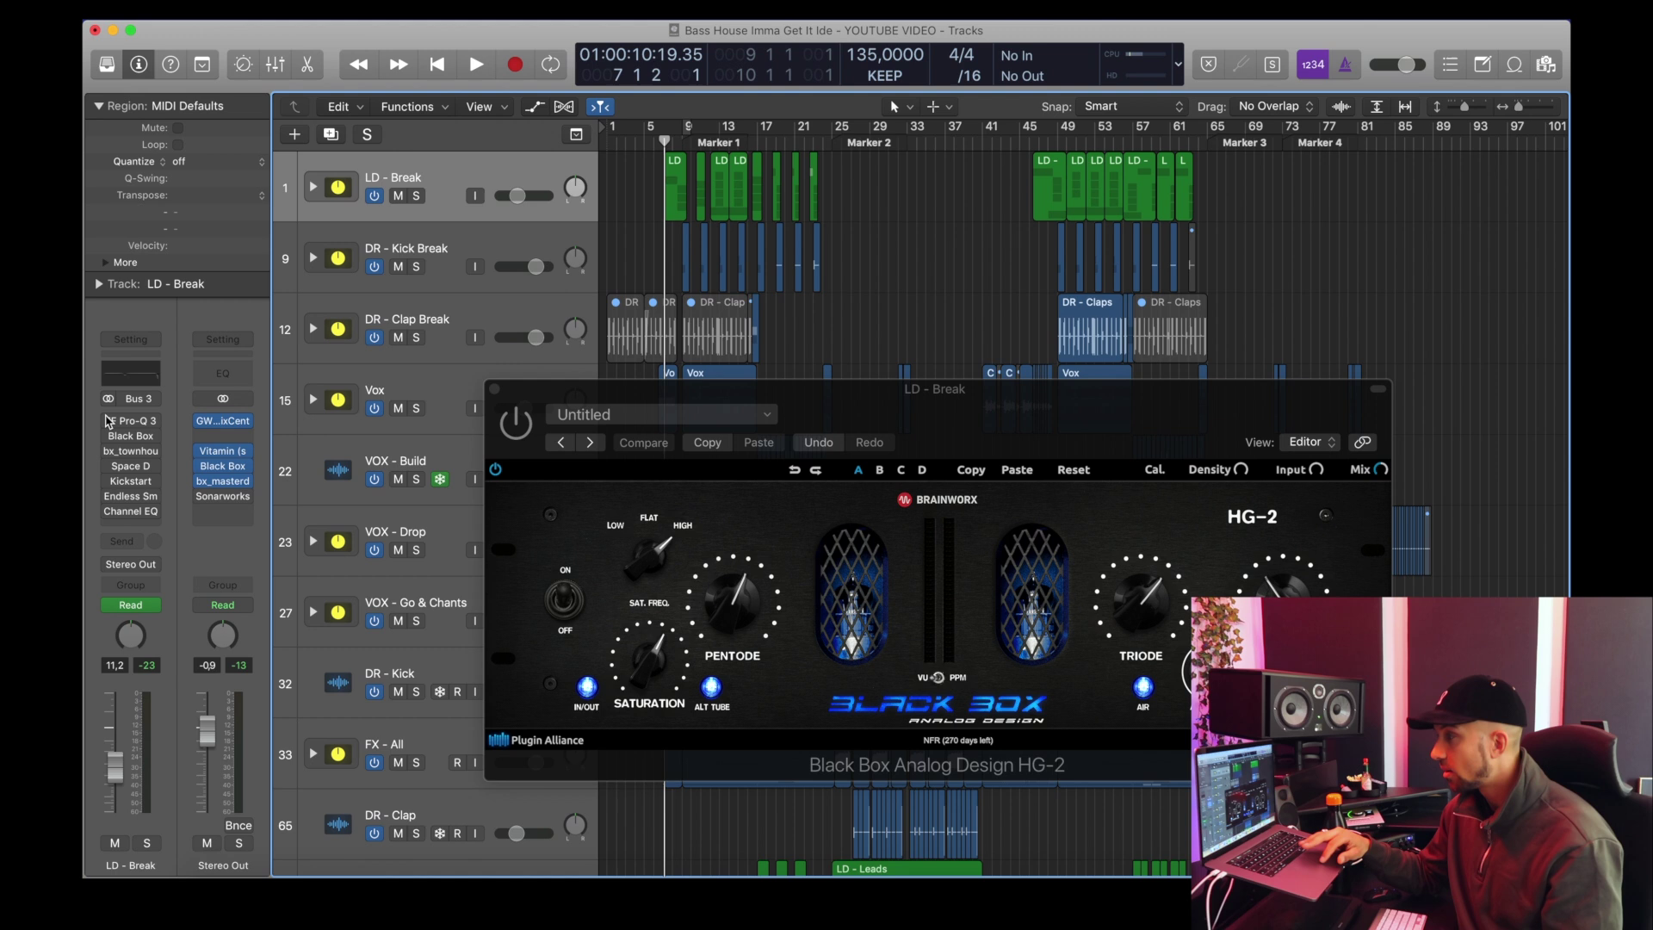
pyautogui.click(416, 195)
pyautogui.press('space')
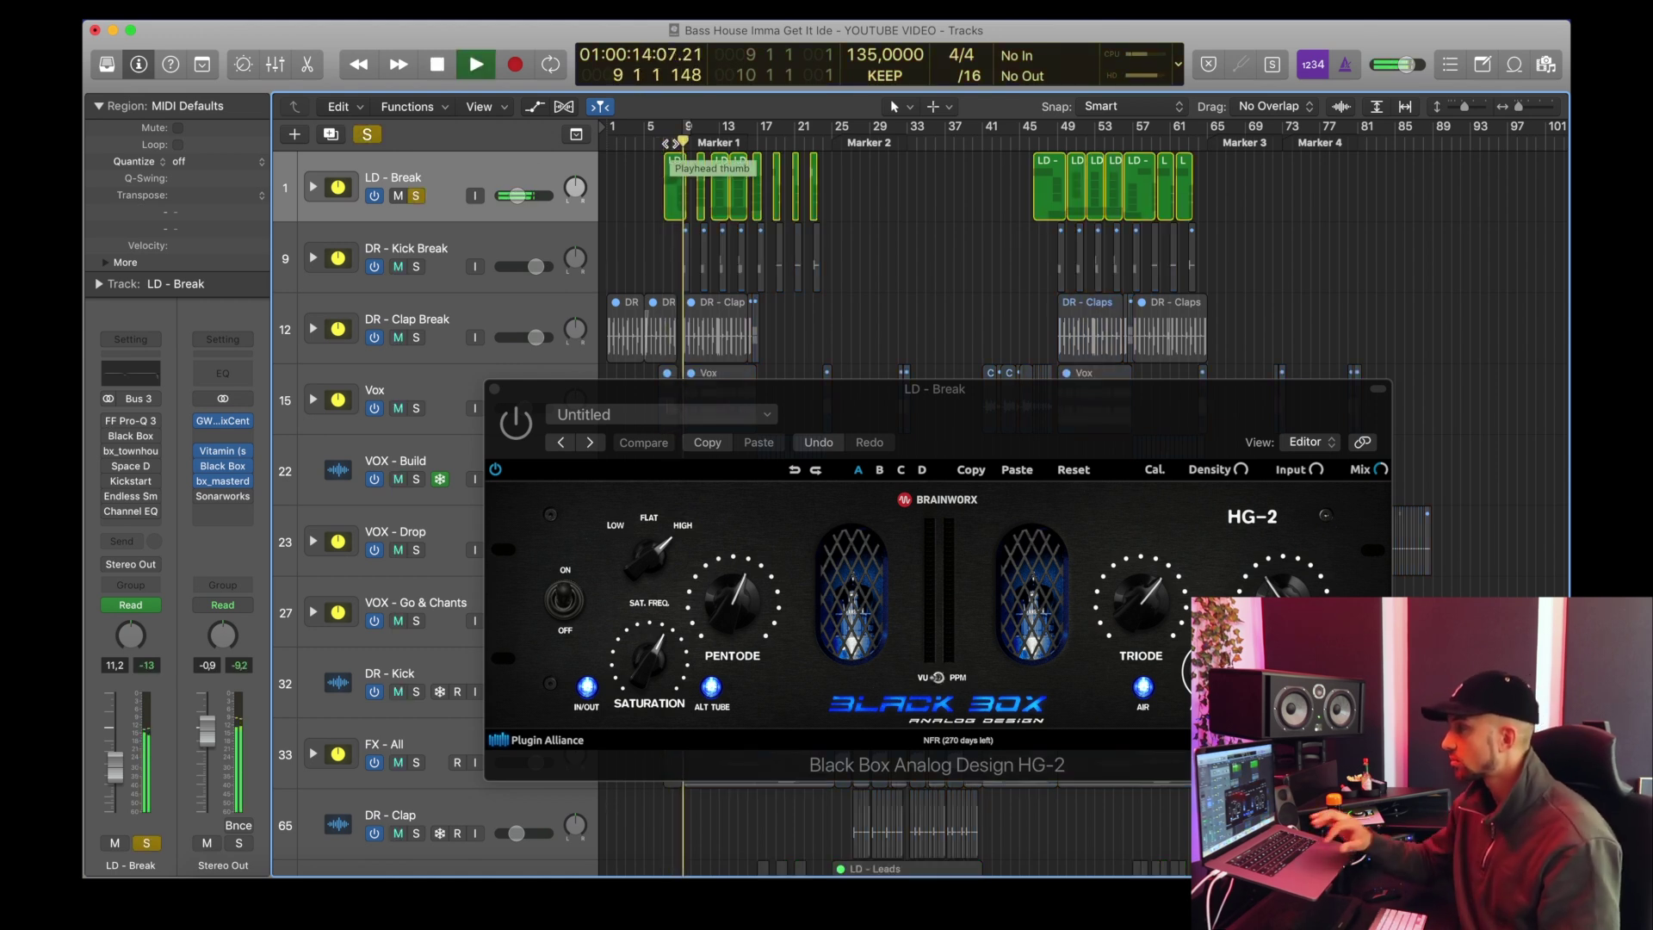
pyautogui.press('space')
# Step: Audition the soloed LD - Break stack from bar 8 with all inserts re-enabled, and close the Black Box HG-2 plug-in
pyautogui.click(673, 142)
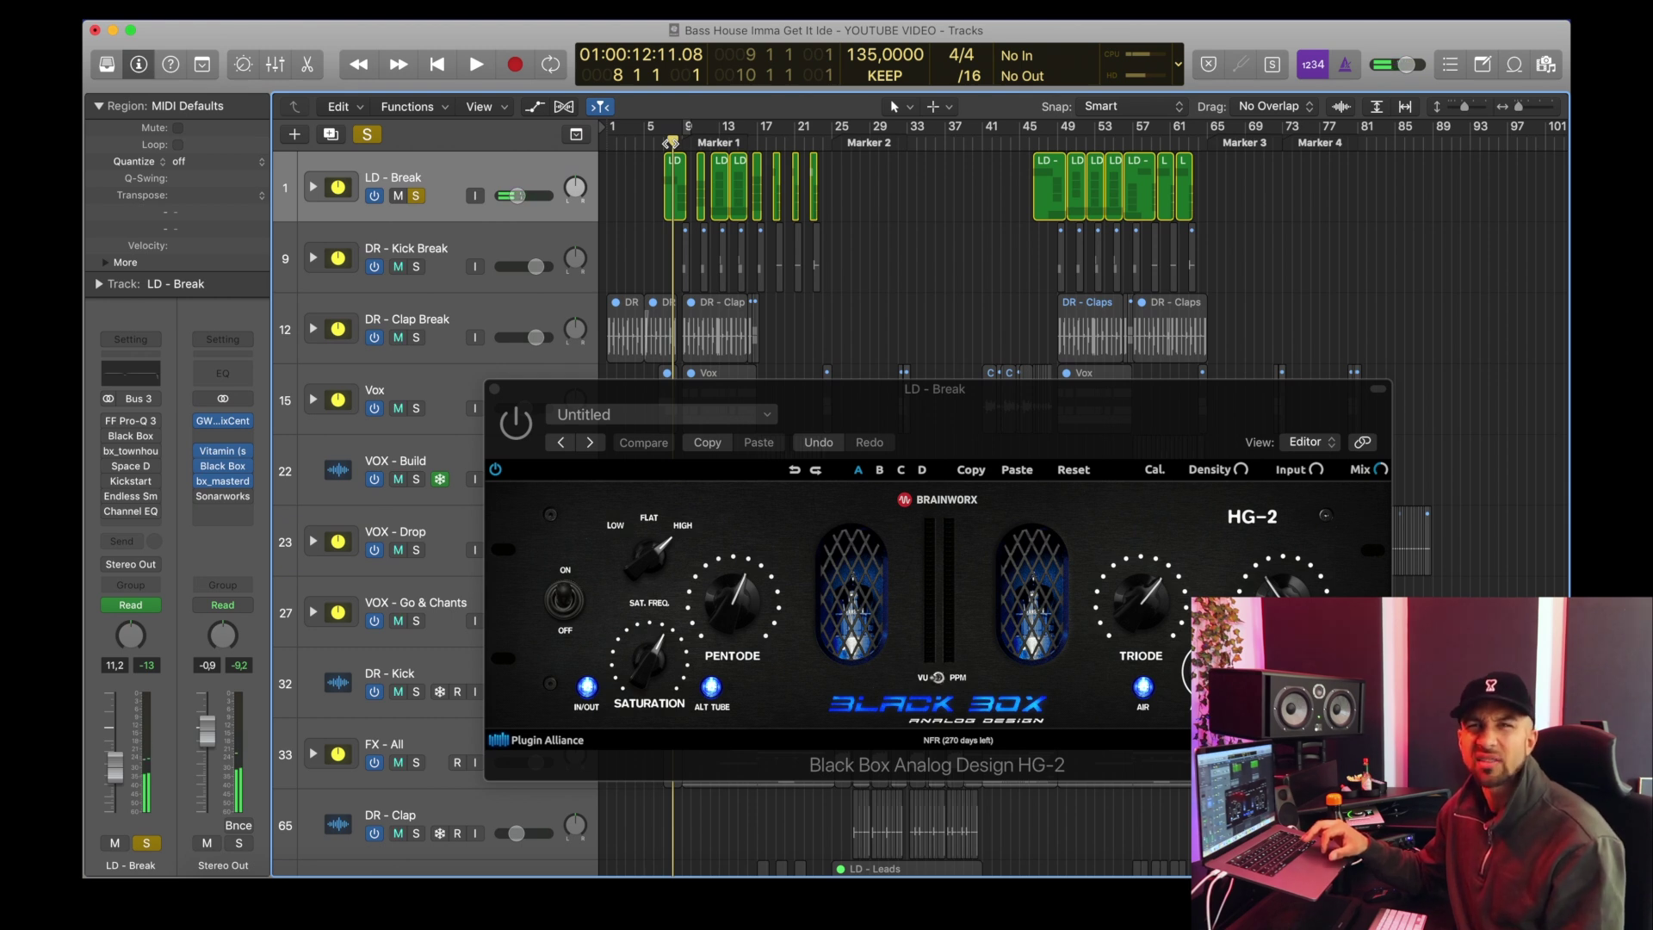
pyautogui.press('space')
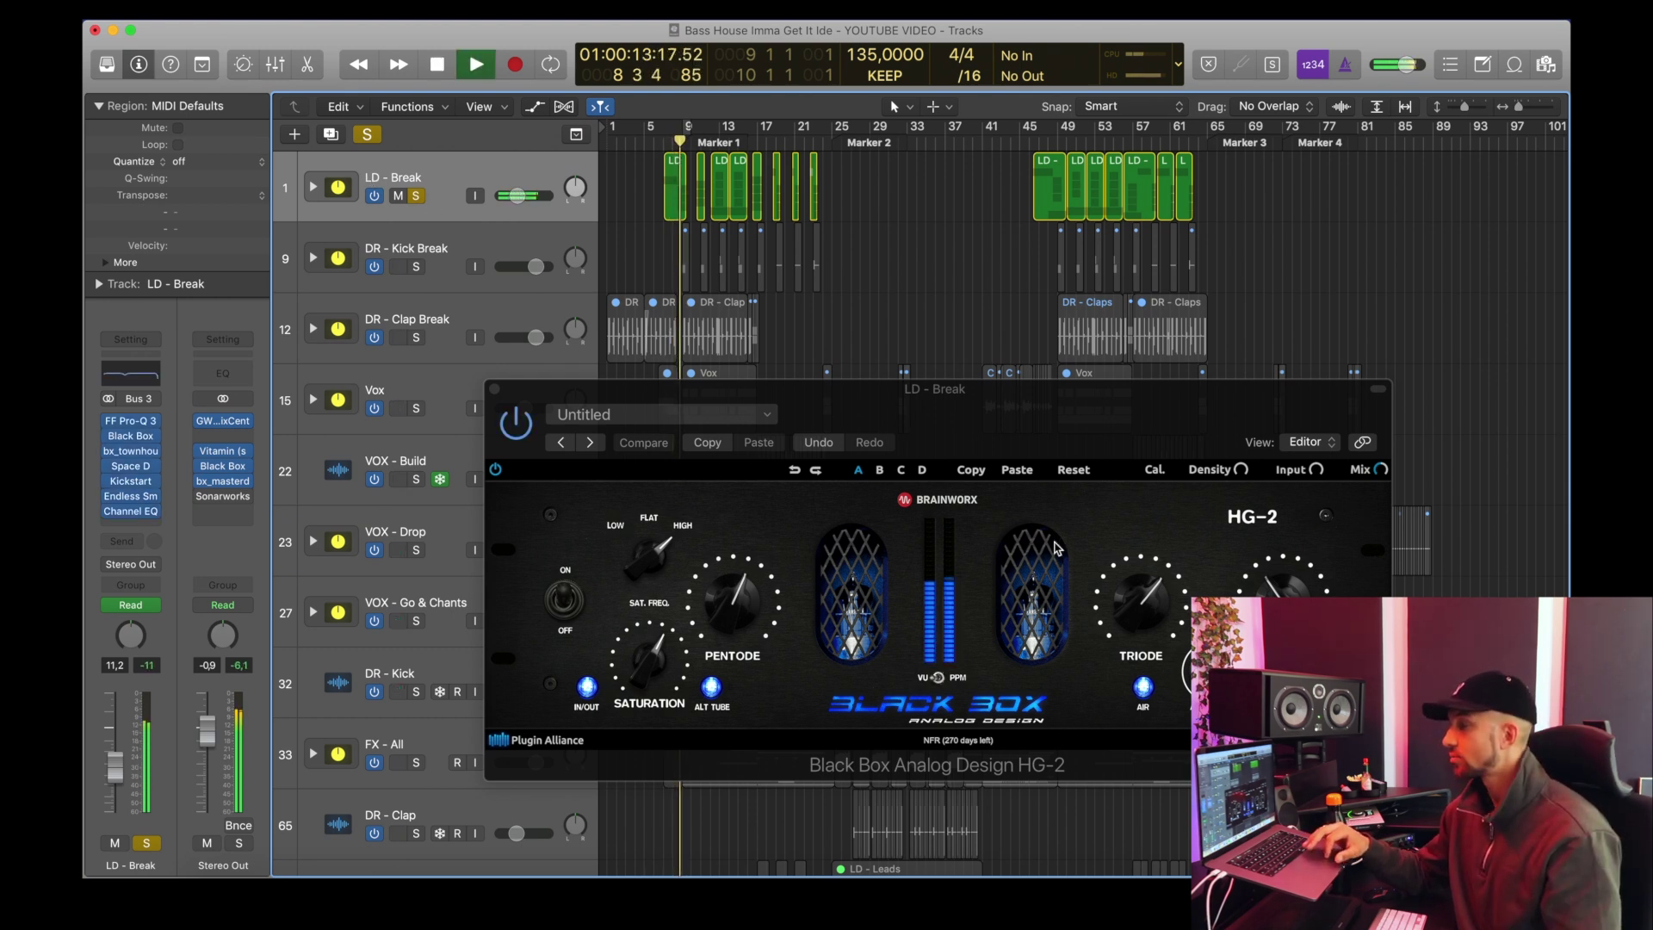
pyautogui.press('space')
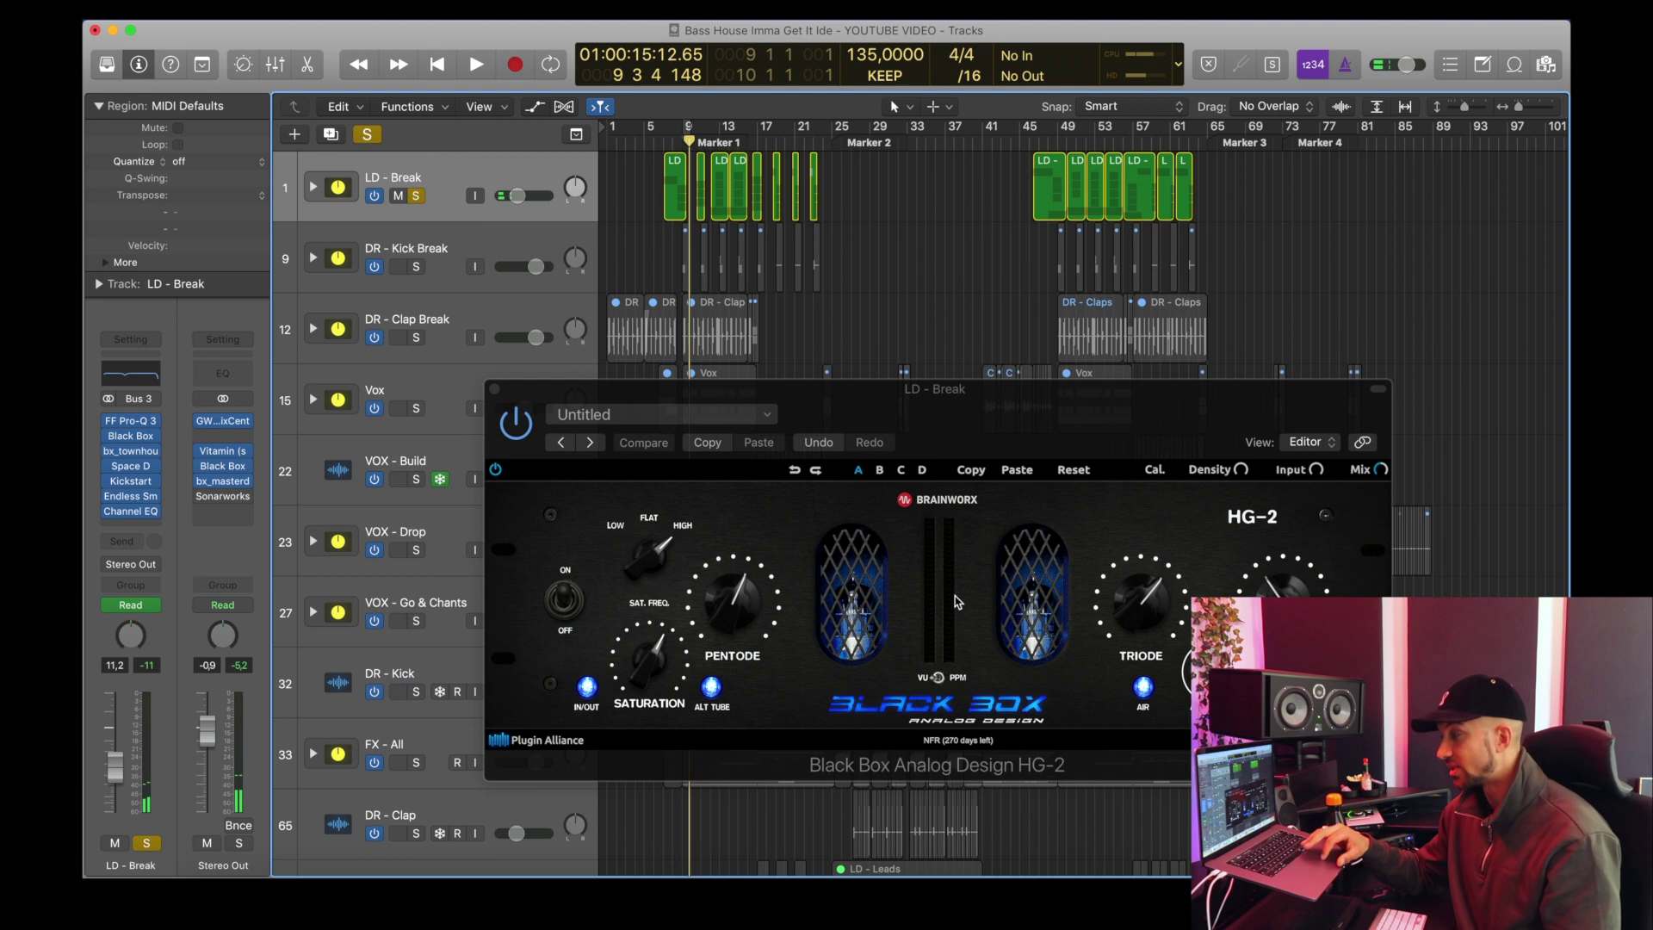
pyautogui.moveTo(641, 556); pyautogui.dragTo(644, 543)
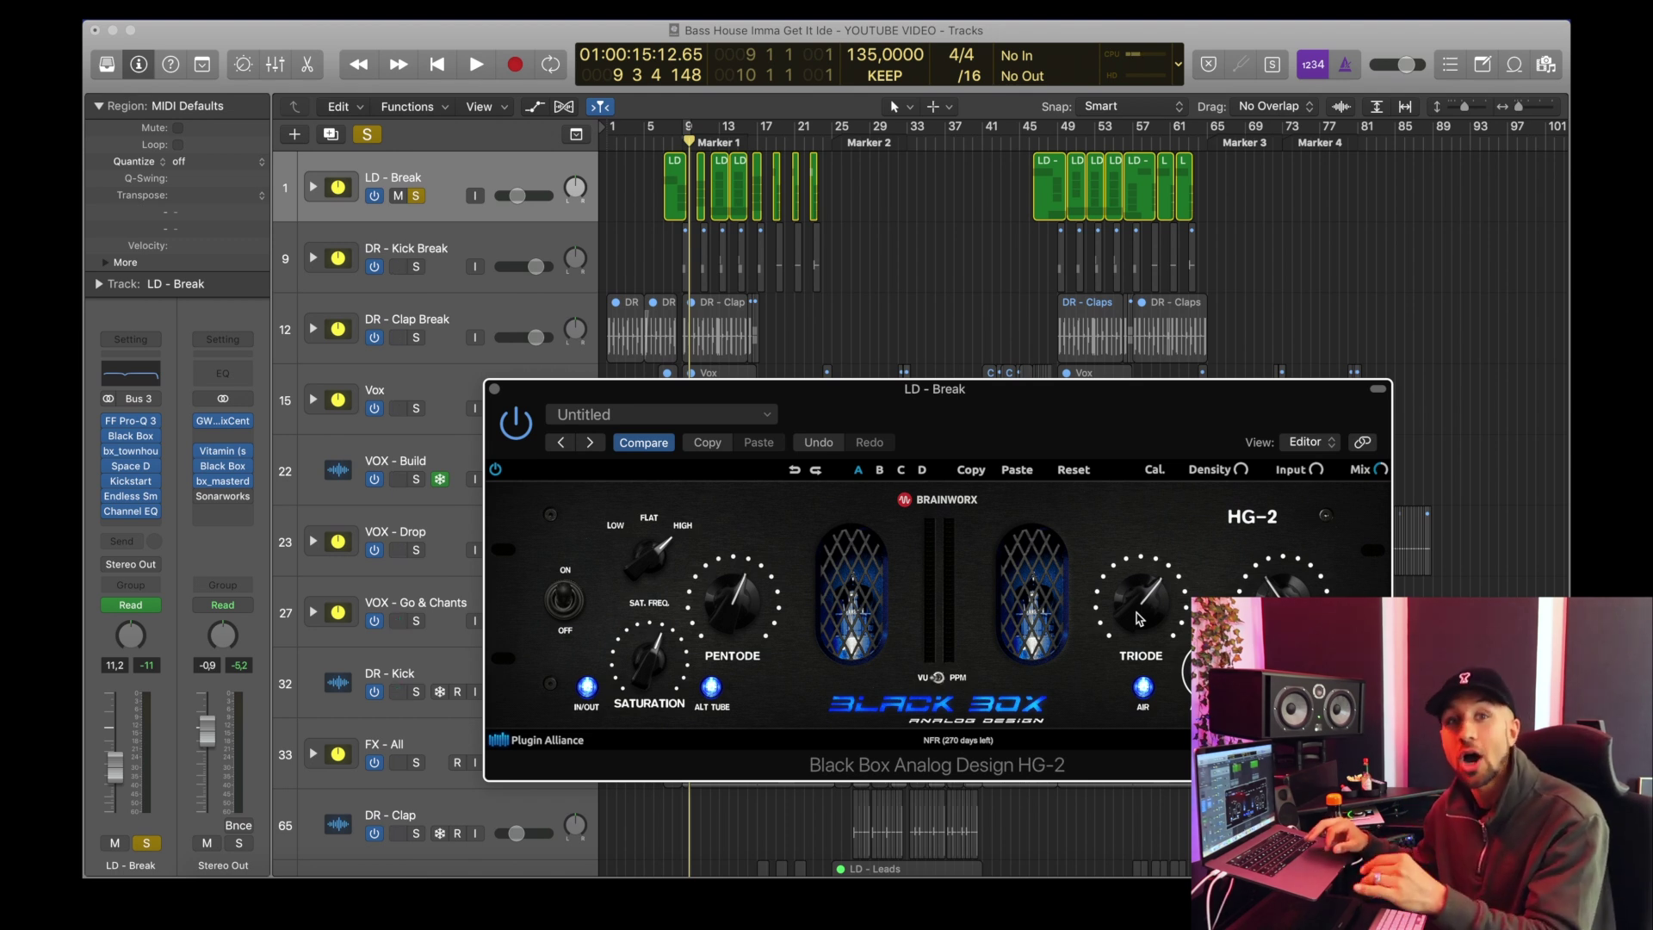
pyautogui.click(494, 389)
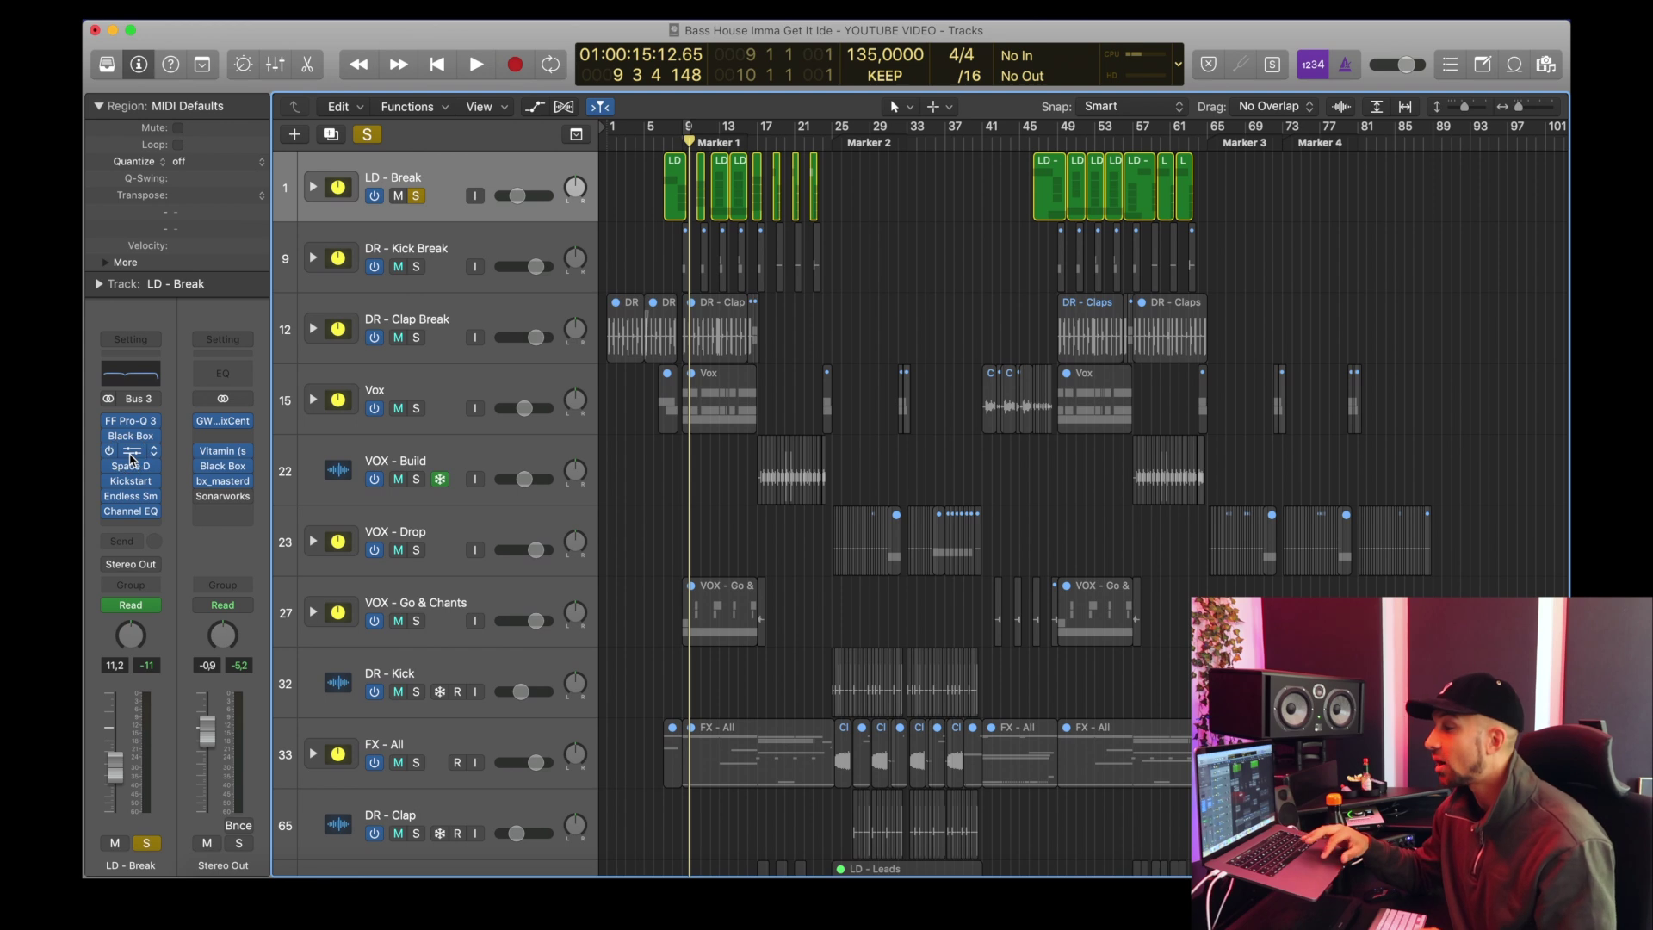
# Step: Open the bx_townhouse compressor on LD - Break and audition the soloed stack through it from bar 7
pyautogui.click(131, 450)
pyautogui.moveTo(461, 68); pyautogui.dragTo(769, 312)
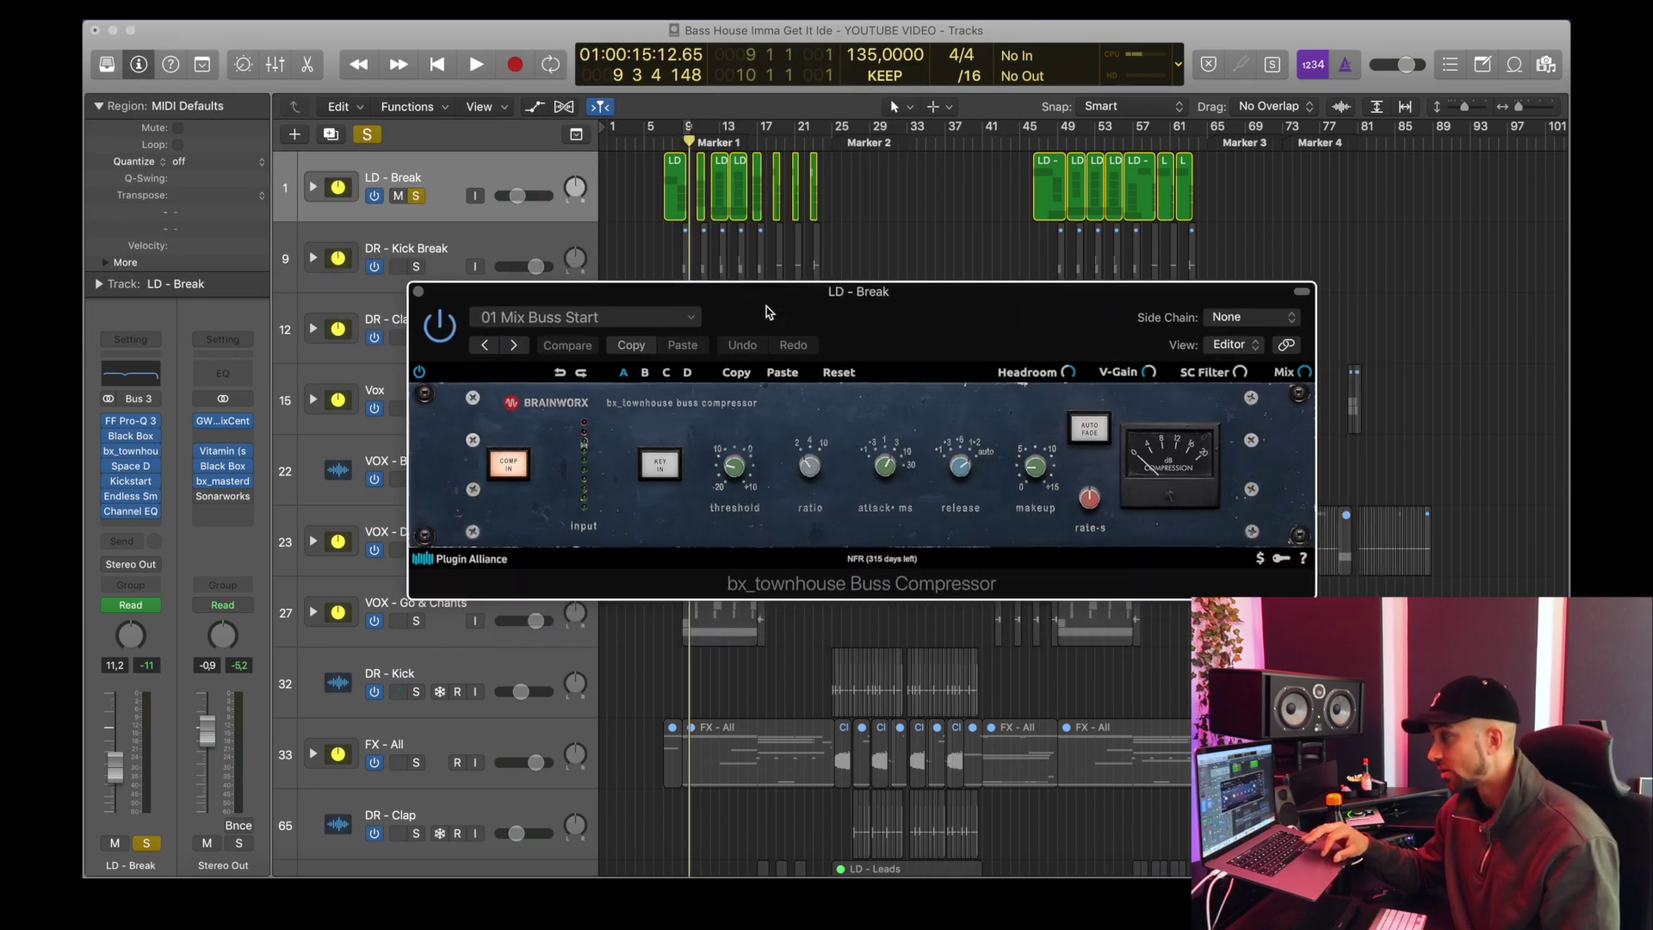
pyautogui.click(677, 153)
pyautogui.click(673, 131)
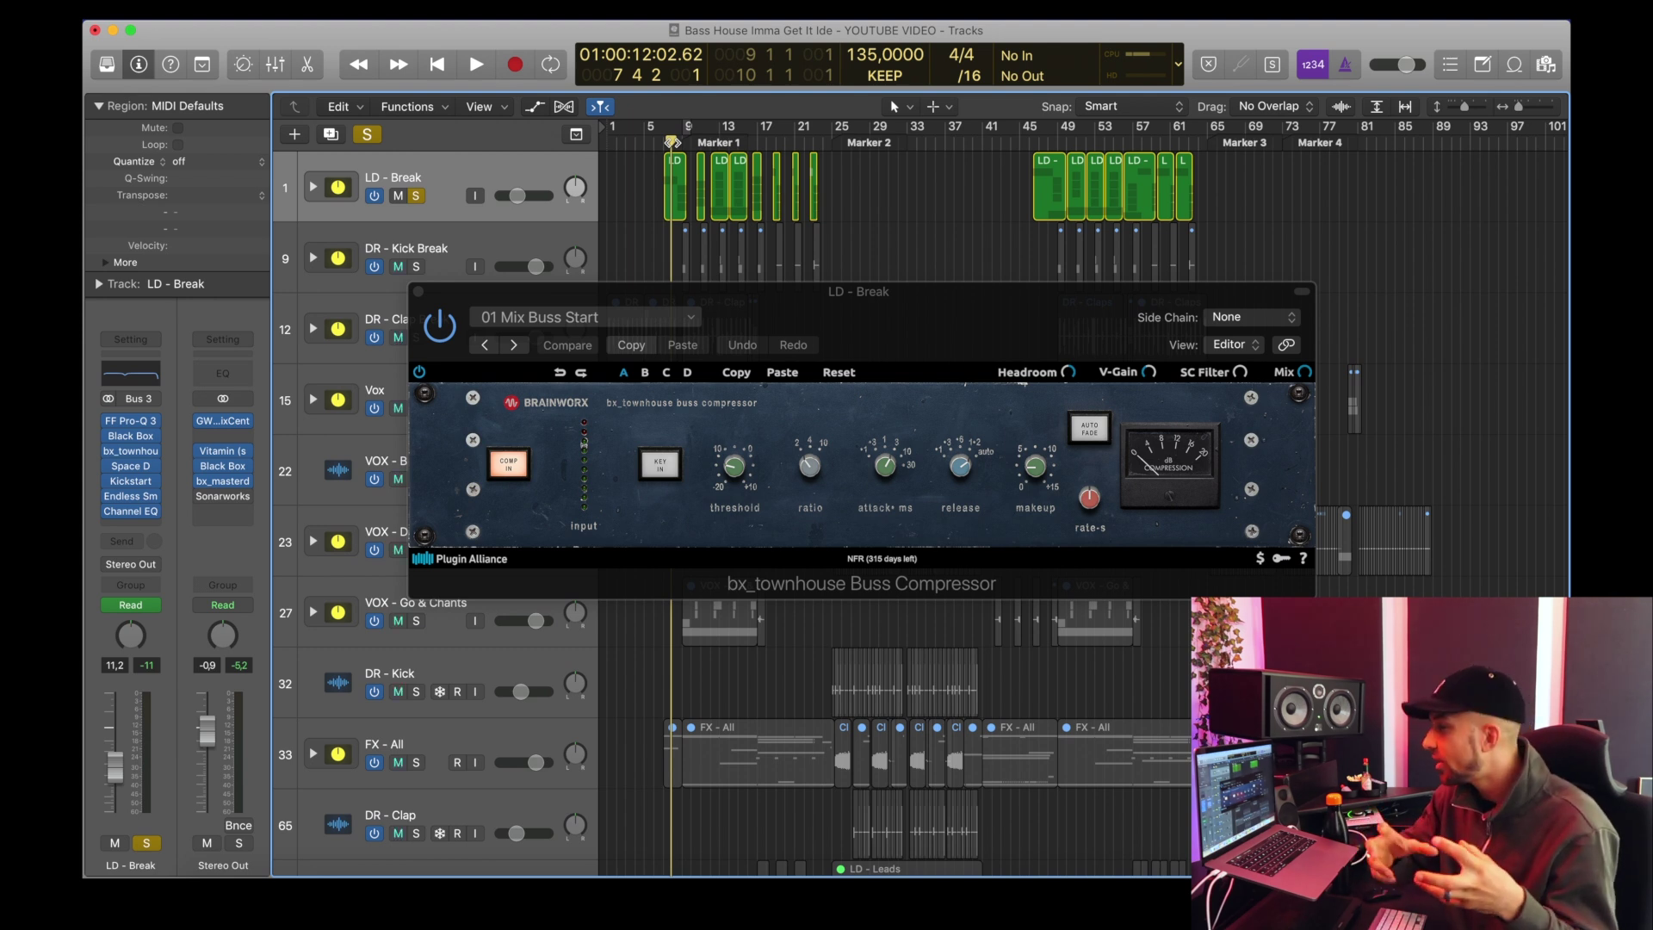
pyautogui.click(742, 474)
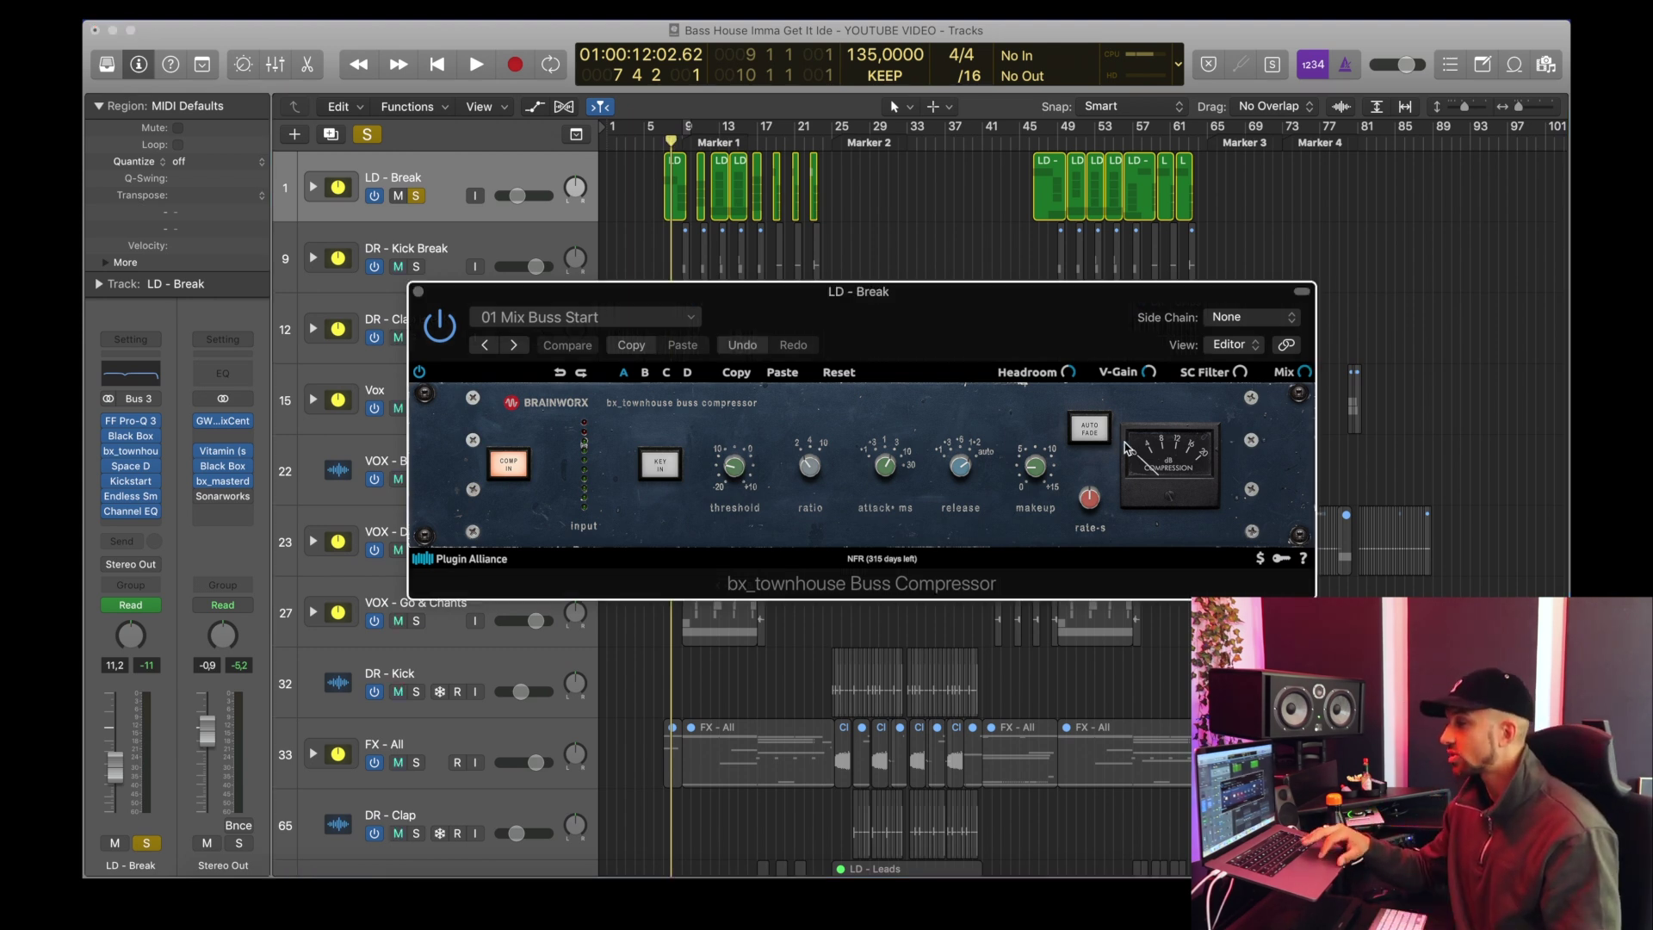
pyautogui.press('space')
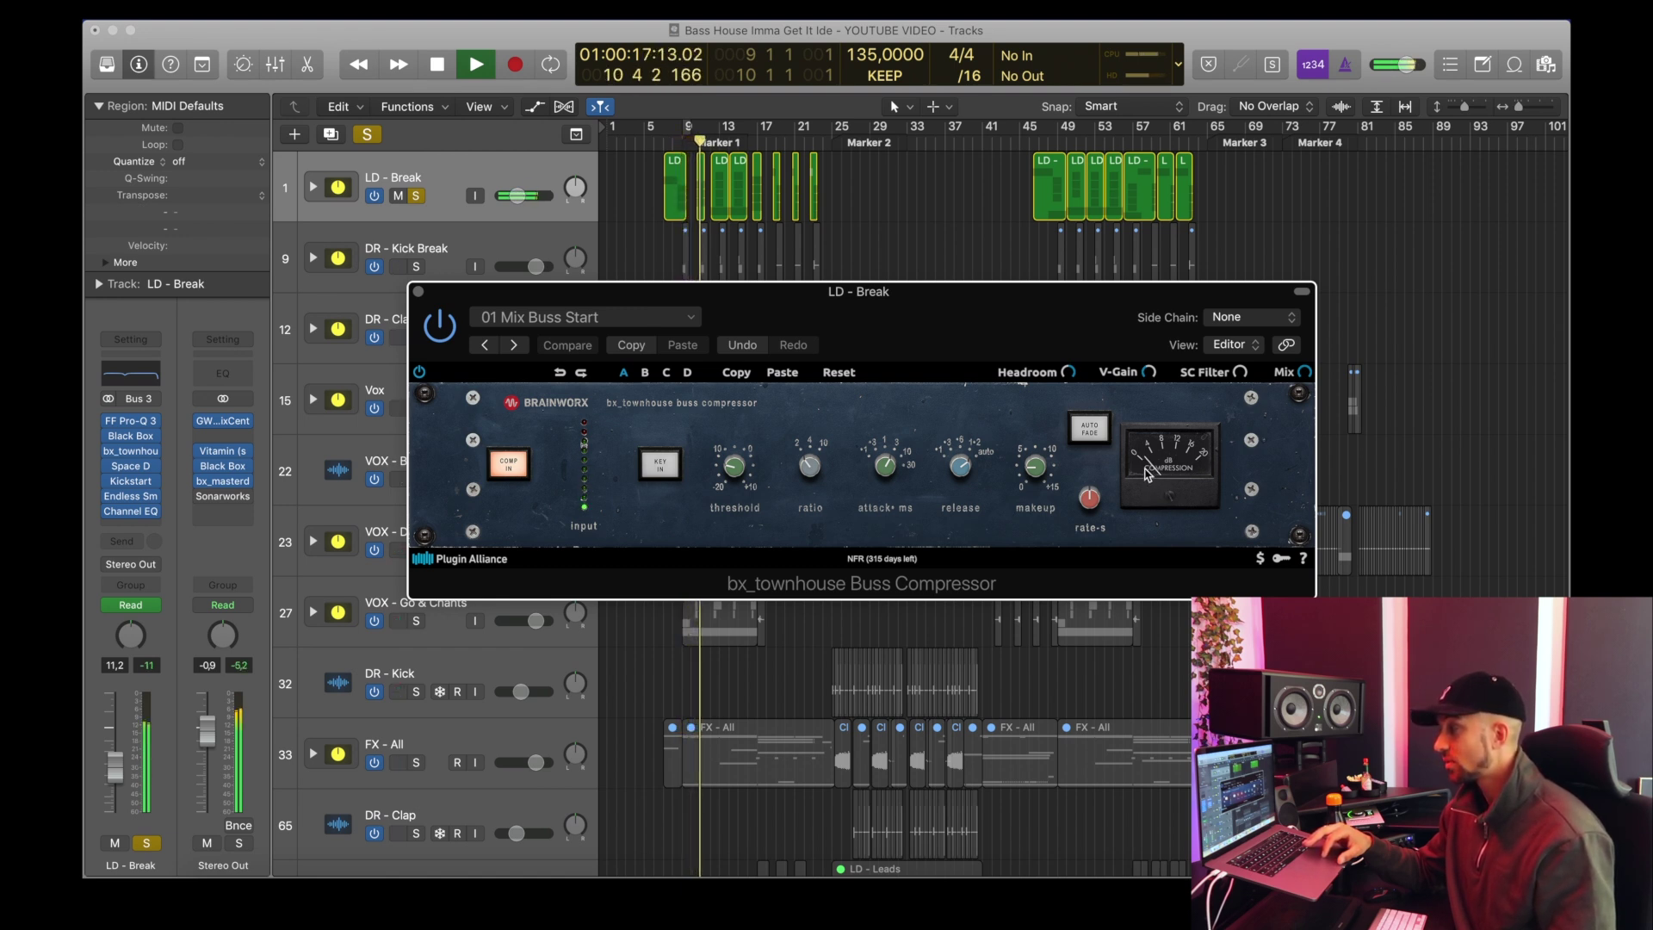
pyautogui.press('space')
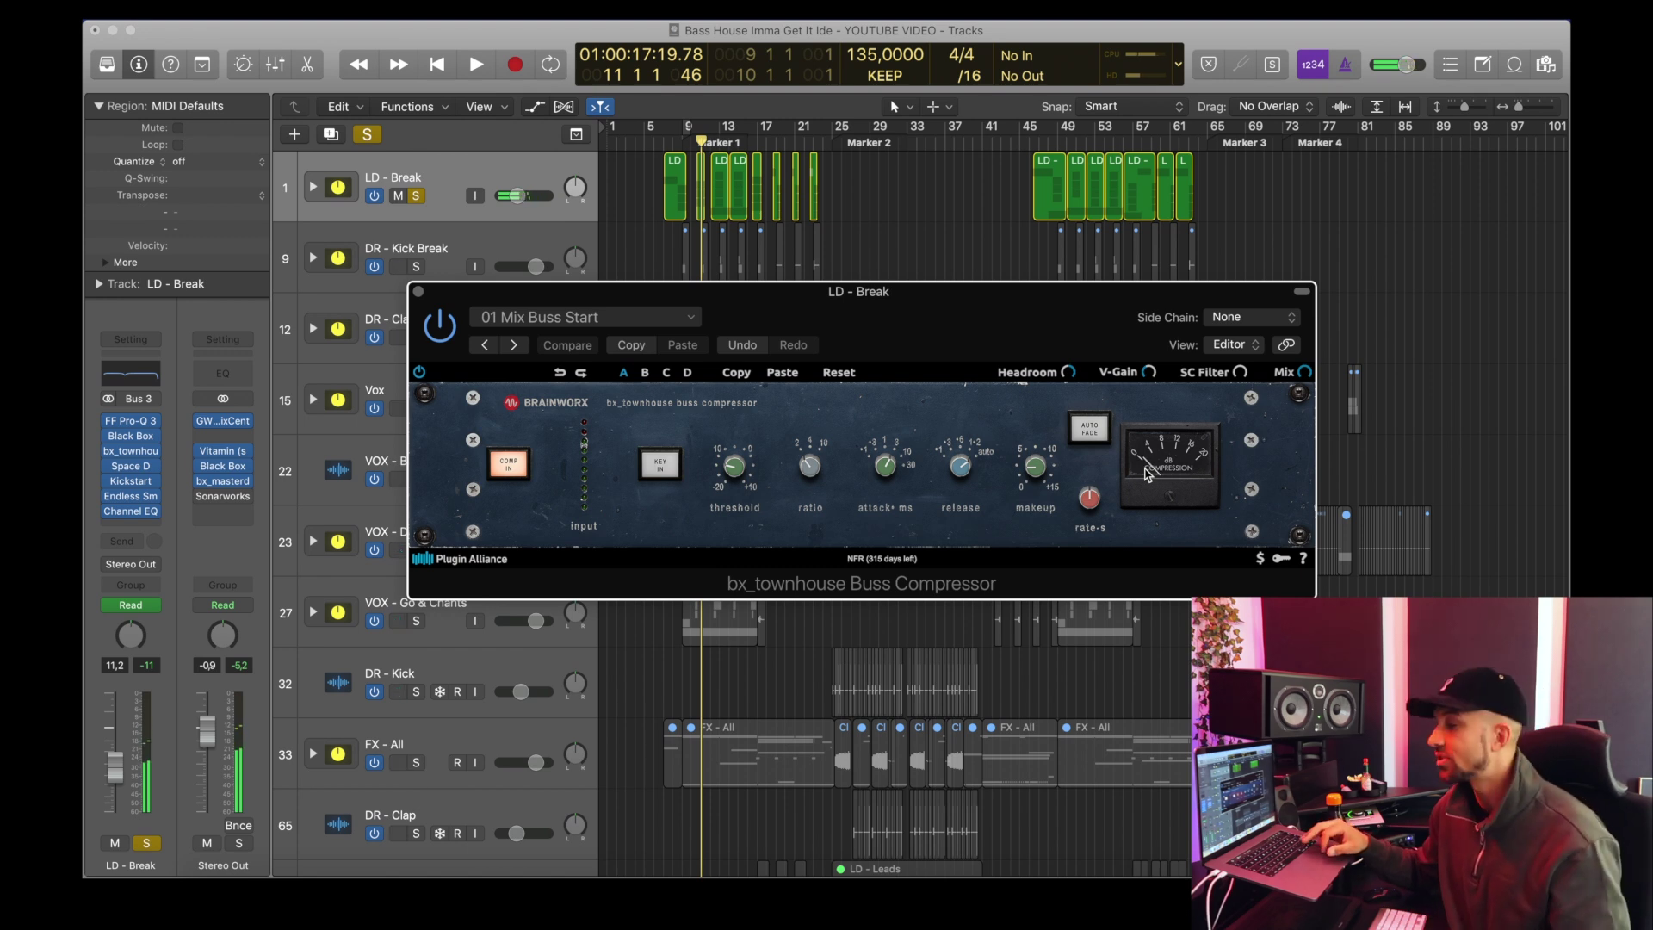
# Step: Close the compressor, inspect Space Designer's output EQ on LD - Break without loading a sampled impulse response, and close the plug-in
pyautogui.moveTo(136, 474)
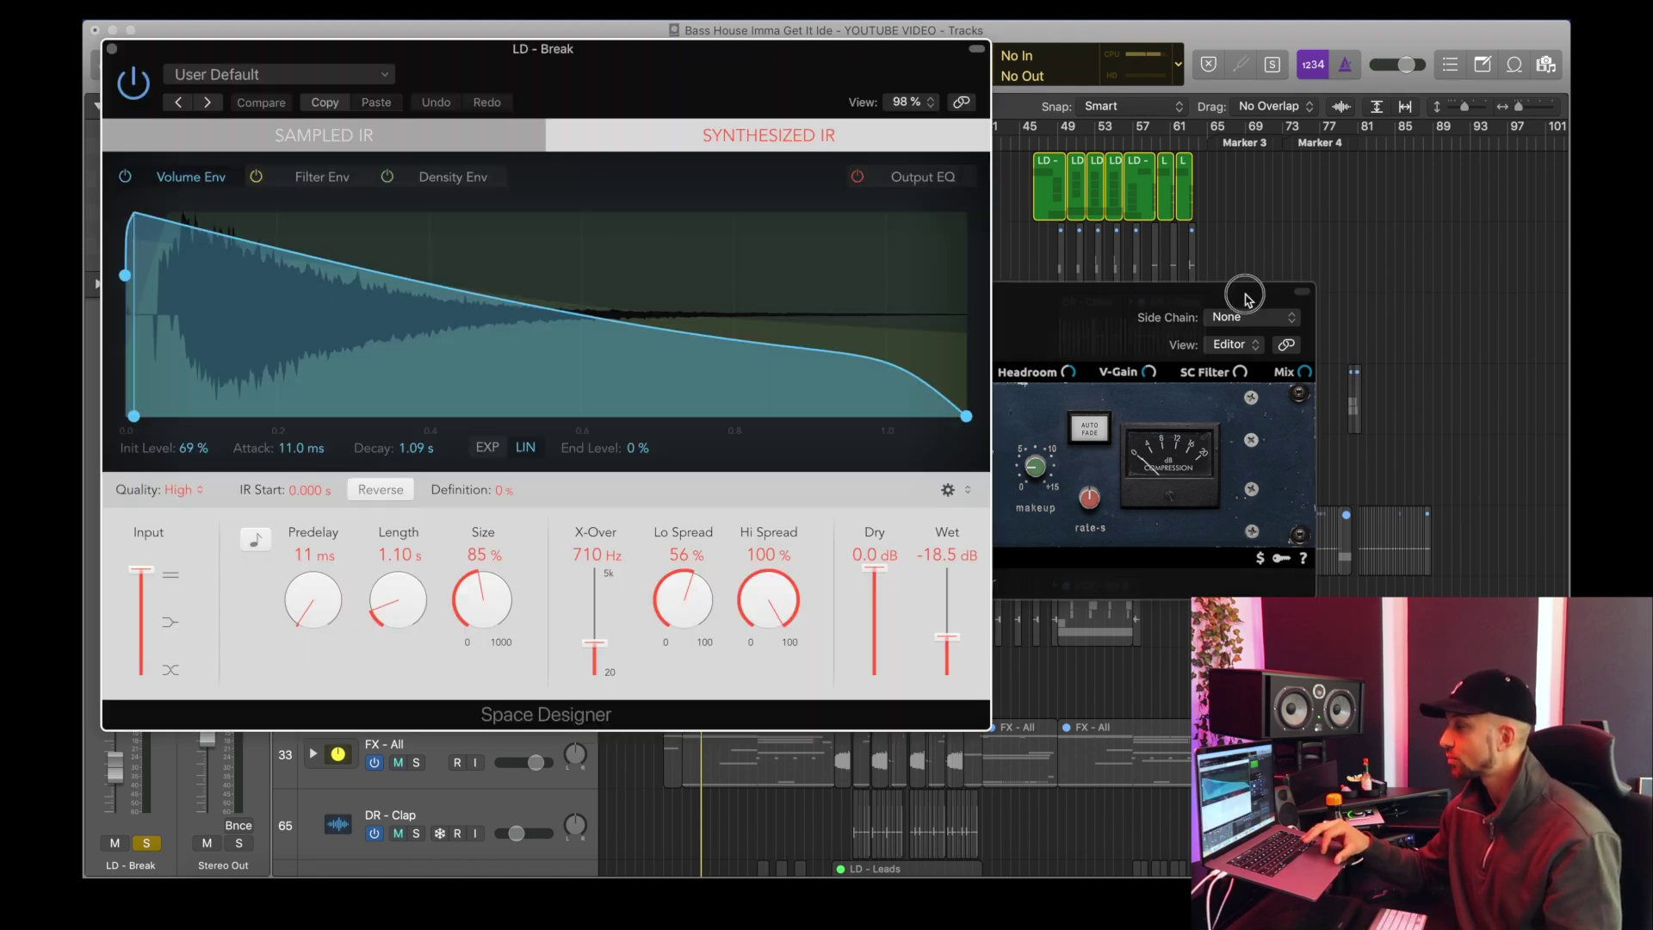
pyautogui.click(1246, 293)
pyautogui.click(419, 291)
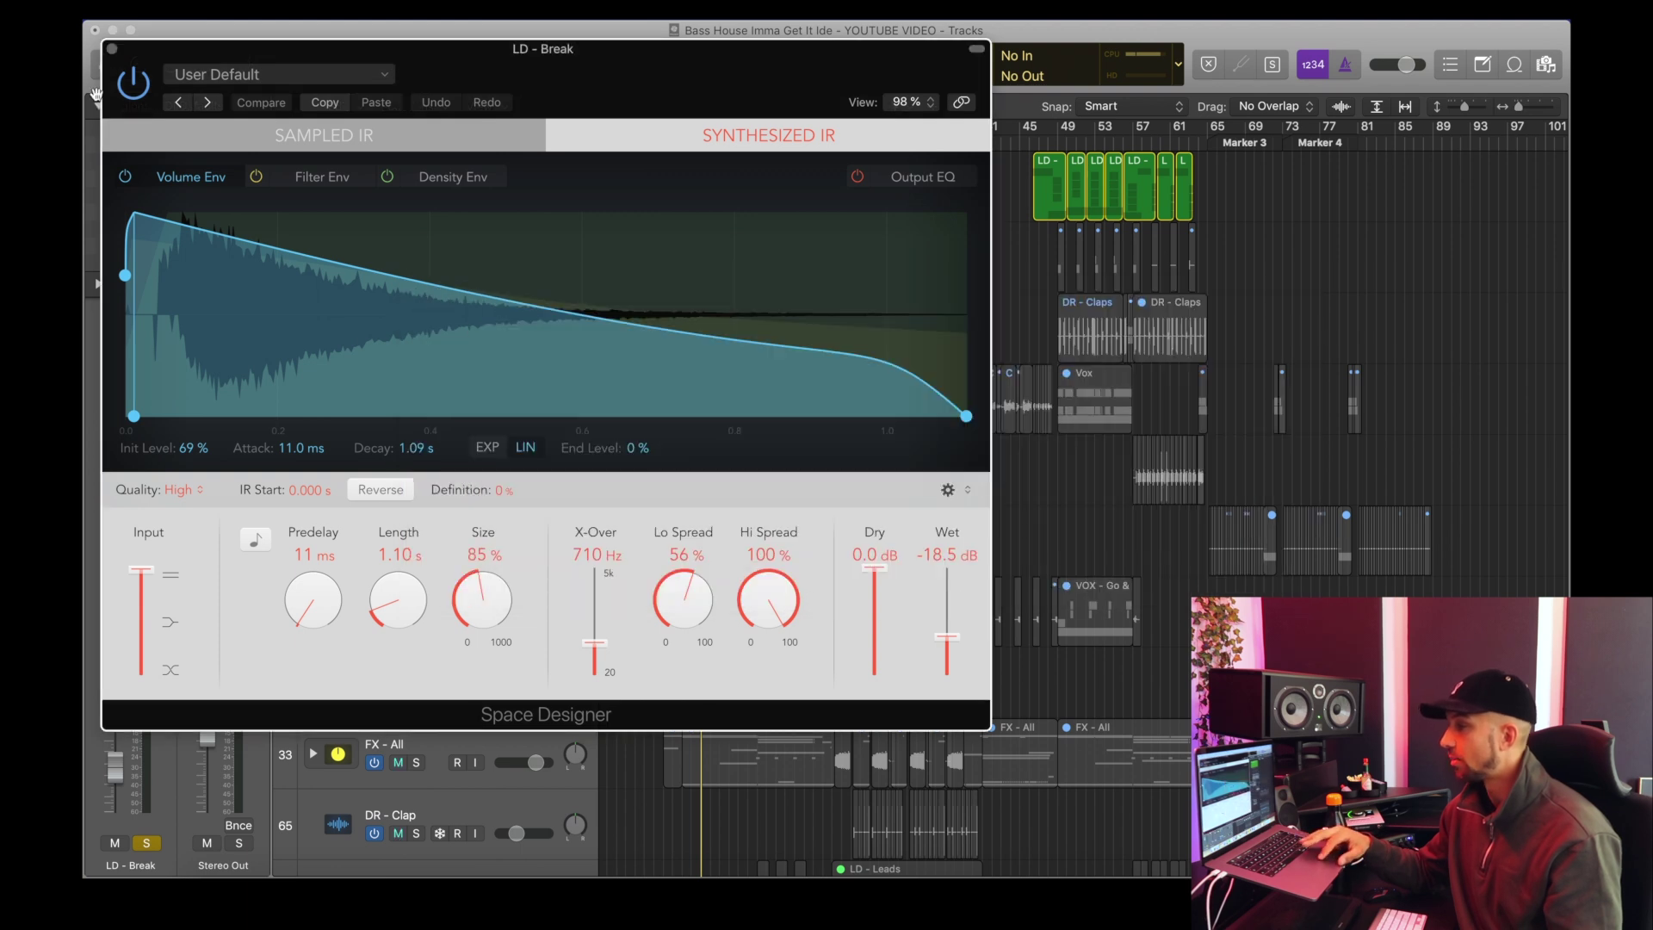
pyautogui.click(947, 183)
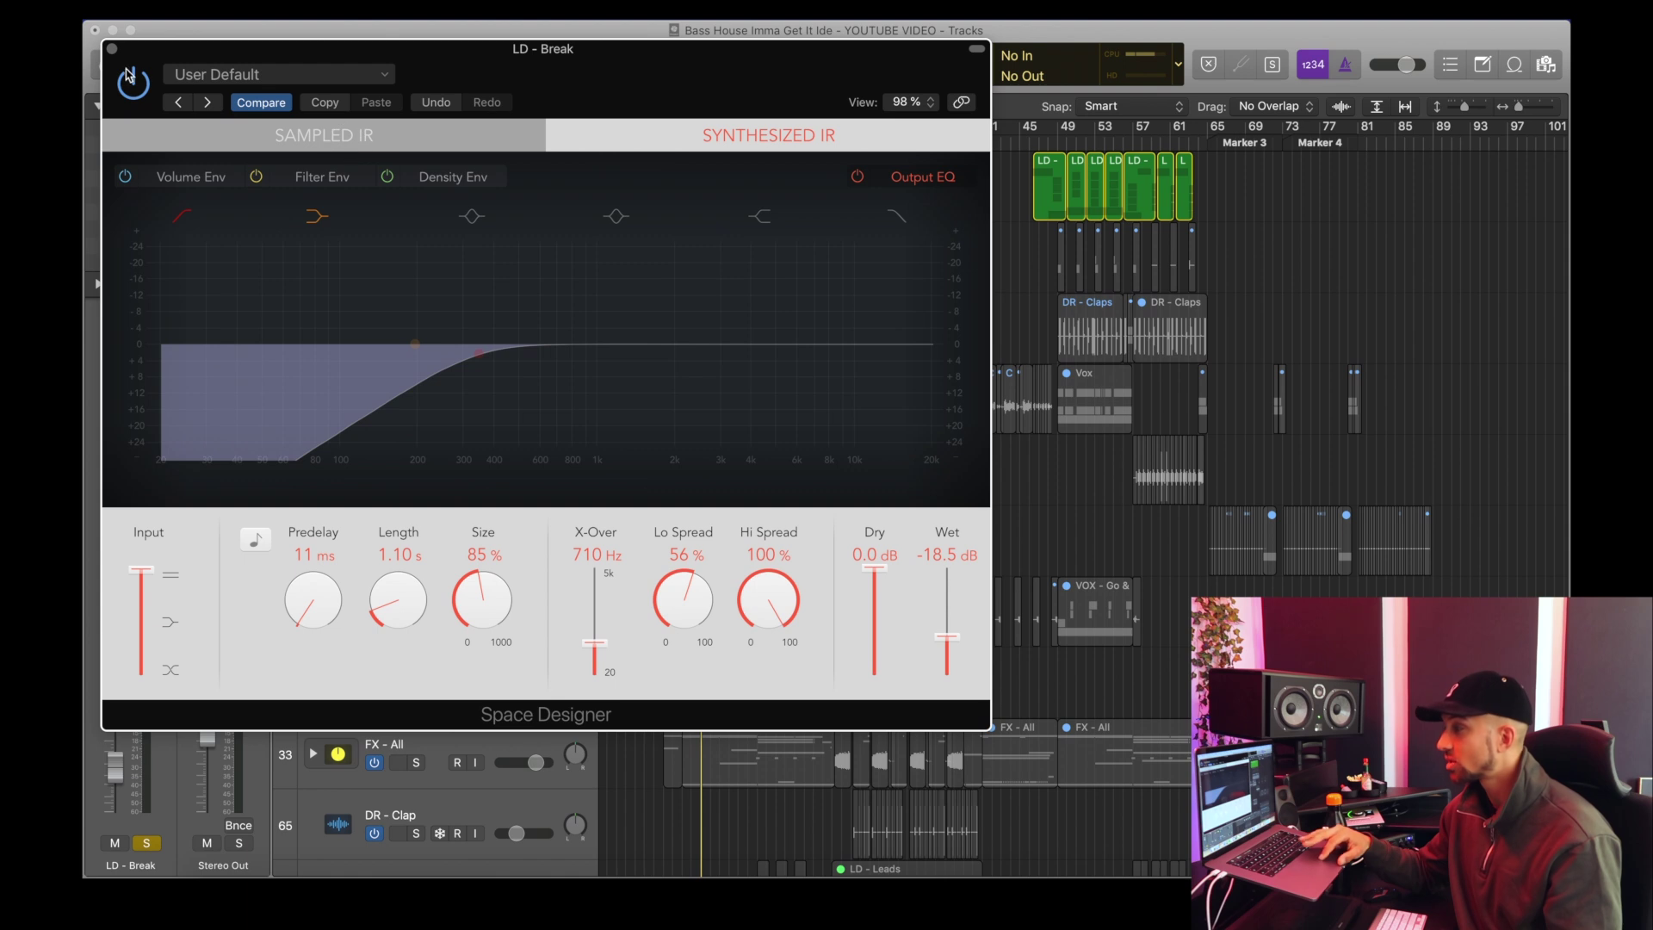
pyautogui.click(293, 135)
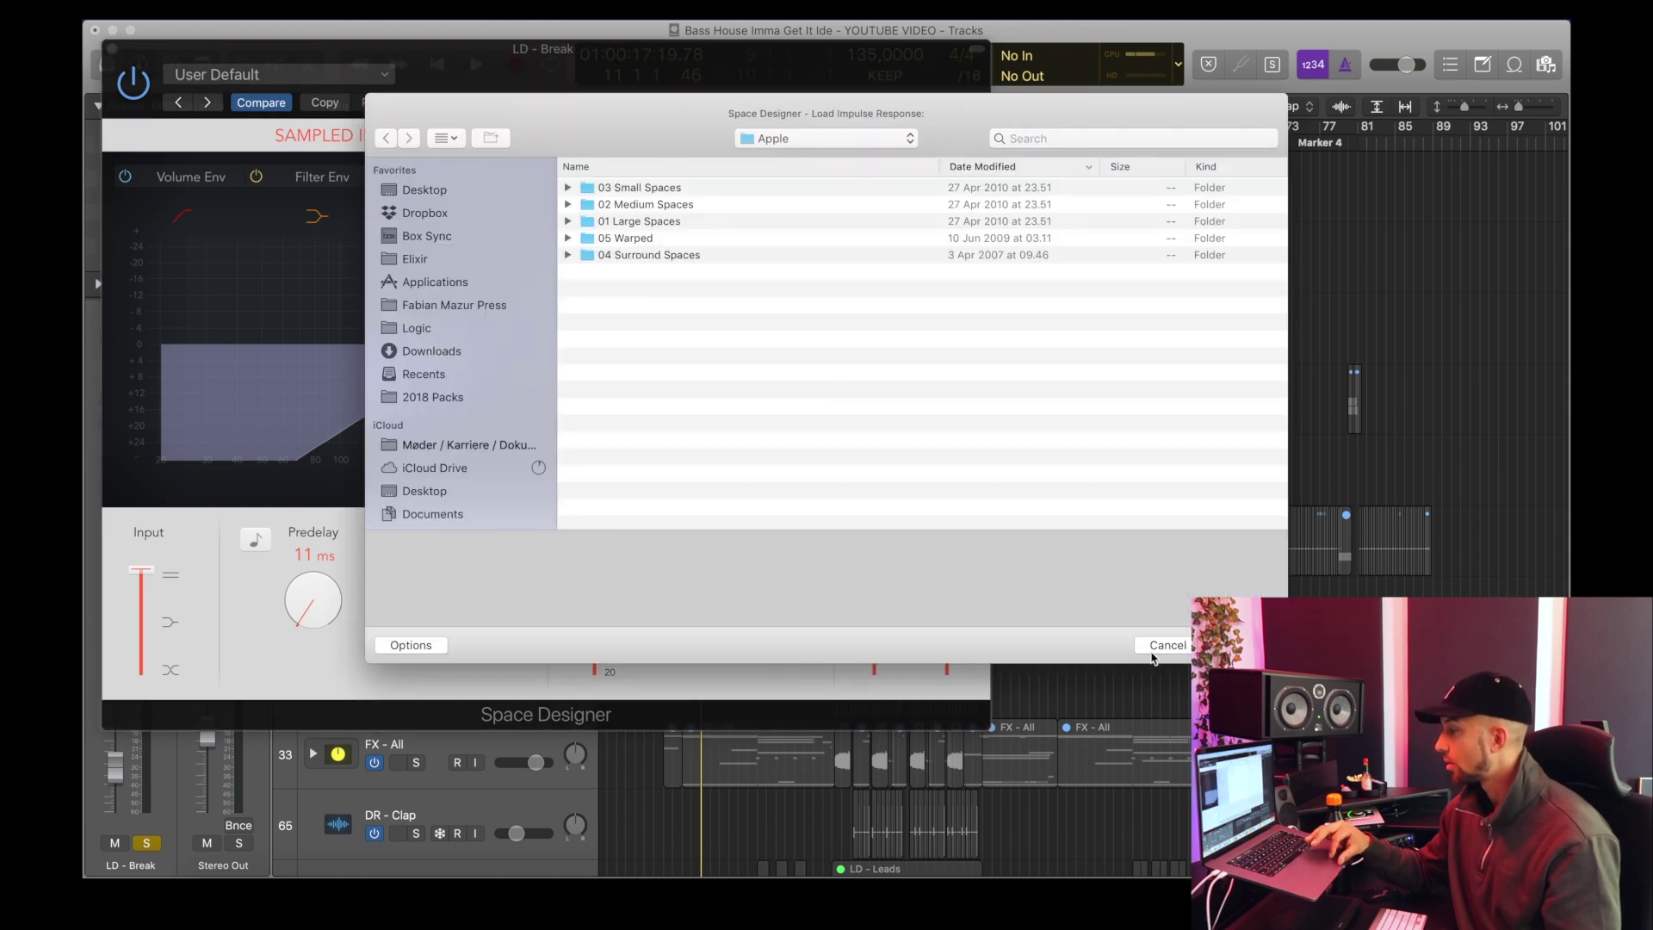
pyautogui.click(1154, 652)
pyautogui.click(112, 50)
# Step: Inspect the Kickstart plug-in on LD - Break, close it and unsolo the stack
pyautogui.click(135, 483)
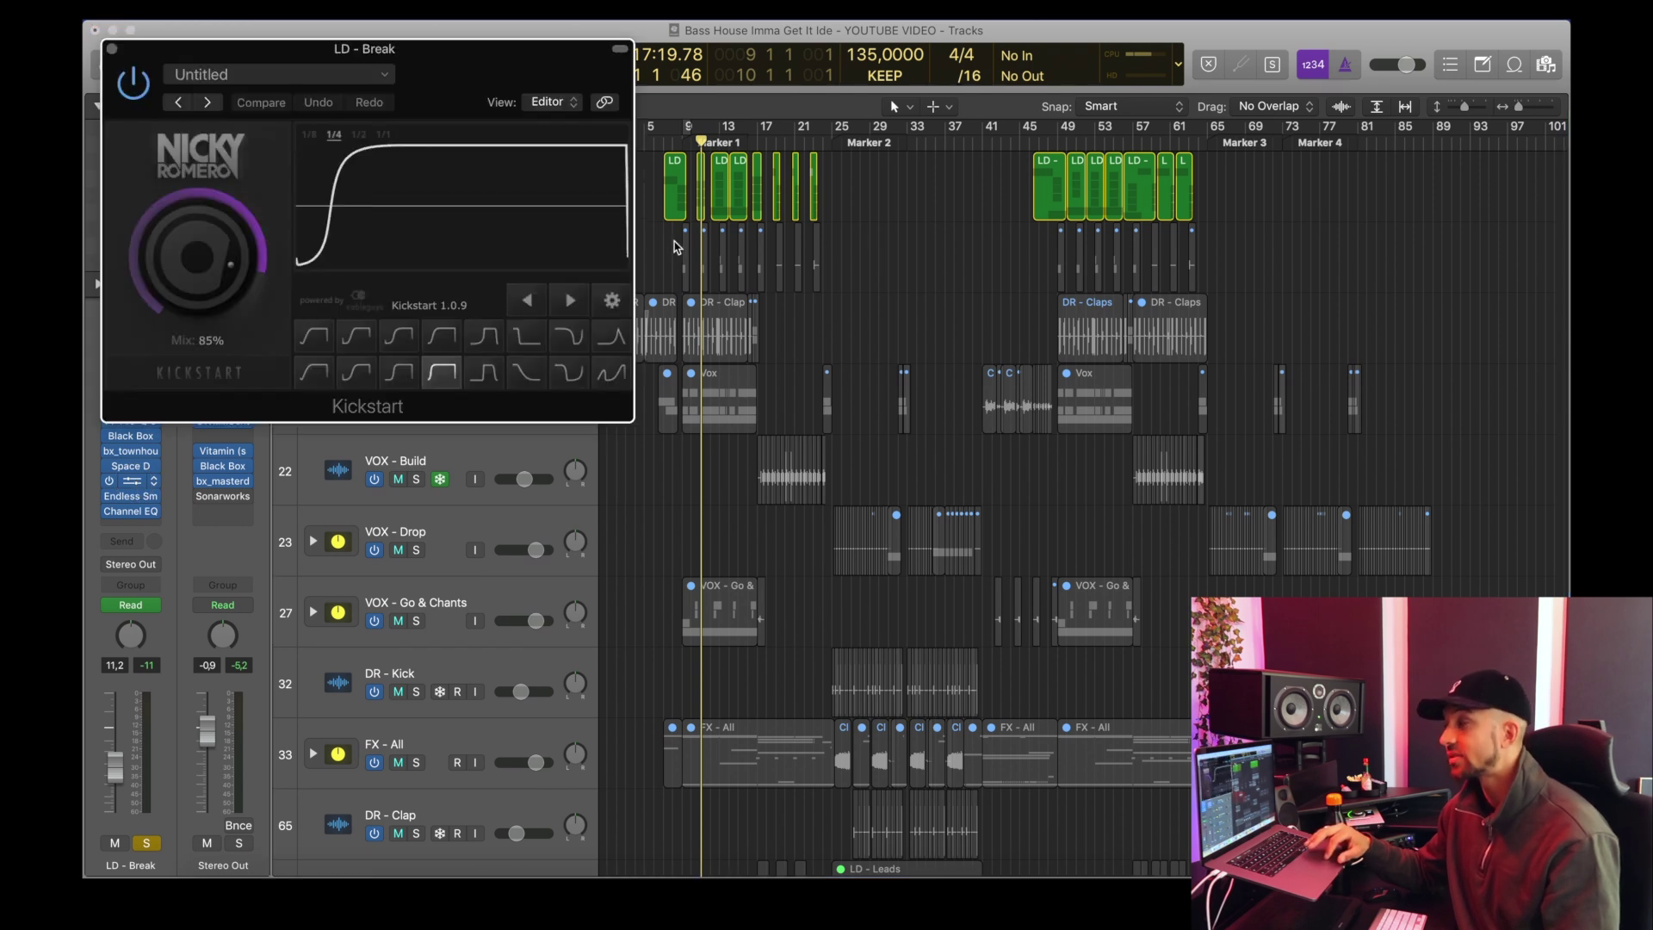
pyautogui.moveTo(415, 50); pyautogui.dragTo(816, 276)
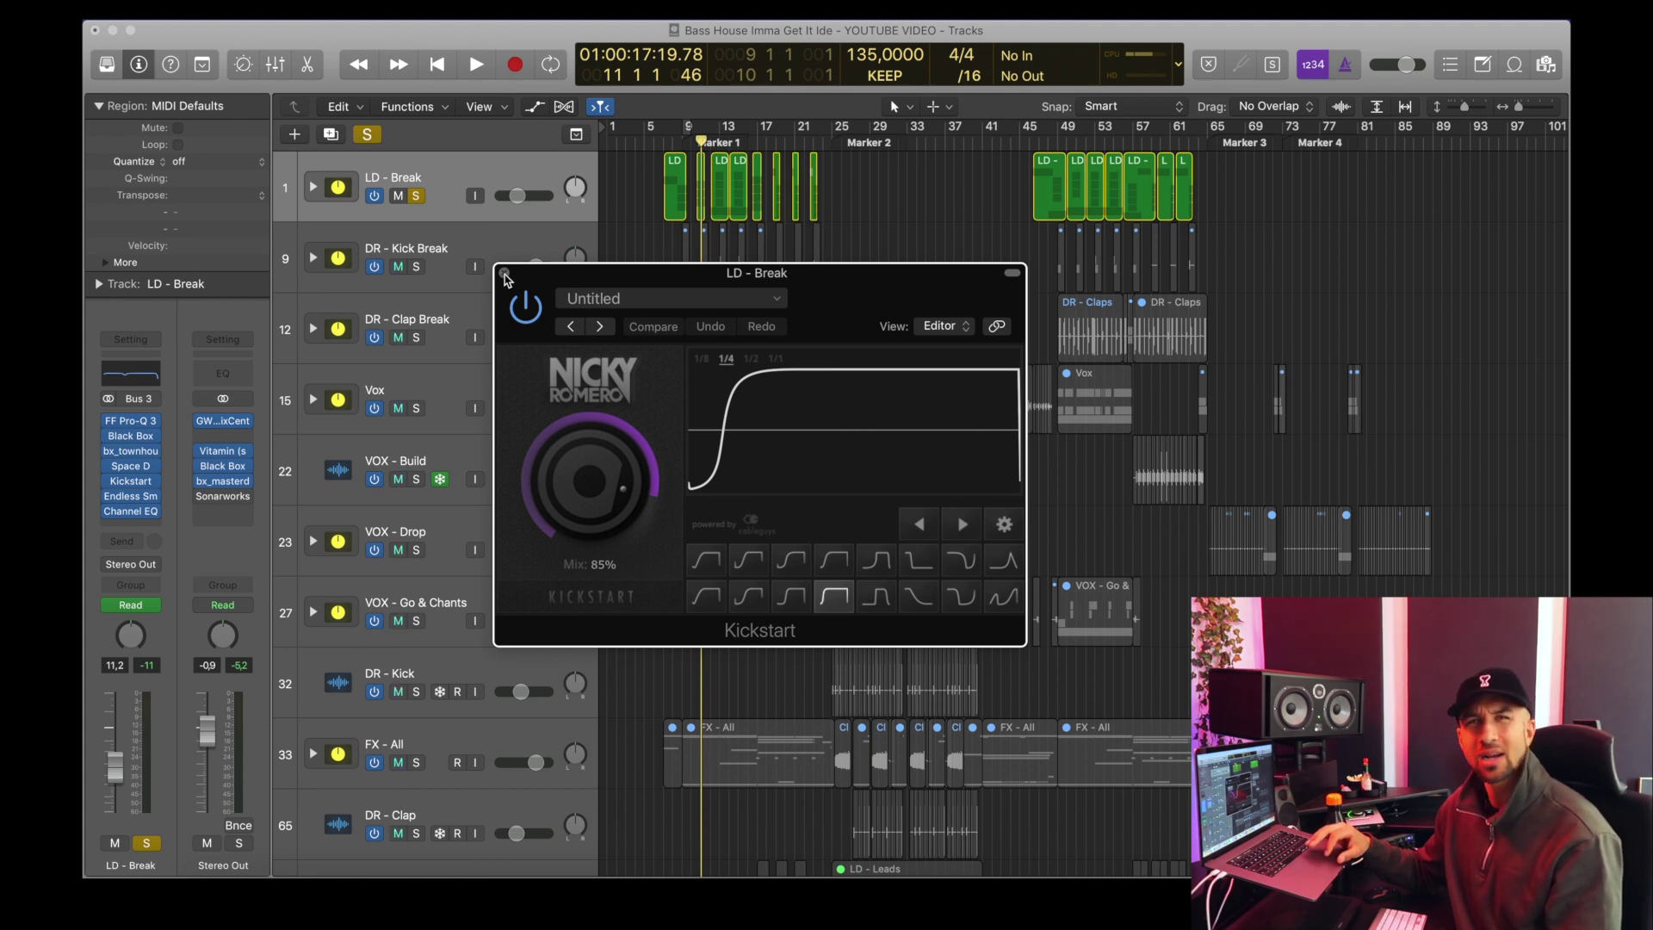
pyautogui.click(504, 273)
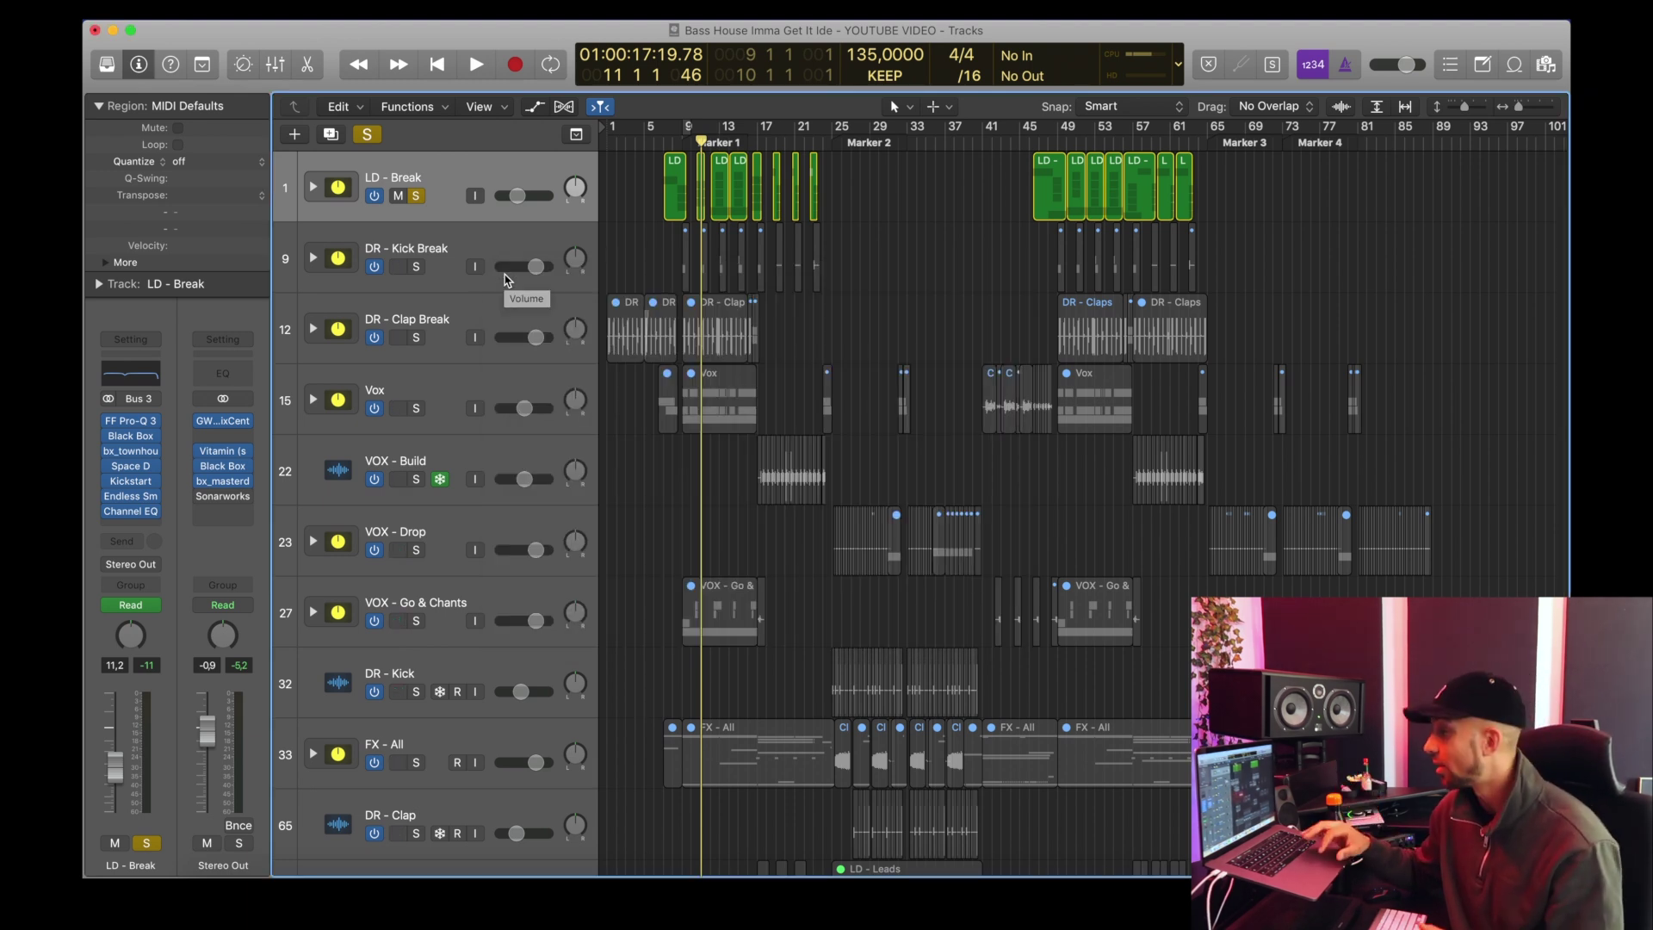
pyautogui.click(416, 198)
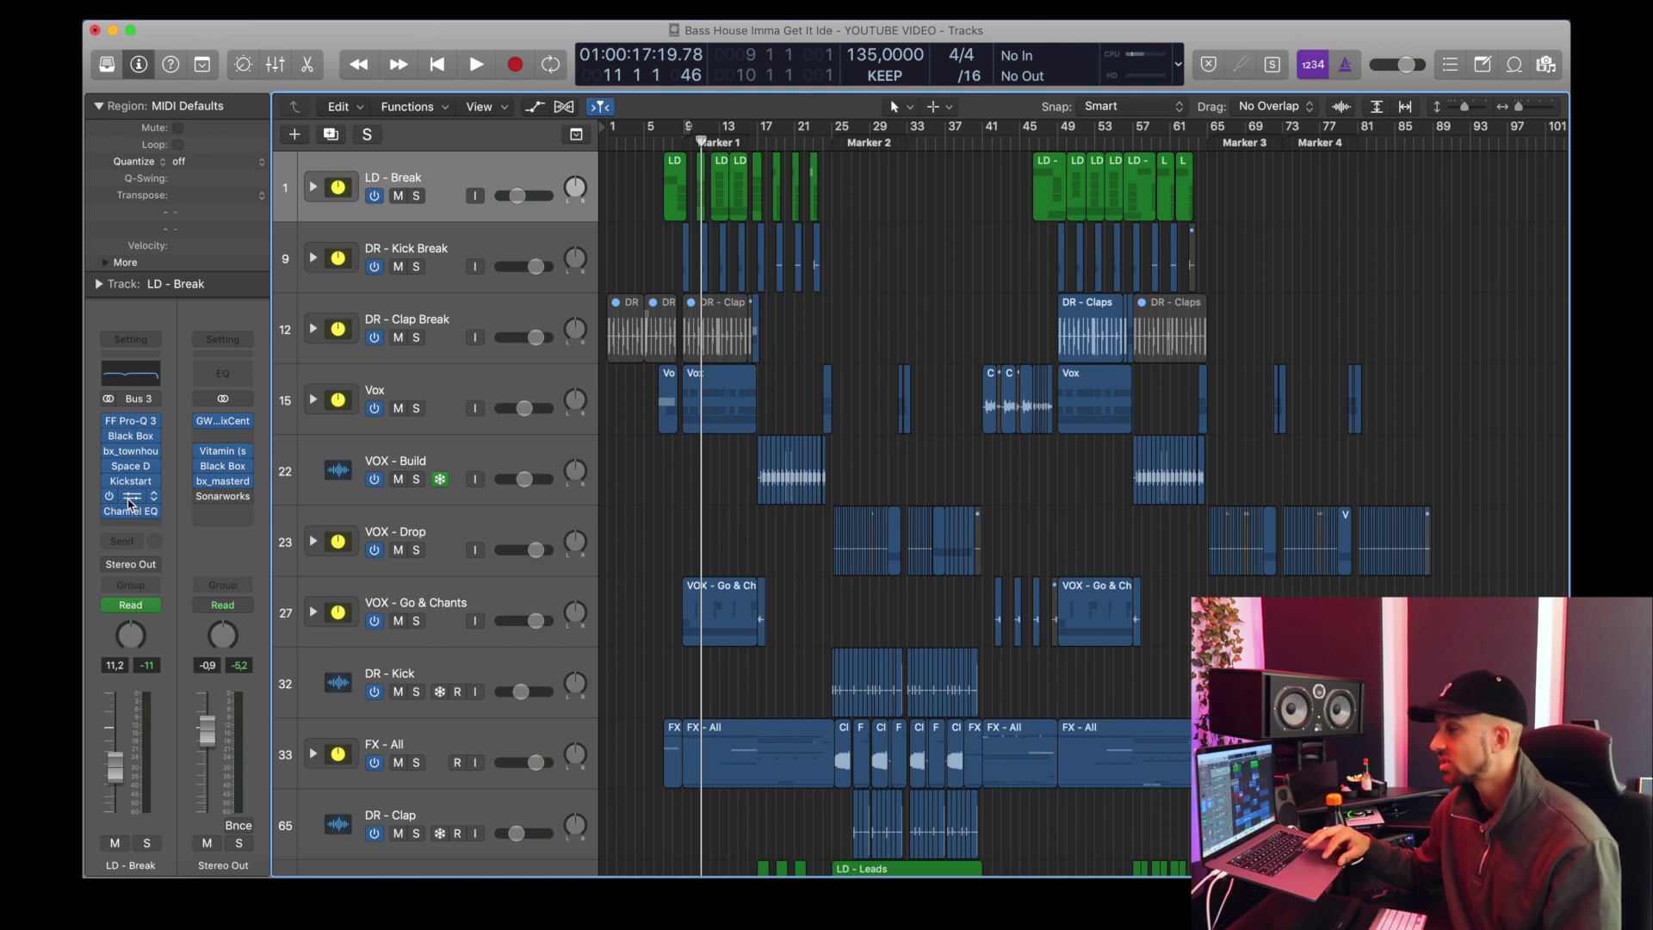
# Step: Open Endless Smile on LD - Break and display the stack's Endless Smile Intensity automation
pyautogui.click(130, 498)
pyautogui.moveTo(558, 52); pyautogui.dragTo(896, 302)
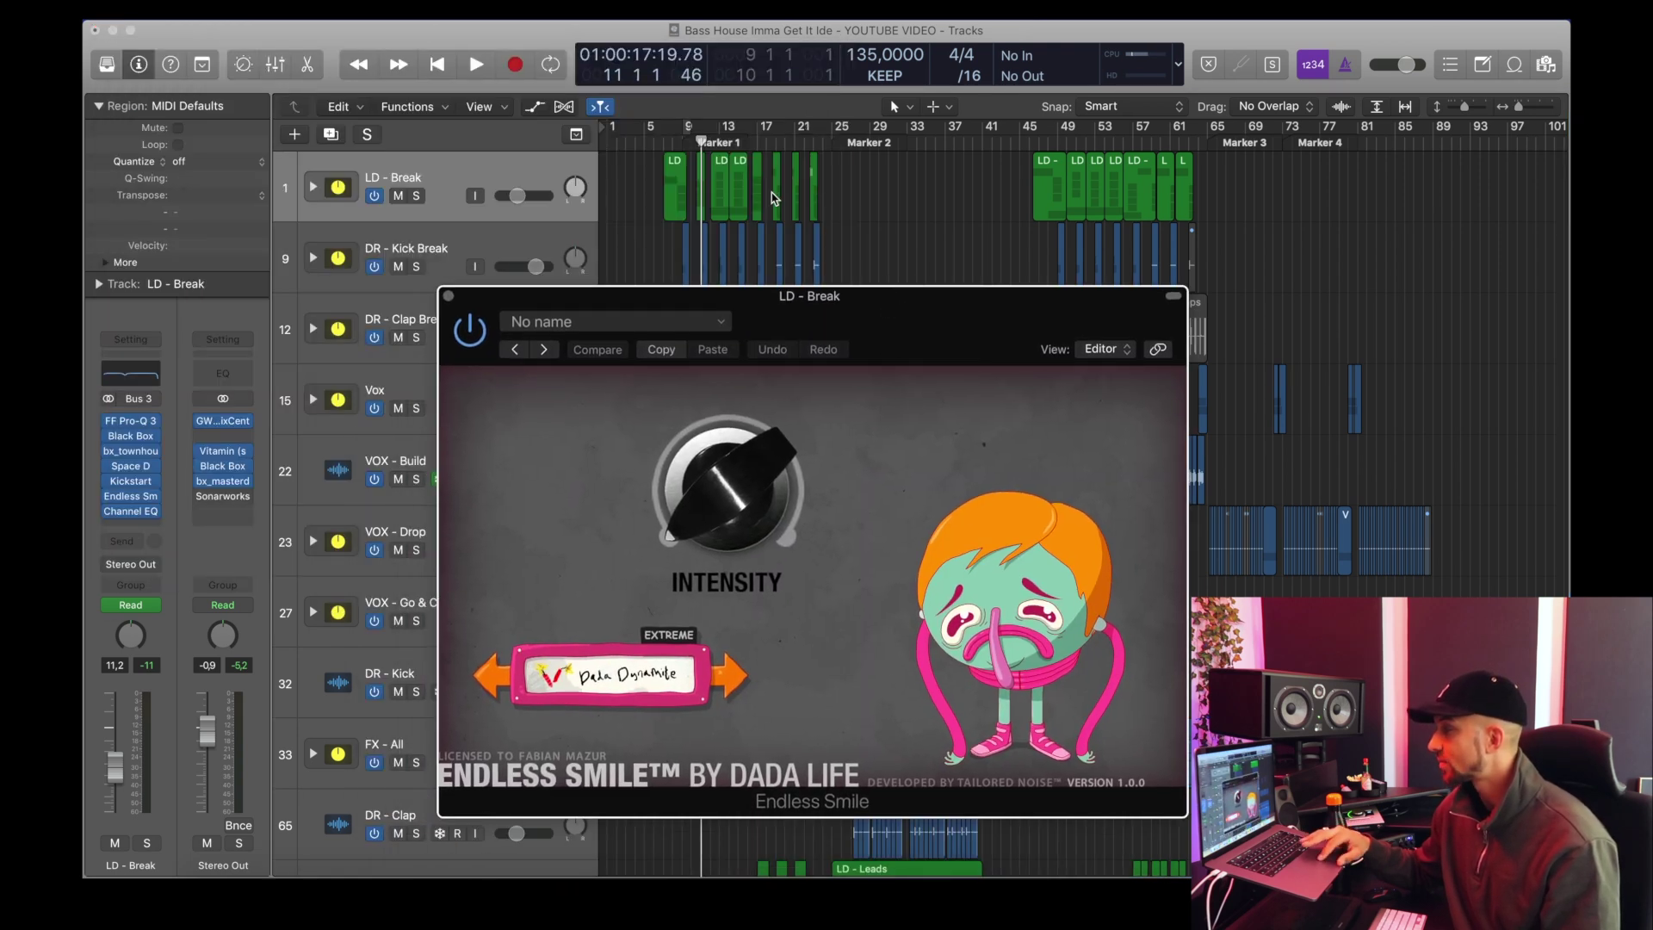
pyautogui.press('a')
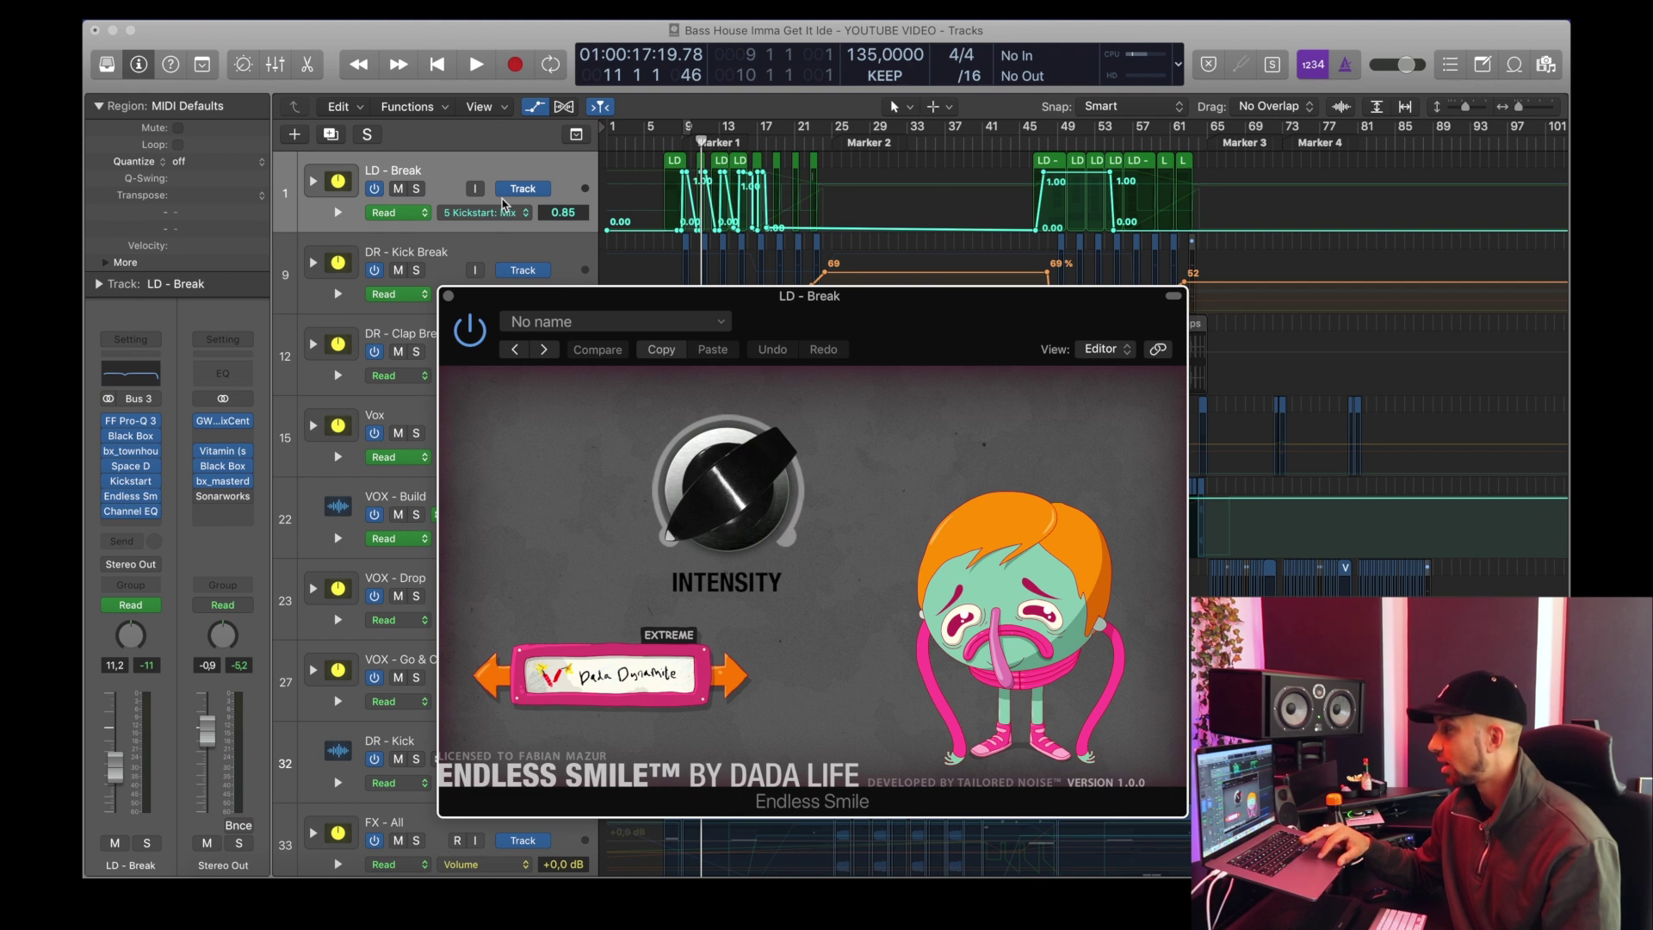
pyautogui.click(506, 213)
pyautogui.click(522, 223)
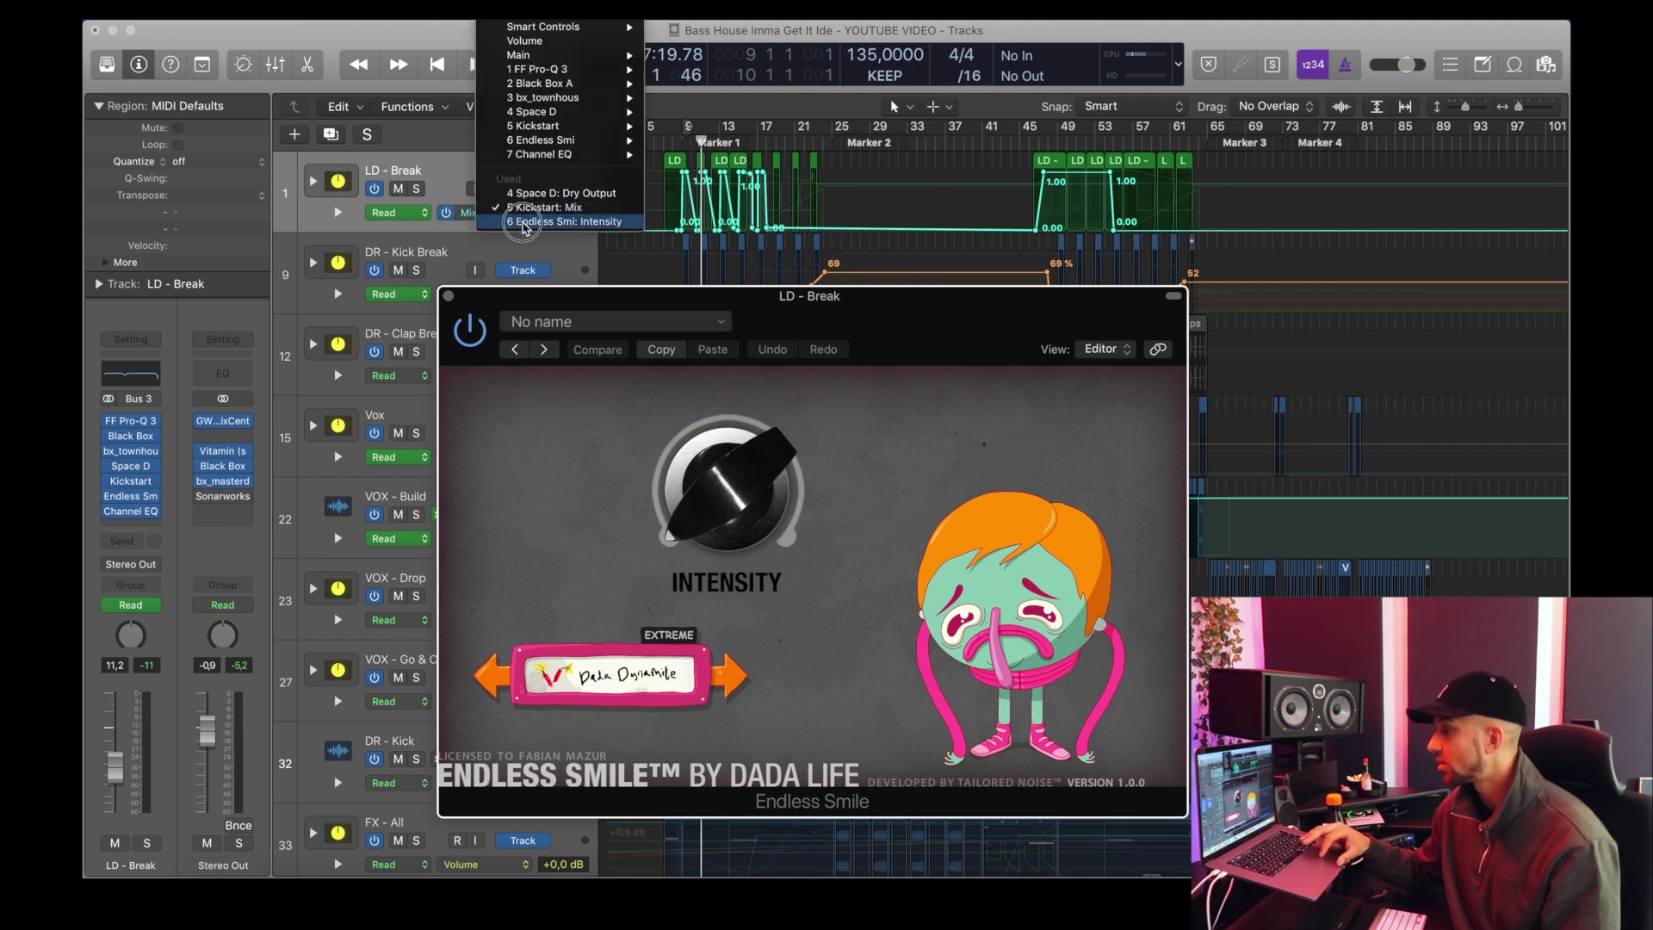
# Step: Audition the soloed LD - Break stack from about bar 17 with its Endless Smile Intensity automation displayed, and stop playback
pyautogui.click(757, 139)
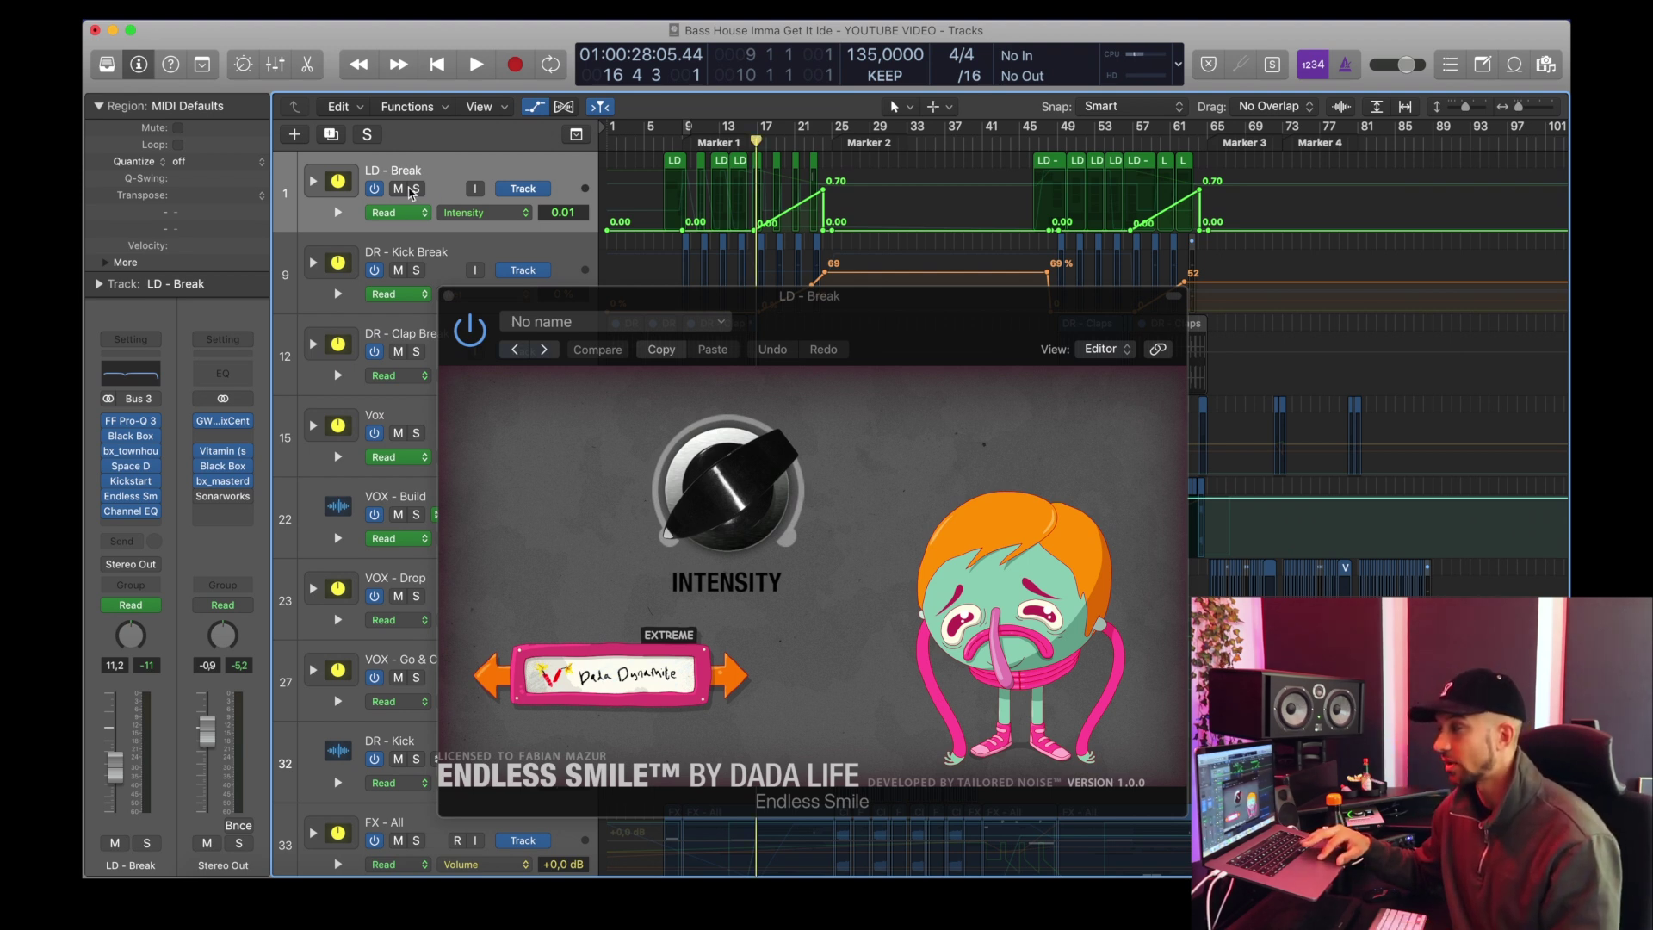
pyautogui.click(414, 190)
pyautogui.press('space')
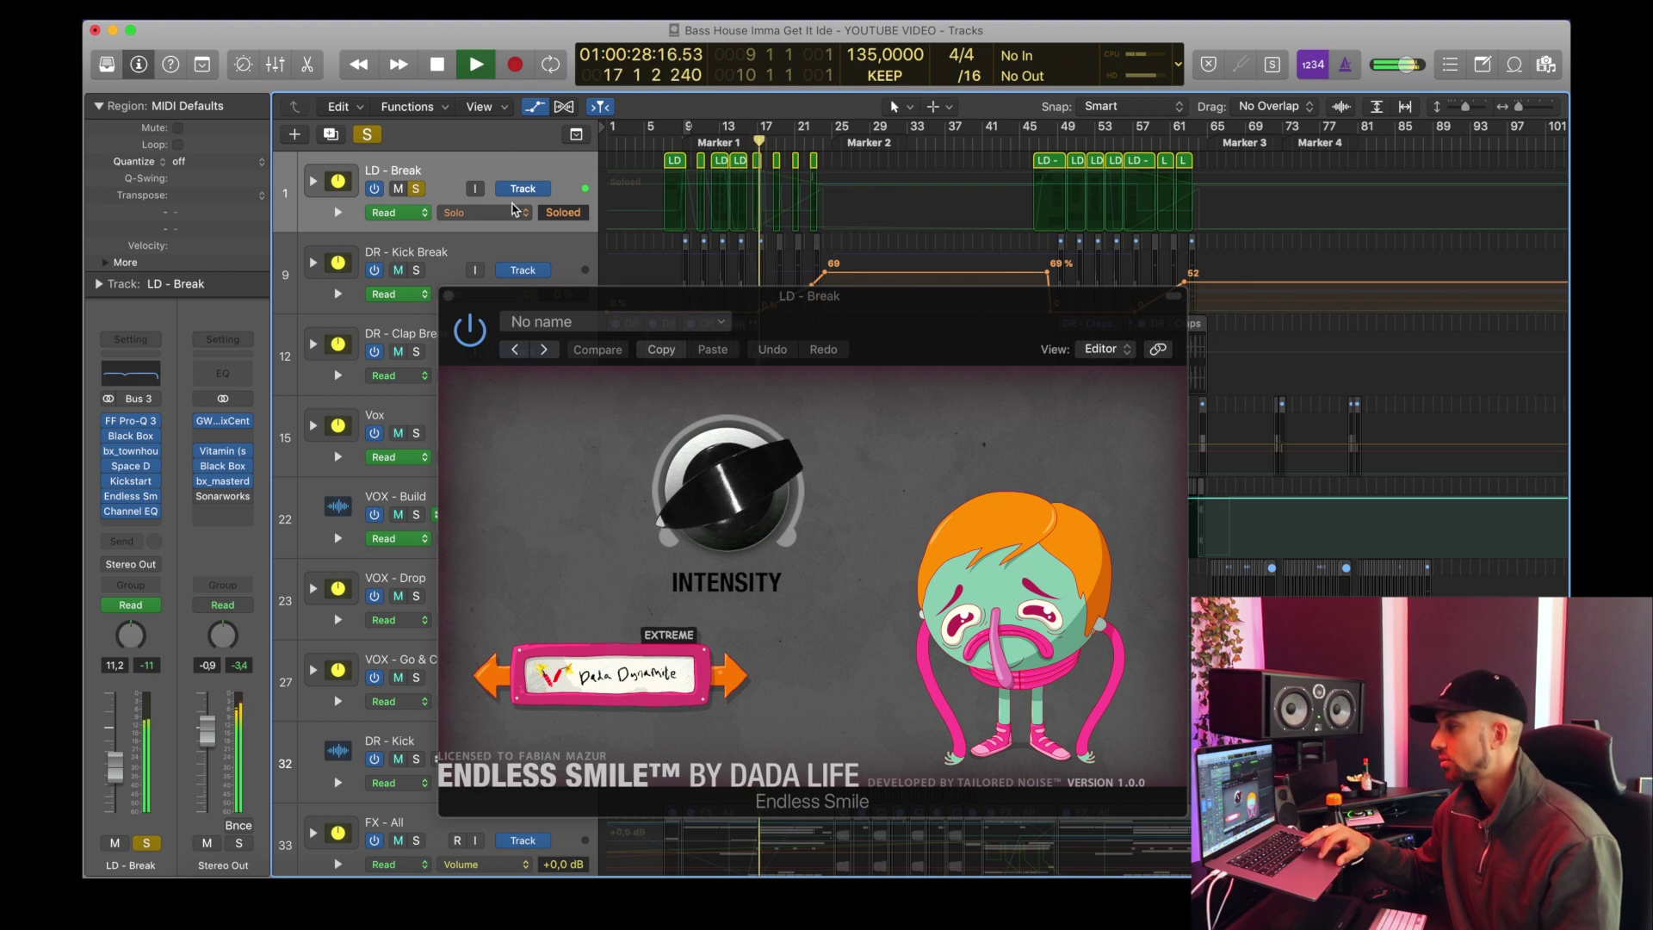
pyautogui.click(514, 211)
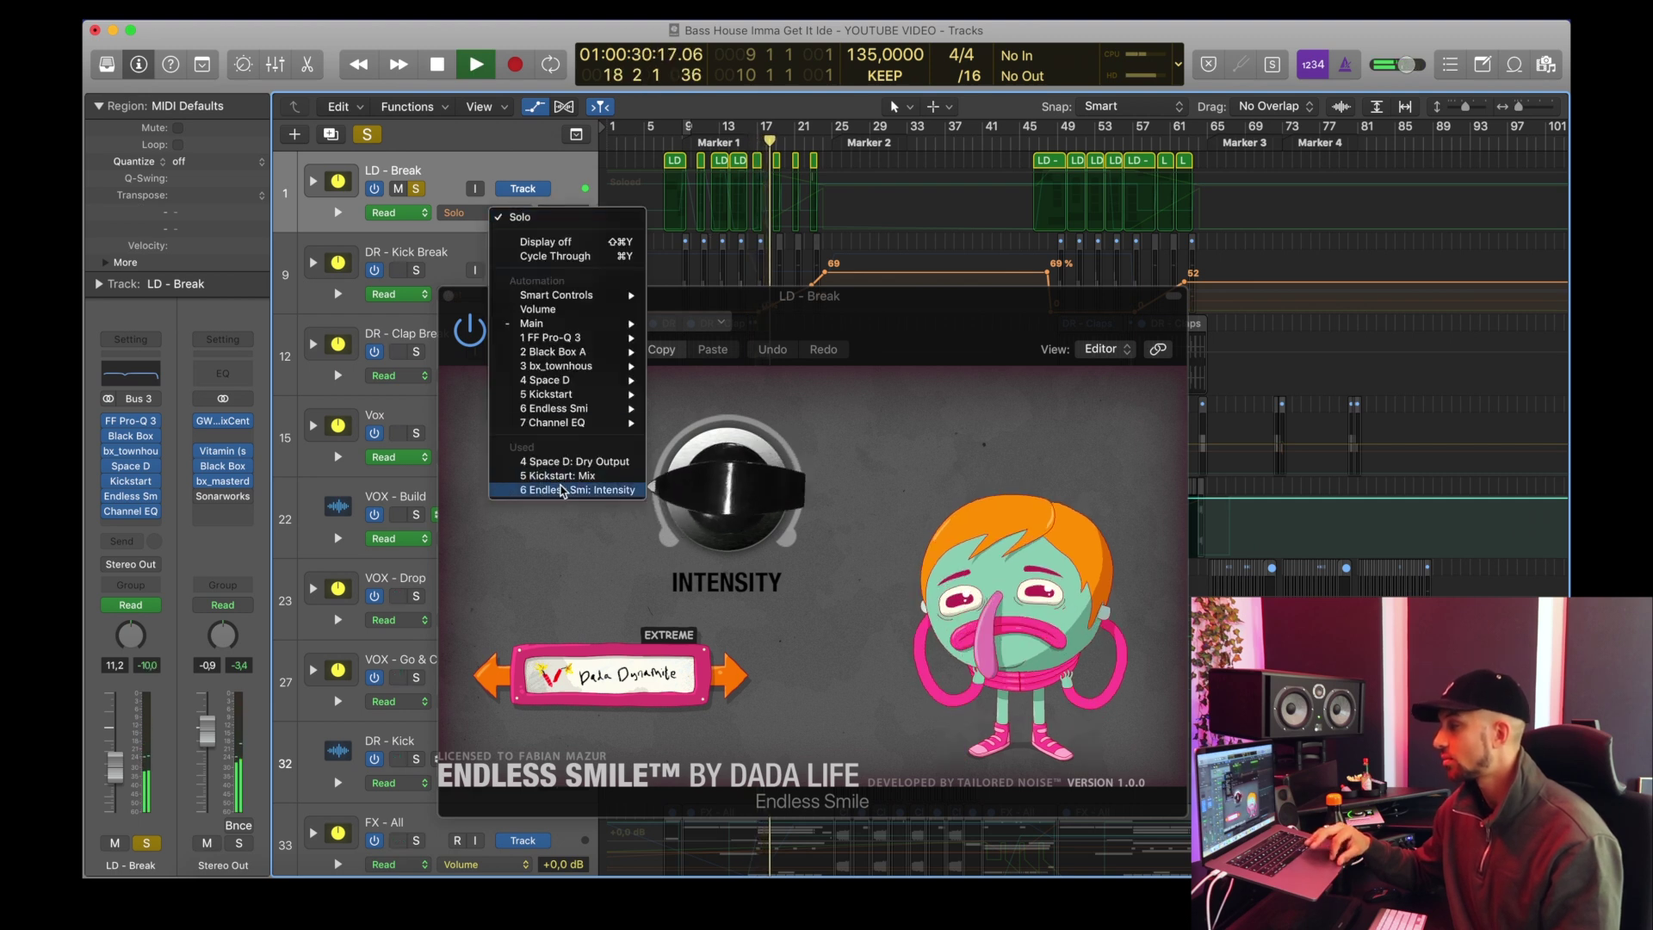
pyautogui.click(560, 490)
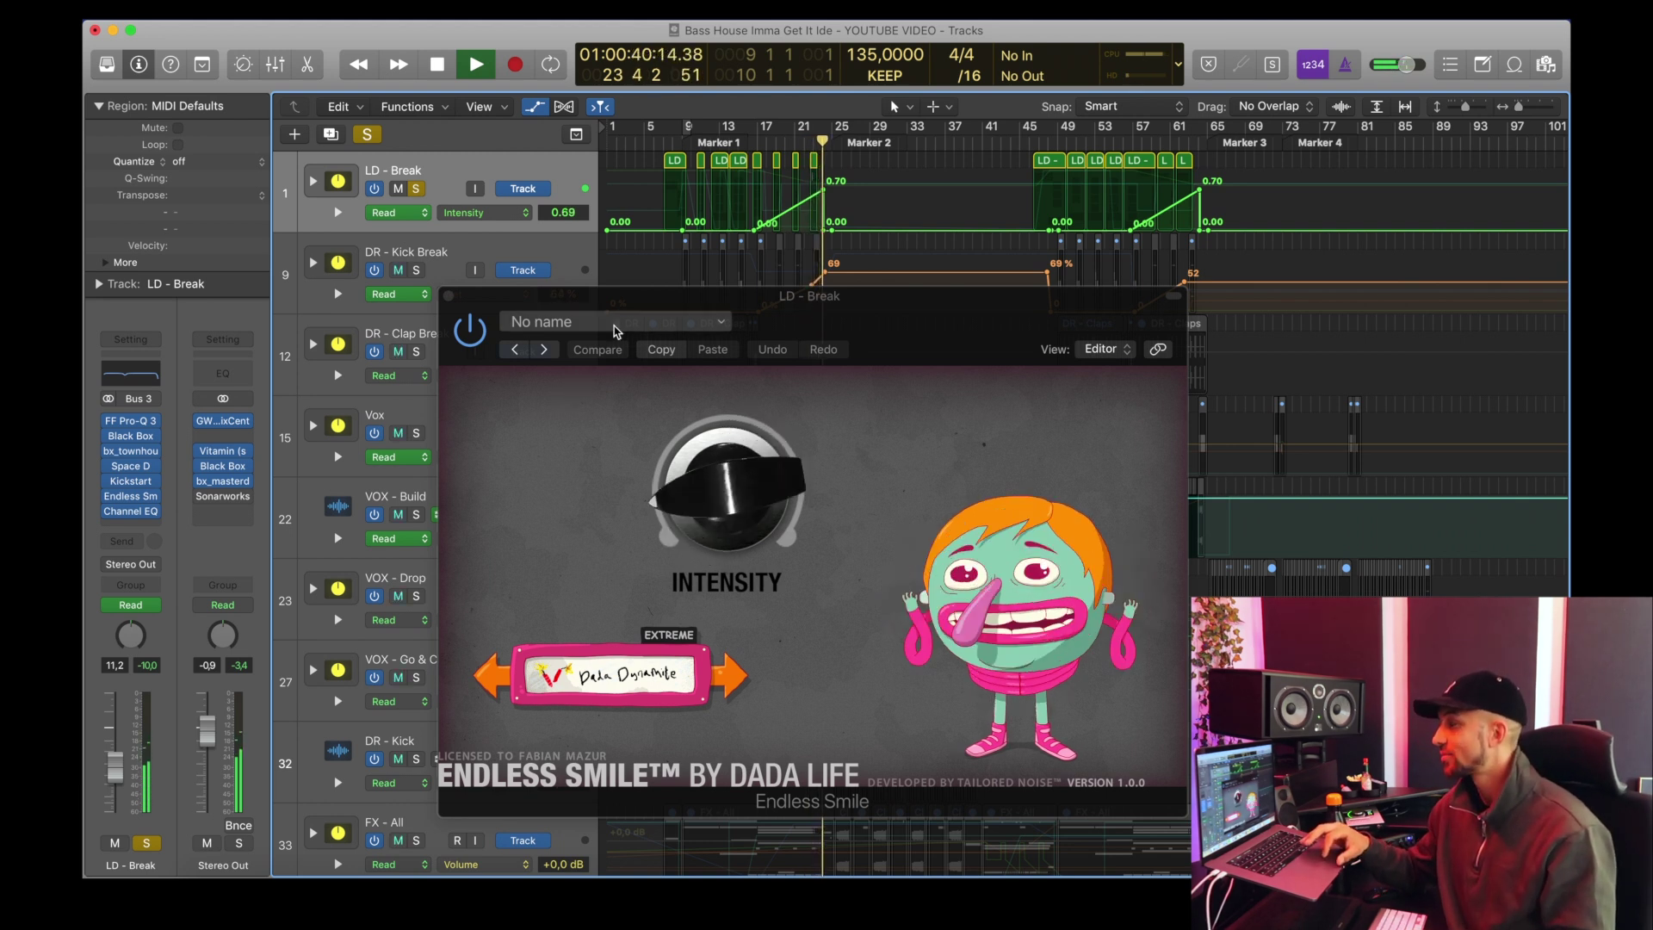
pyautogui.press('space')
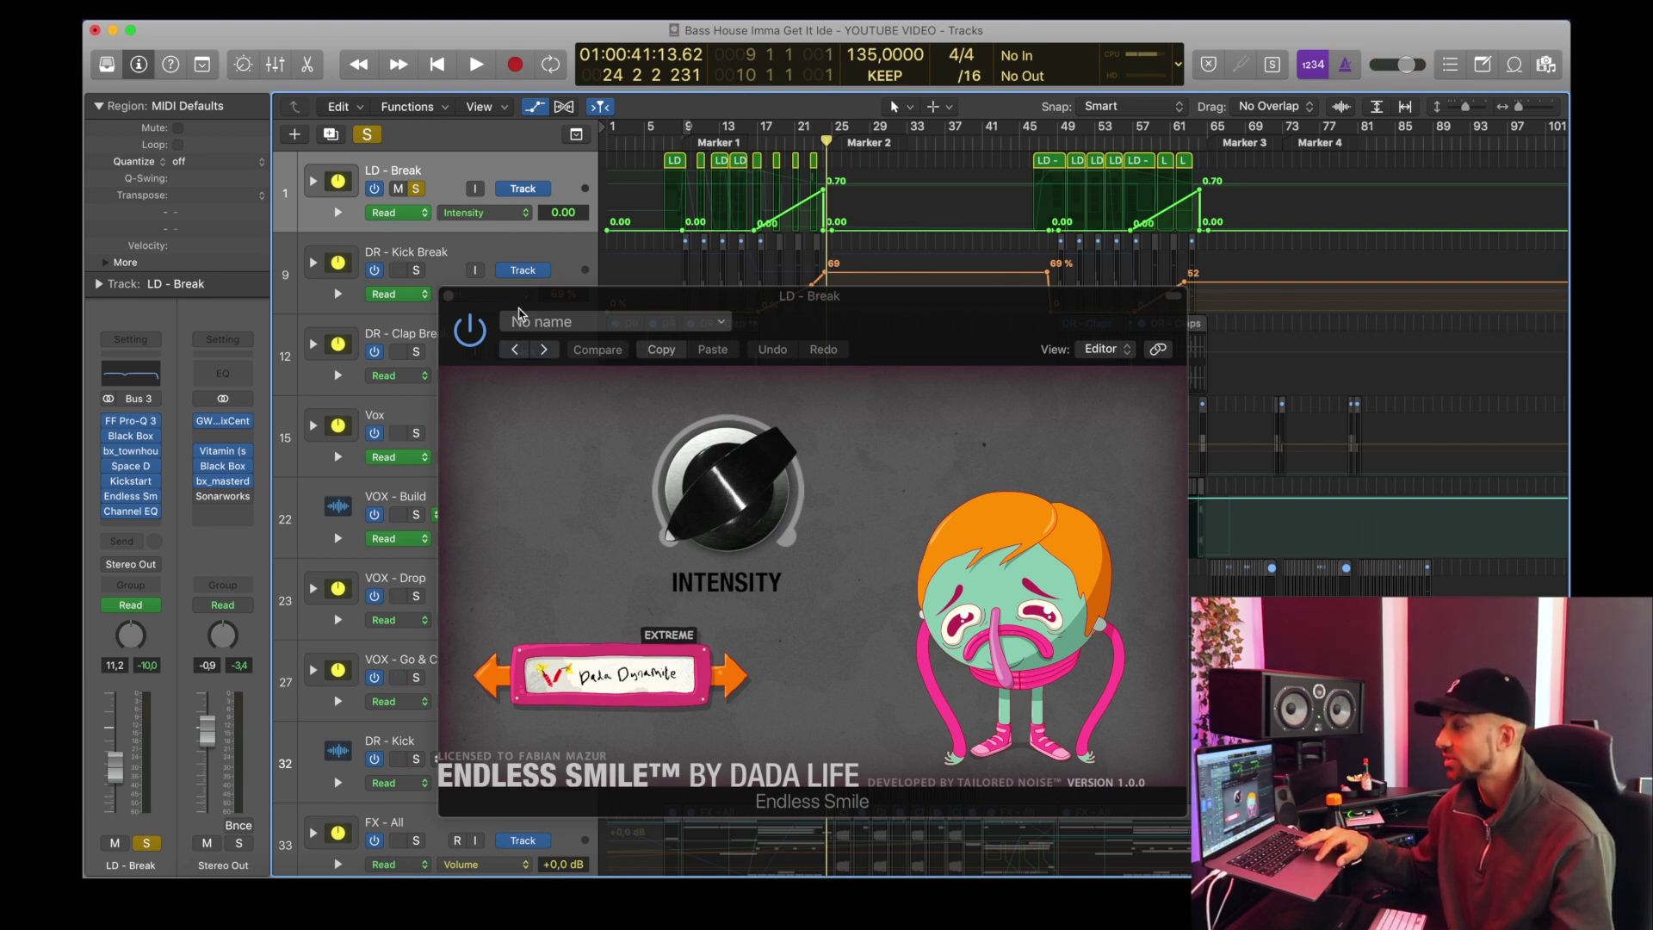
# Step: Close Endless Smile, unsolo LD - Break and hide the track automation
pyautogui.click(449, 295)
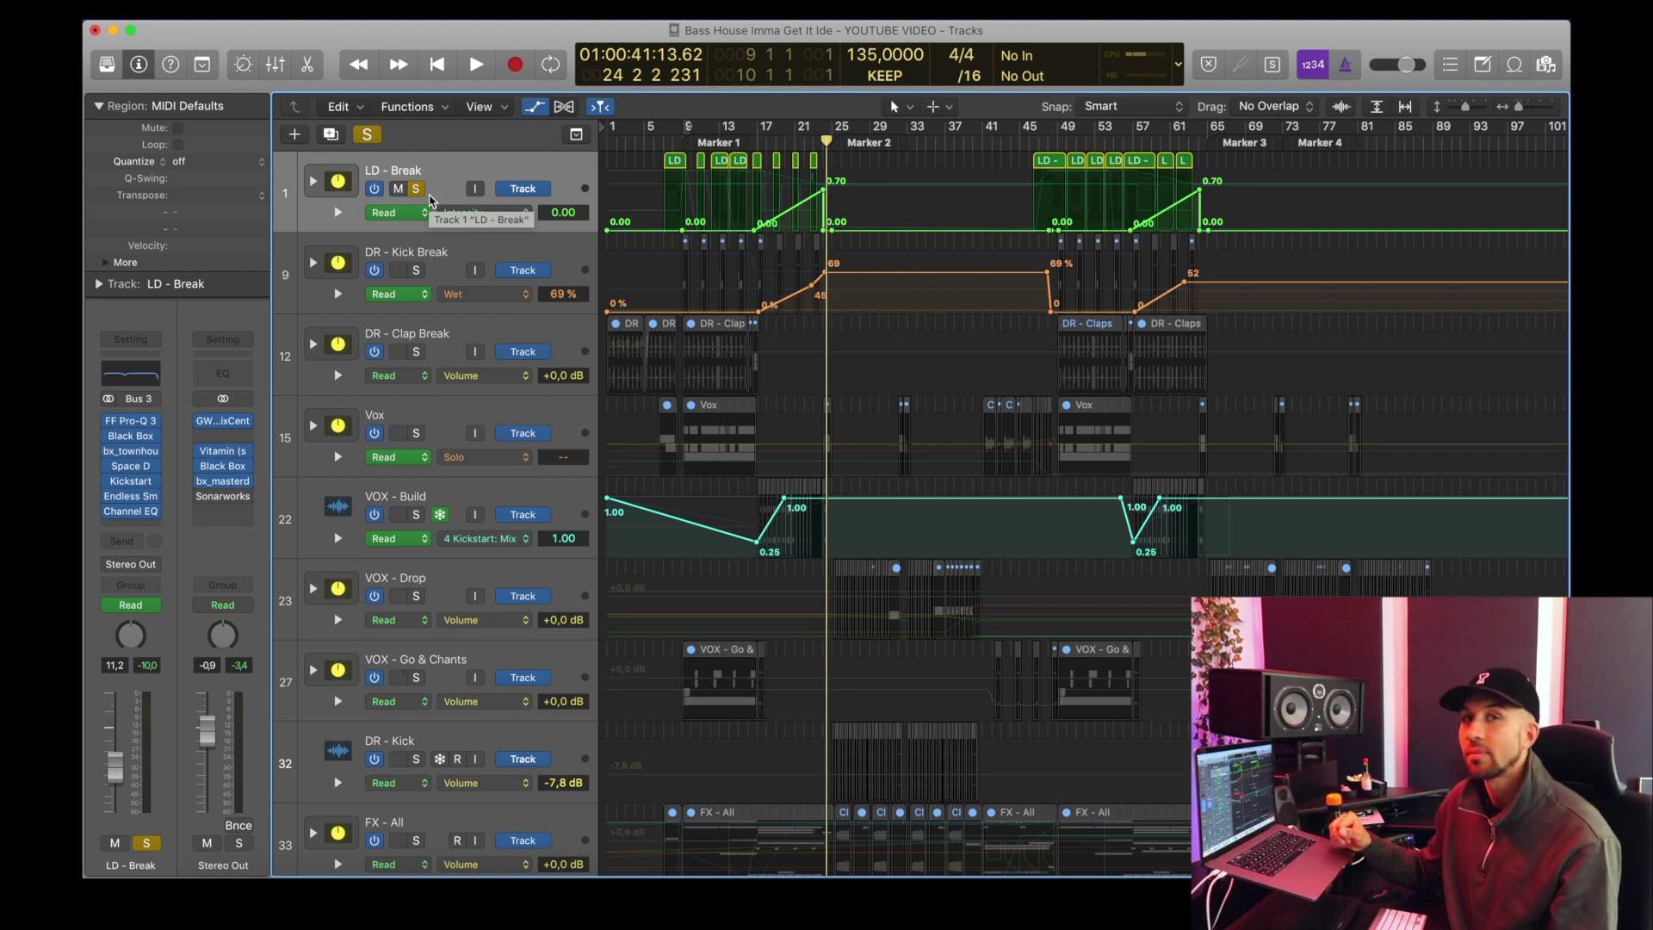
pyautogui.click(416, 189)
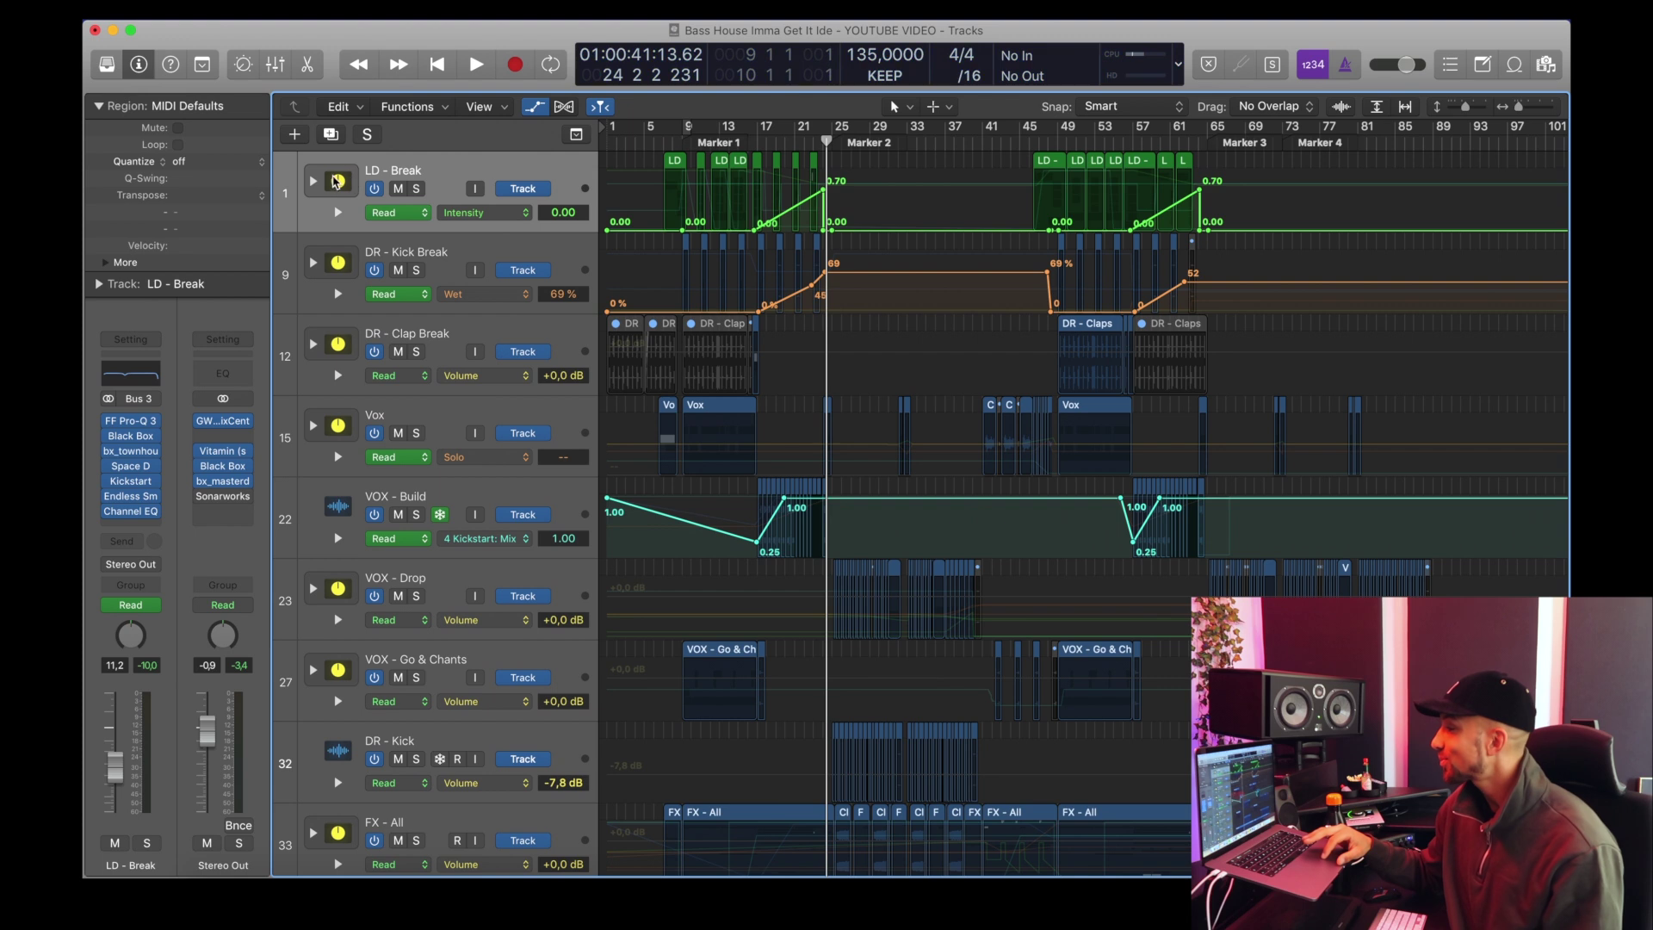
pyautogui.click(313, 183)
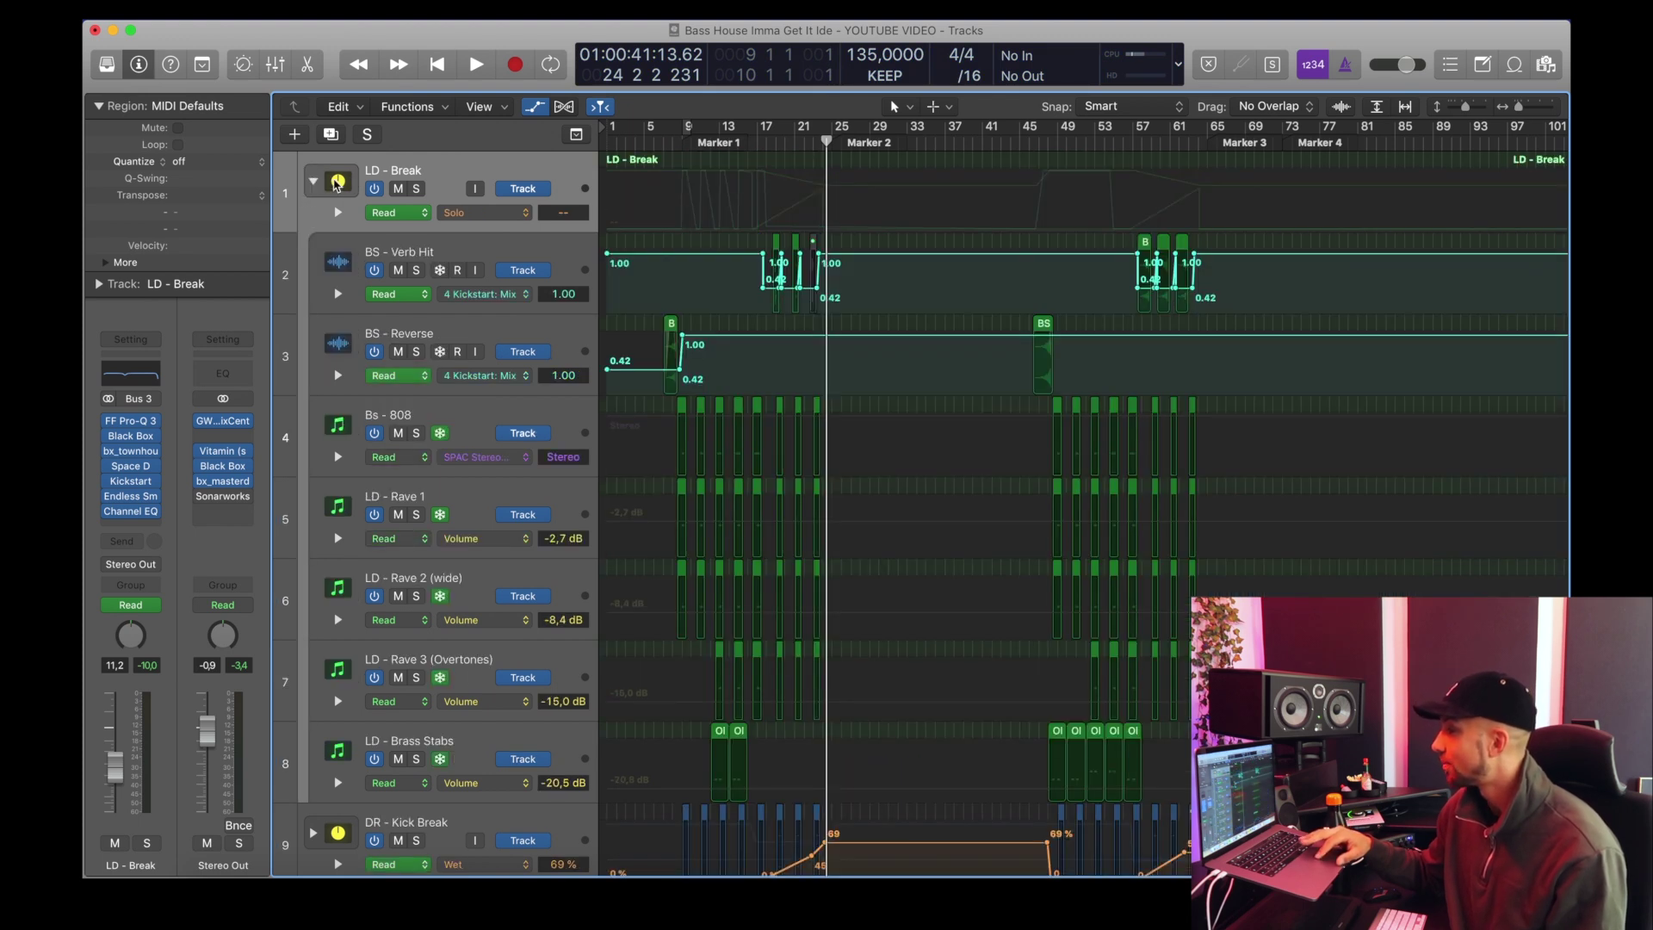
pyautogui.press('a')
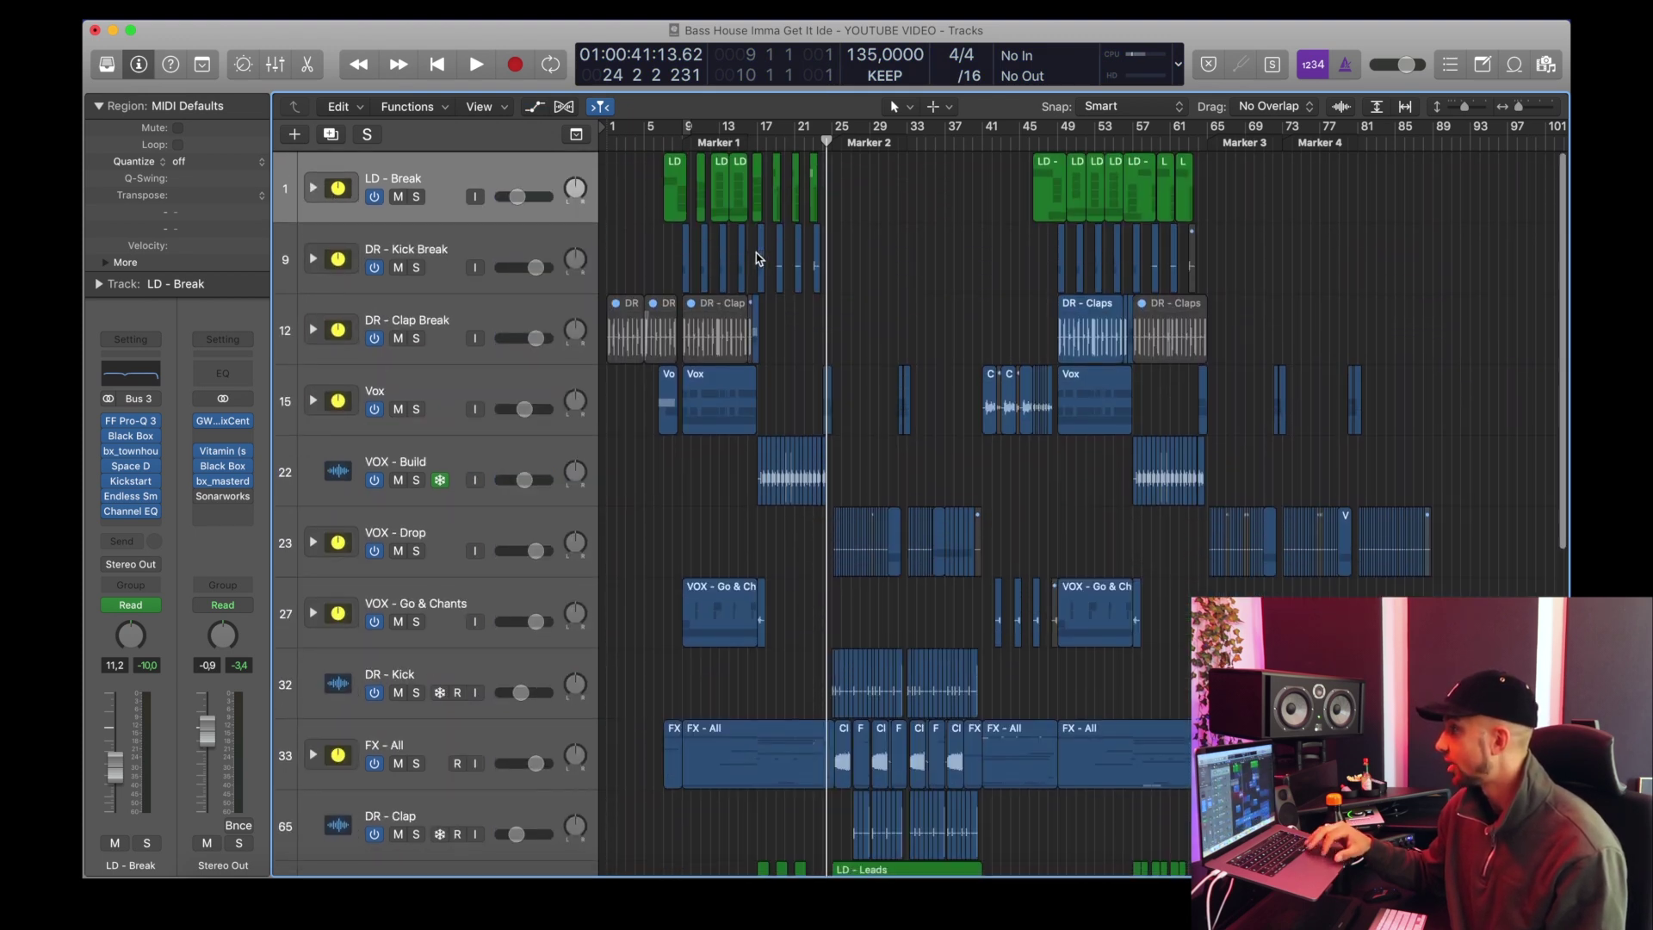
# Step: Expand the DR - Kick Break stack and audition it soloed from bar 9
pyautogui.click(333, 270)
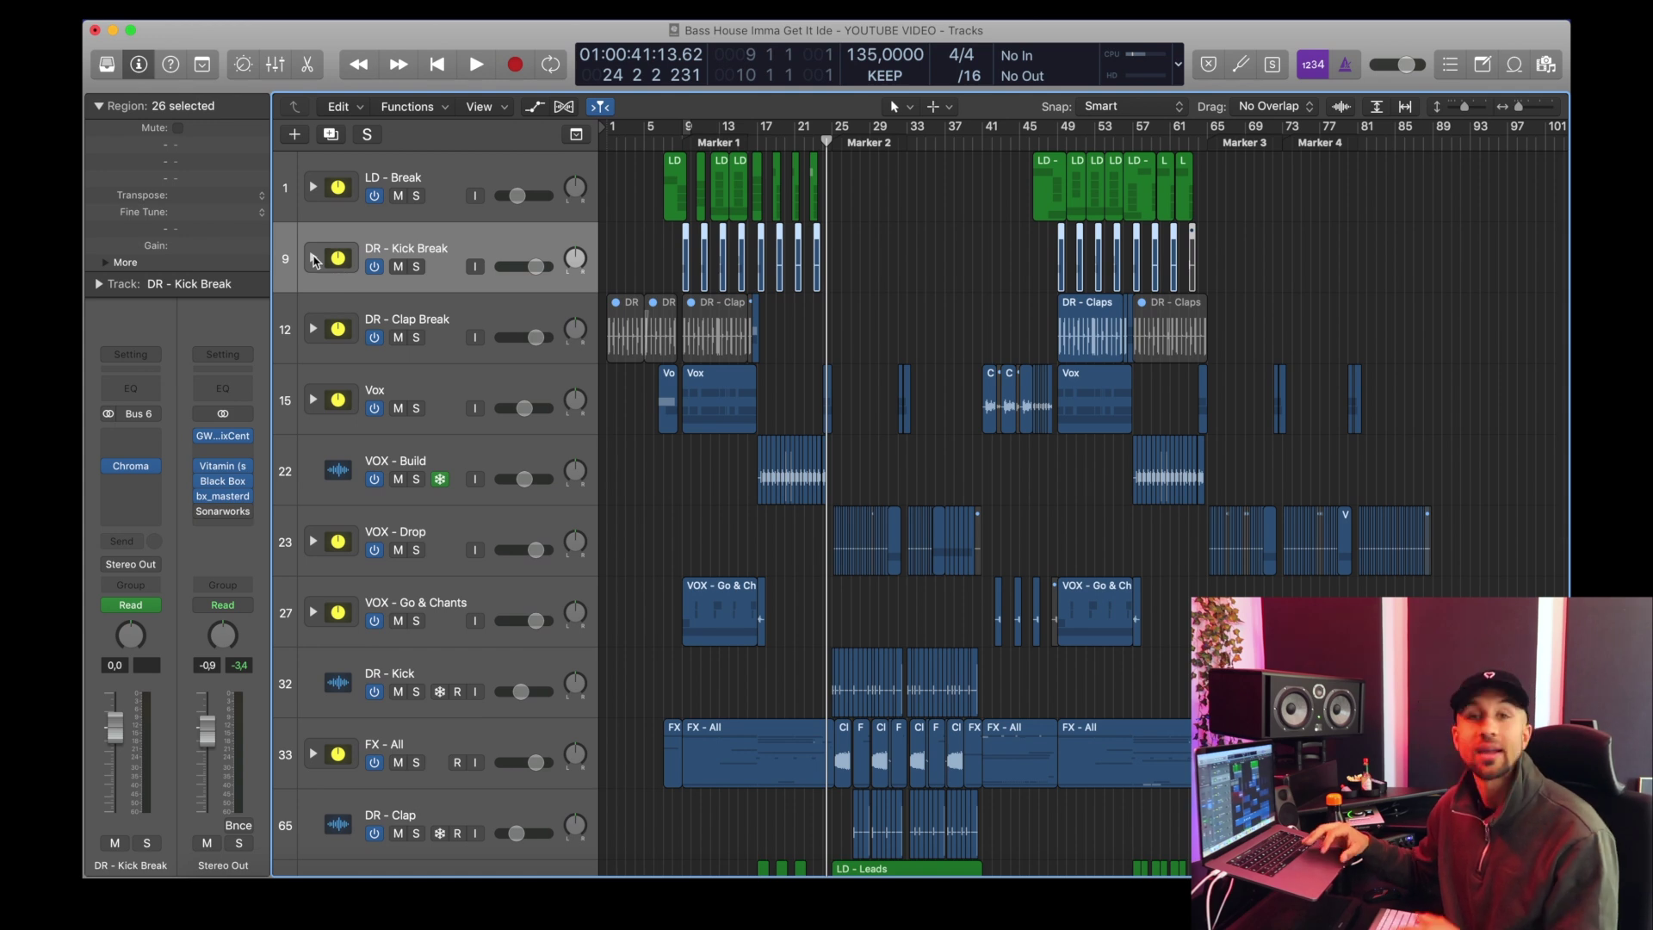
pyautogui.click(314, 258)
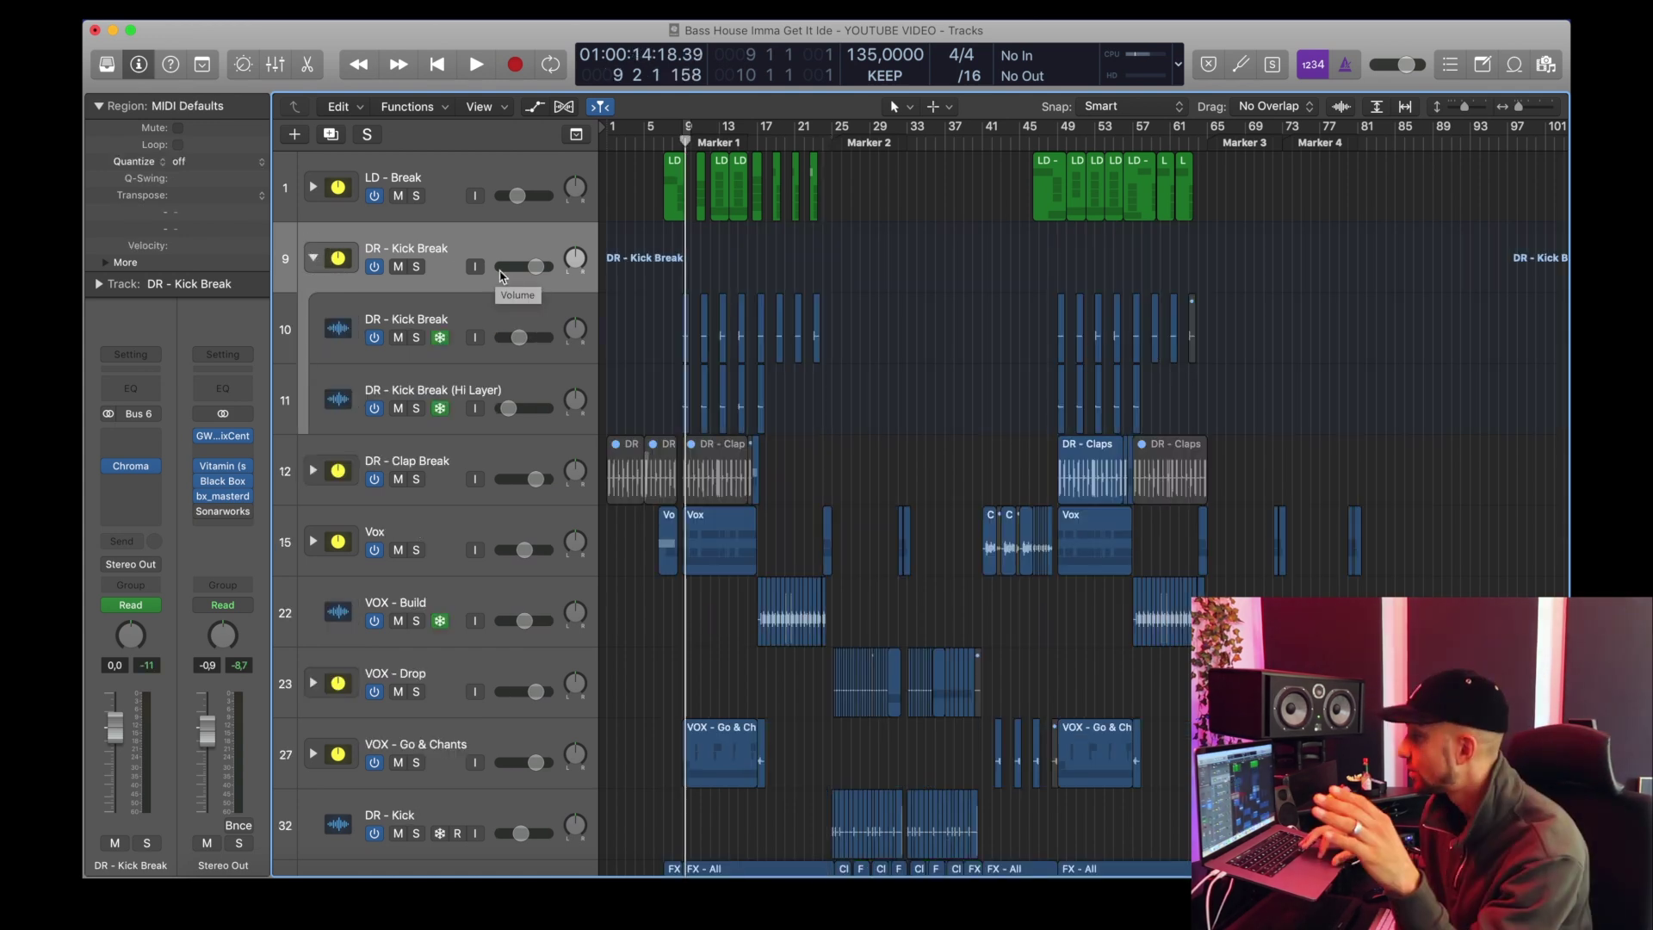
pyautogui.click(416, 266)
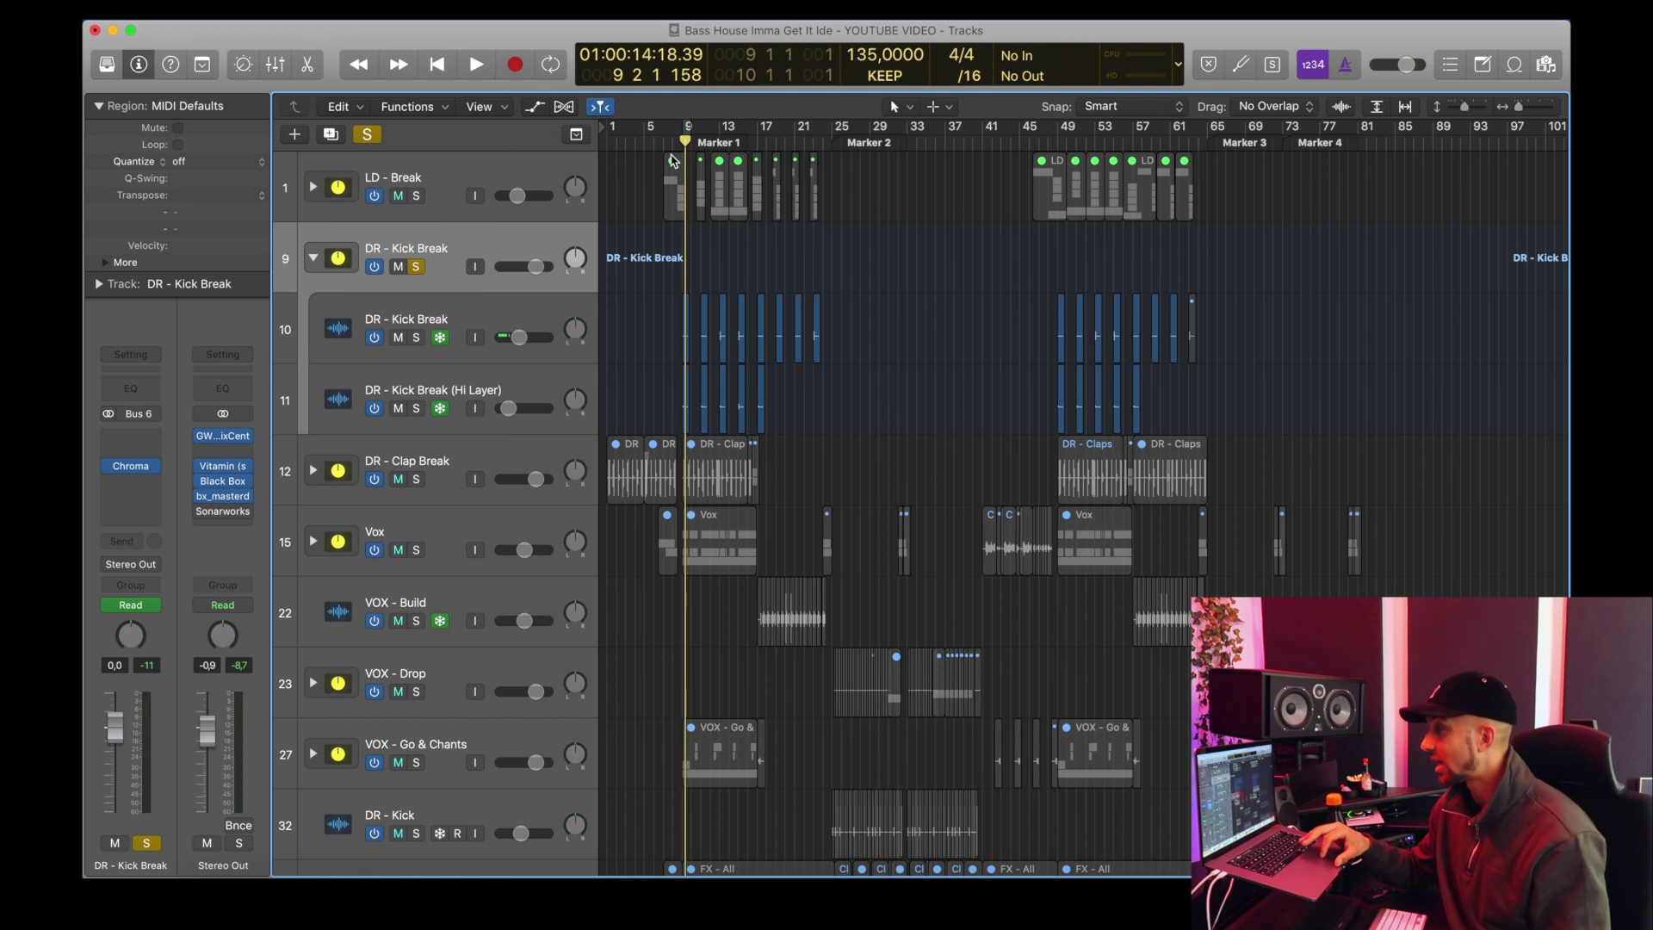
pyautogui.press('space')
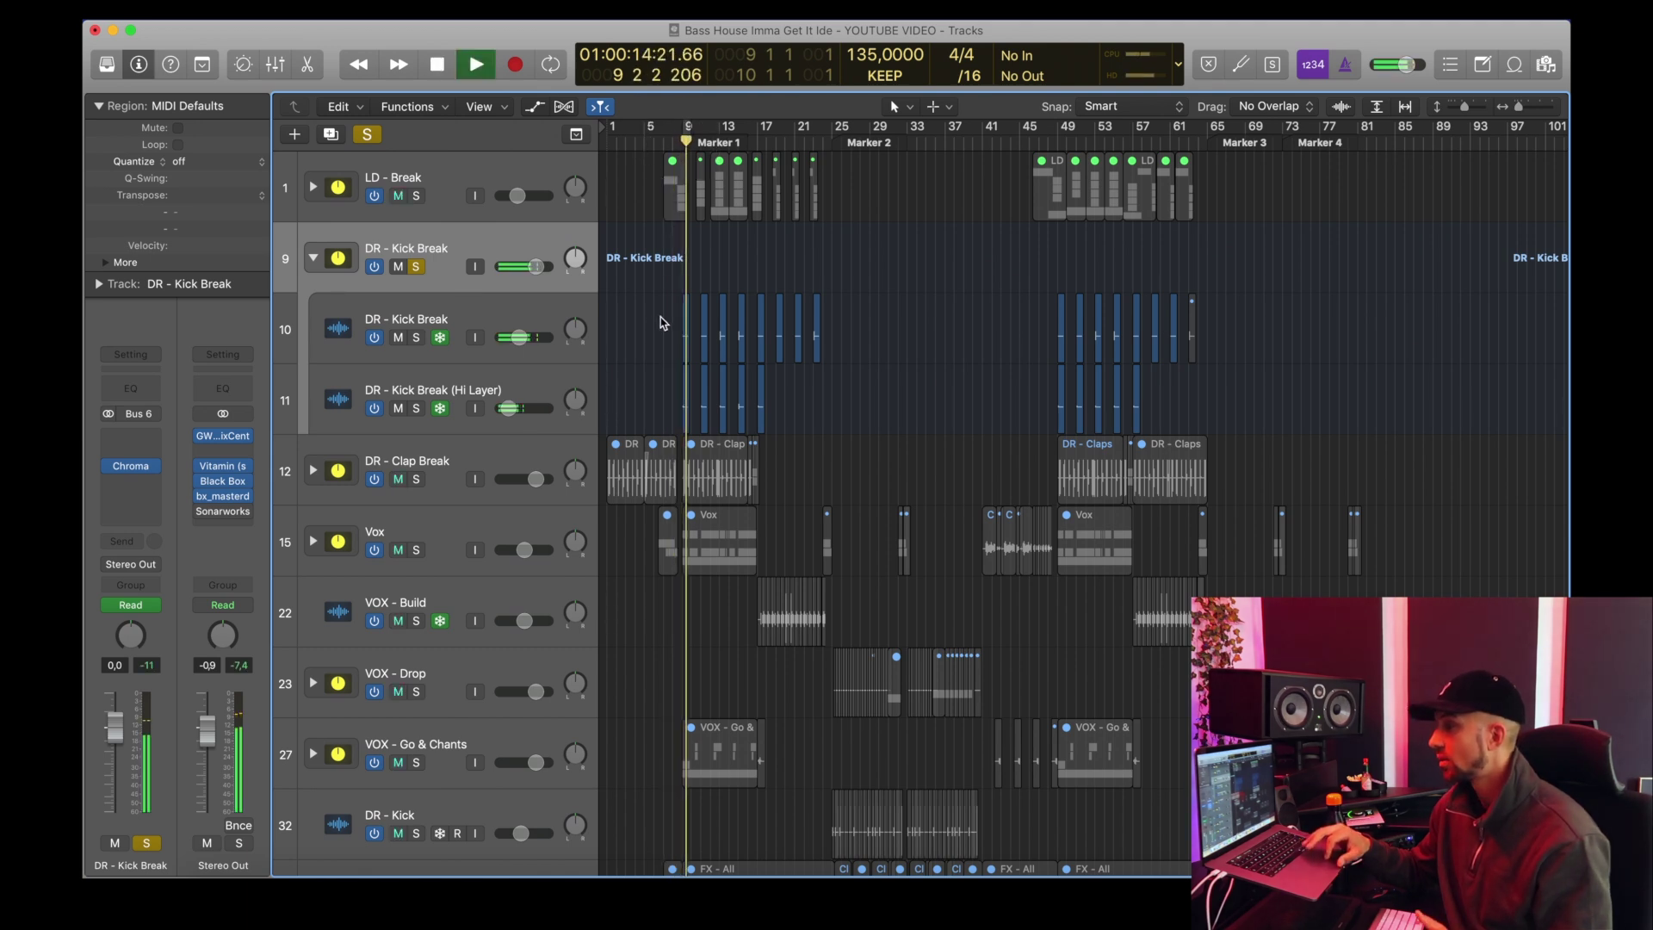
pyautogui.press('space')
# Step: Audition only the DR - Kick Break layer inside the stack from just before bar 9, and unsolo it
pyautogui.click(483, 325)
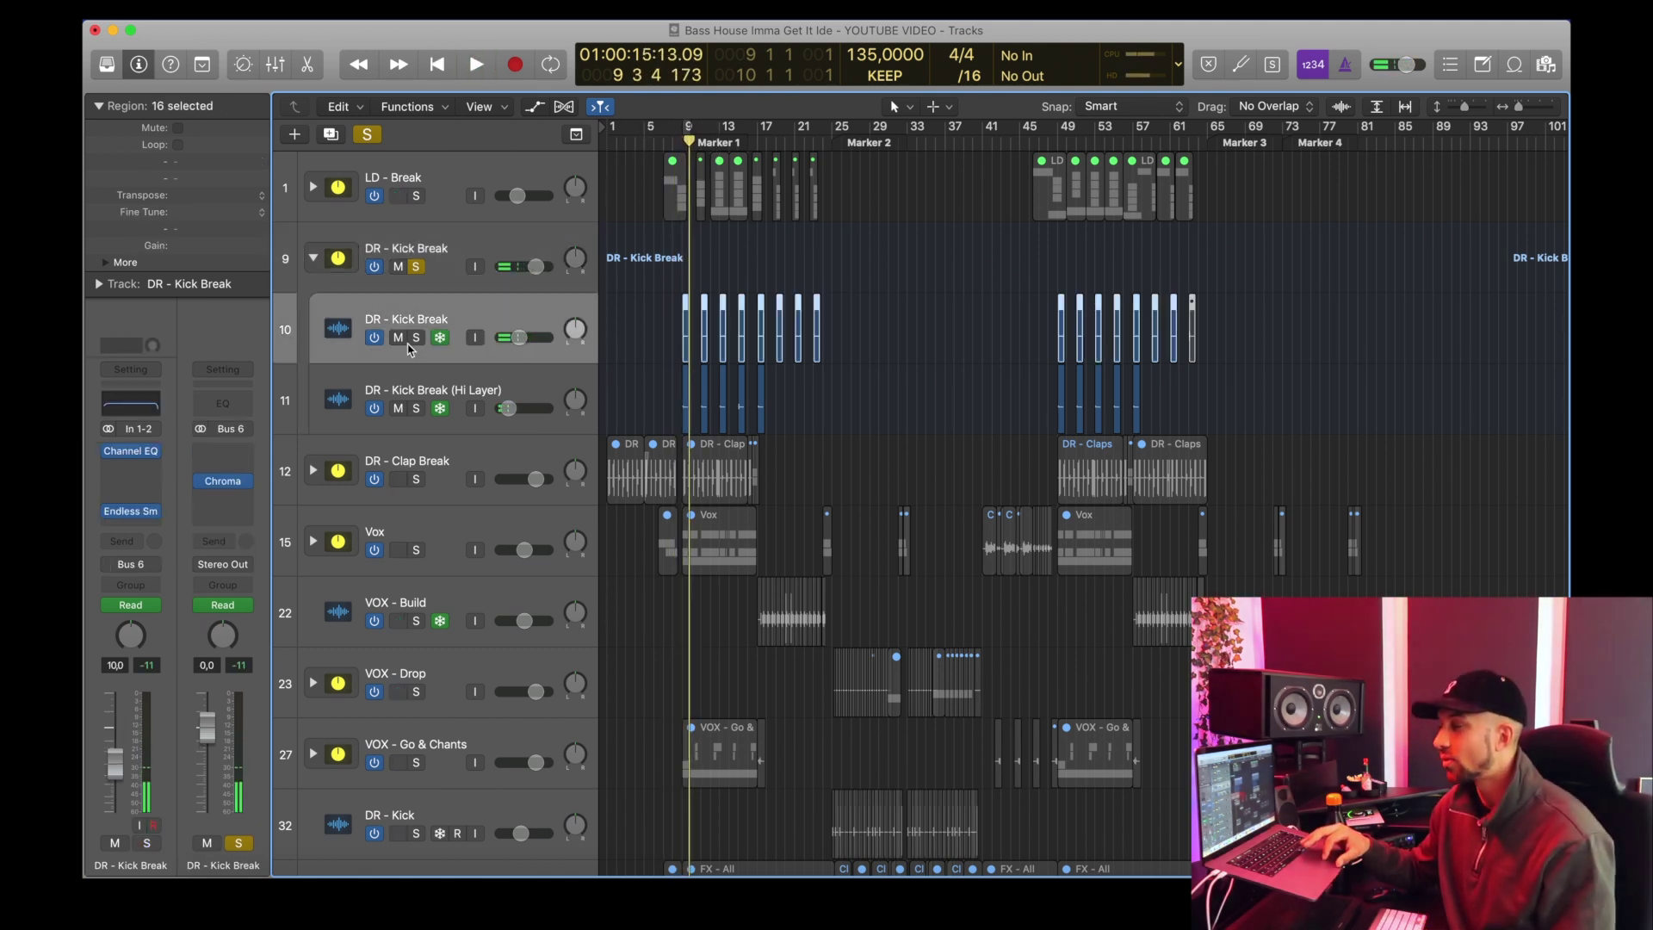
pyautogui.click(416, 337)
pyautogui.click(416, 266)
pyautogui.click(681, 140)
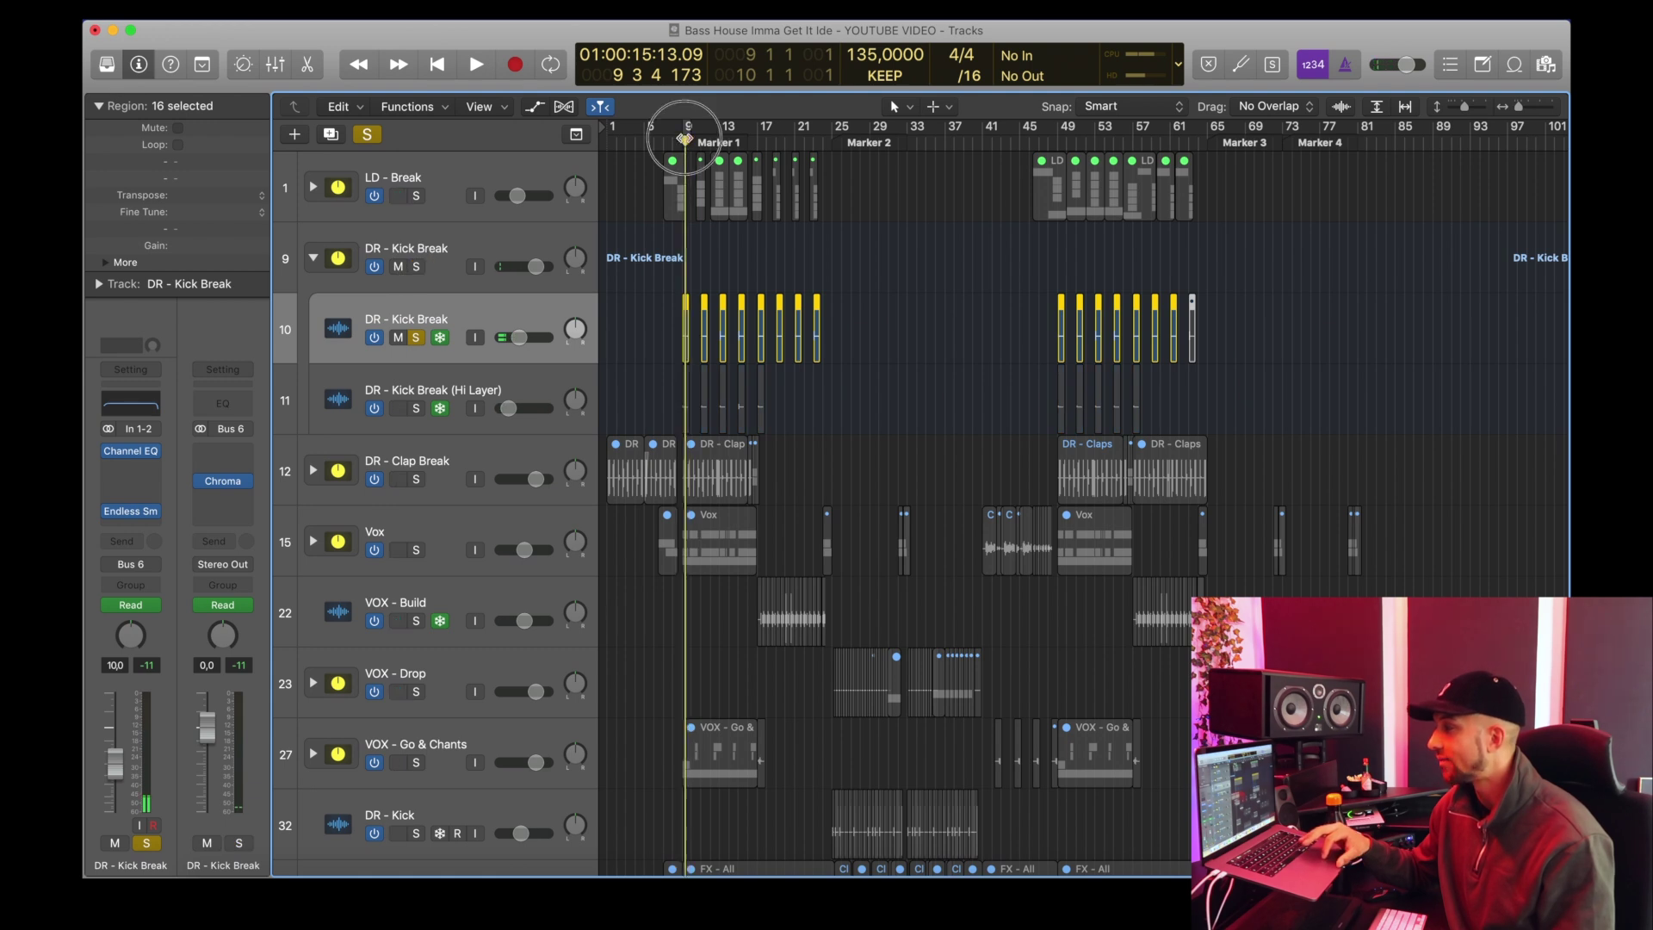
pyautogui.press('space')
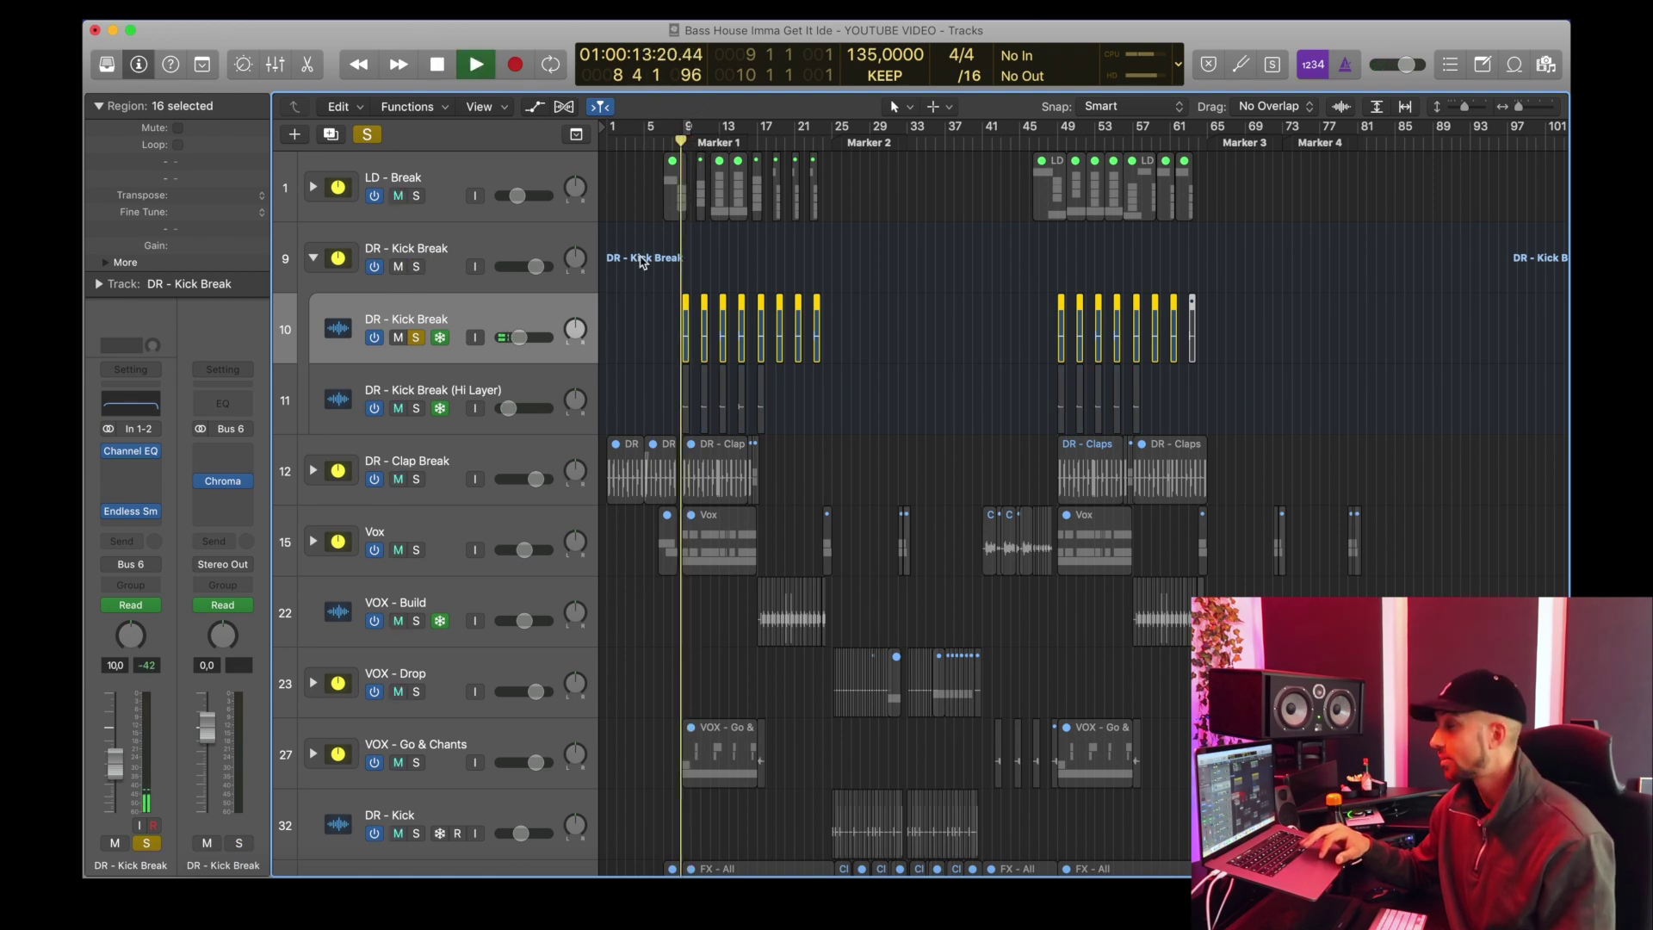
pyautogui.press('space')
pyautogui.click(417, 337)
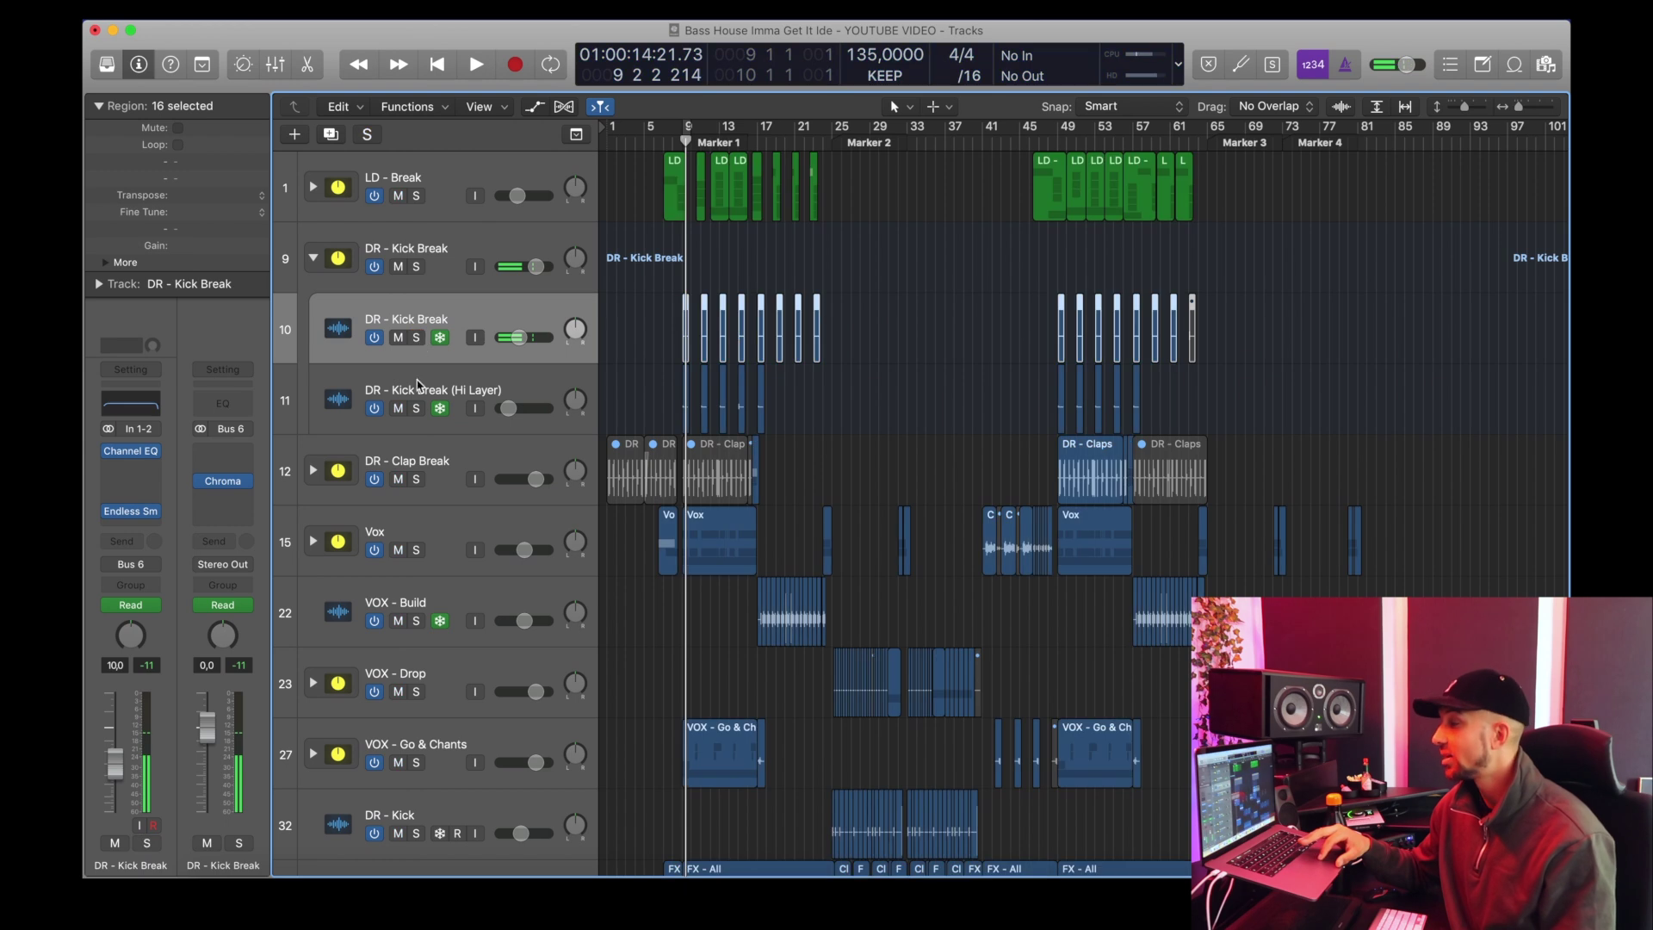
# Step: Audition the DR - Kick Break (Hi Layer) track soloed from bar 9, unsolo it and collapse the stack
pyautogui.click(416, 408)
pyautogui.click(441, 388)
pyautogui.click(681, 144)
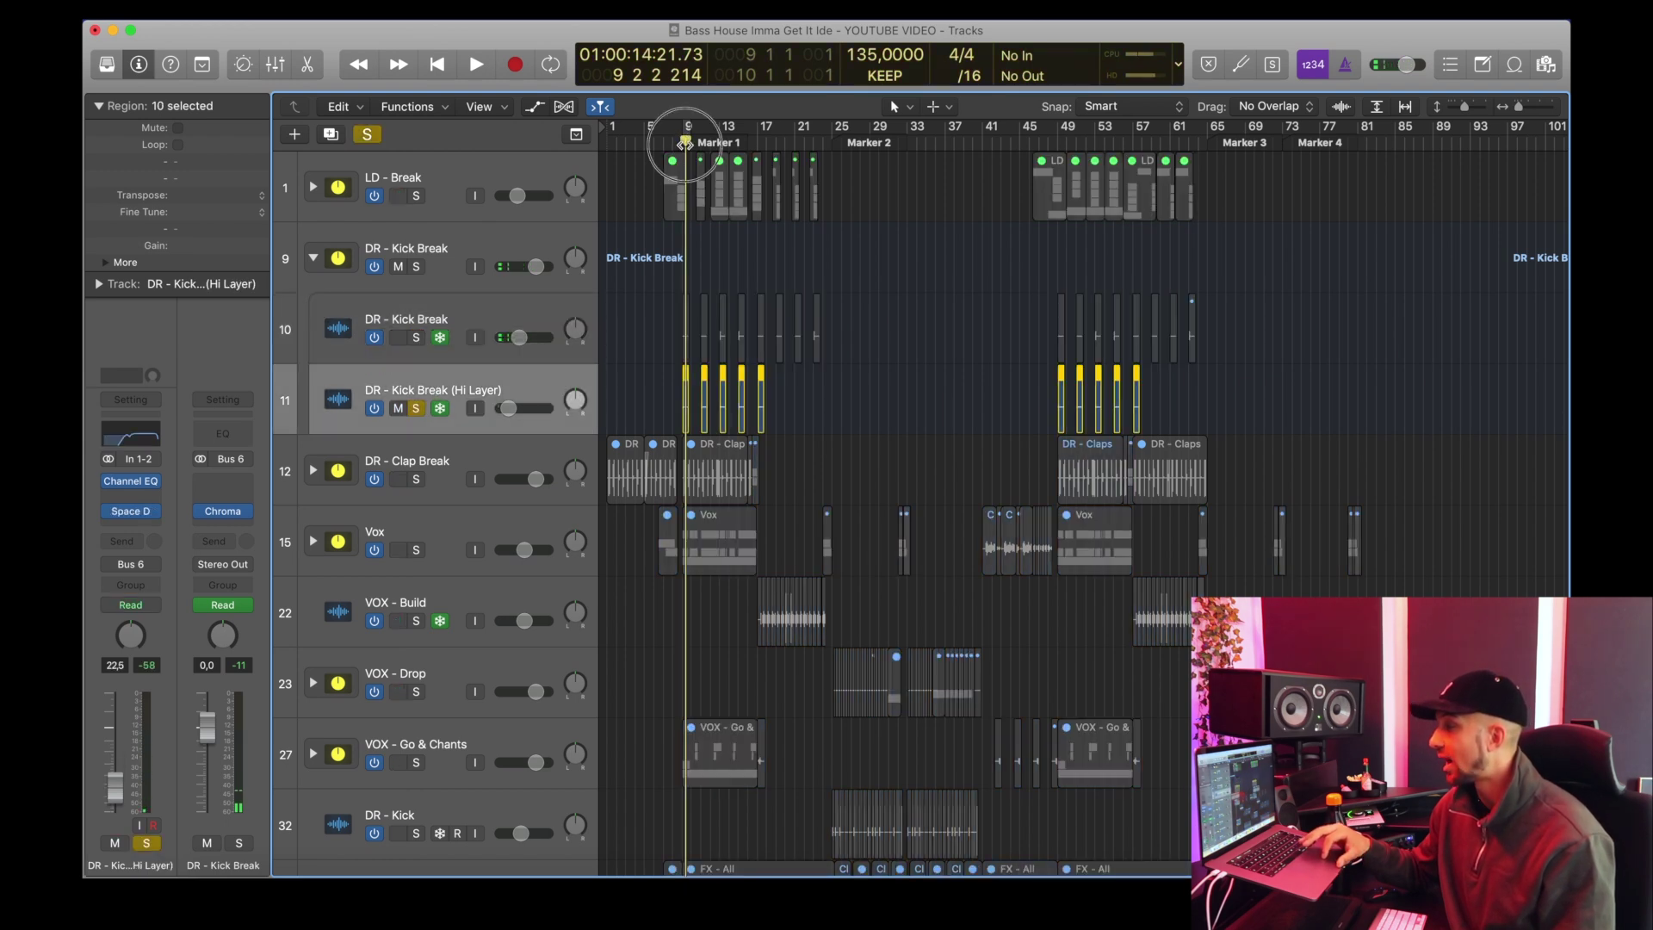
pyautogui.moveTo(136, 515)
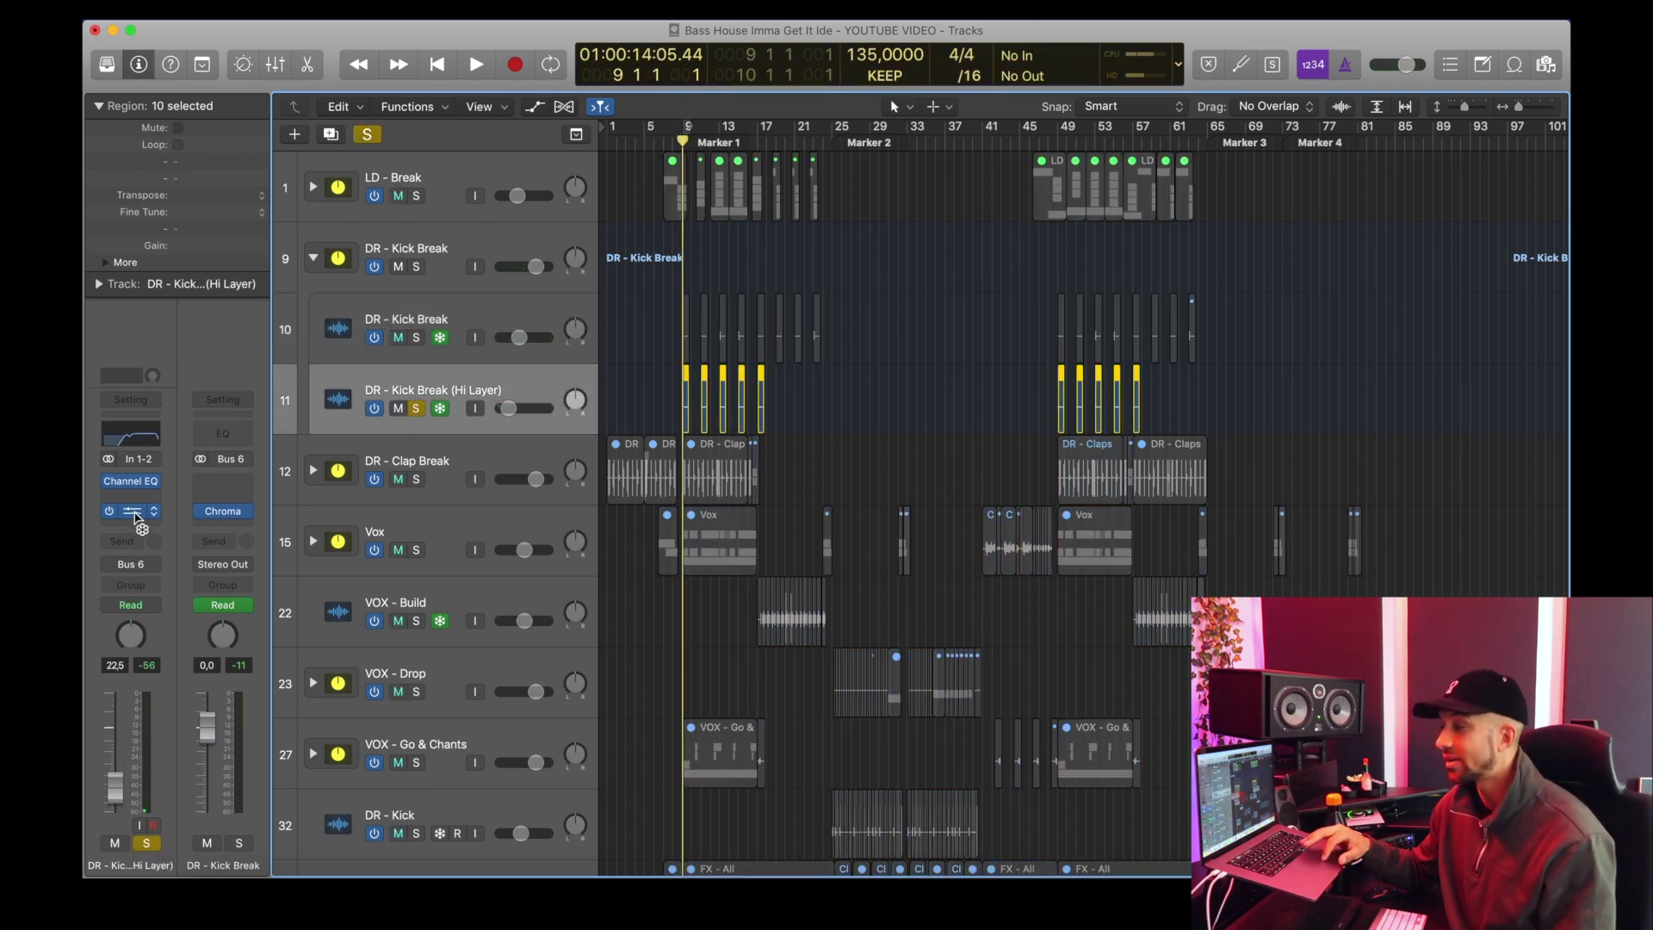
pyautogui.press('space')
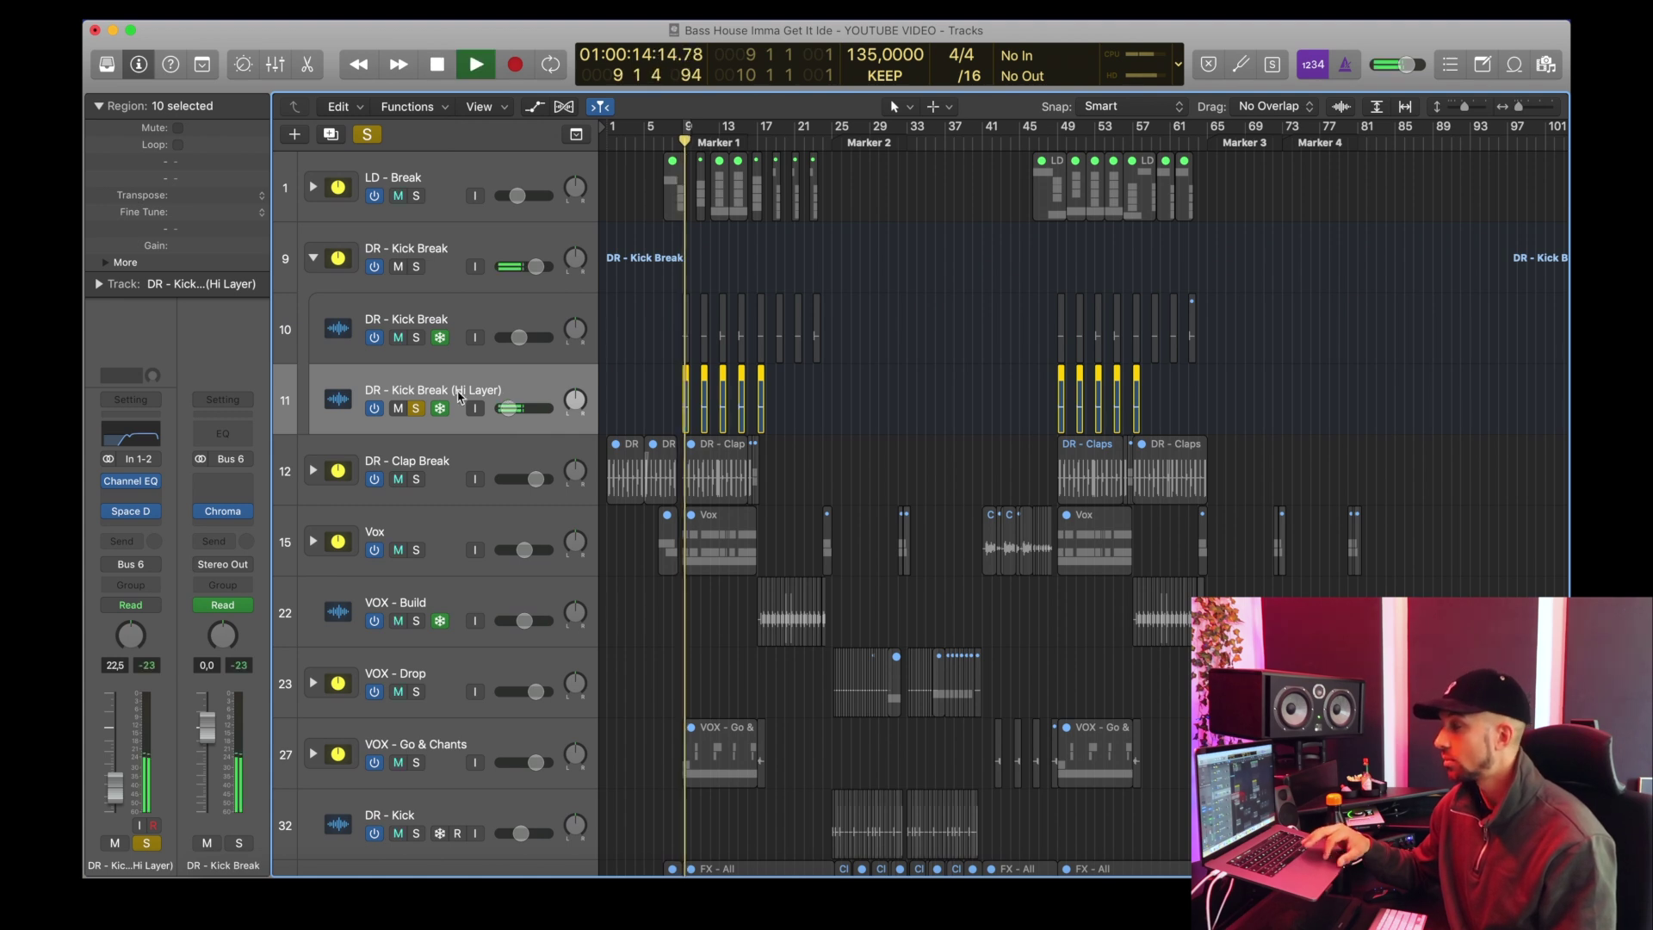
pyautogui.press('space')
pyautogui.press('s')
pyautogui.click(444, 252)
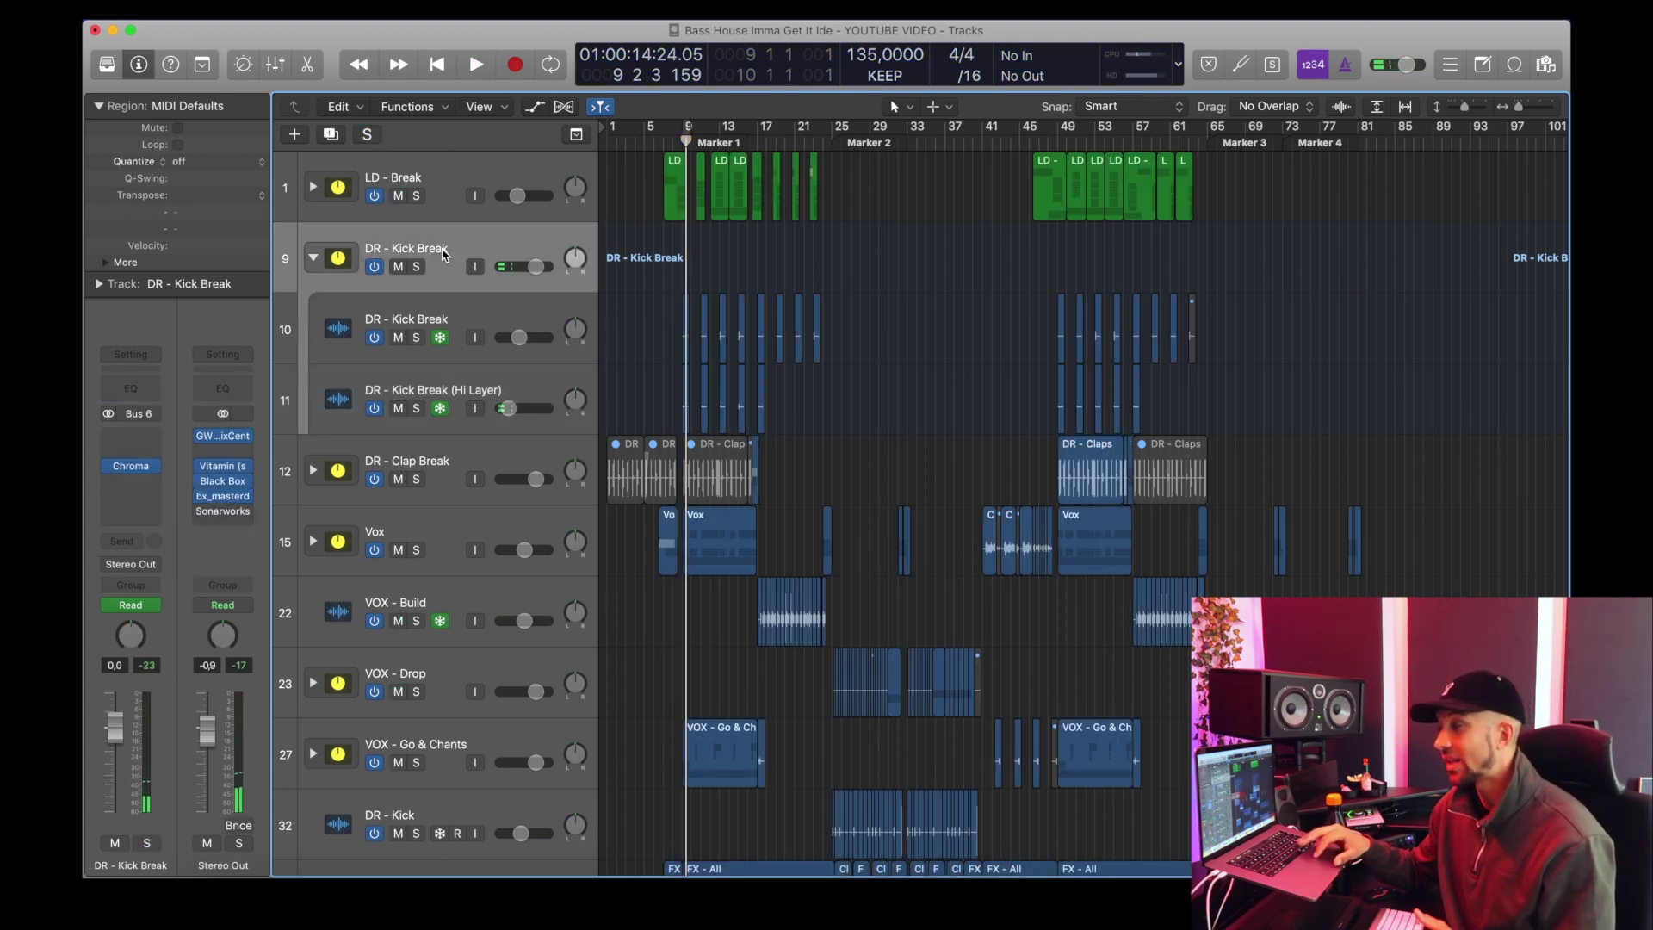
pyautogui.click(314, 259)
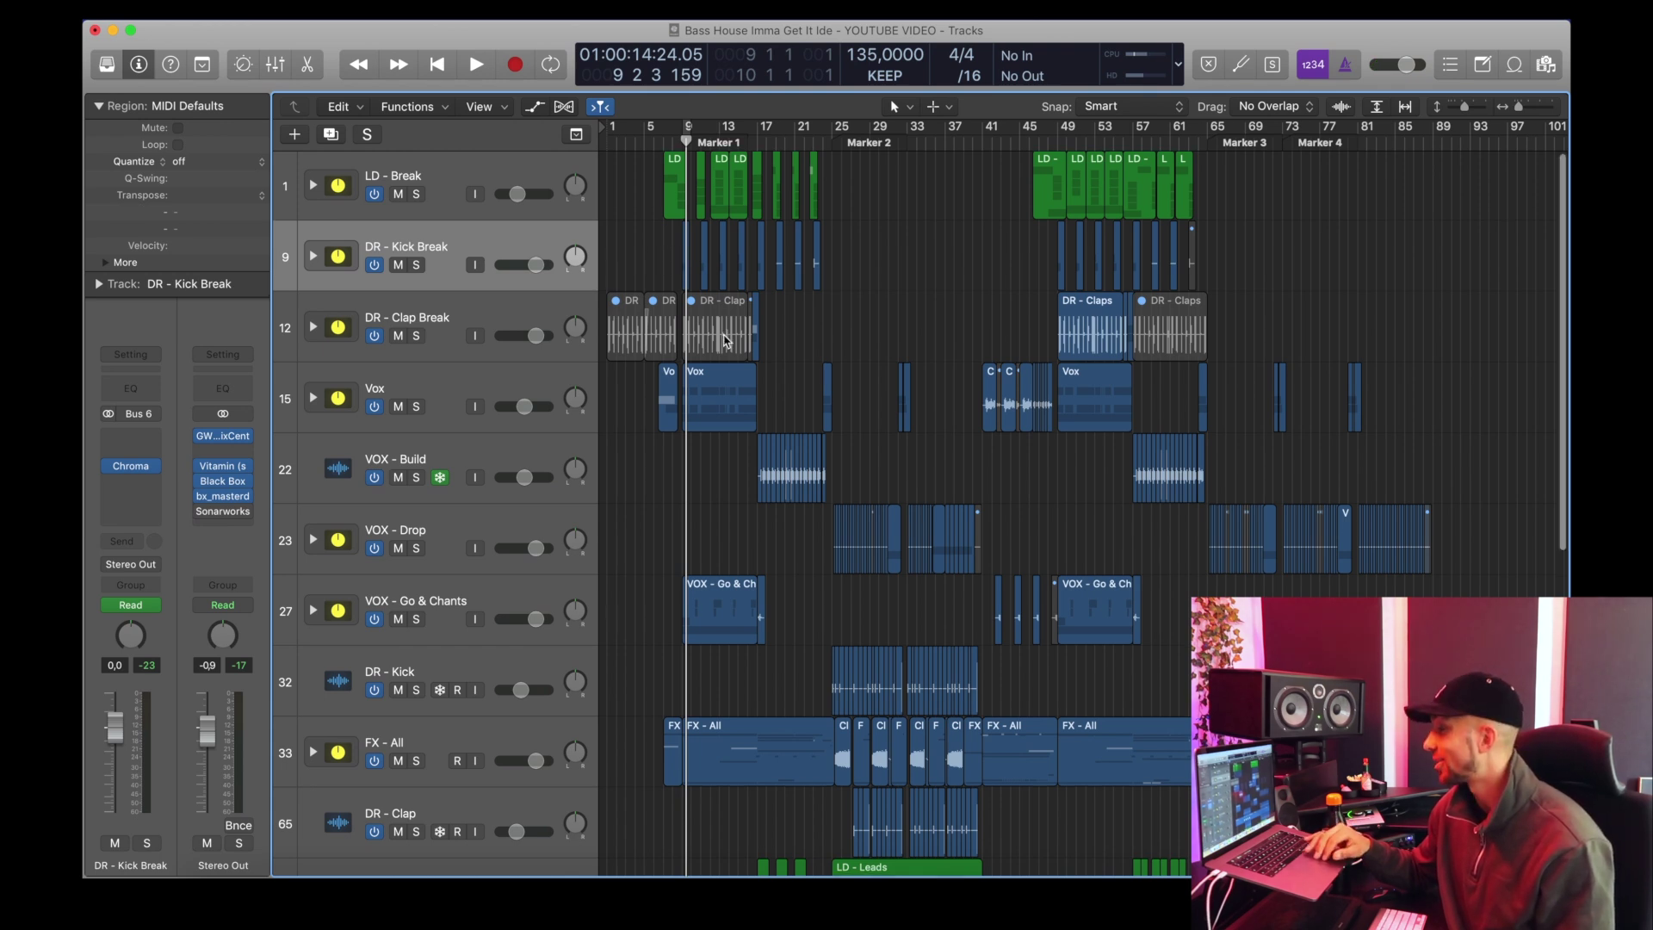
# Step: Audition the DR - Clap Break stack soloed from bar 49, then unsolo it and stop playback
pyautogui.scroll(-2, 517, 249)
pyautogui.click(499, 253)
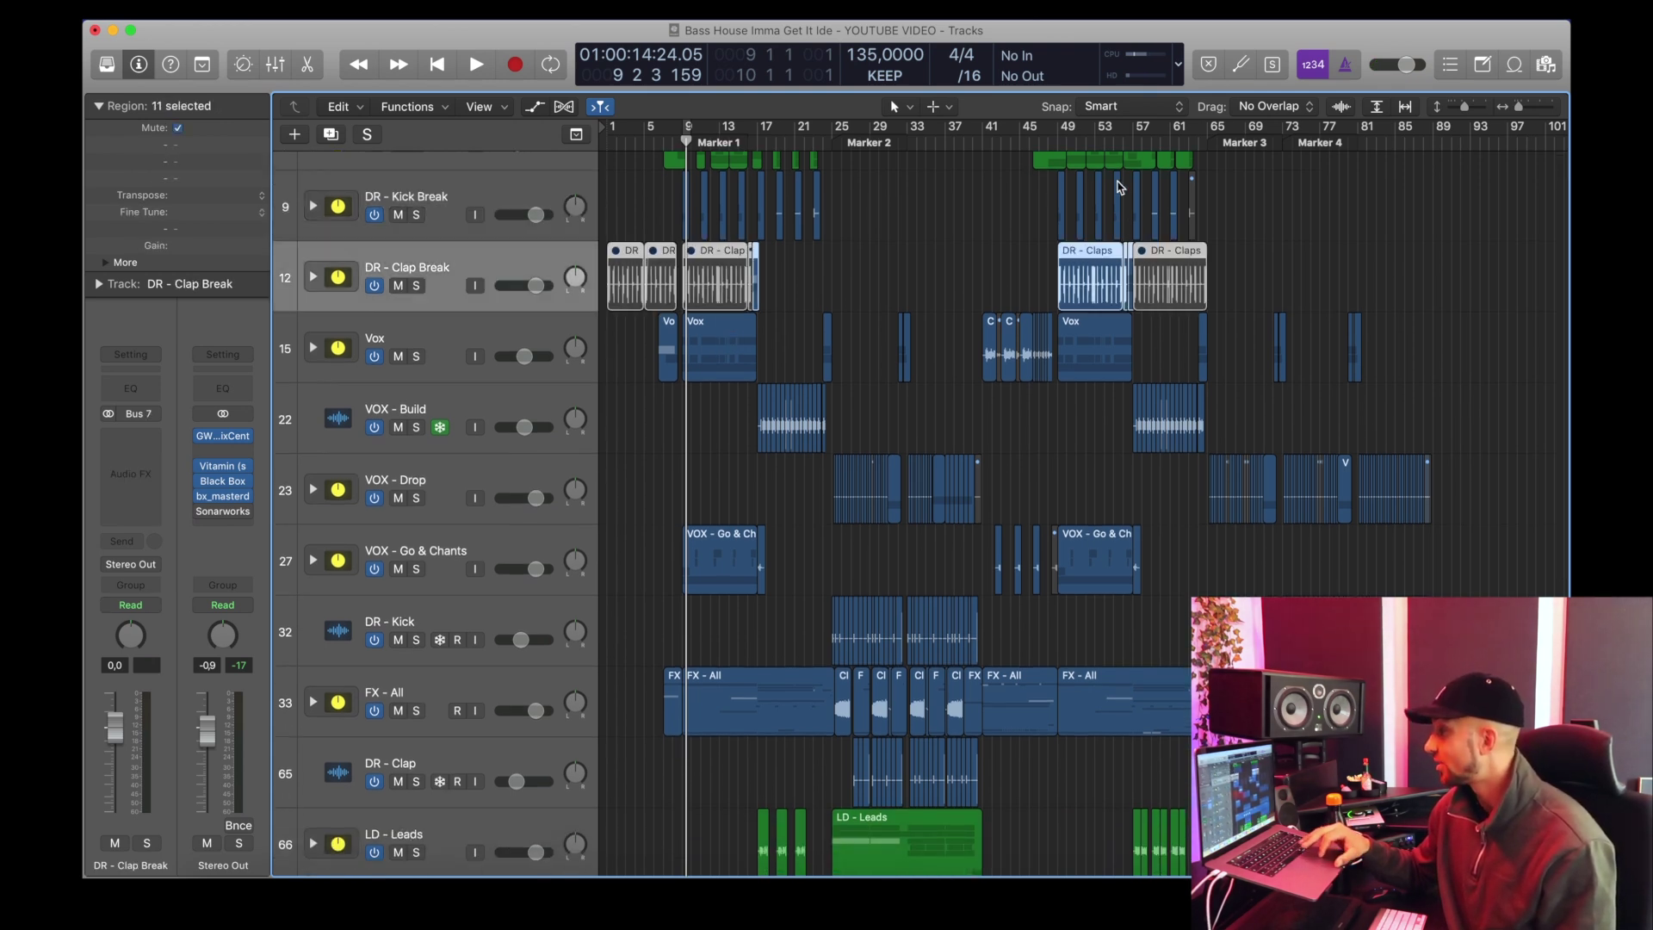
pyautogui.click(1060, 143)
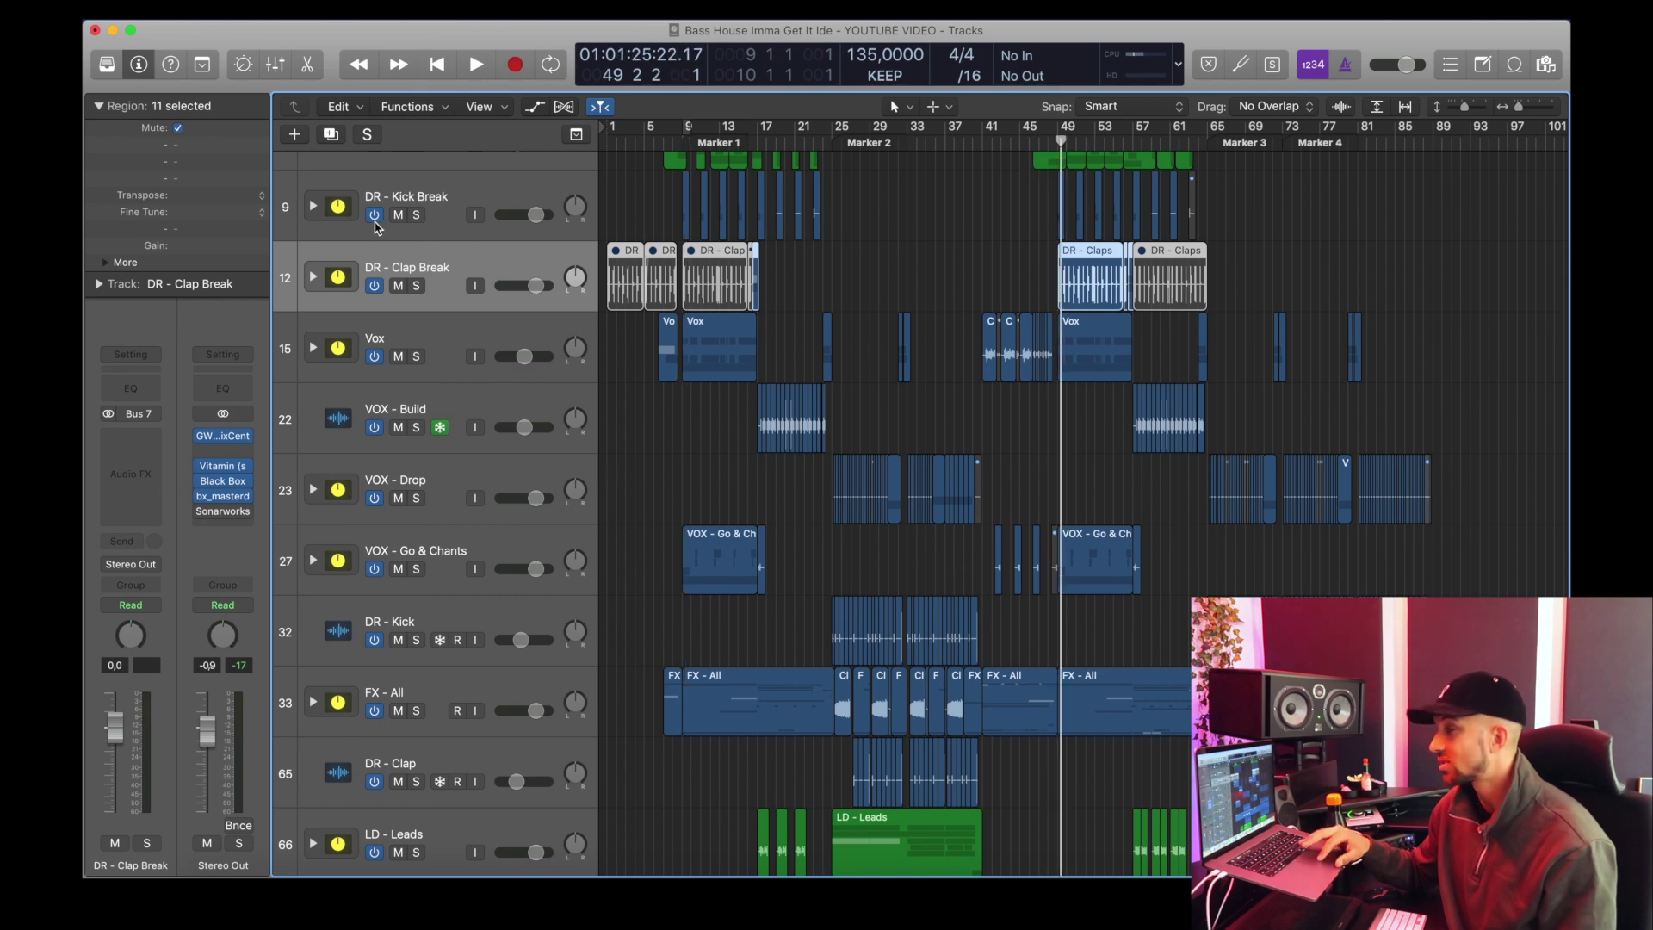
pyautogui.click(419, 287)
pyautogui.press('space')
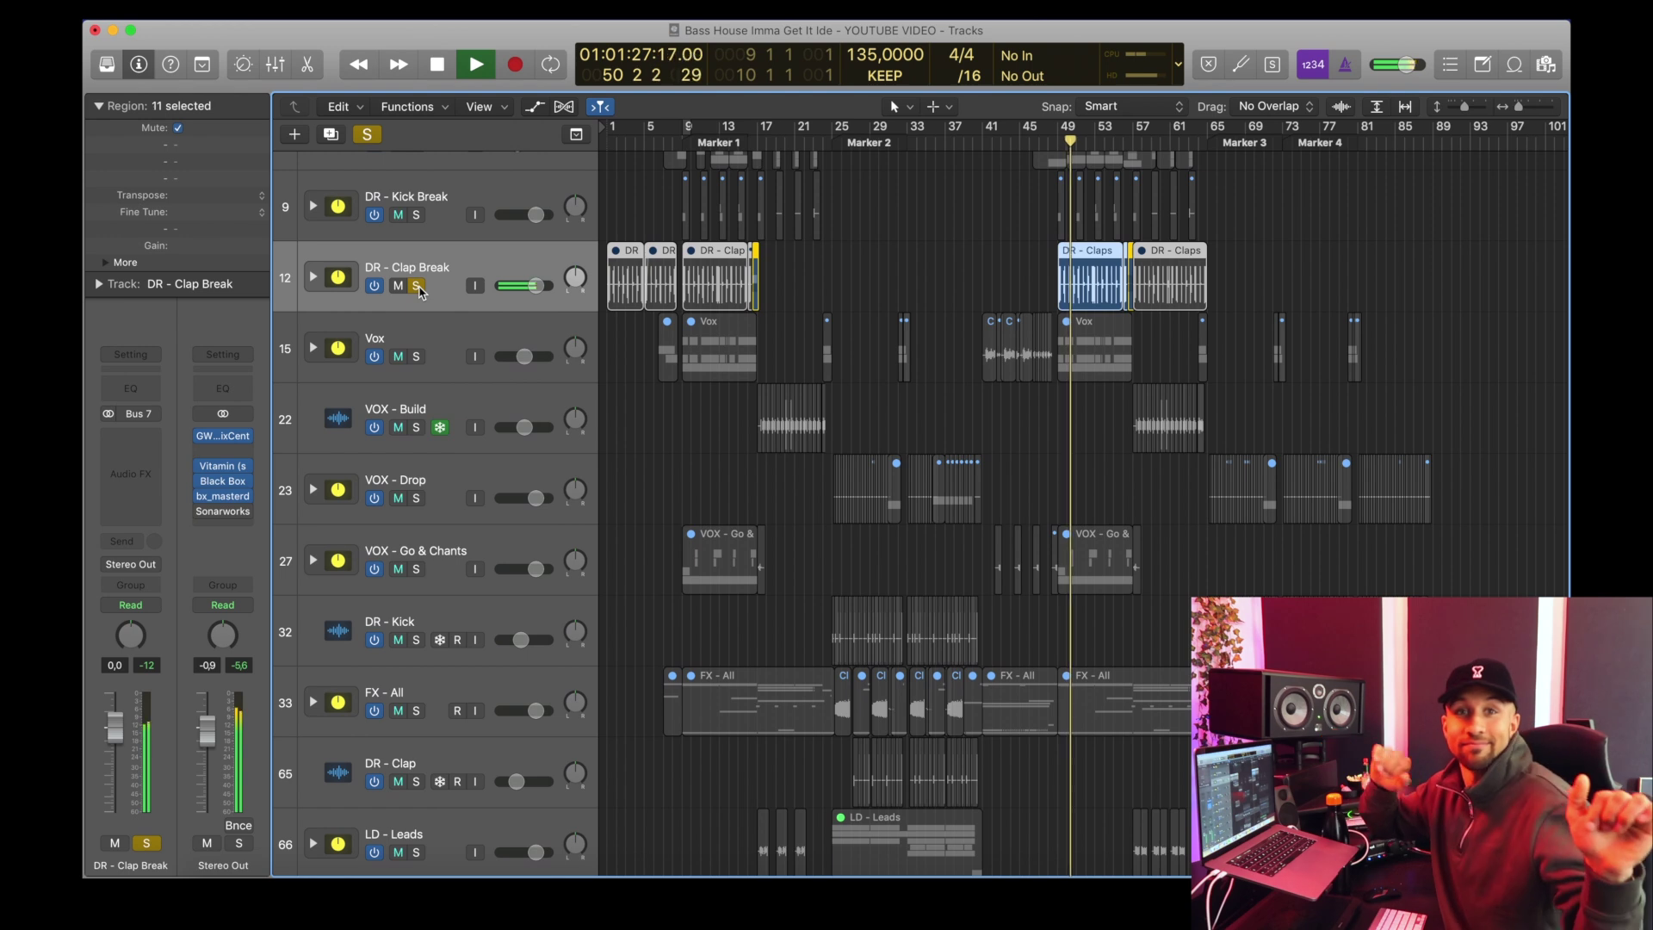
pyautogui.click(417, 286)
pyautogui.press('space')
# Step: Return the playhead to bar 9, solo the Vox stack and expand it to show its vocal tracks
pyautogui.click(681, 141)
pyautogui.click(420, 342)
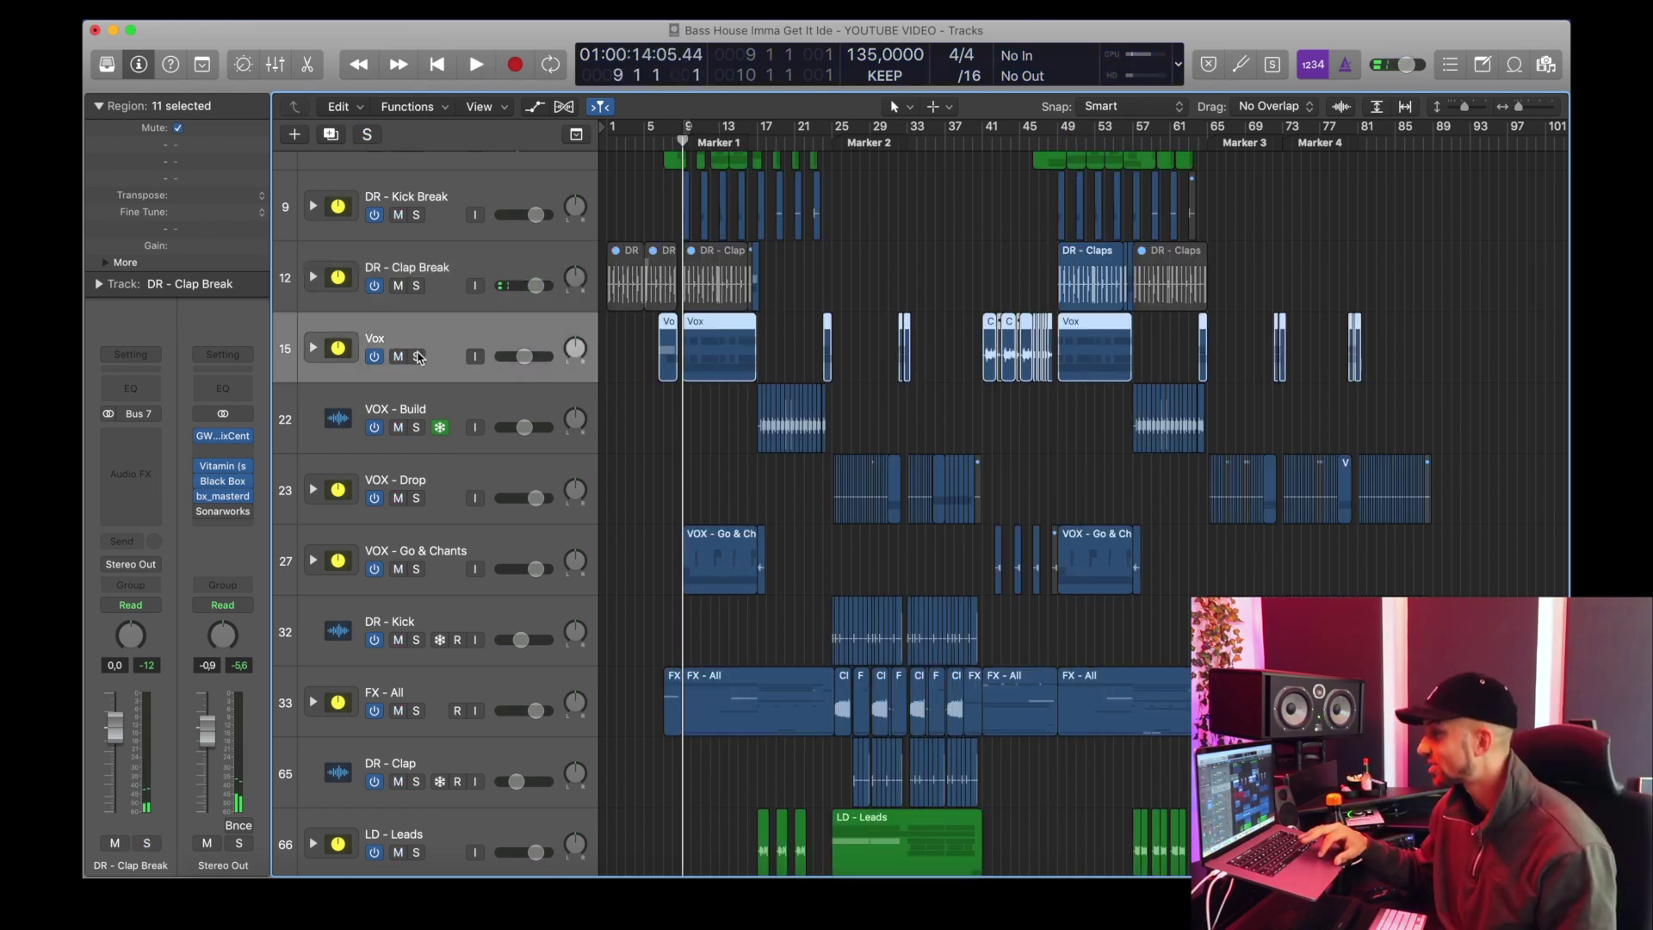
pyautogui.hotkey('ctrl', 's')
pyautogui.click(313, 348)
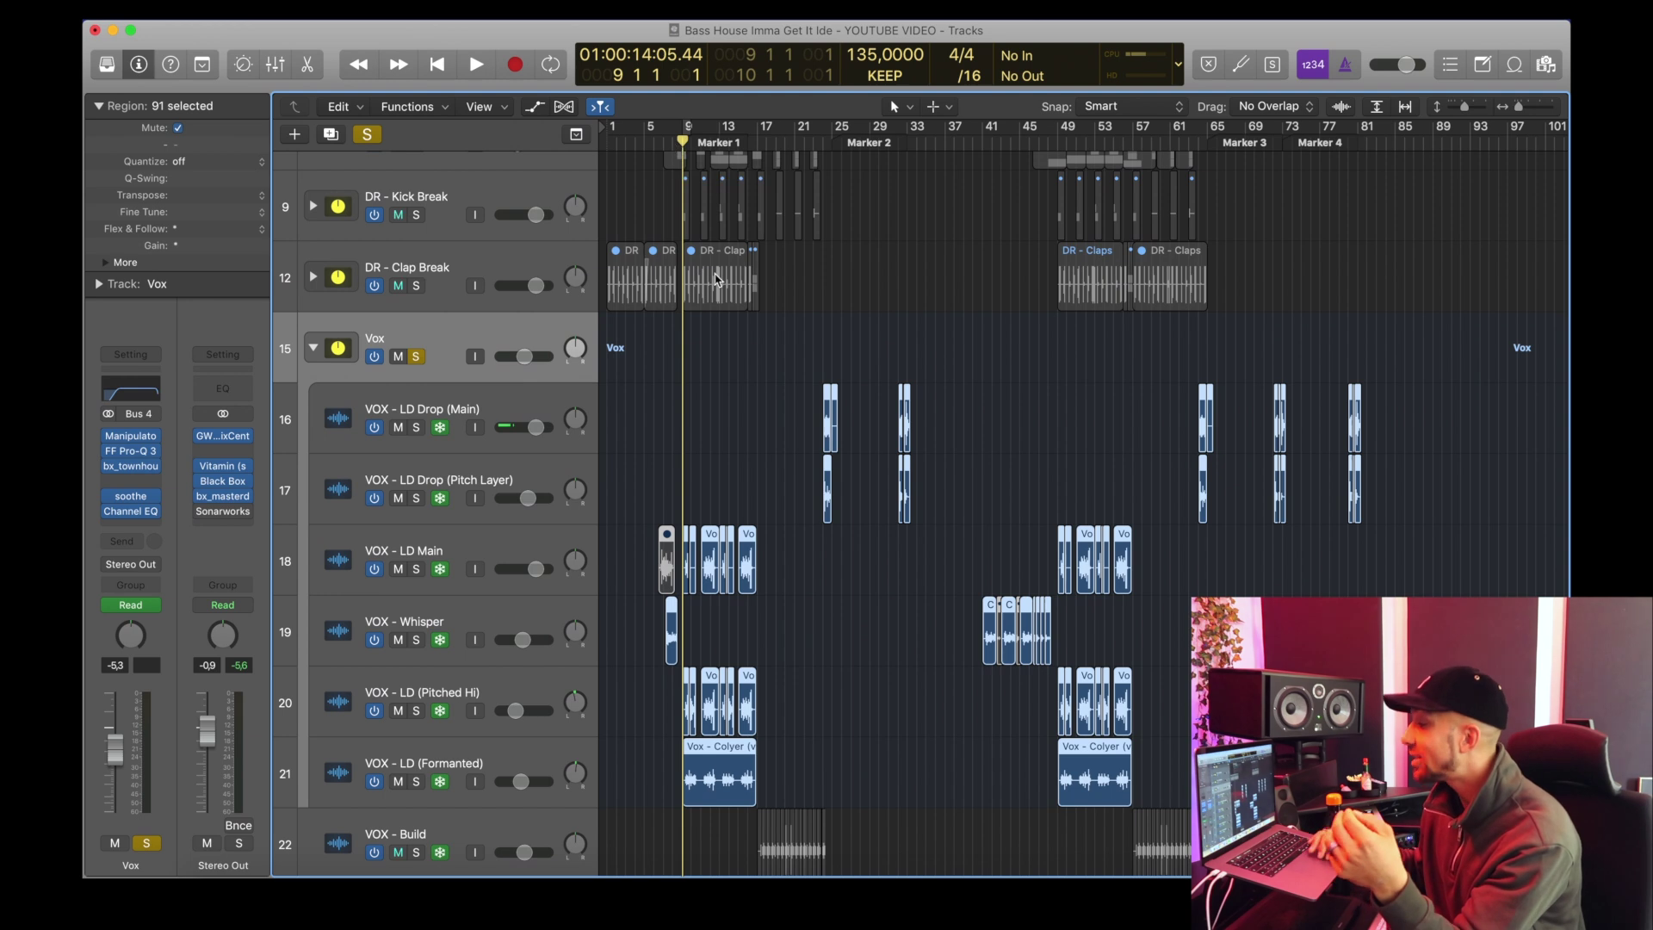
# Step: Solo the VOX - LD Main track and set a cycle range from bar 9 to bar 17
pyautogui.scroll(-3, 623, 355)
pyautogui.click(405, 457)
pyautogui.click(416, 474)
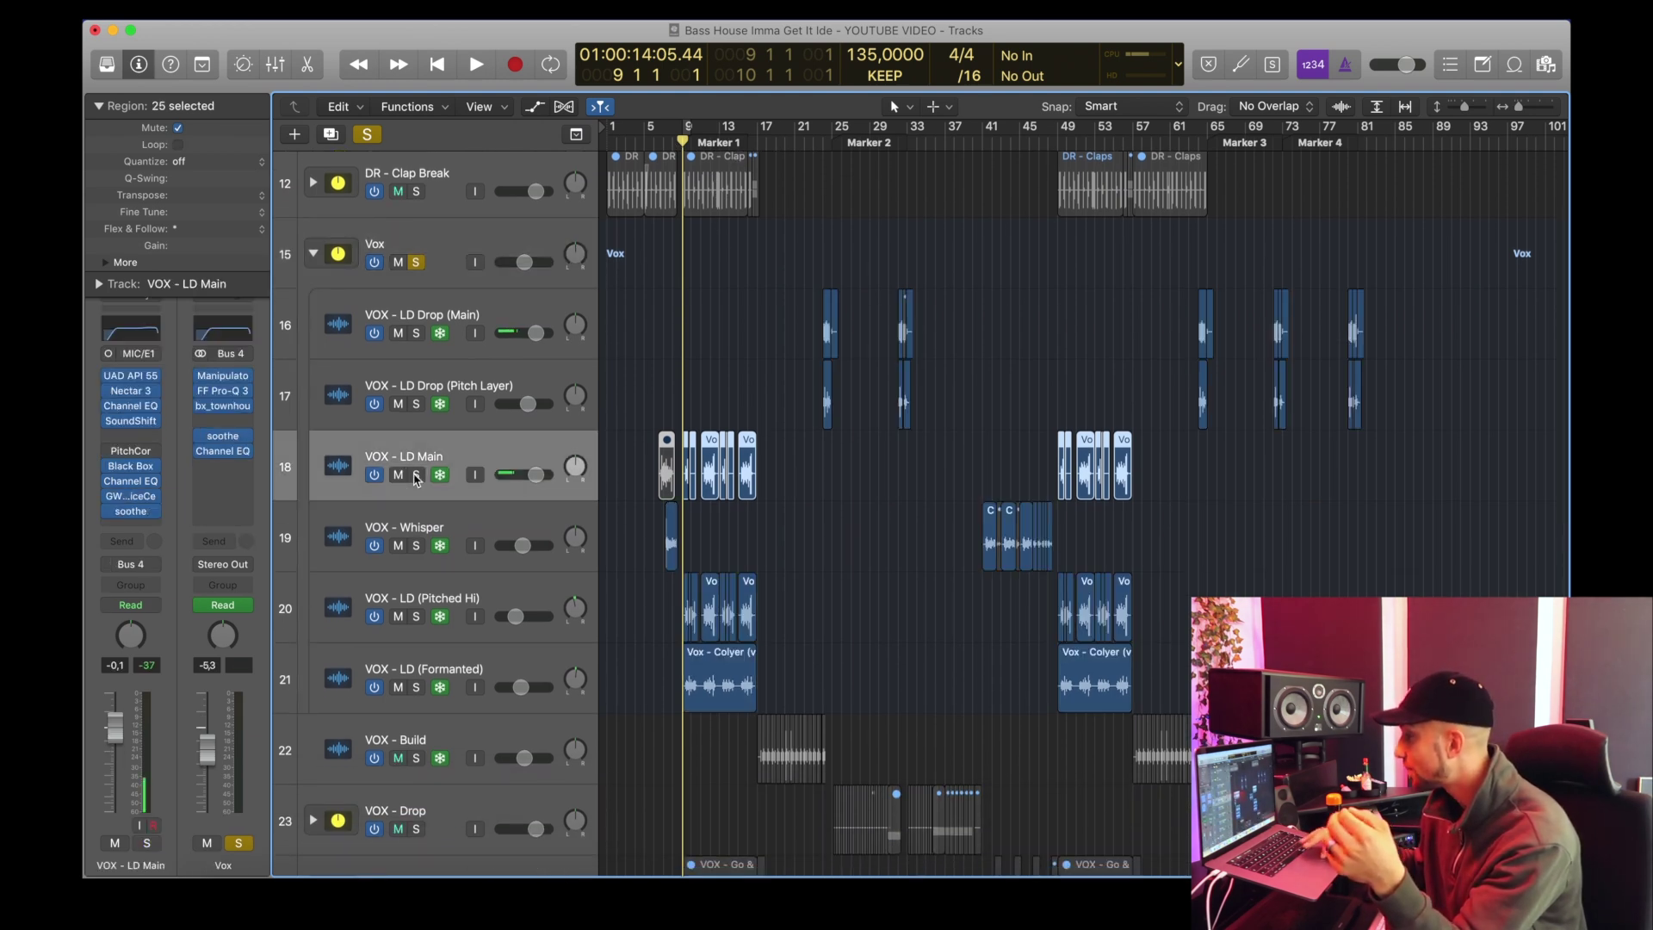
pyautogui.moveTo(688, 134); pyautogui.dragTo(757, 131)
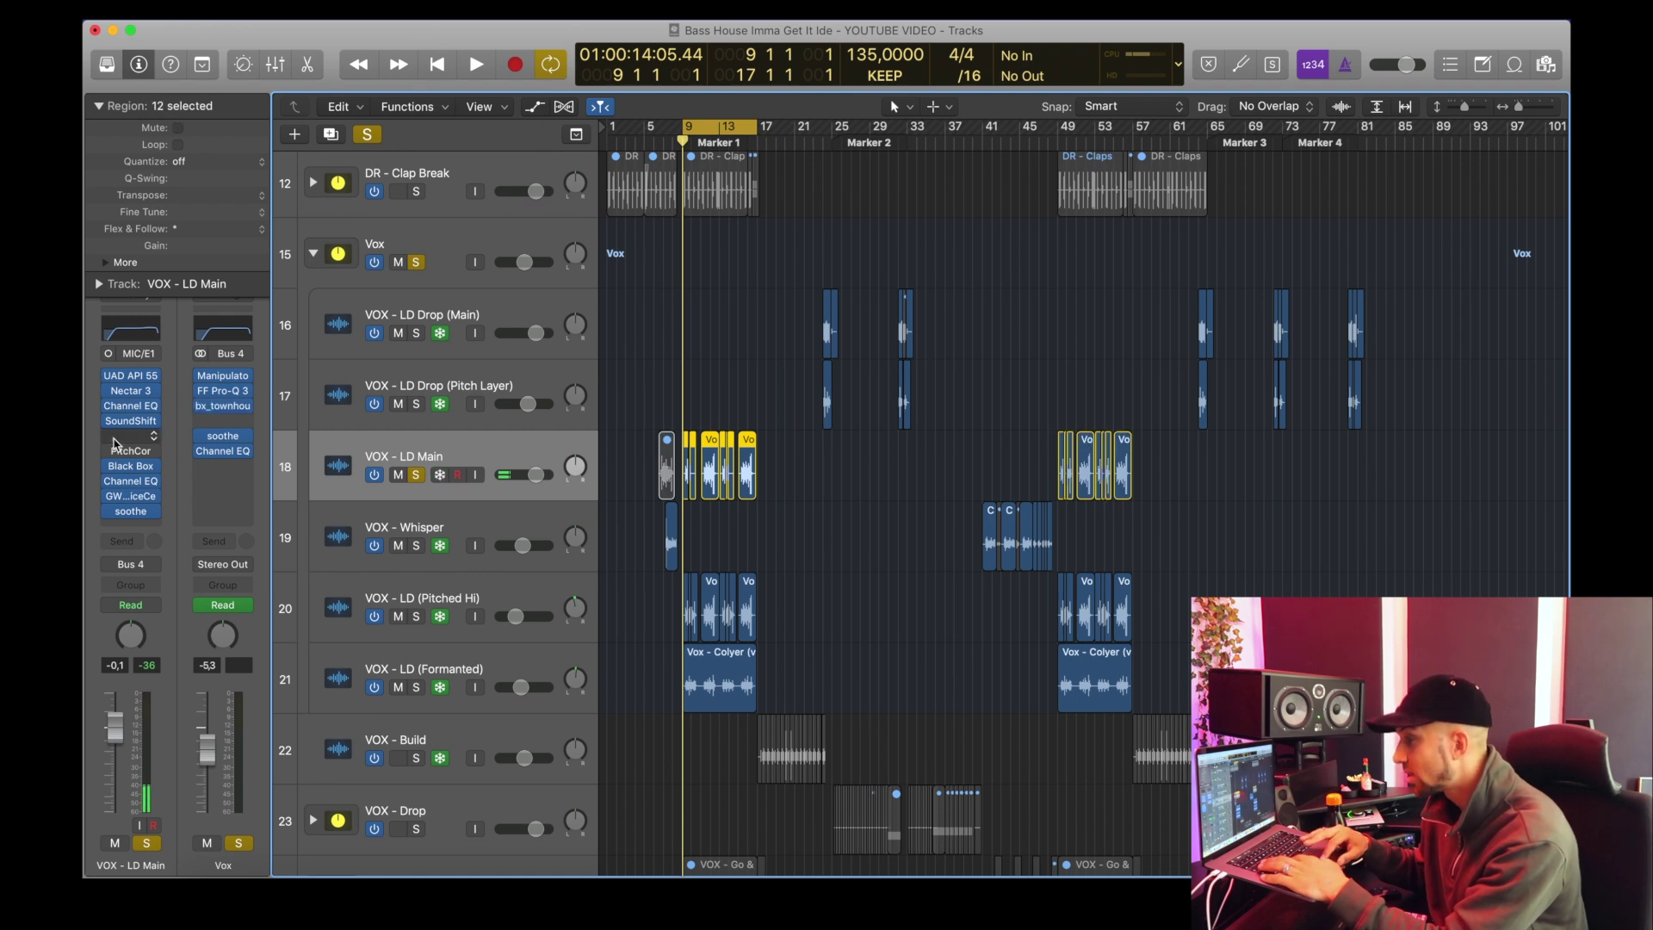
# Step: Bypass all insert effects on VOX - LD Main and audition the dry soloed vocal from bar 9
pyautogui.click(154, 451)
pyautogui.click(155, 479)
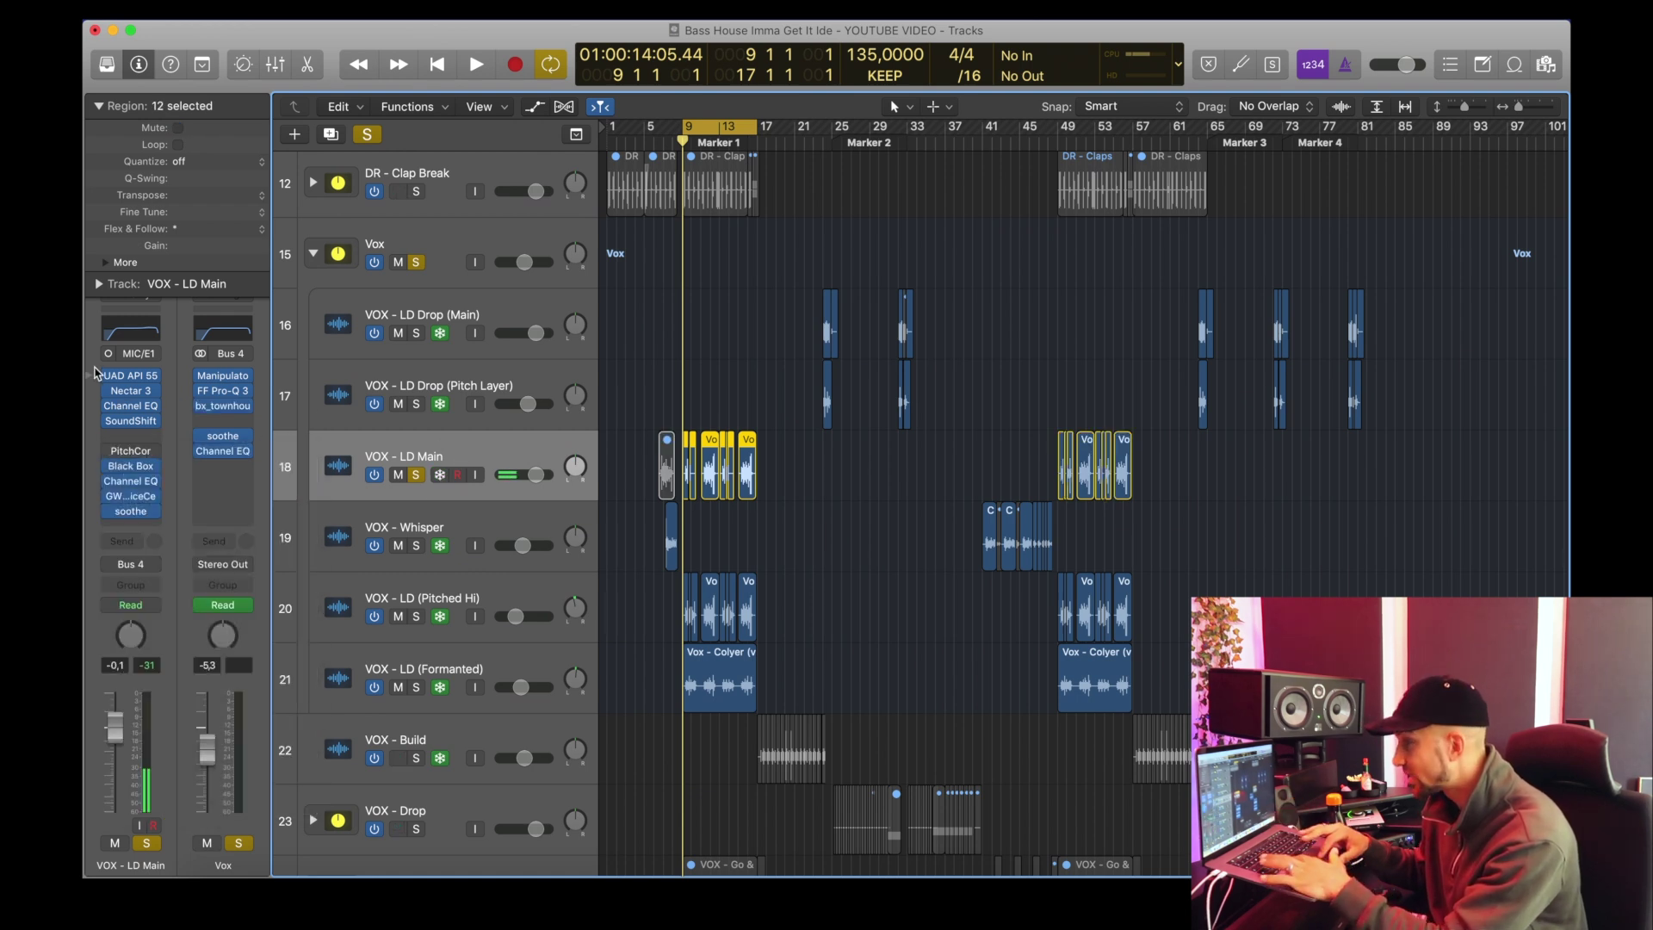
pyautogui.click(101, 515)
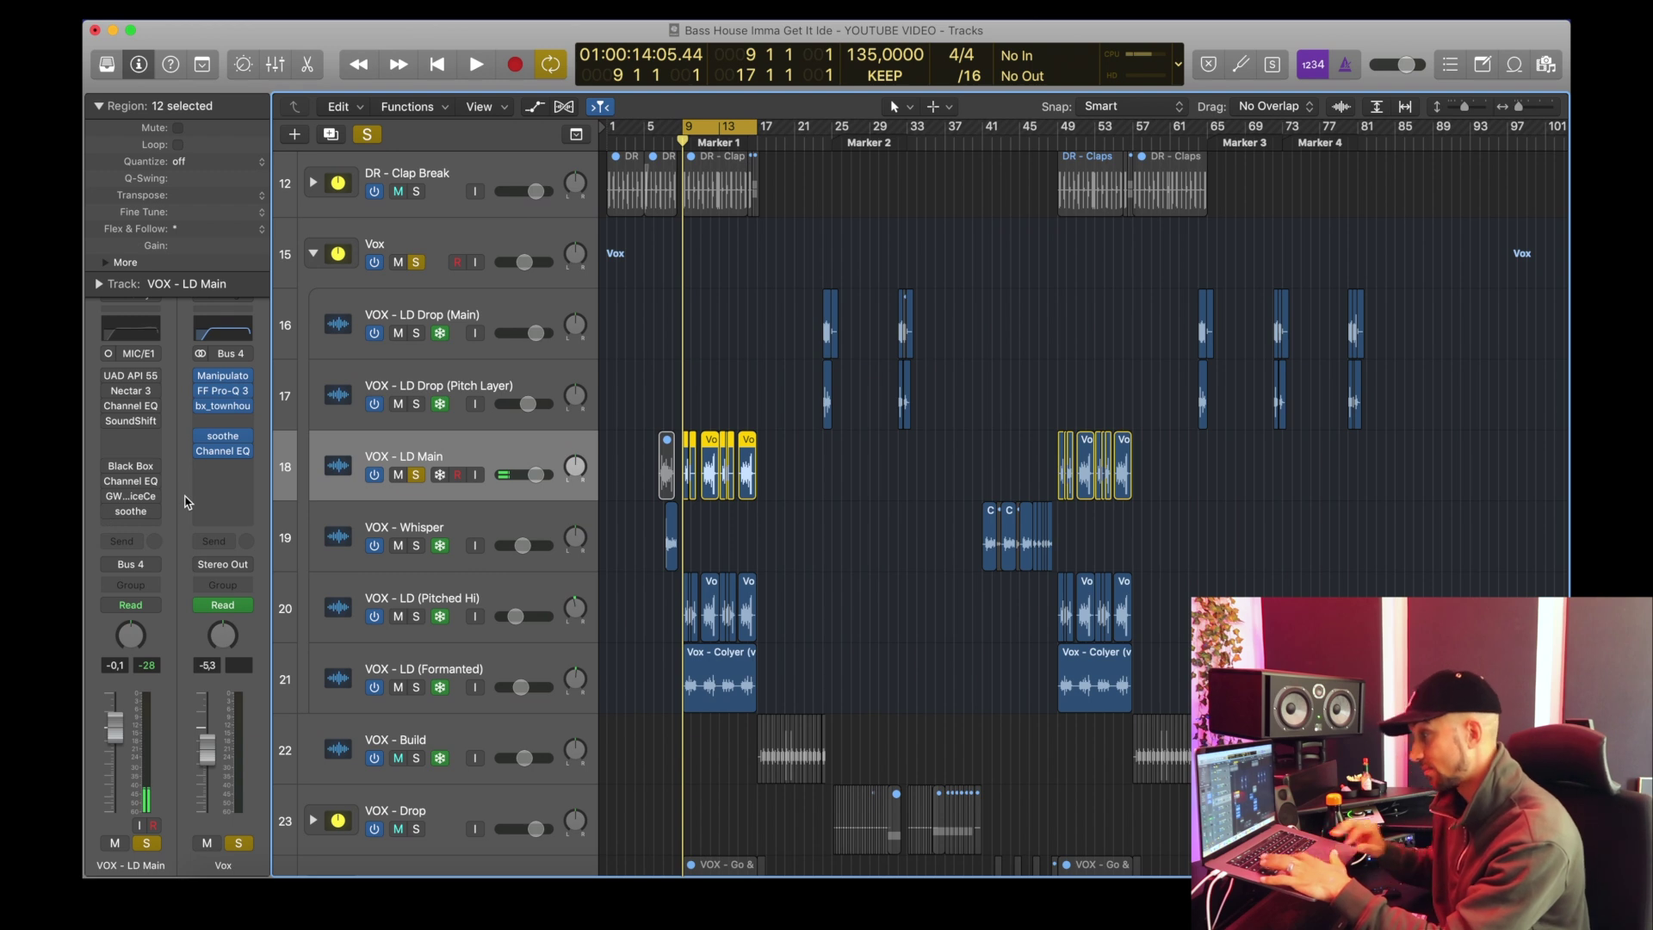
pyautogui.press('space')
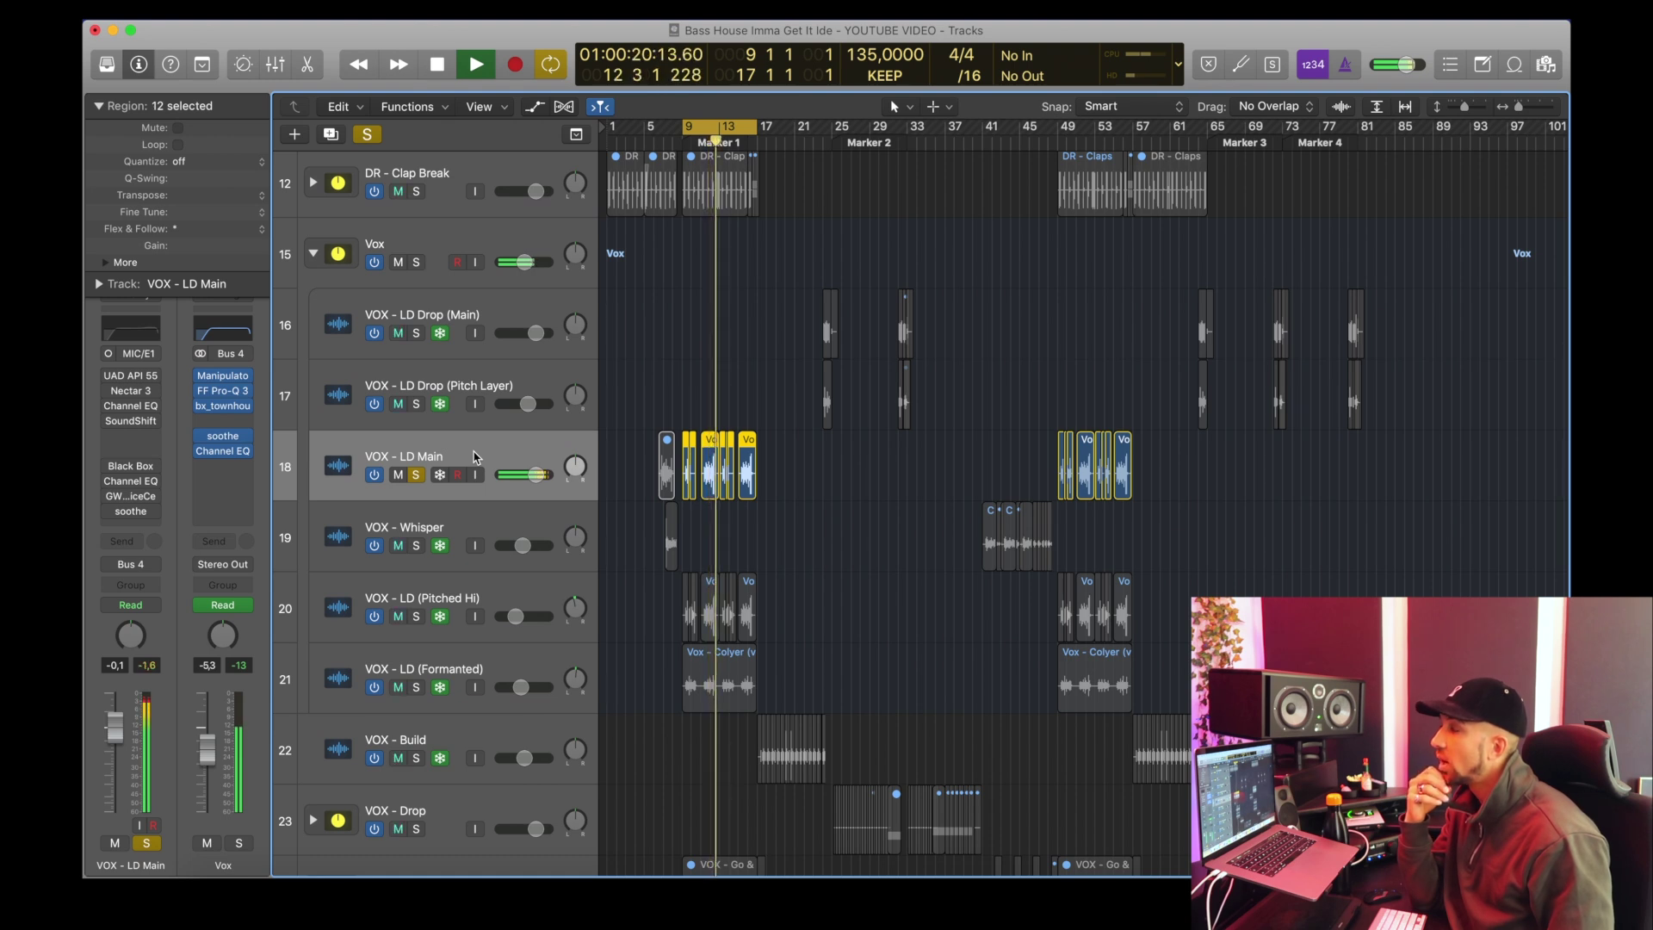
pyautogui.press('space')
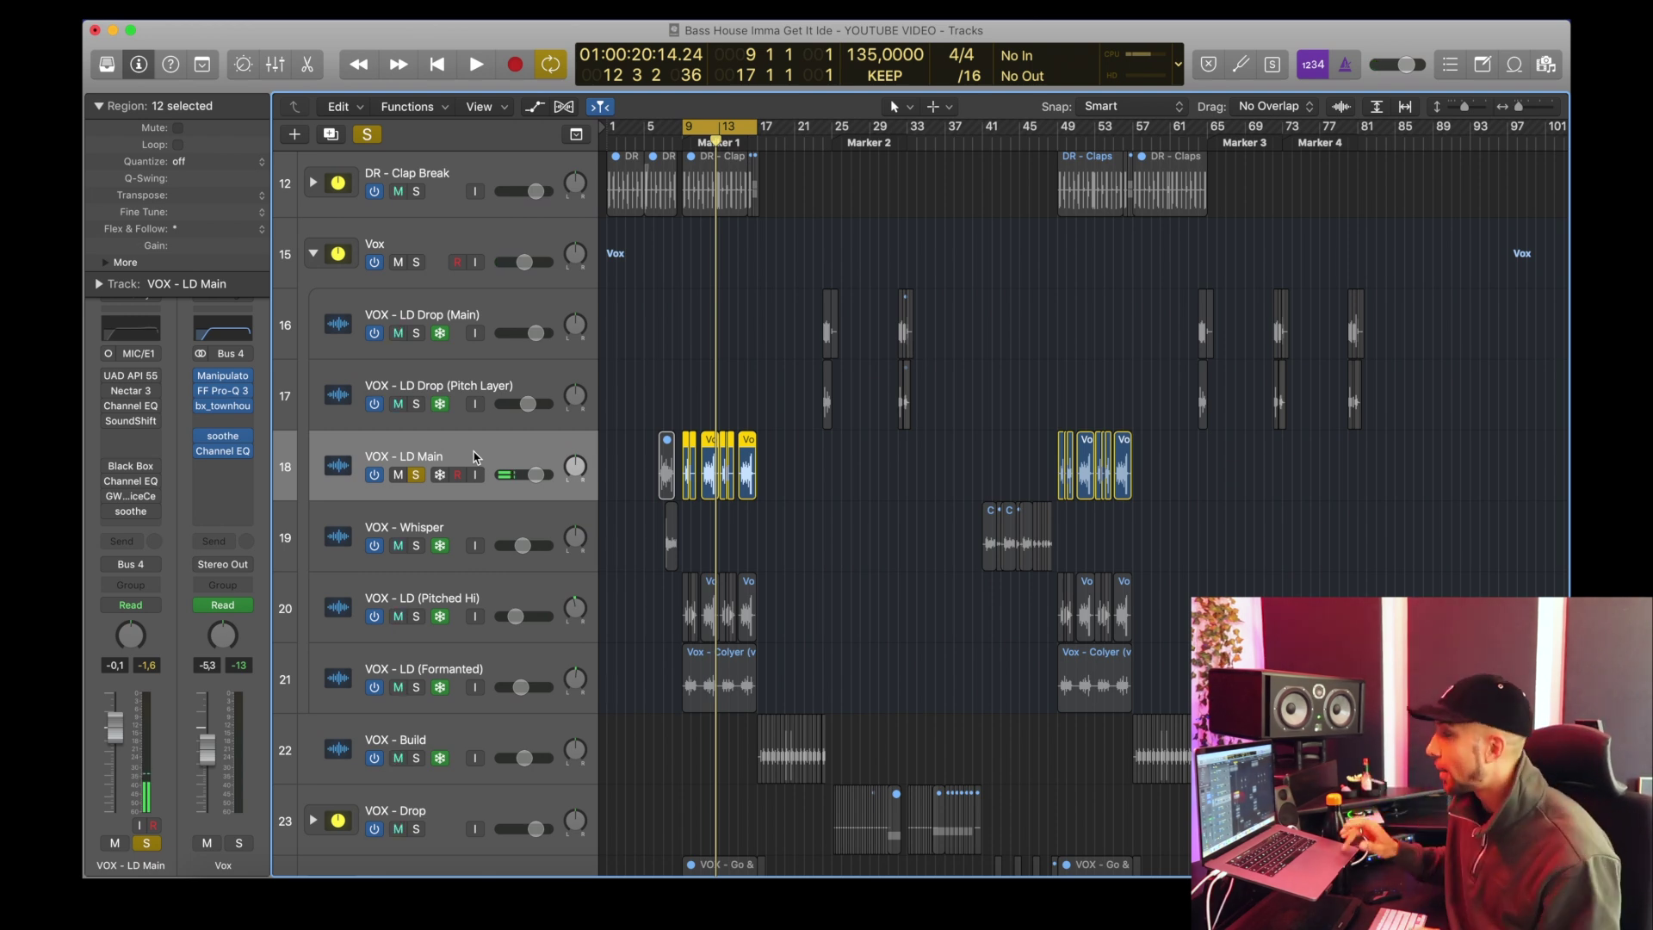
# Step: Enable and inspect the UAD API 550A EQ on VOX - LD Main, and open the track's Nectar 3 insert
pyautogui.click(131, 376)
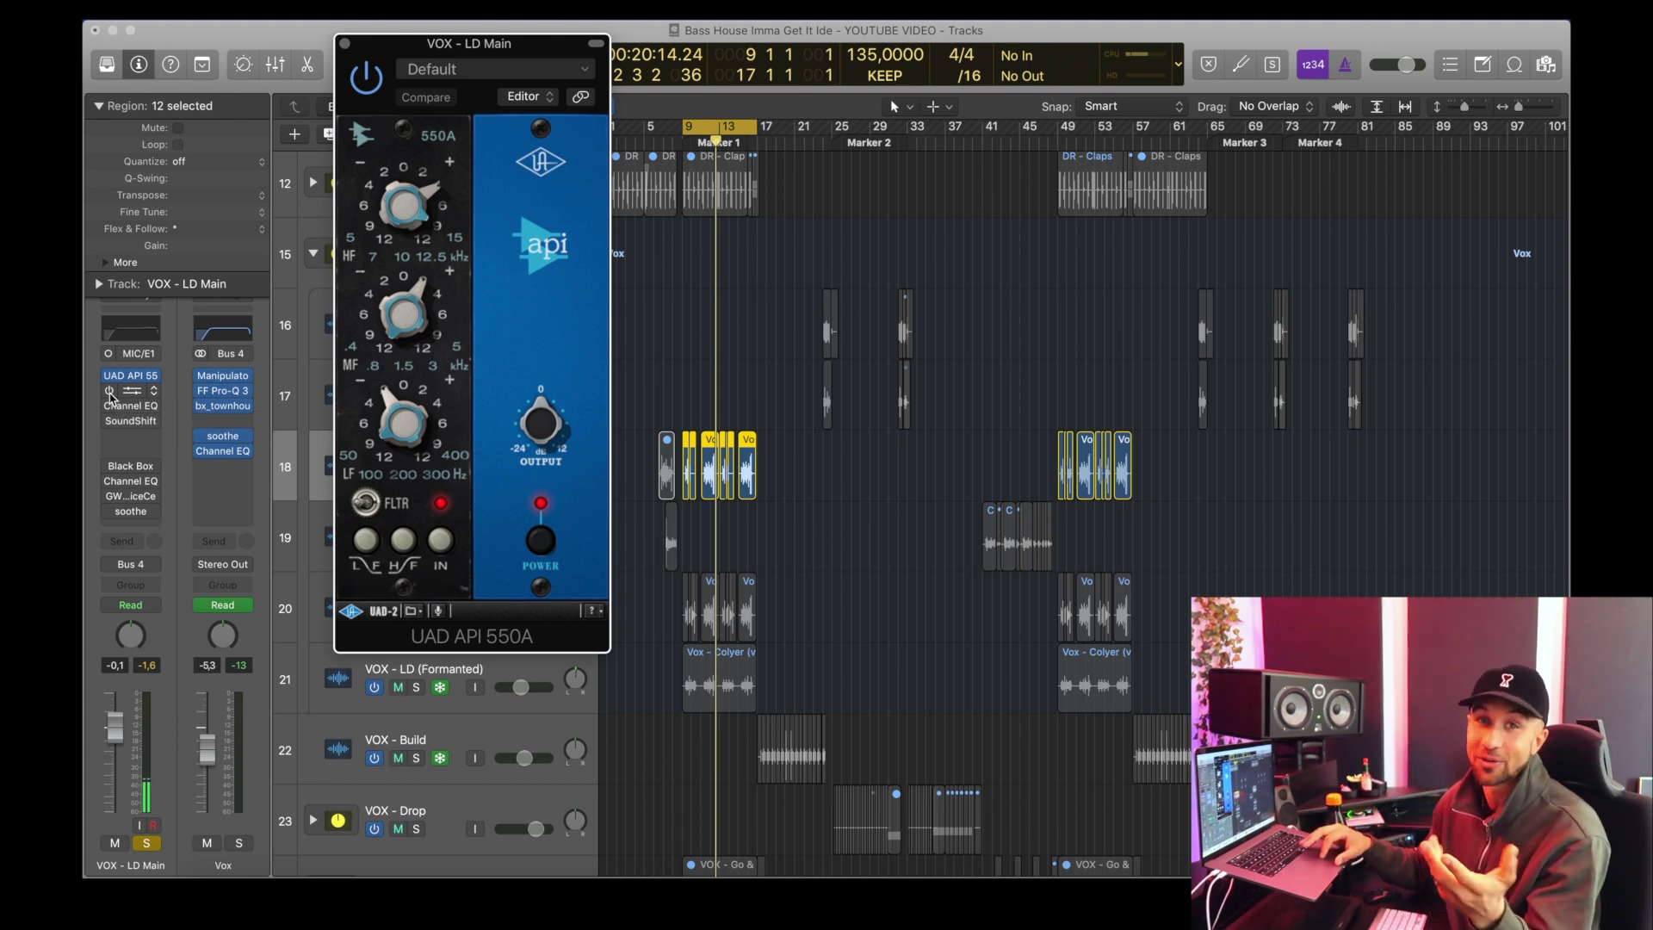
pyautogui.click(134, 393)
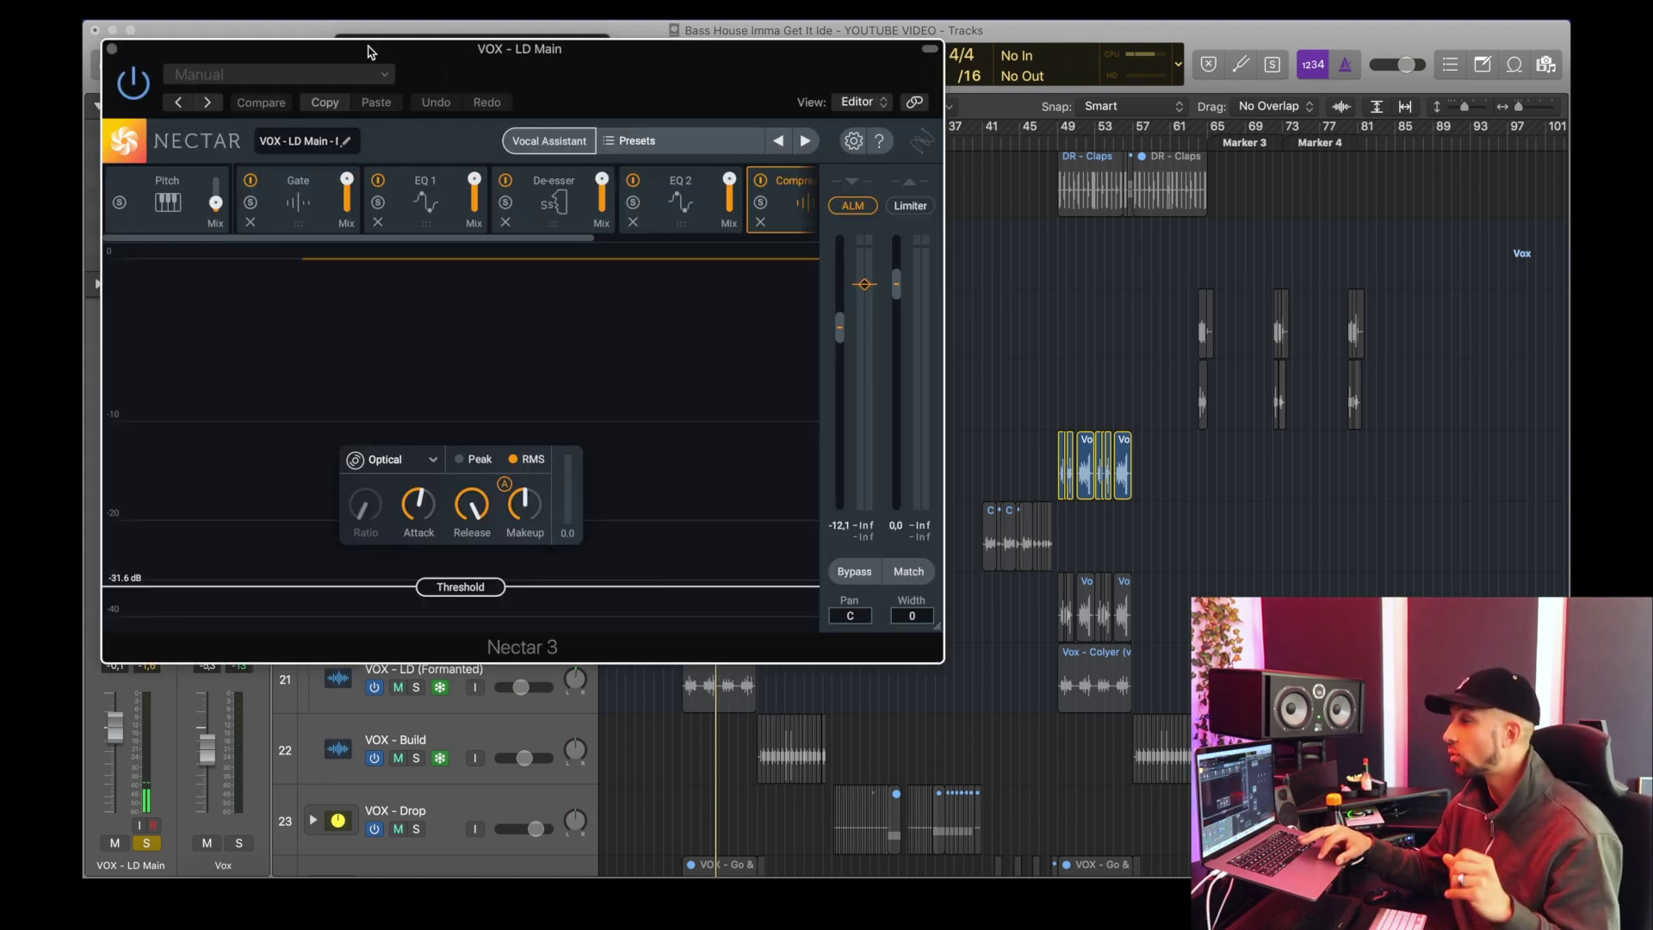
# Step: Inspect Nectar 3's module chain and optical compressor settings on VOX - LD Main, and close the plug-in
pyautogui.moveTo(369, 51); pyautogui.dragTo(370, 120)
pyautogui.click(371, 52)
pyautogui.click(539, 121)
pyautogui.moveTo(539, 120); pyautogui.dragTo(775, 115)
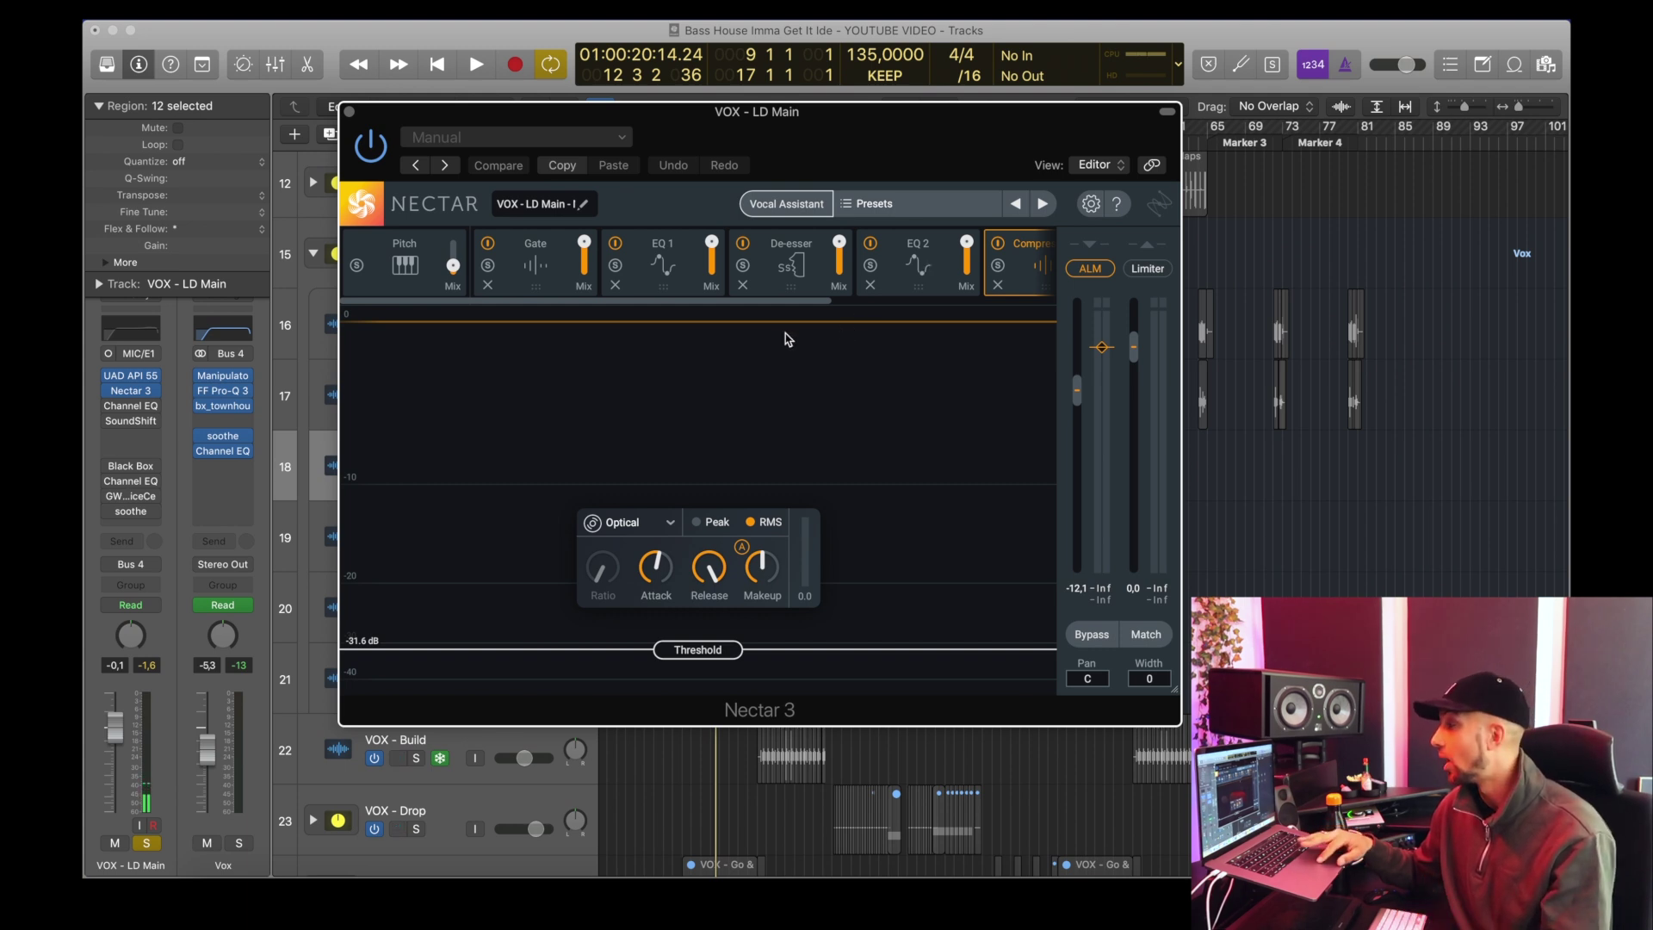
pyautogui.moveTo(787, 307); pyautogui.dragTo(658, 318)
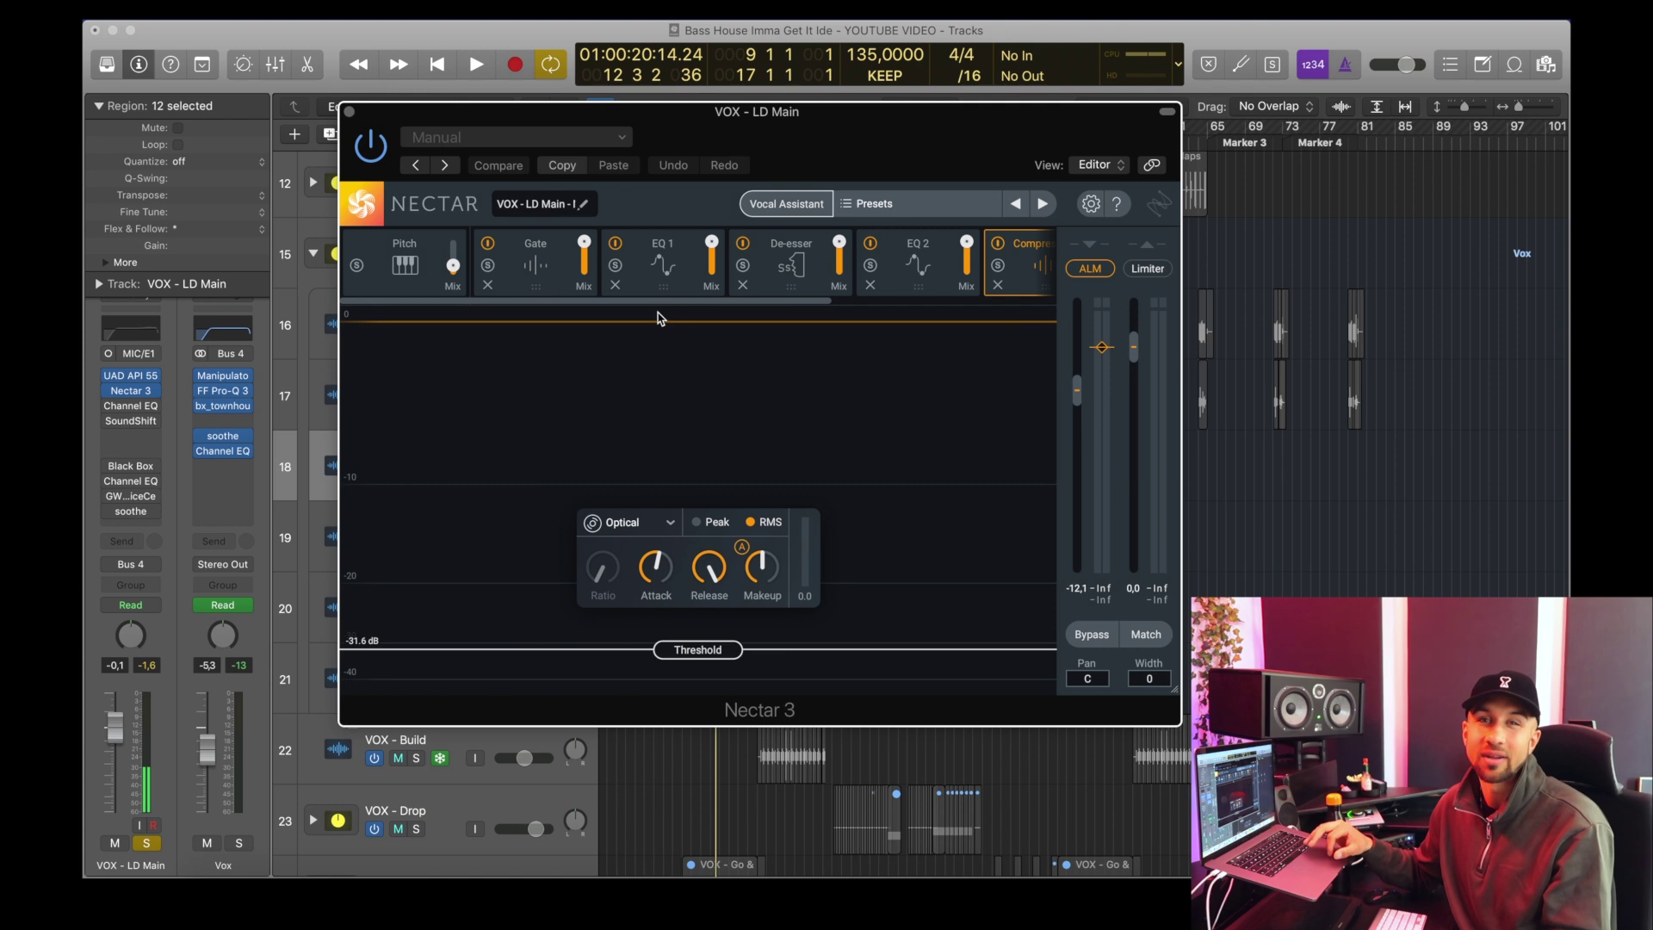
pyautogui.click(349, 113)
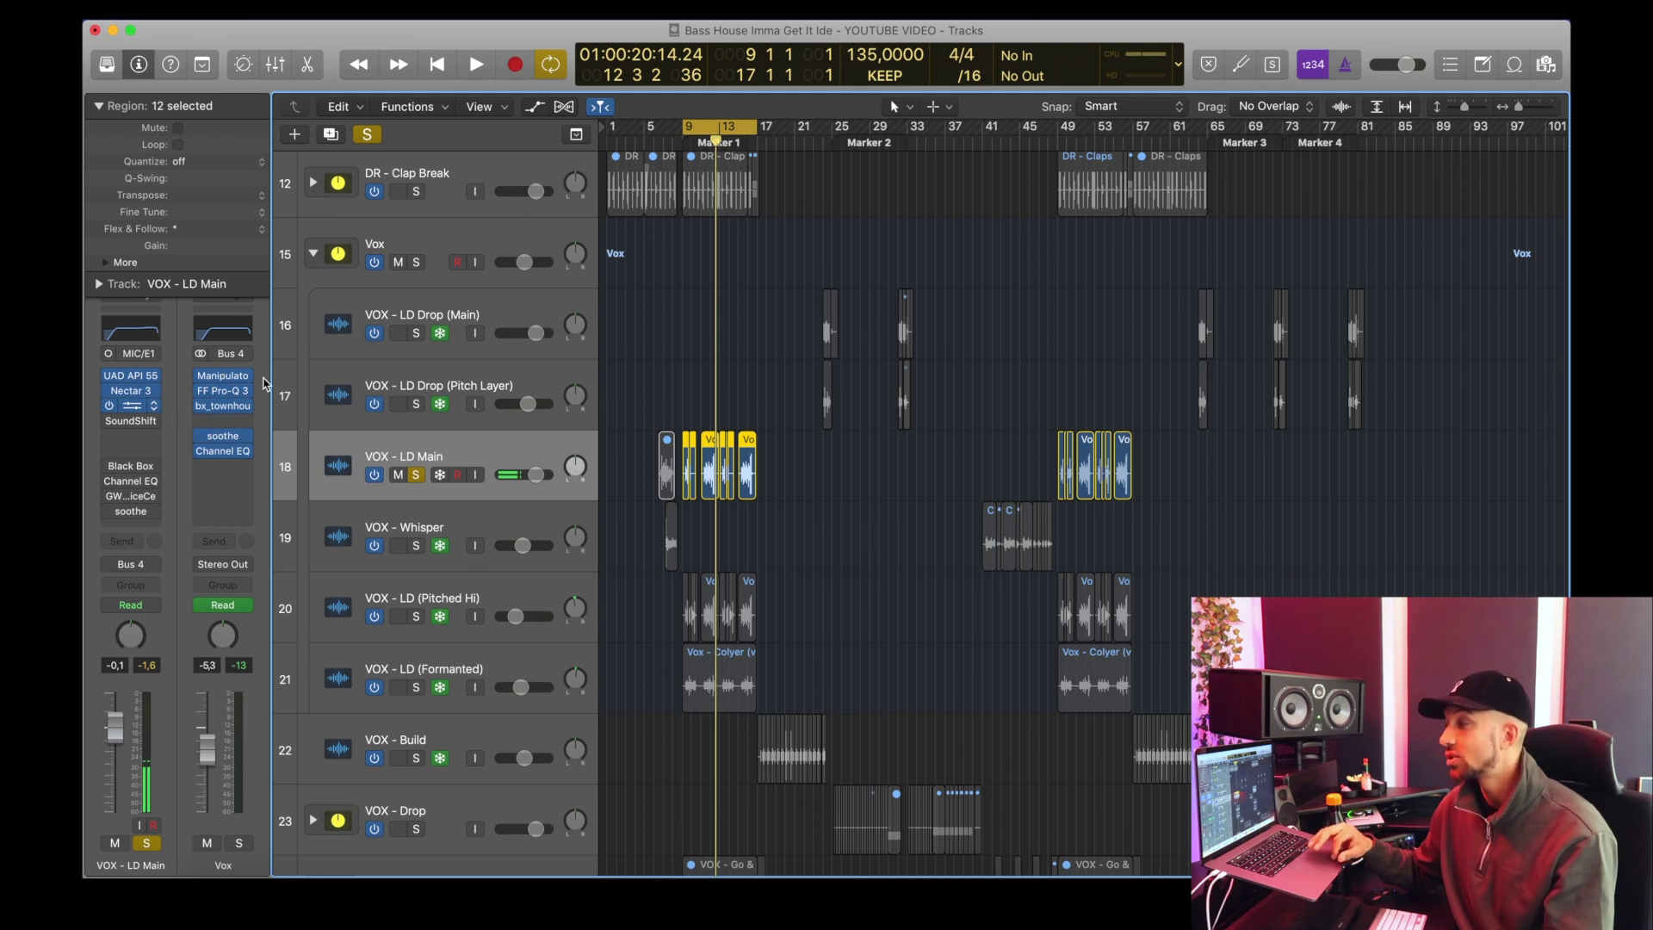
# Step: Enable the first Channel EQ and SoundShifter Pitch inserts on VOX - LD Main and inspect their settings
pyautogui.press('v')
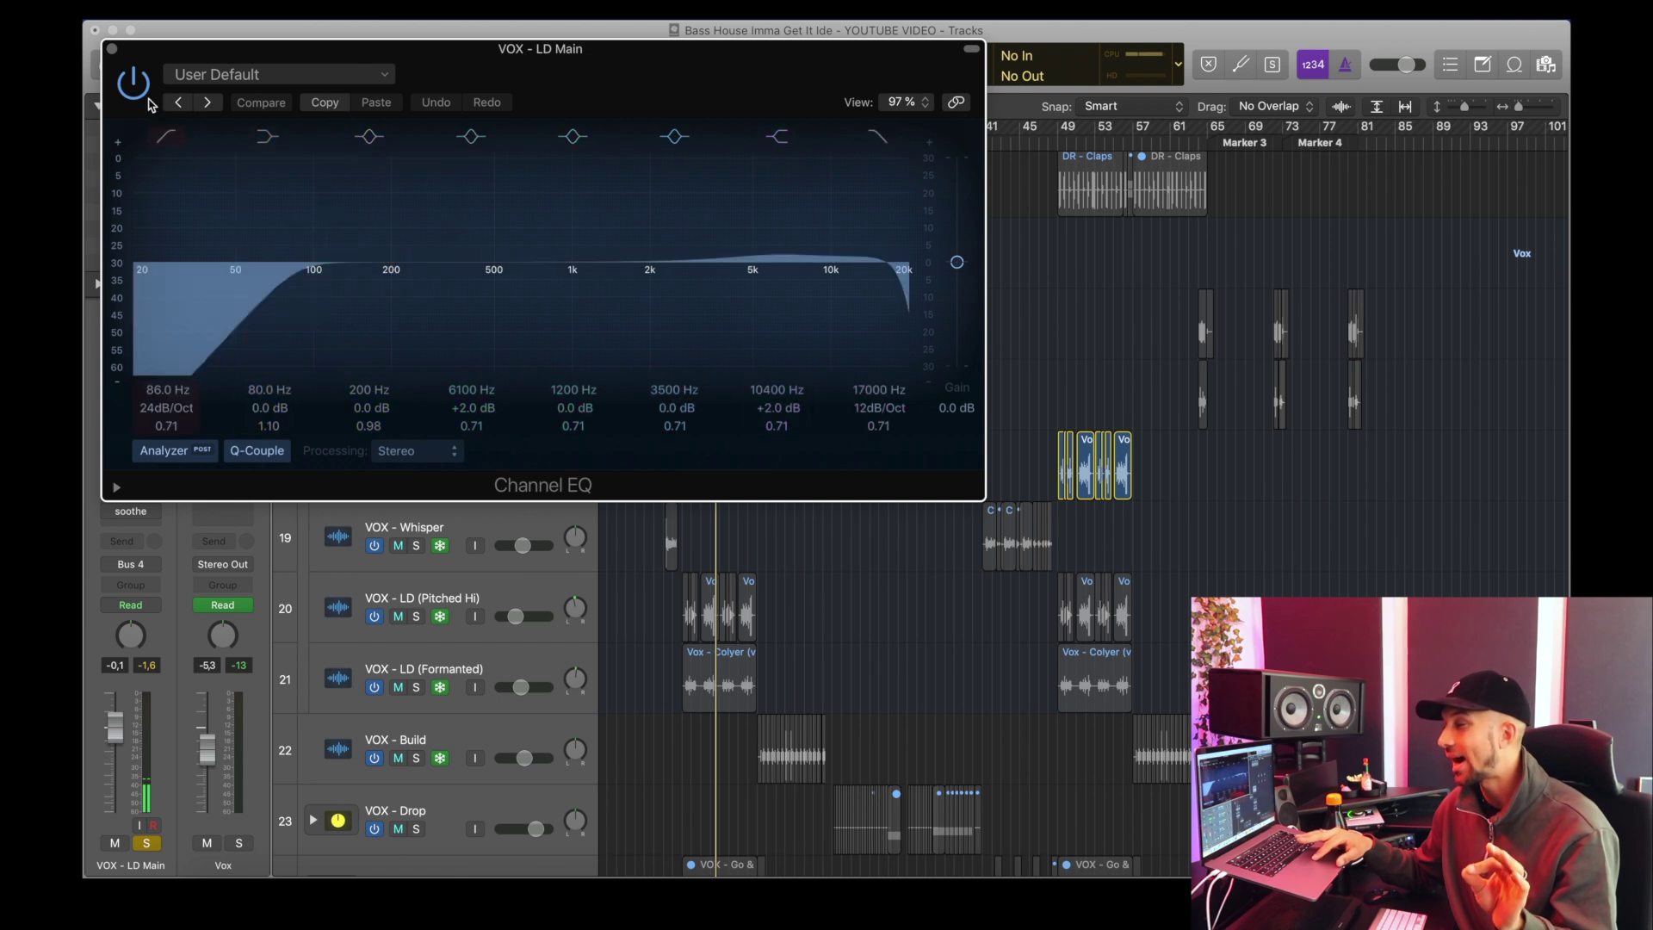
pyautogui.click(112, 48)
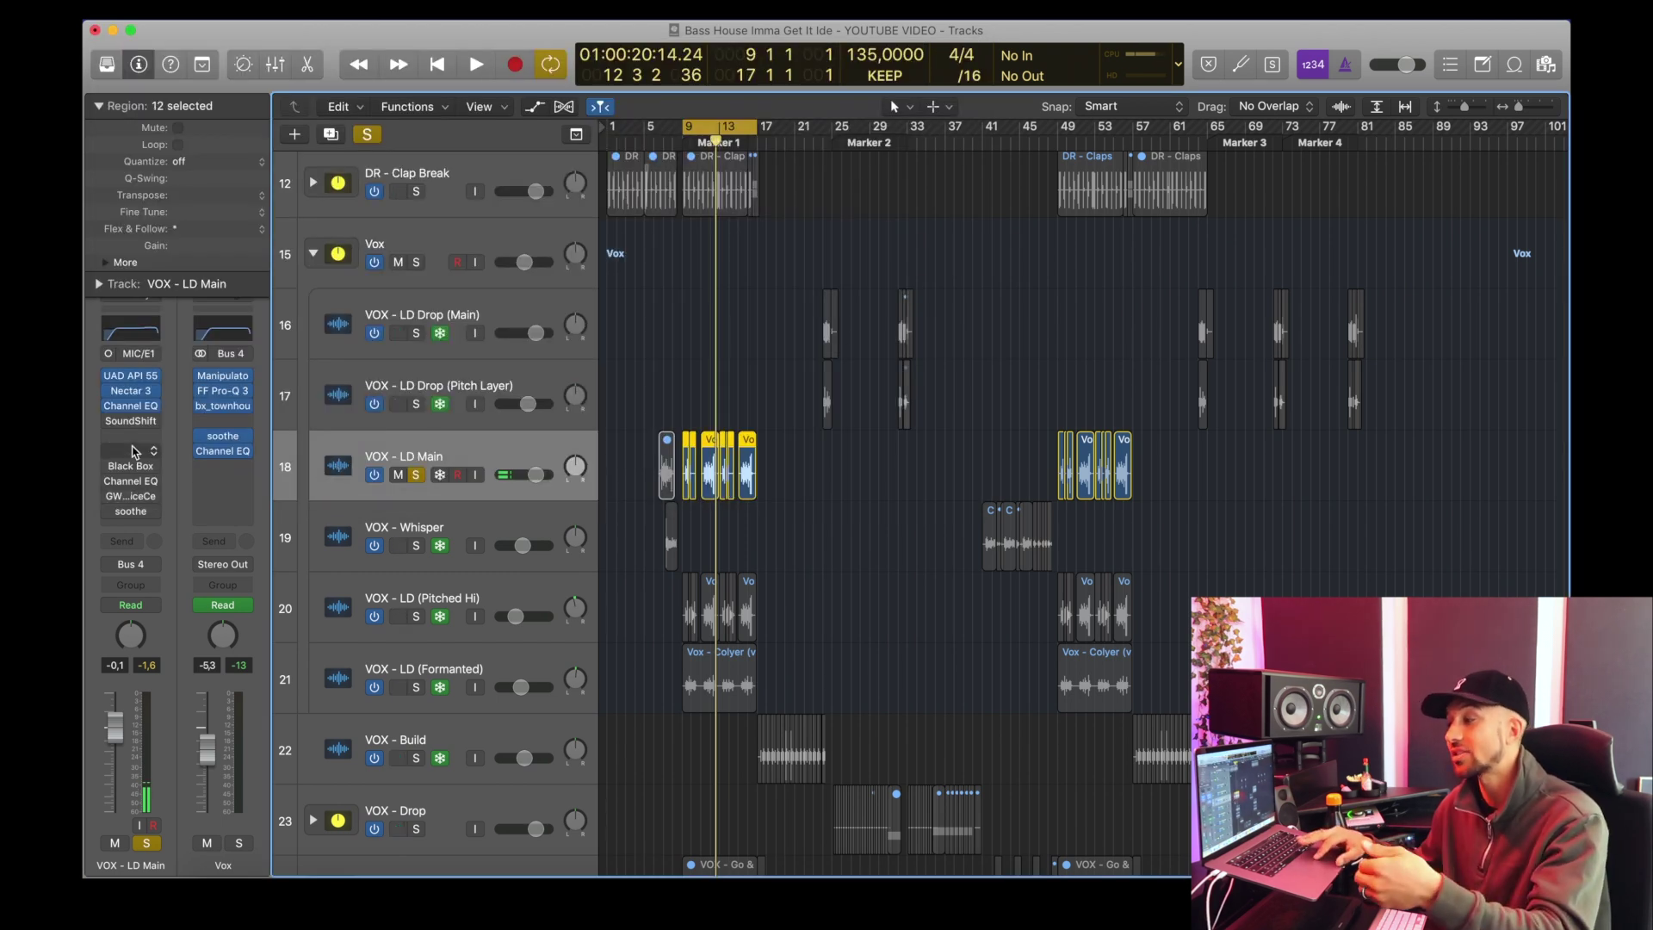
pyautogui.click(130, 420)
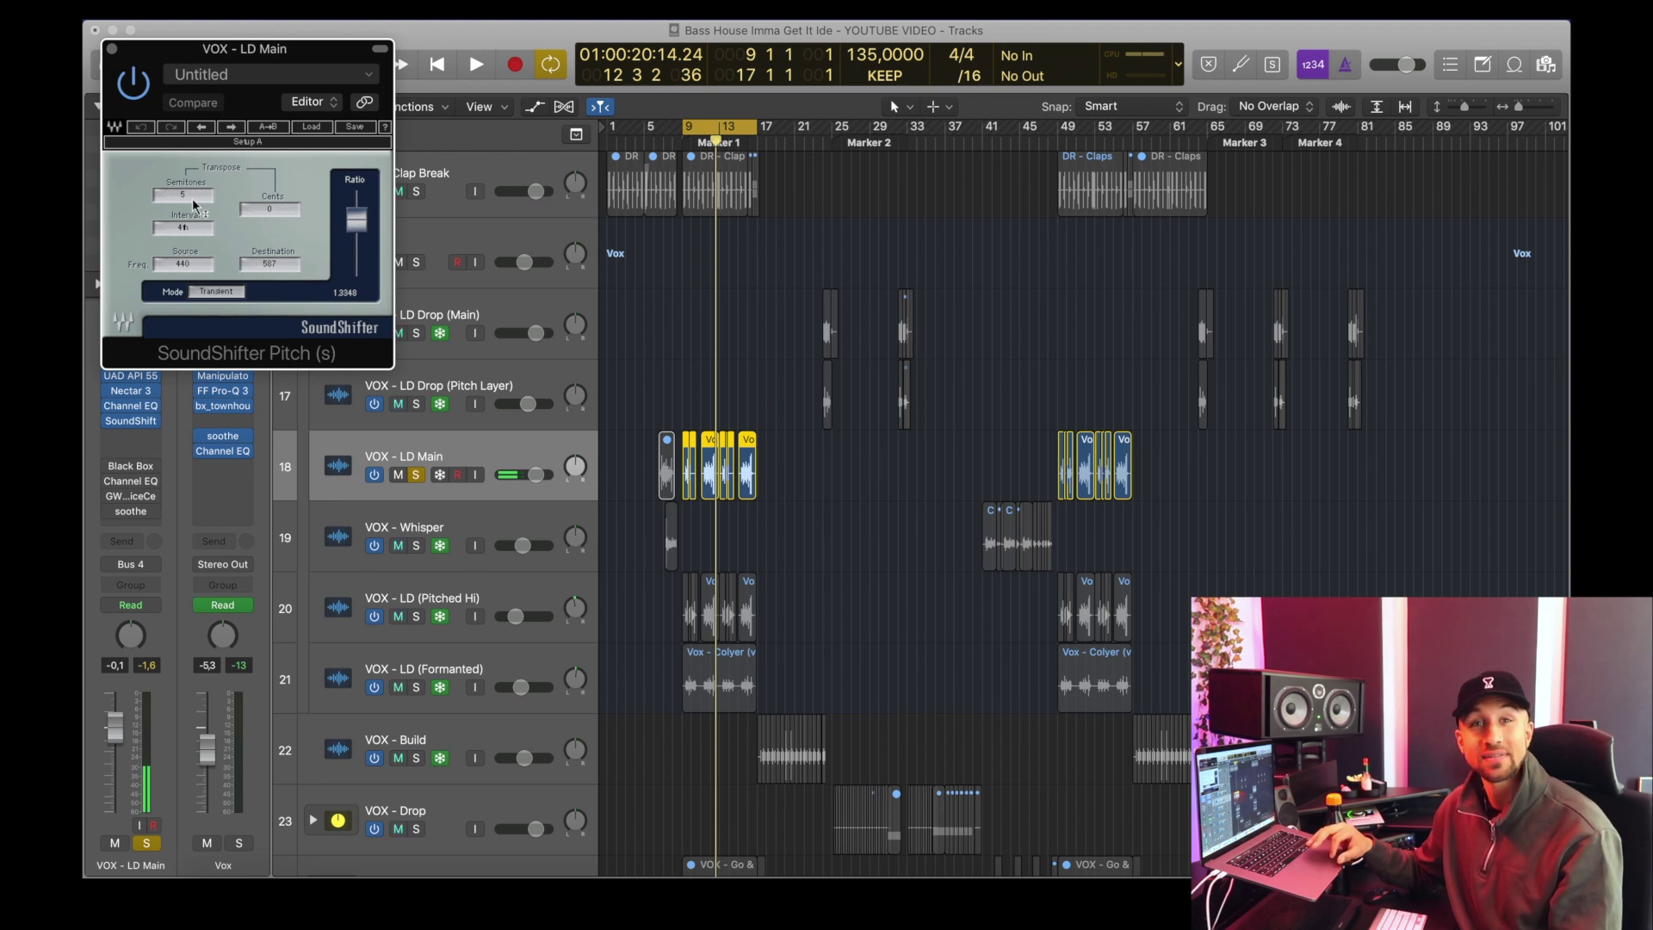
pyautogui.click(111, 48)
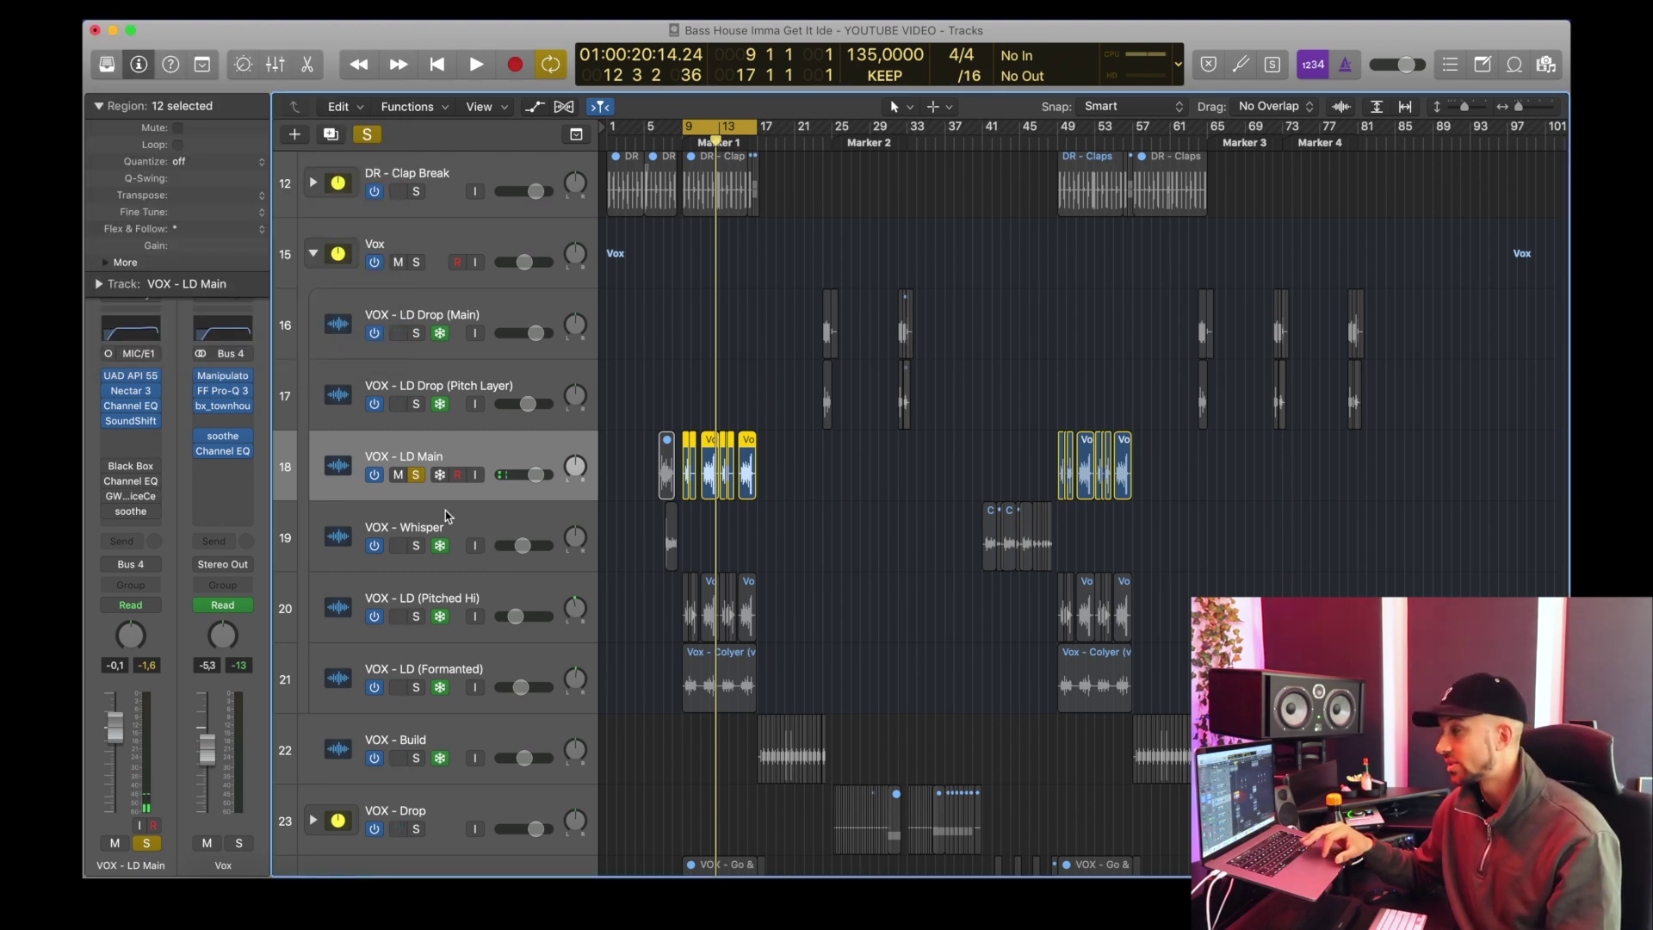
# Step: Enable the Black Box HG-2 insert on VOX - LD Main and examine its saturation frequency setting
pyautogui.moveTo(109, 470)
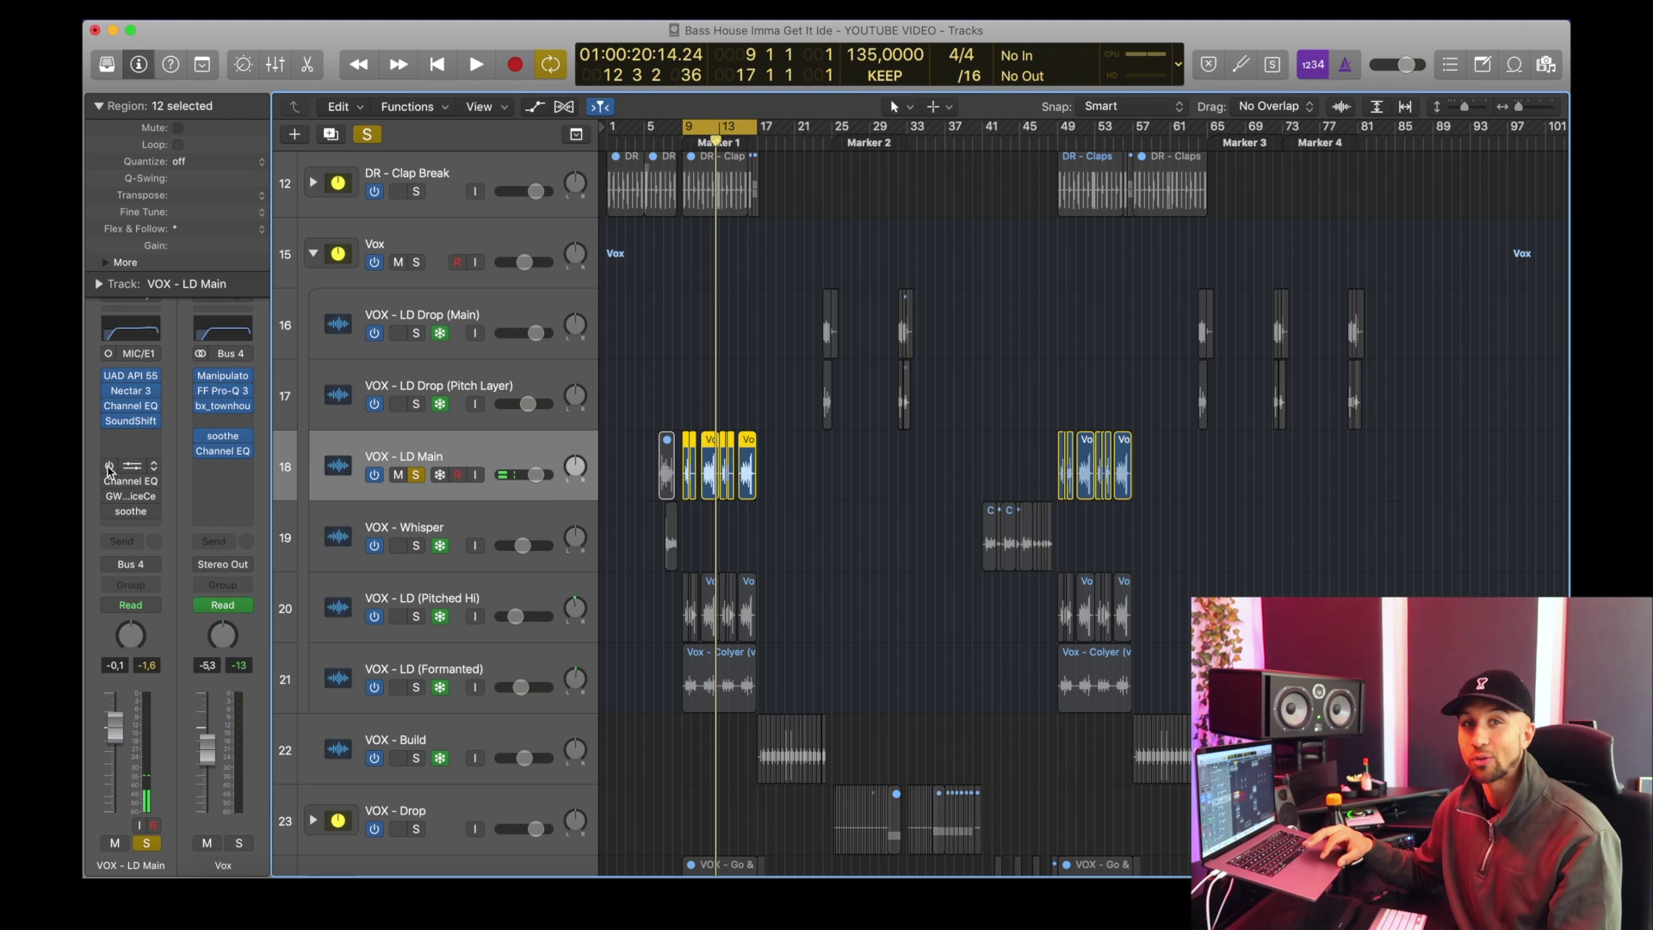
pyautogui.click(110, 466)
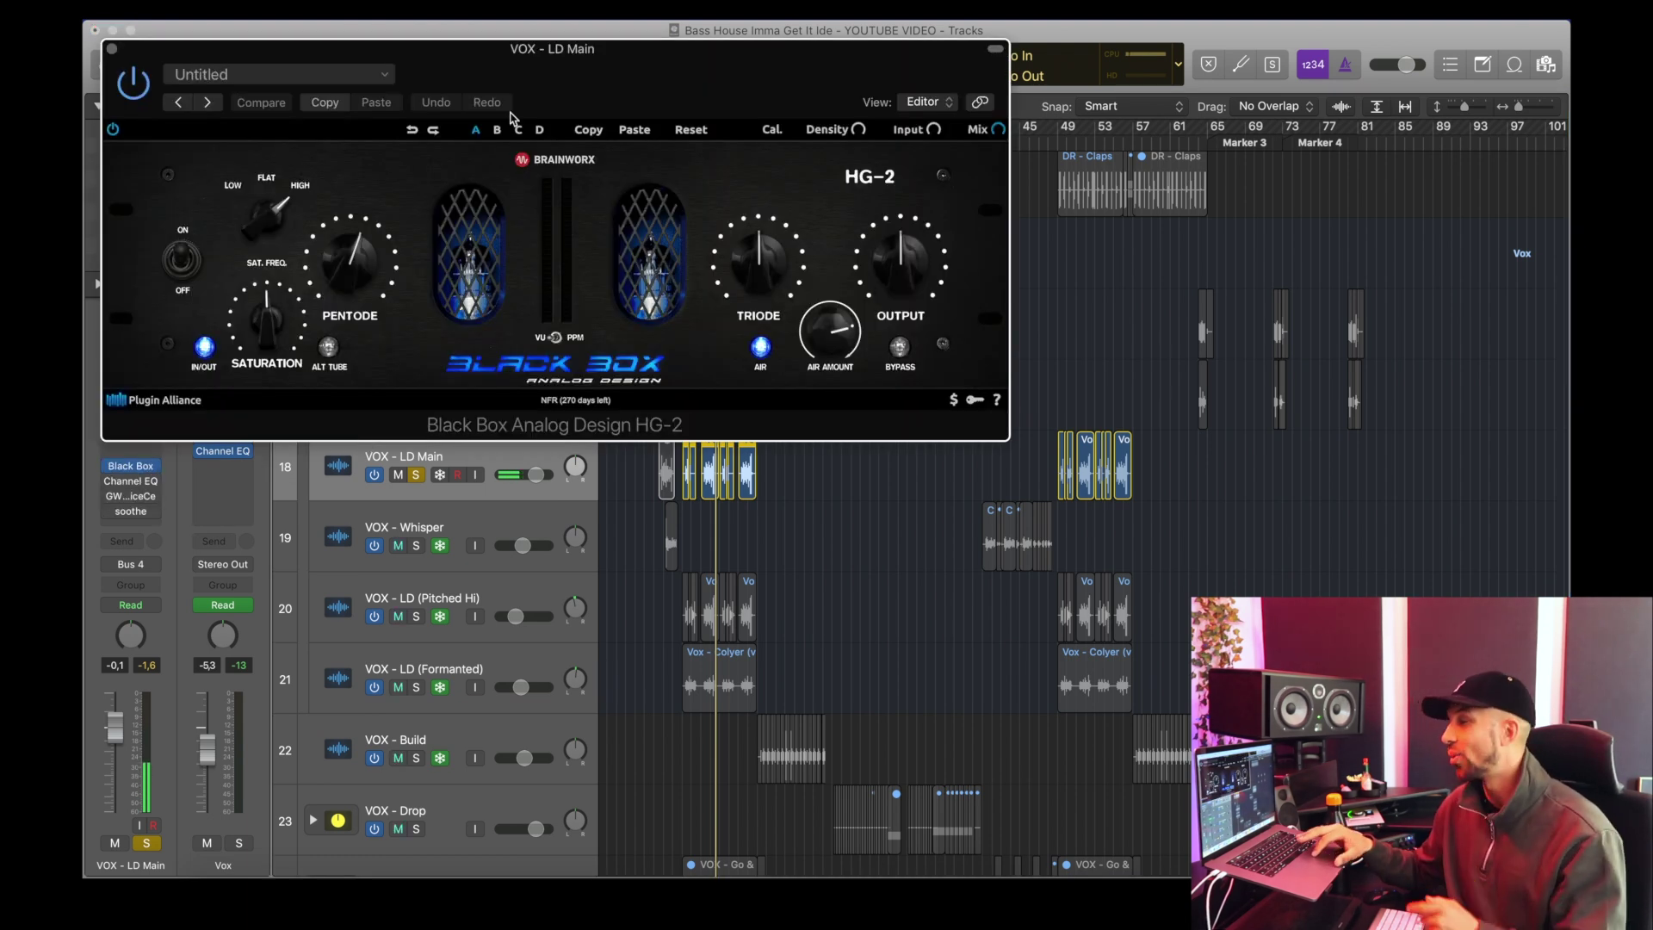
pyautogui.moveTo(565, 66); pyautogui.dragTo(1056, 348)
pyautogui.click(762, 489)
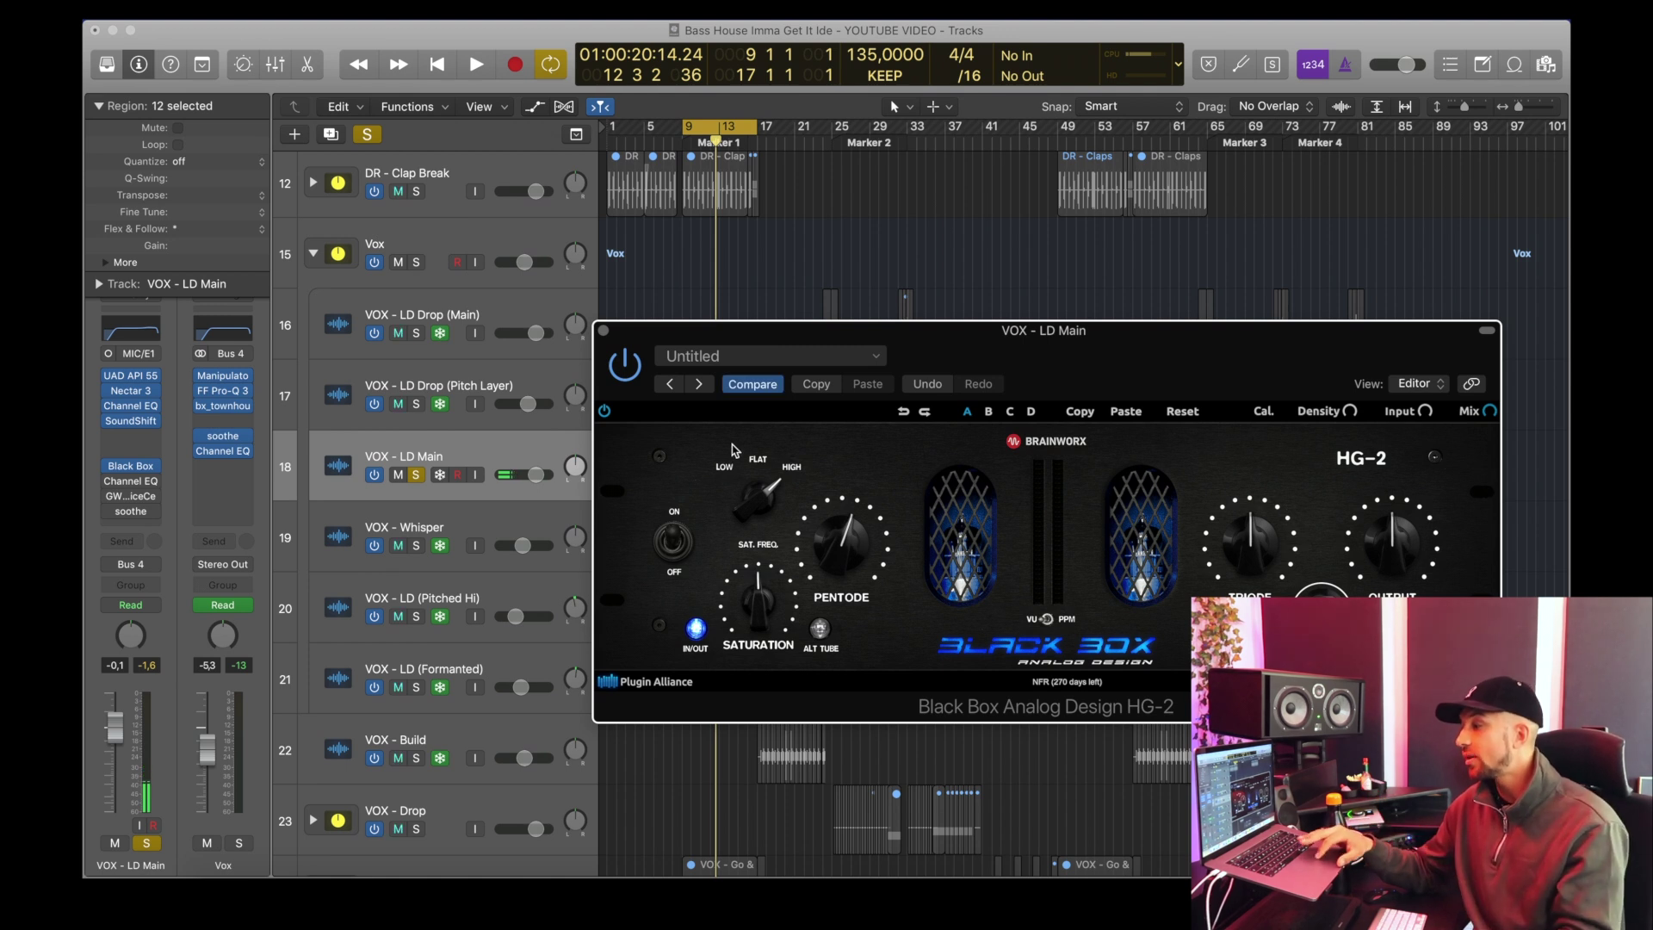
# Step: Audition the soloed vocal from bar 9 with Black Box HG-2 bypassed, and again with it active
pyautogui.click(604, 411)
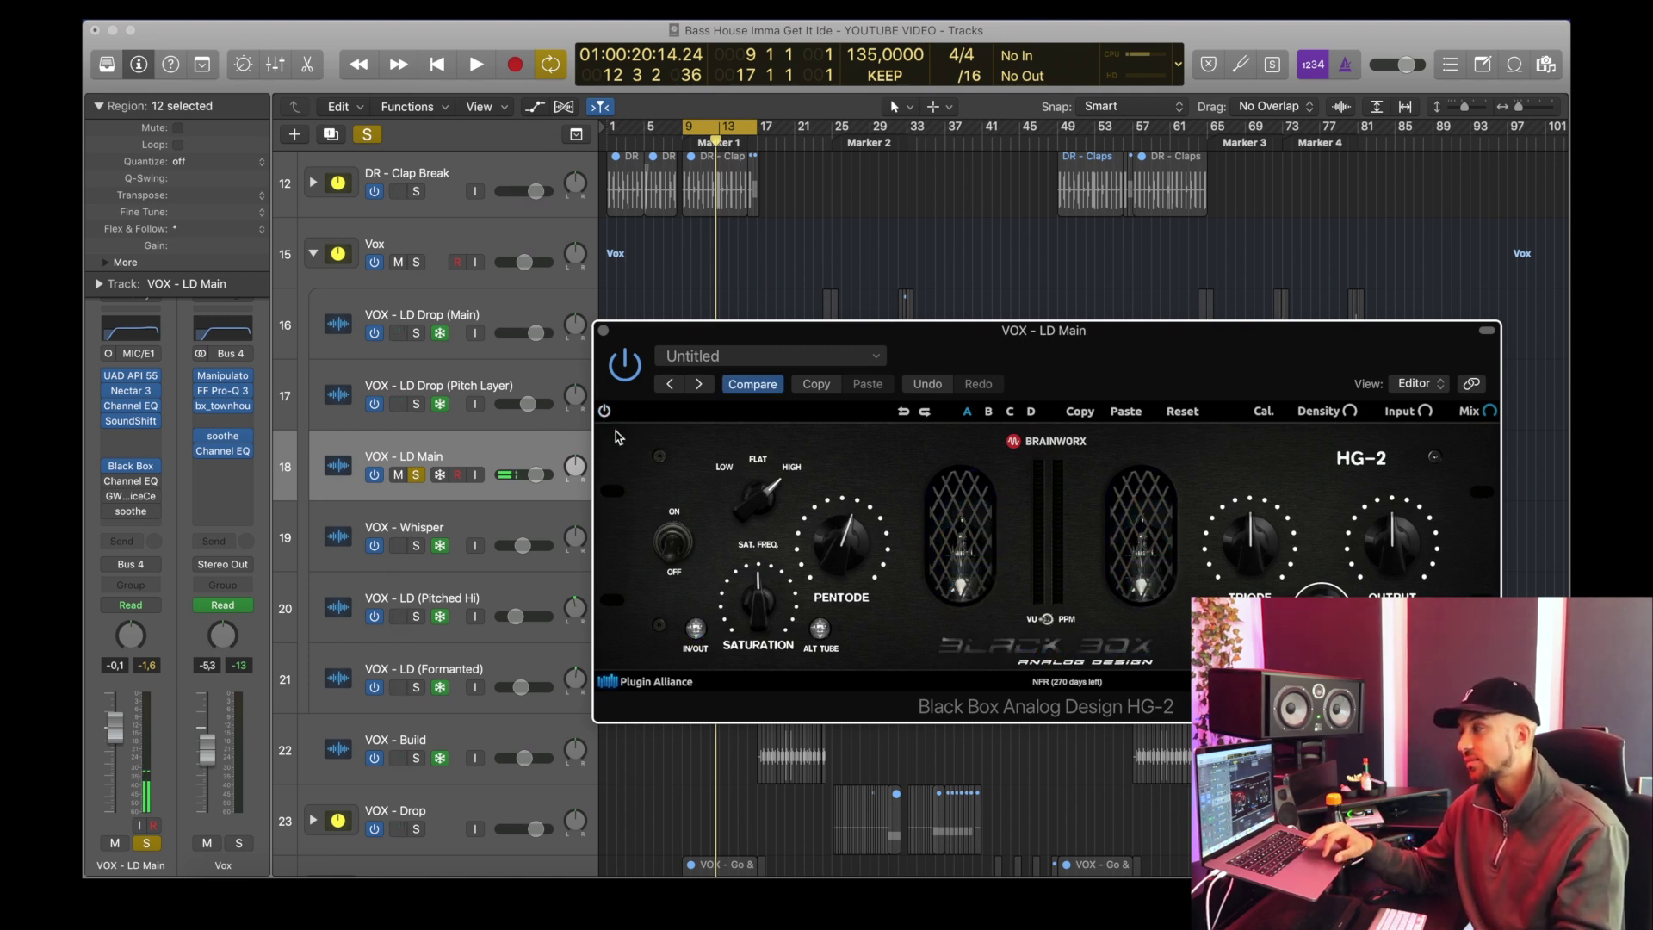
pyautogui.press('space')
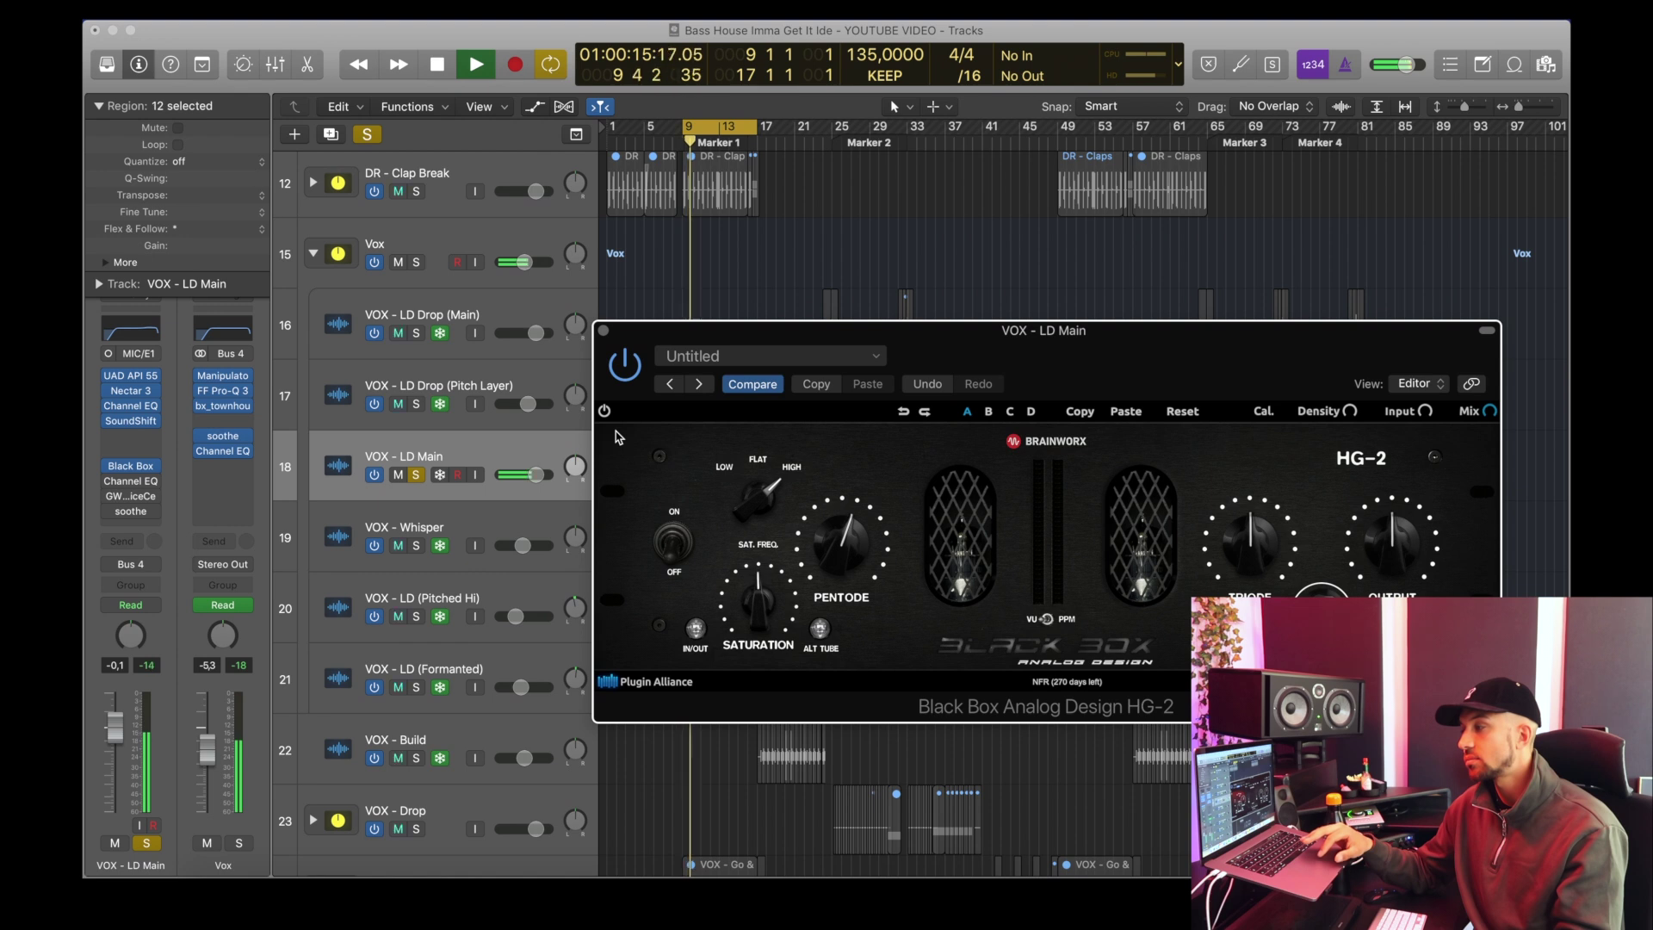
pyautogui.press('space')
pyautogui.click(605, 410)
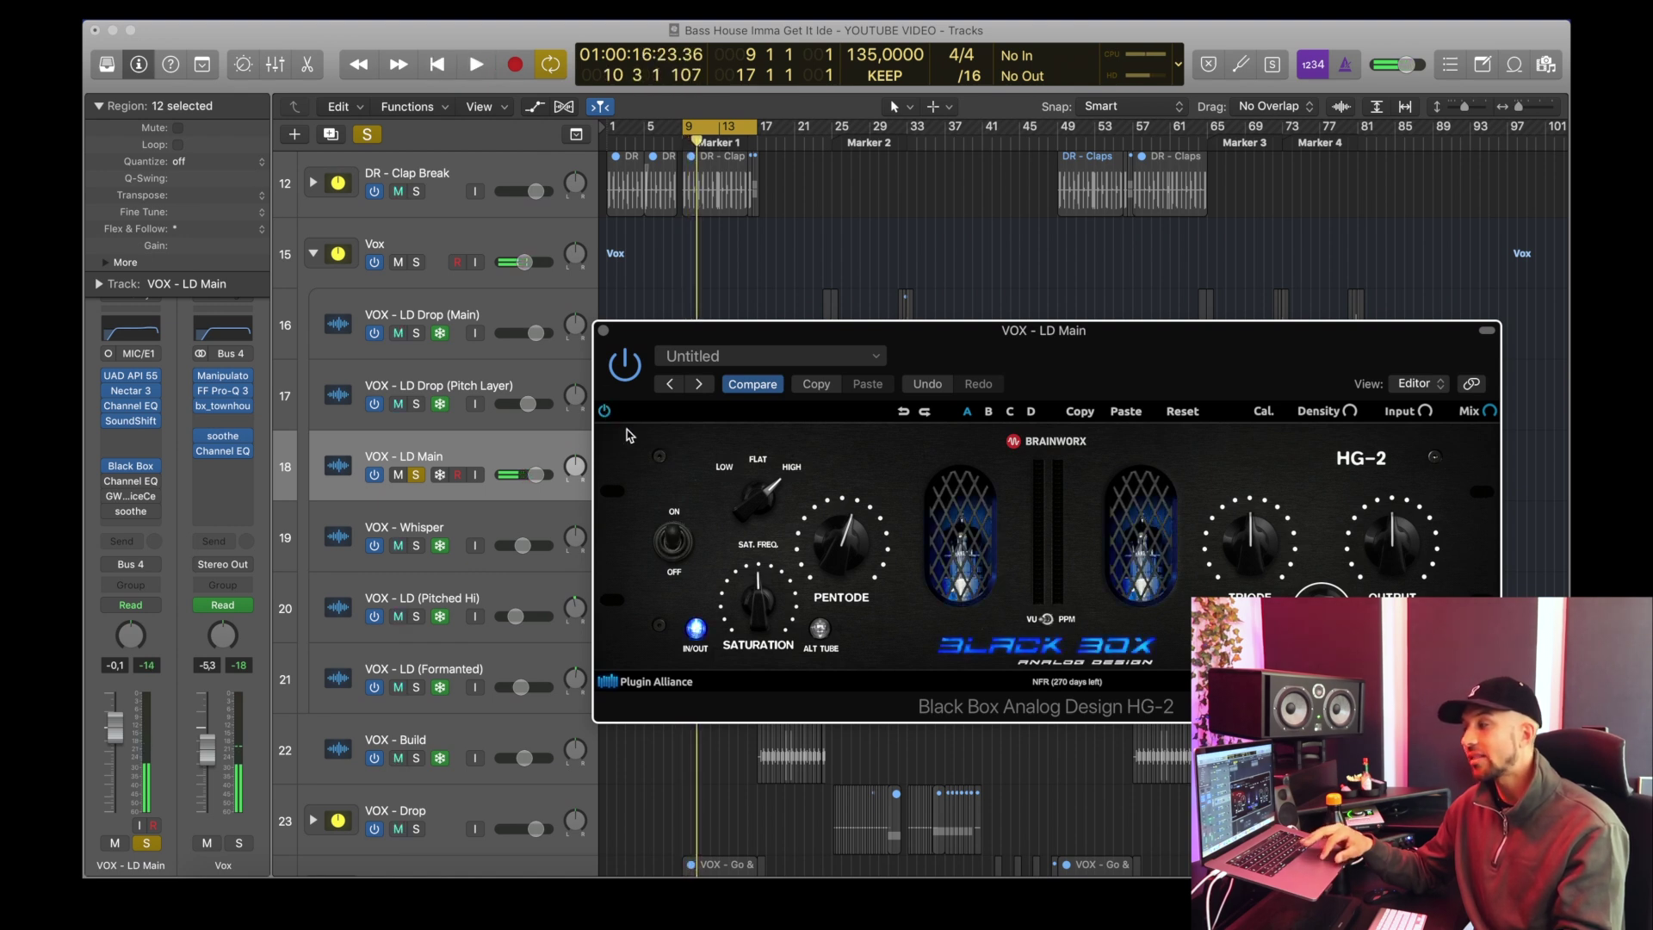
pyautogui.press('space')
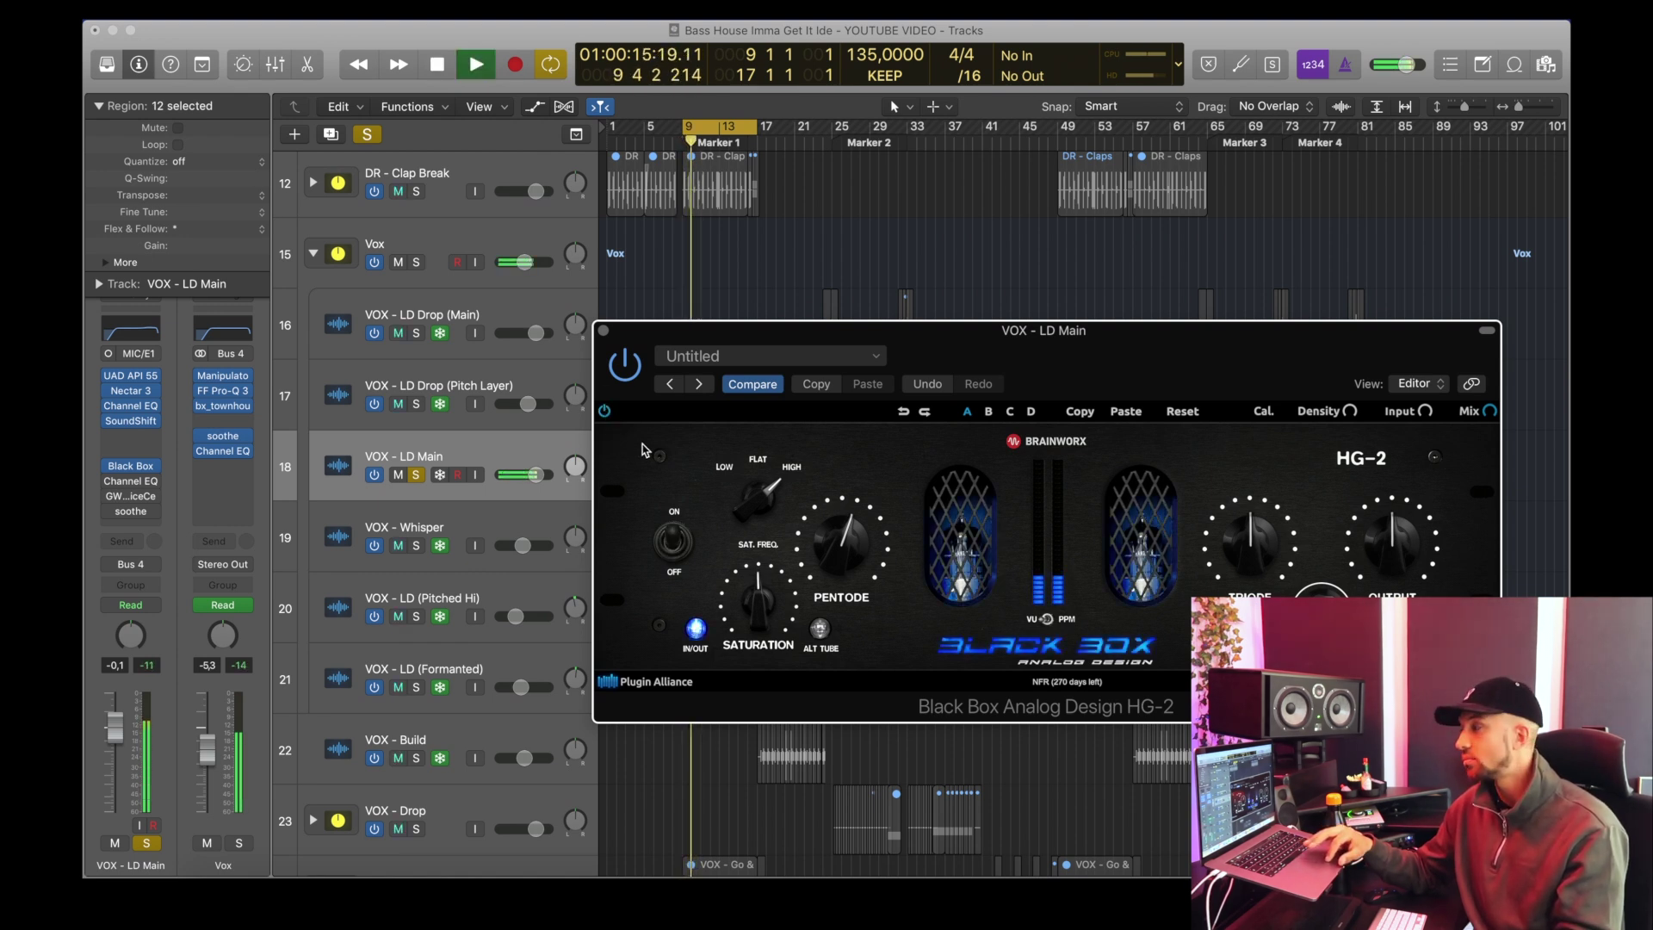
pyautogui.press('space')
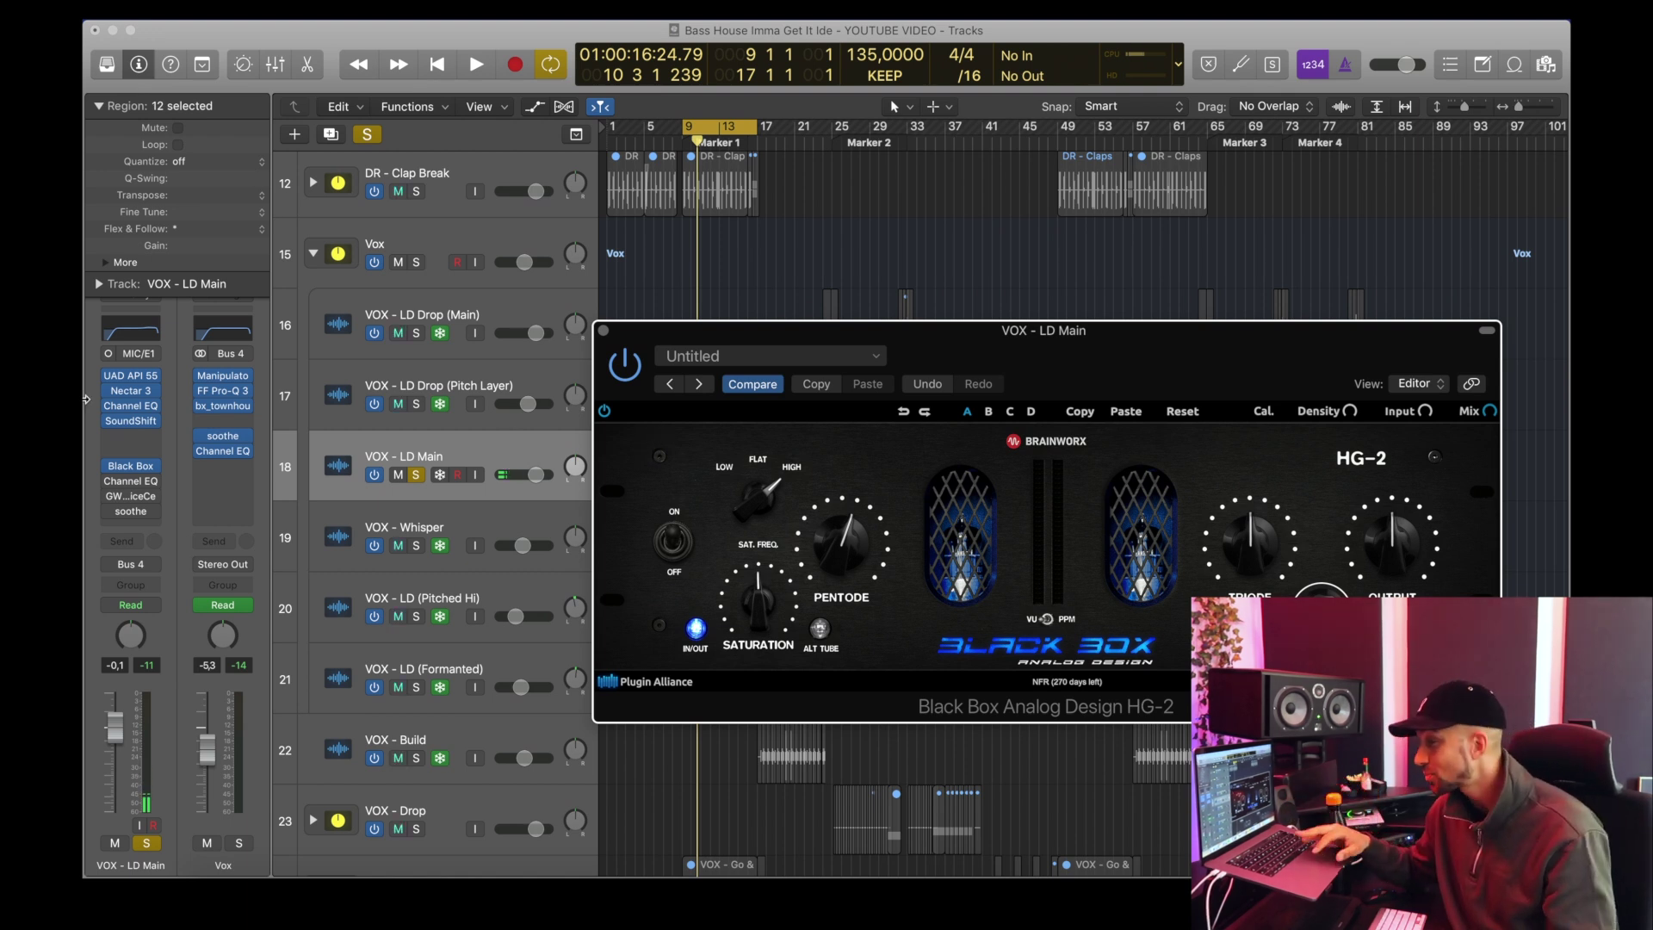
# Step: Enable the Channel EQ following Black Box on VOX - LD Main and inspect its low-cut and high-cut curve
pyautogui.click(108, 484)
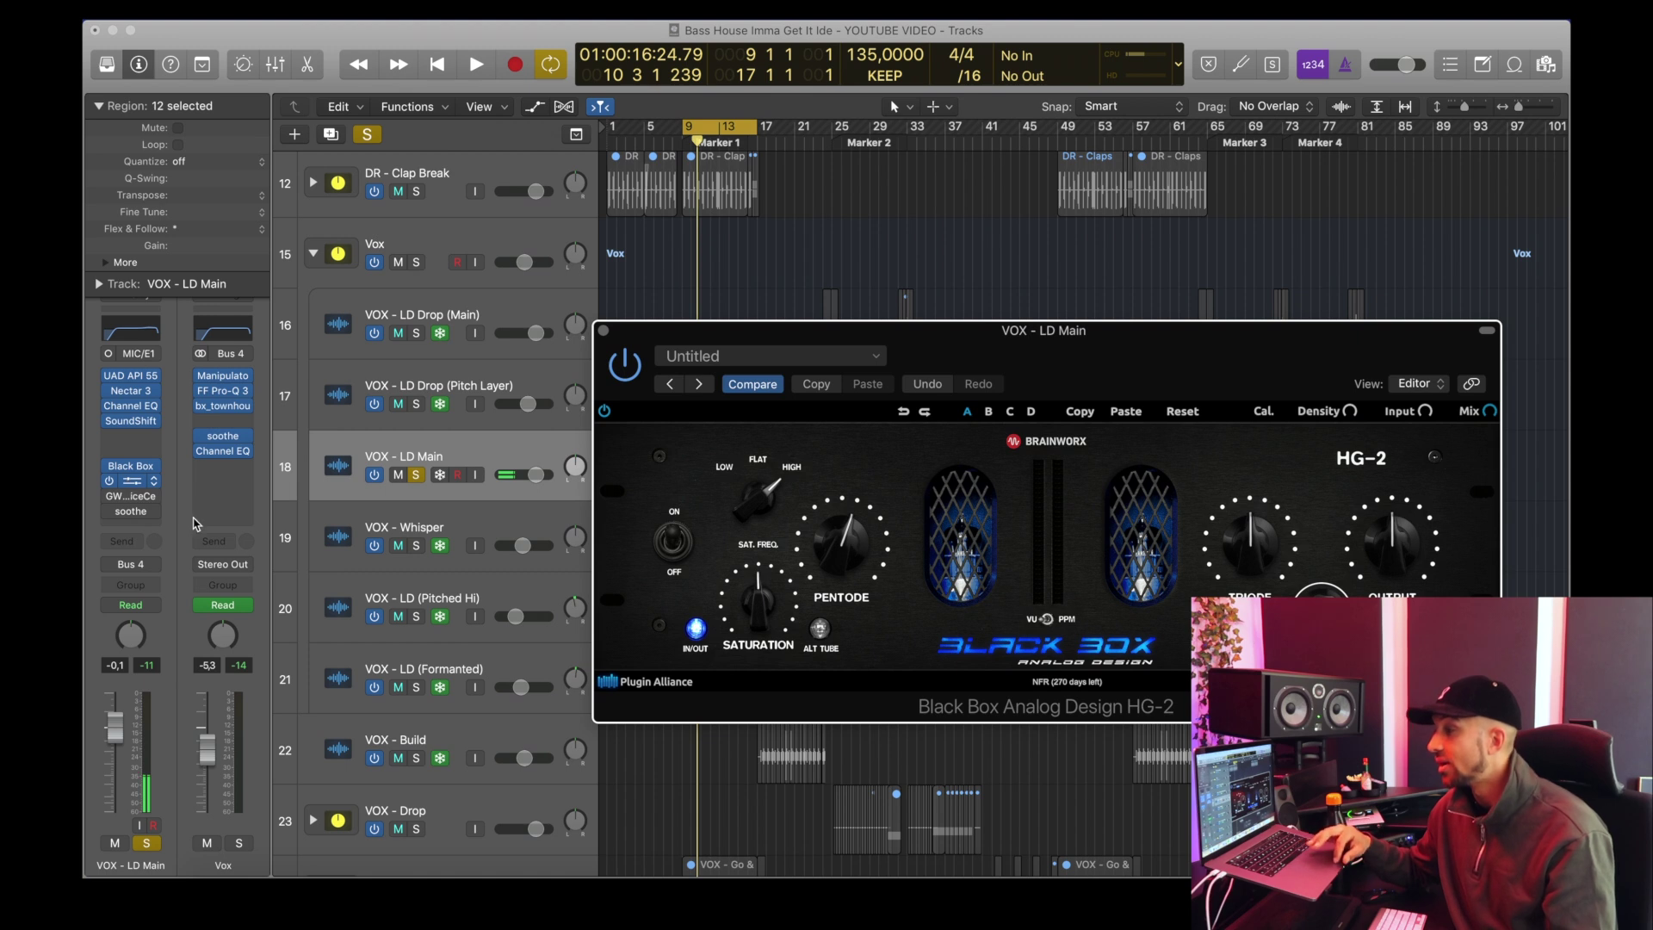
pyautogui.click(131, 480)
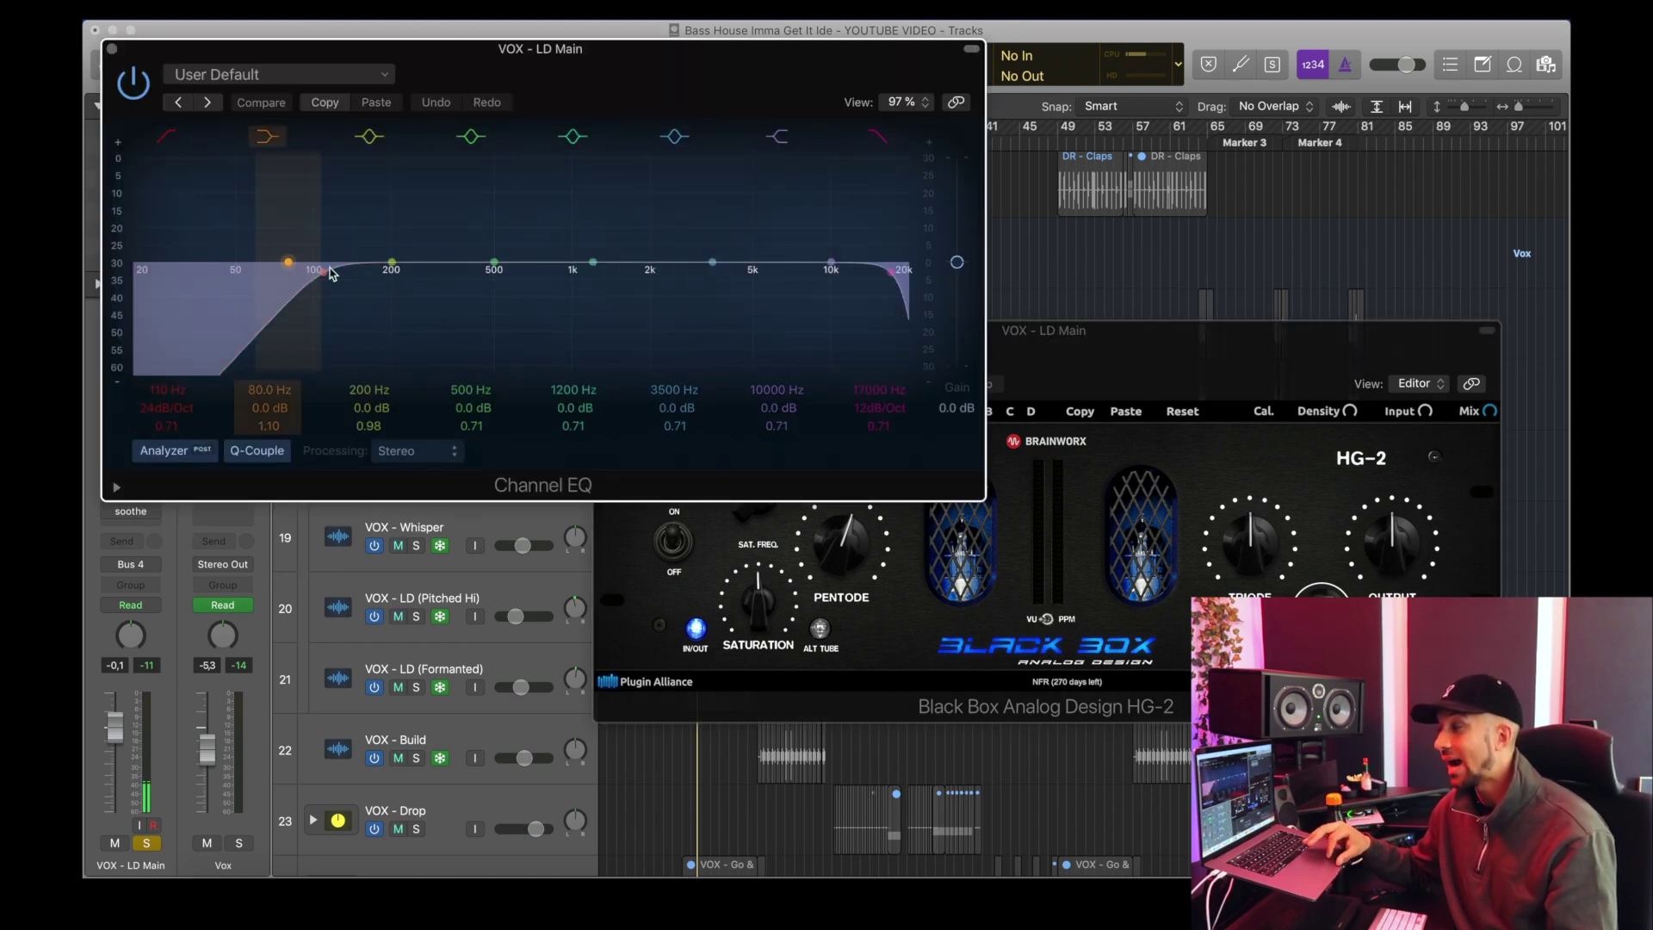
pyautogui.click(111, 49)
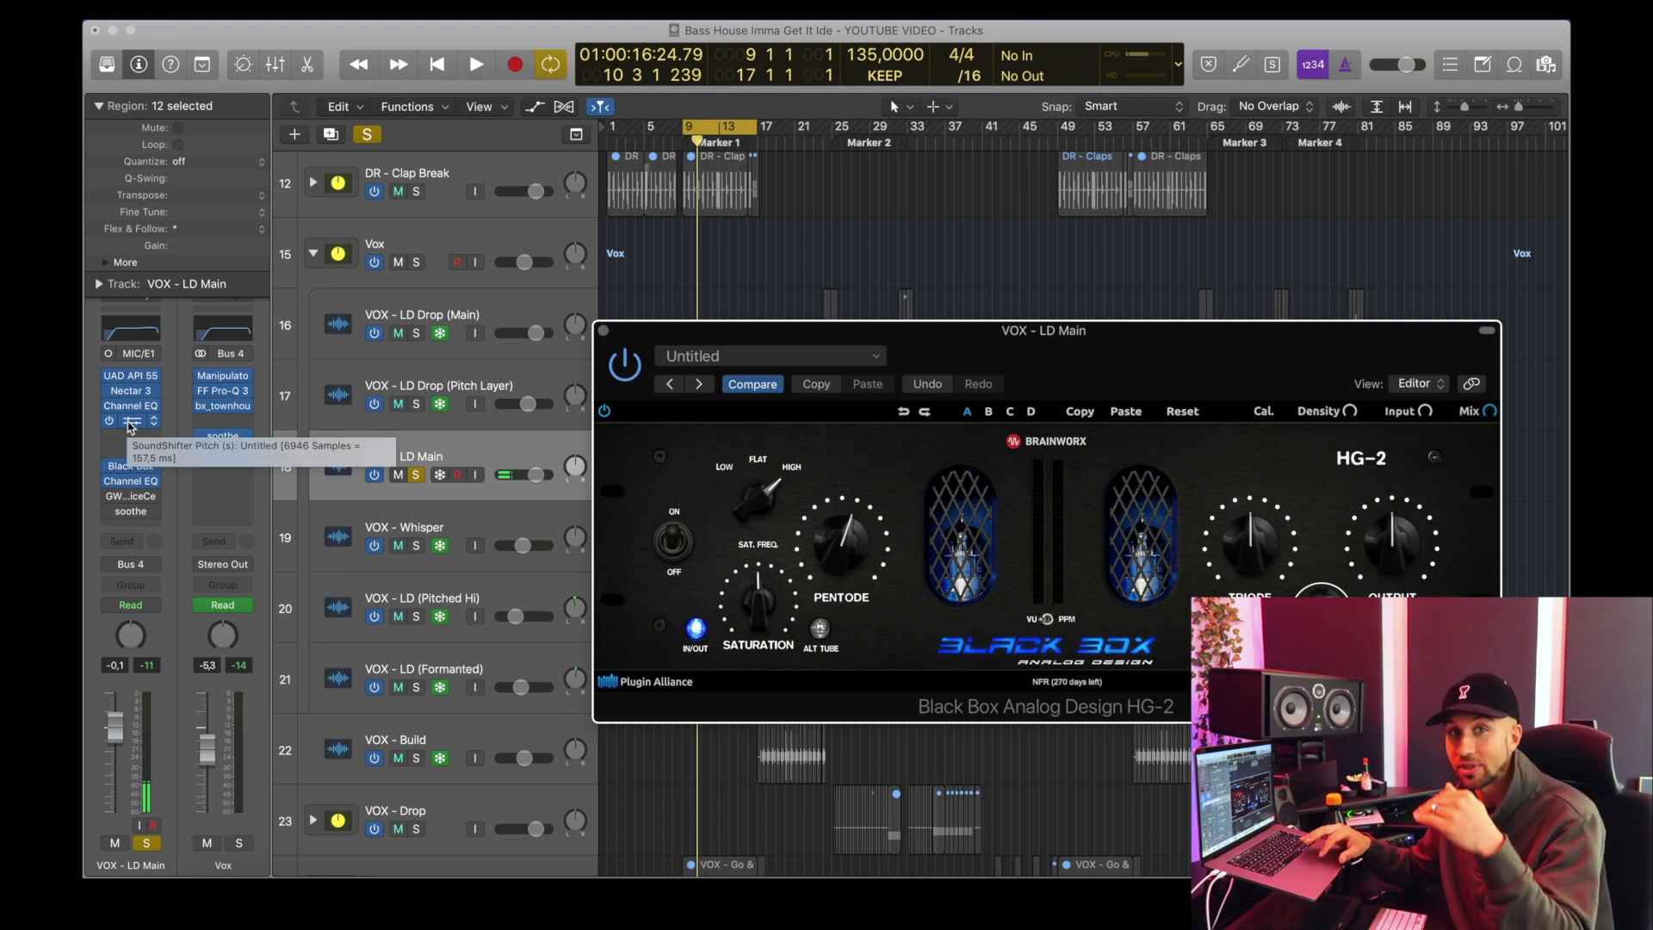
# Step: Enable GW VoiceCentric on VOX - LD Main, inspect its delay and intensity settings, and close it along with Black Box
pyautogui.click(133, 502)
pyautogui.click(134, 502)
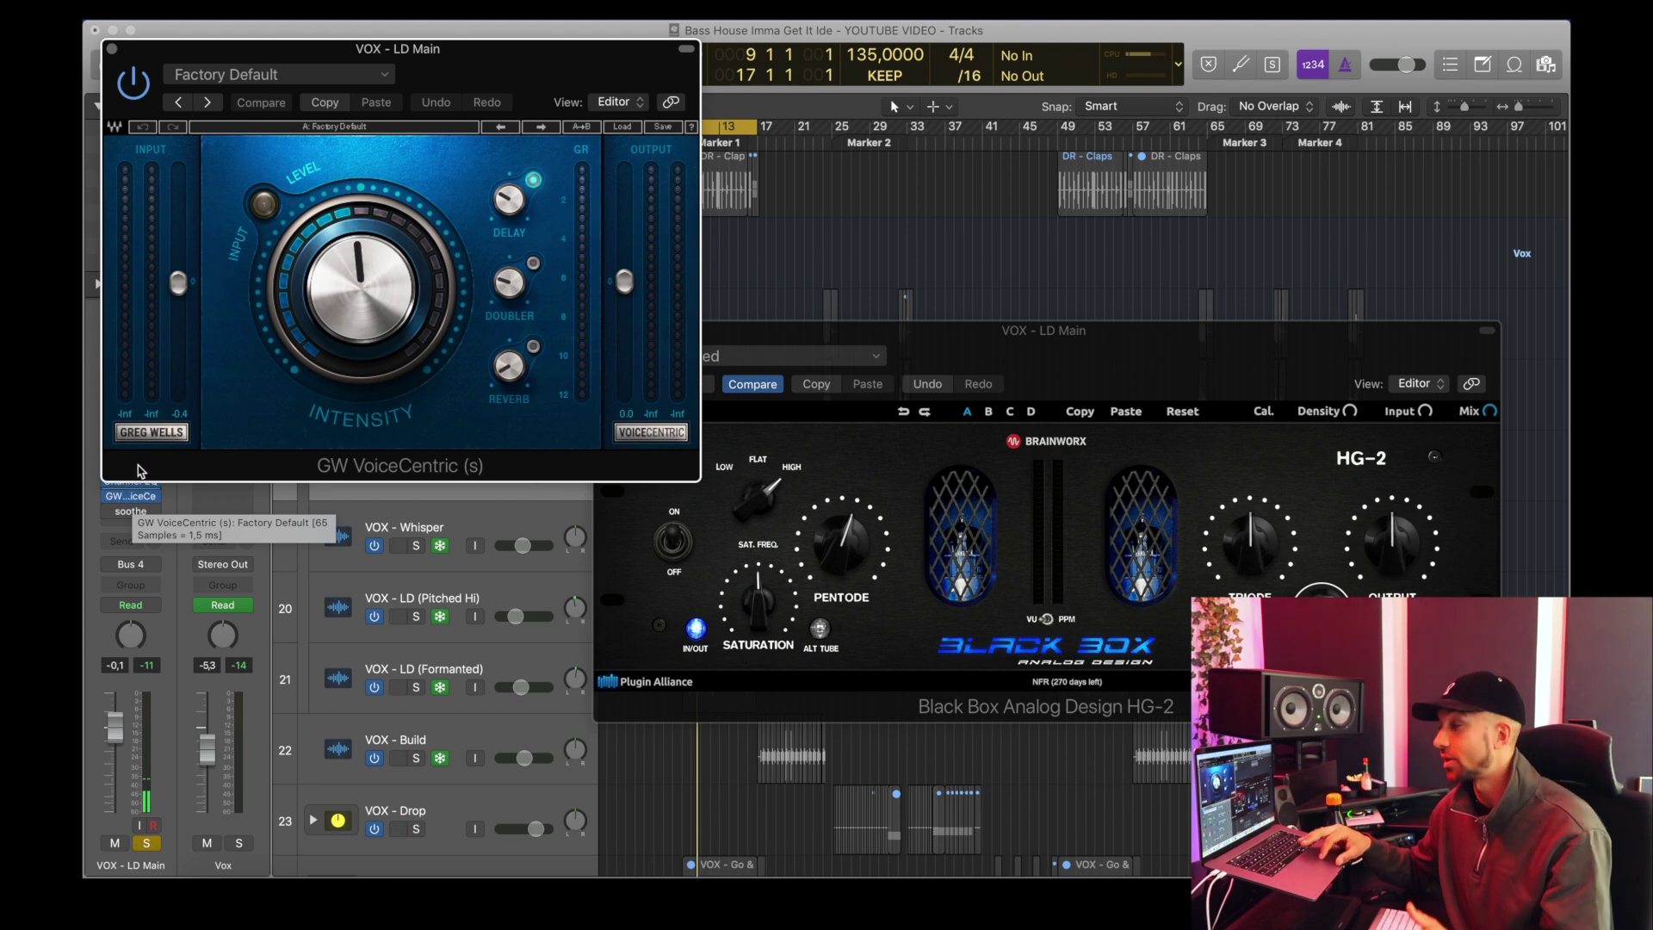
pyautogui.moveTo(350, 66); pyautogui.dragTo(800, 222)
pyautogui.click(1193, 345)
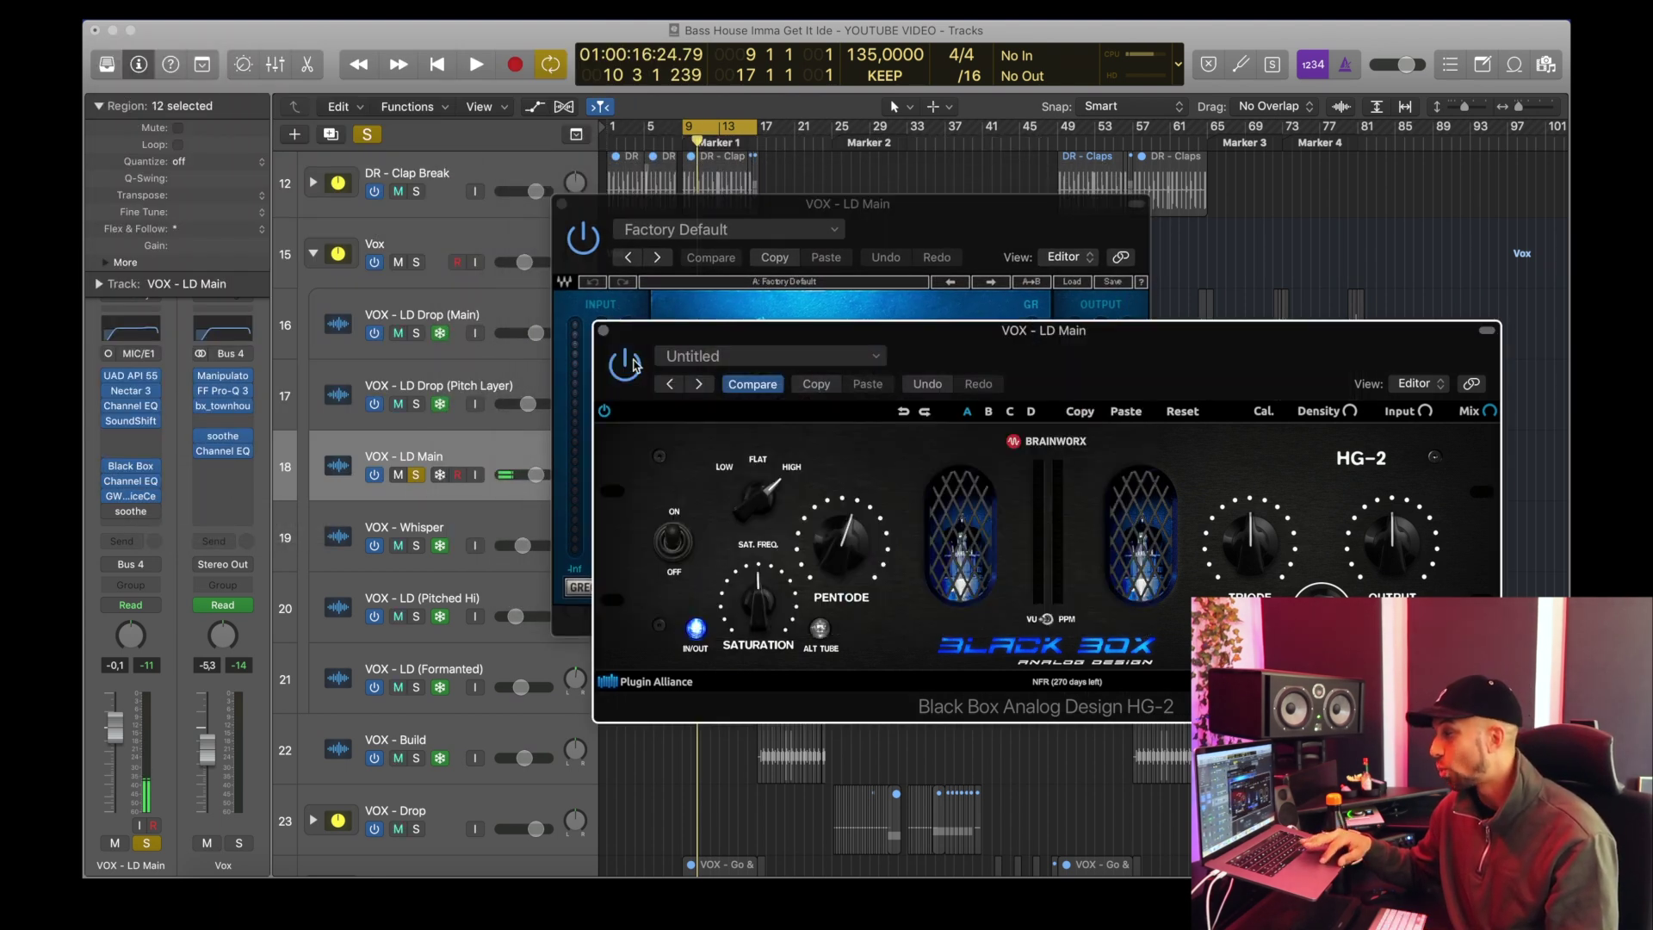
pyautogui.click(604, 331)
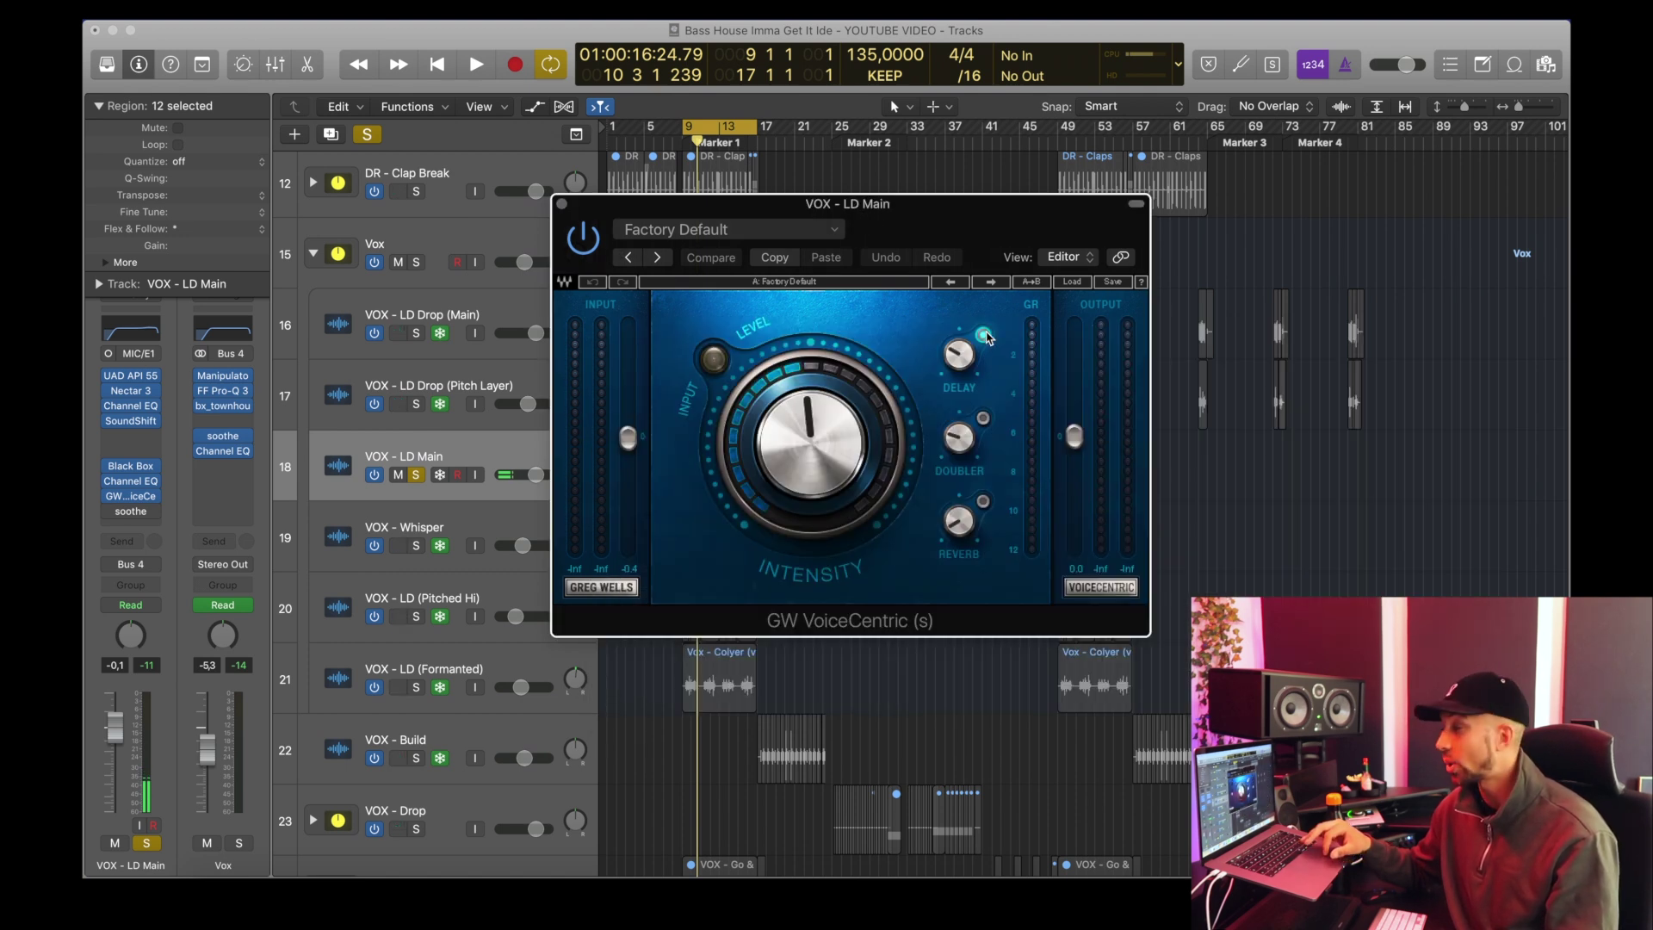
pyautogui.click(561, 205)
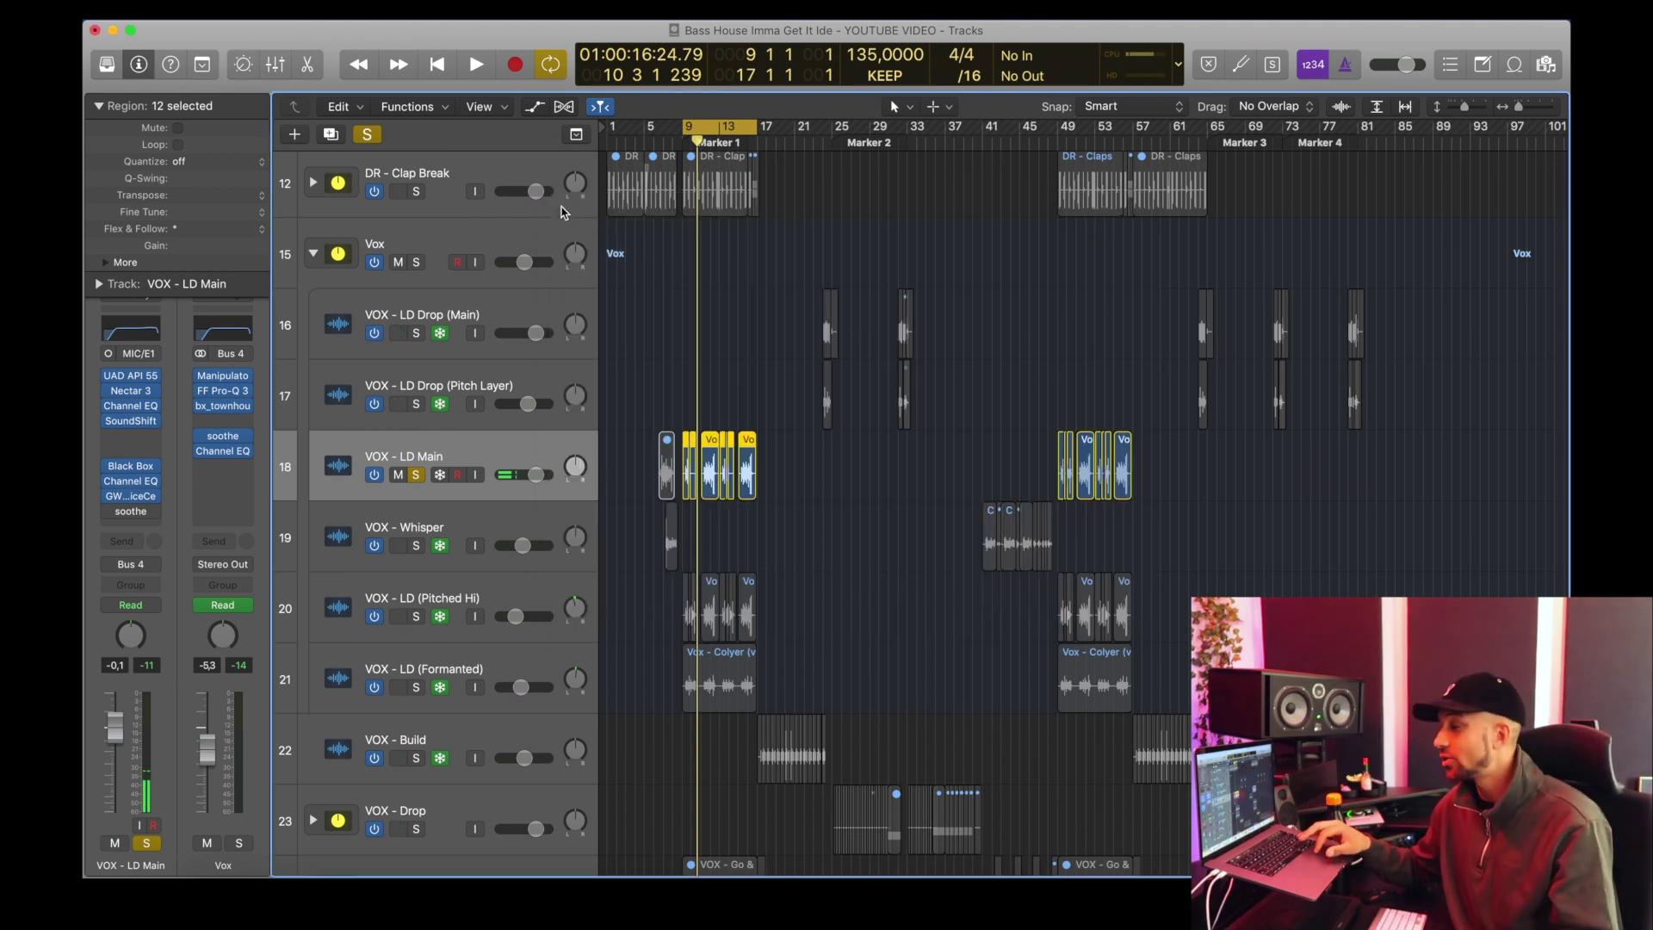
# Step: Enable soothe on VOX - LD Main and set its band 1 sensitivity to 5.7 dB
pyautogui.moveTo(133, 515)
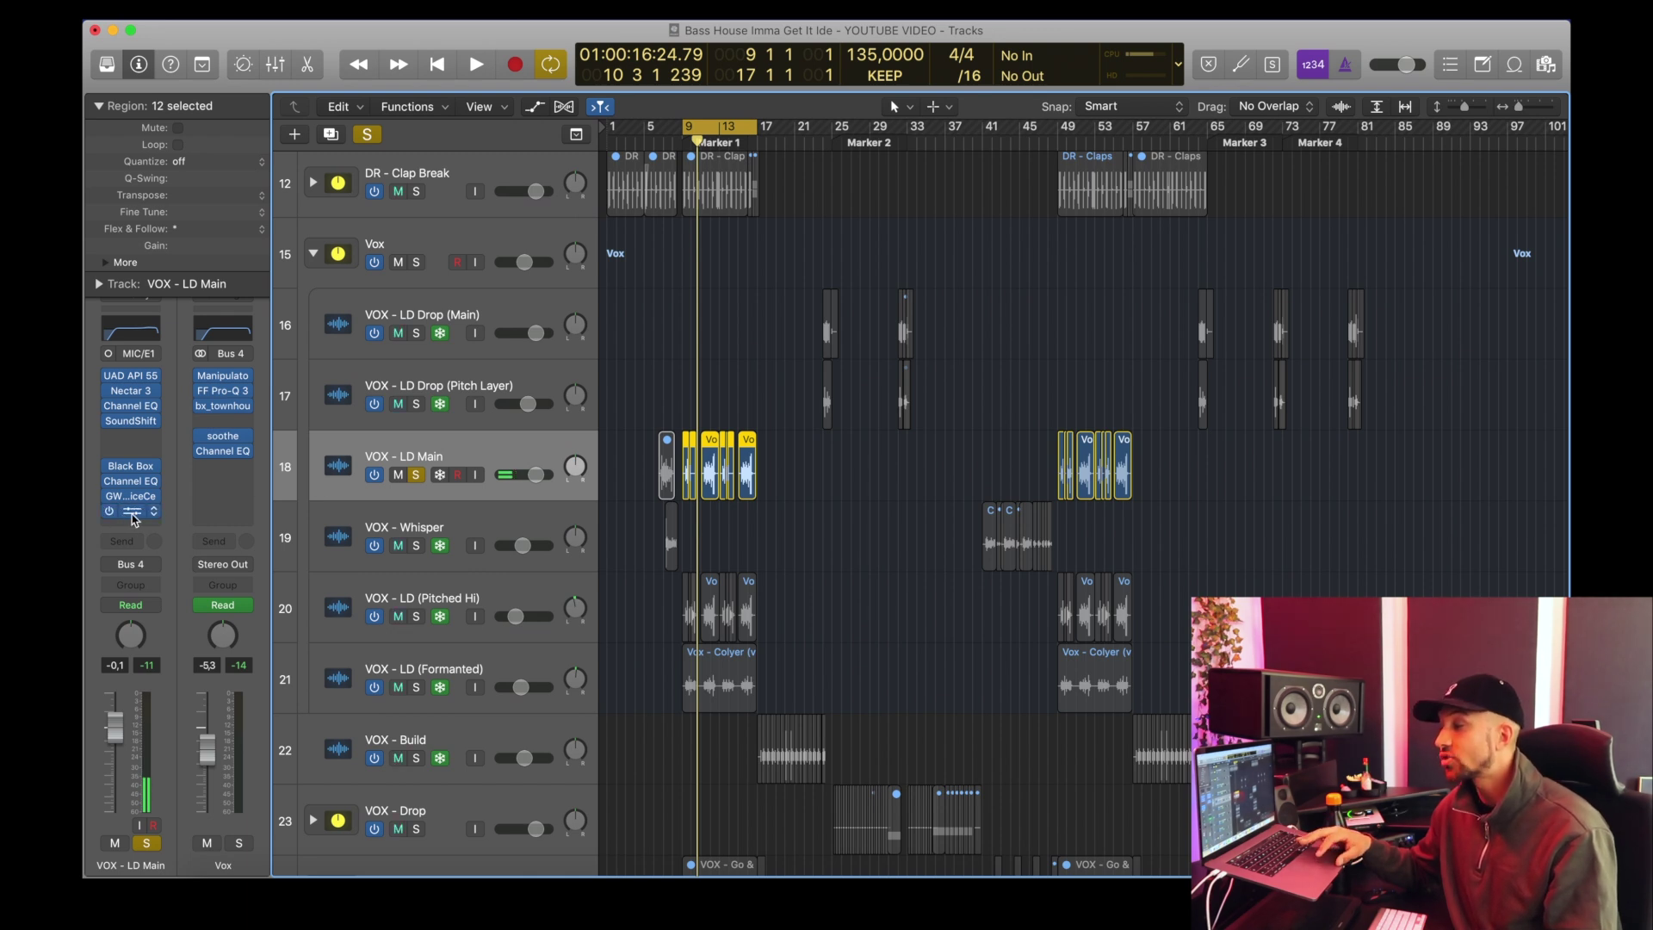
pyautogui.click(131, 511)
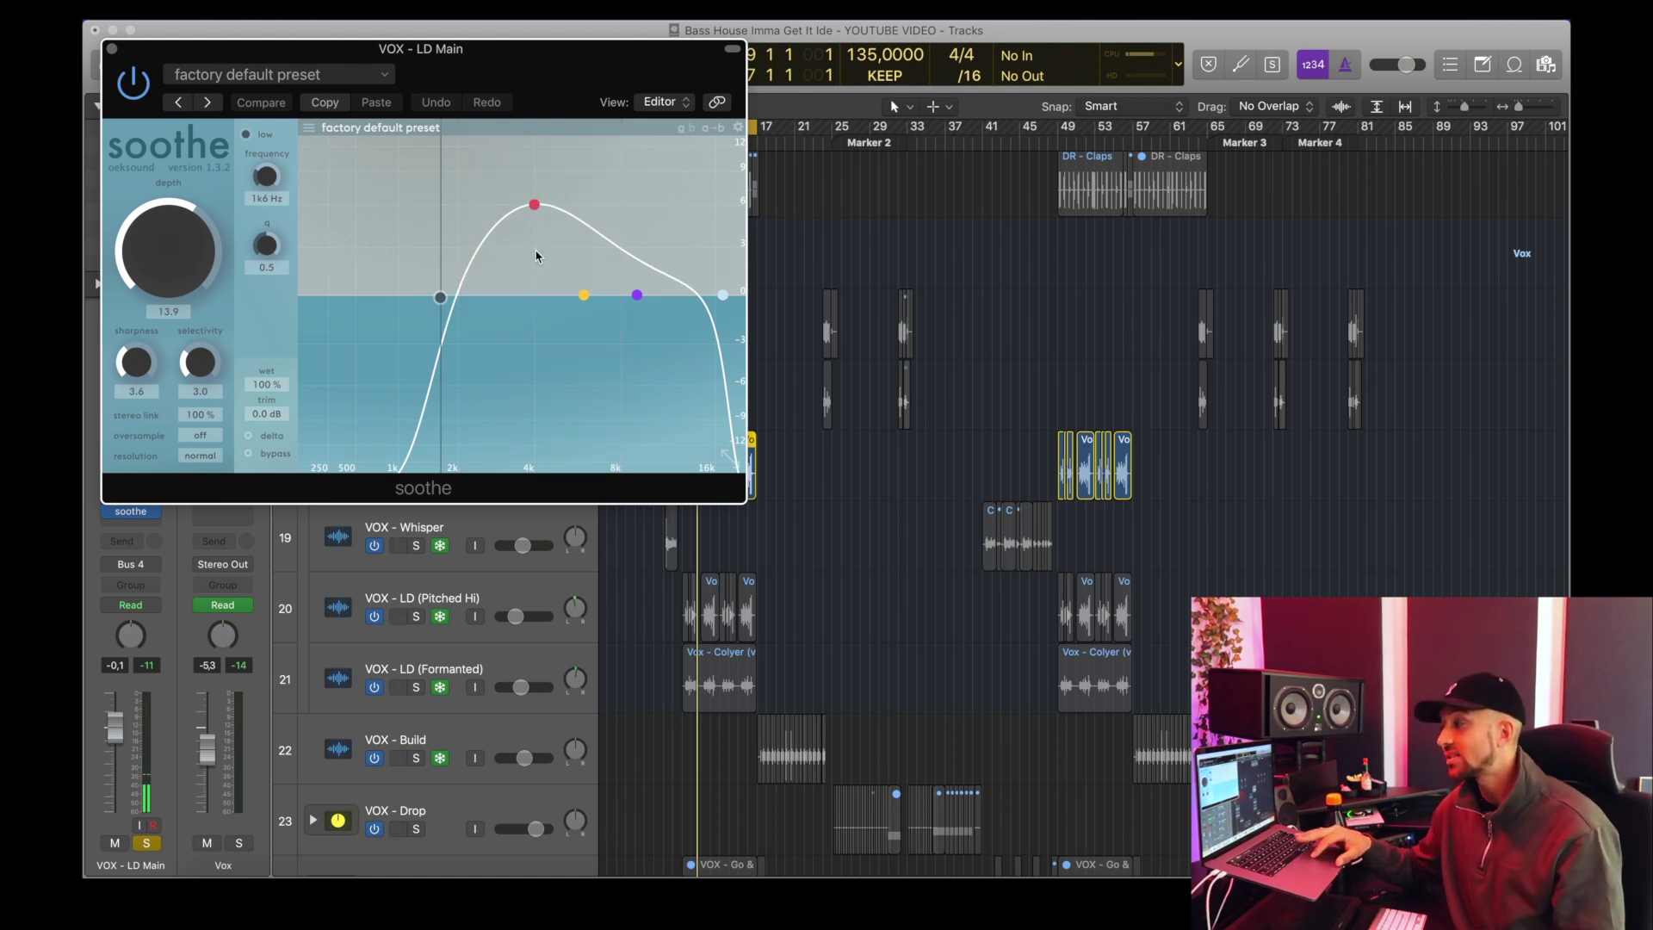
pyautogui.moveTo(534, 206)
pyautogui.mouseDown()
pyautogui.moveTo(580, 203)
pyautogui.moveTo(520, 210)
pyautogui.moveTo(535, 211)
pyautogui.mouseUp()
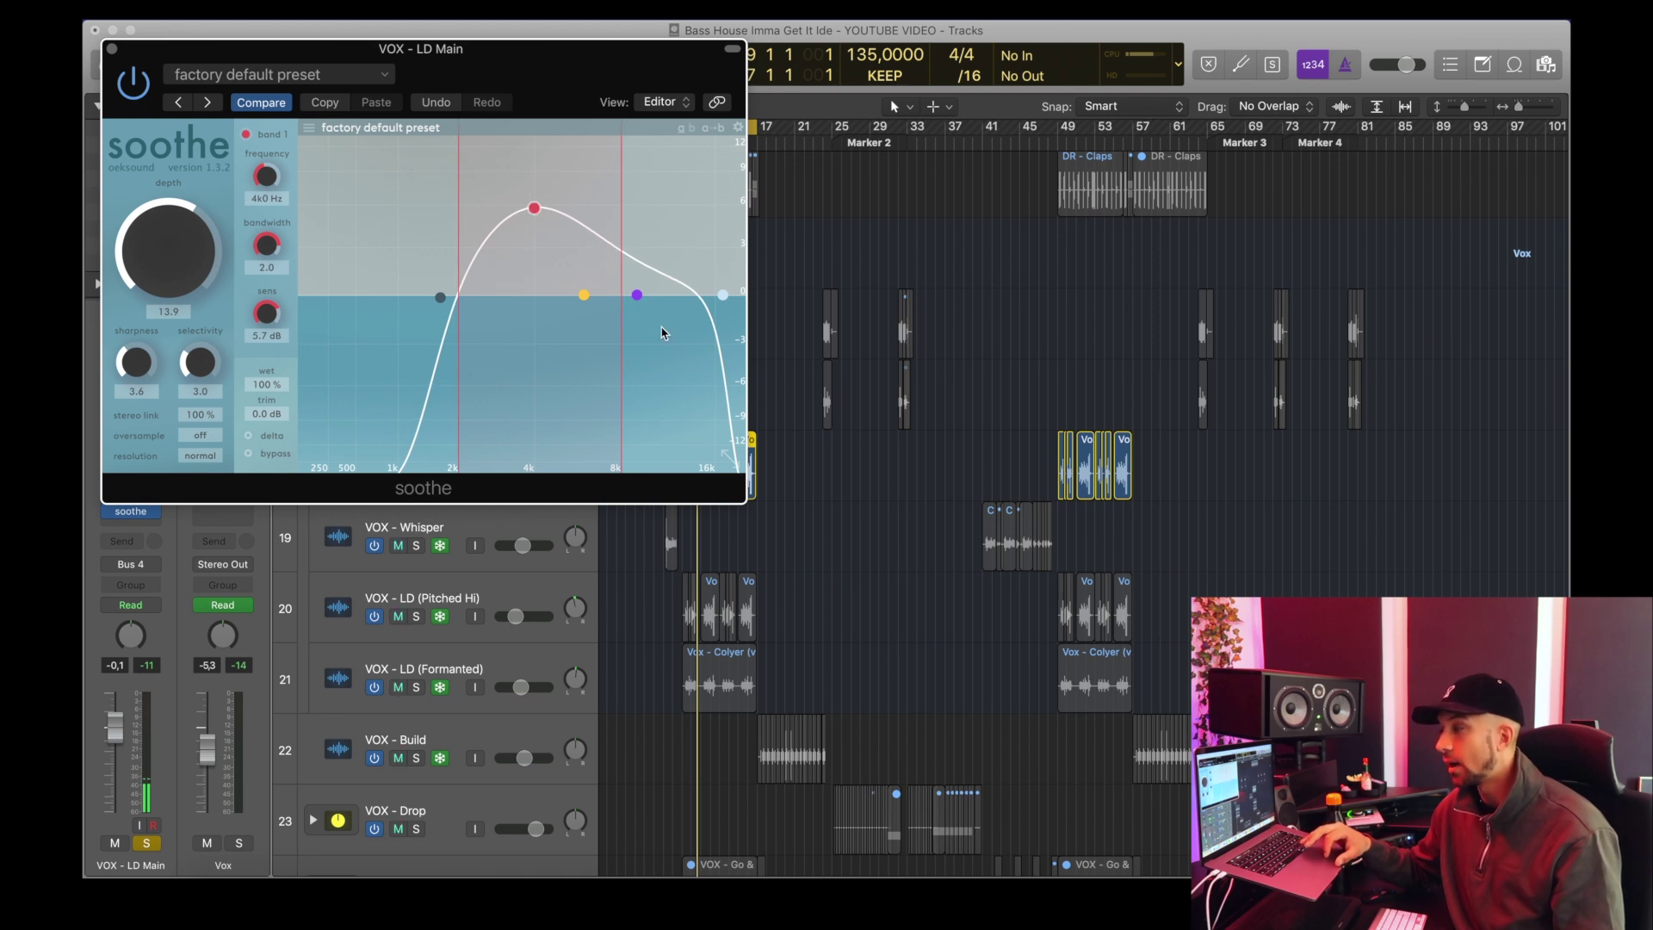
pyautogui.moveTo(290, 64); pyautogui.dragTo(992, 179)
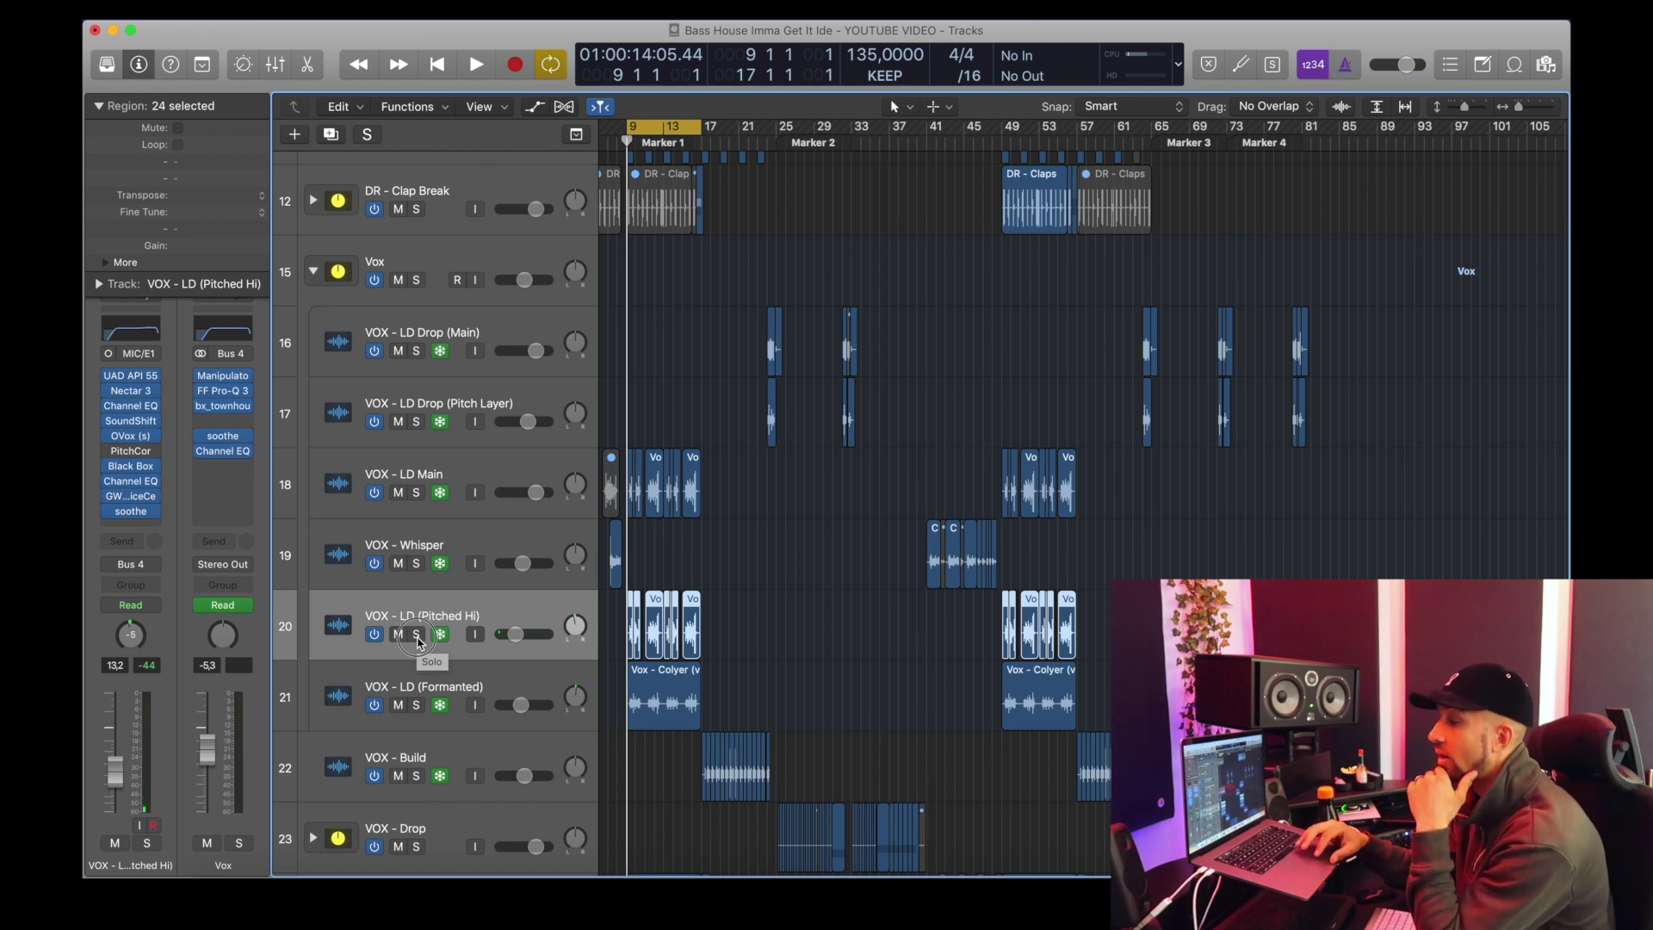
# Step: Solo VOX - LD (Pitched Hi) and audition it from bar 9
pyautogui.click(417, 634)
pyautogui.press('space')
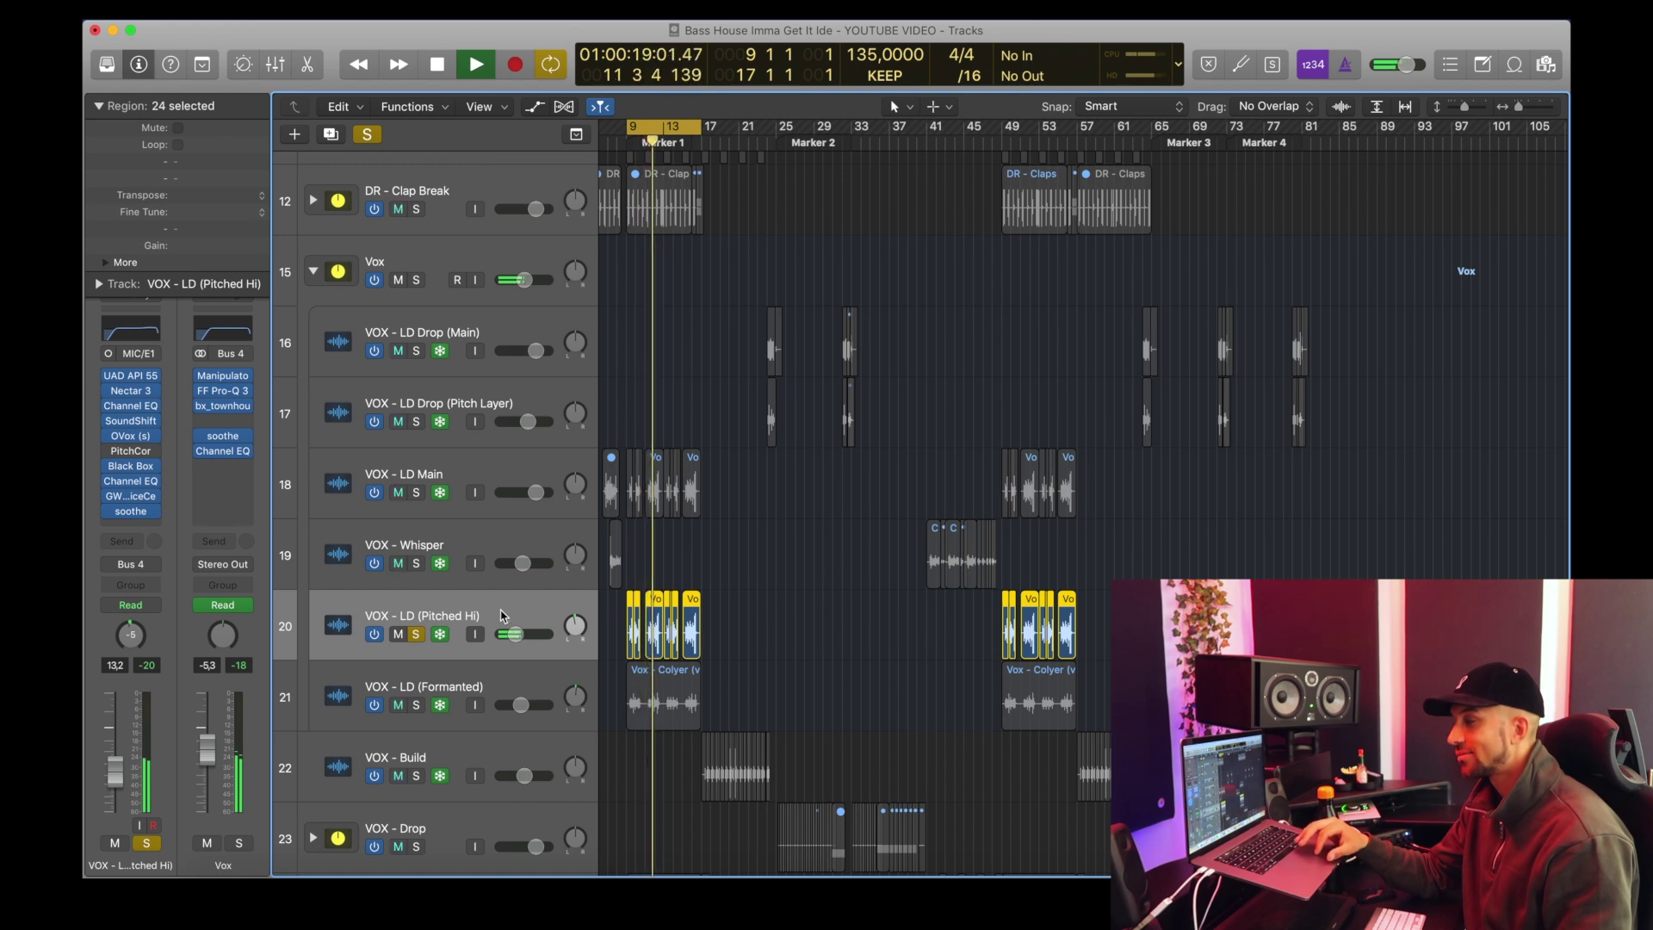
pyautogui.press('space')
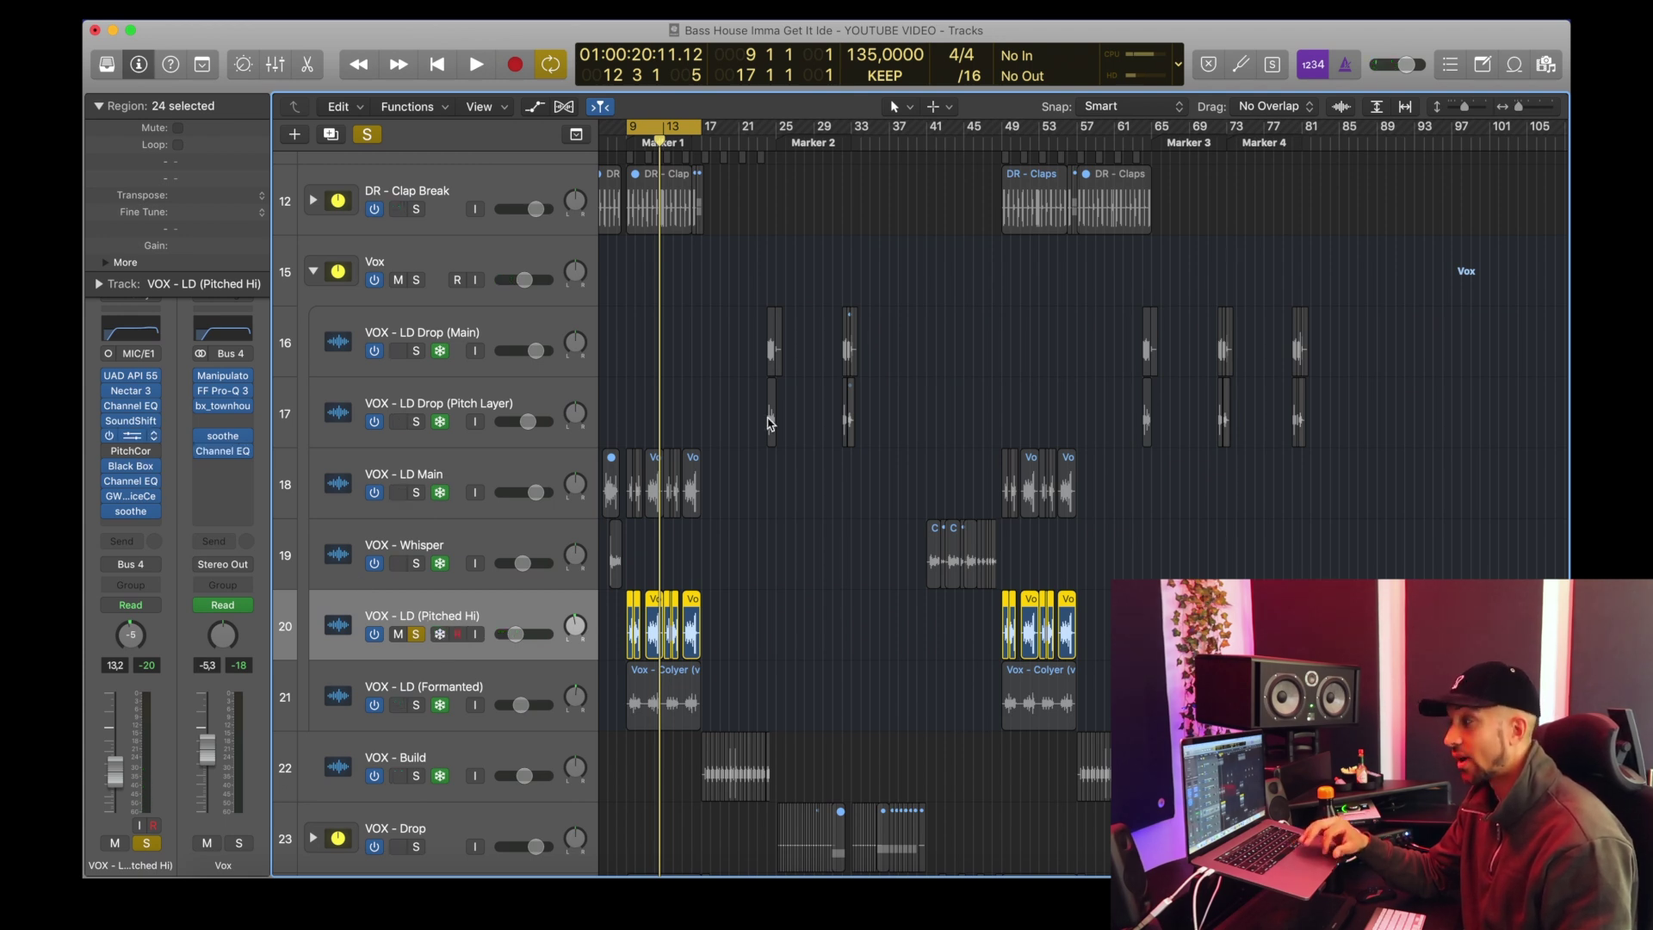
# Step: Inspect the OVox insert with its At The Door setting on VOX - LD (Pitched Hi), and close it
pyautogui.press('v')
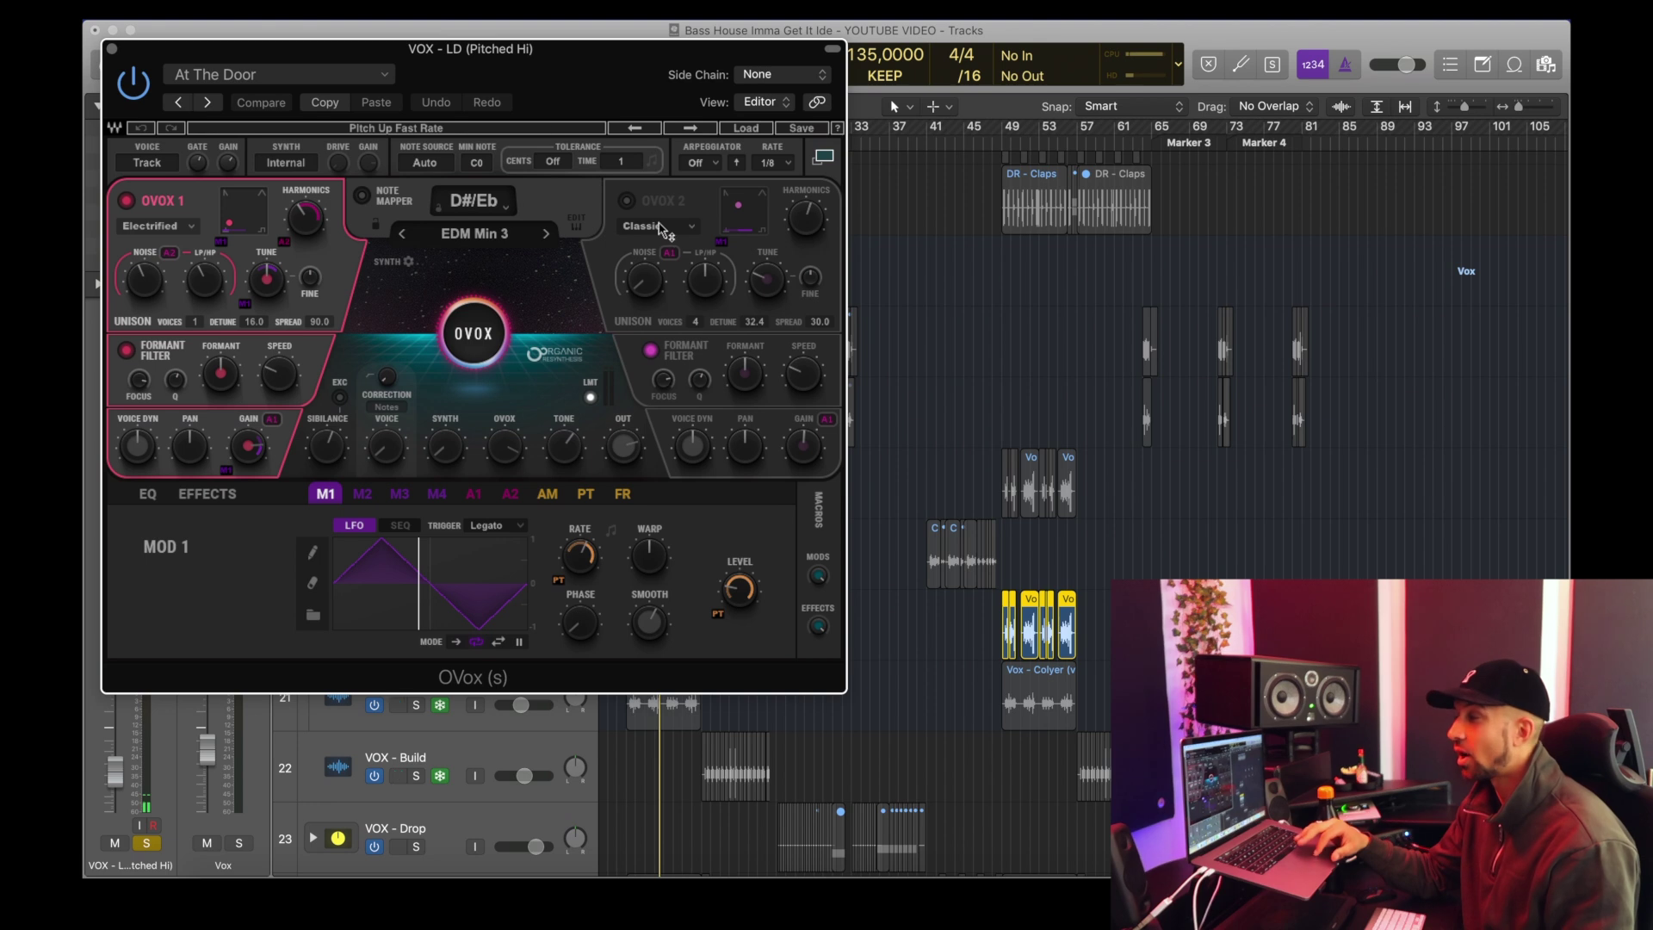
pyautogui.moveTo(508, 71); pyautogui.dragTo(917, 128)
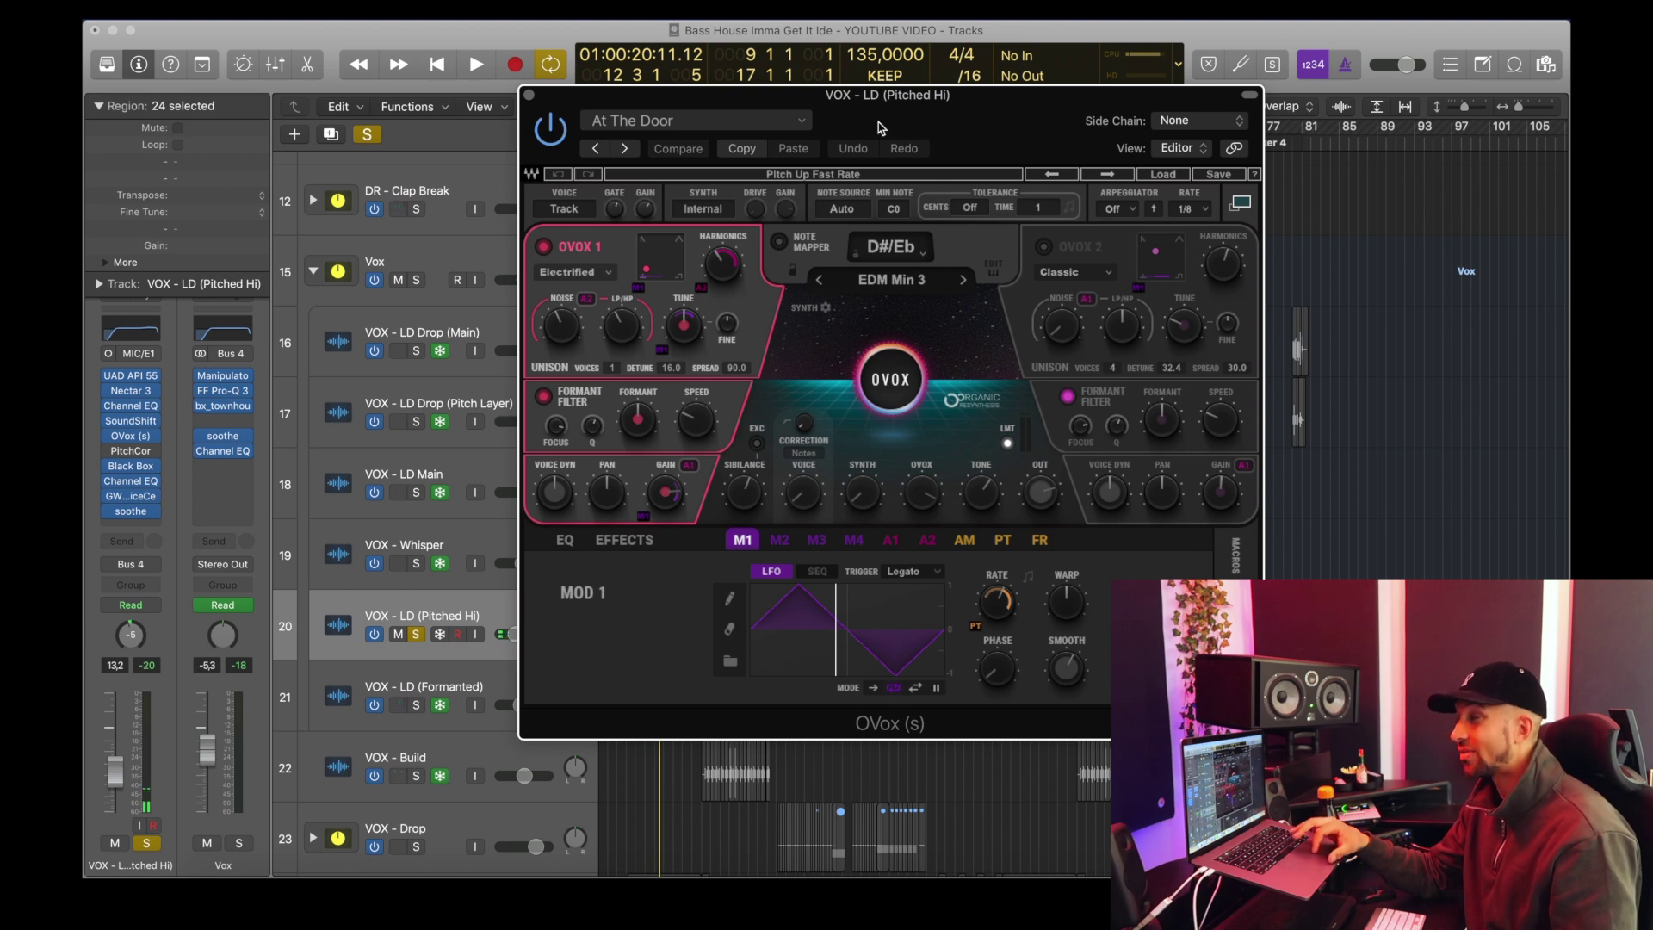
pyautogui.click(529, 94)
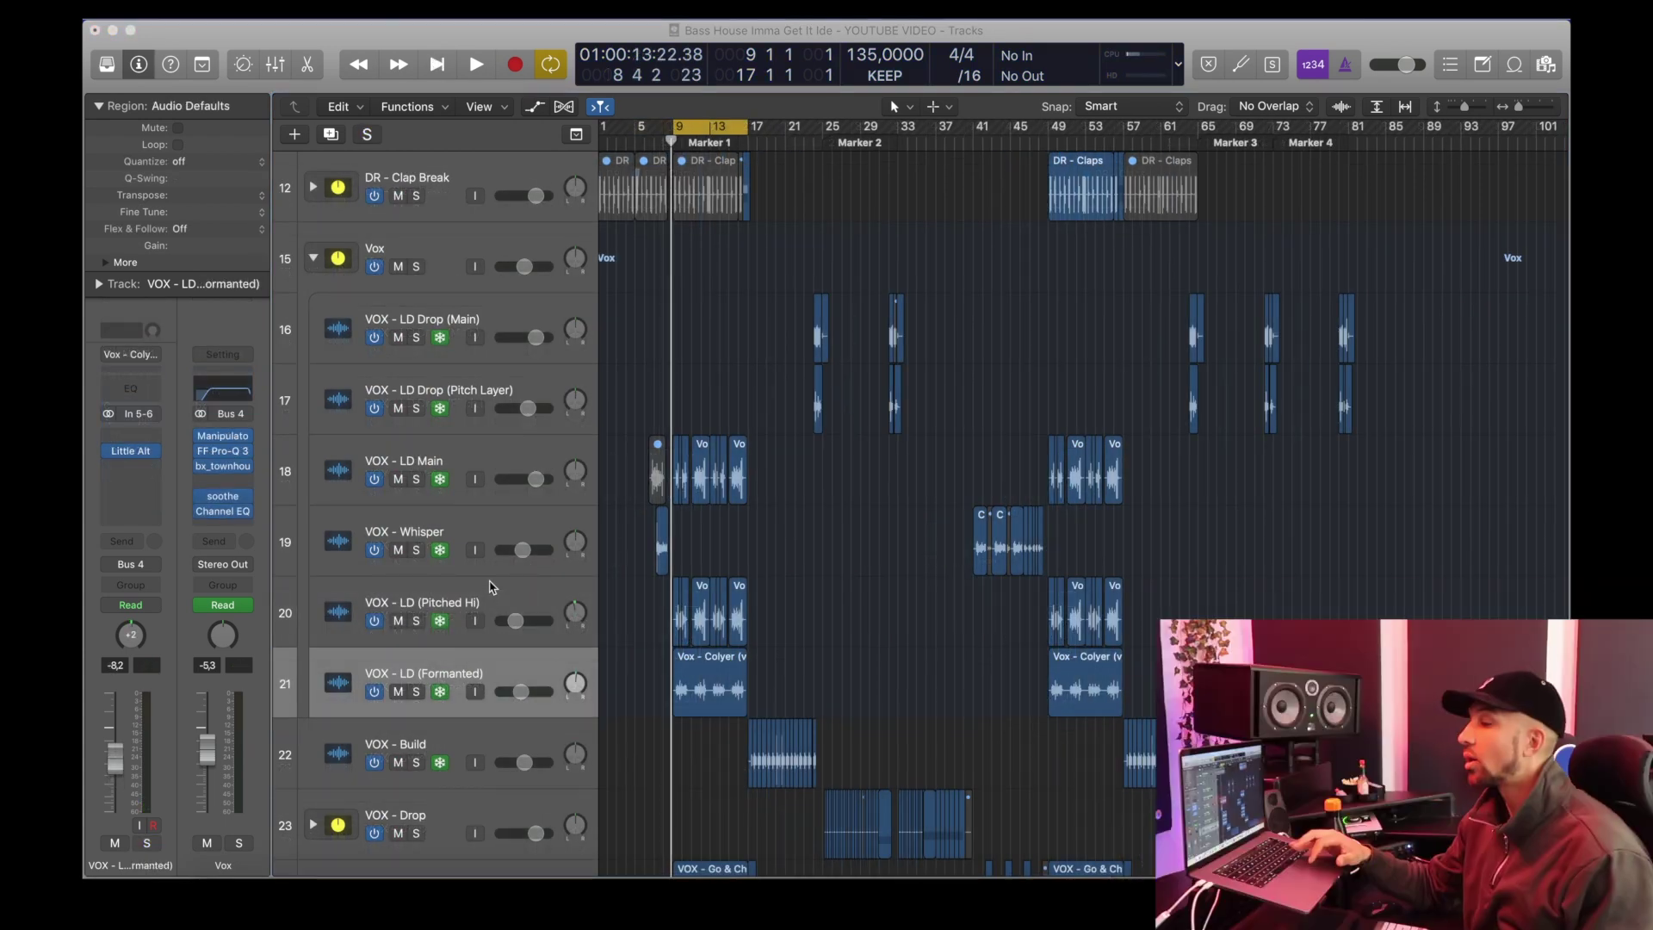
# Step: Solo the VOX - LD (Formanted) track and audition it from bar 9
pyautogui.click(416, 693)
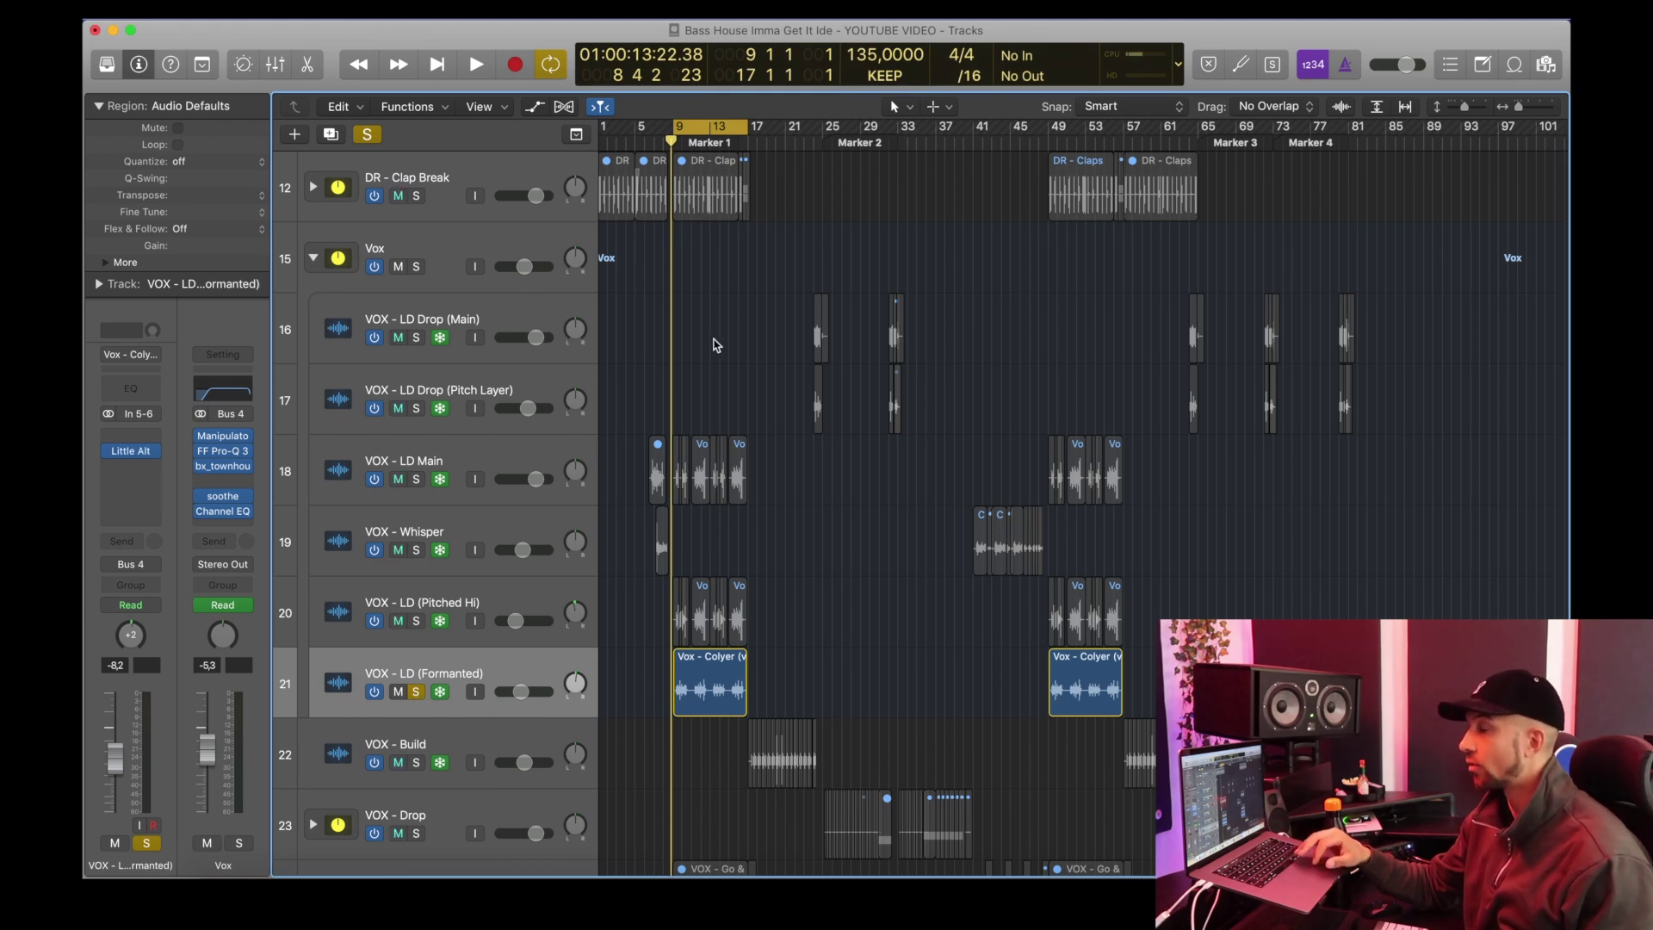
pyautogui.press('space')
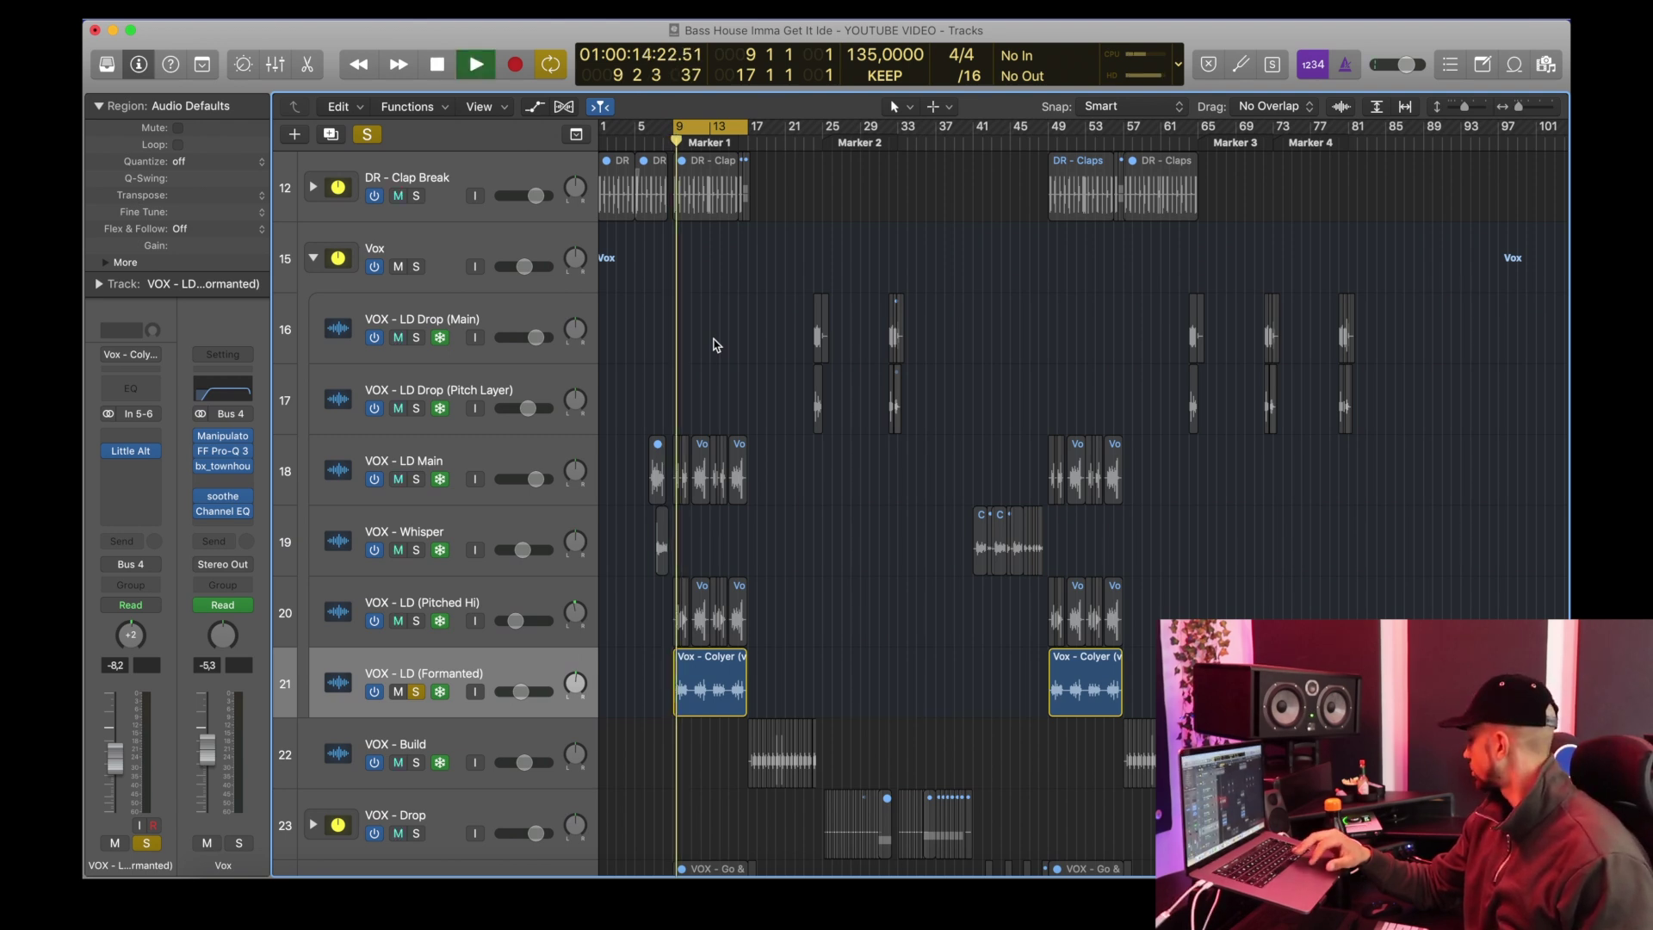
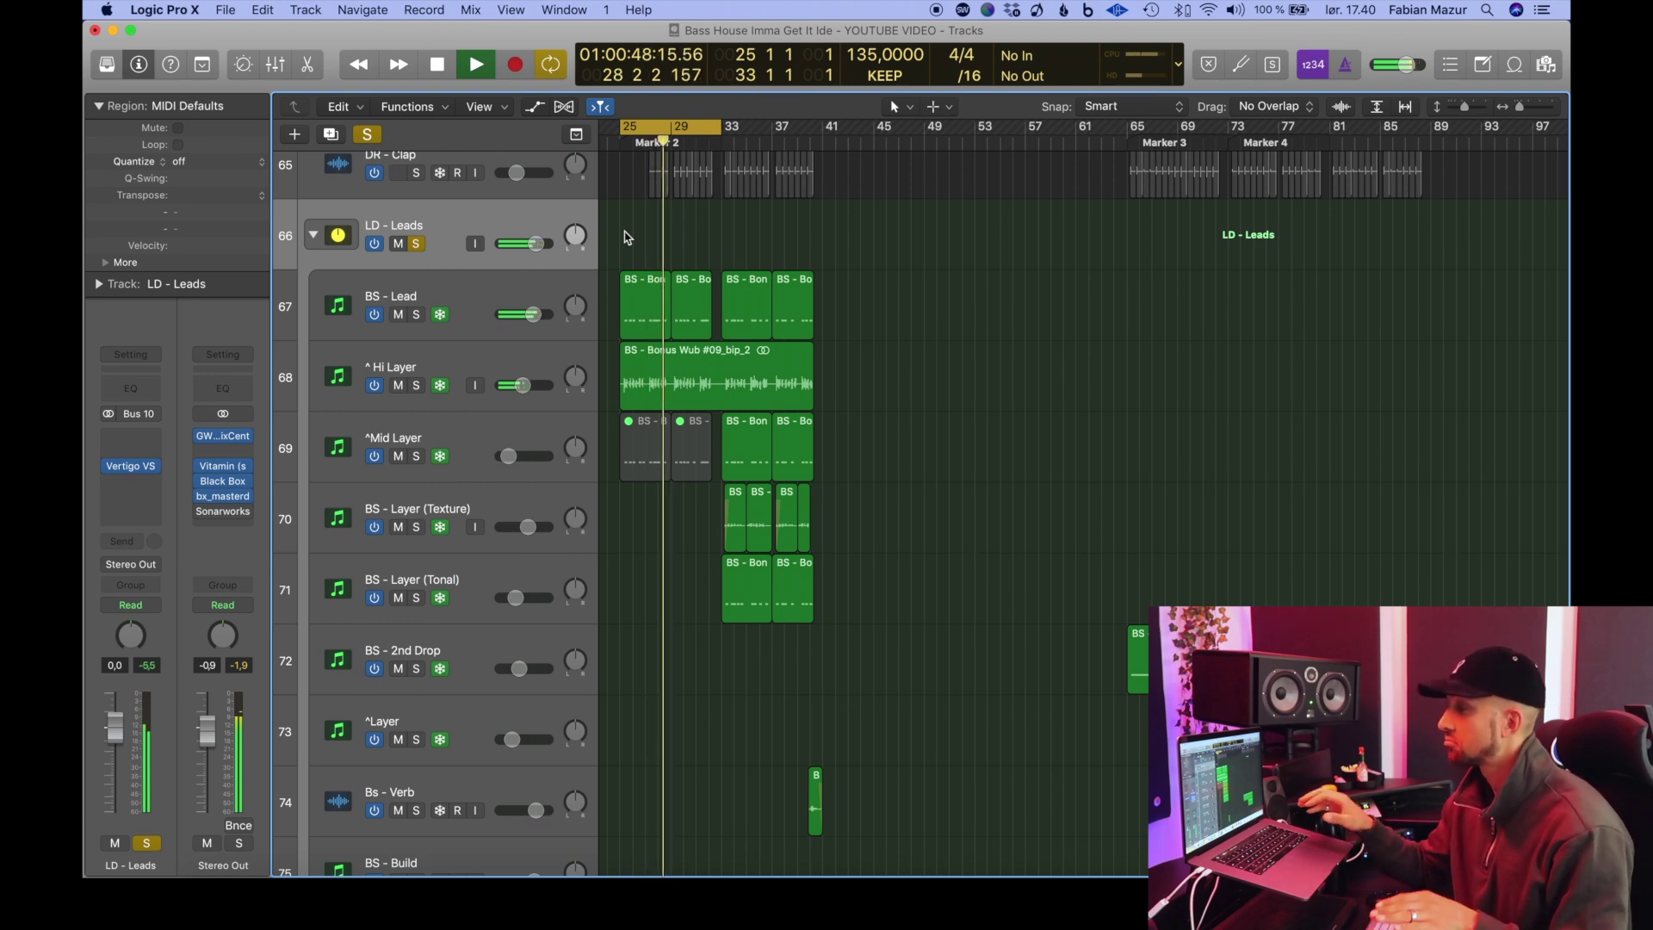
# Step: Stop the LD - Leads audition, turn off the cycle range and place the playhead at bar 33
pyautogui.press('space')
pyautogui.click(711, 125)
pyautogui.click(722, 141)
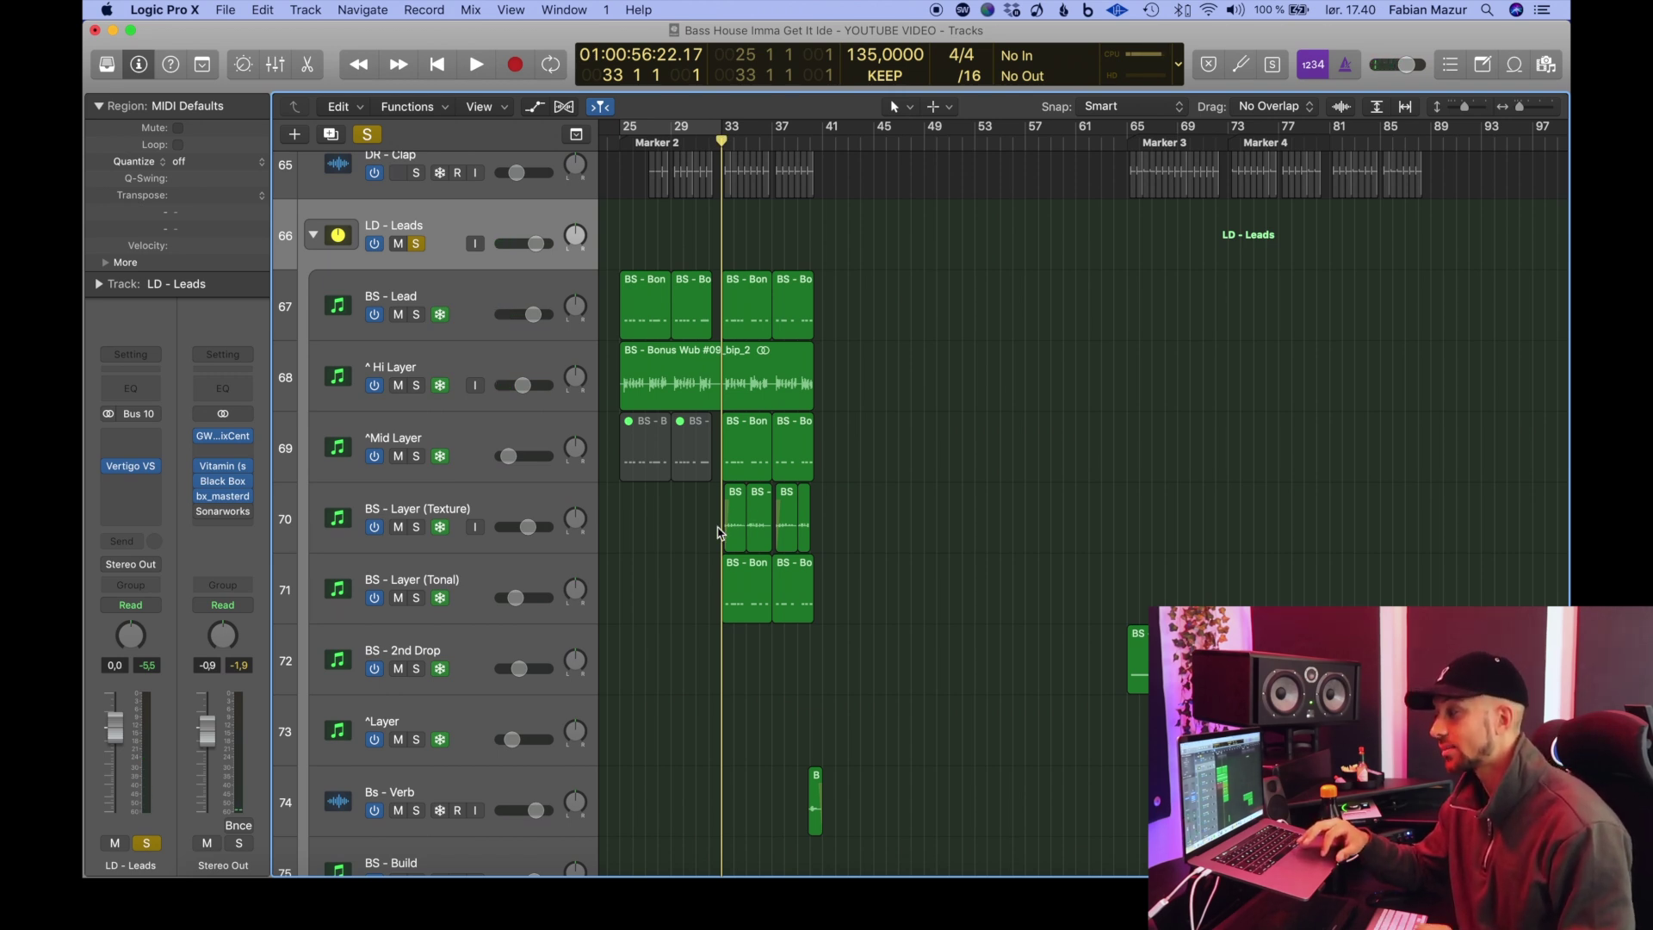
# Step: Audition the LD - Leads stack from bar 33, and turn on the cycle range over bars 25 to 33
pyautogui.press('space')
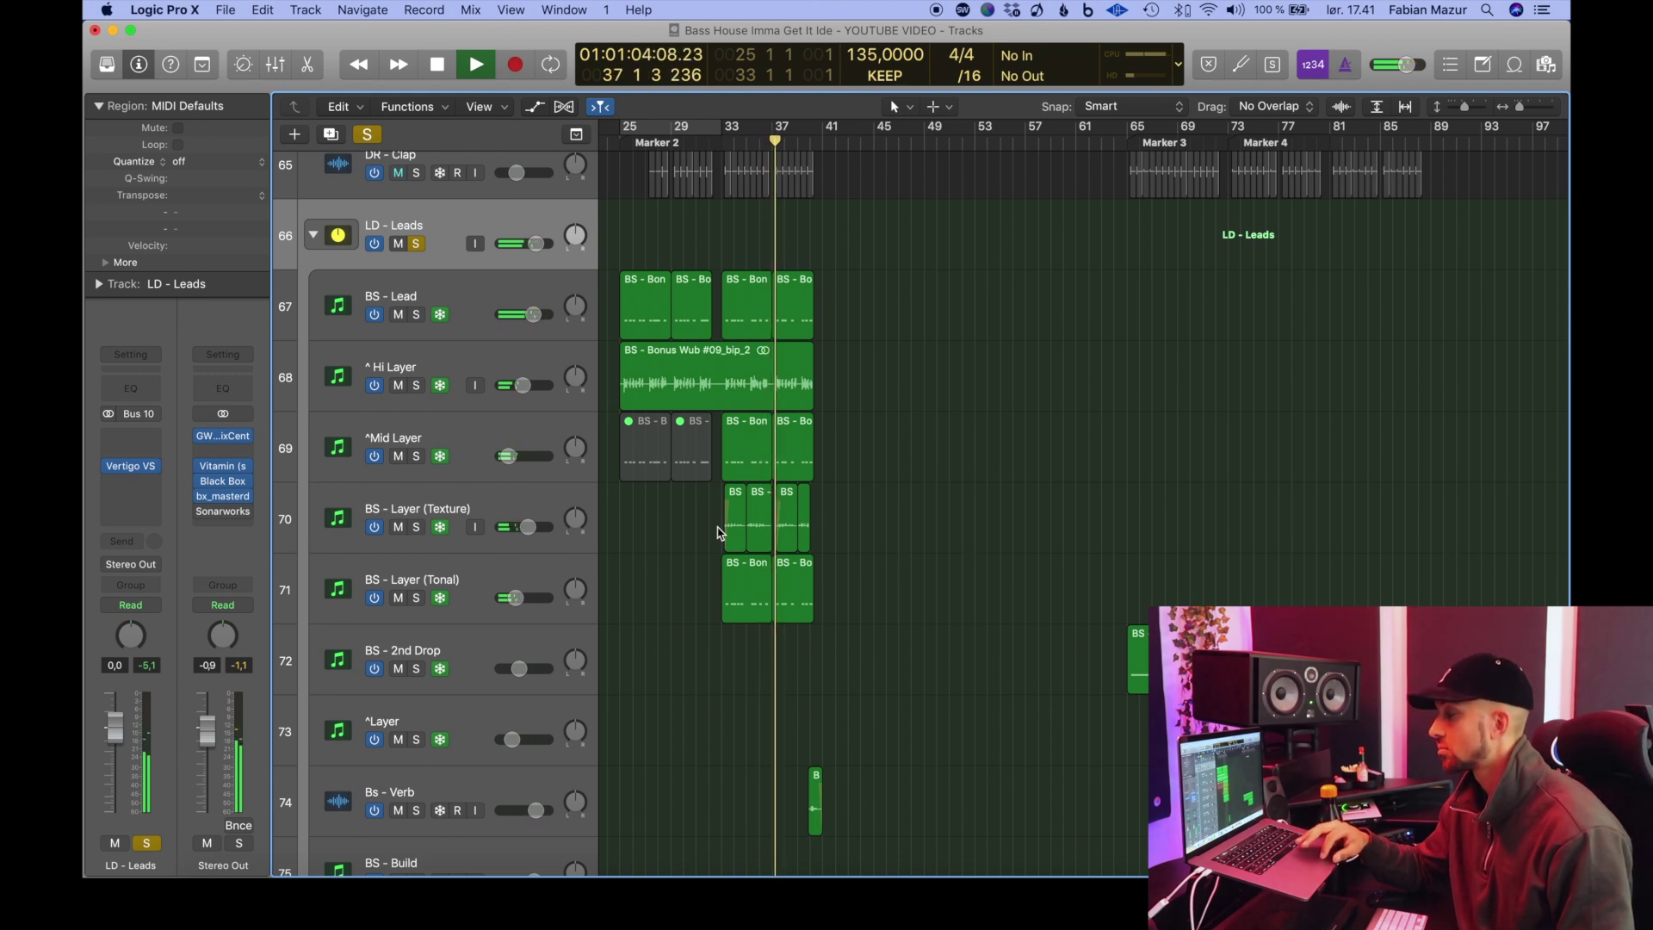
pyautogui.press('space')
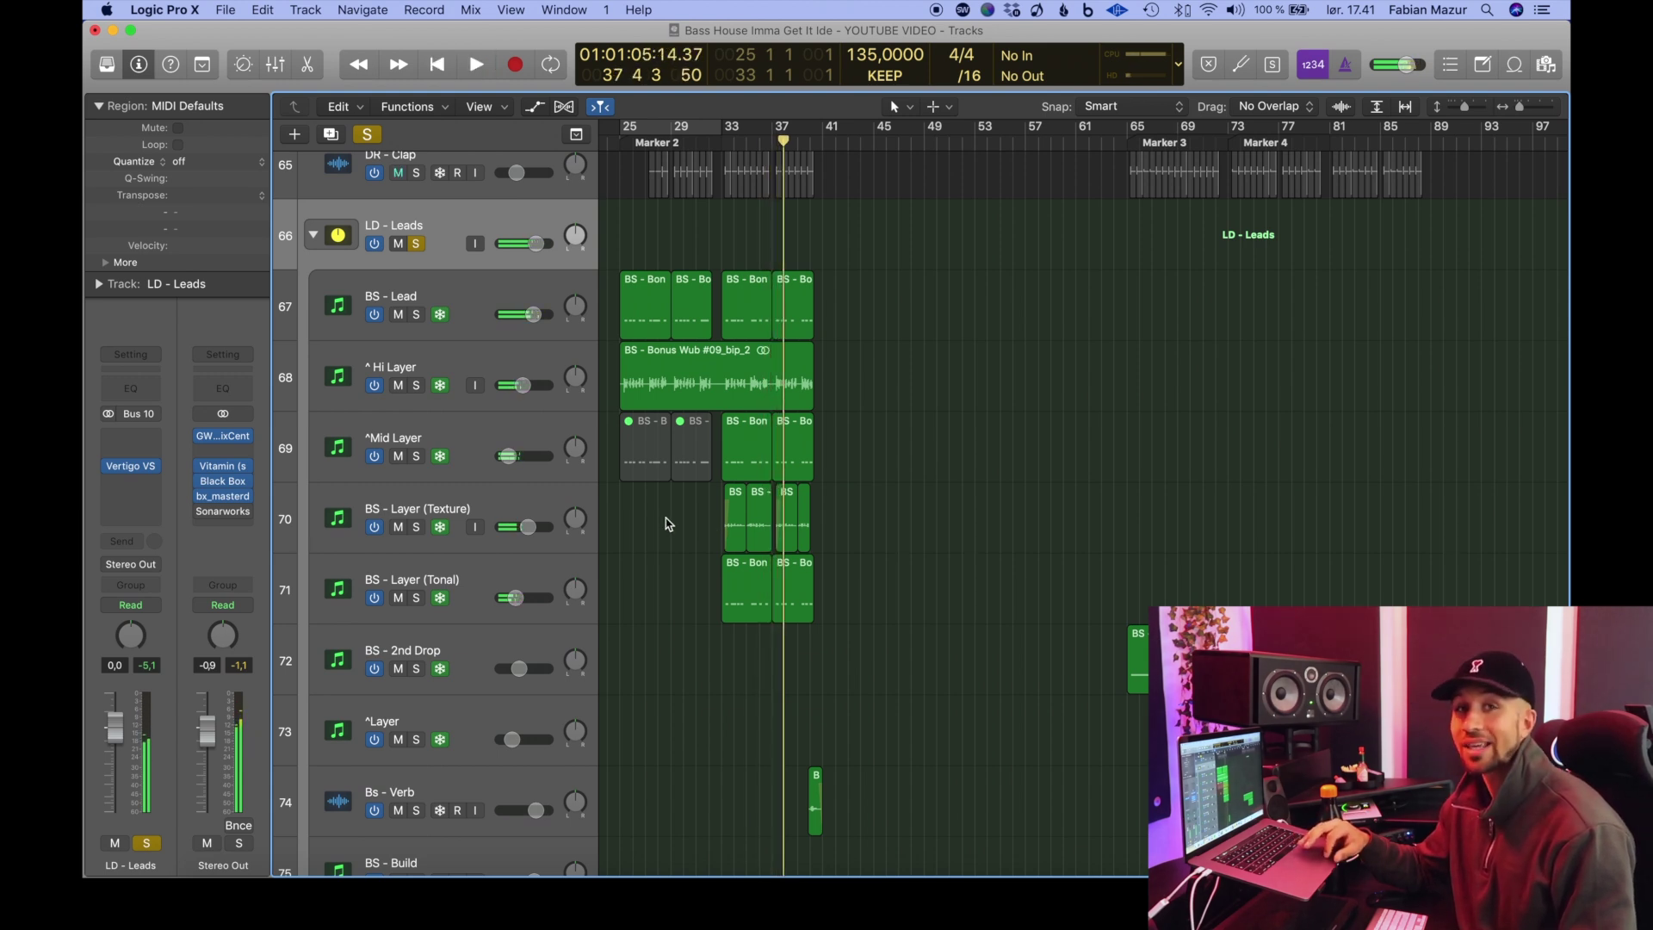
pyautogui.click(688, 127)
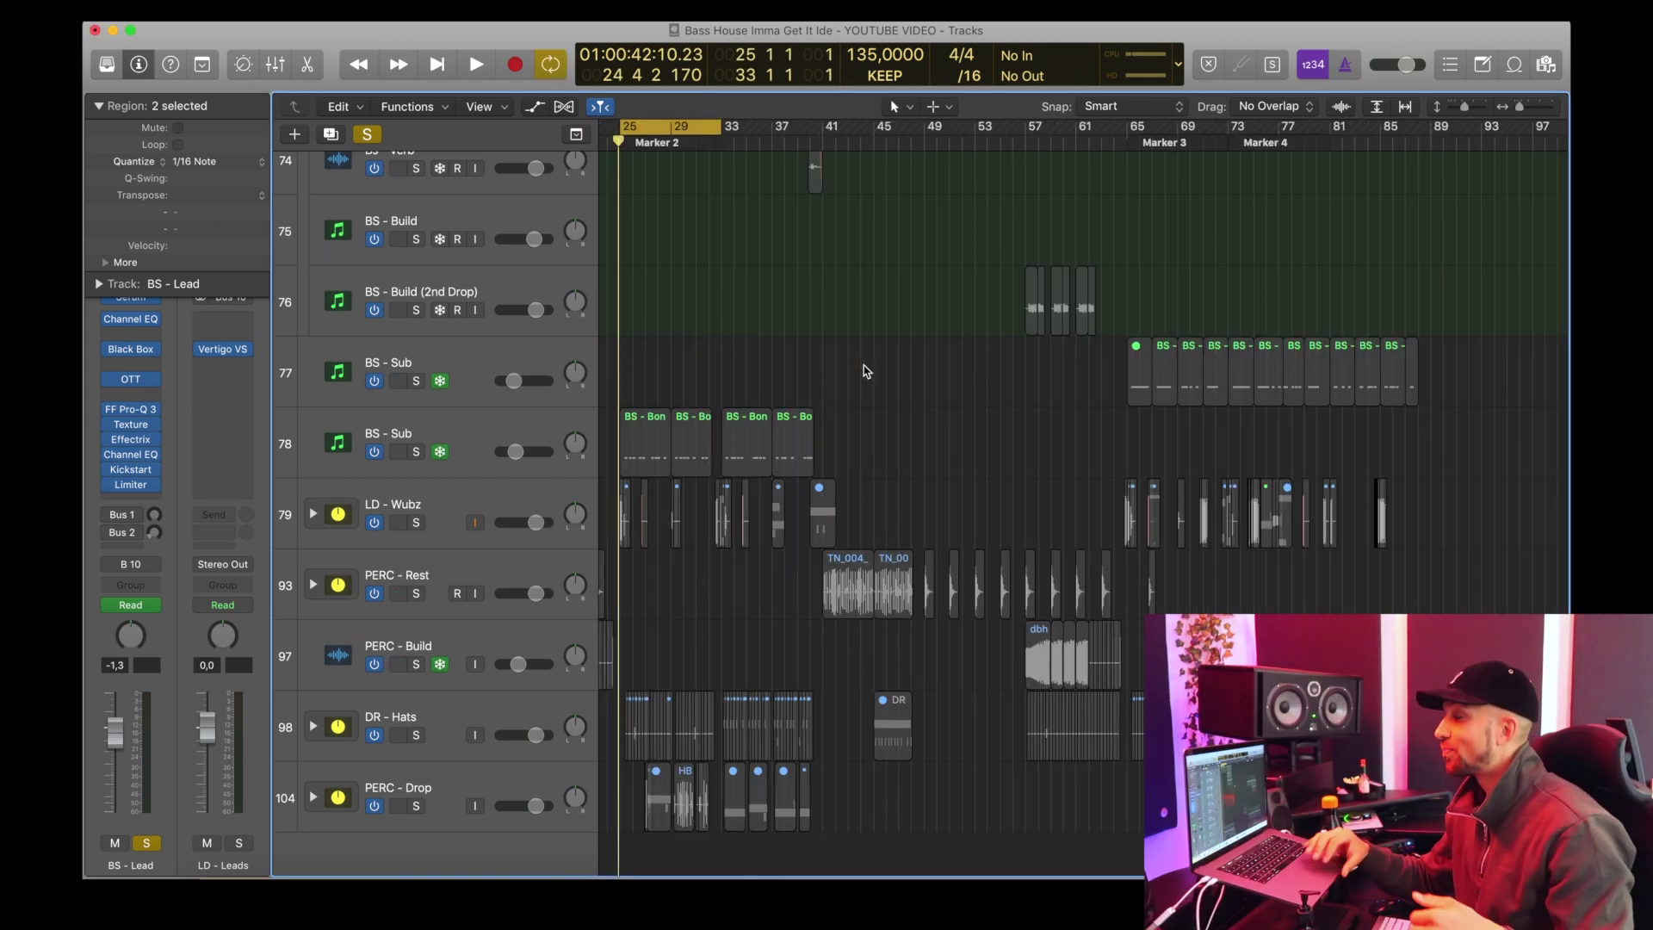
# Step: Audition the soloed BS - Lead track from bar 25 and bring up its Serum instrument
pyautogui.scroll(10, 865, 371)
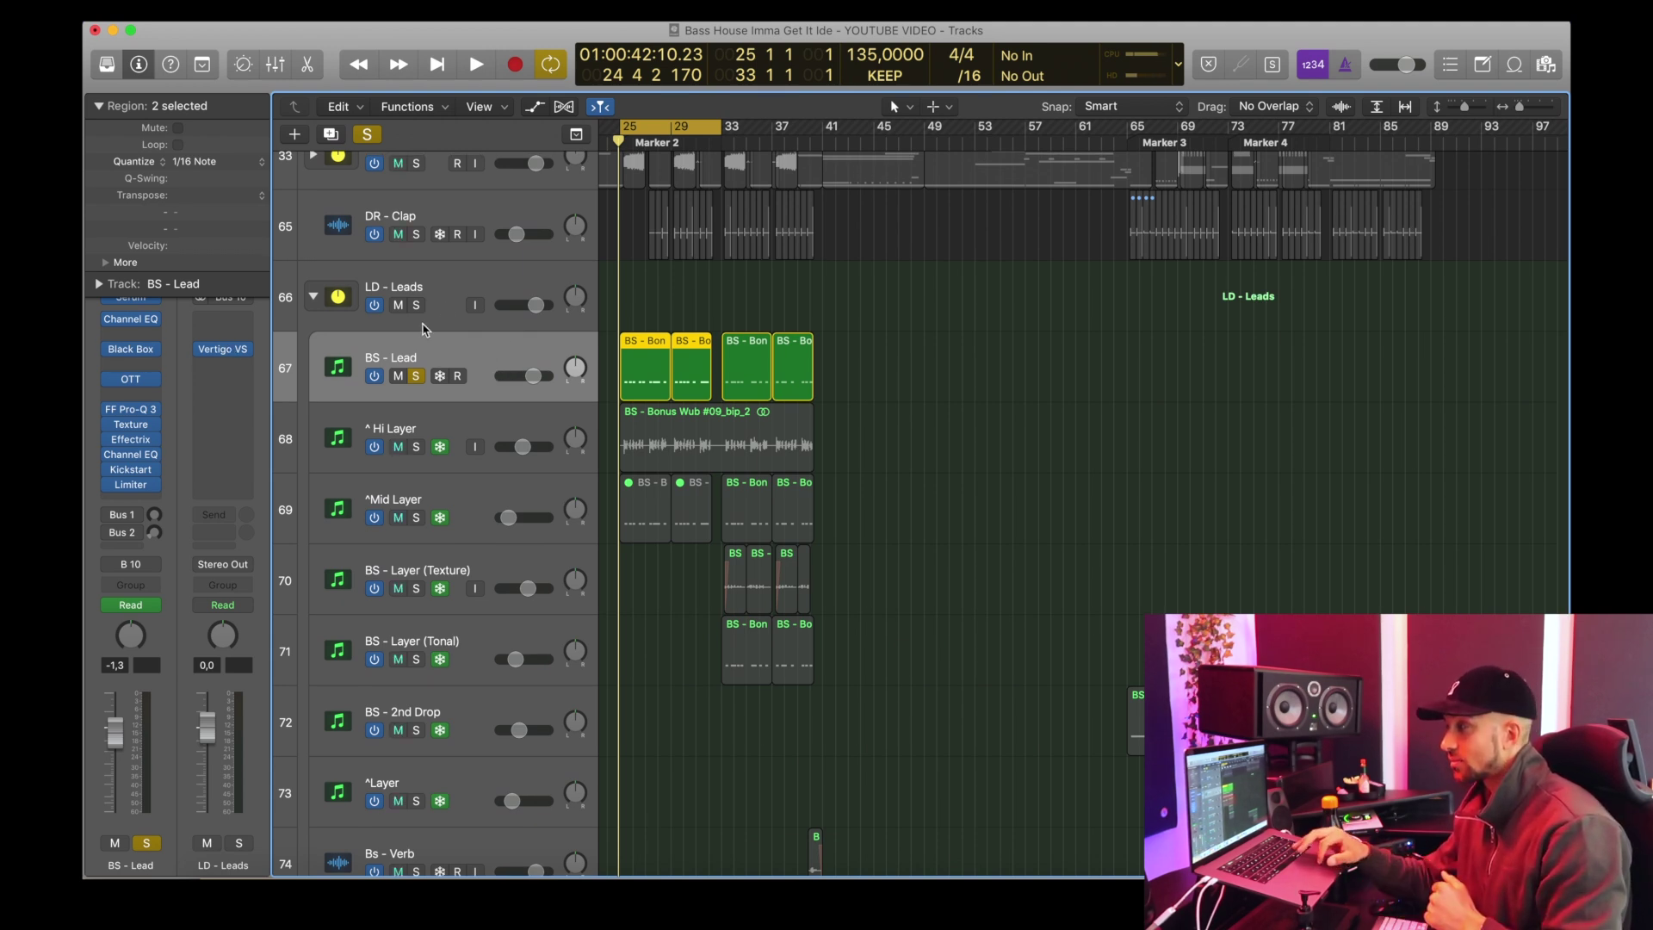
pyautogui.press('space')
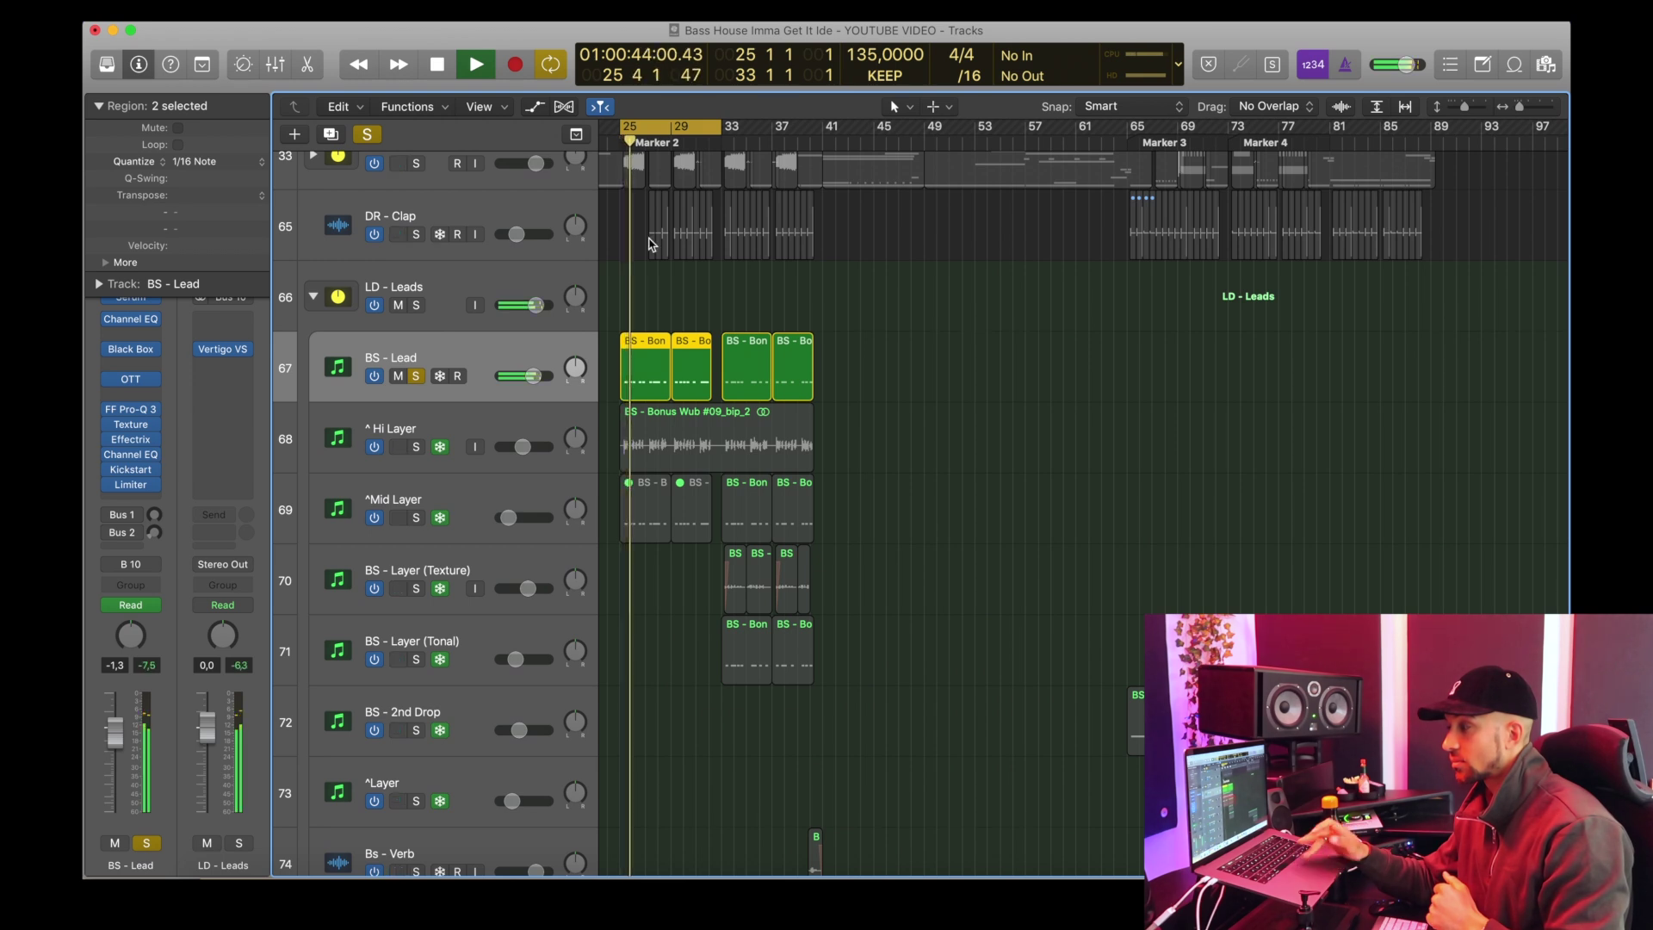
pyautogui.press('v')
pyautogui.press('space')
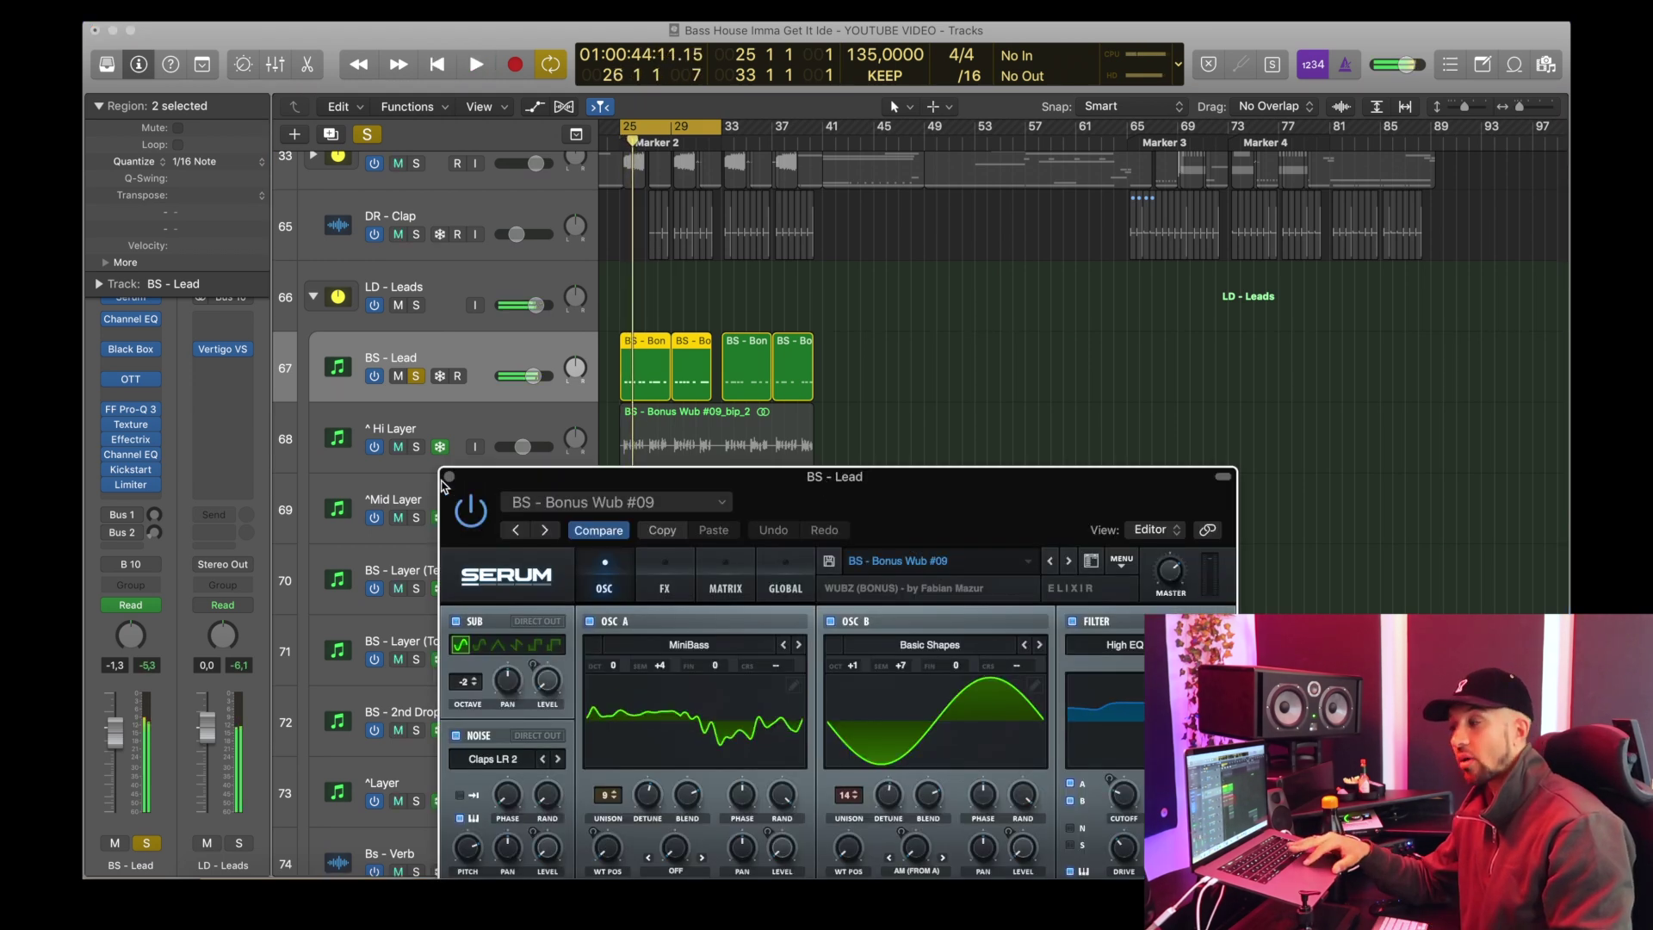
# Step: Reopen Serum on BS - Lead, show its FX page and move the window up so the effects rack is fully in view
pyautogui.click(448, 476)
pyautogui.moveTo(110, 324)
pyautogui.mouseDown()
pyautogui.moveTo(106, 482)
pyautogui.moveTo(134, 306)
pyautogui.mouseUp()
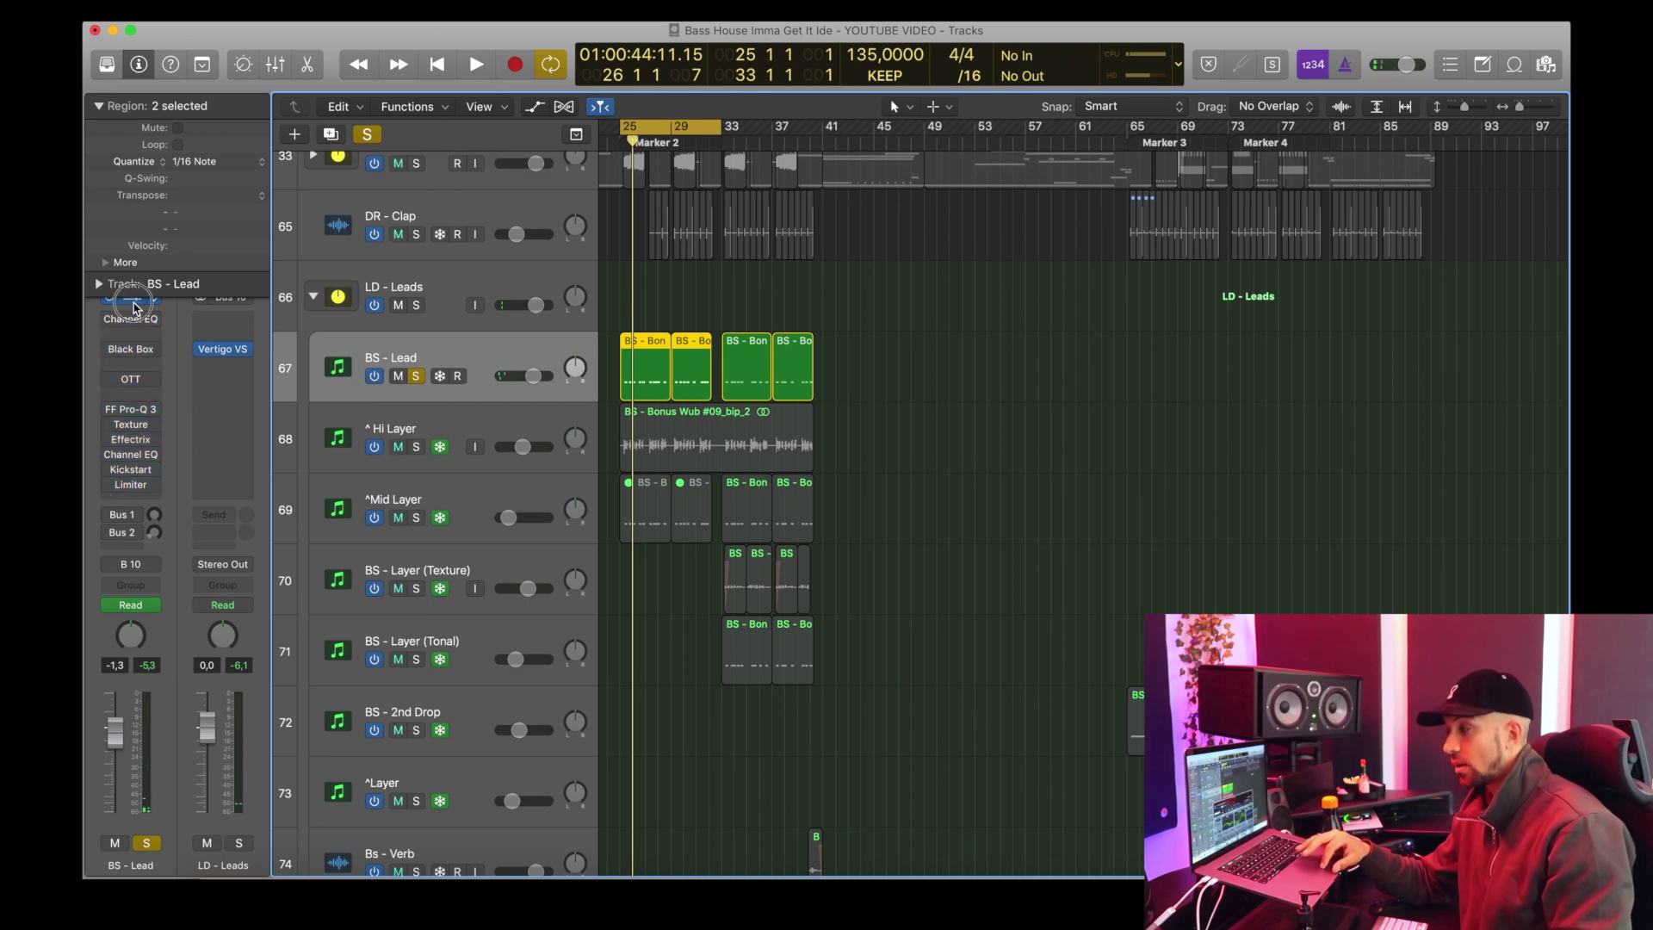
pyautogui.press('v')
pyautogui.click(665, 588)
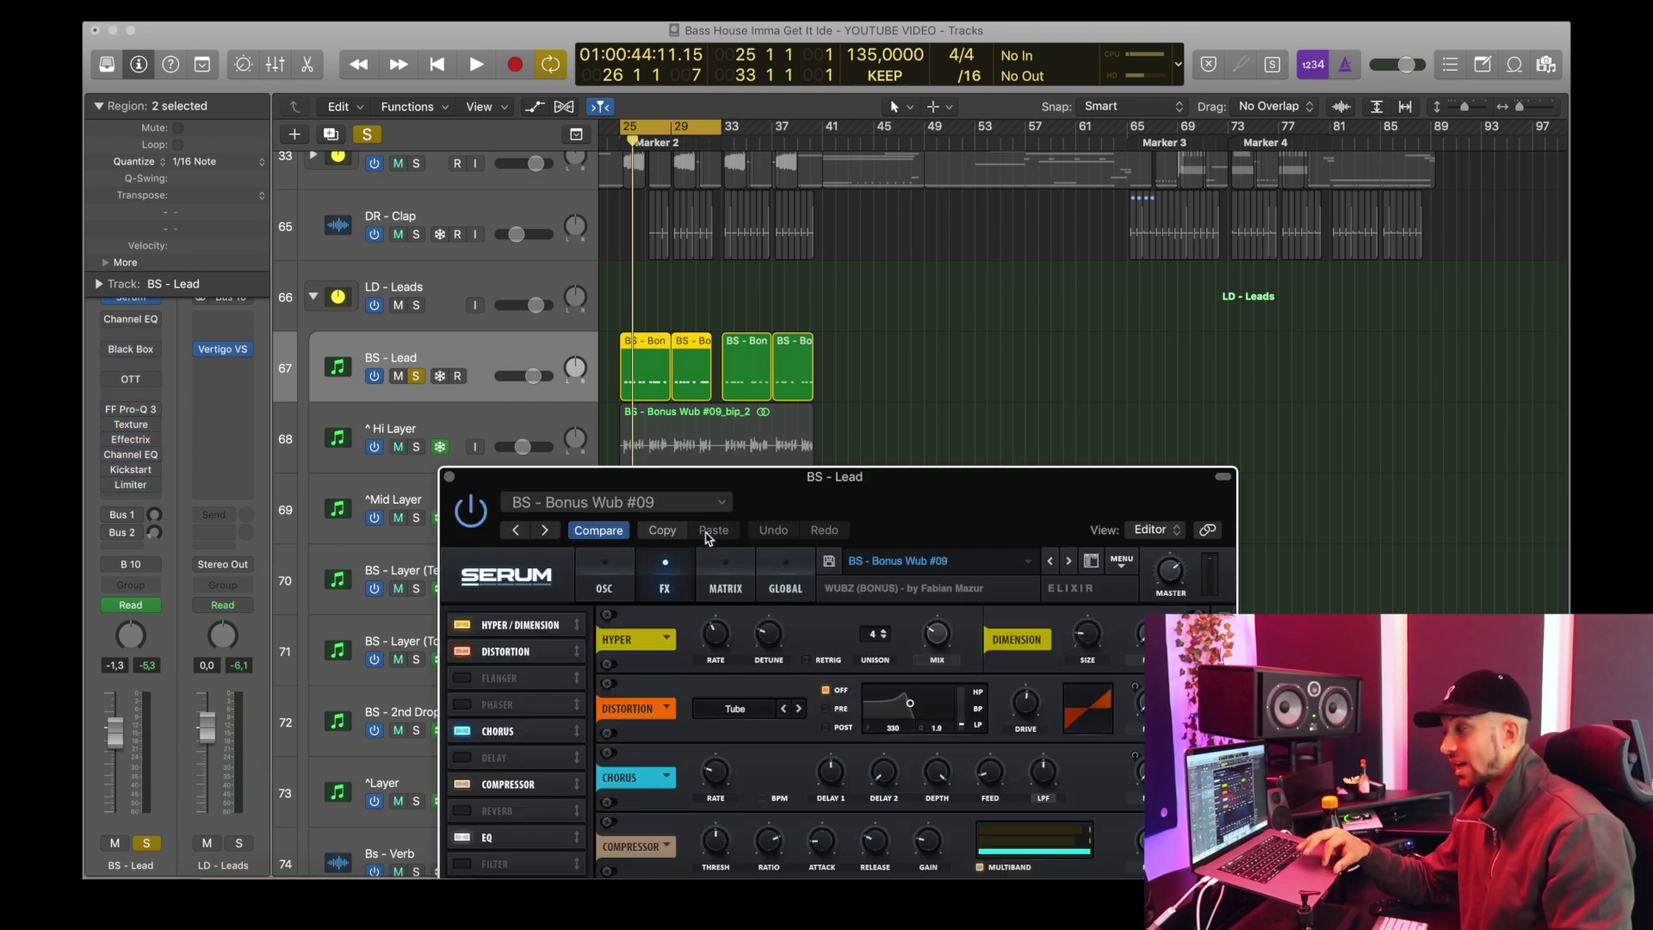
pyautogui.moveTo(761, 478); pyautogui.dragTo(787, 172)
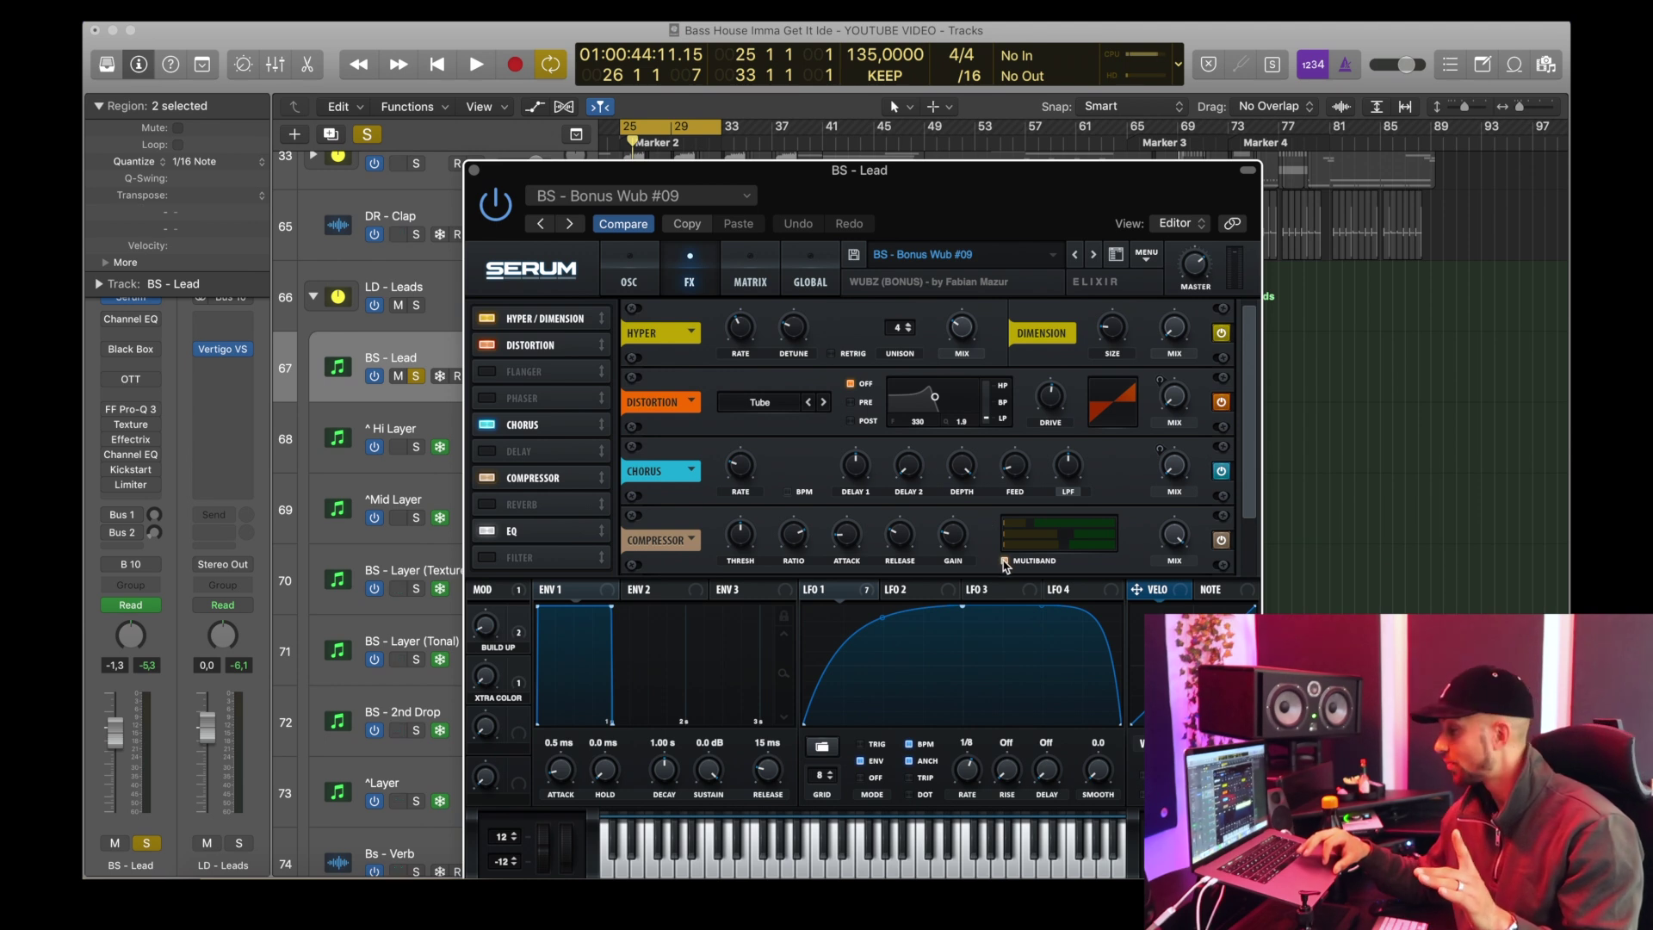
# Step: Audition BS - Lead with multiband mode off in Serum's compressor, restore multiband mode and close Serum
pyautogui.click(1005, 564)
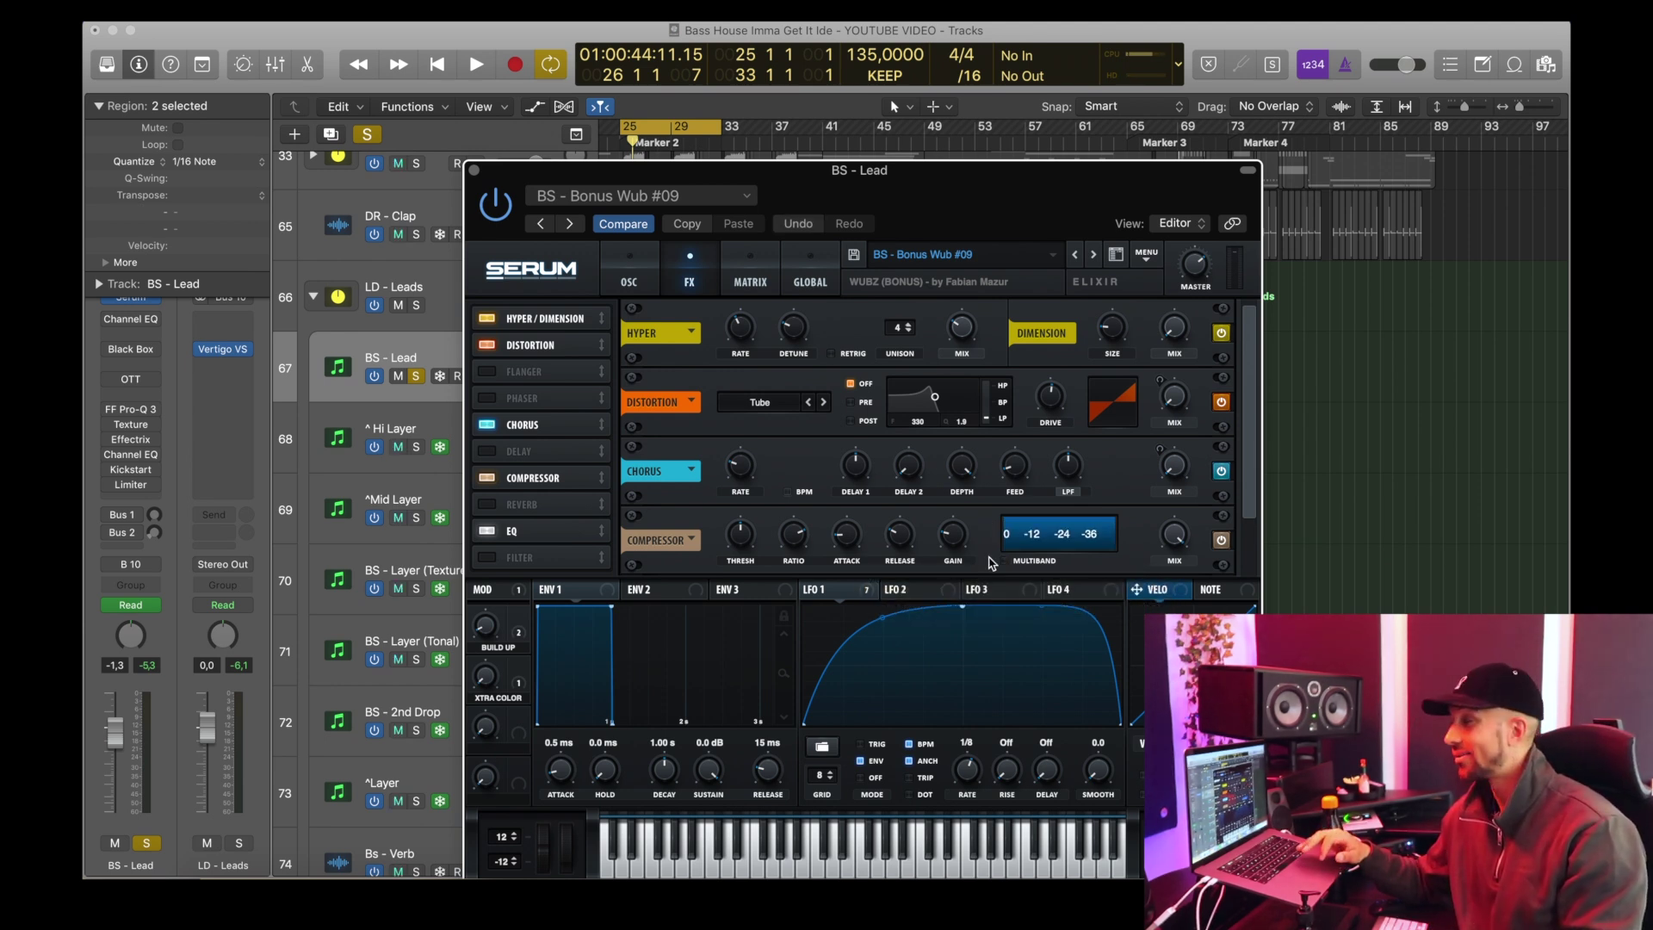
pyautogui.press('space')
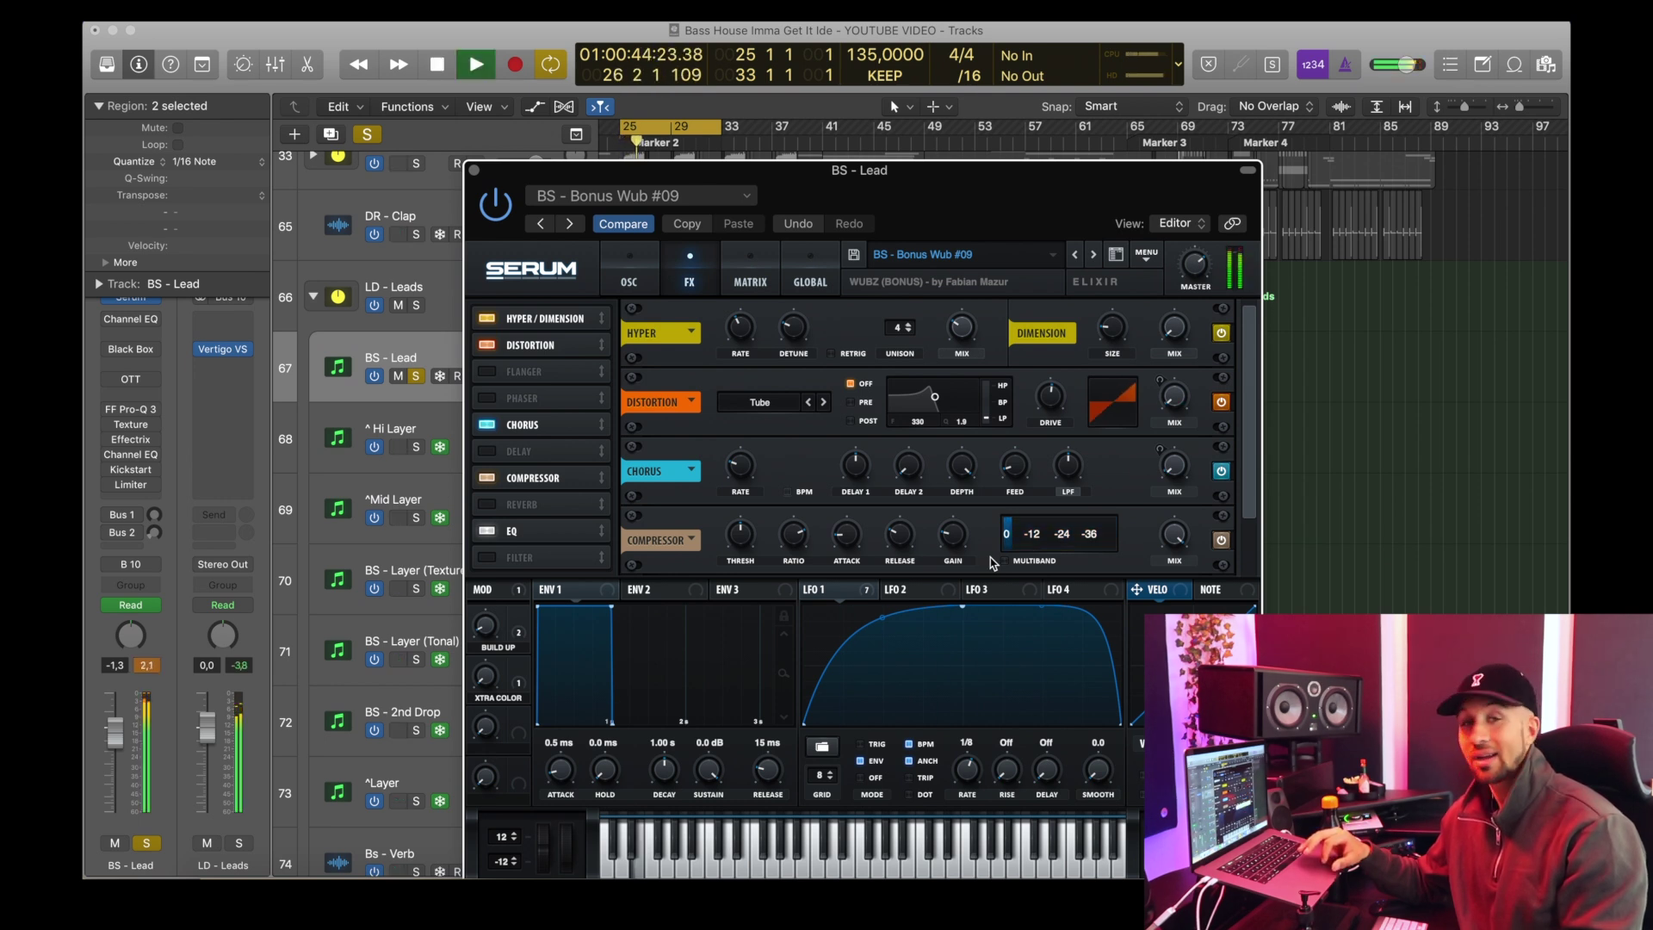
pyautogui.press('space')
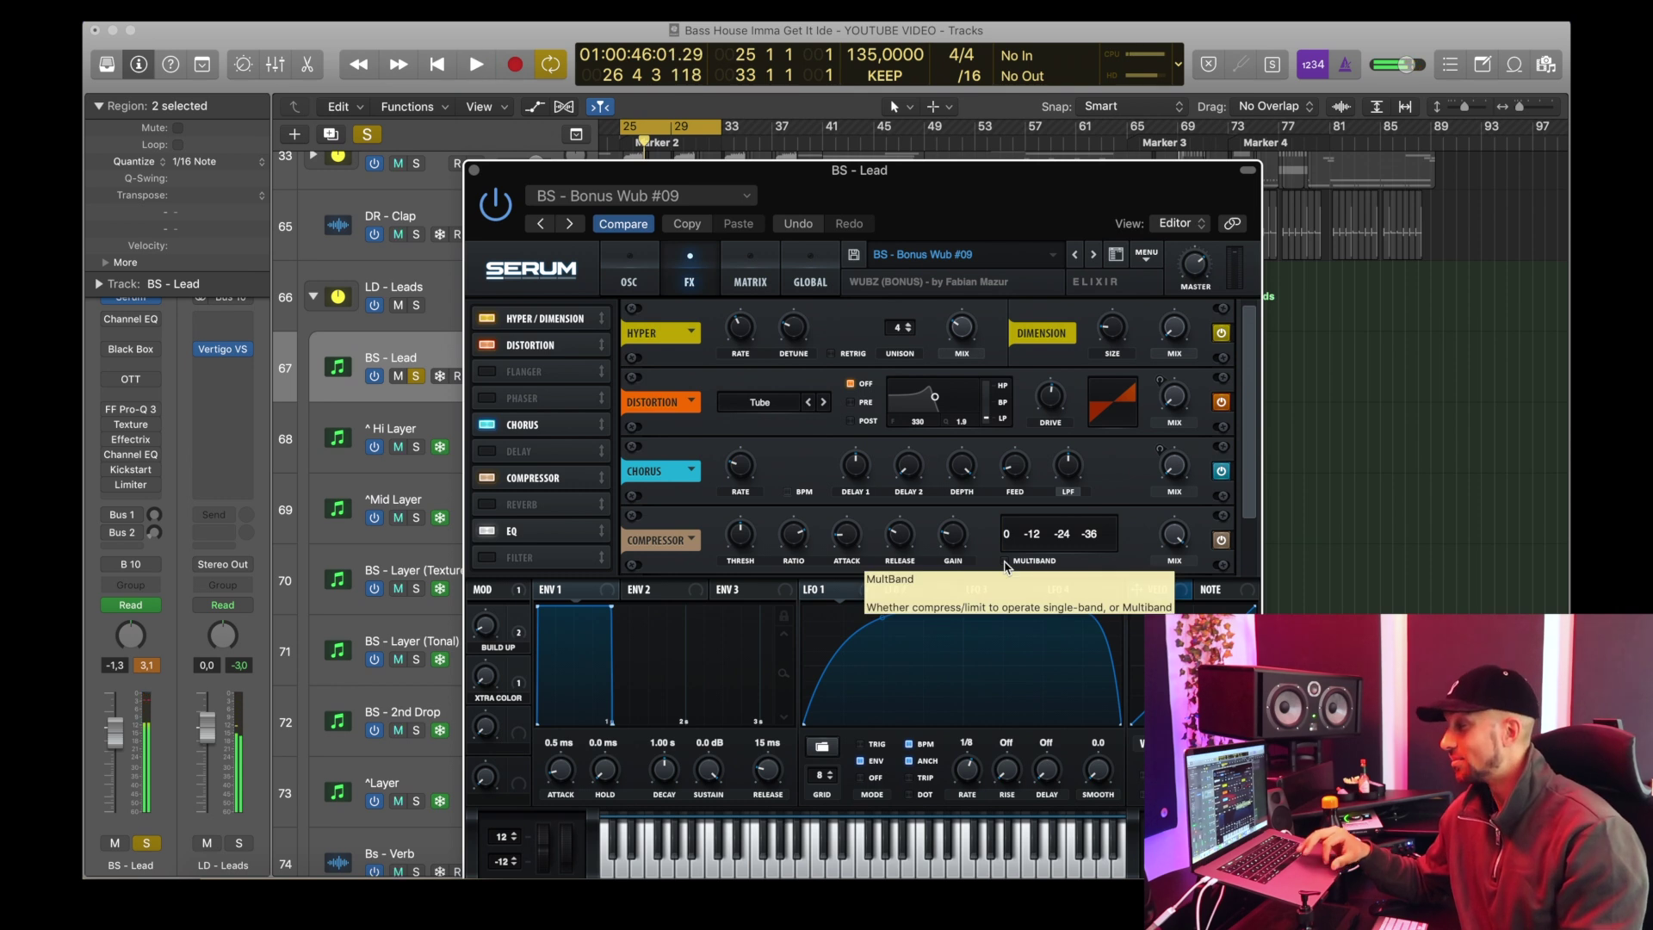
pyautogui.click(1005, 562)
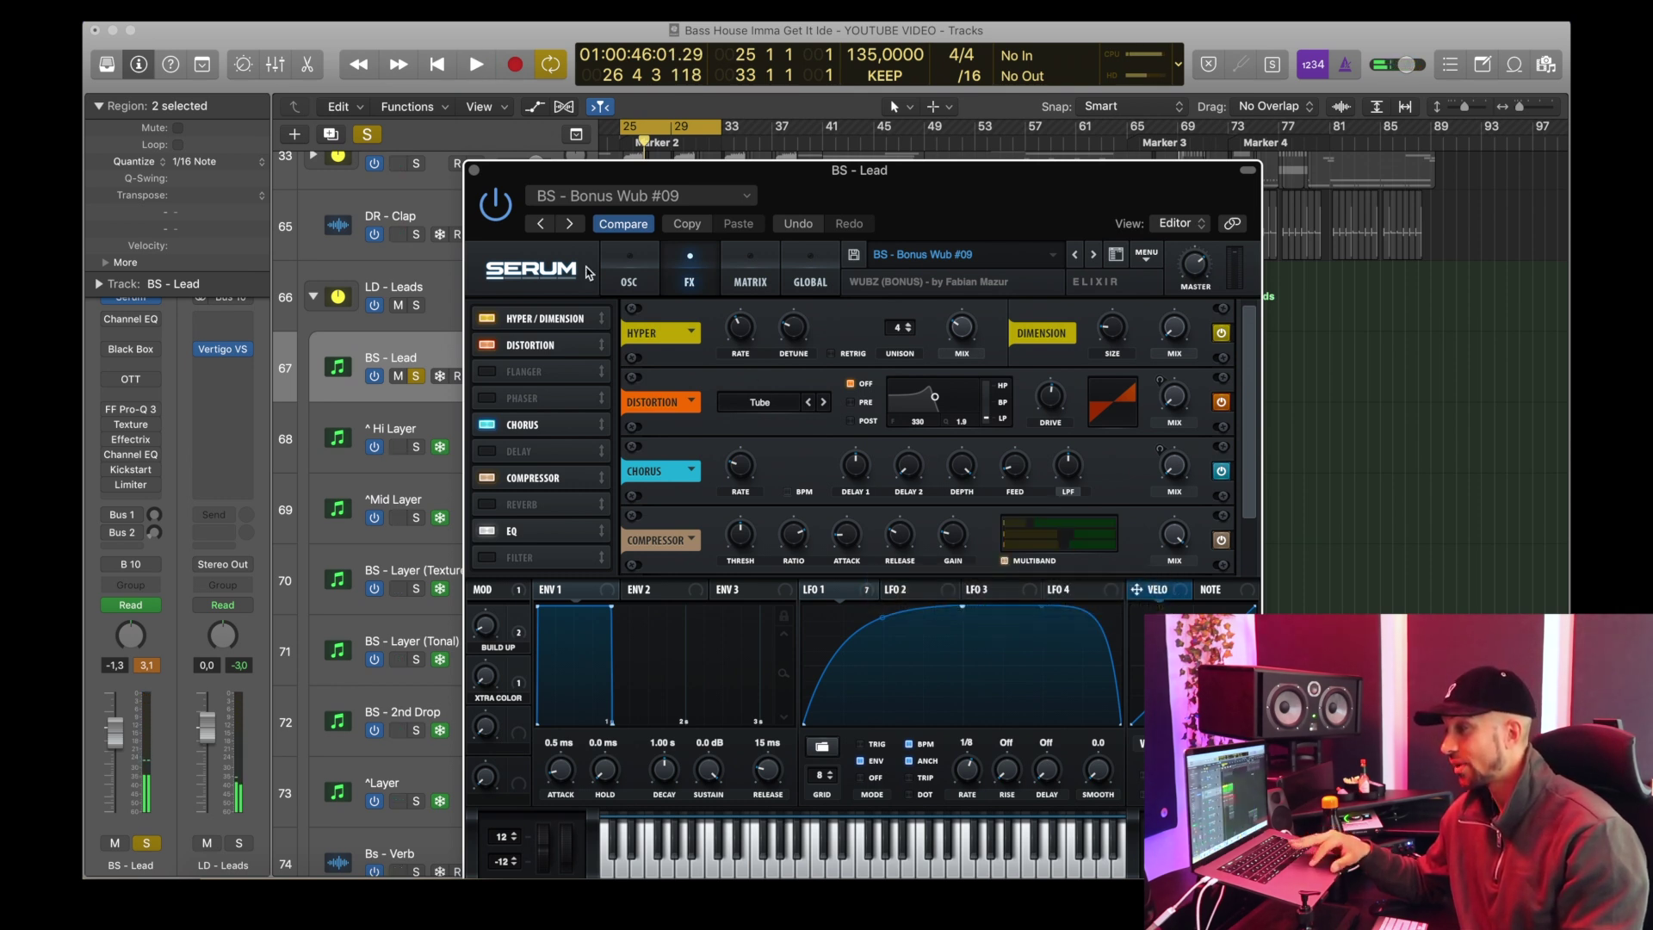
pyautogui.click(473, 172)
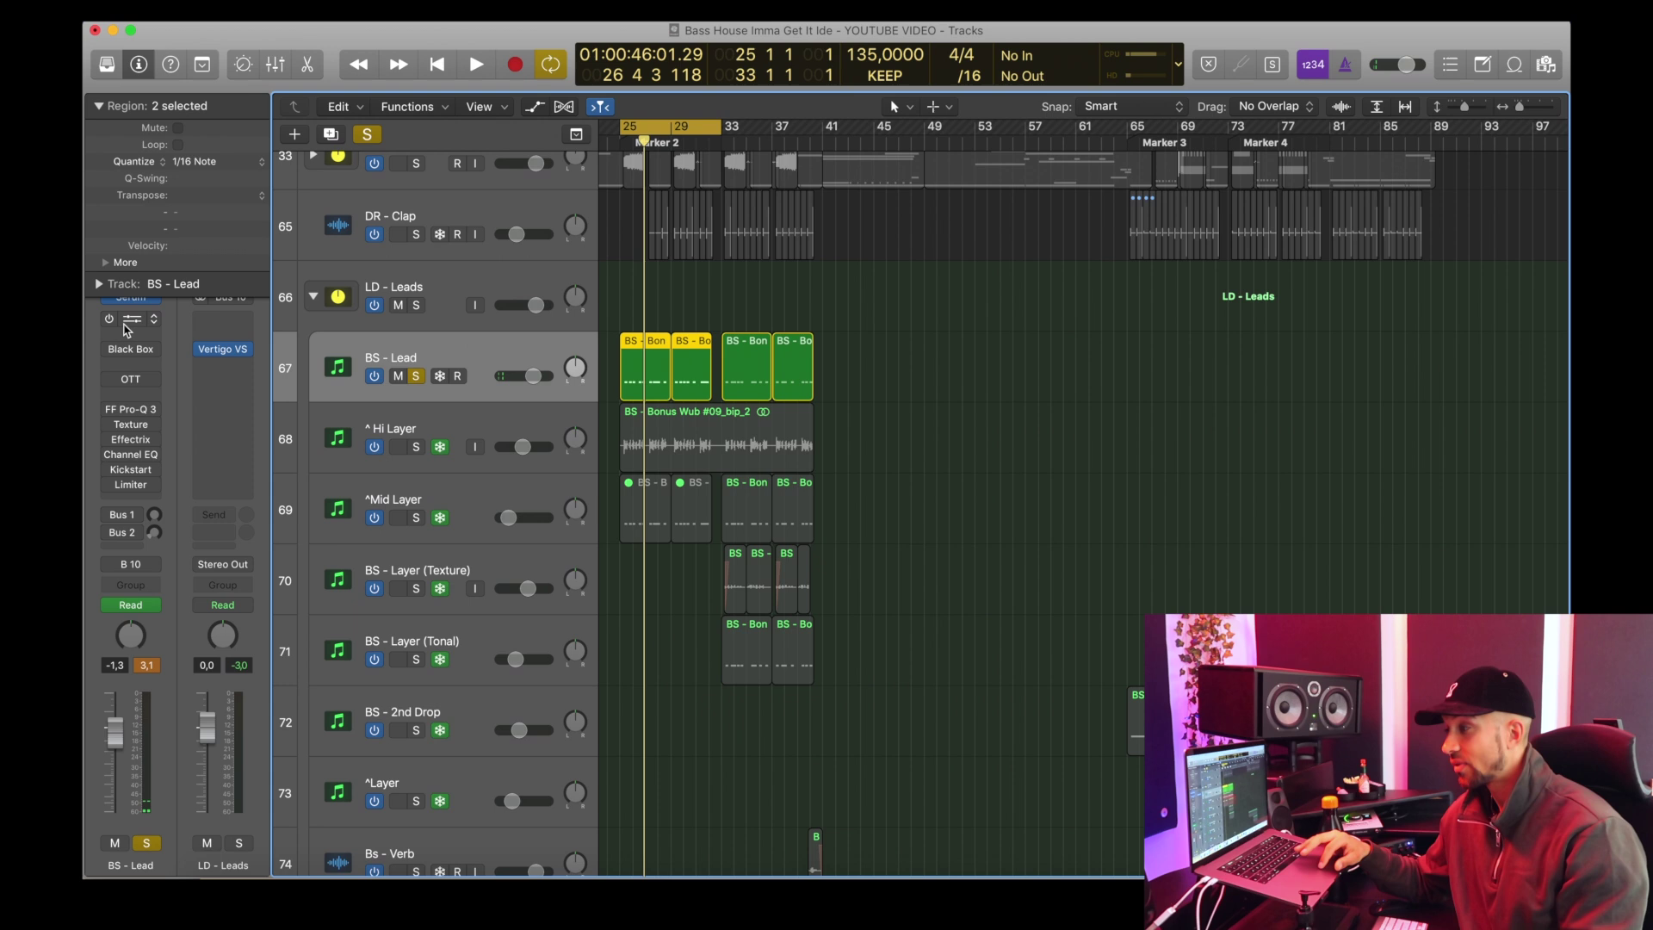
# Step: Switch on and inspect the Black Box, OTT and FF Pro-Q 3 inserts on BS - Lead, closing each plug-in window
pyautogui.click(250, 284)
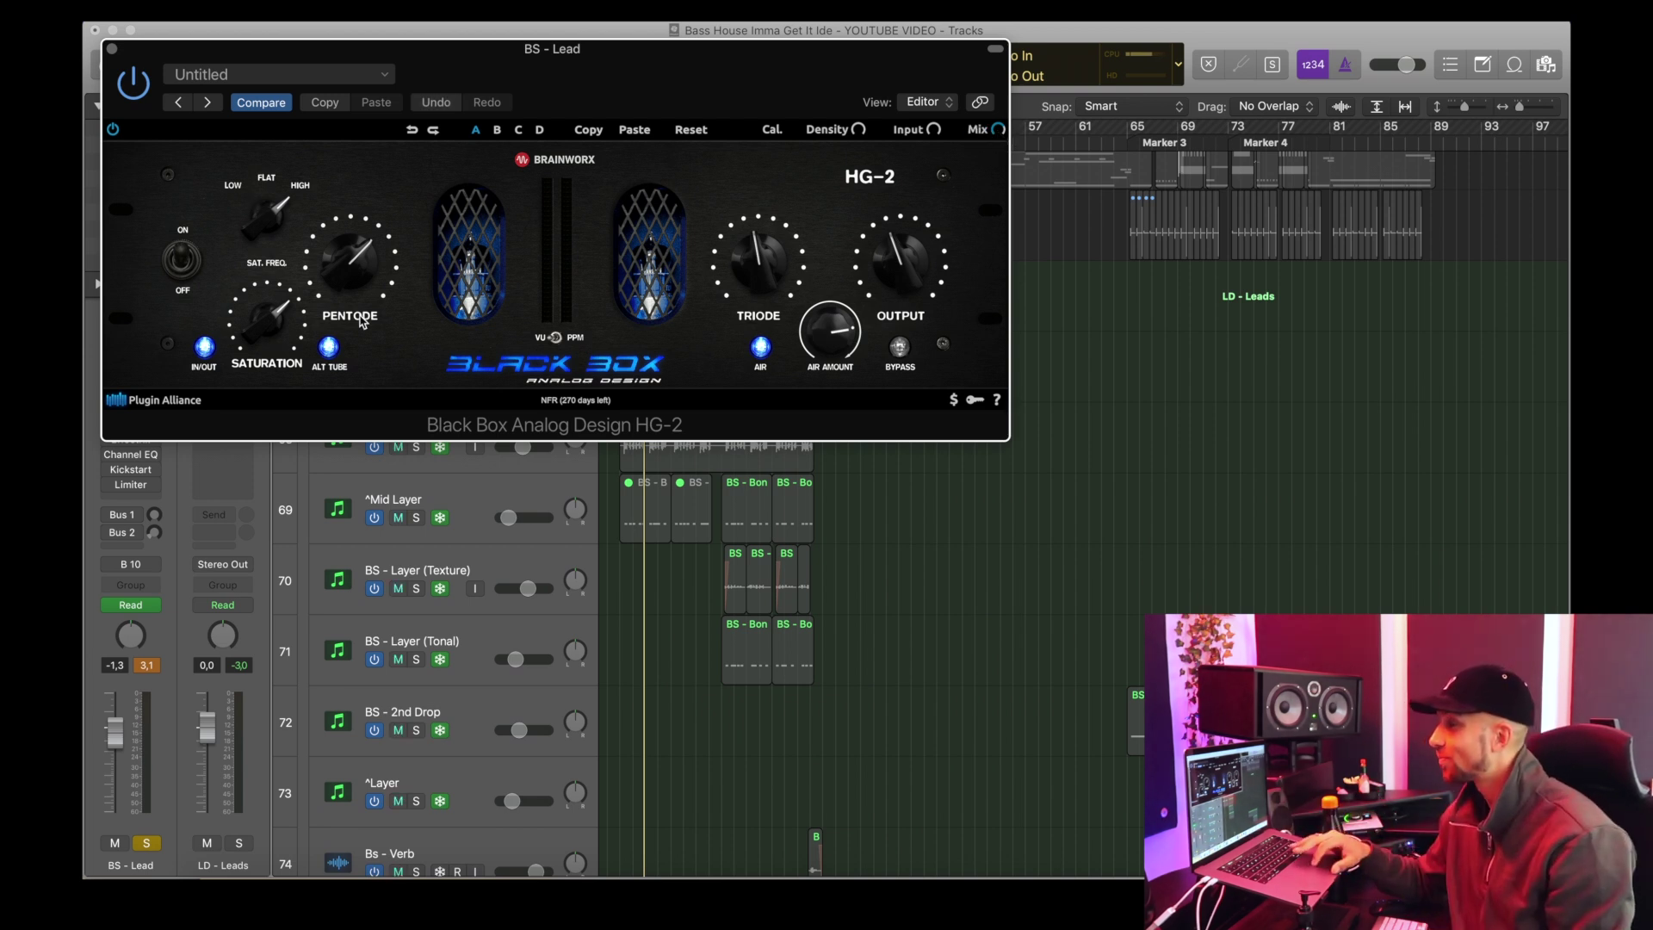
pyautogui.click(112, 49)
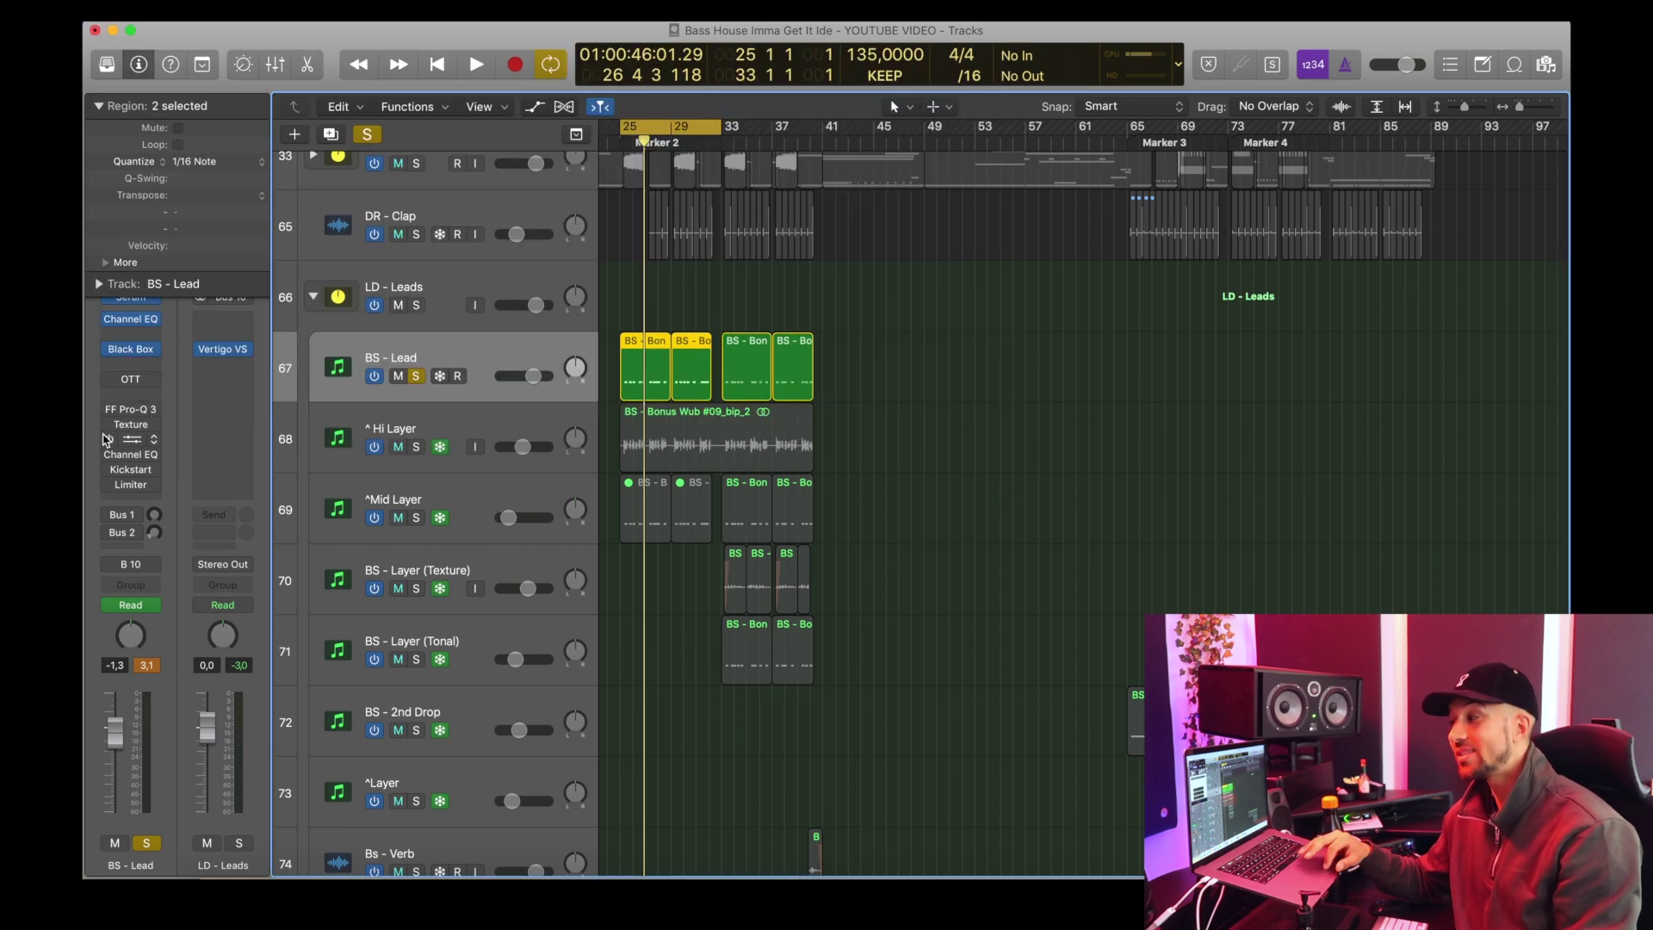
pyautogui.click(134, 381)
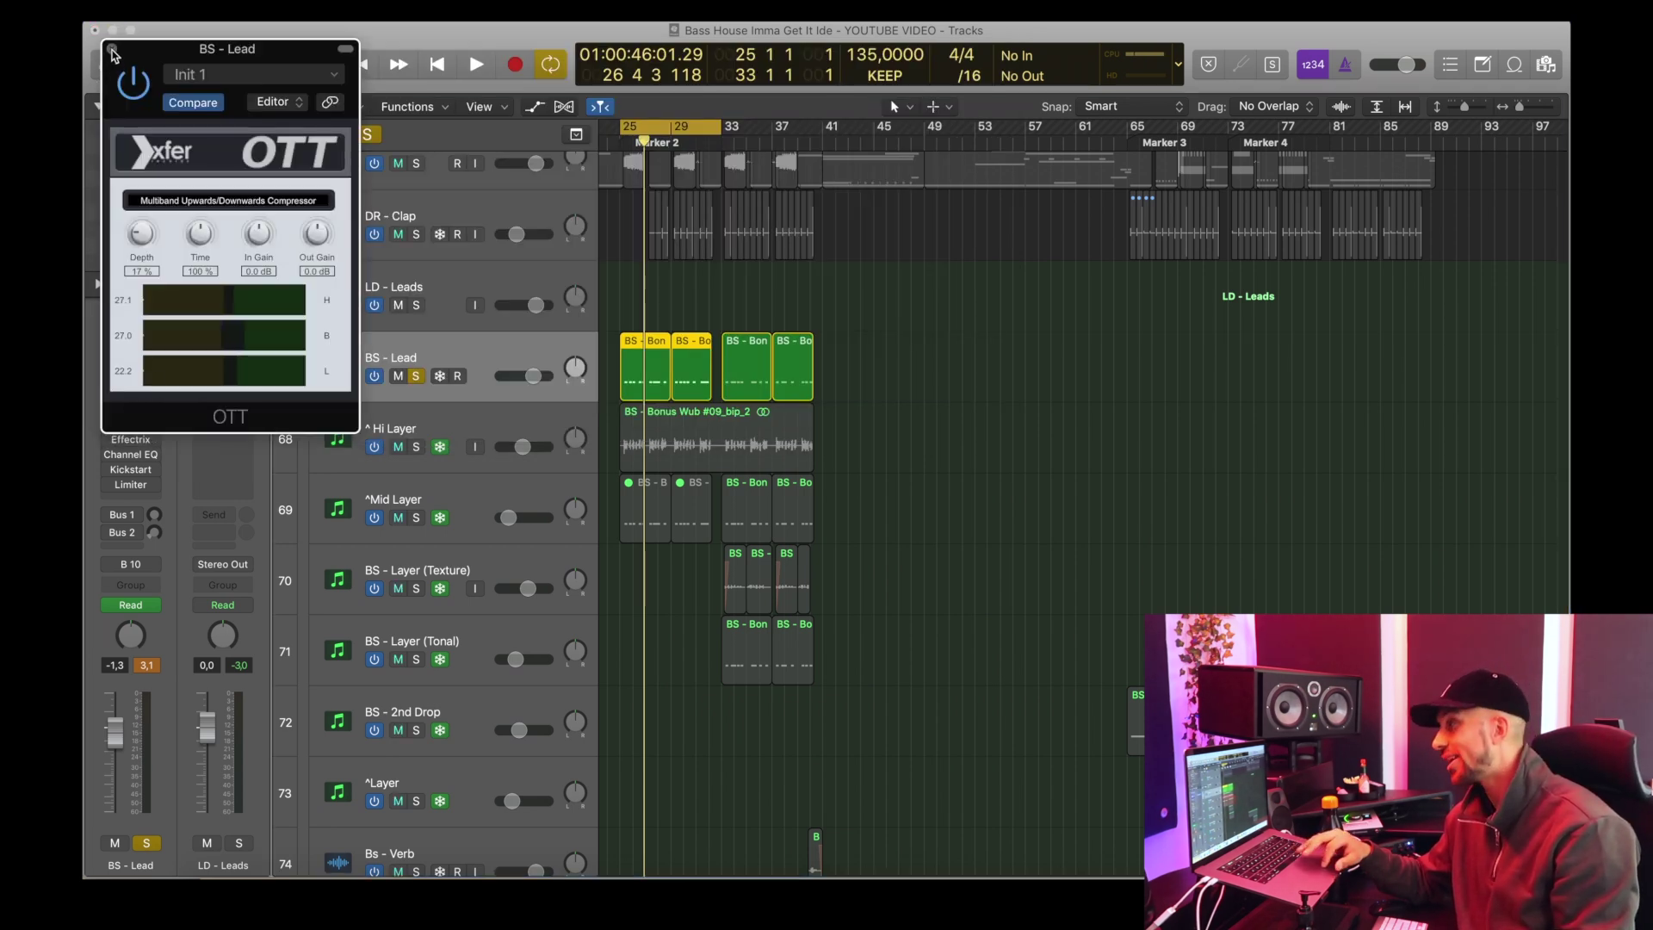
pyautogui.click(112, 52)
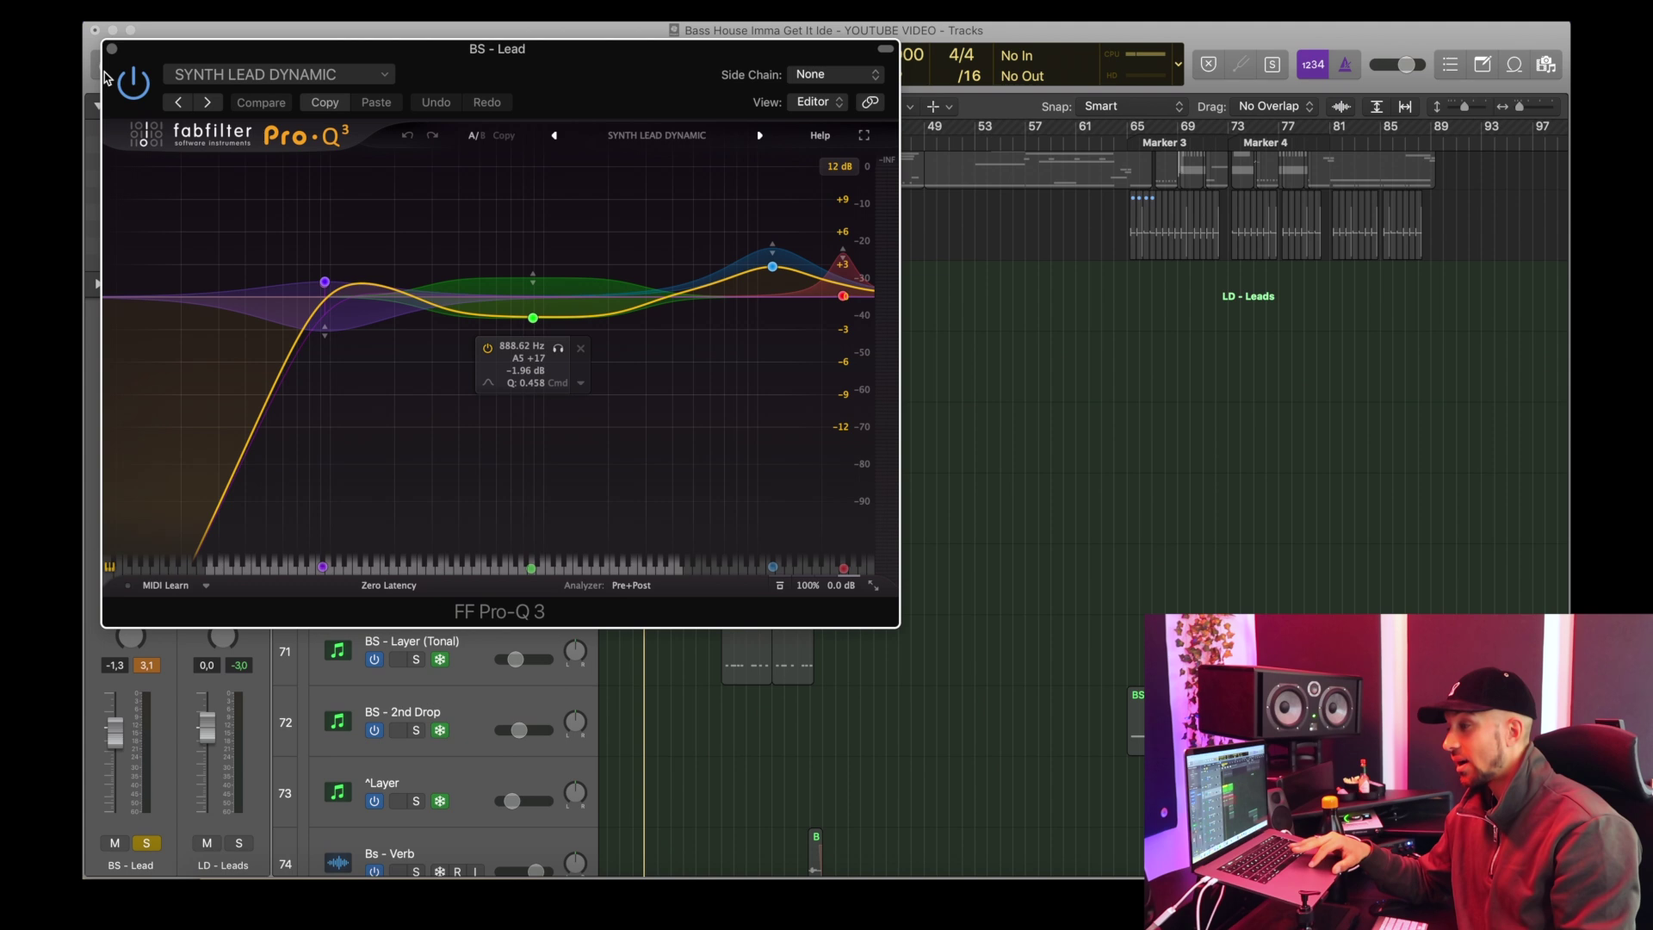
pyautogui.click(112, 49)
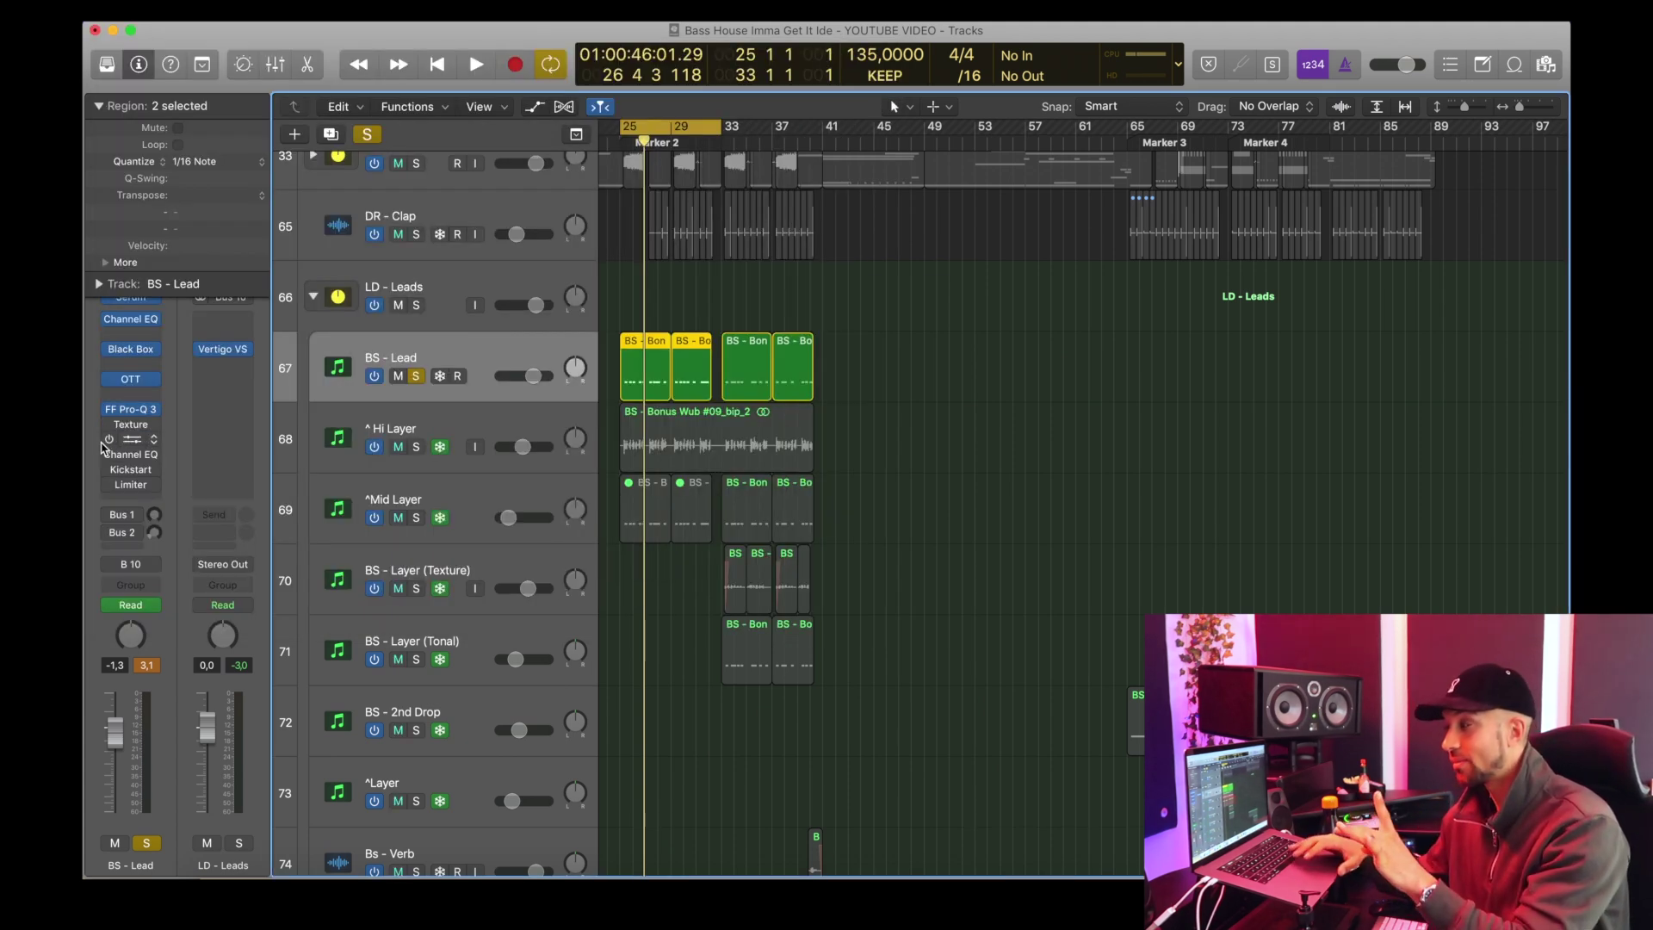
# Step: Audition BS - Lead from bar 25, switch on and open its Texture insert, and audition it again
pyautogui.press('space')
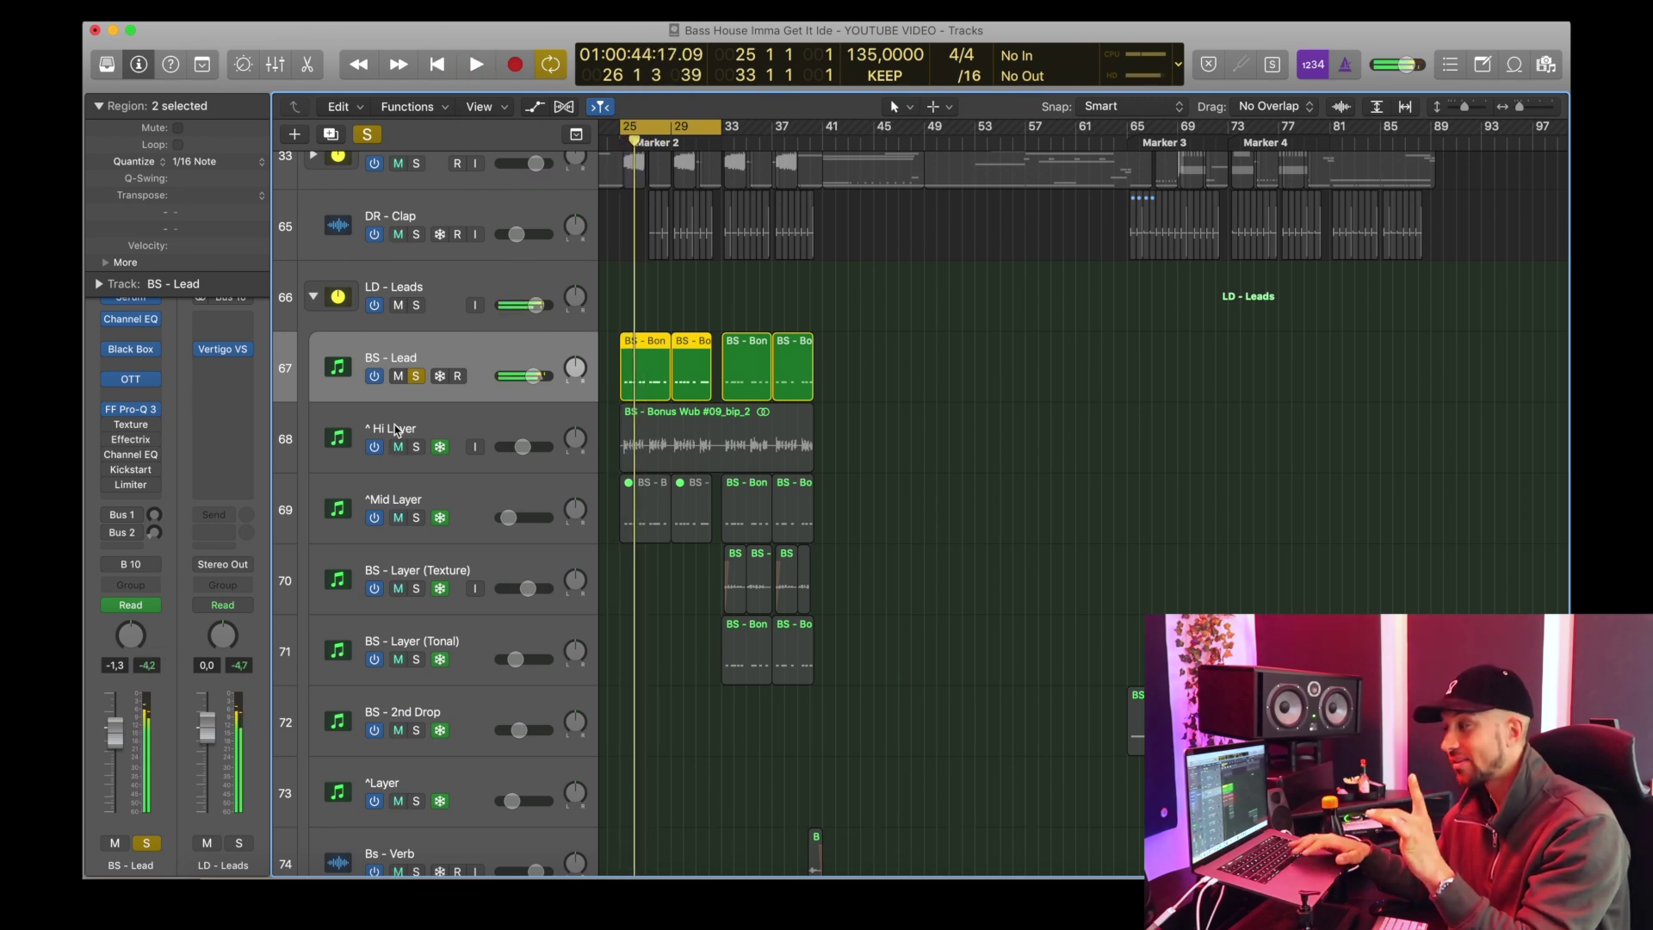
pyautogui.press('space')
pyautogui.press('v')
pyautogui.press('space')
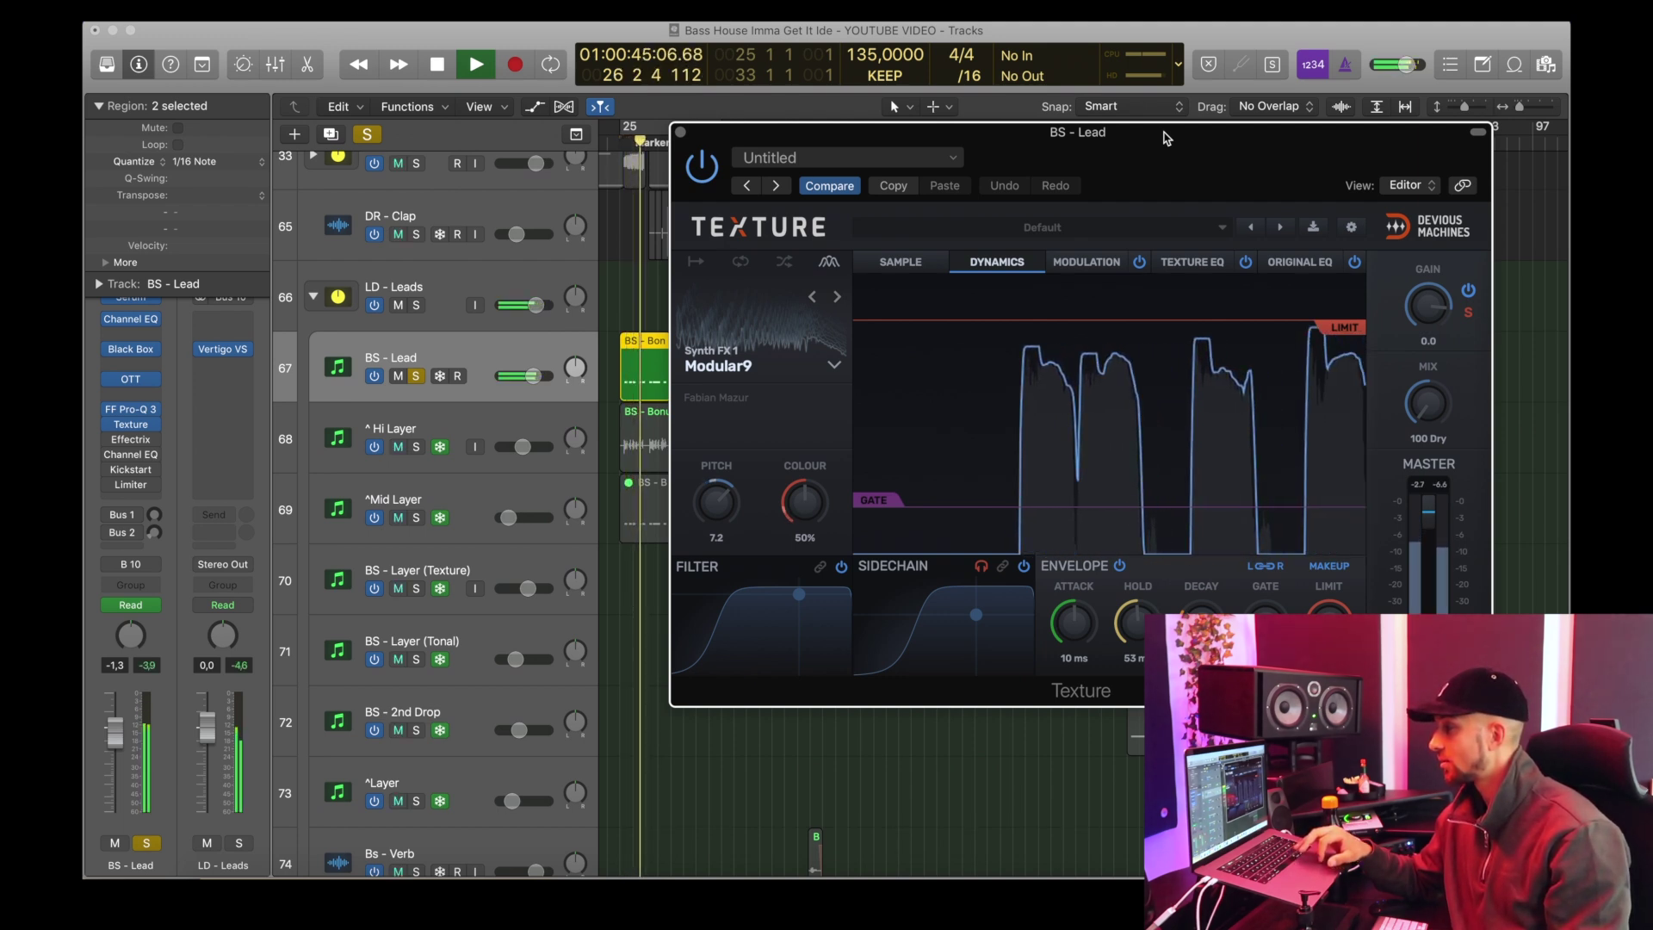
pyautogui.press('space')
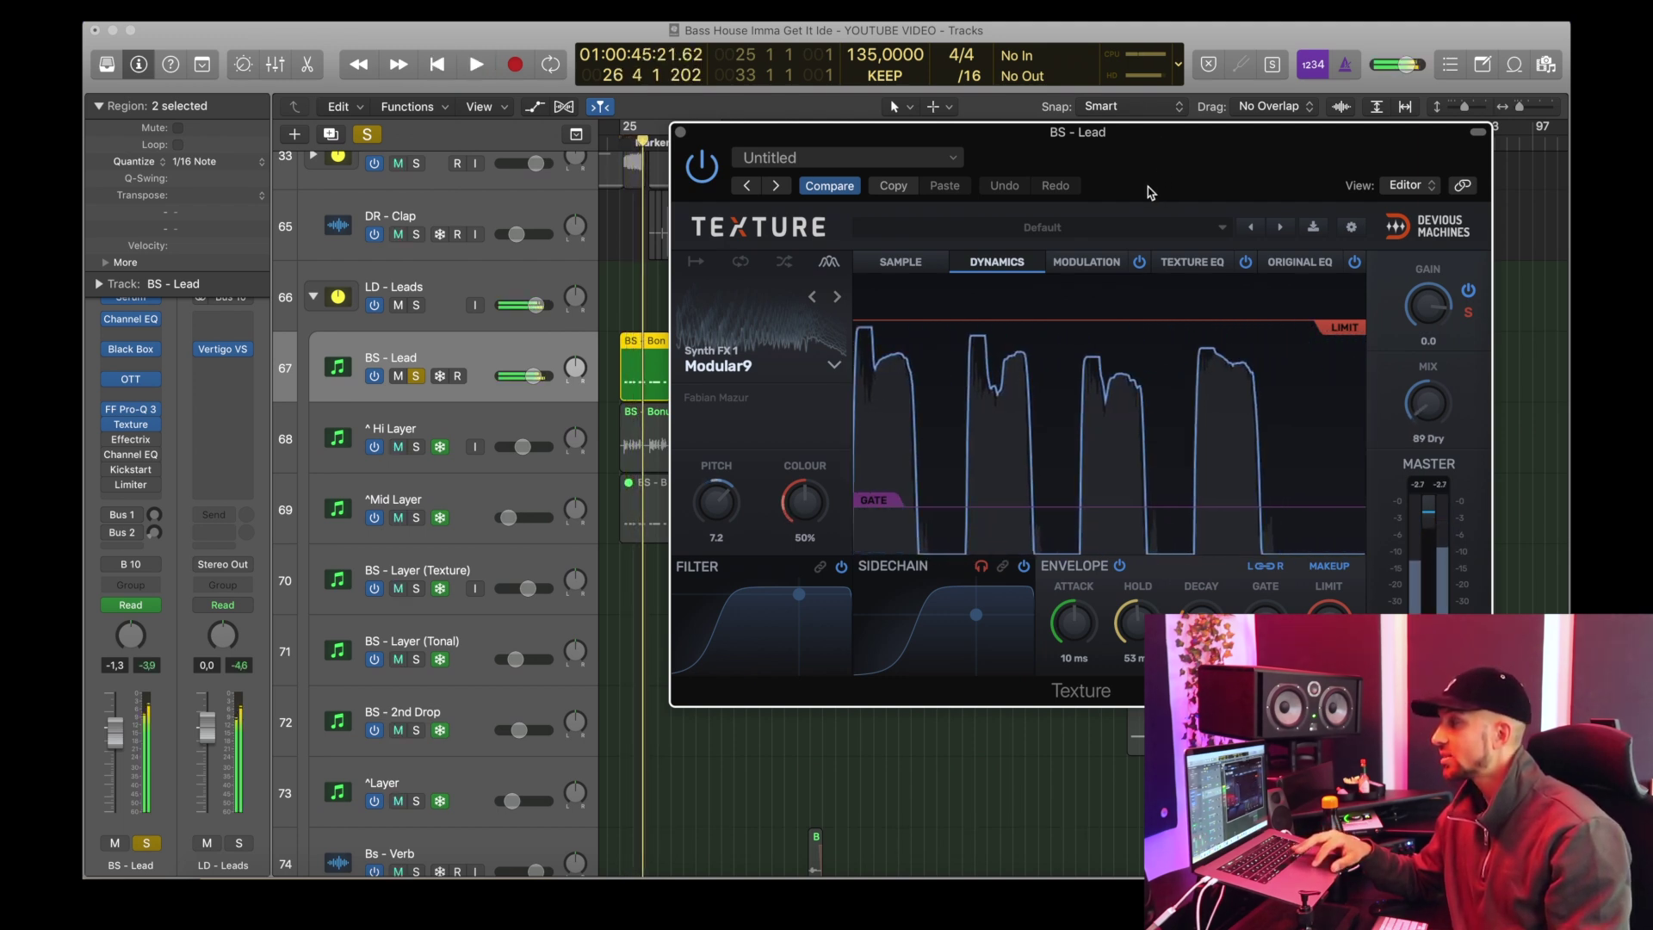
# Step: Audition BS - Lead through Texture with the cycle range off, close Texture and turn the cycle range back on
pyautogui.click(648, 131)
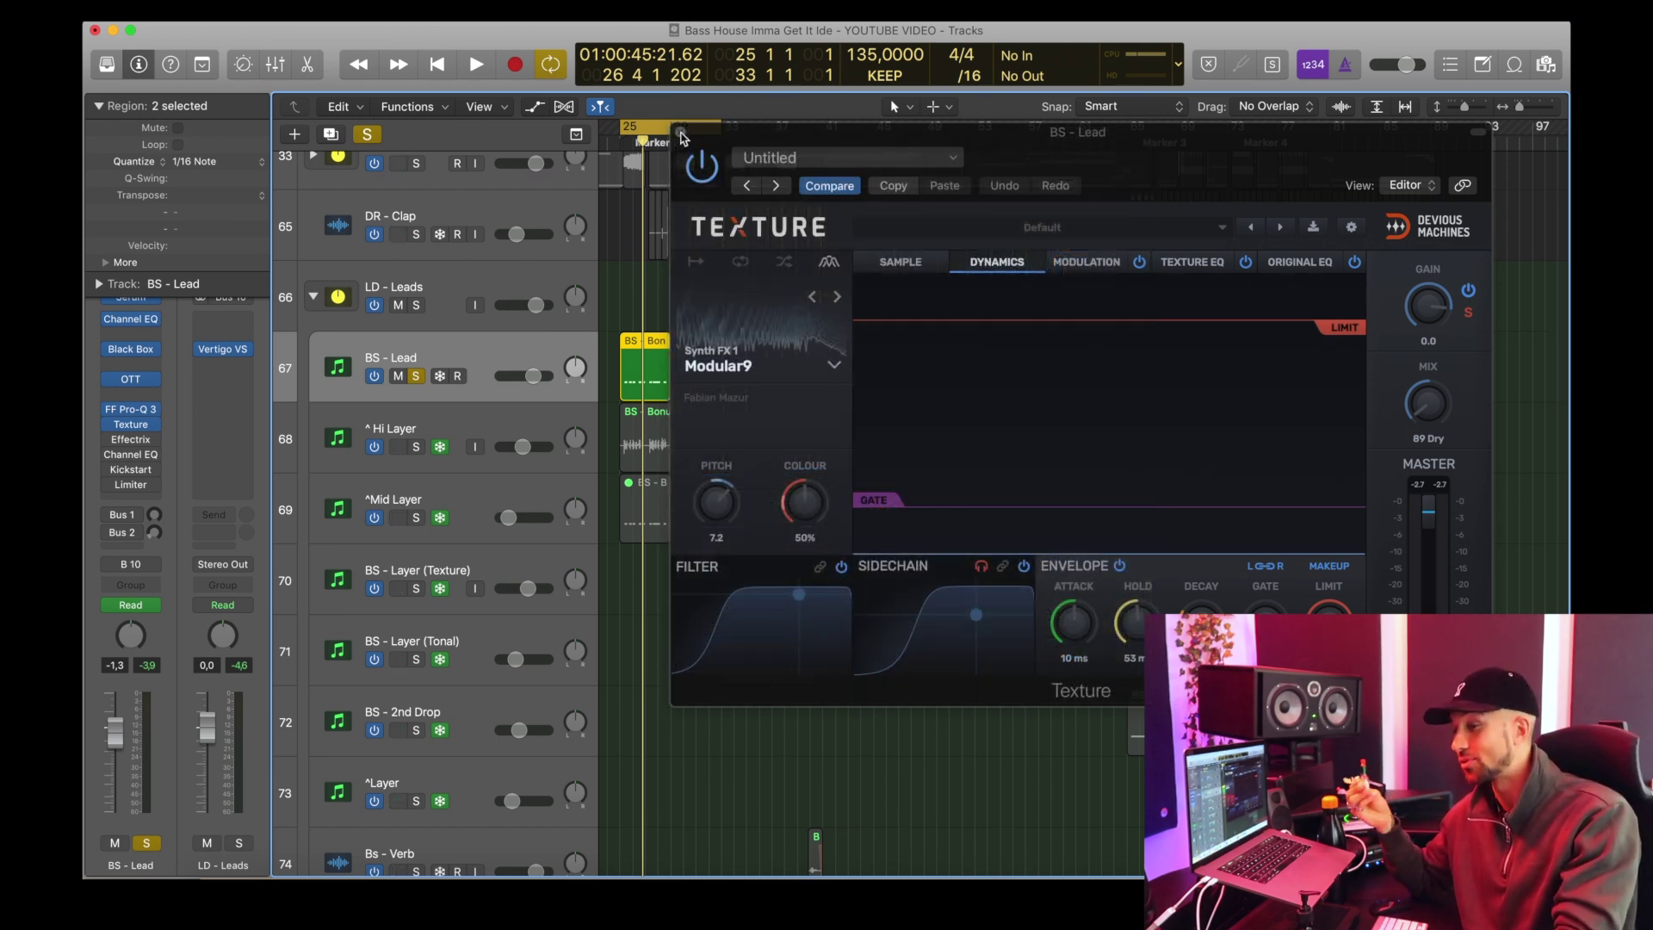
pyautogui.press('c')
pyautogui.press('space')
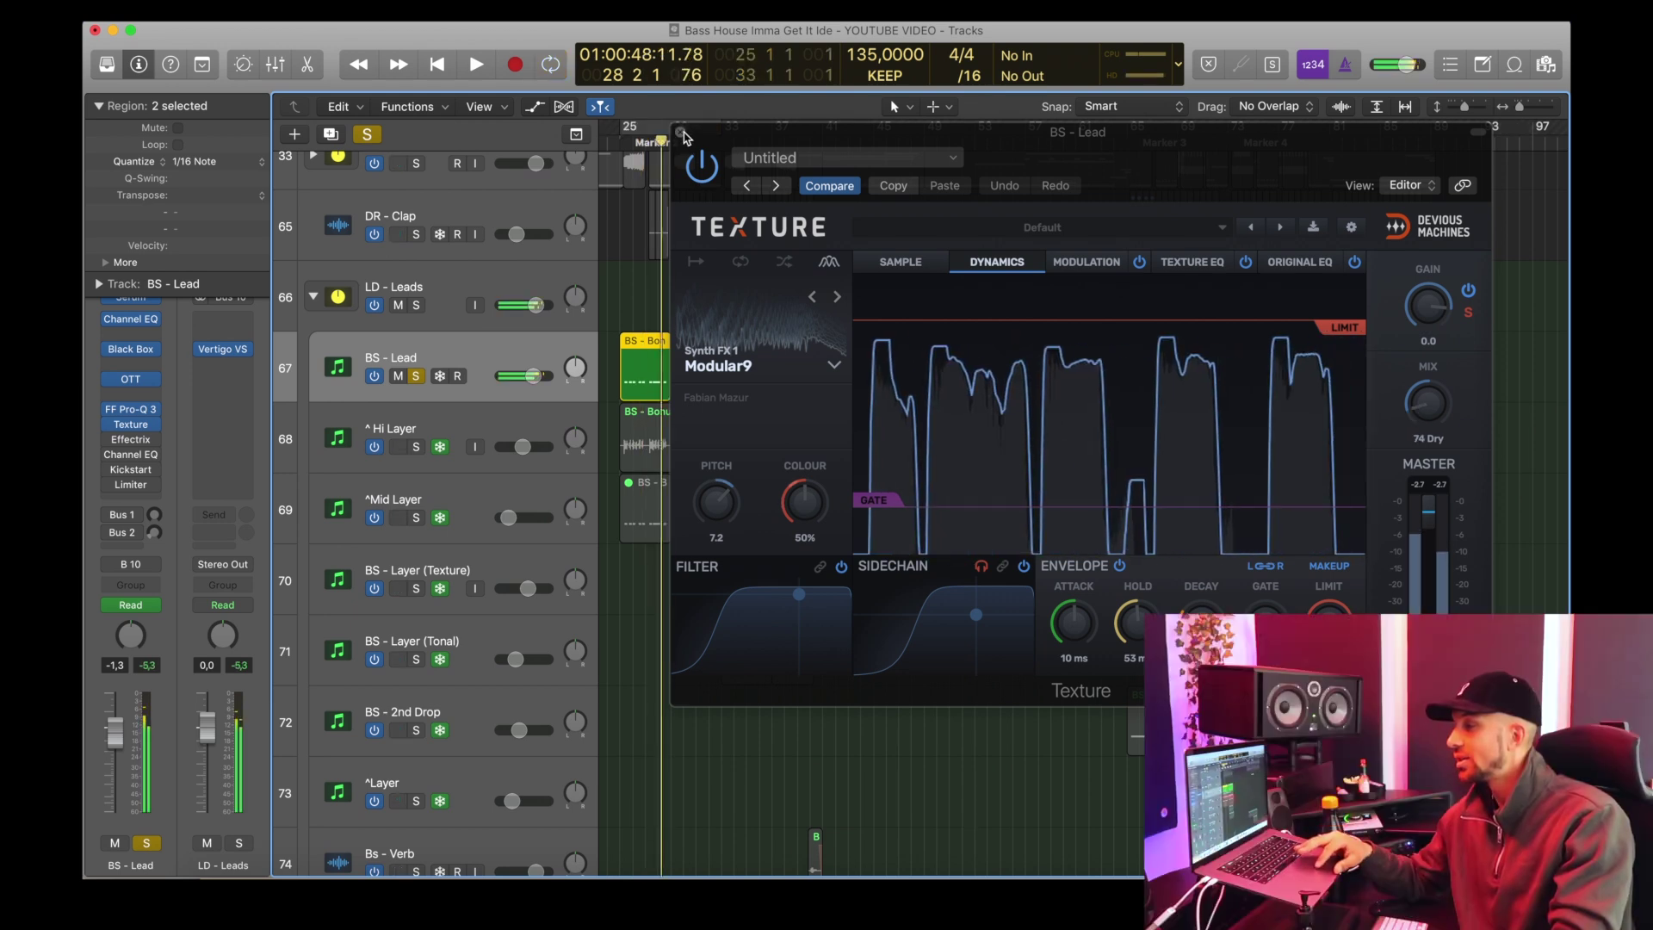
pyautogui.click(681, 134)
pyautogui.press('c')
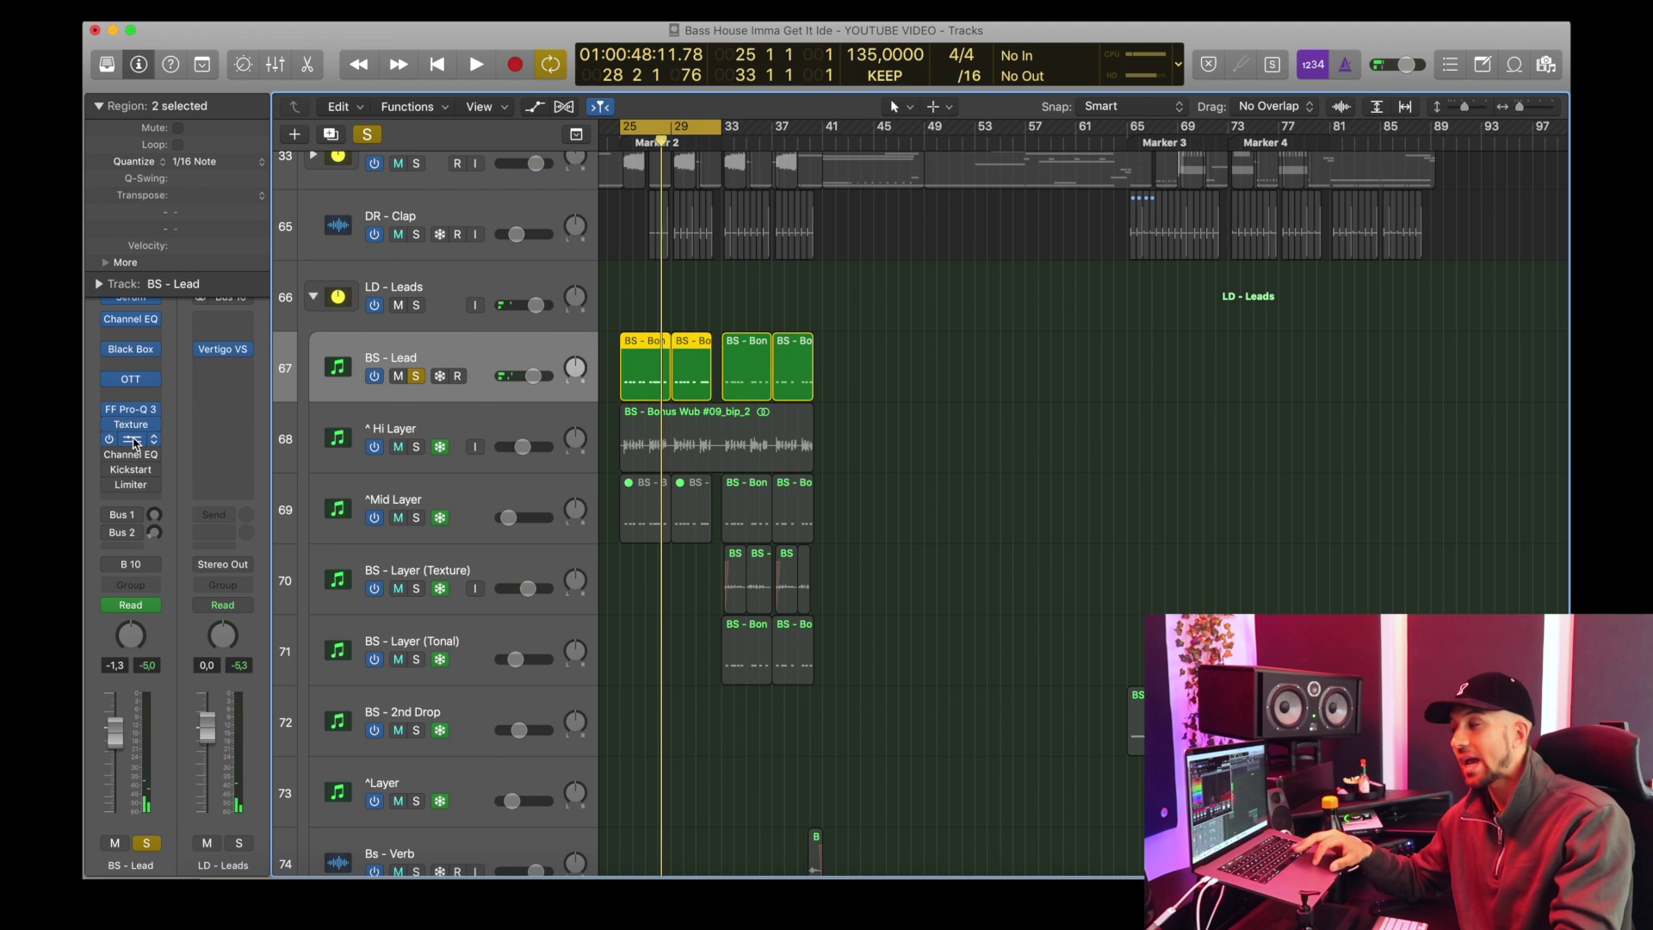
# Step: Switch on and inspect the Effectrix and Channel EQ inserts on BS - Lead, closing each plug-in window
pyautogui.press('v')
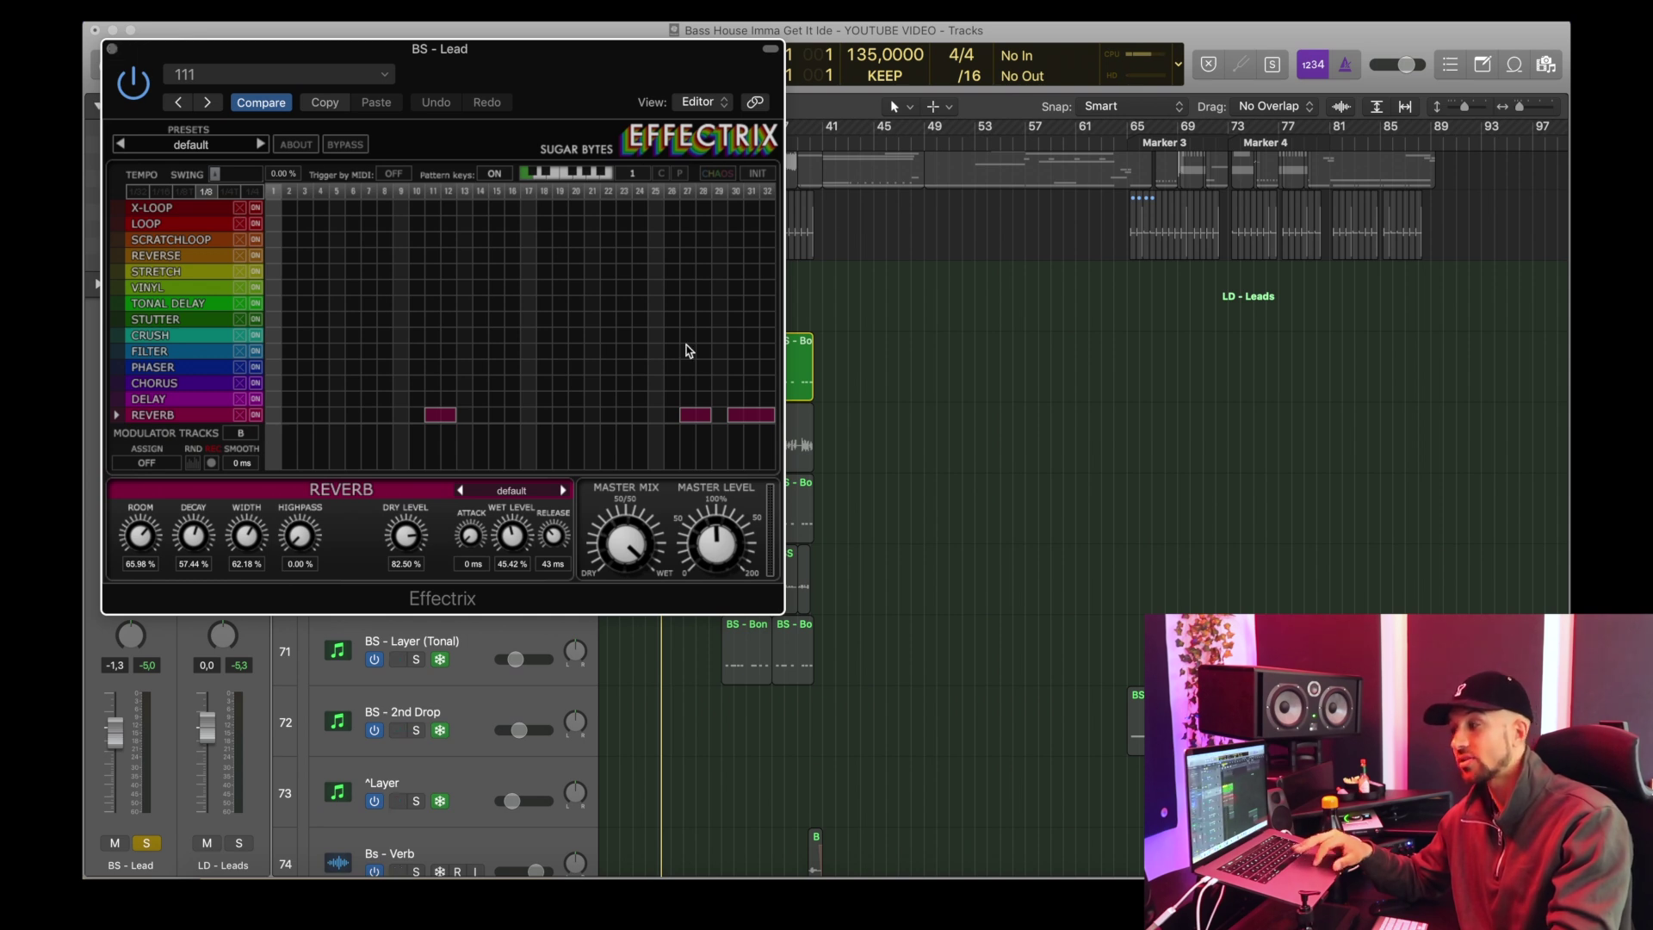
pyautogui.click(112, 53)
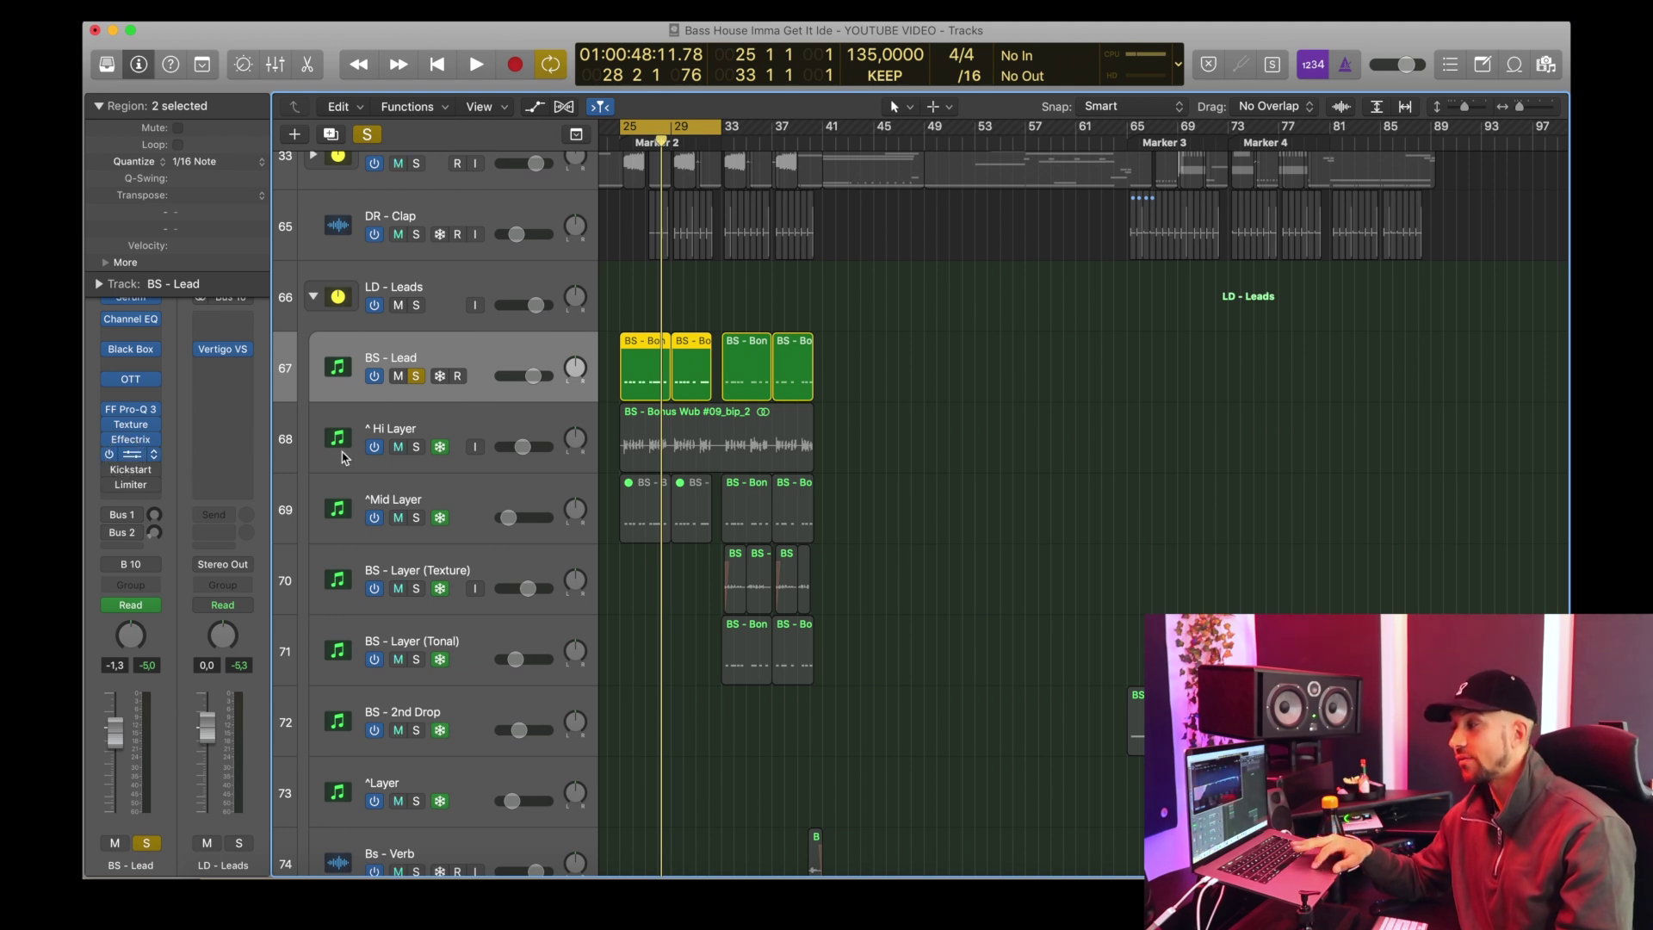
pyautogui.click(130, 318)
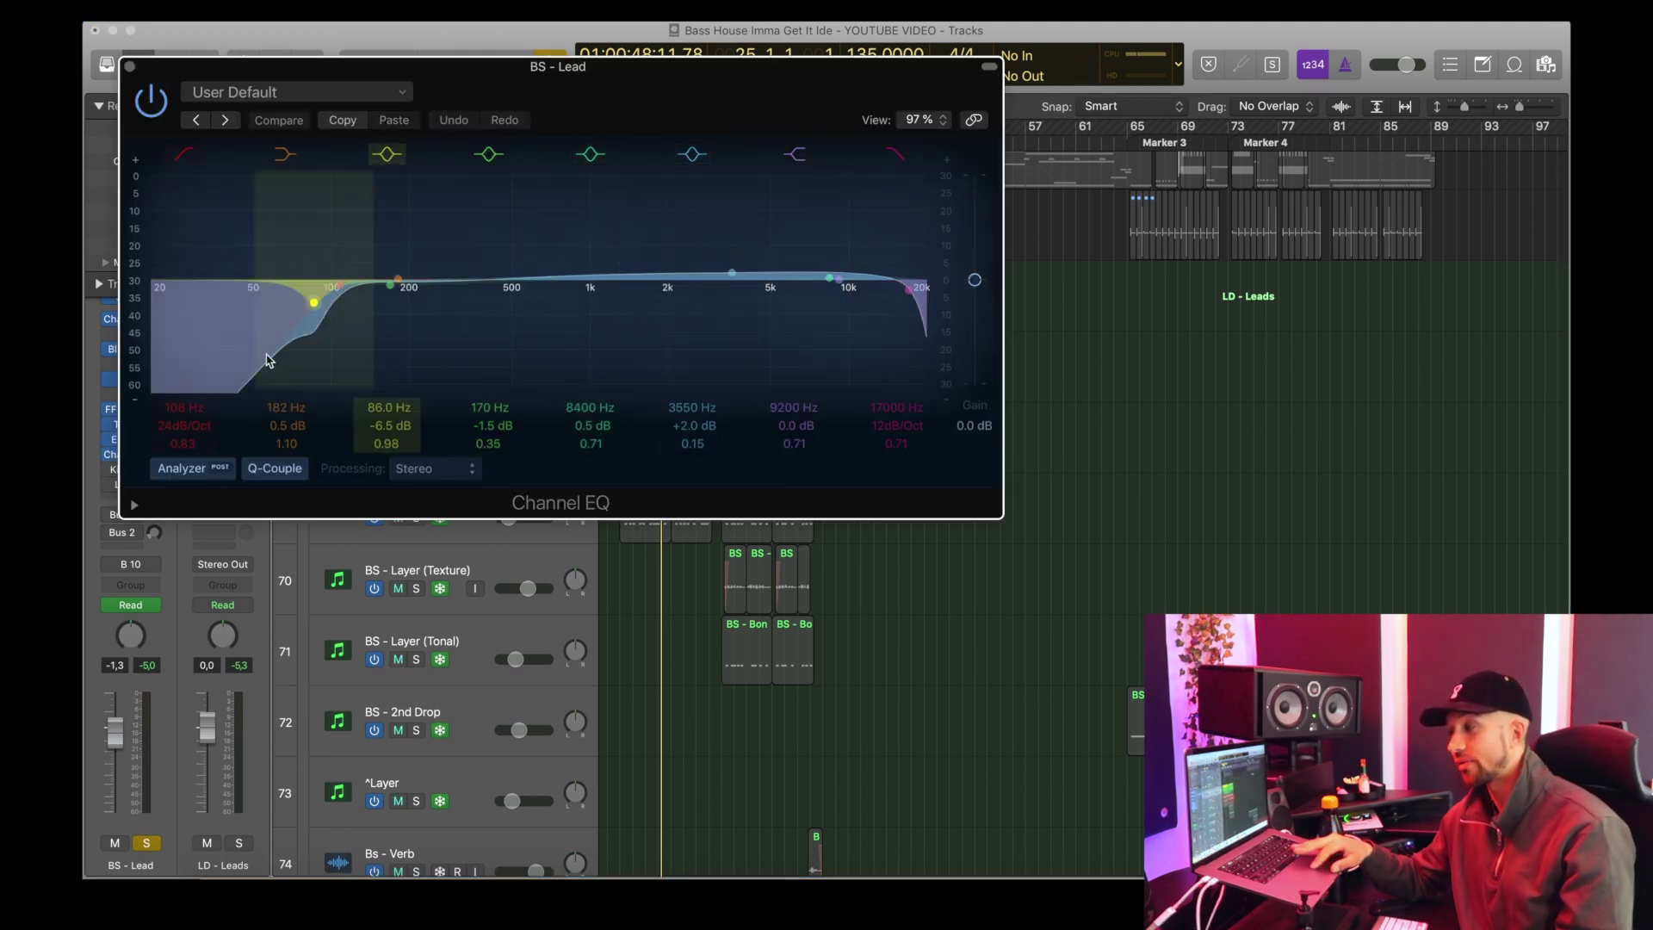
pyautogui.click(130, 67)
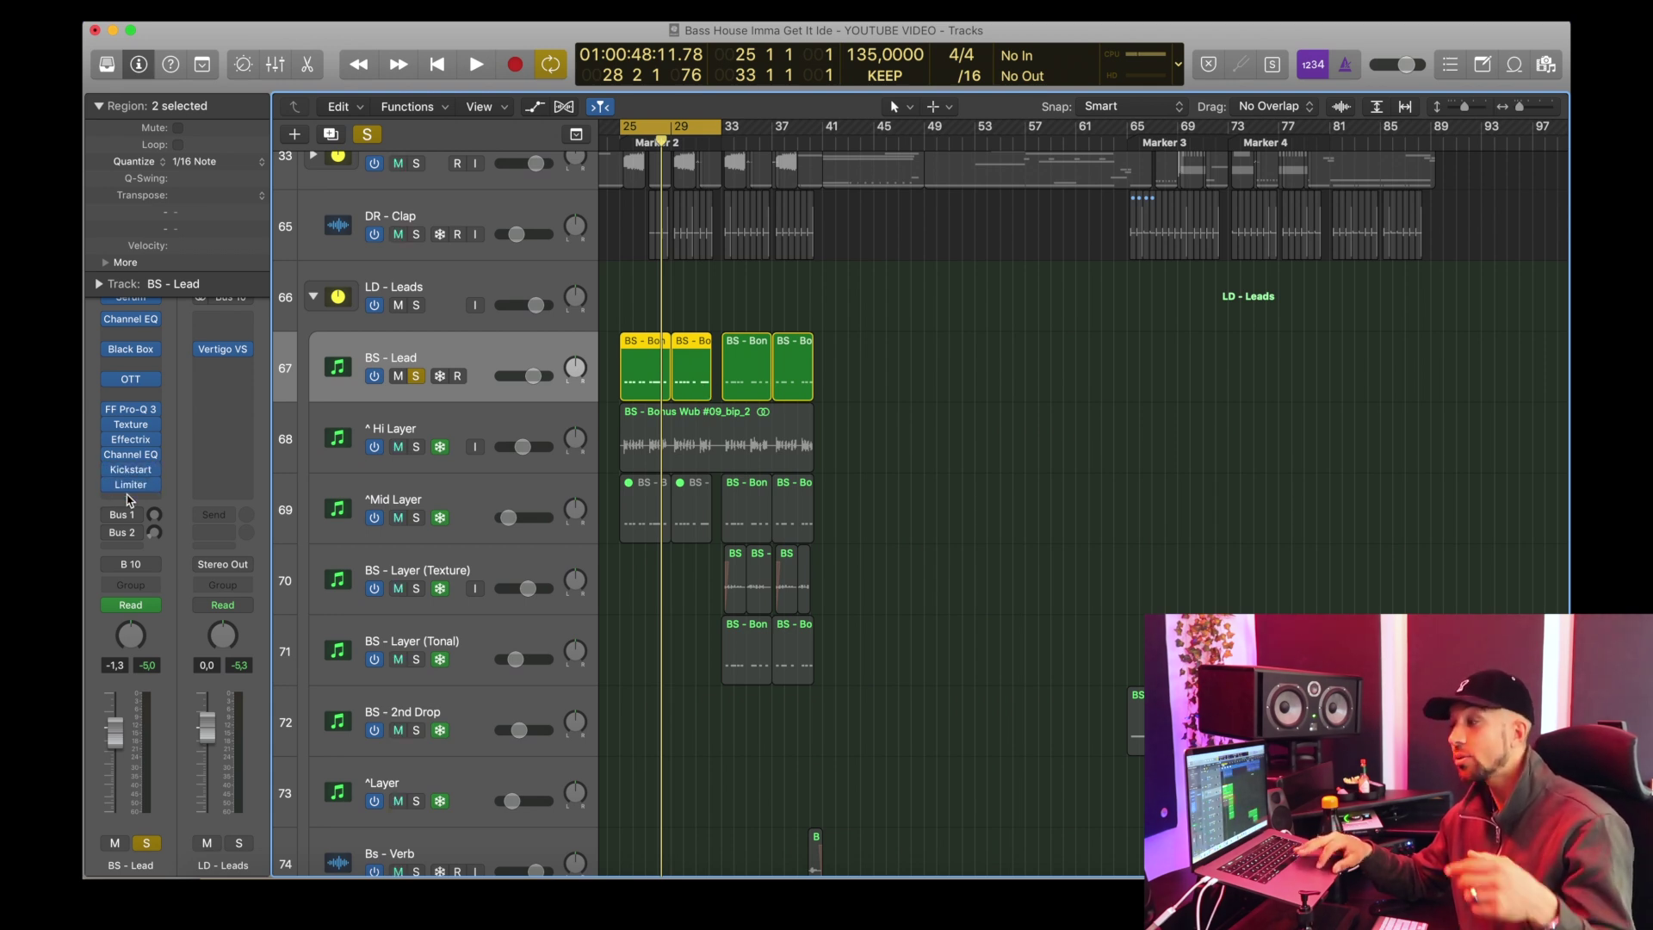
# Step: Unsolo and refreeze the BS - Lead track, and run playback with the cycle range off
pyautogui.click(416, 376)
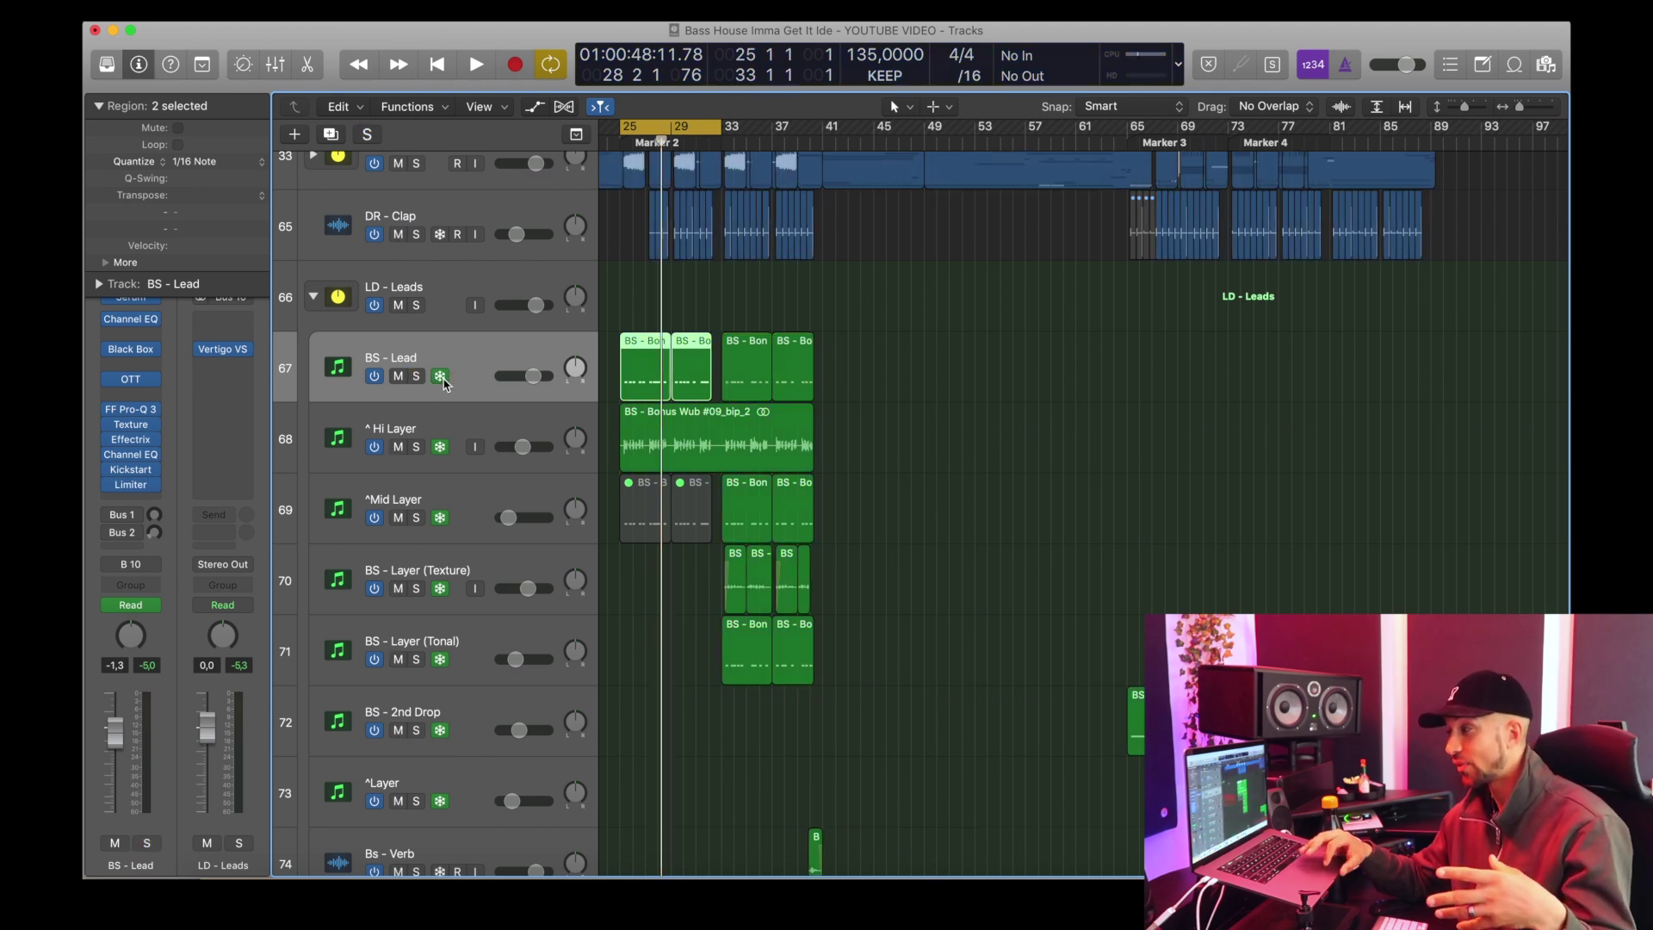
pyautogui.press('c')
pyautogui.press('Return')
pyautogui.press('space')
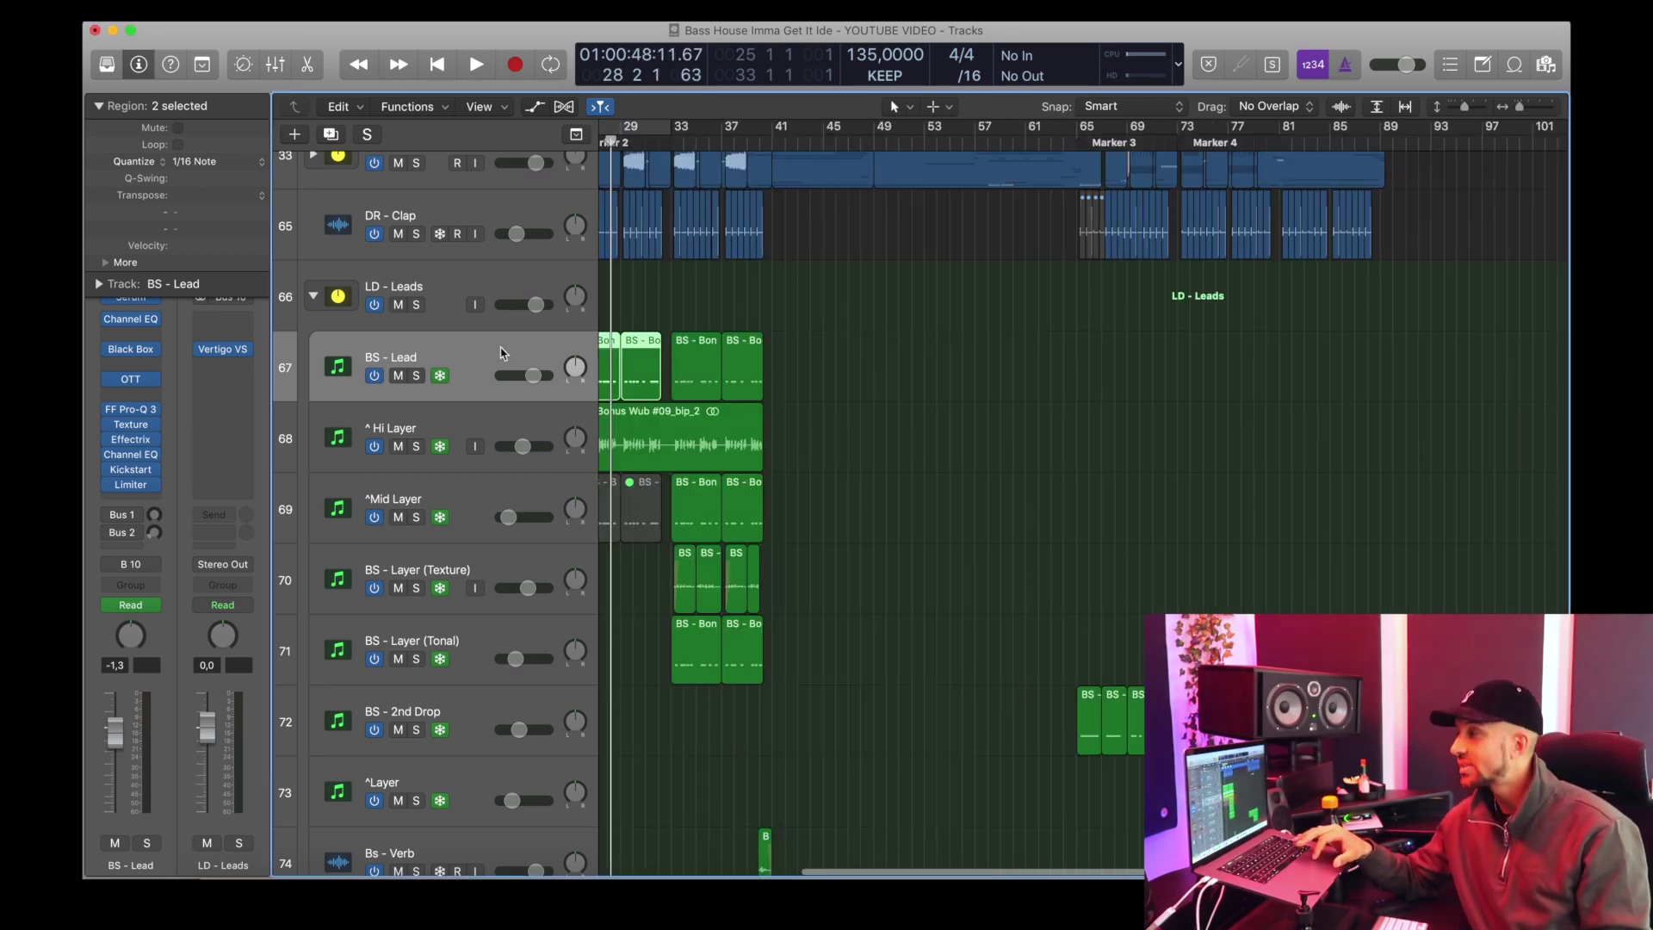
# Step: Solo the ^ Hi Layer track and audition it with the cycle range on over bars 25 to 33
pyautogui.hscroll(-3, 502, 353)
pyautogui.click(448, 426)
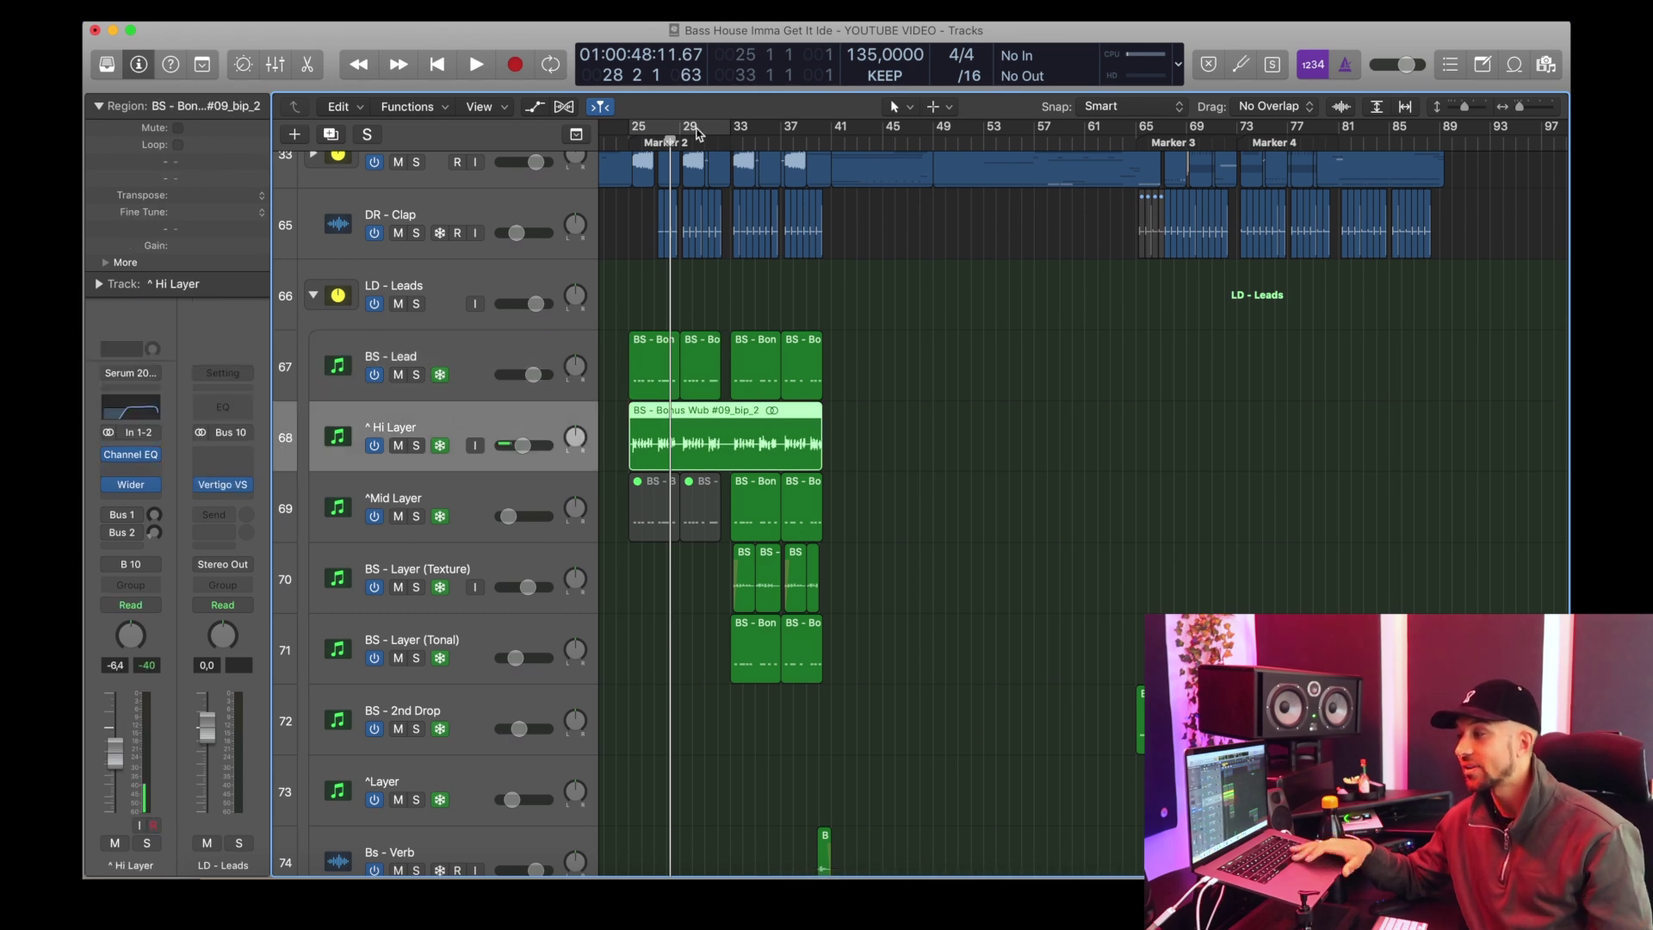
pyautogui.click(698, 133)
pyautogui.click(417, 445)
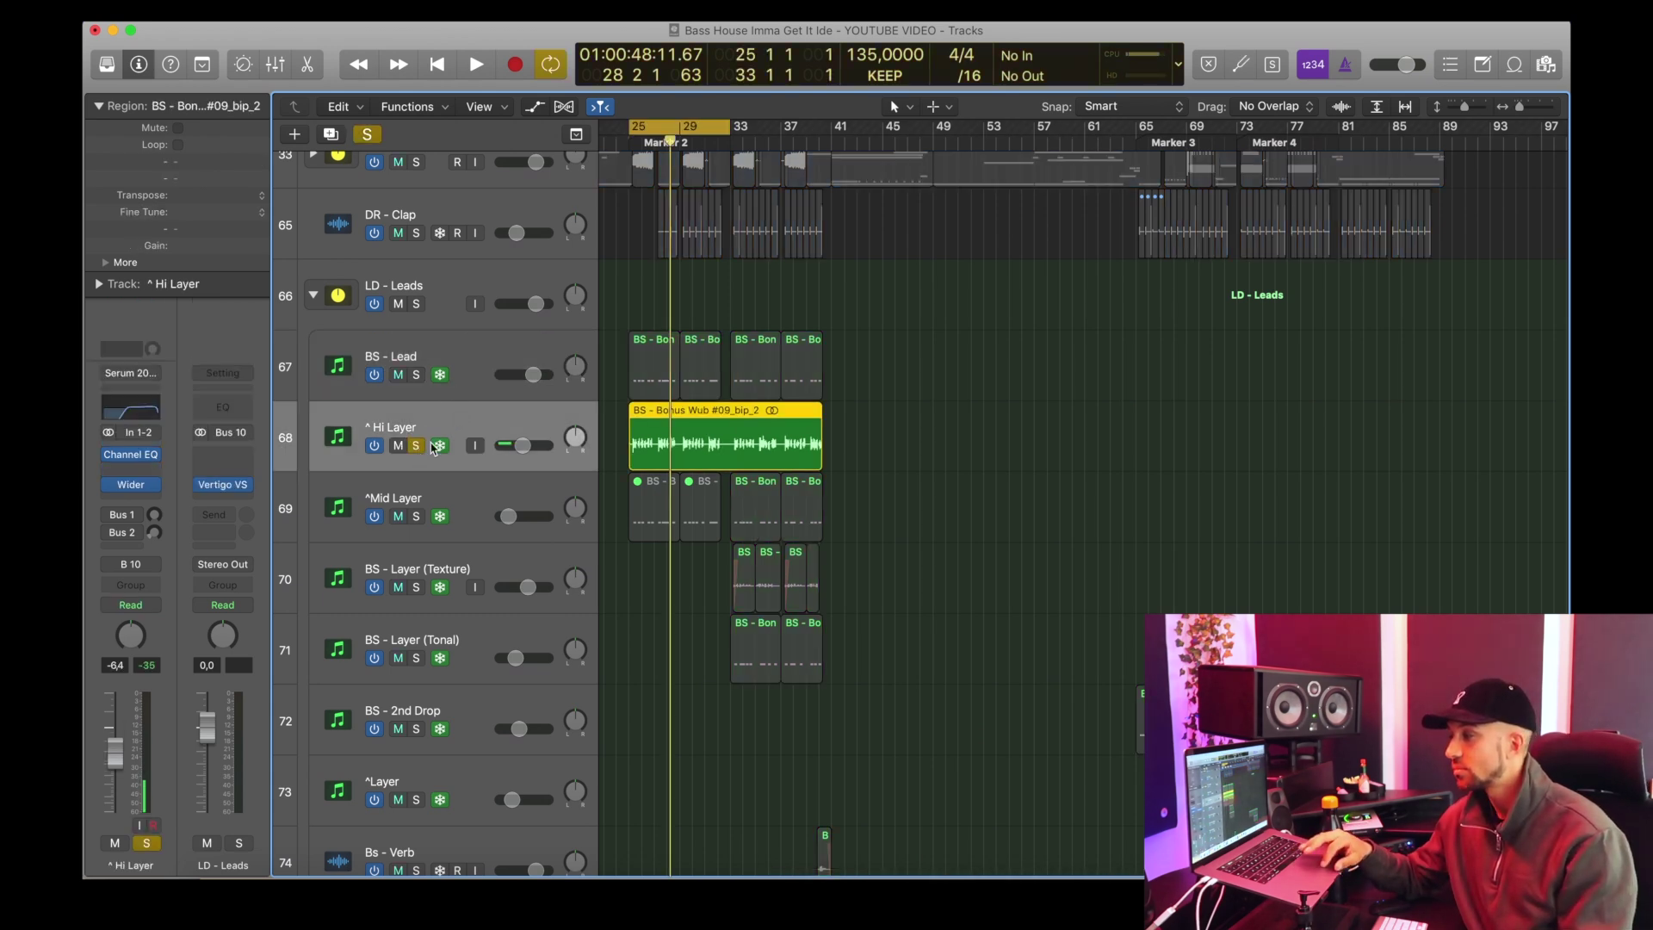
pyautogui.press('space')
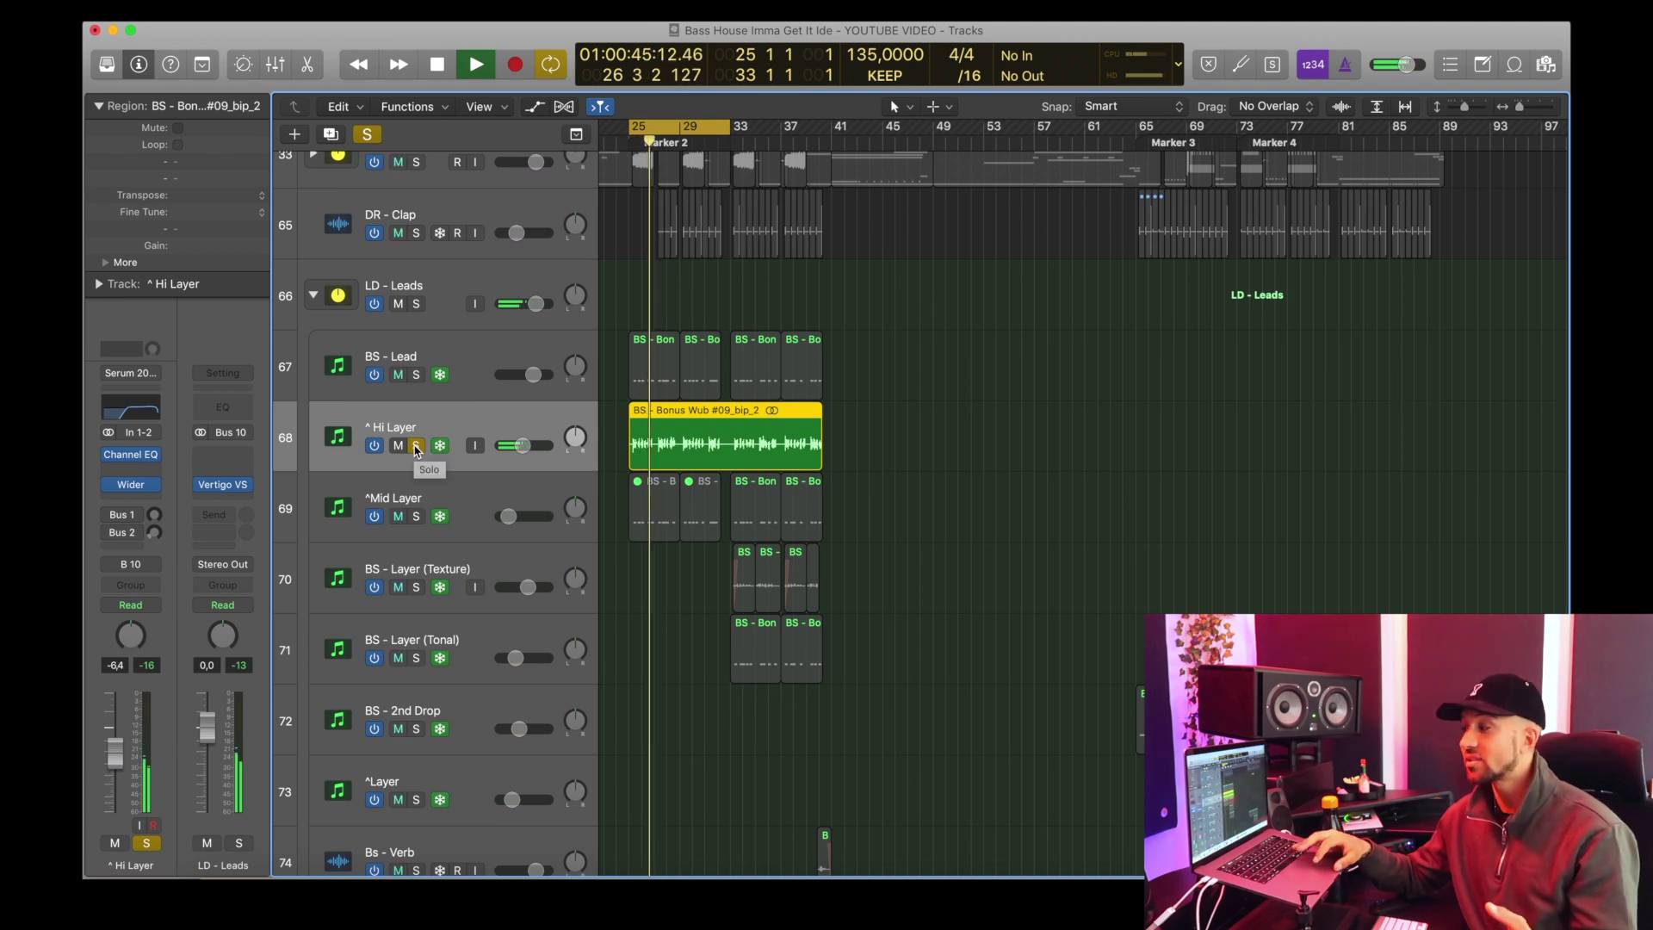
pyautogui.press('space')
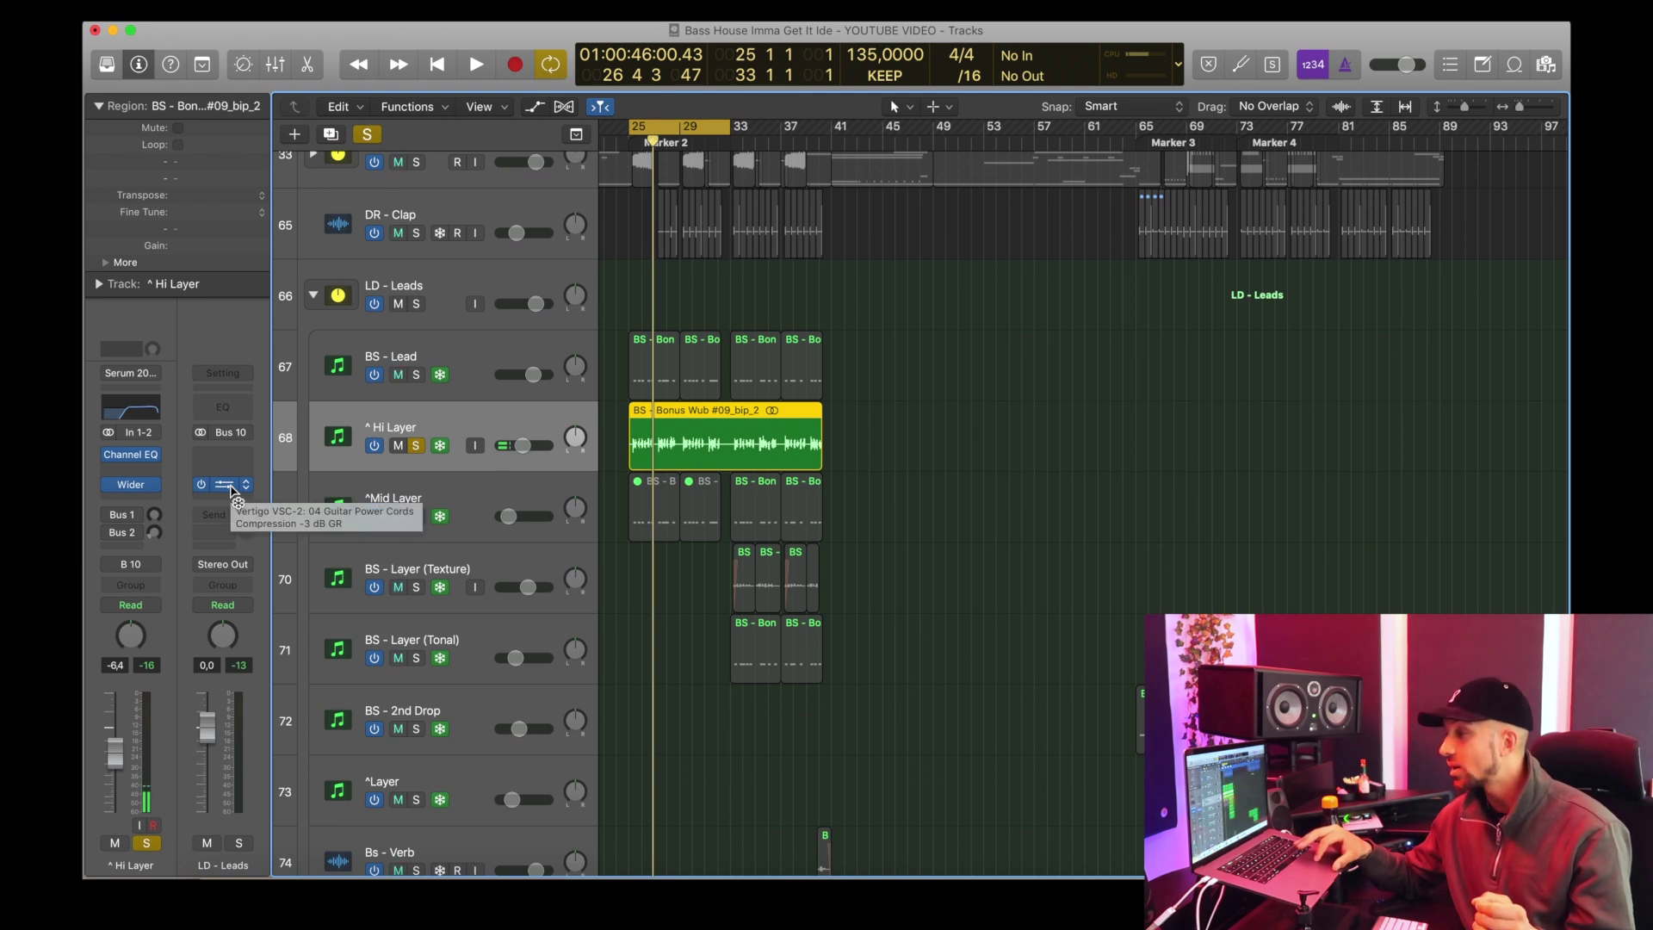
# Step: Move the solo from ^ Hi Layer to ^Mid Layer, audition it cycling bars 33 to 41, and unsolo it
pyautogui.click(417, 446)
pyautogui.click(416, 517)
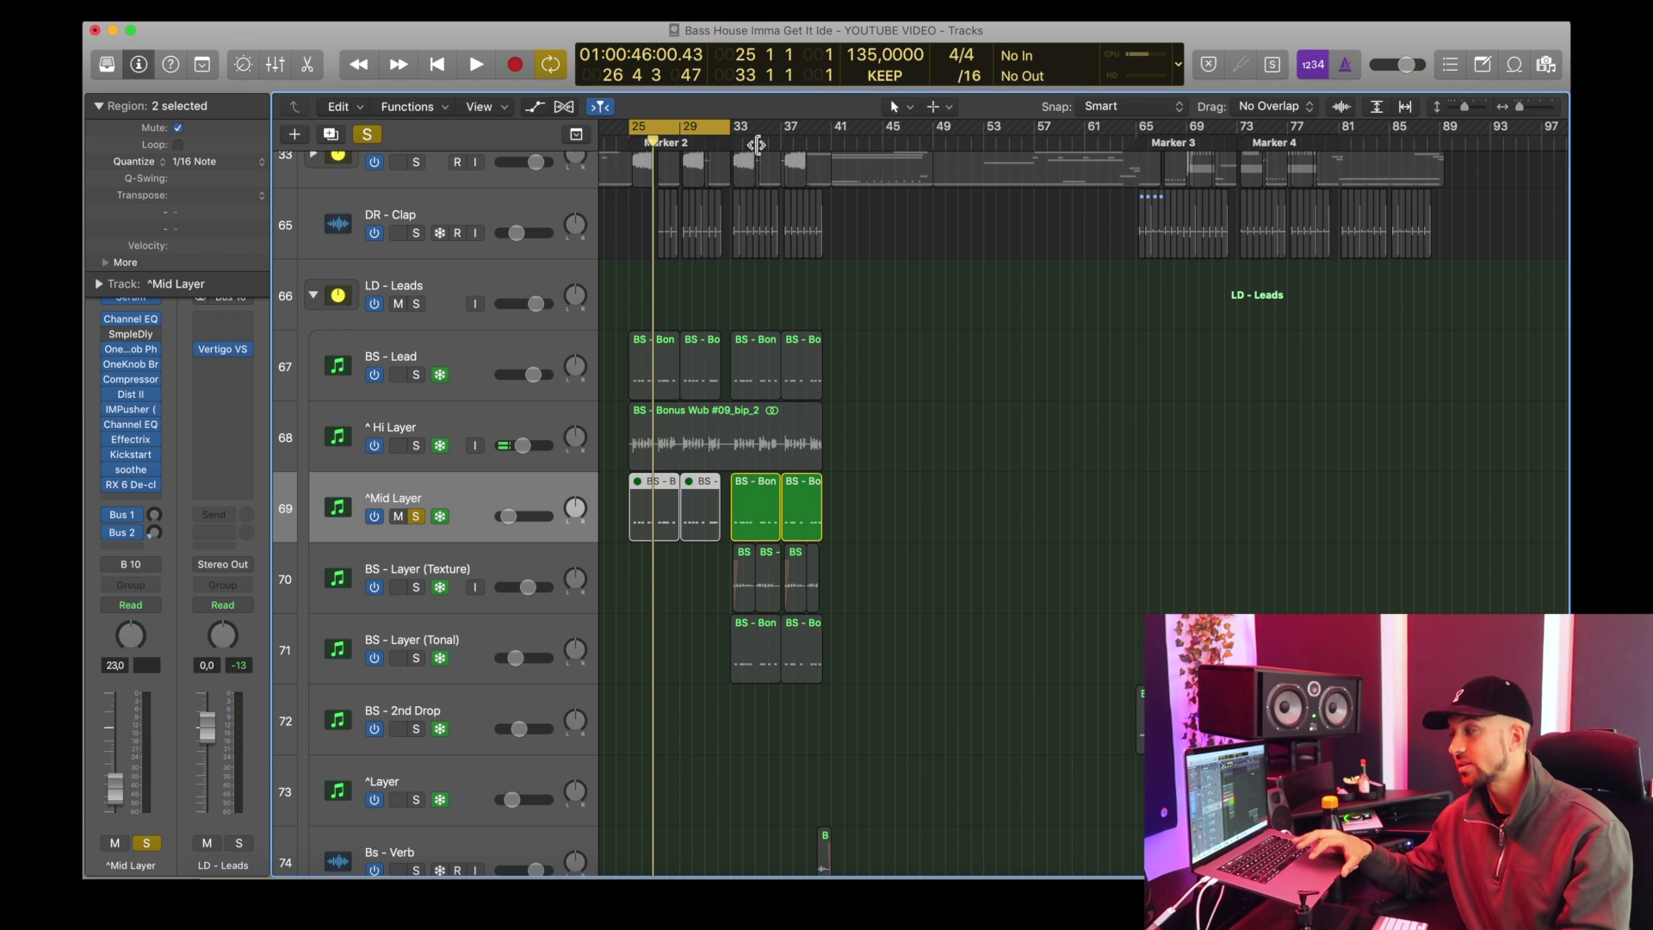
pyautogui.click(734, 127)
pyautogui.moveTo(823, 142); pyautogui.dragTo(832, 140)
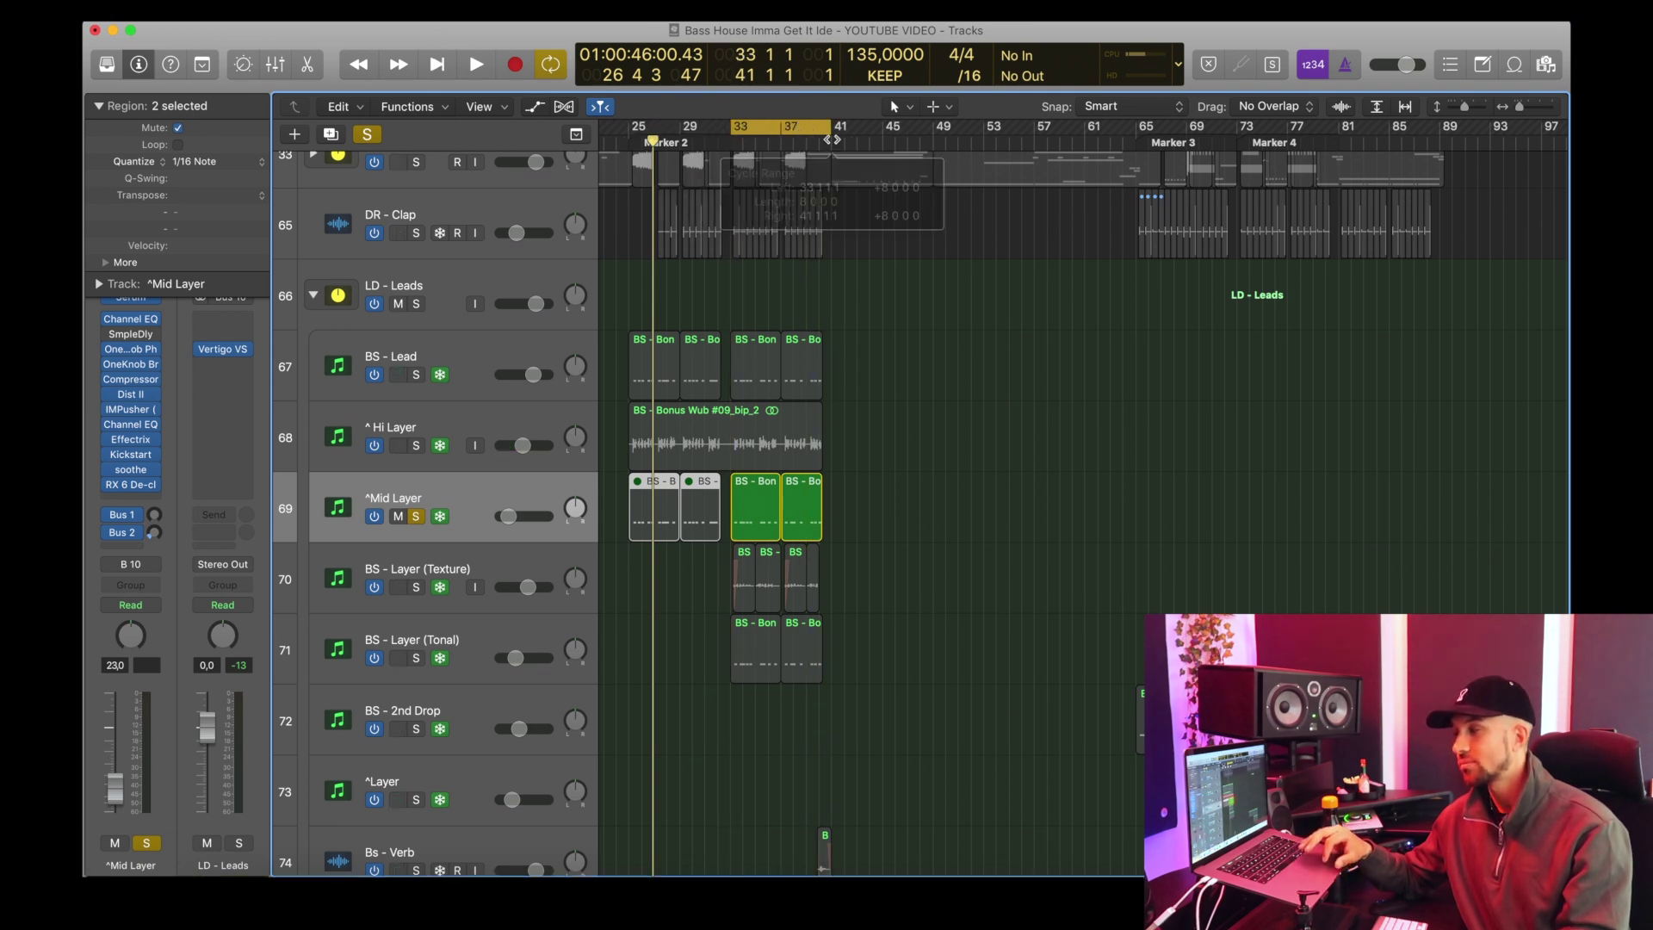
pyautogui.press('space')
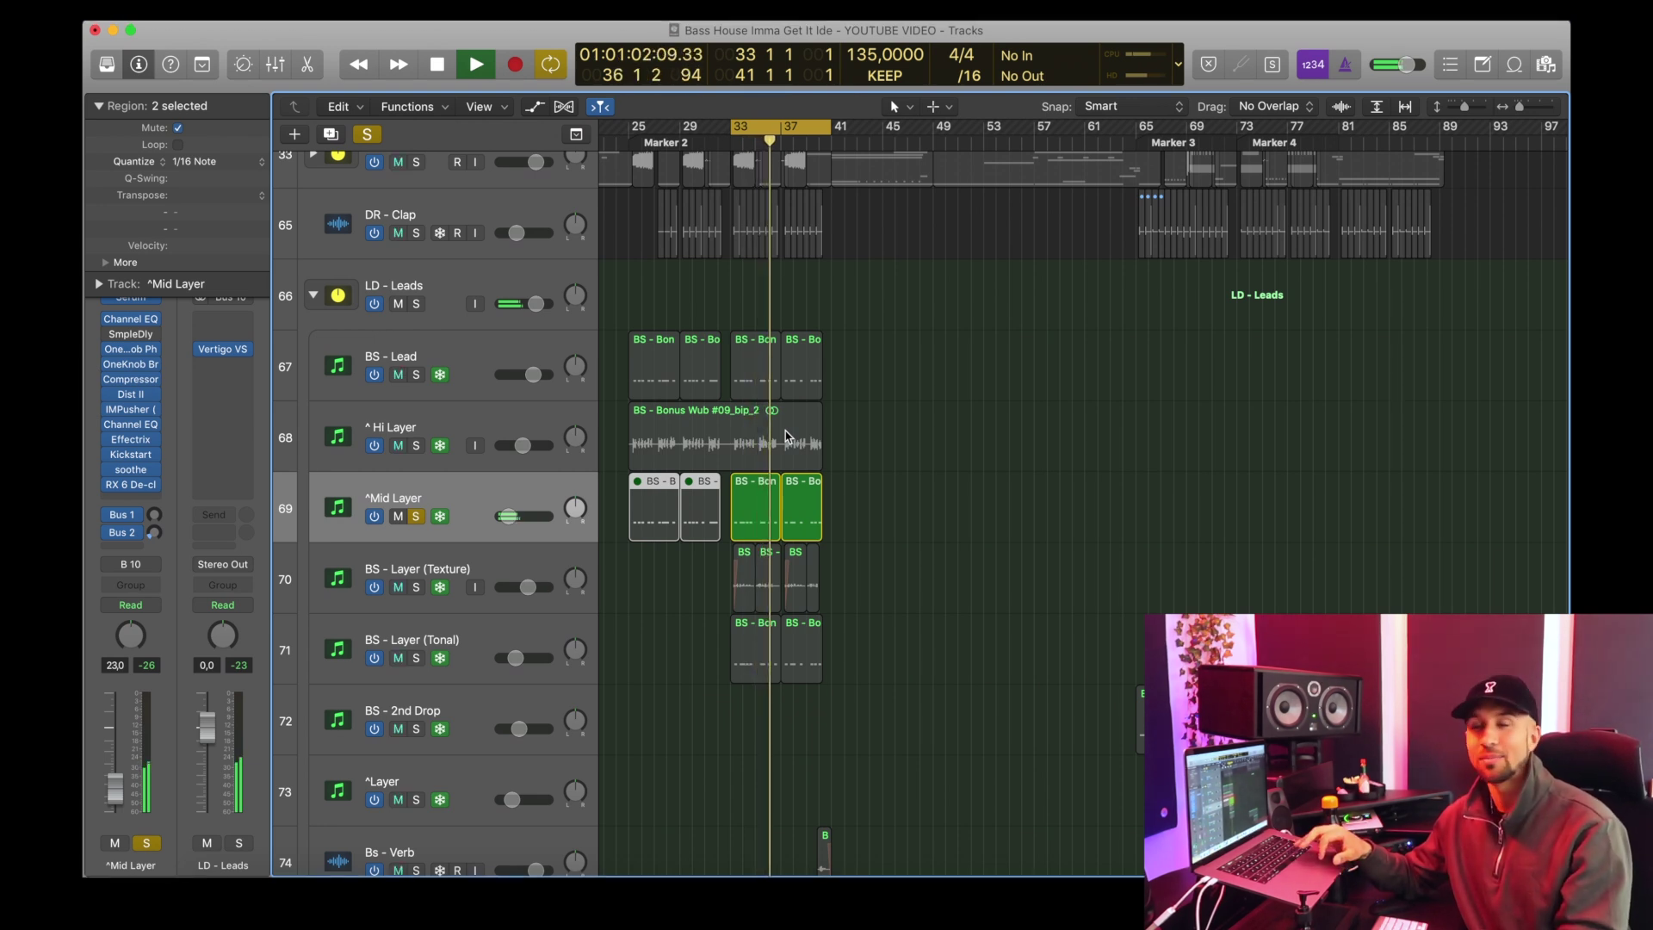
pyautogui.press('space')
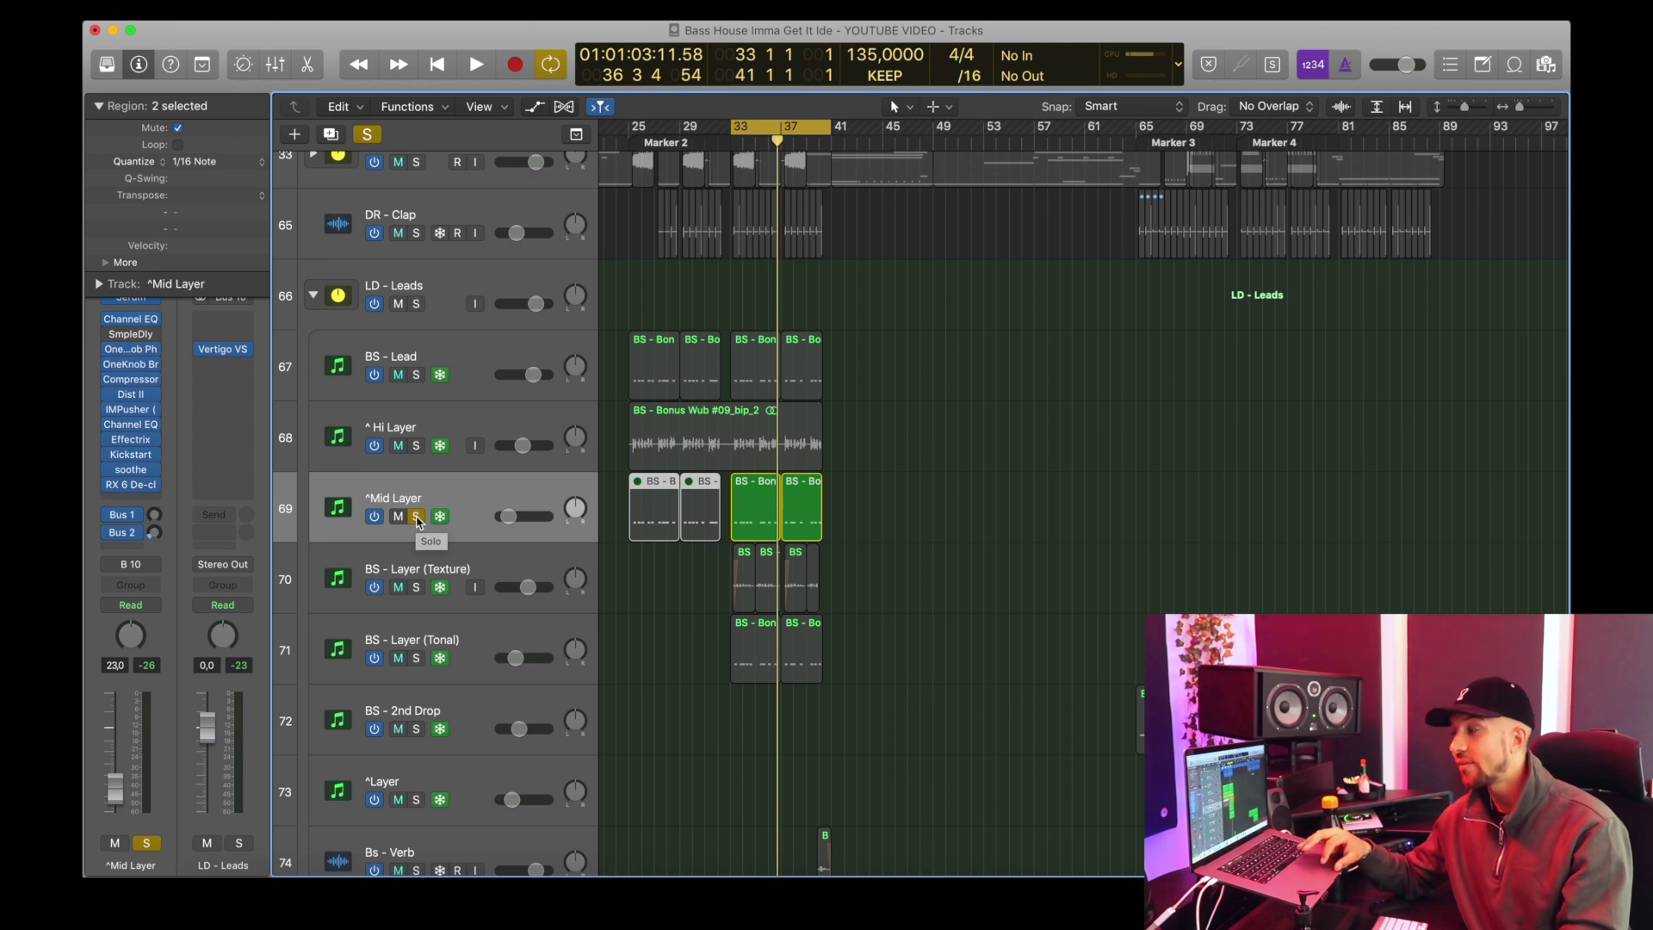
pyautogui.click(416, 517)
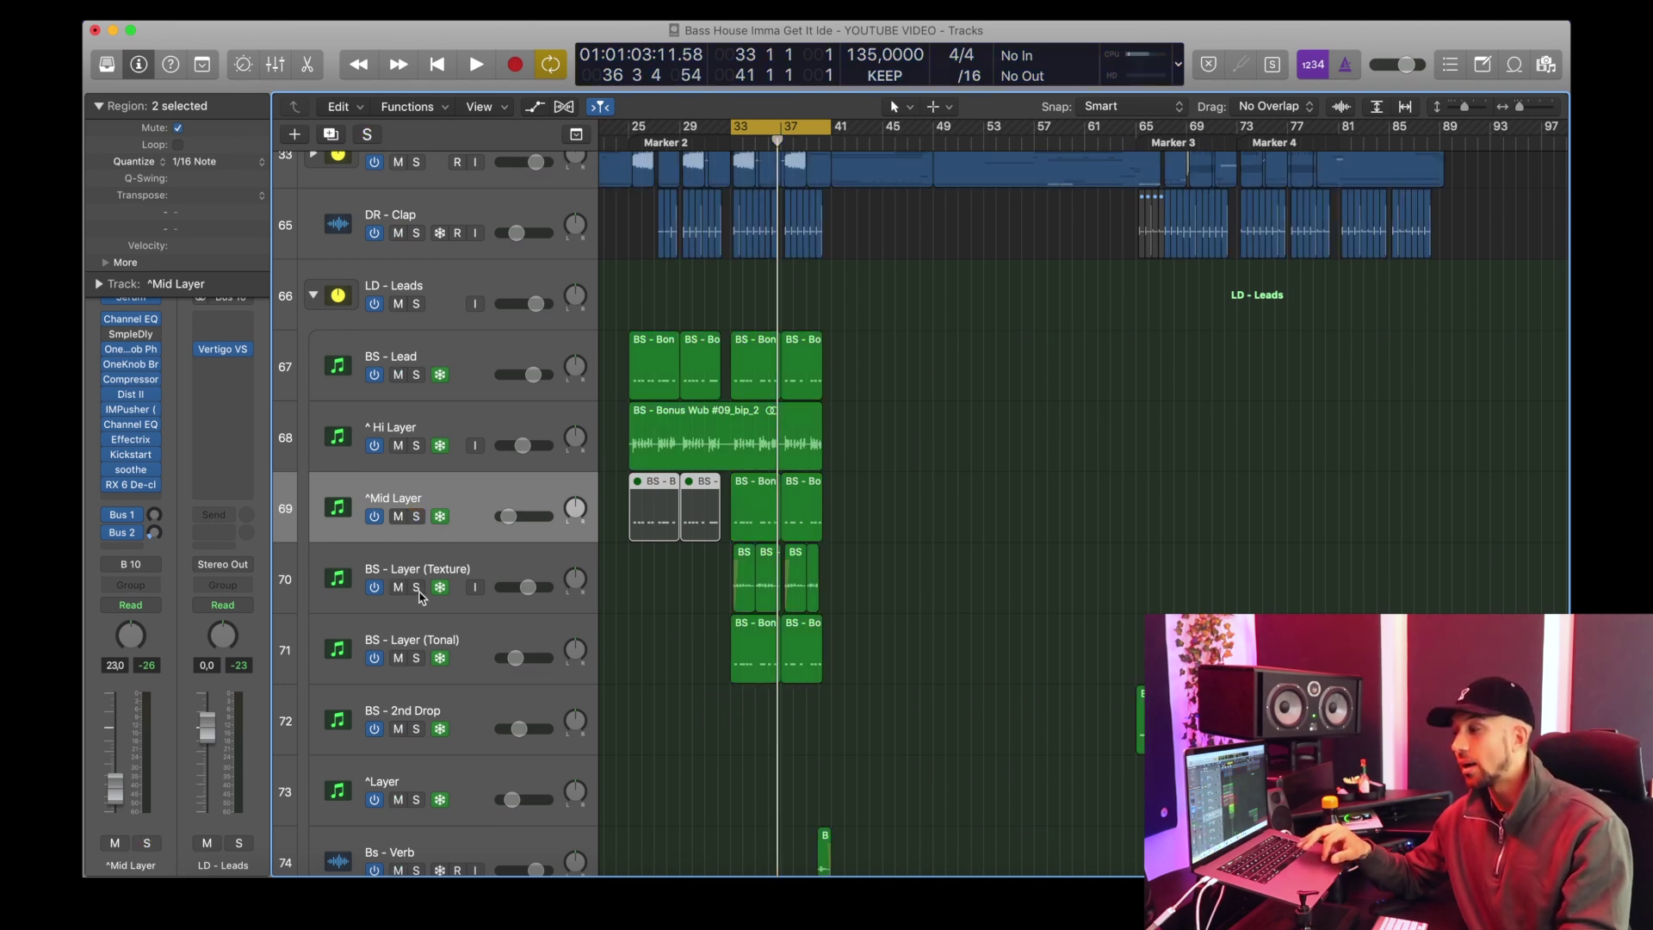
# Step: Solo the BS - Layer (Texture) track, audition it over the cycle range, and unsolo it
pyautogui.click(418, 589)
pyautogui.click(467, 567)
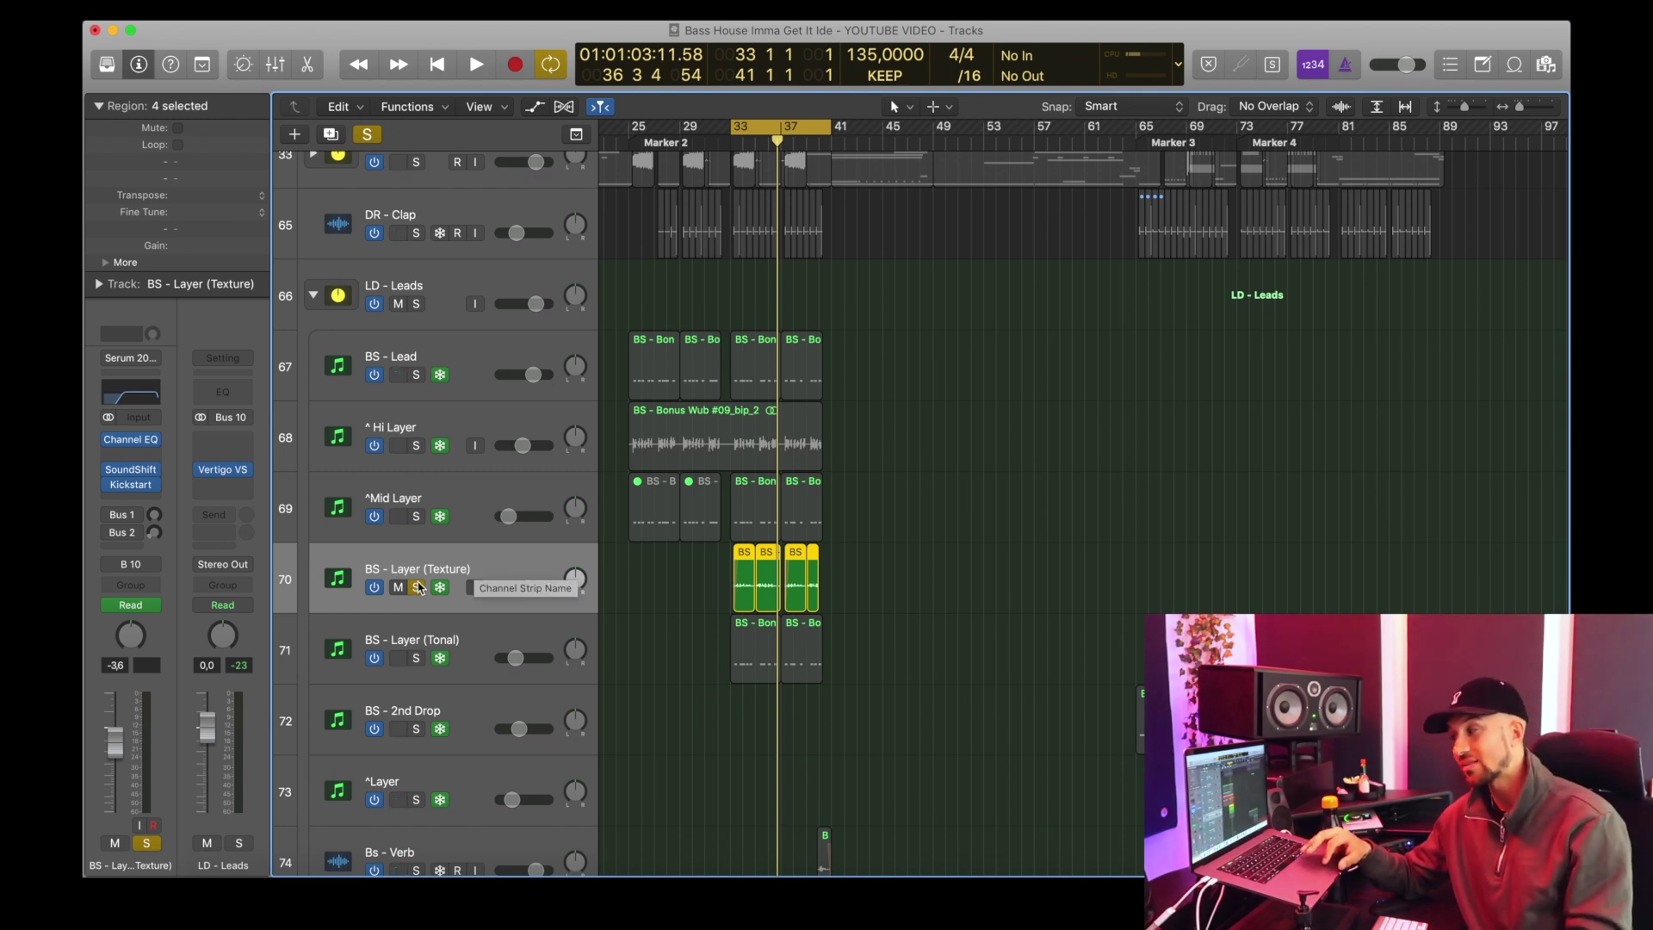
pyautogui.moveTo(129, 486)
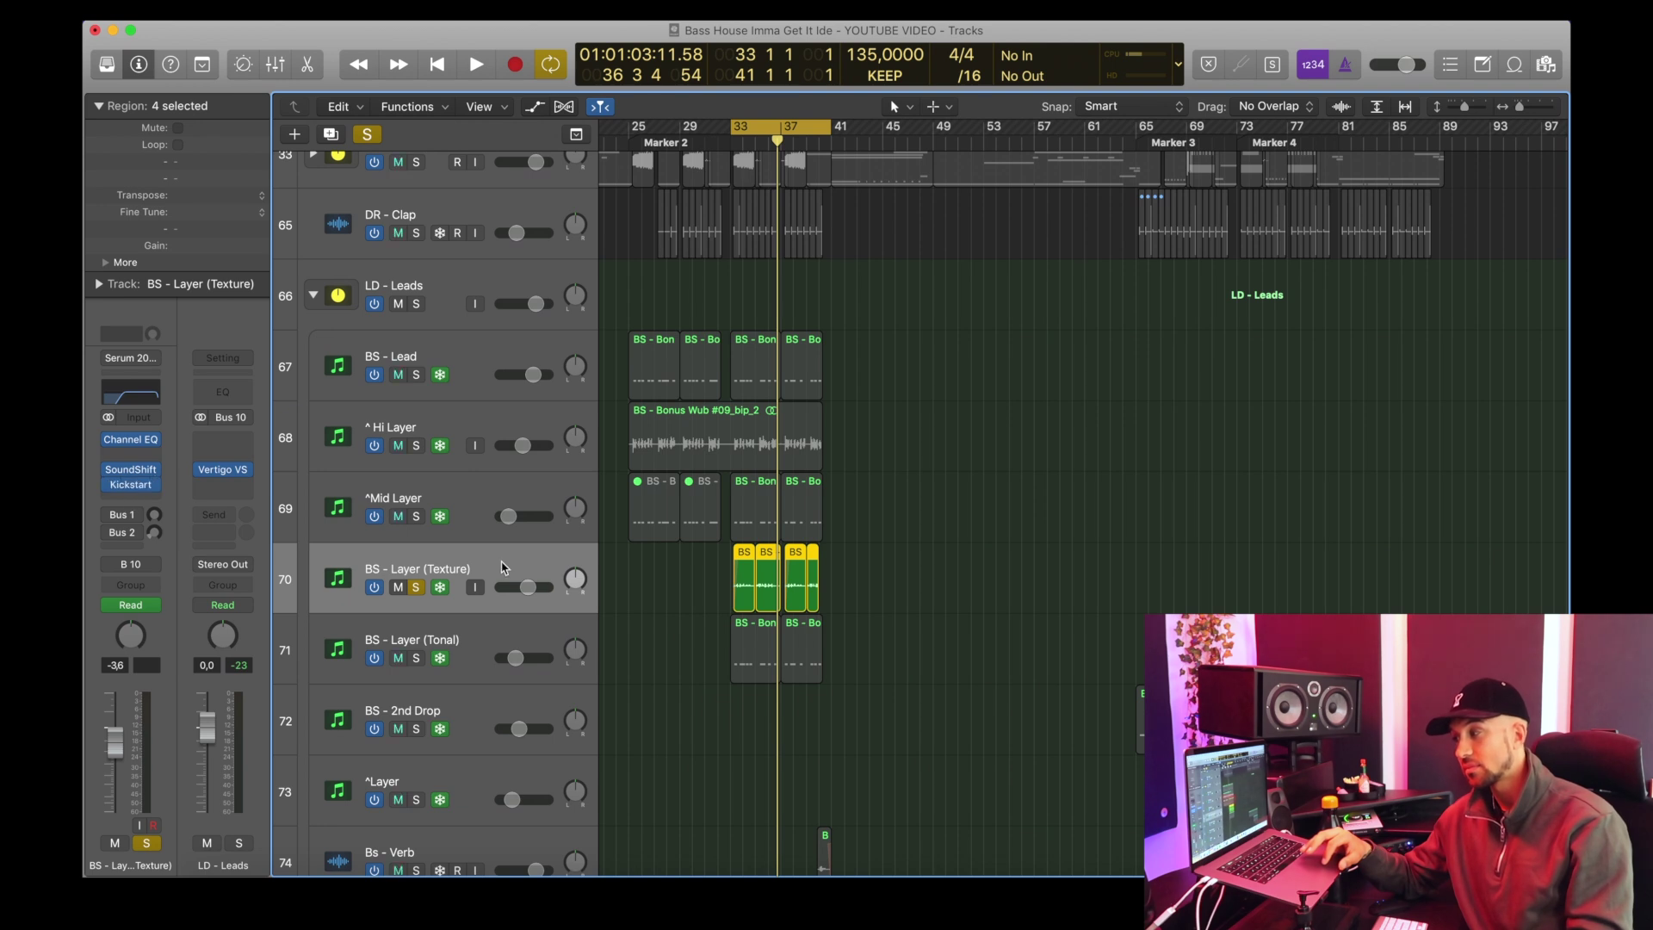
pyautogui.press('space')
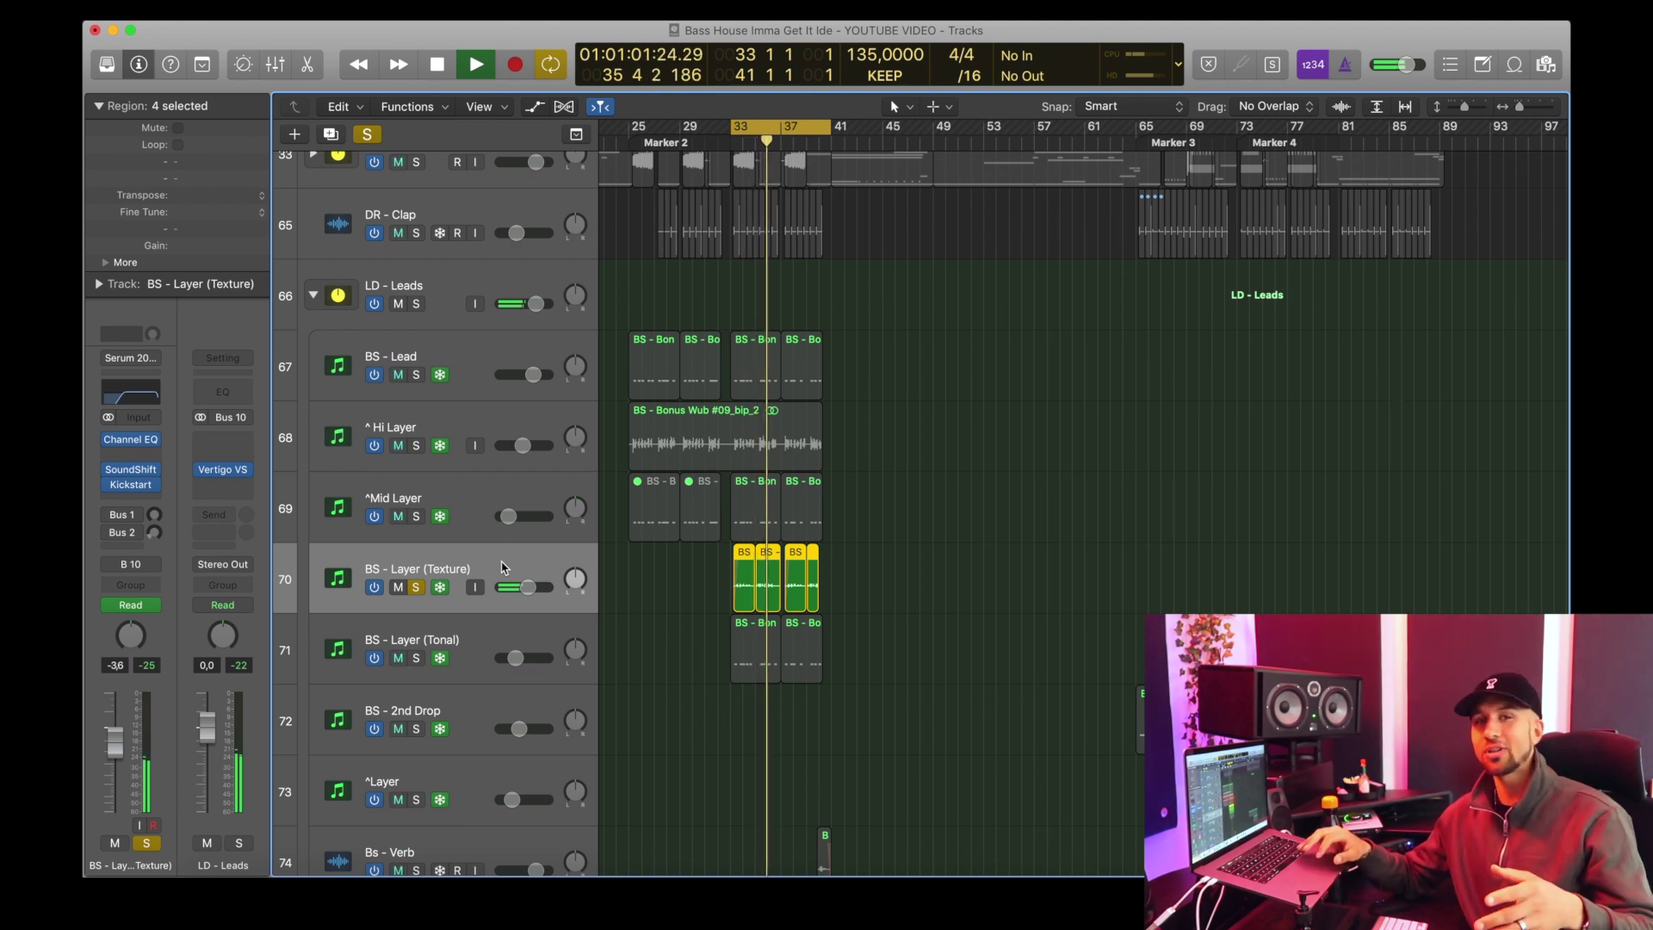
pyautogui.press('space')
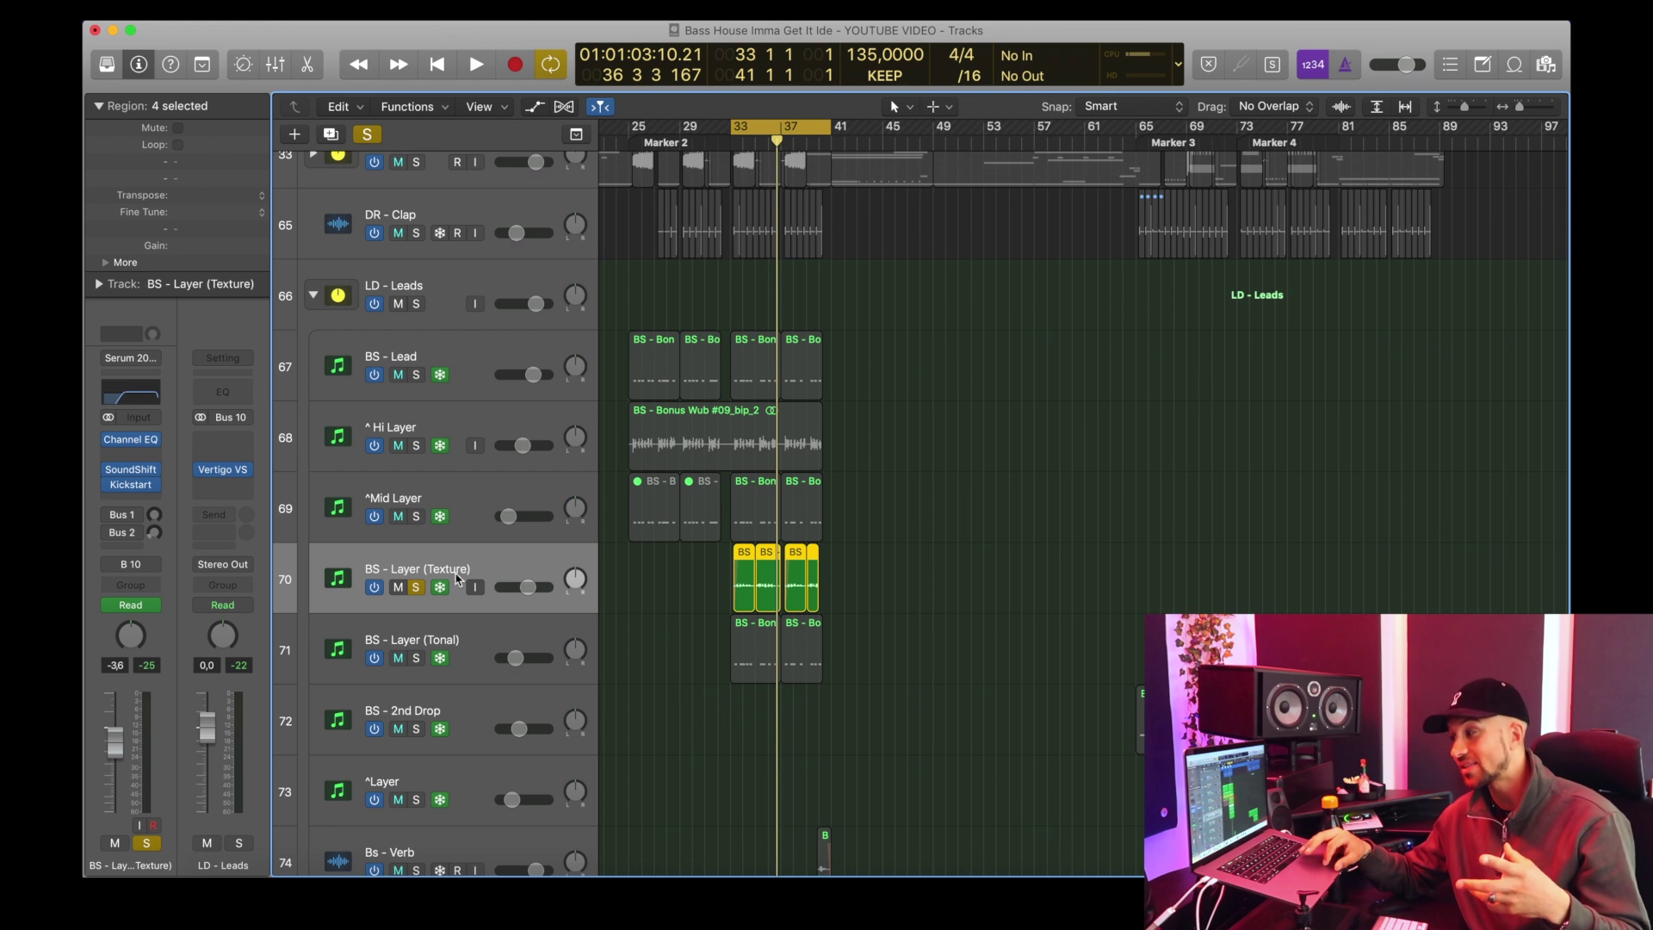
pyautogui.click(421, 593)
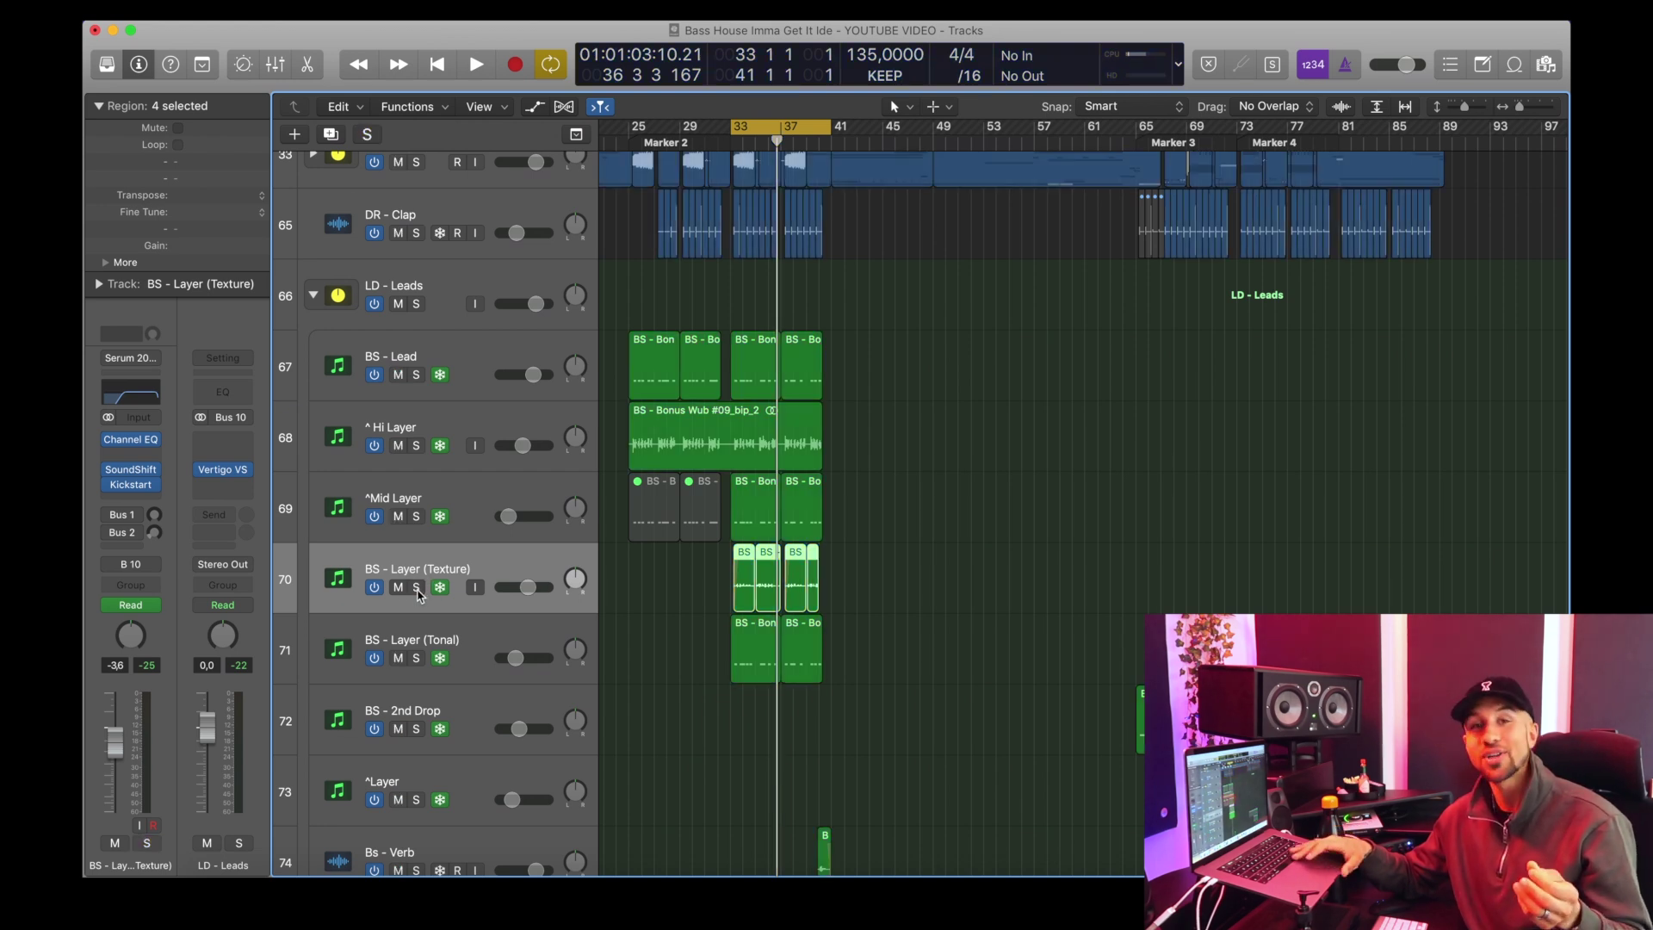
# Step: Solo the BS - Layer (Tonal) track, audition it over the cycle range, and unsolo it
pyautogui.click(416, 658)
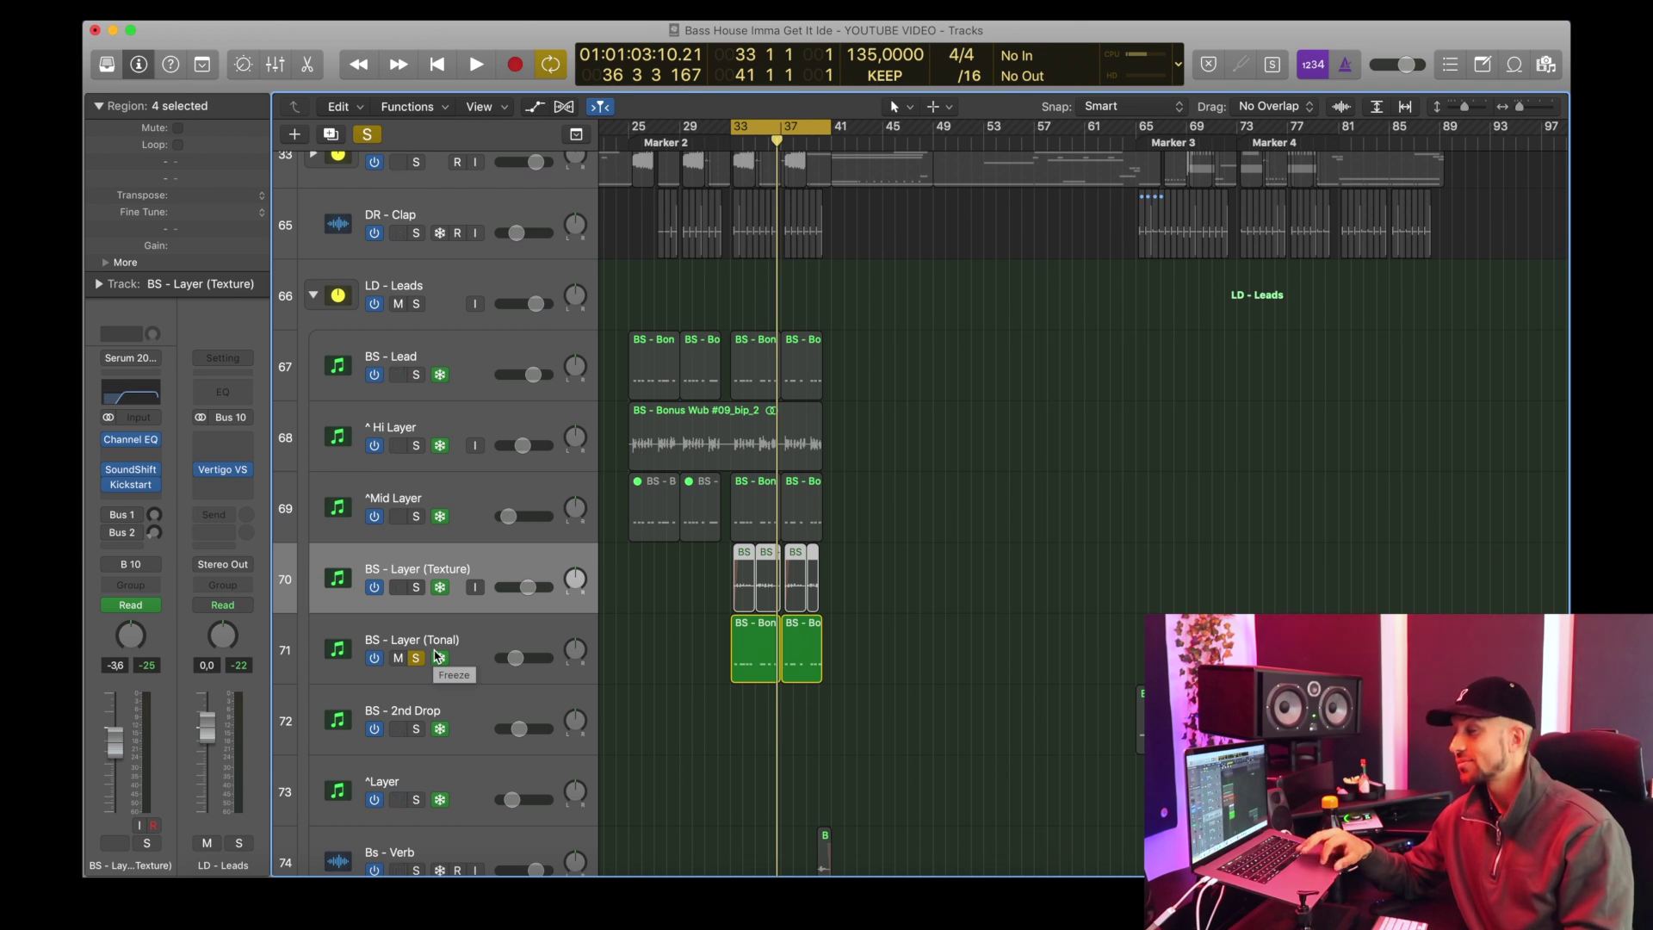
pyautogui.press('space')
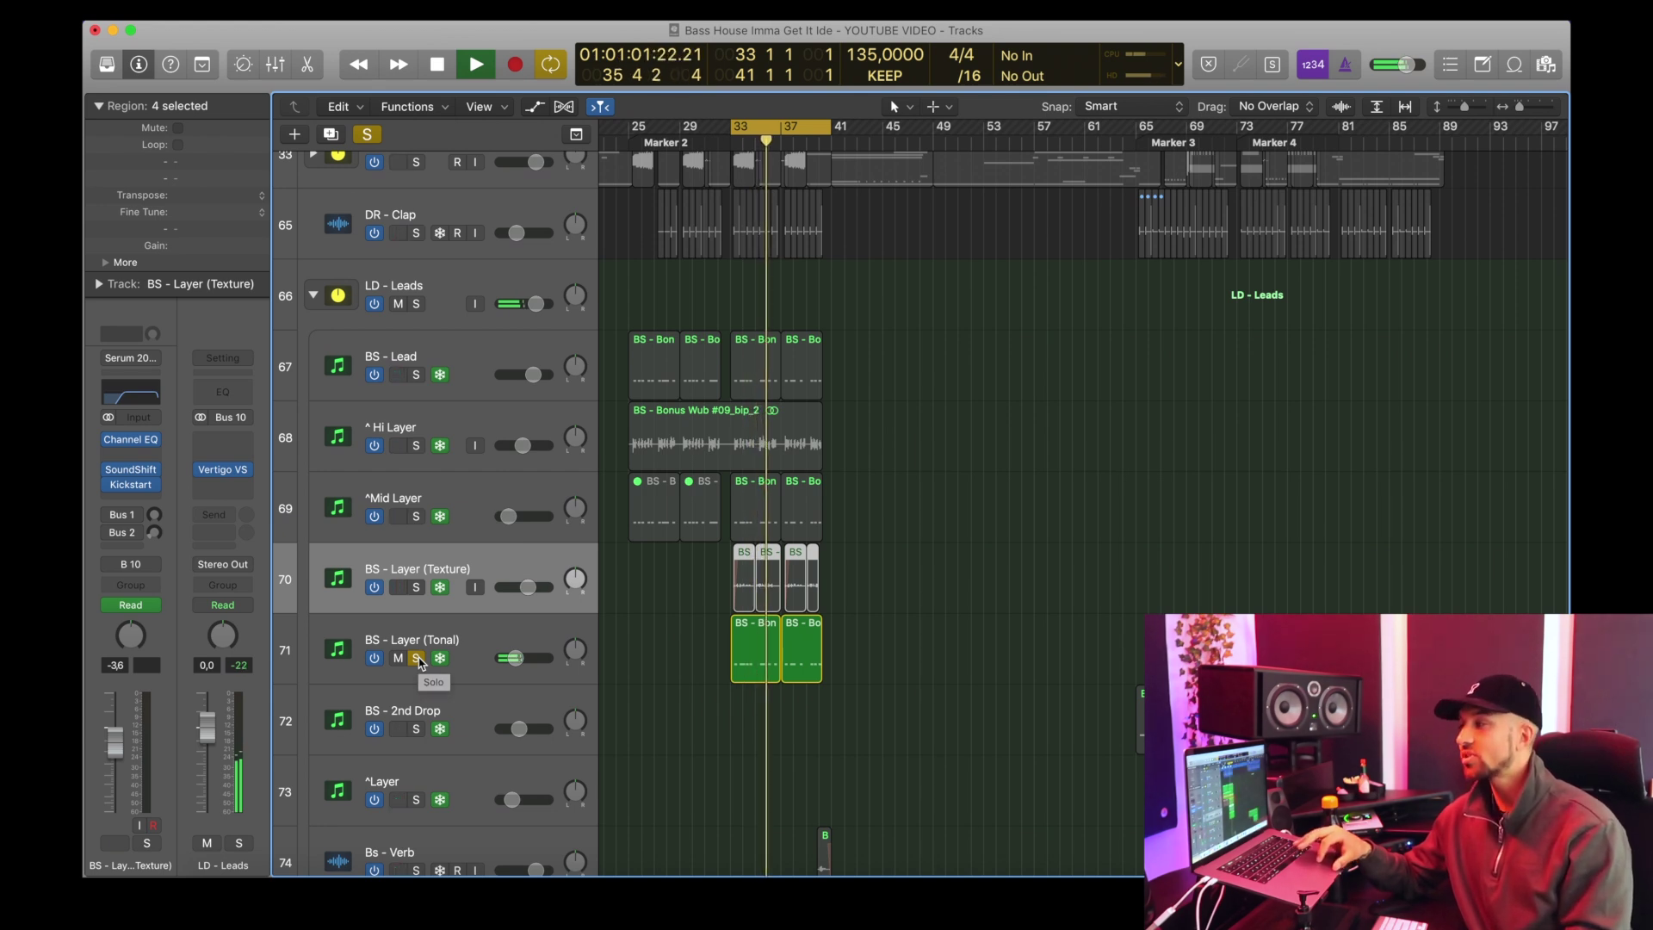
pyautogui.click(418, 659)
pyautogui.press('space')
# Step: Set the cycle range to bars 25 to 29, solo the LD - Leads stack, and audition the combined leads
pyautogui.moveTo(689, 129); pyautogui.dragTo(739, 131)
pyautogui.moveTo(631, 129); pyautogui.dragTo(686, 131)
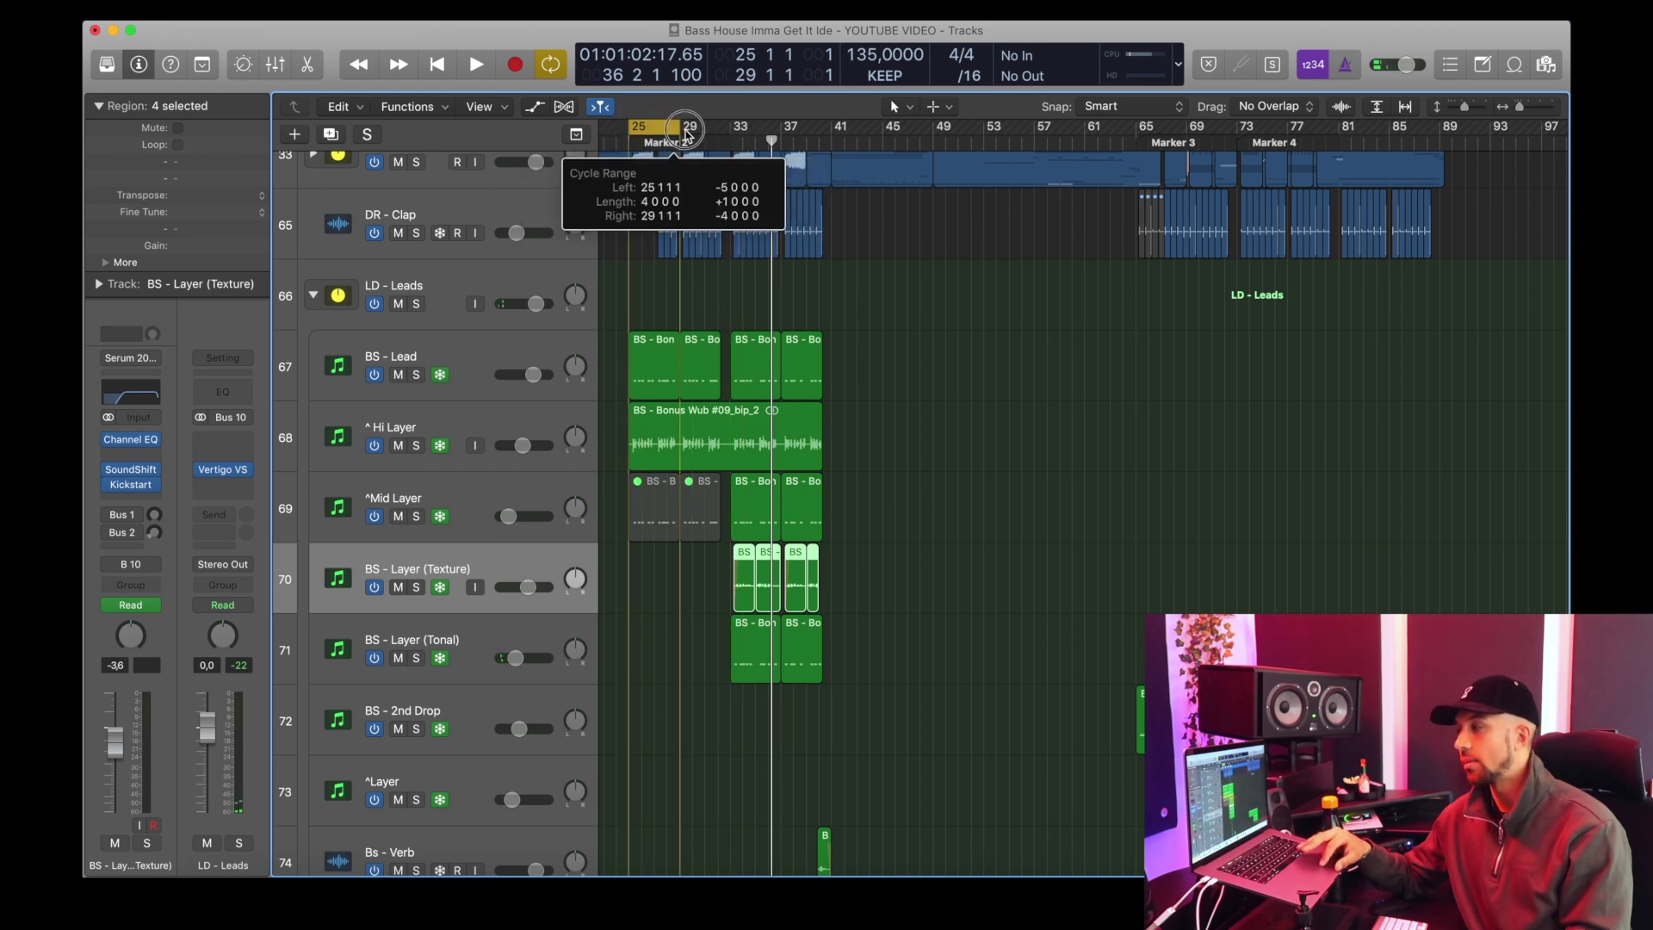
pyautogui.click(417, 304)
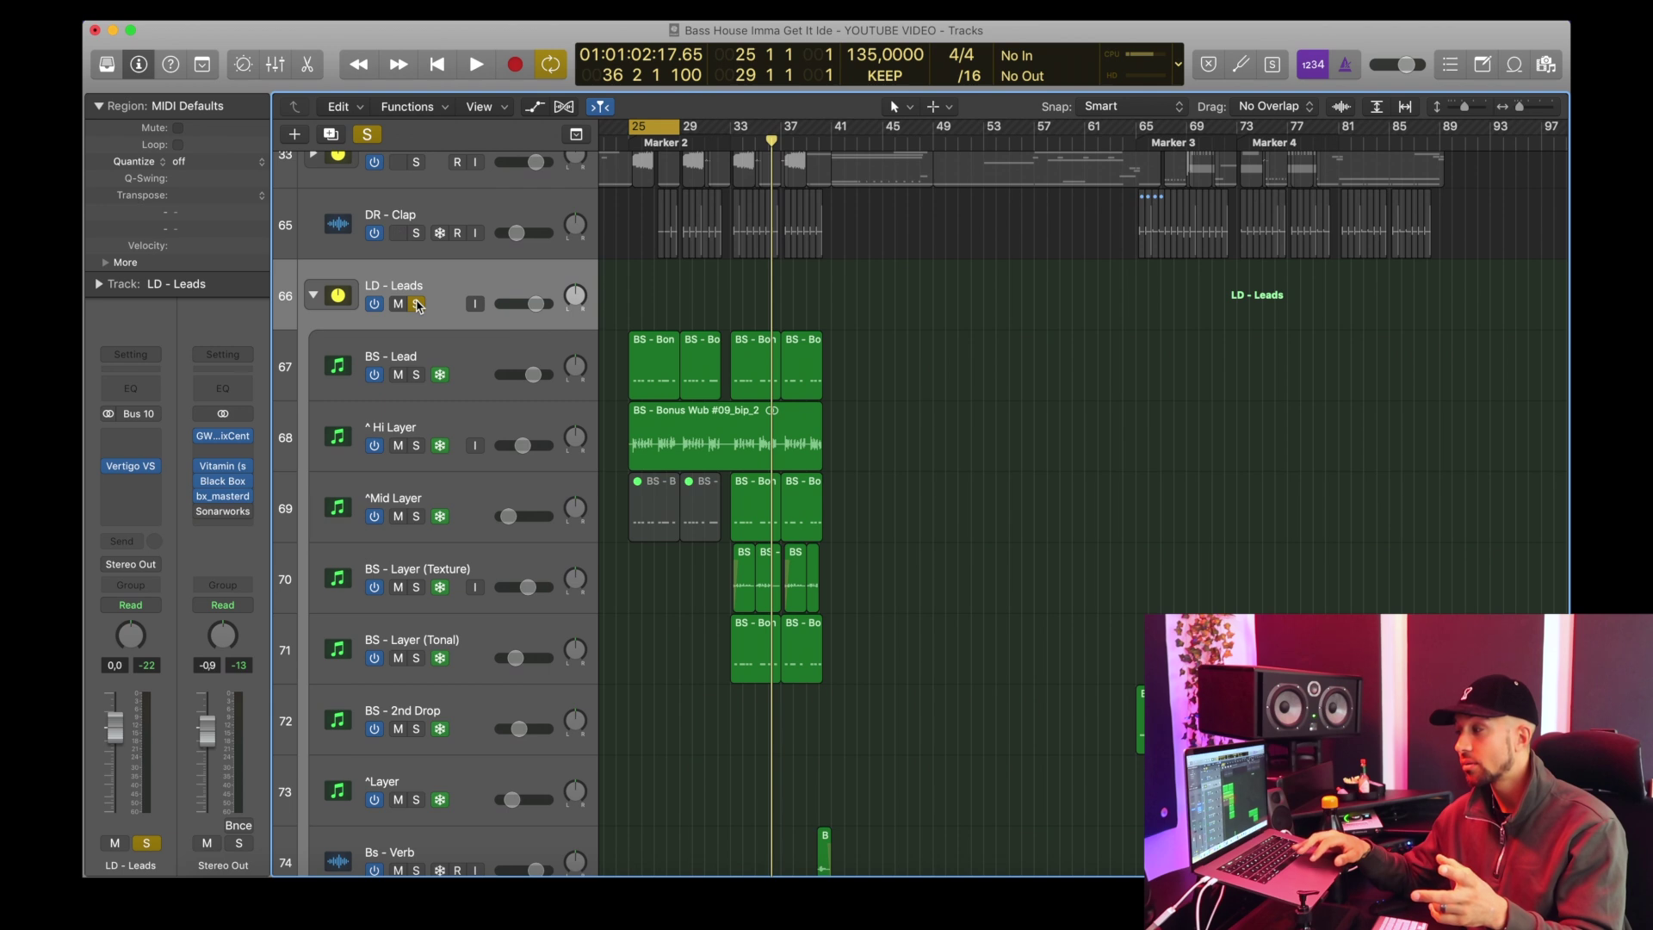
pyautogui.press('space')
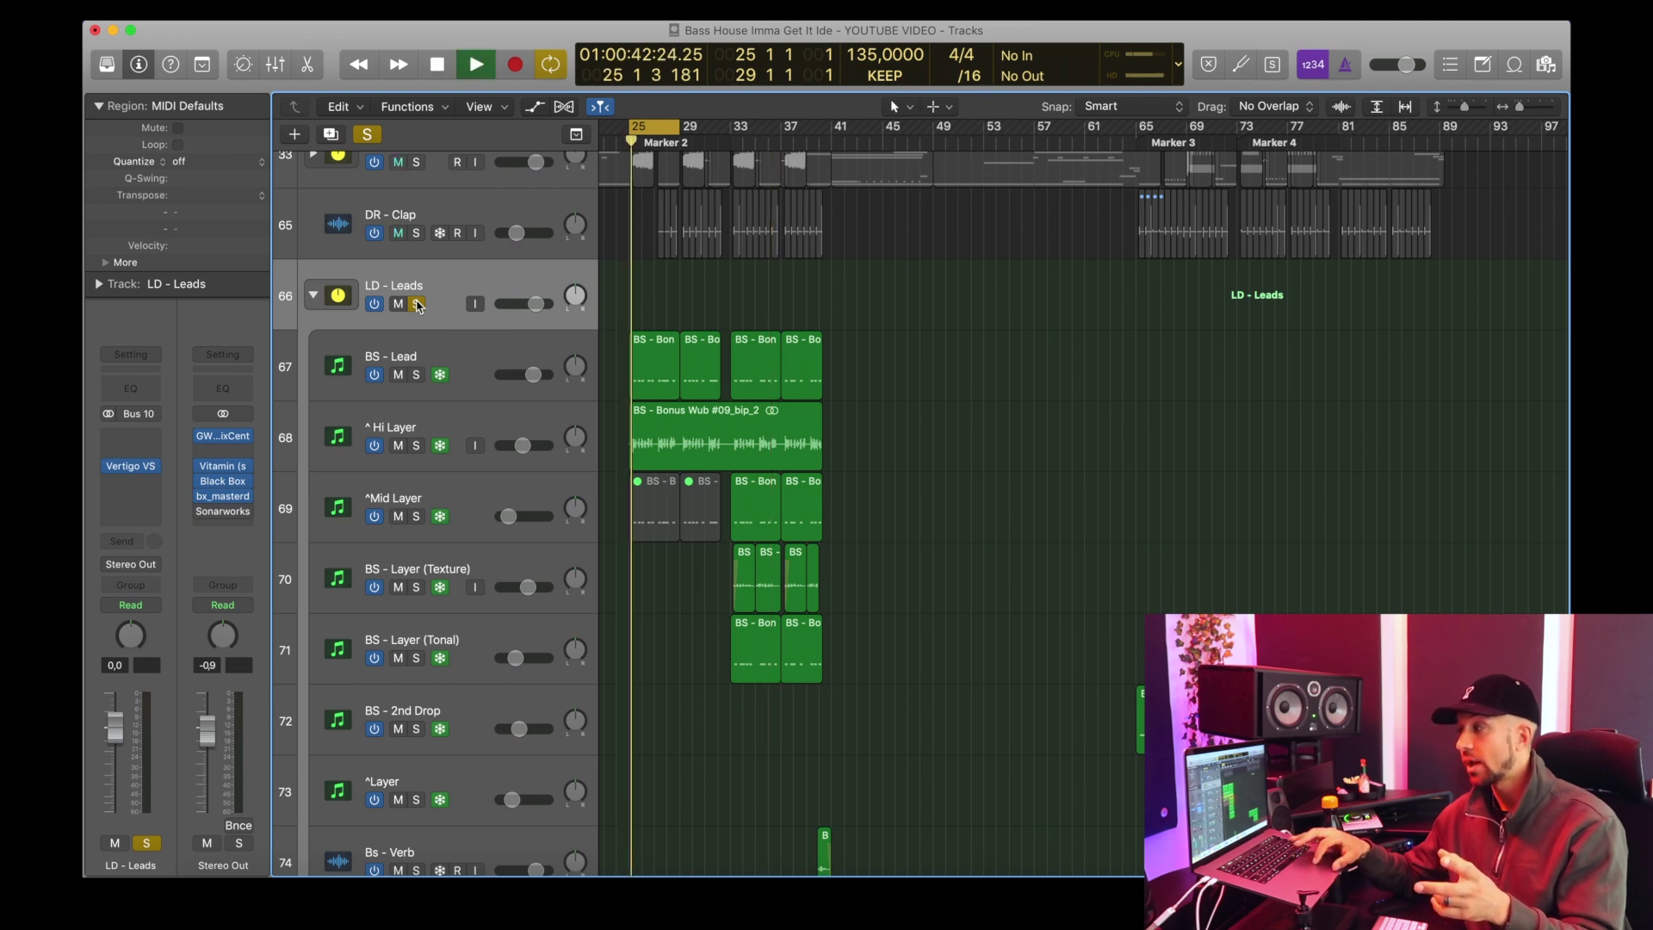
pyautogui.press('space')
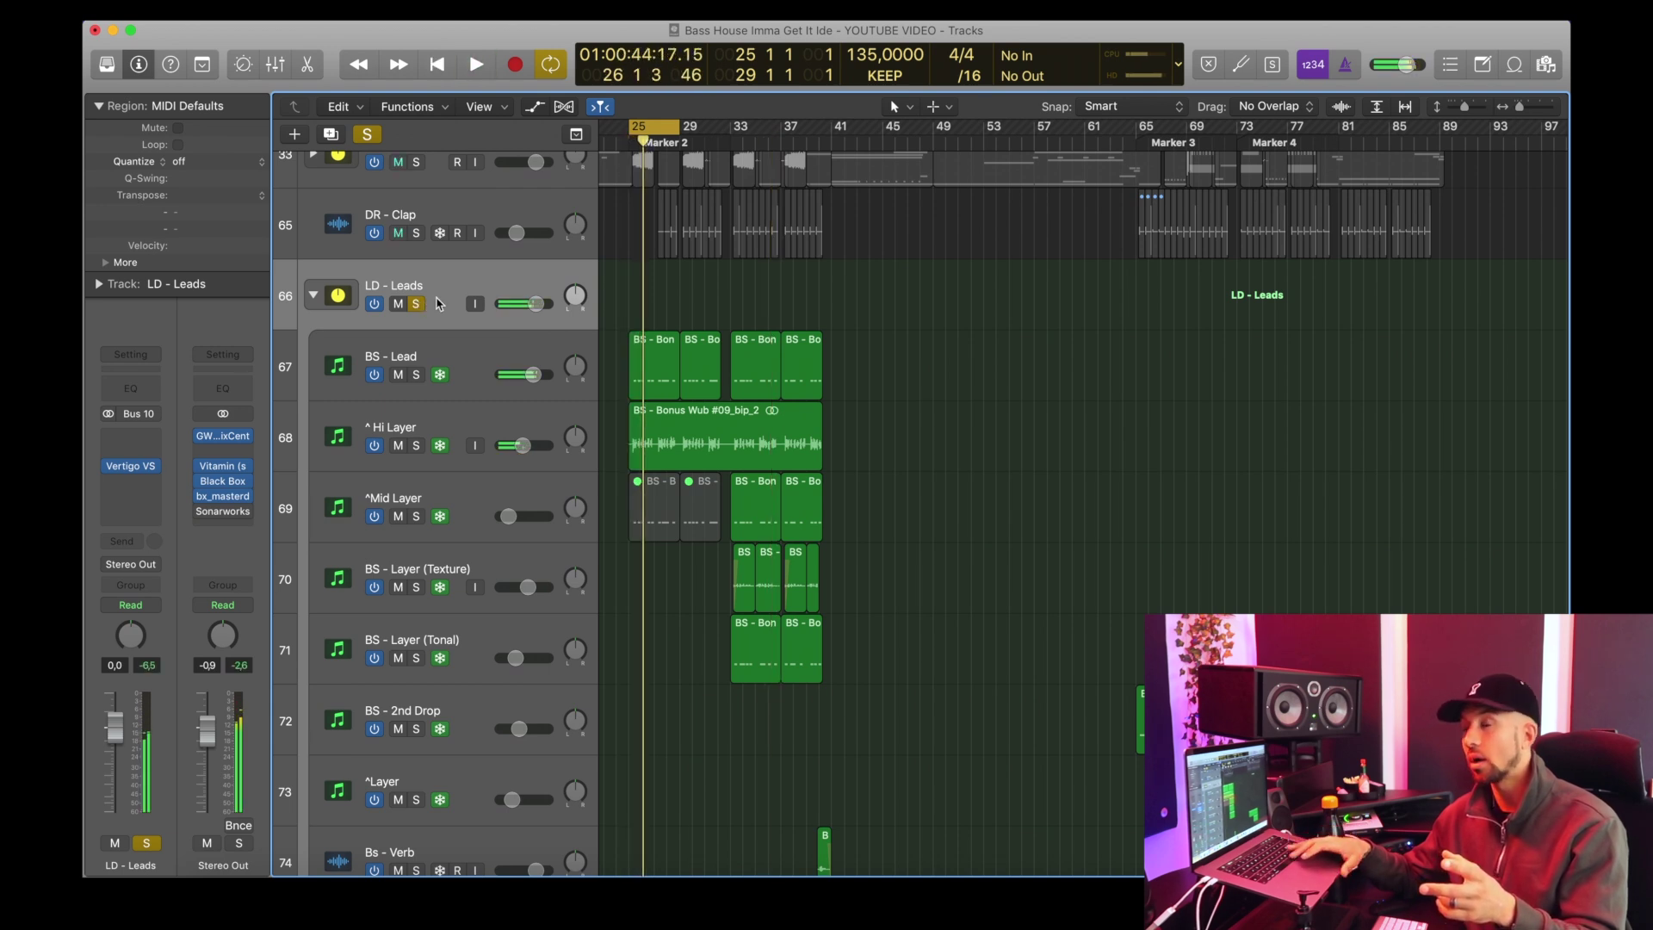
# Step: Move the cycle range to bars 33 to 37 and audition the soloed LD - Leads stack there
pyautogui.moveTo(734, 129); pyautogui.dragTo(777, 129)
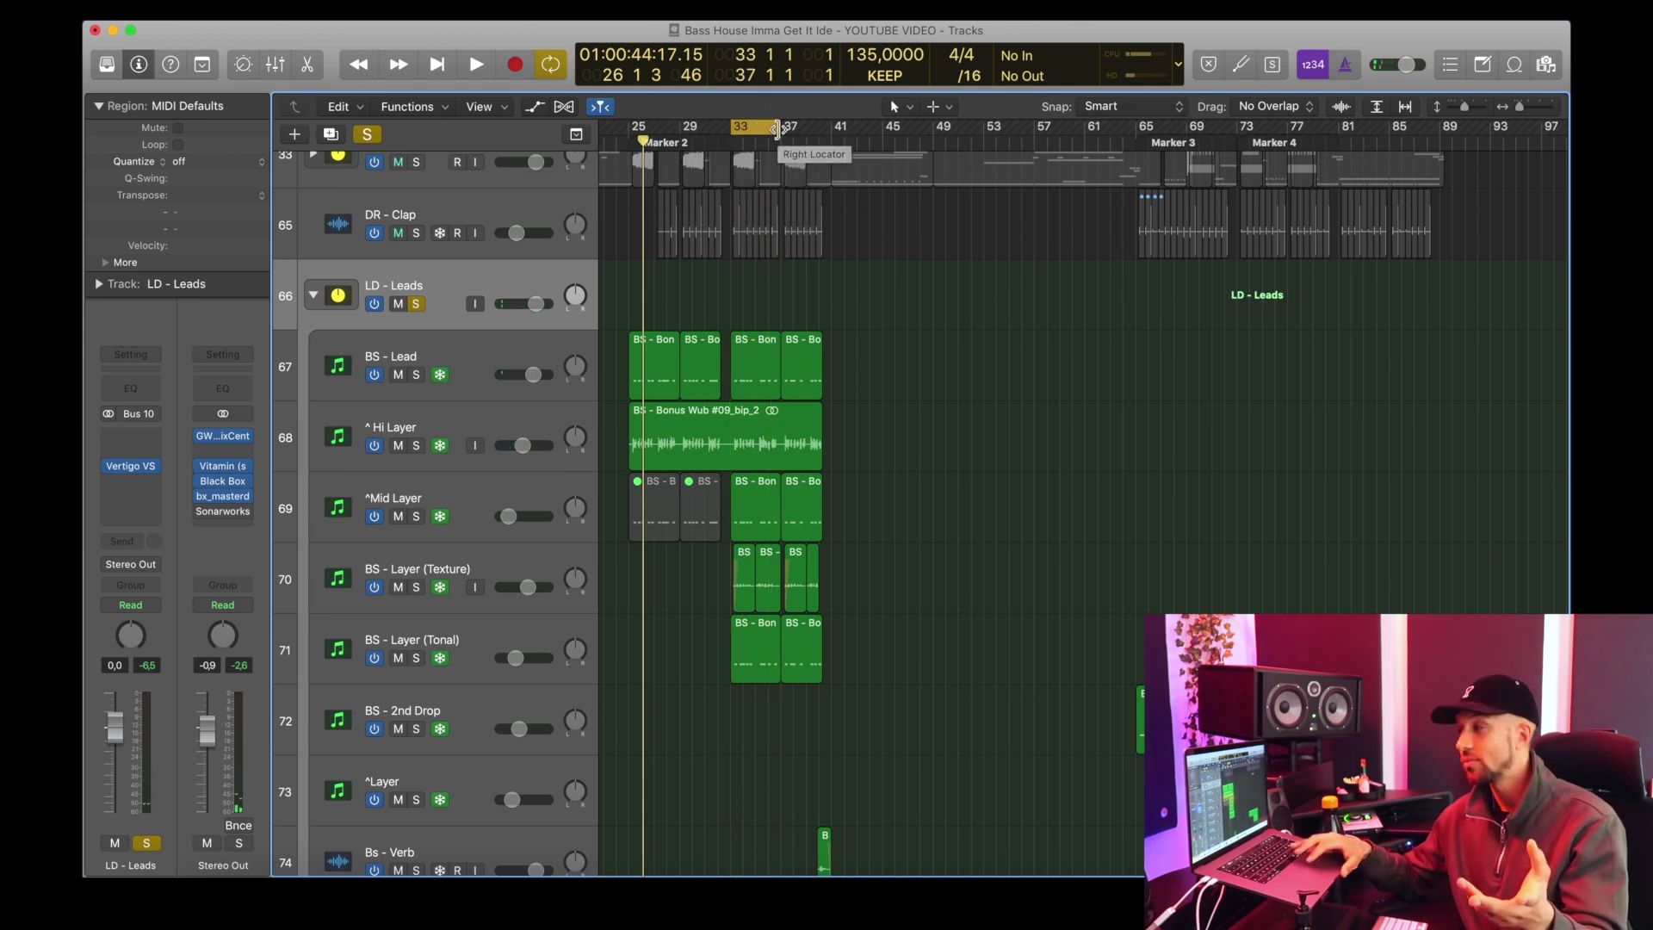
pyautogui.press('space')
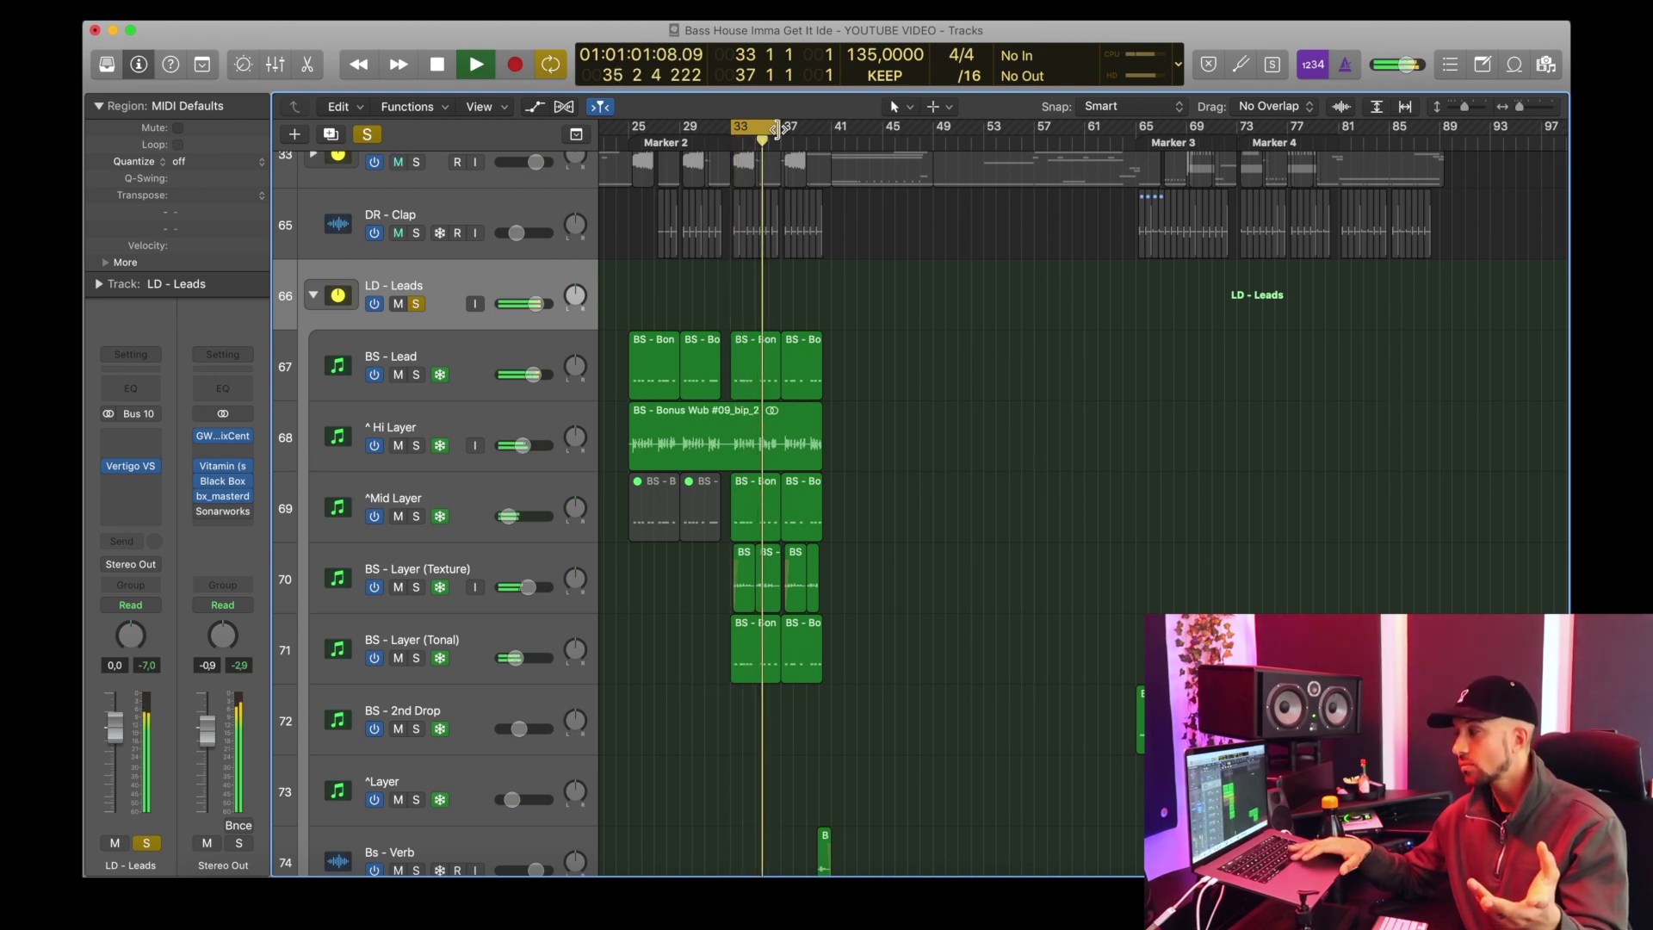
pyautogui.press('space')
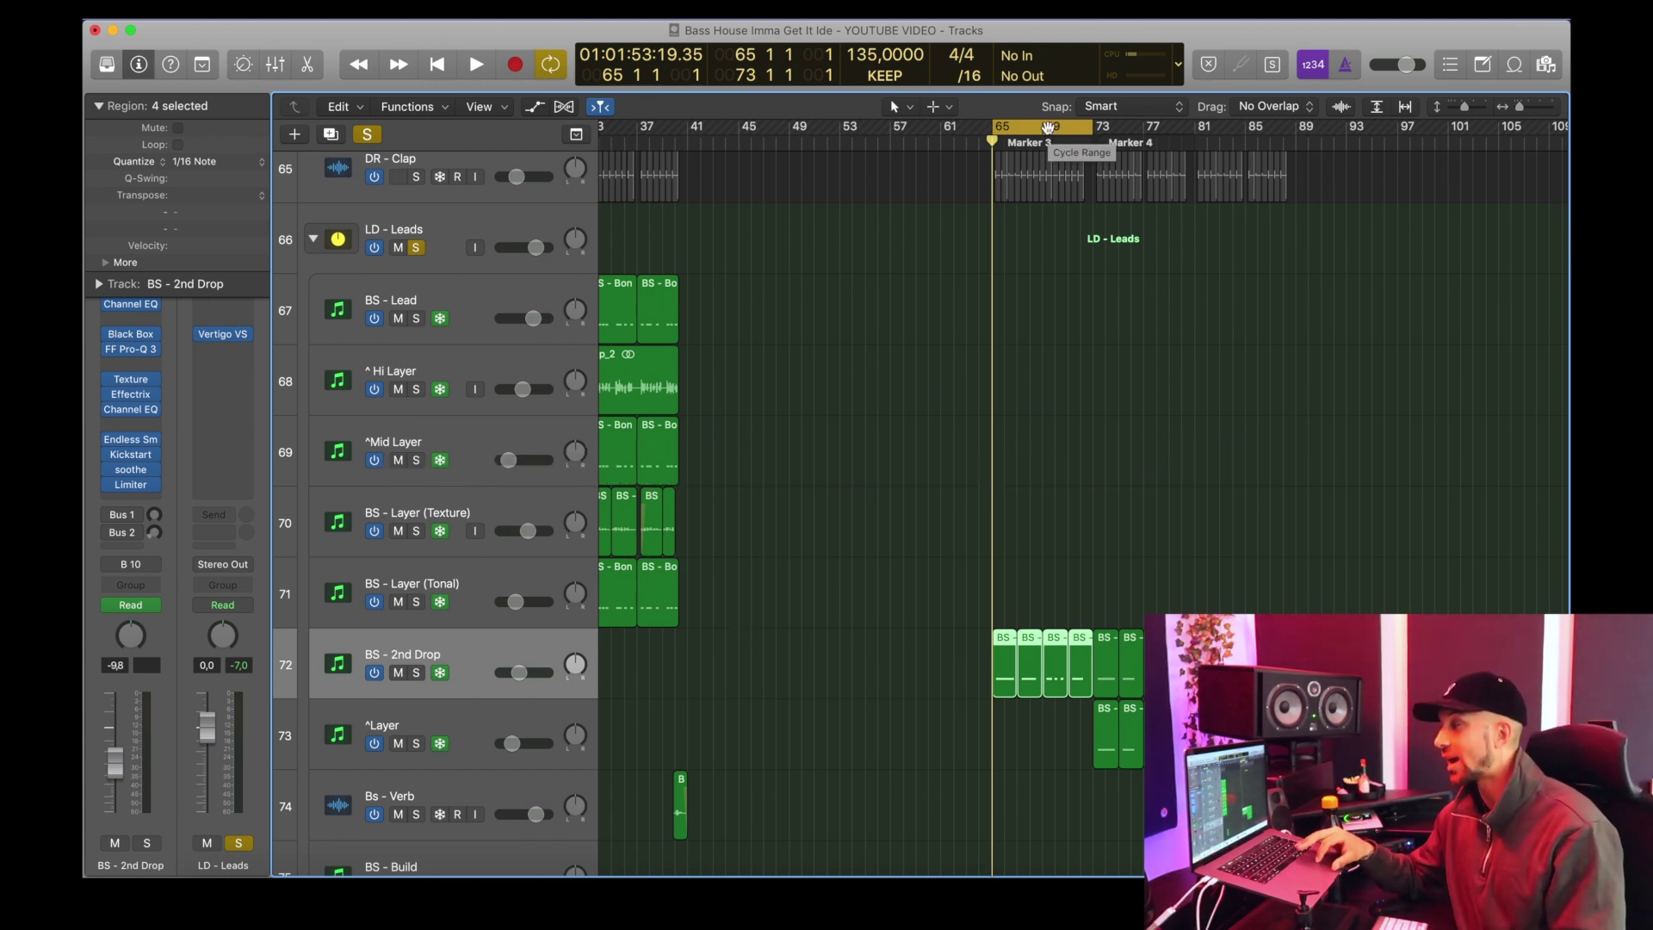
# Step: Turn off the cycle range and all solos, play from just before bar 65, and briefly mute BS - 2nd Drop for comparison
pyautogui.click(1048, 127)
pyautogui.press('ctrl+alt+super+s')
pyautogui.moveTo(990, 147); pyautogui.dragTo(977, 139)
pyautogui.press('space')
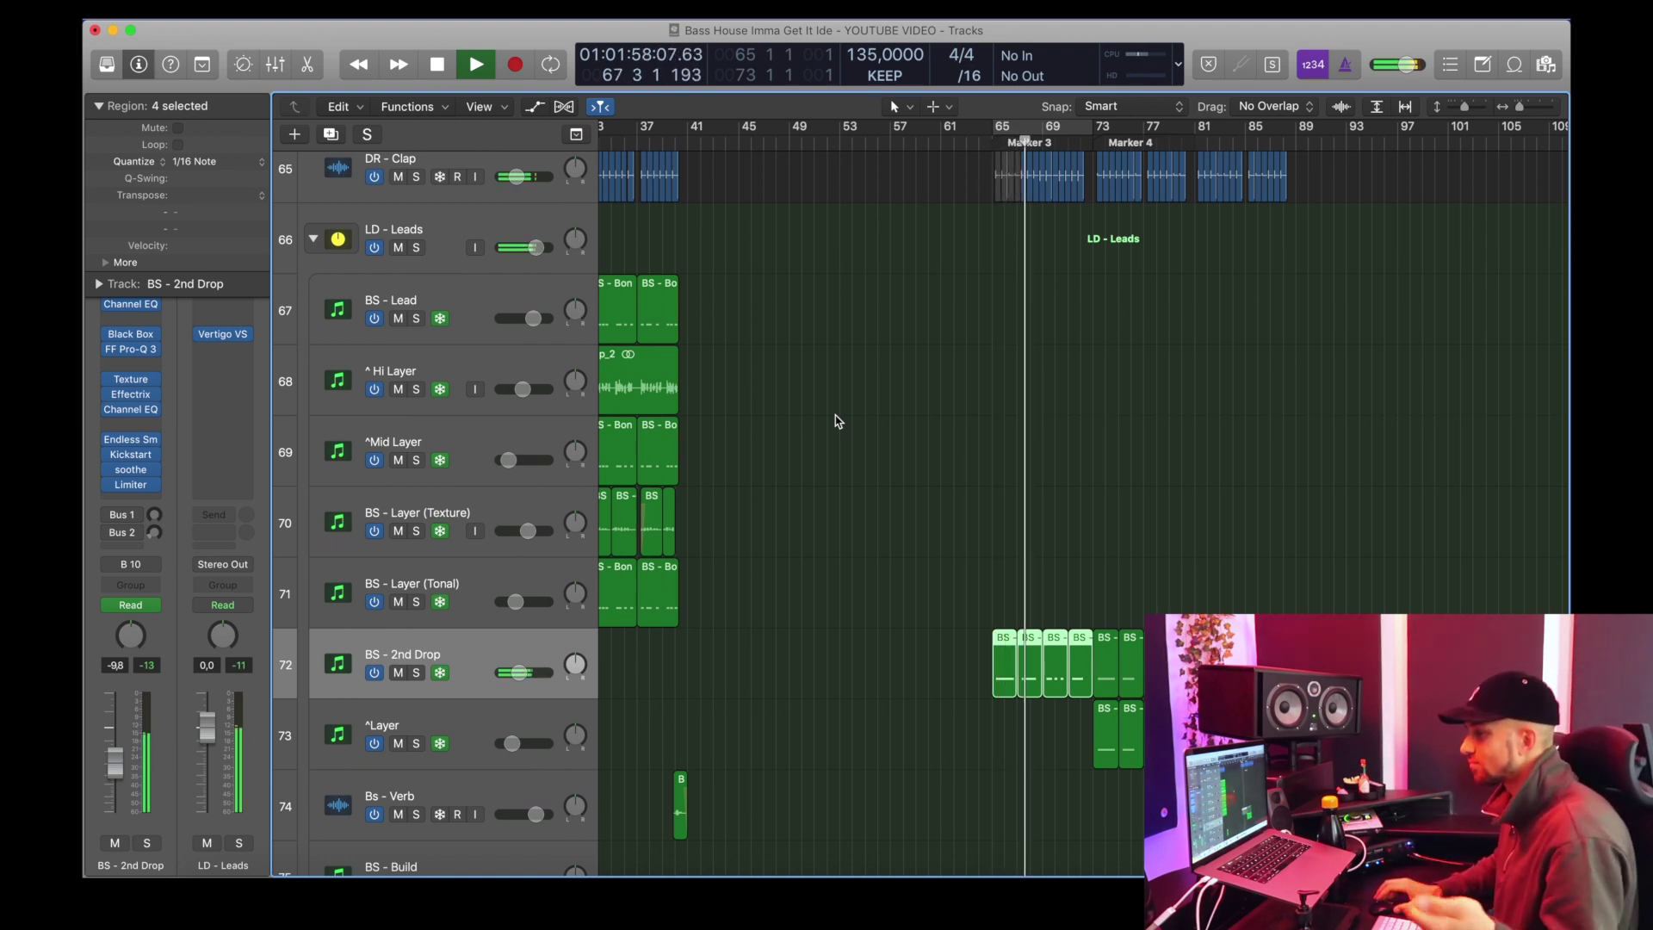
pyautogui.press('m')
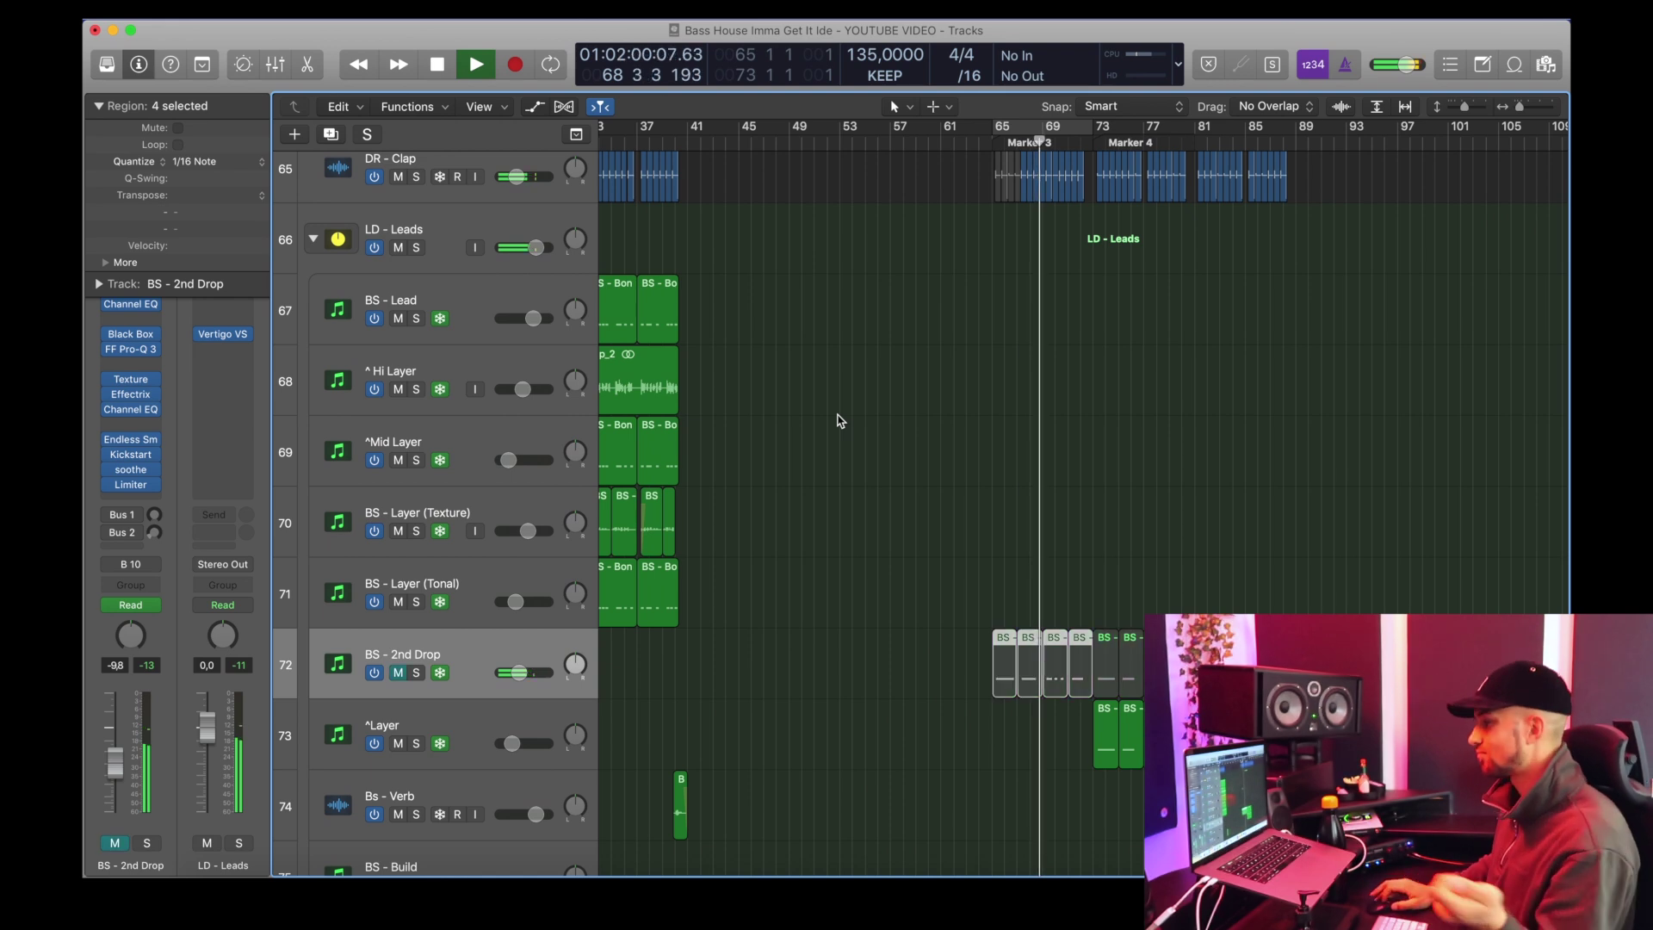
pyautogui.press('m')
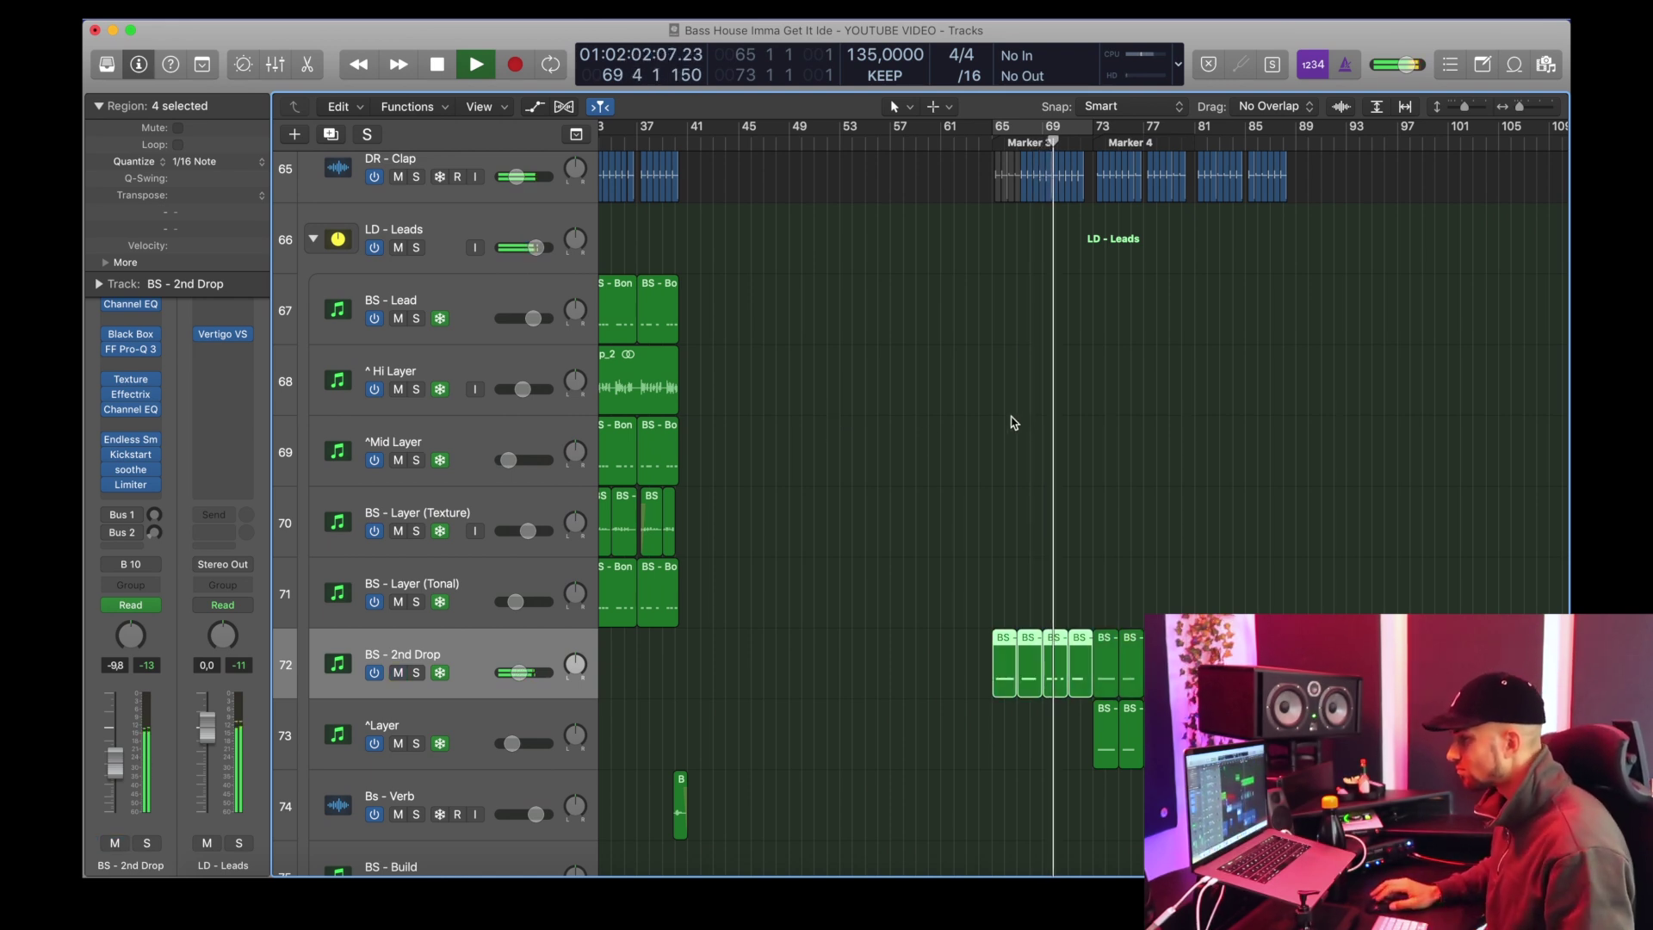
# Step: Check the other tracks during the second drop, looking inside the VOX - Go & Chants and VOX - Drop stacks, and stop playback
pyautogui.scroll(-5, 1033, 422)
pyautogui.scroll(-3, 1029, 415)
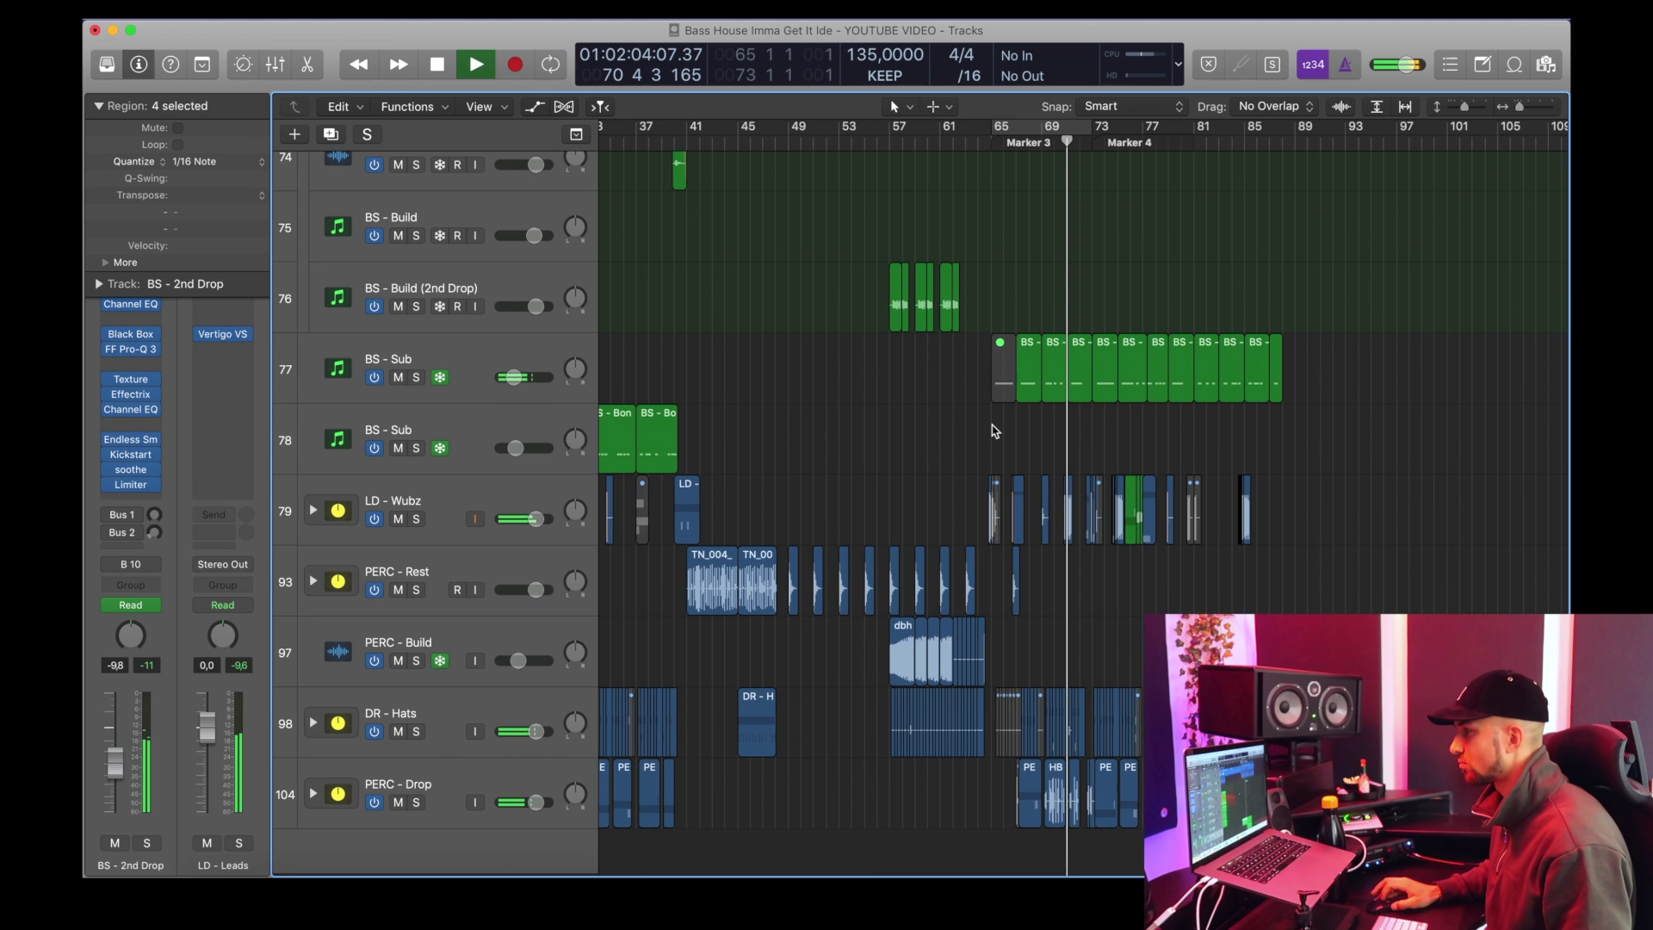
pyautogui.scroll(5, 960, 457)
pyautogui.scroll(5, 947, 463)
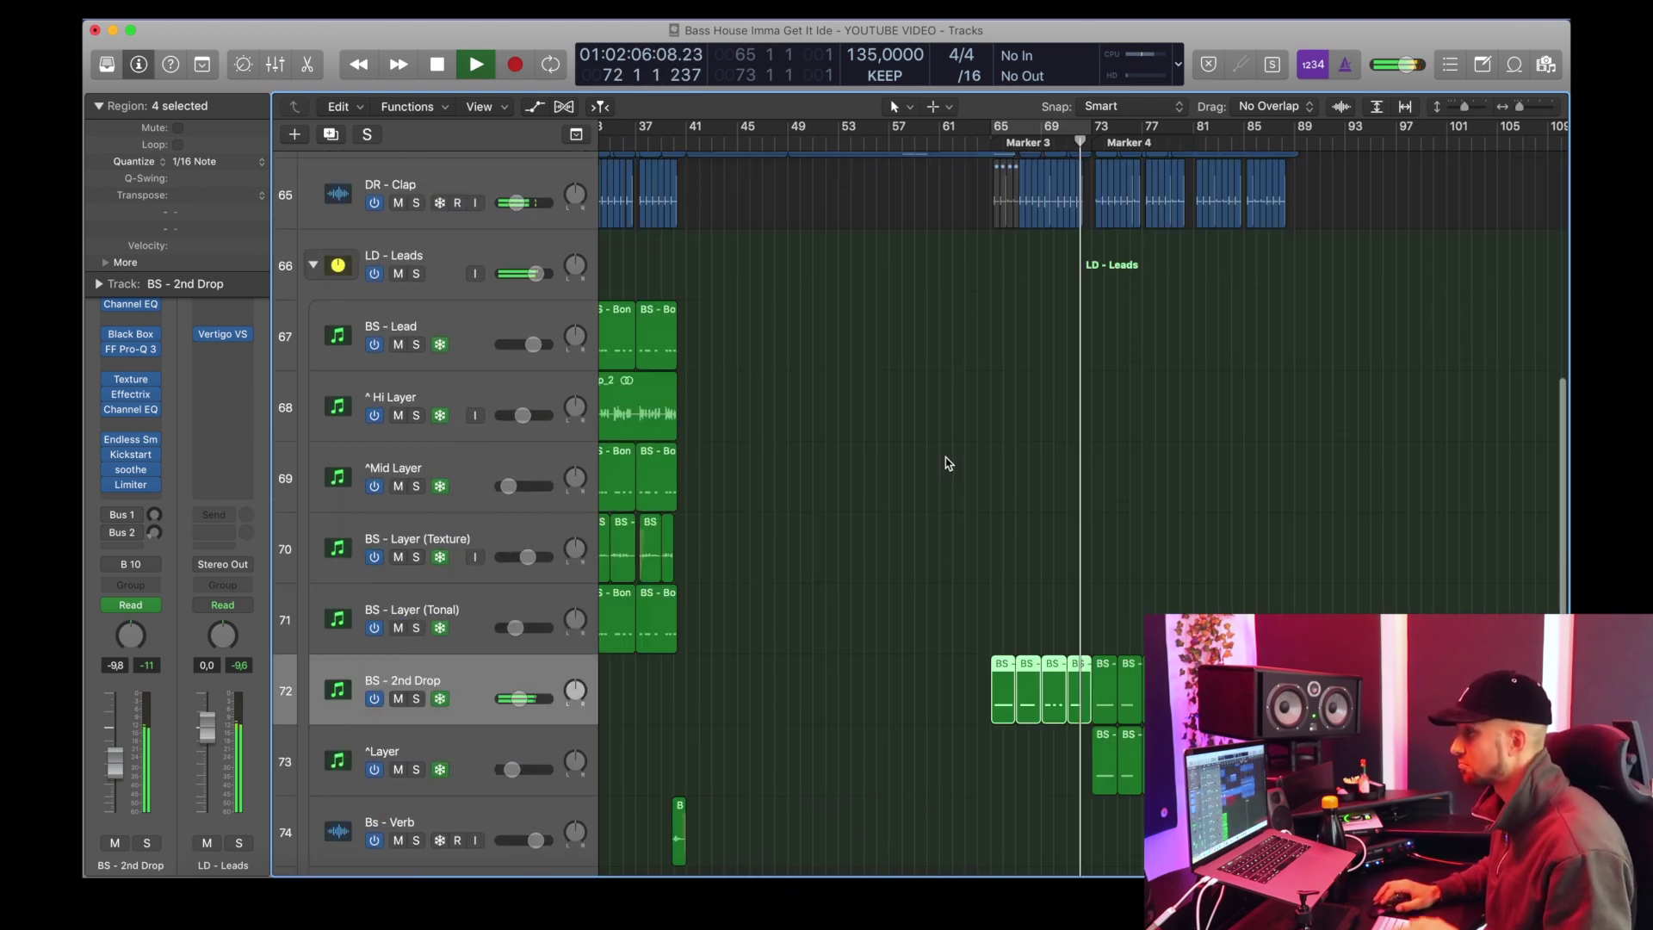
pyautogui.scroll(3, 362, 288)
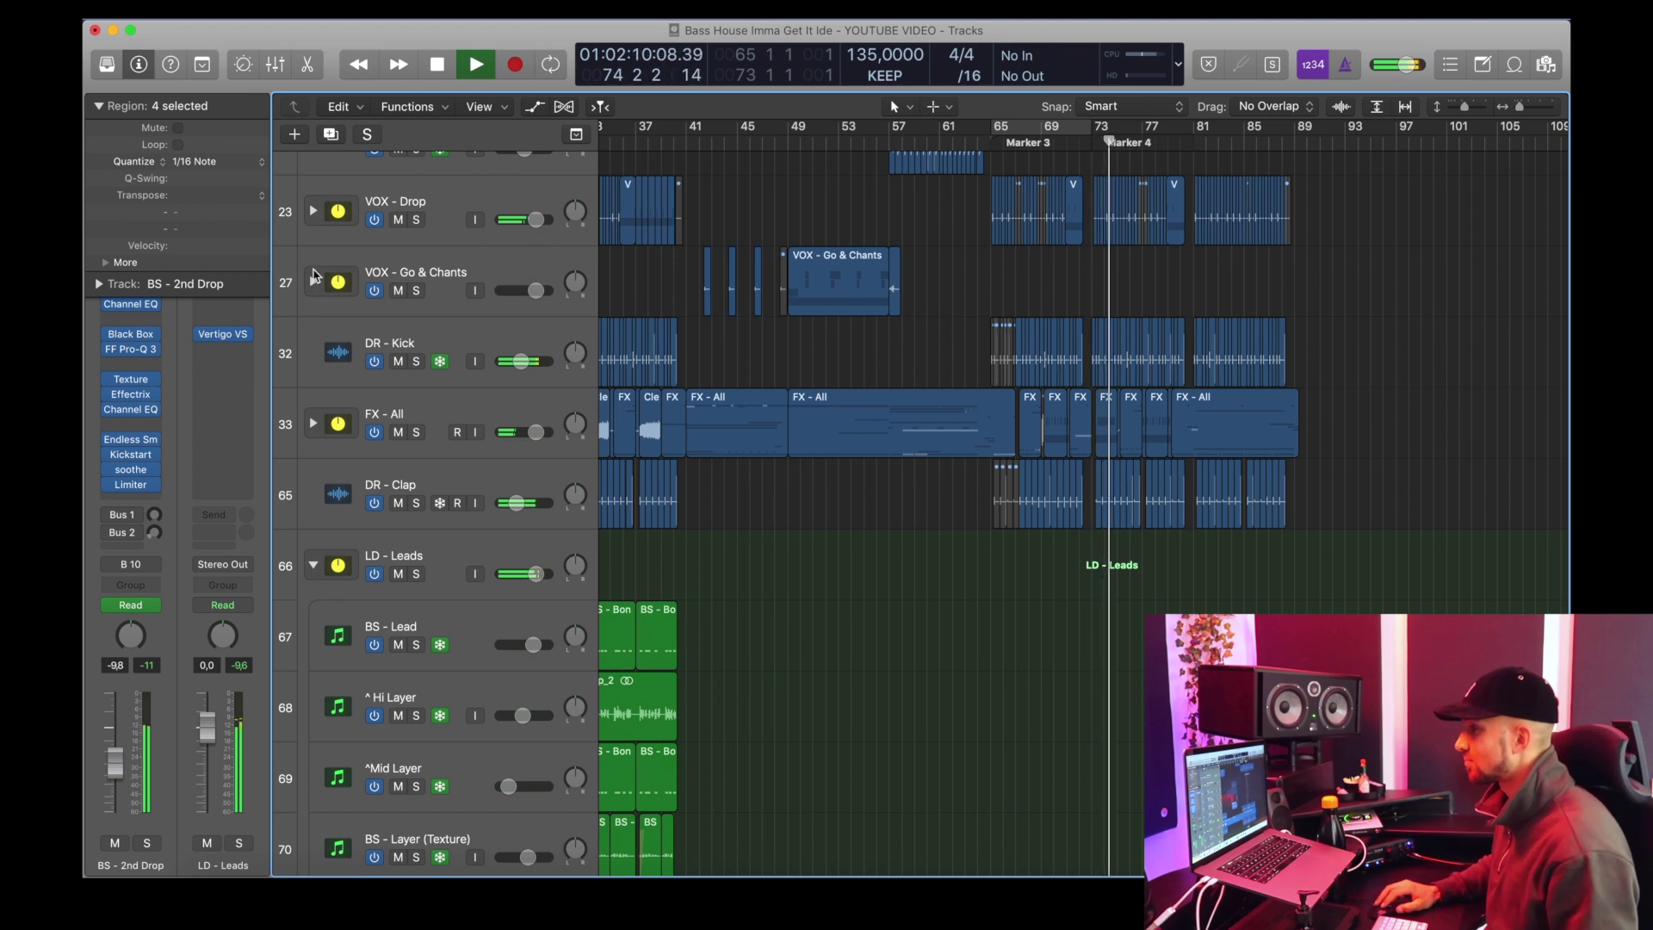
pyautogui.click(313, 283)
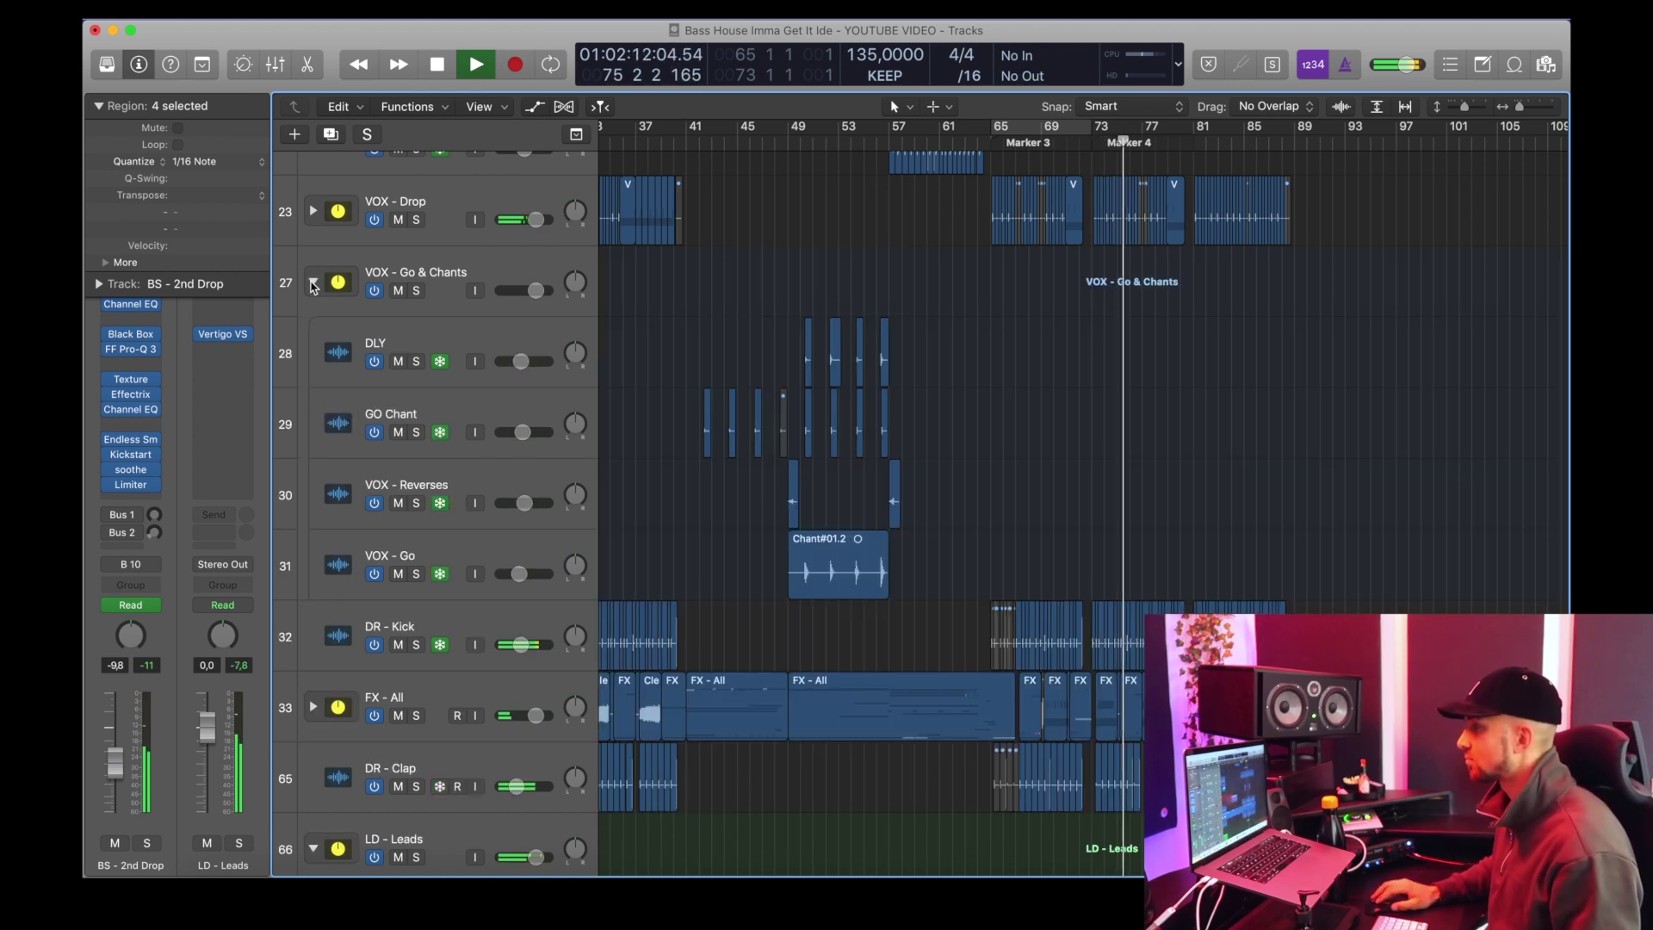
pyautogui.click(314, 283)
pyautogui.click(314, 211)
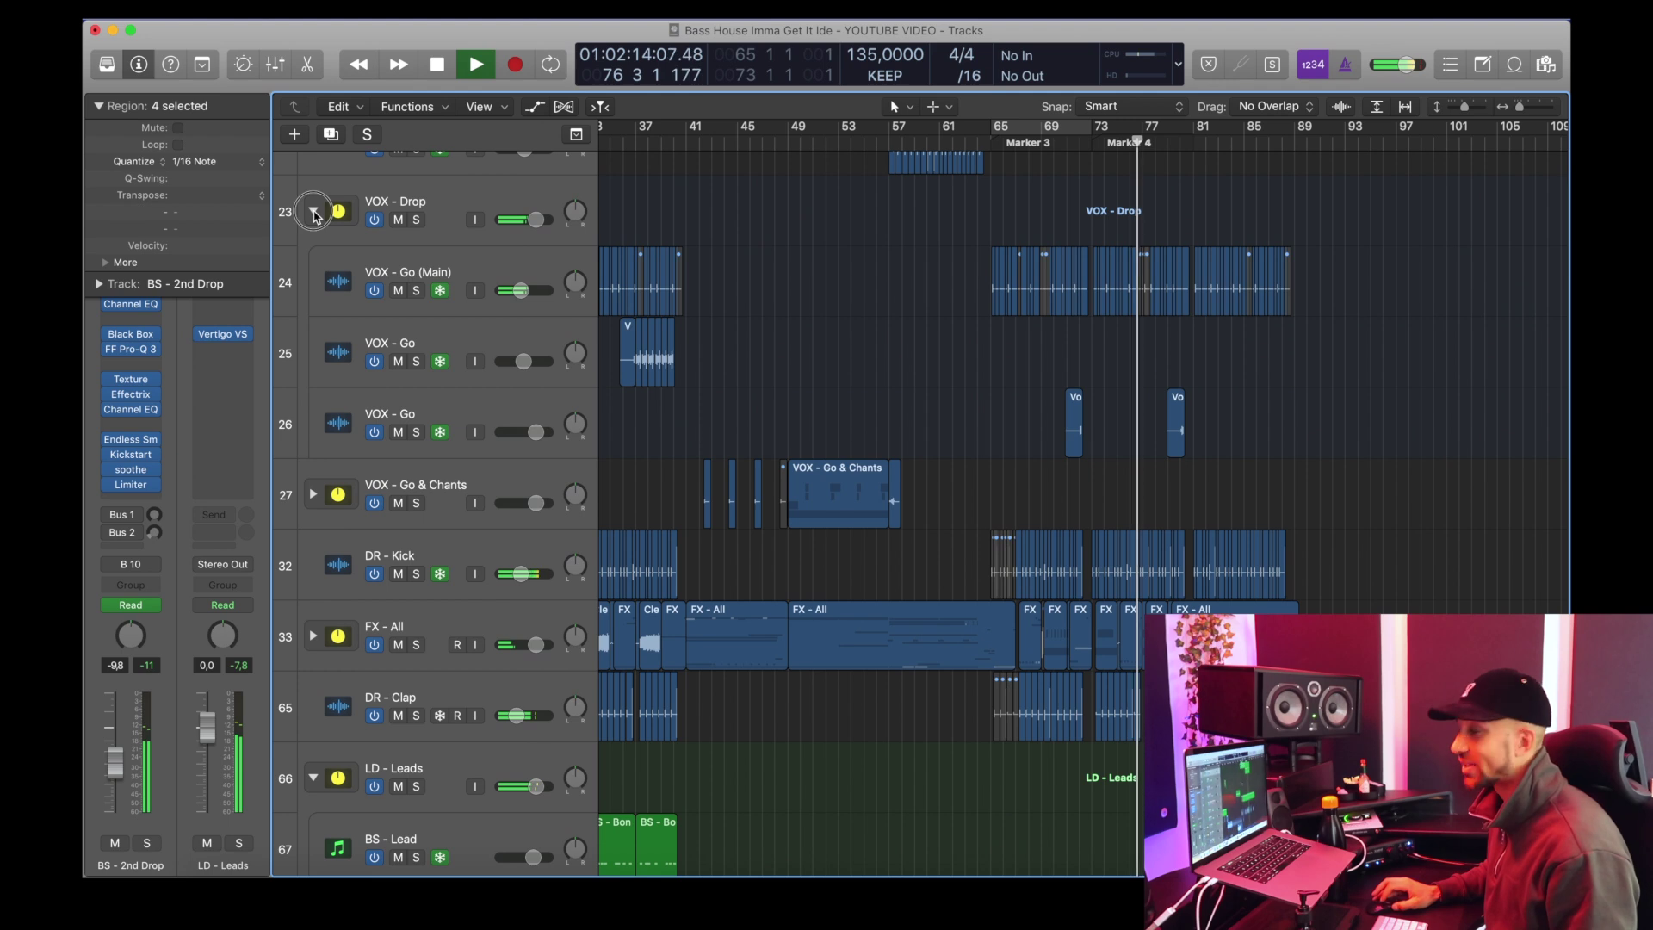
pyautogui.click(314, 212)
pyautogui.press('space')
pyautogui.scroll(-10, 1023, 356)
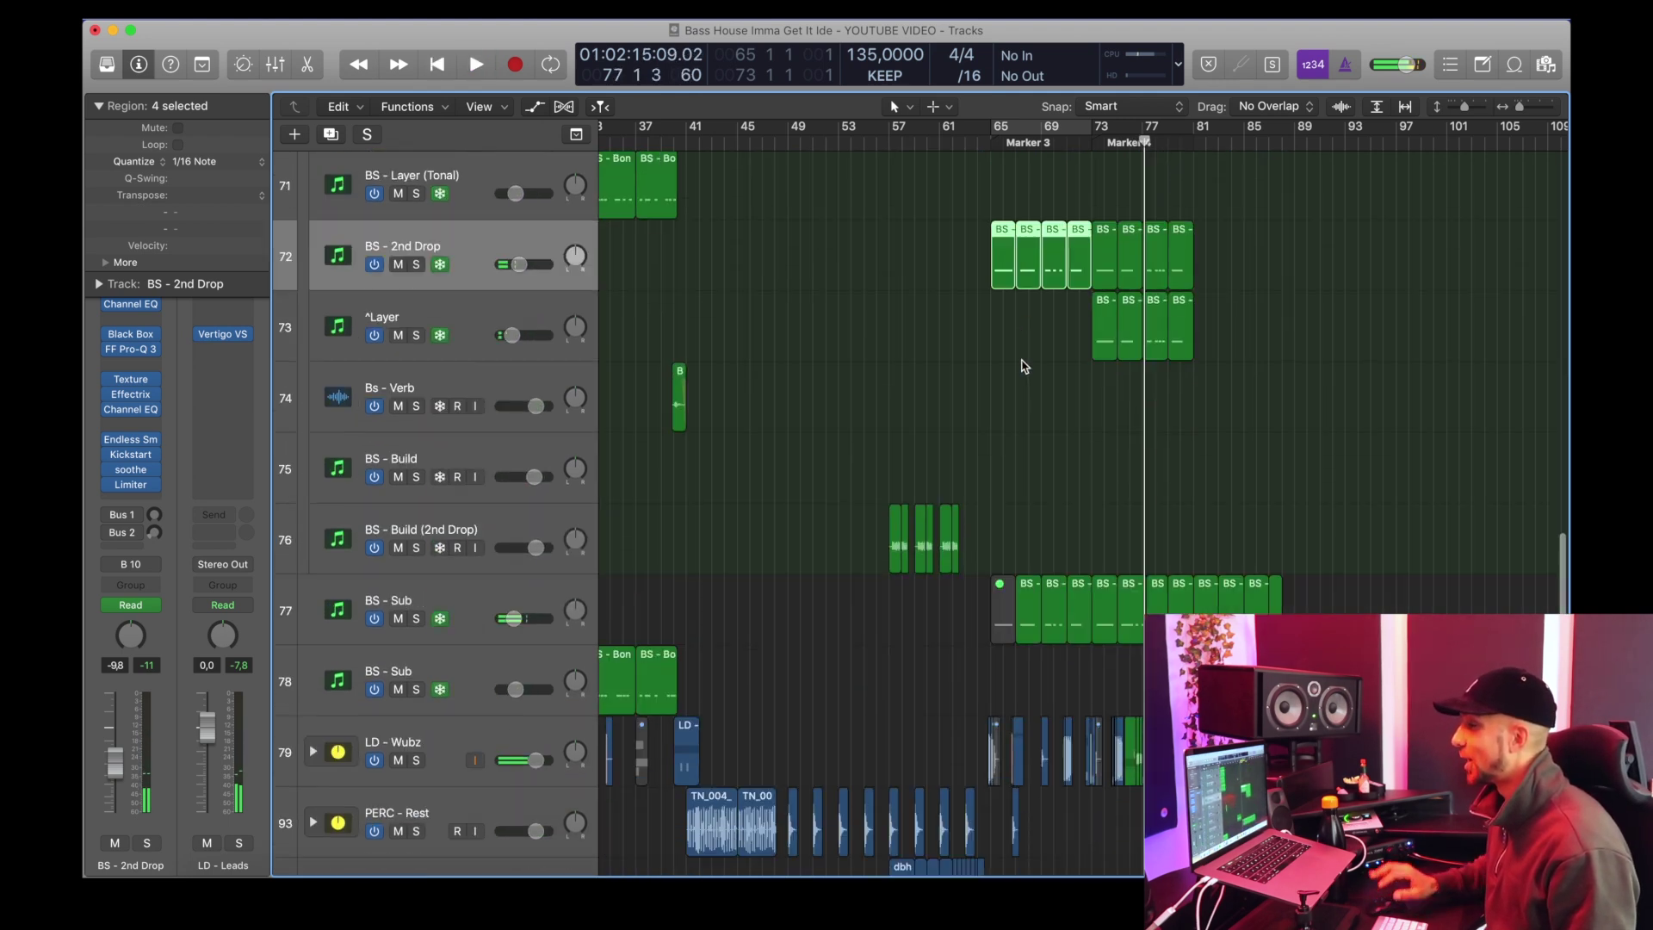
# Step: Turn on the cycle range over bars 65 to 73, collapse the region inspector, and solo and unfreeze BS - 2nd Drop
pyautogui.click(990, 145)
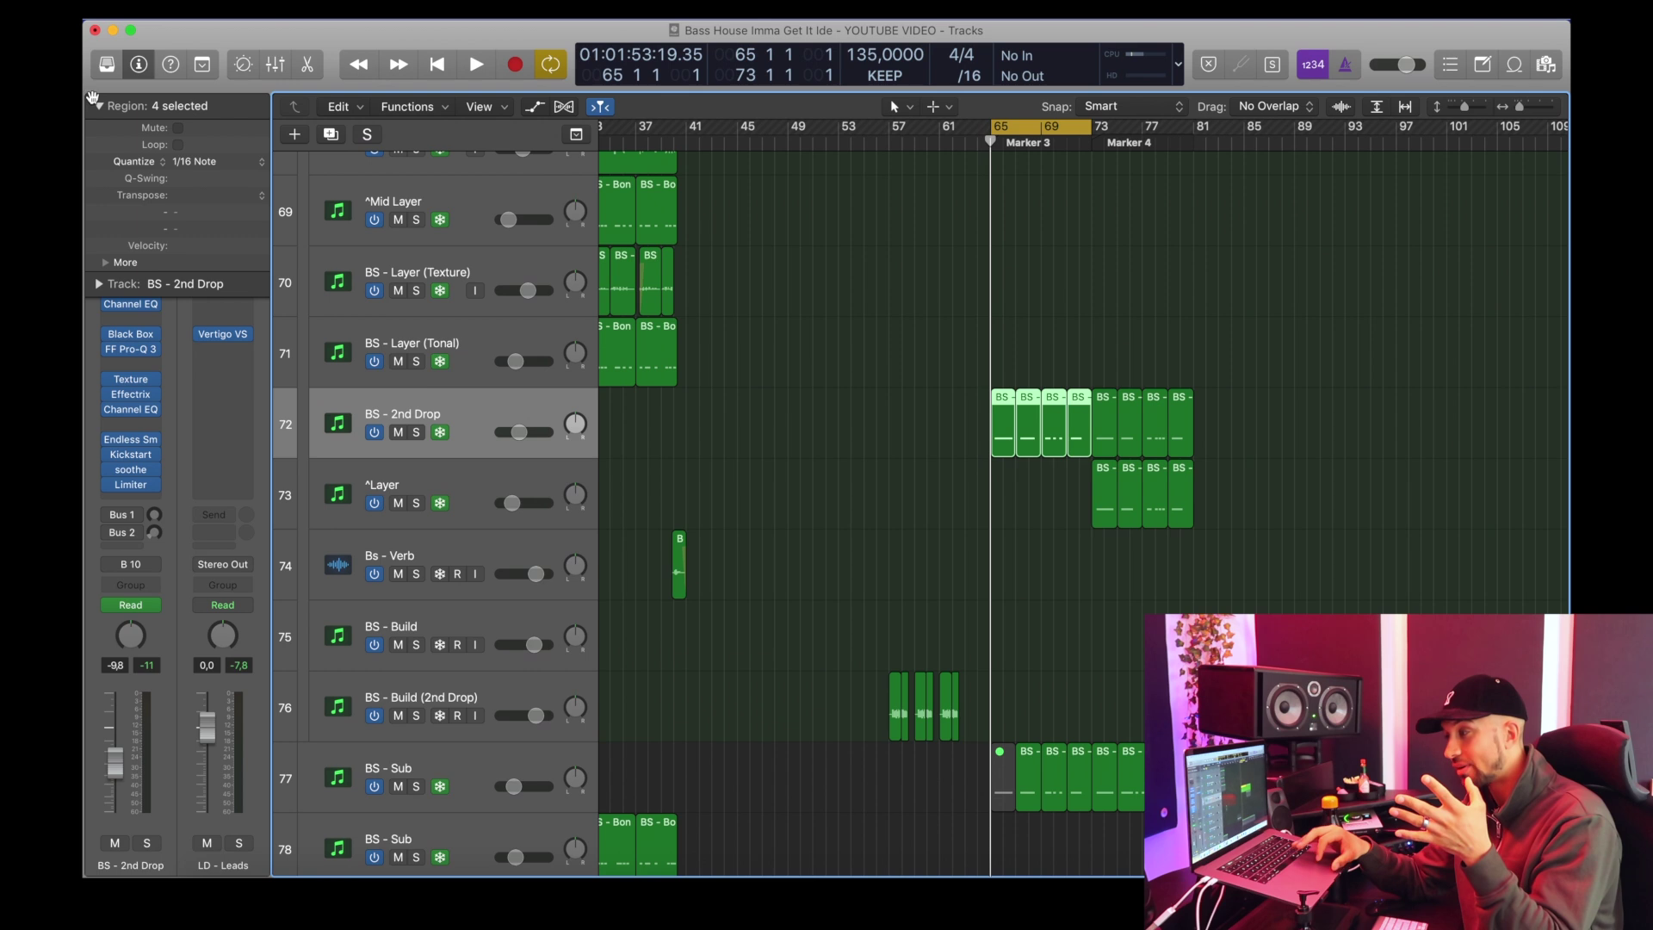
pyautogui.click(98, 104)
pyautogui.click(418, 433)
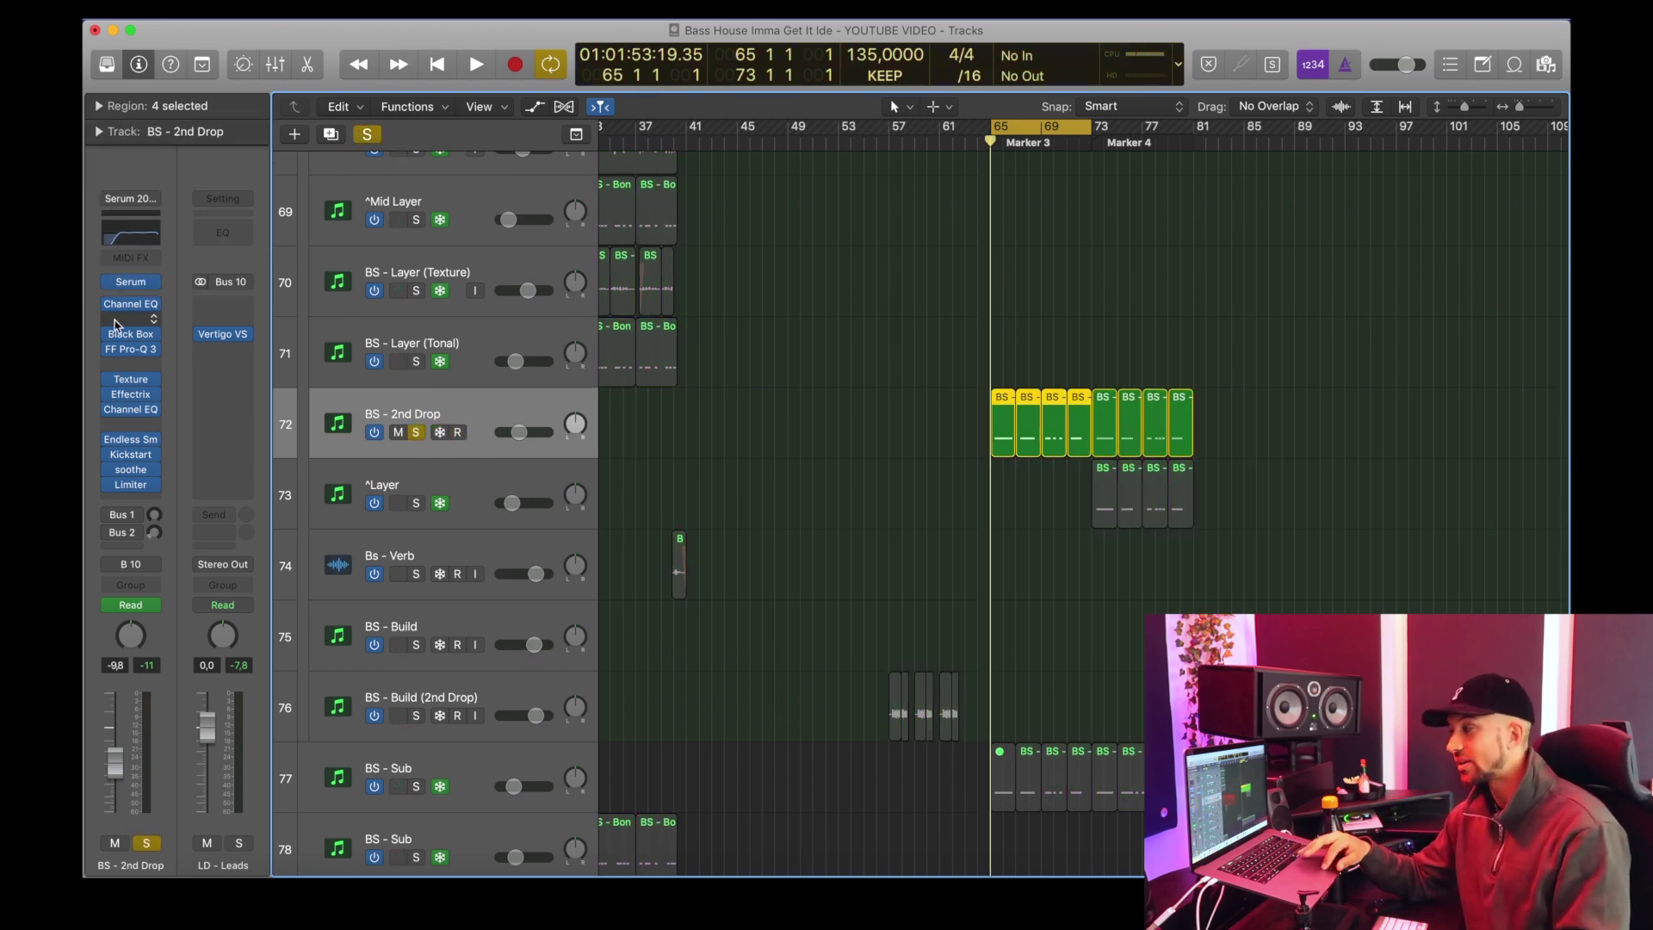
# Step: Bypass every insert from Channel EQ to Limiter on BS - 2nd Drop and audition the dry Serum sound
pyautogui.moveTo(109, 304); pyautogui.dragTo(110, 493)
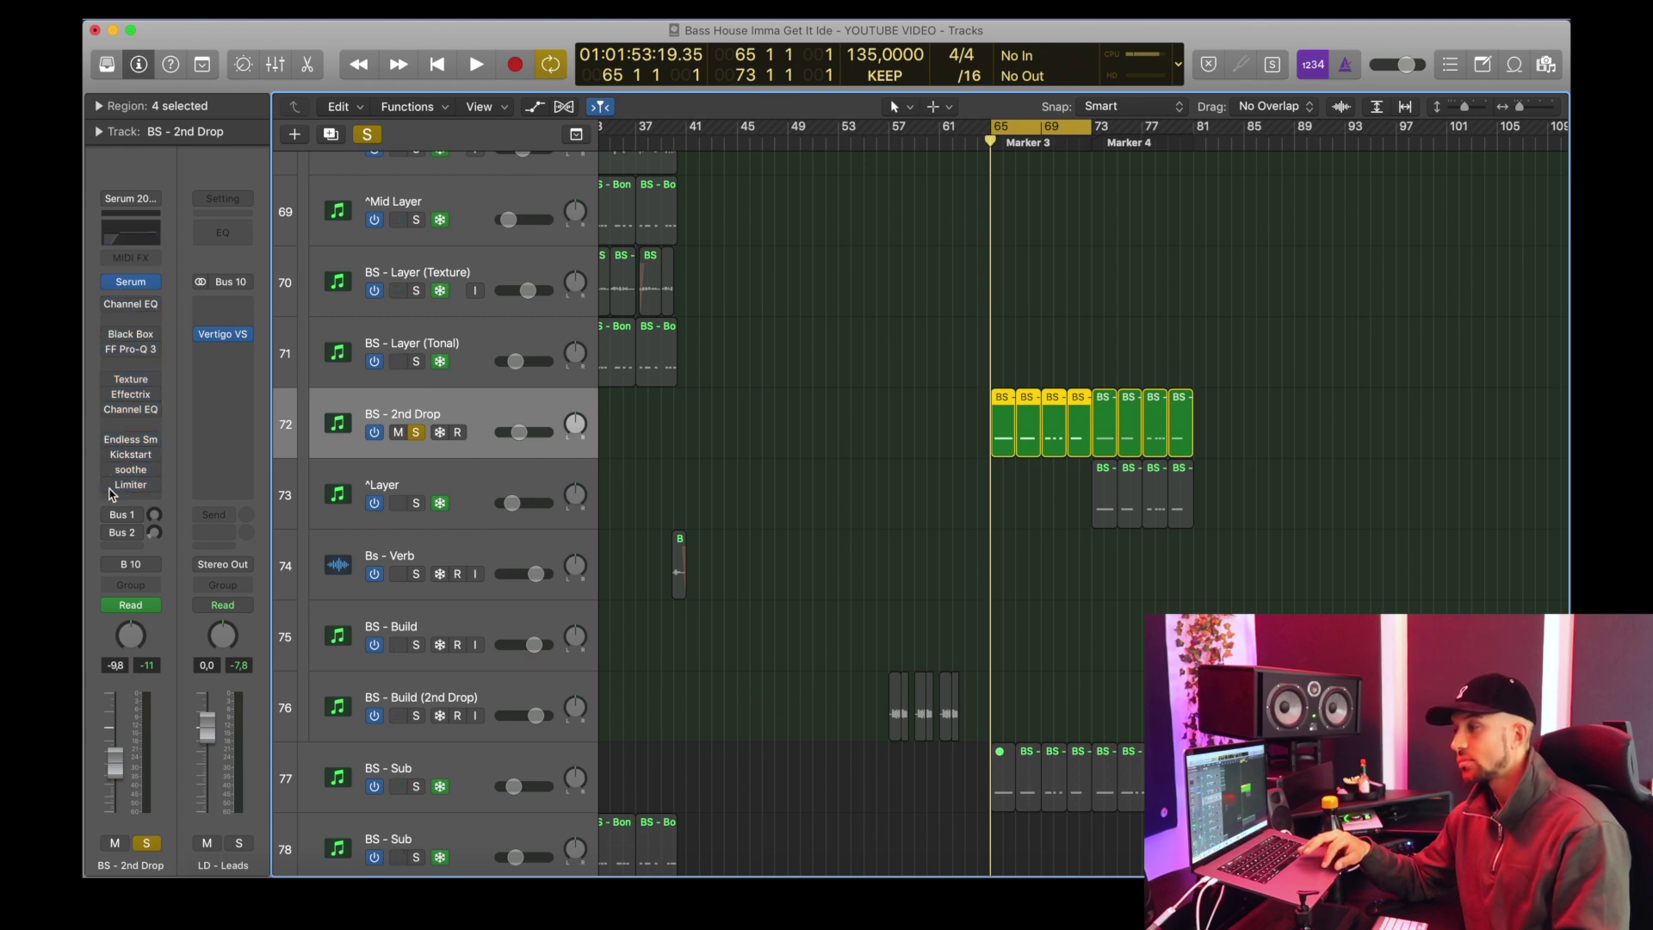
pyautogui.press('space')
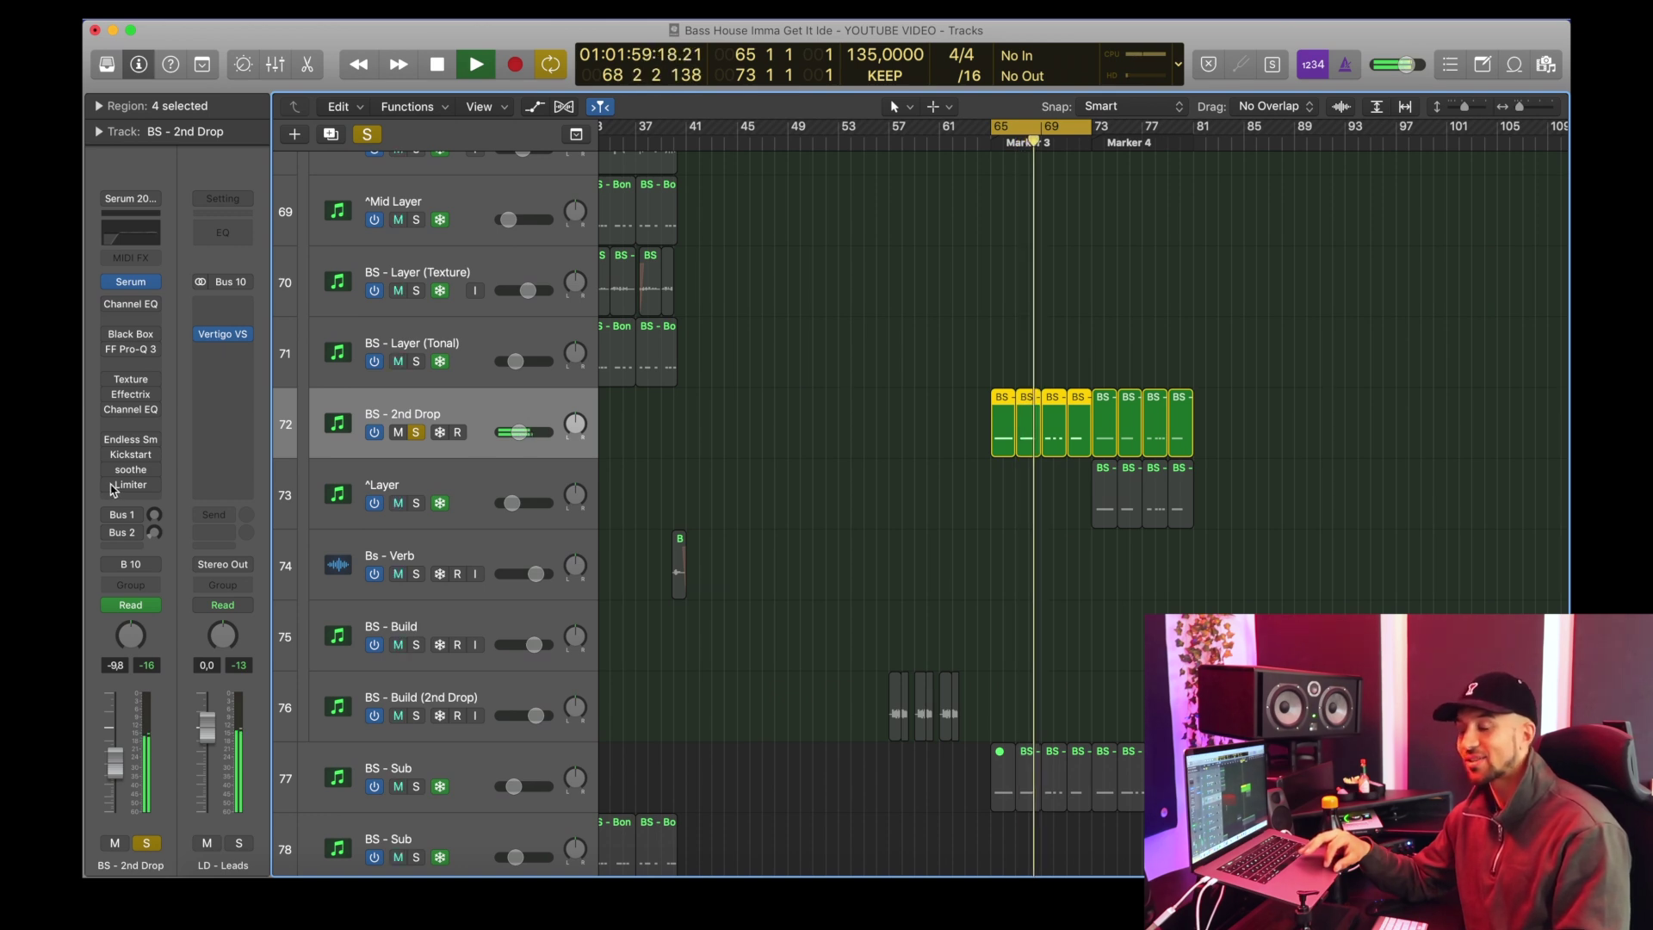
pyautogui.press('space')
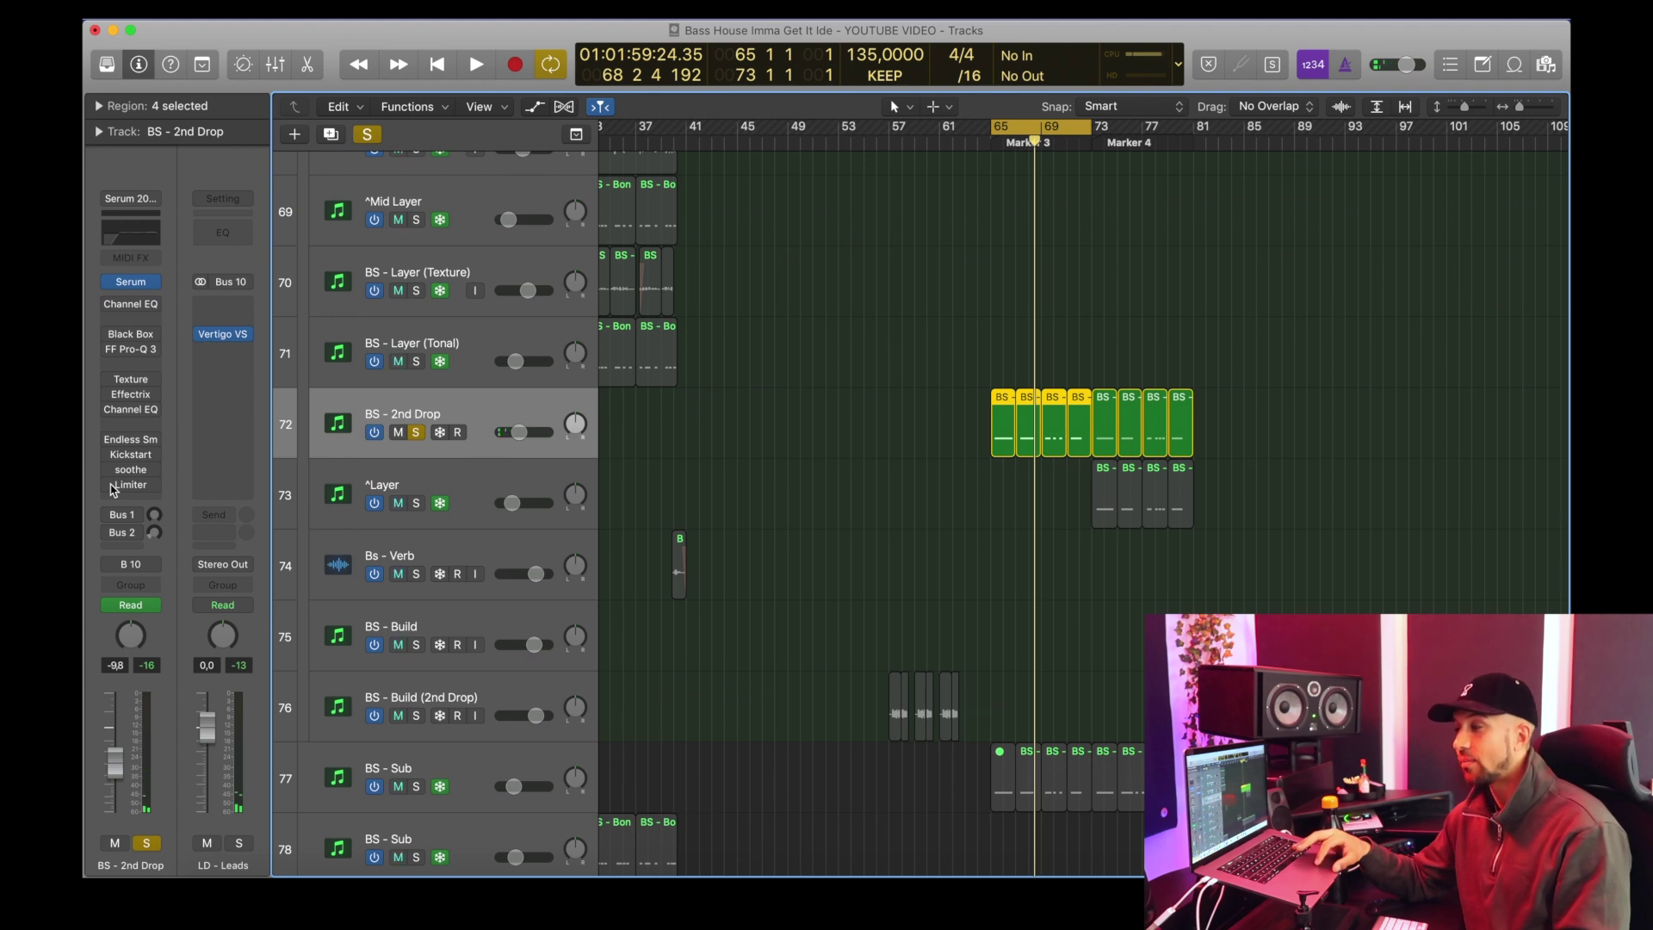
# Step: Re-enable Channel EQ and Black Box on BS - 2nd Drop and check the Black Box HG-2 settings
pyautogui.click(105, 304)
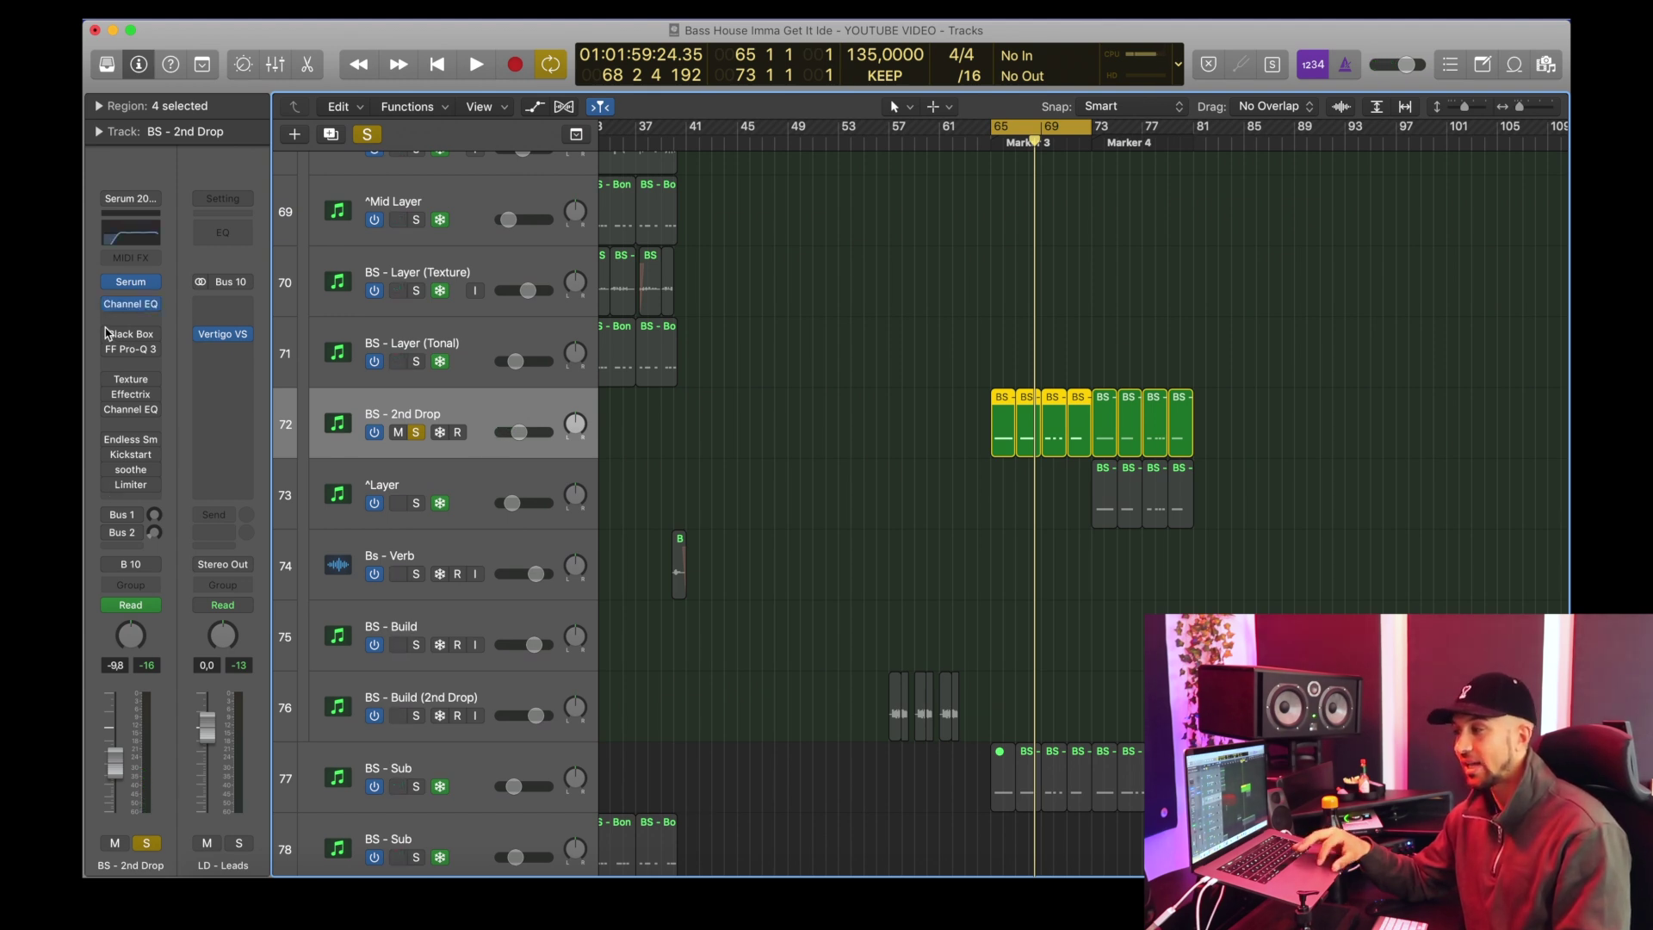
pyautogui.click(108, 335)
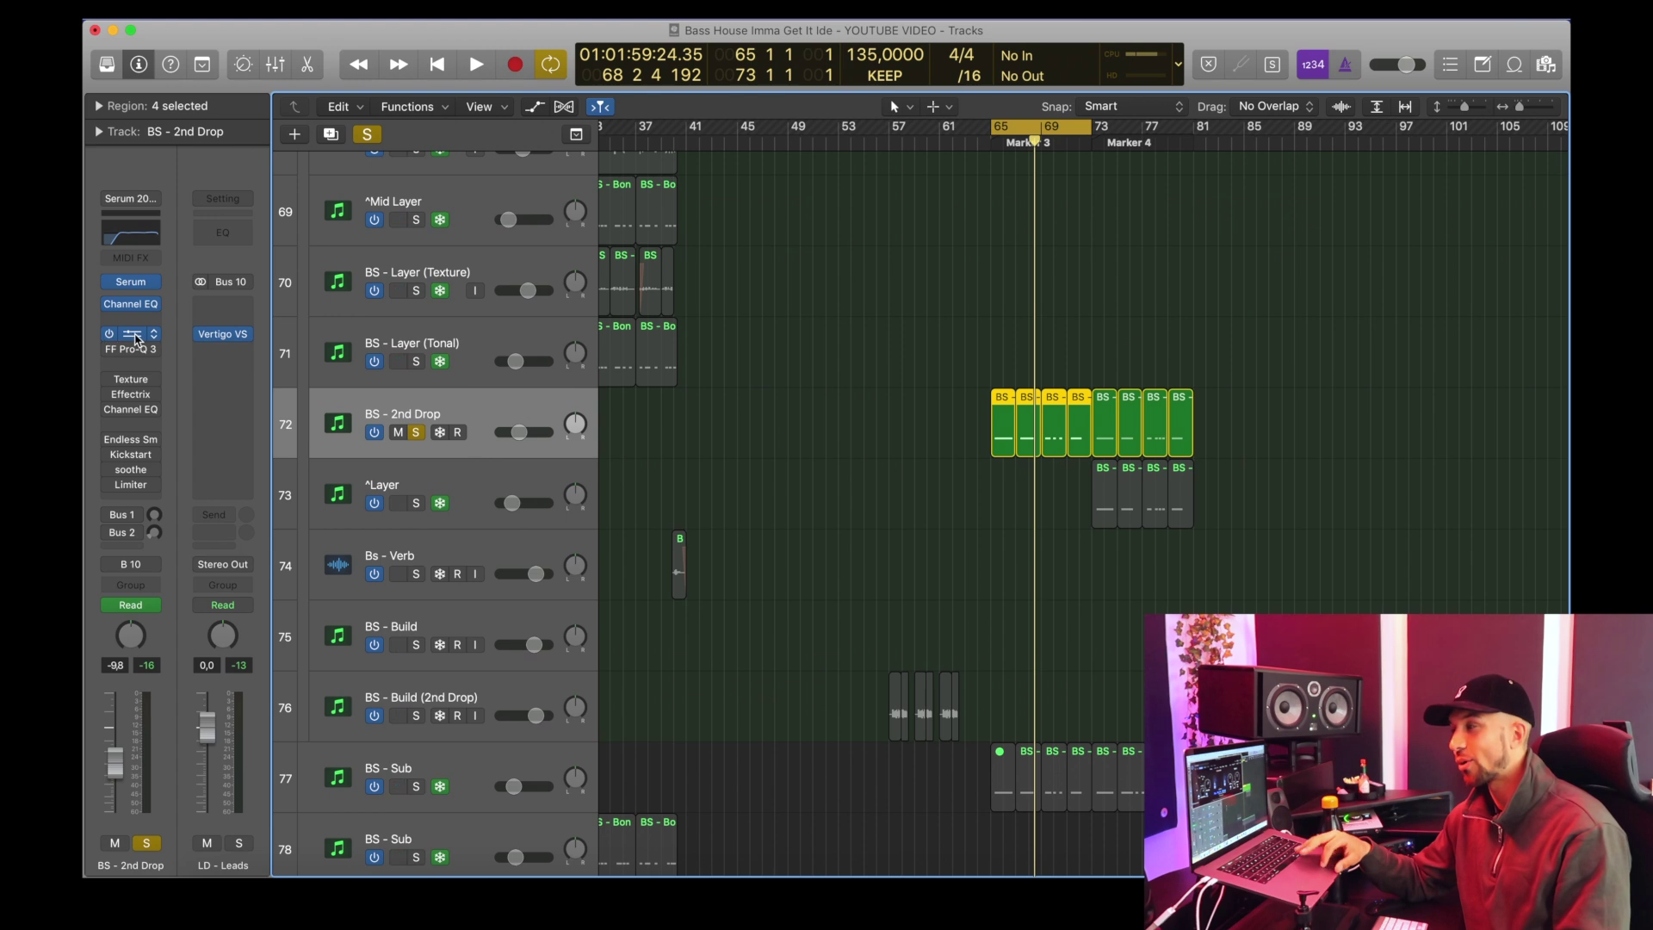
pyautogui.click(134, 337)
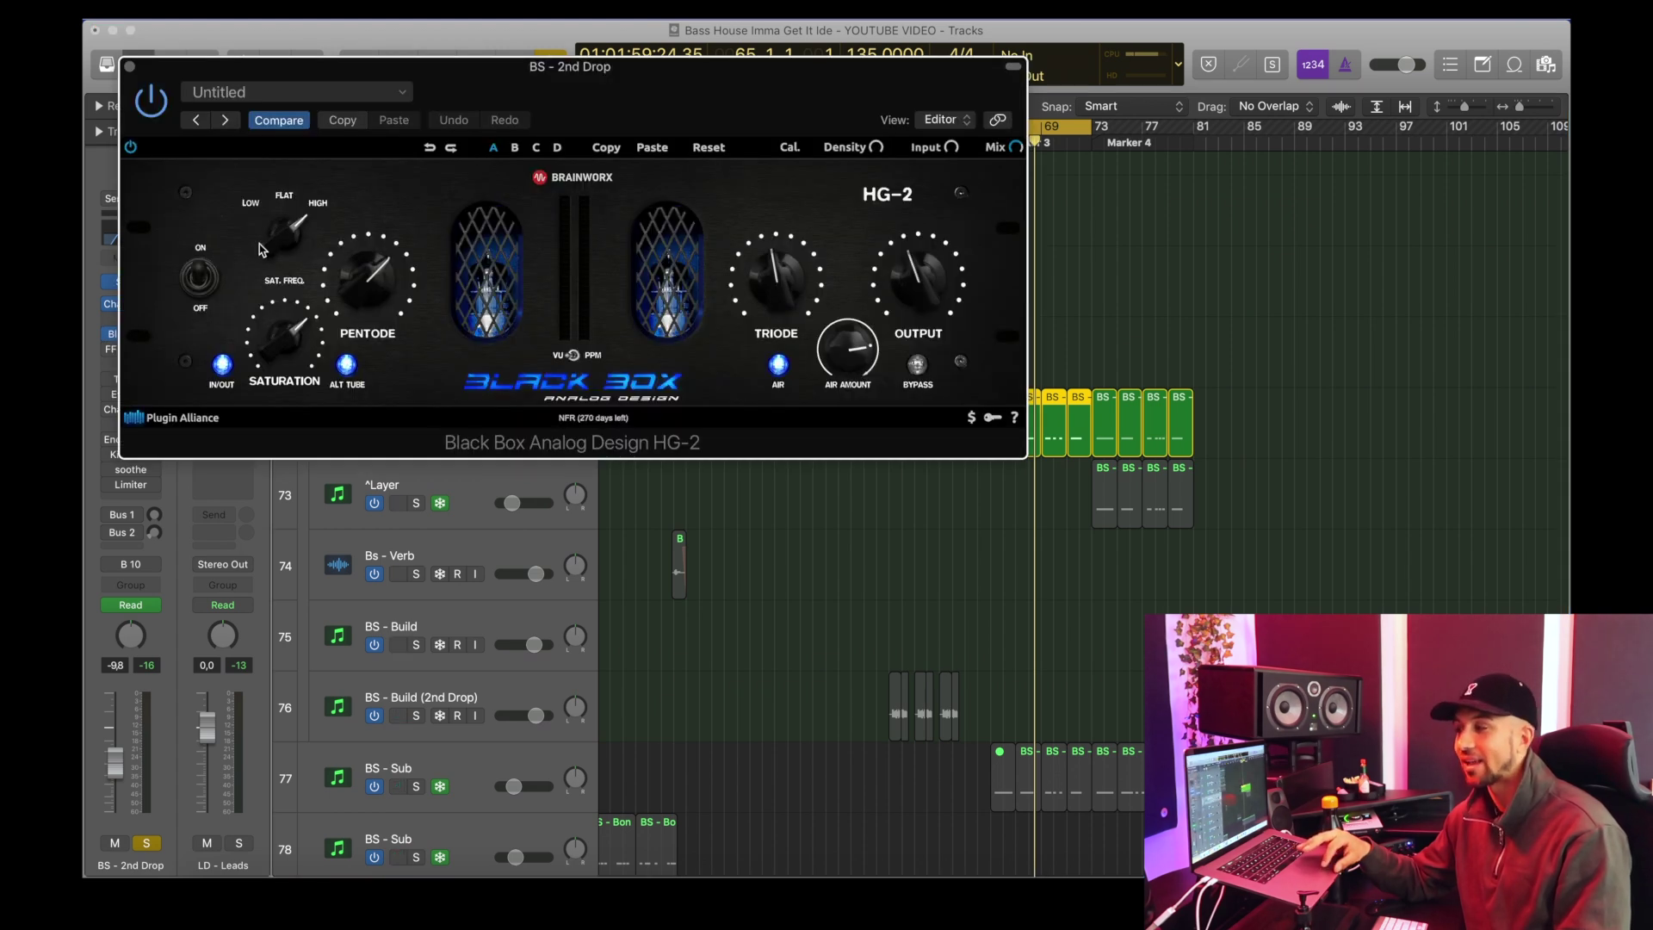
pyautogui.click(130, 67)
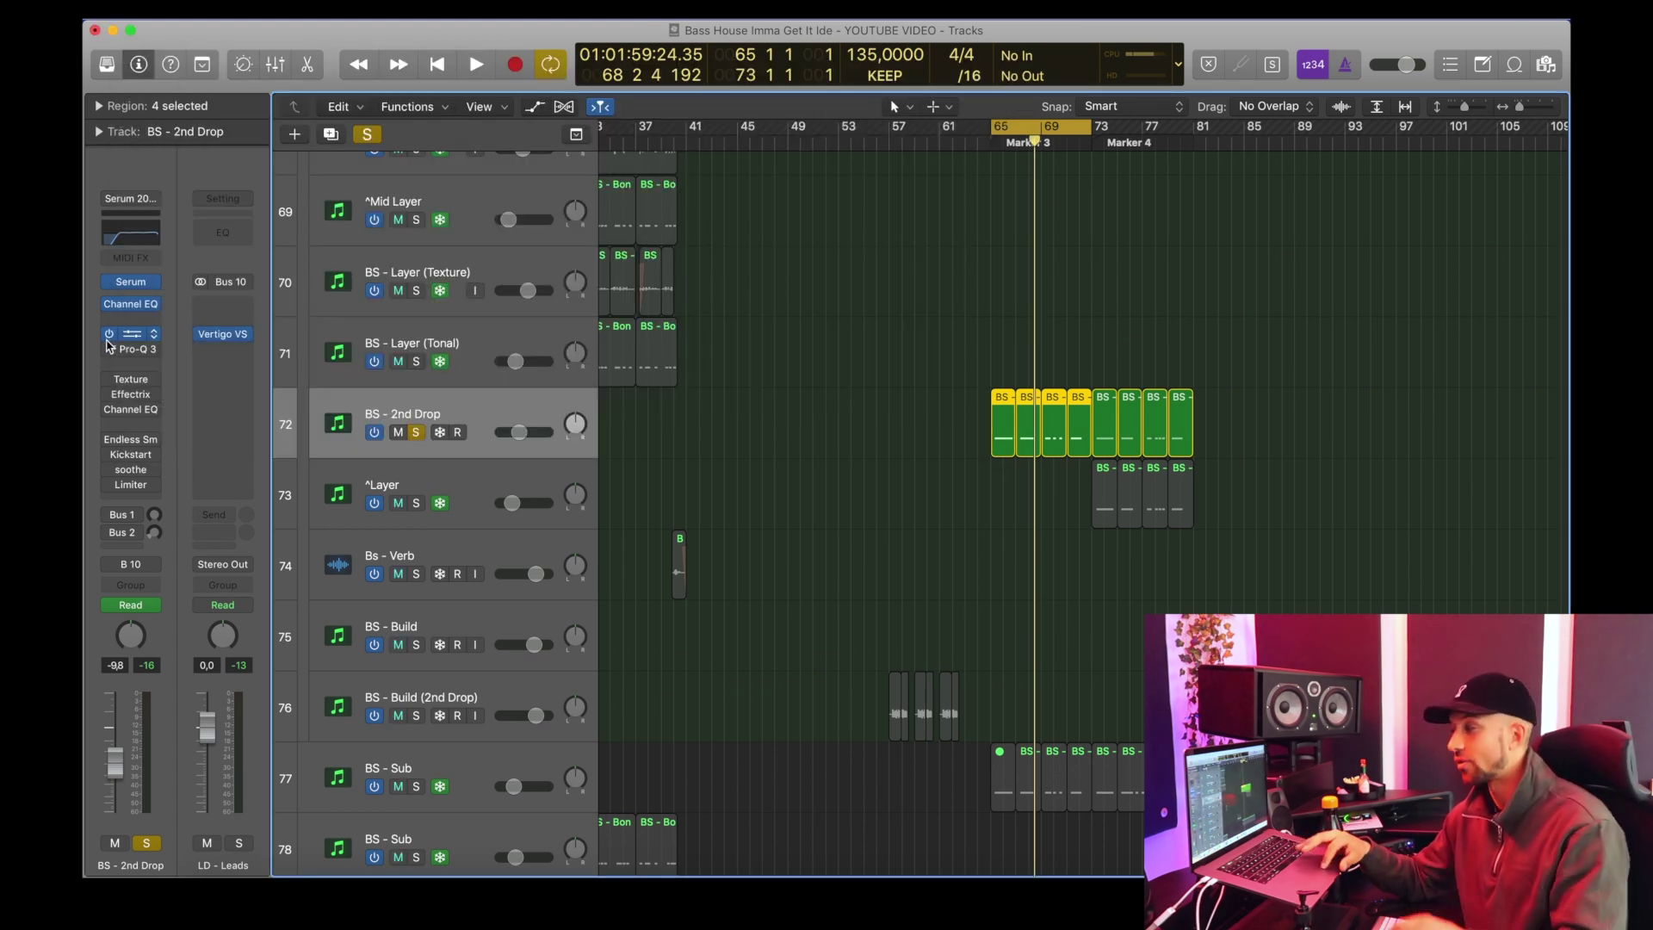
# Step: Re-enable FF Pro-Q 3 and Texture on BS - 2nd Drop and audition the bass from bar 67 with Texture's settings open
pyautogui.click(110, 380)
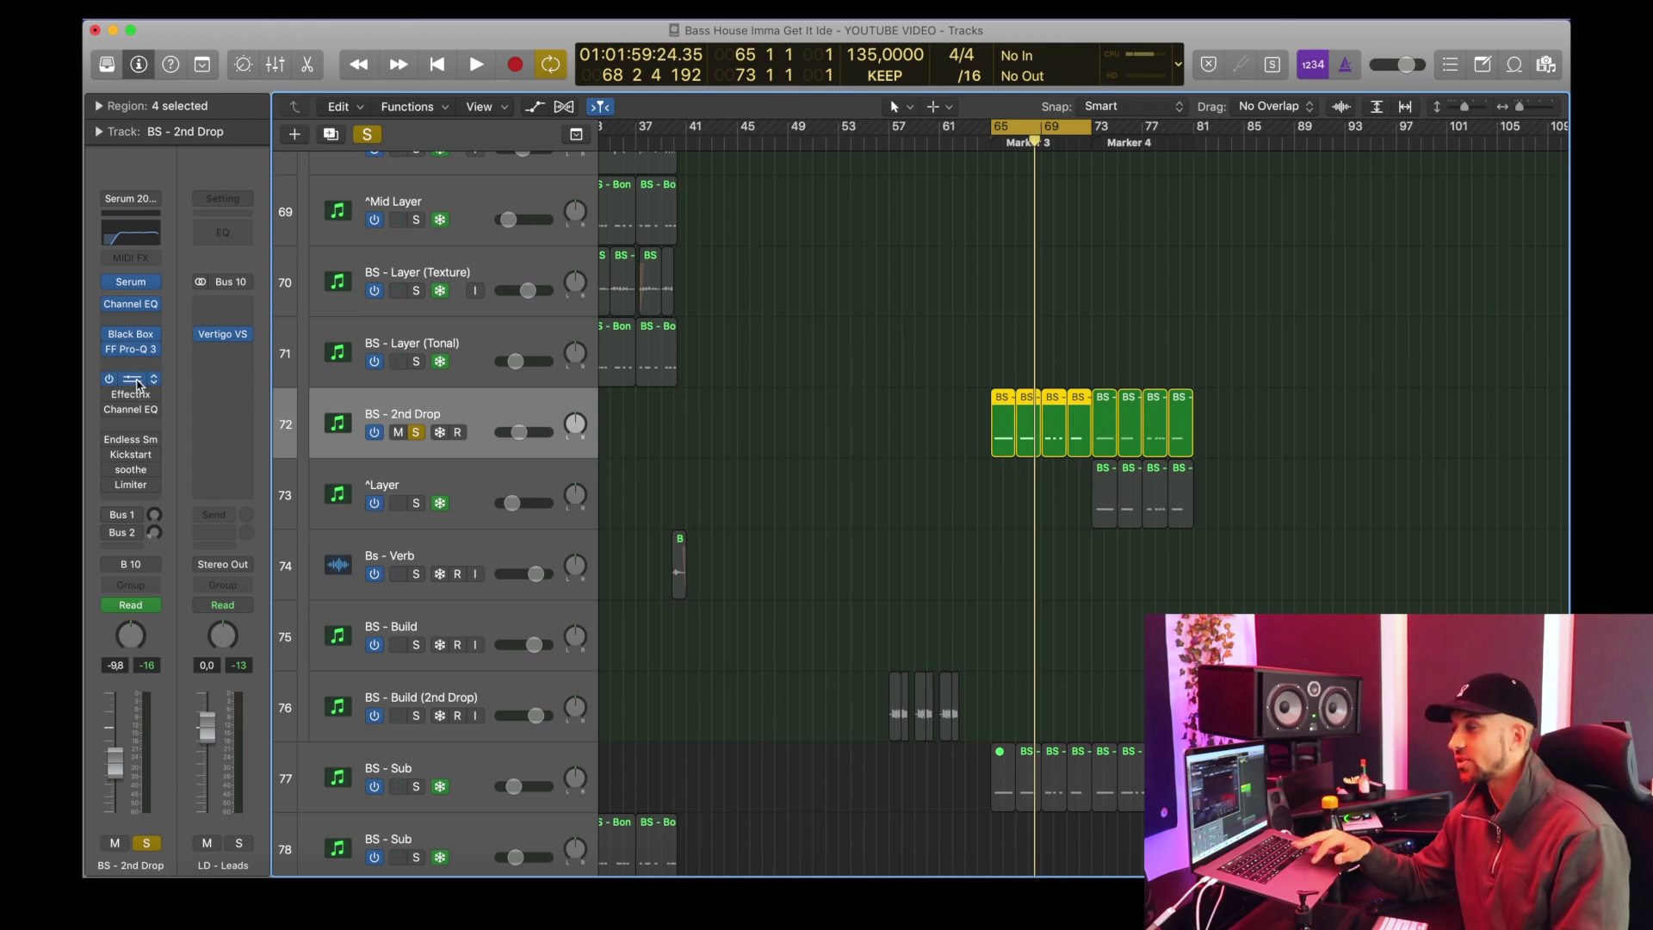
pyautogui.click(131, 380)
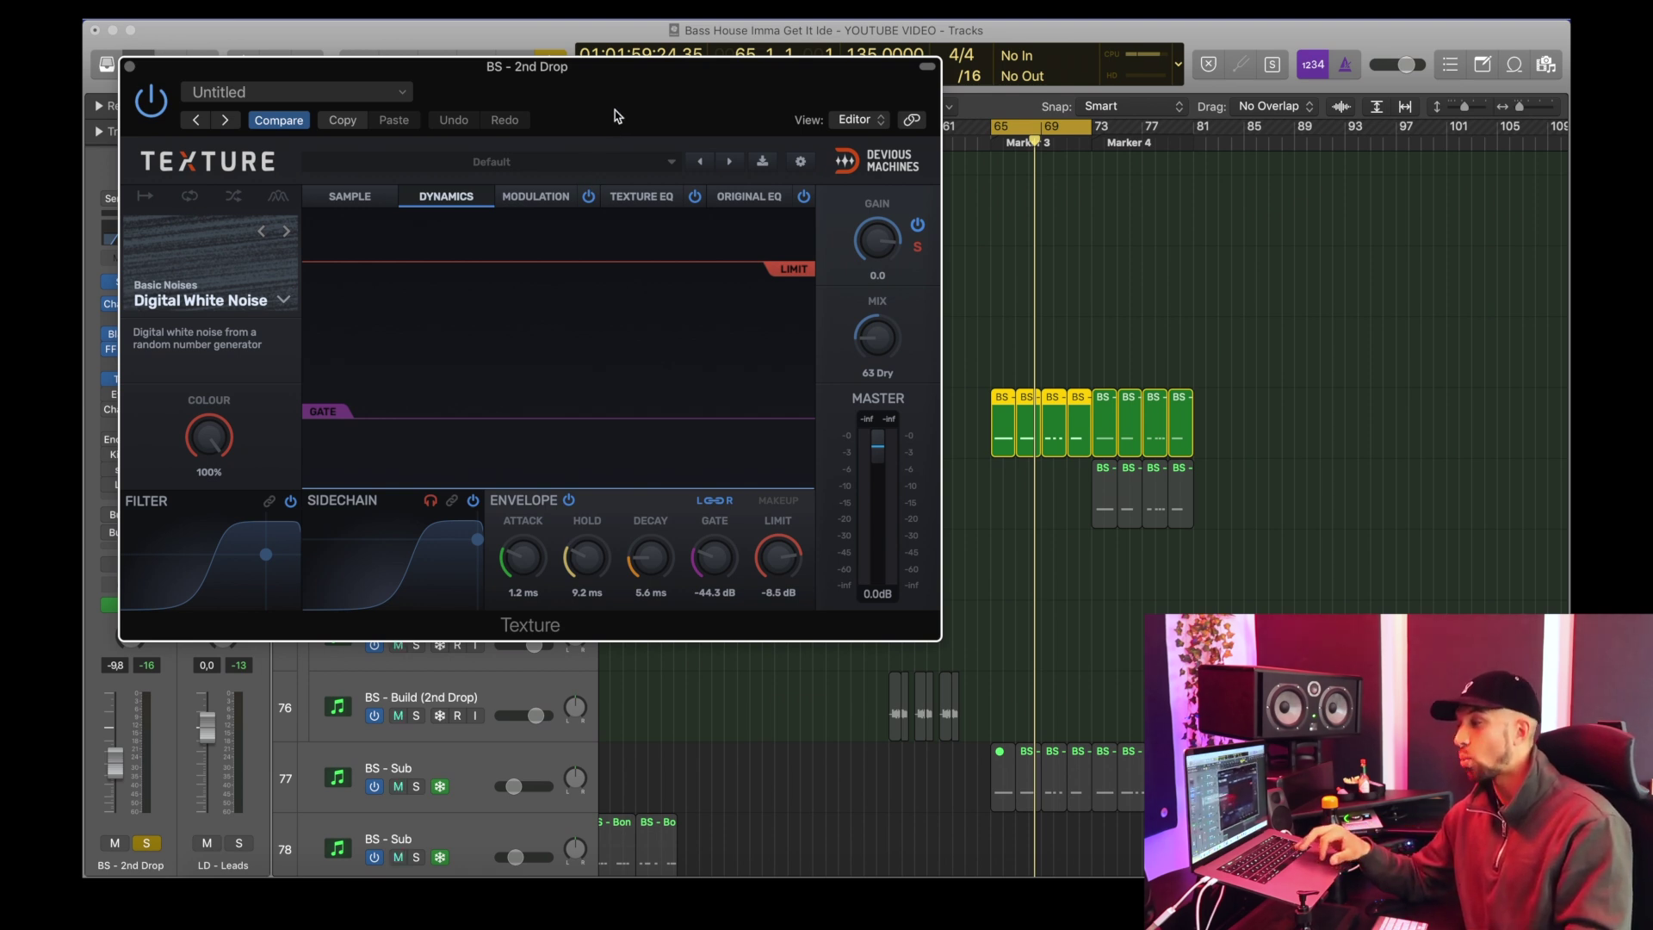
pyautogui.moveTo(609, 101); pyautogui.dragTo(995, 209)
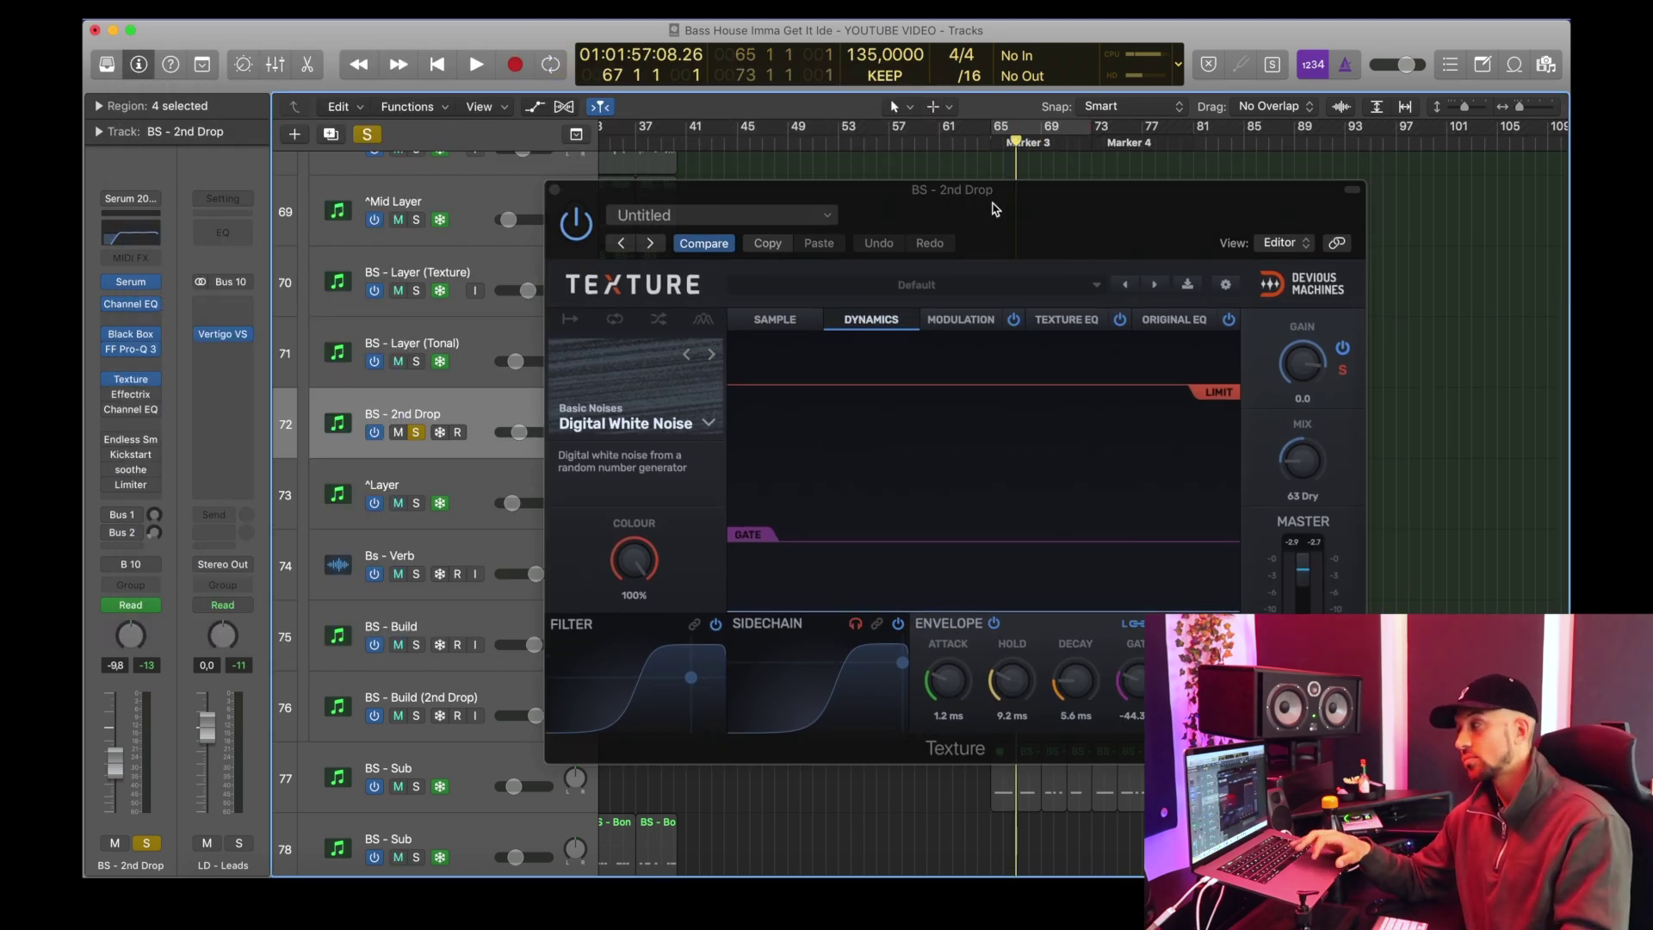
pyautogui.press('space')
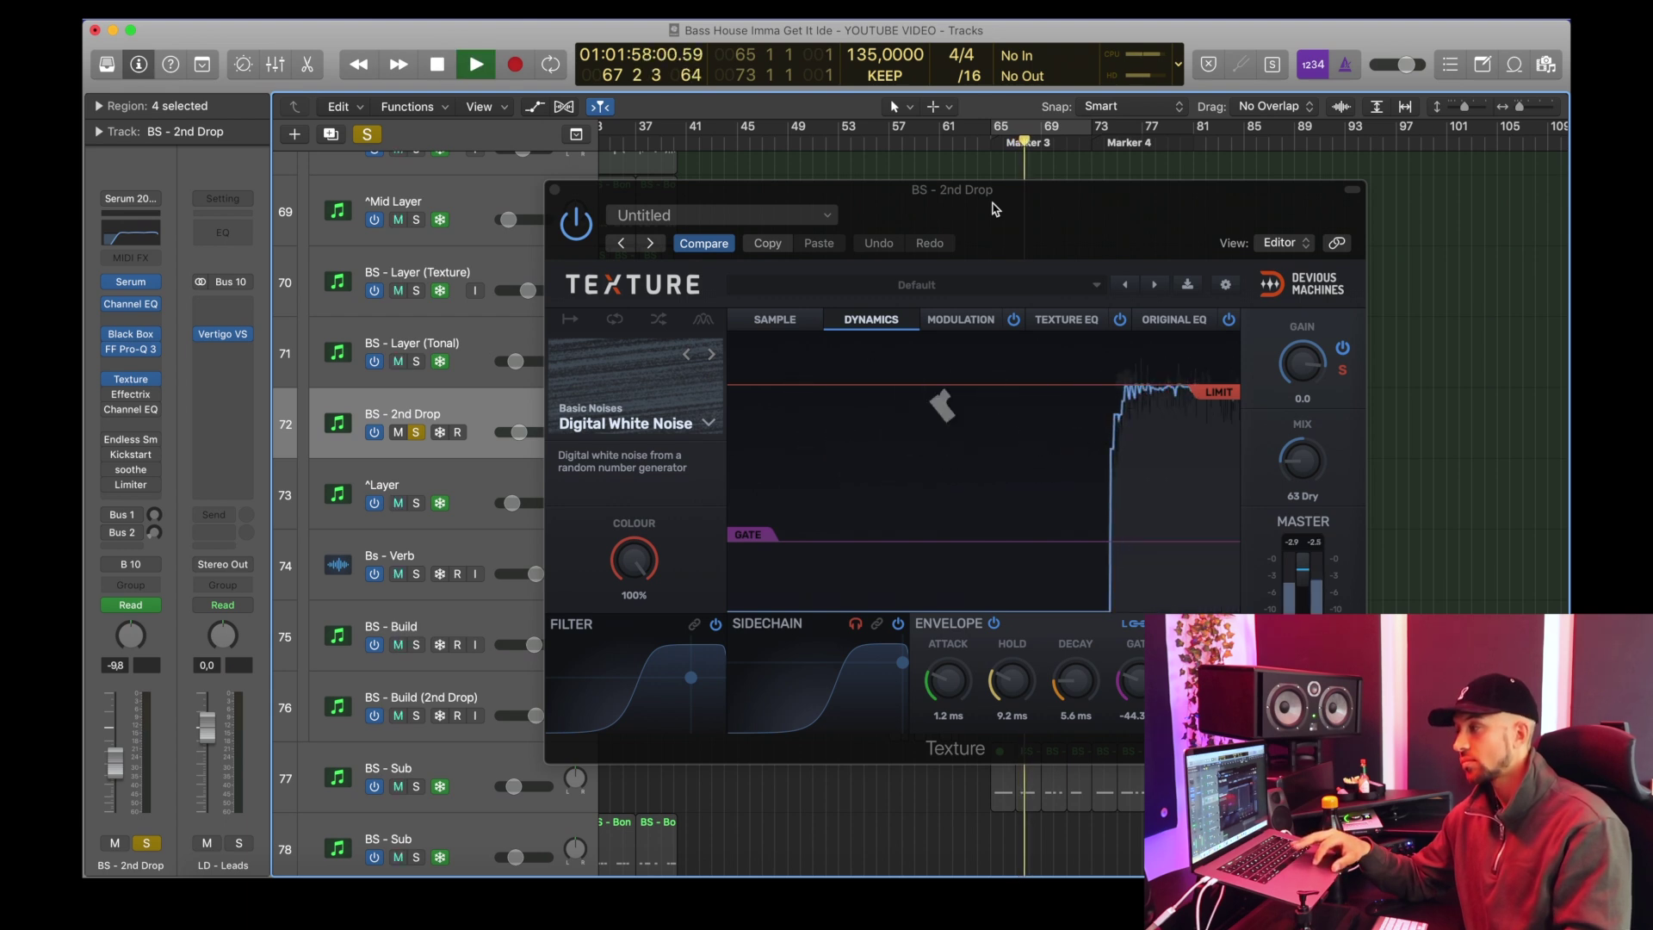
pyautogui.click(554, 189)
pyautogui.press('space')
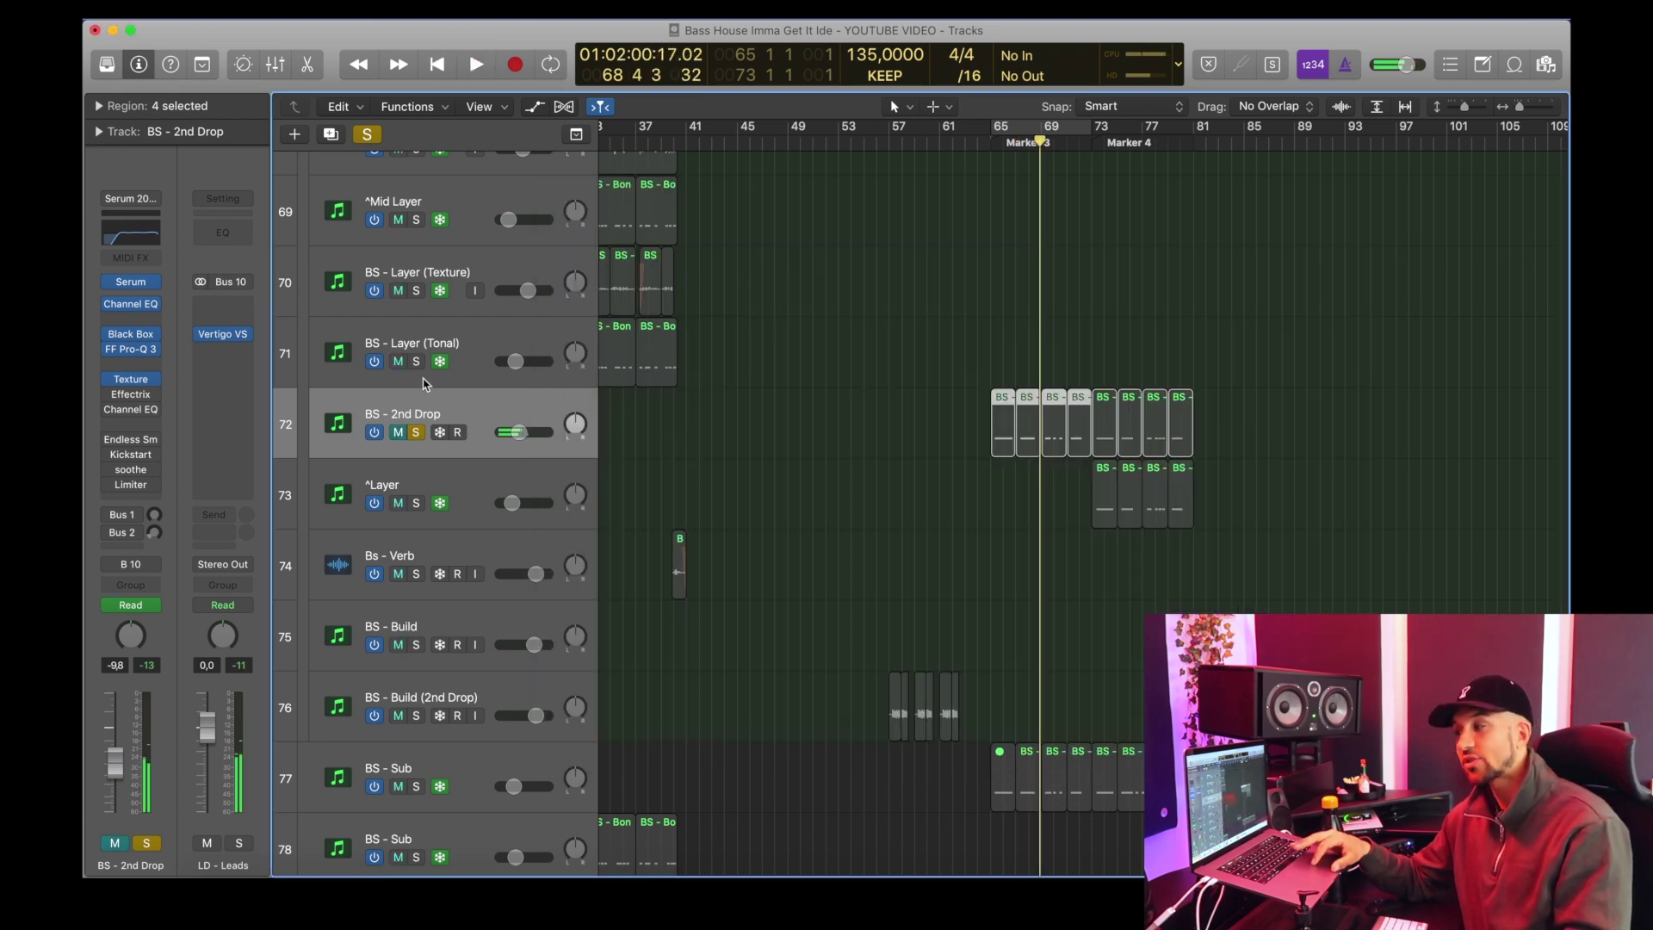
# Step: Re-enable Effectrix, the second Channel EQ and Endless Smile on BS - 2nd Drop, and look at the Endless Smile settings
pyautogui.click(109, 411)
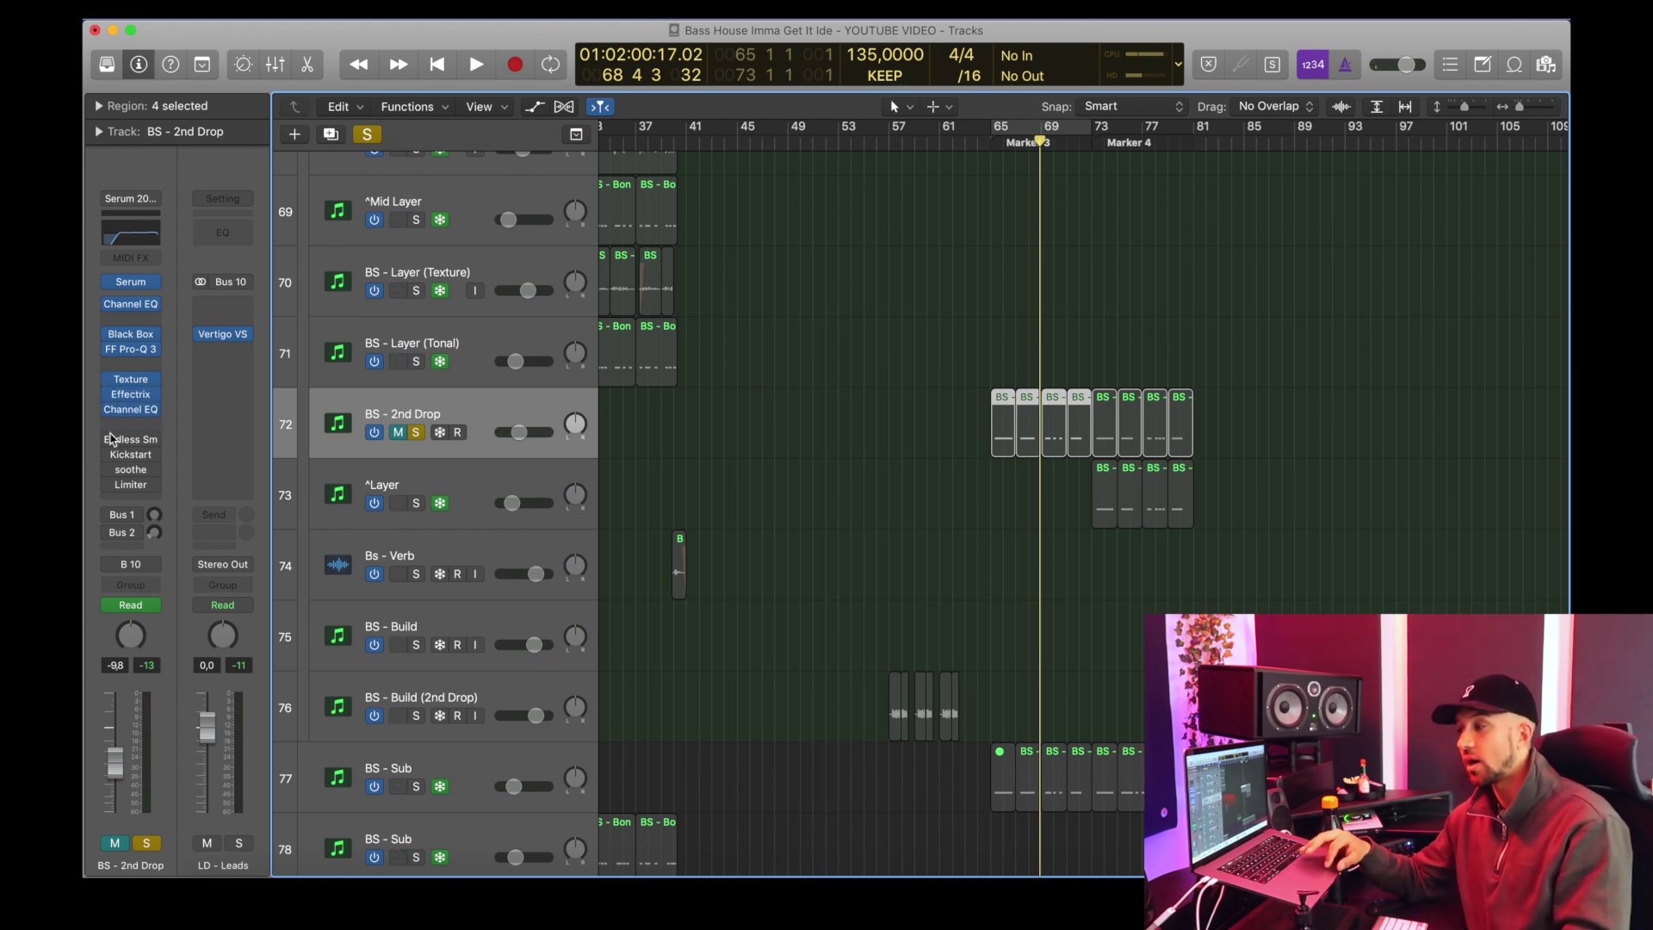
pyautogui.moveTo(110, 442)
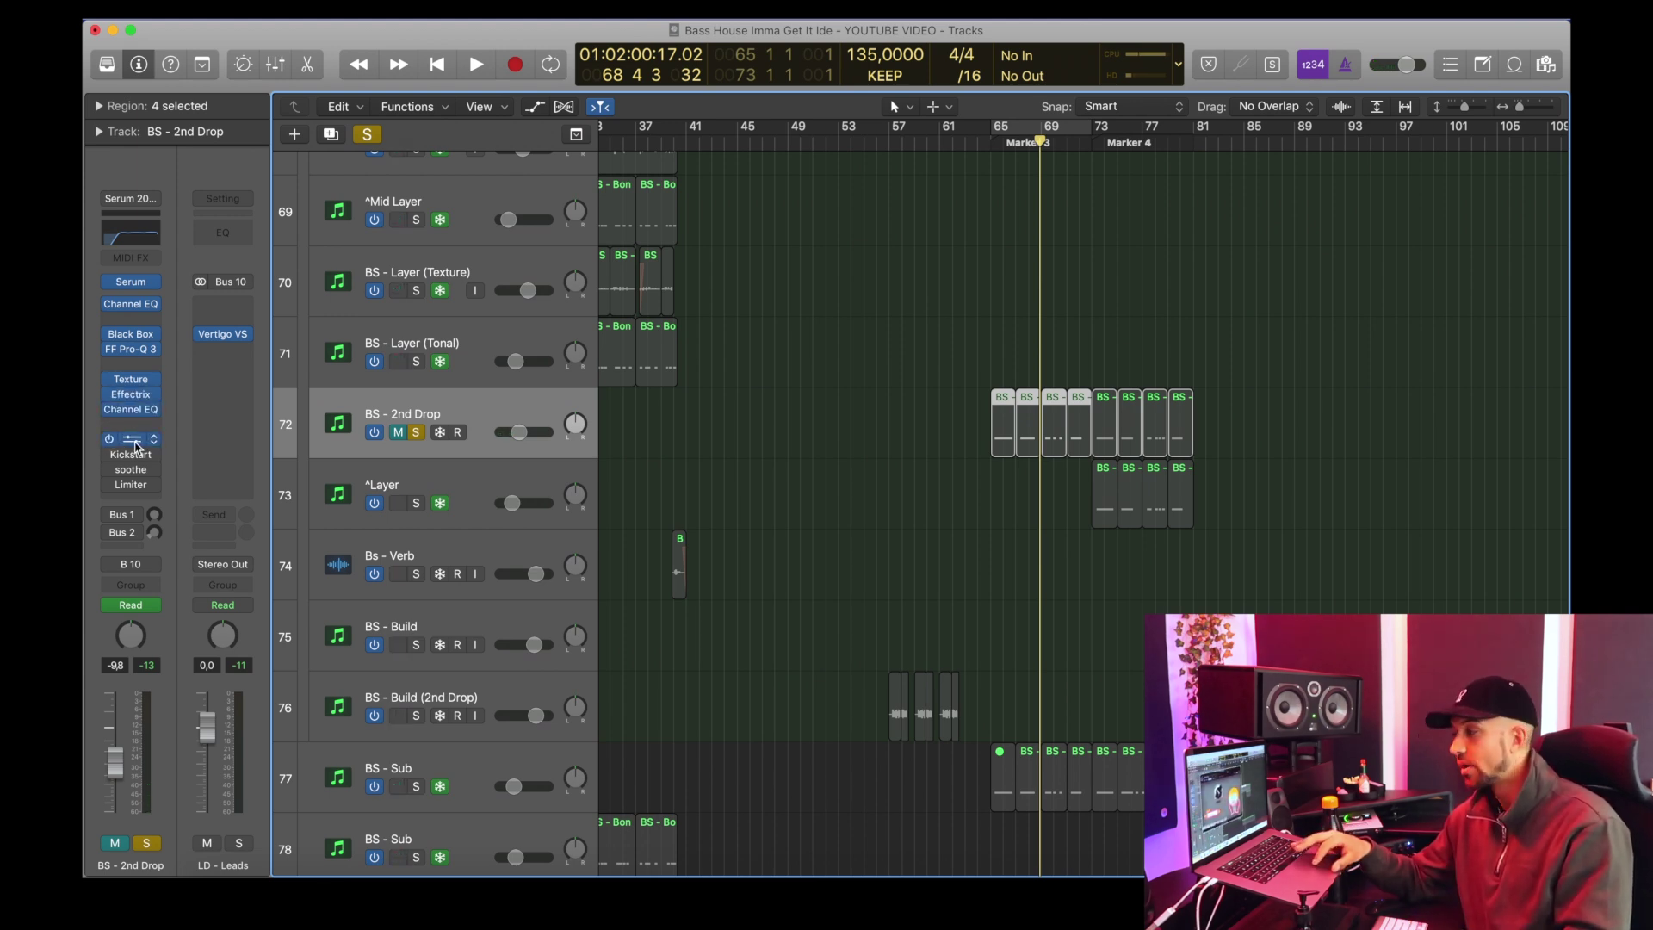
pyautogui.click(135, 446)
pyautogui.moveTo(593, 84); pyautogui.dragTo(1298, 244)
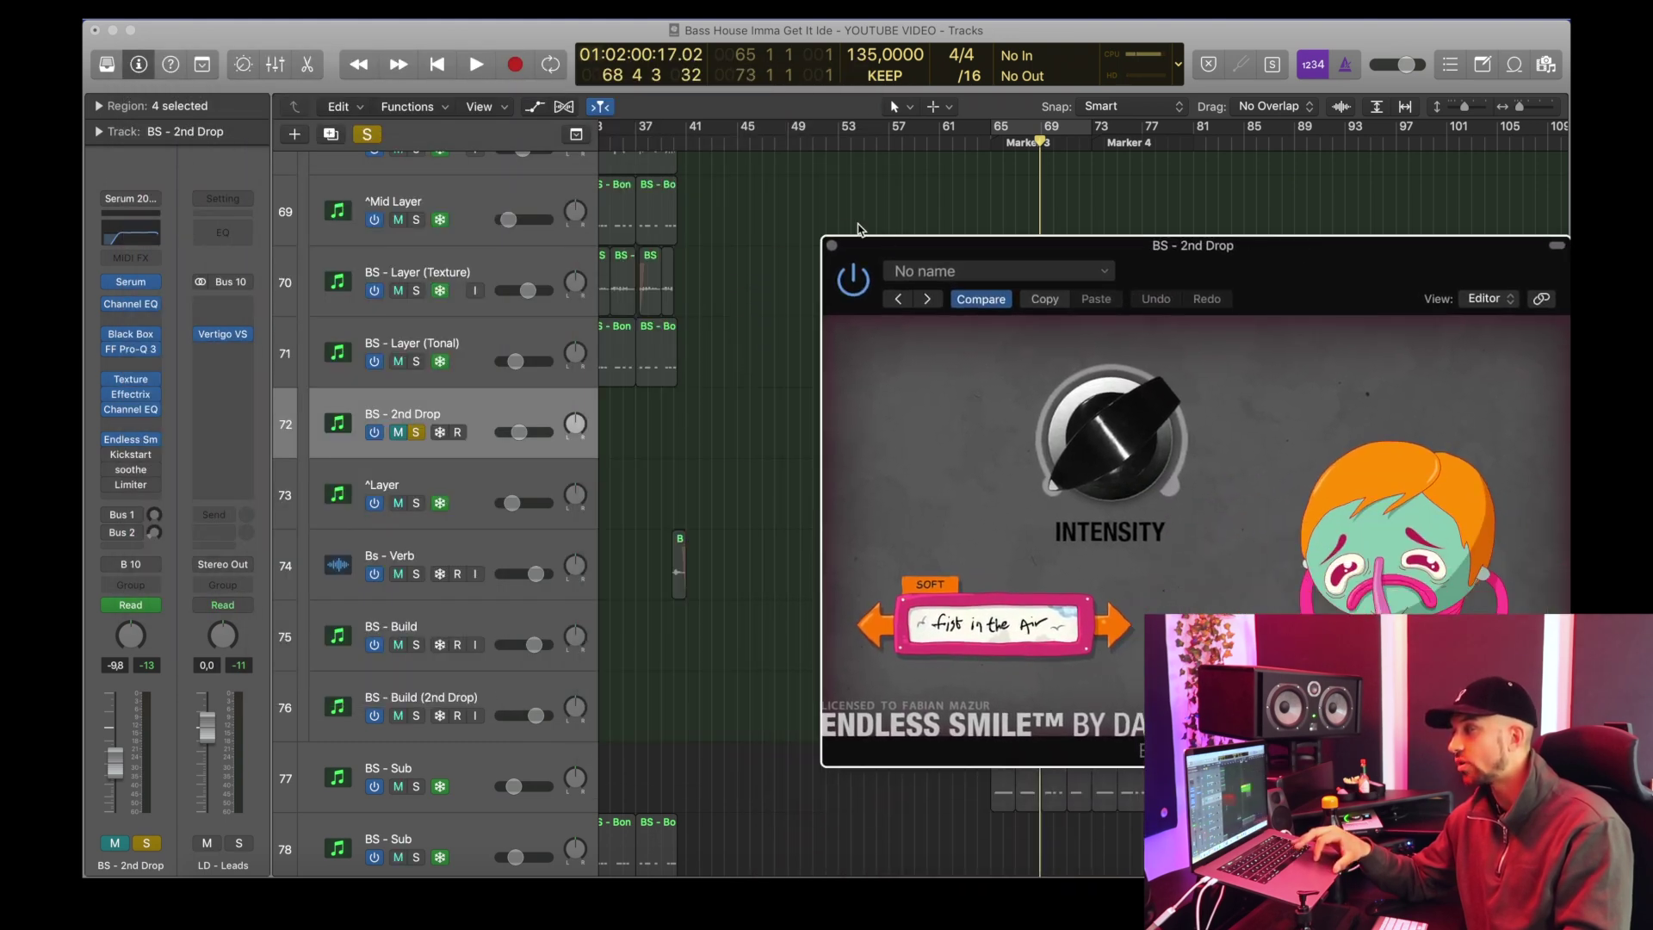
pyautogui.click(832, 247)
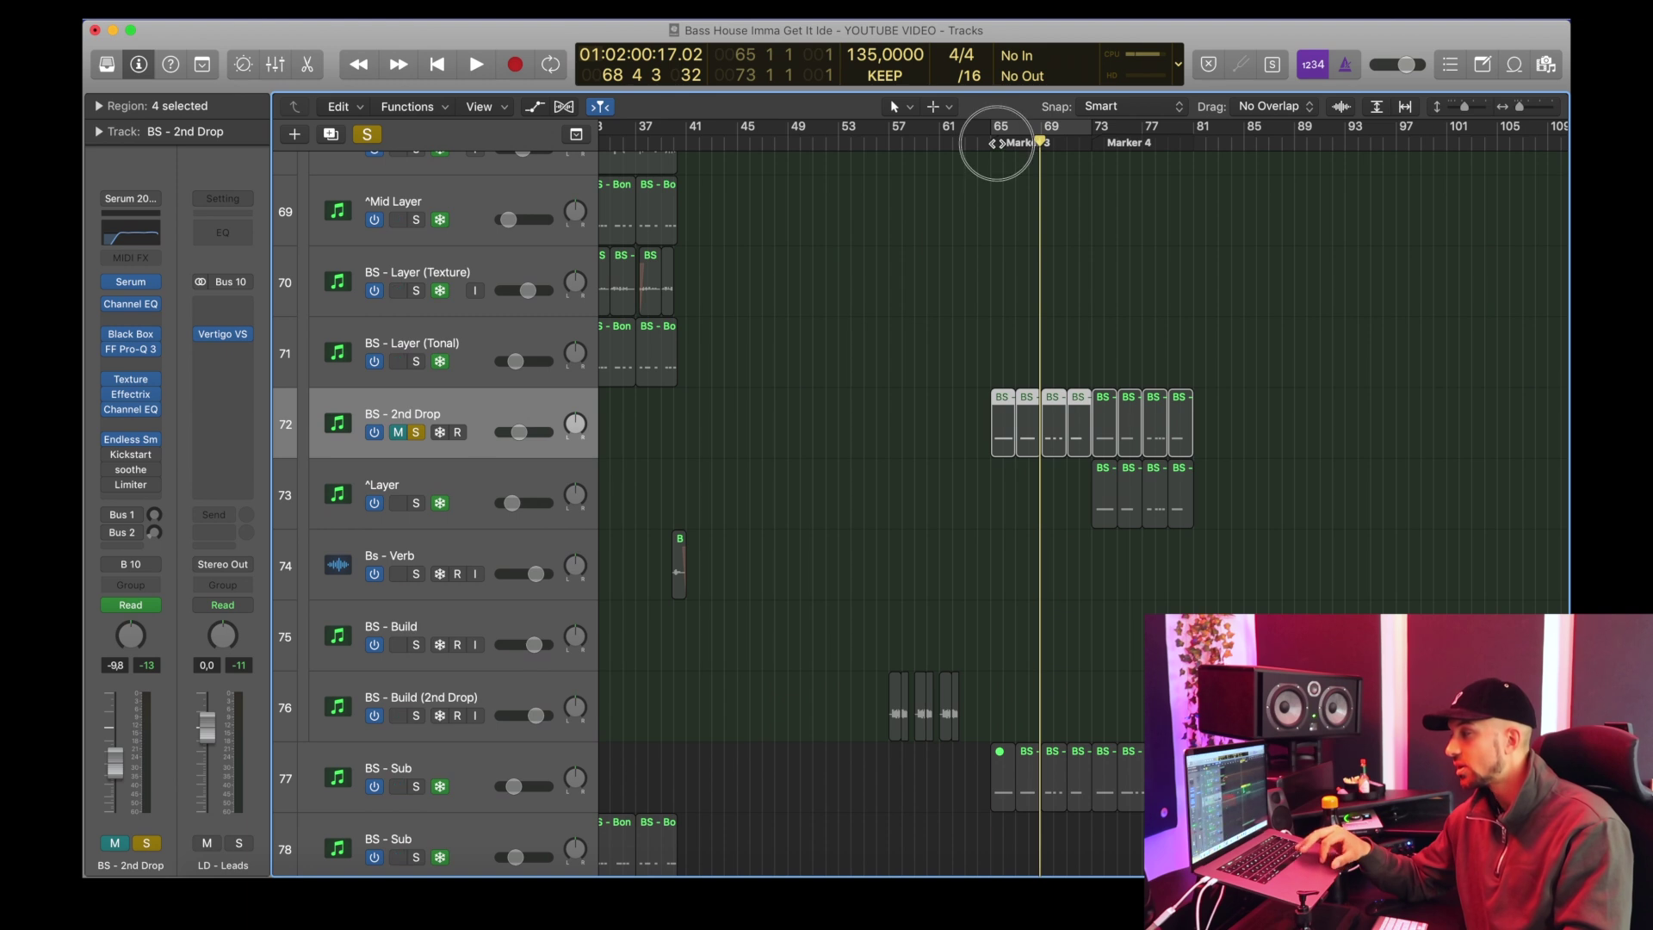
# Step: Turn on the cycle range over bars 65 to 73 and display the Endless Smile Intensity automation on BS - 2nd Drop
pyautogui.moveTo(997, 142); pyautogui.dragTo(1020, 130)
pyautogui.press('a')
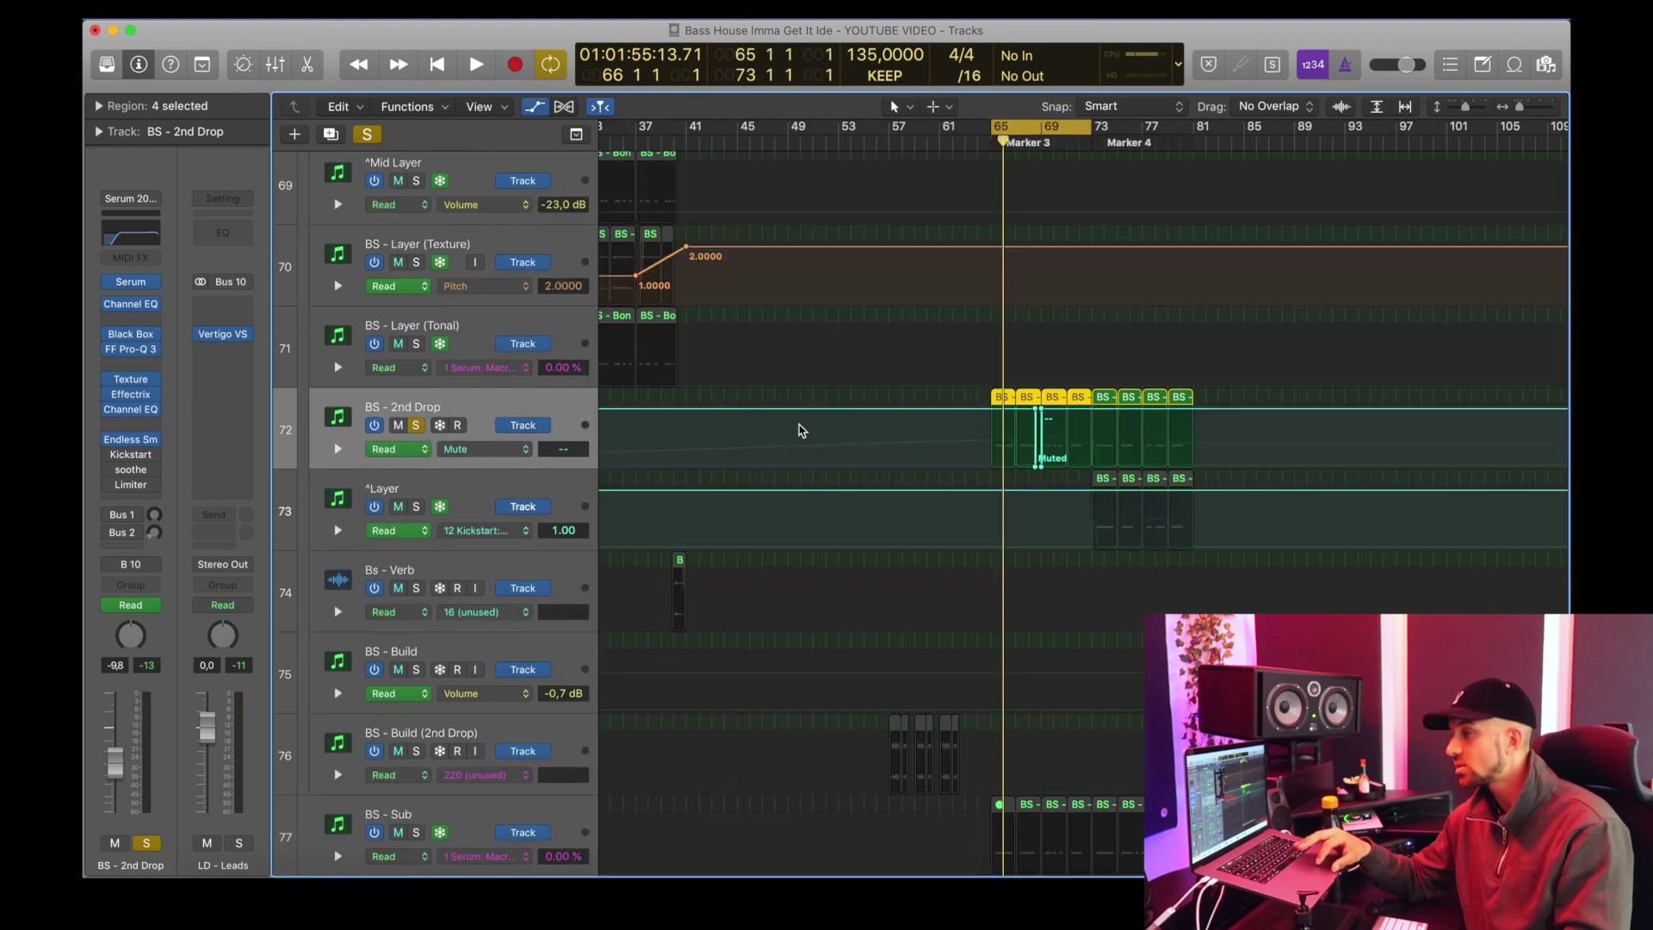
pyautogui.click(522, 448)
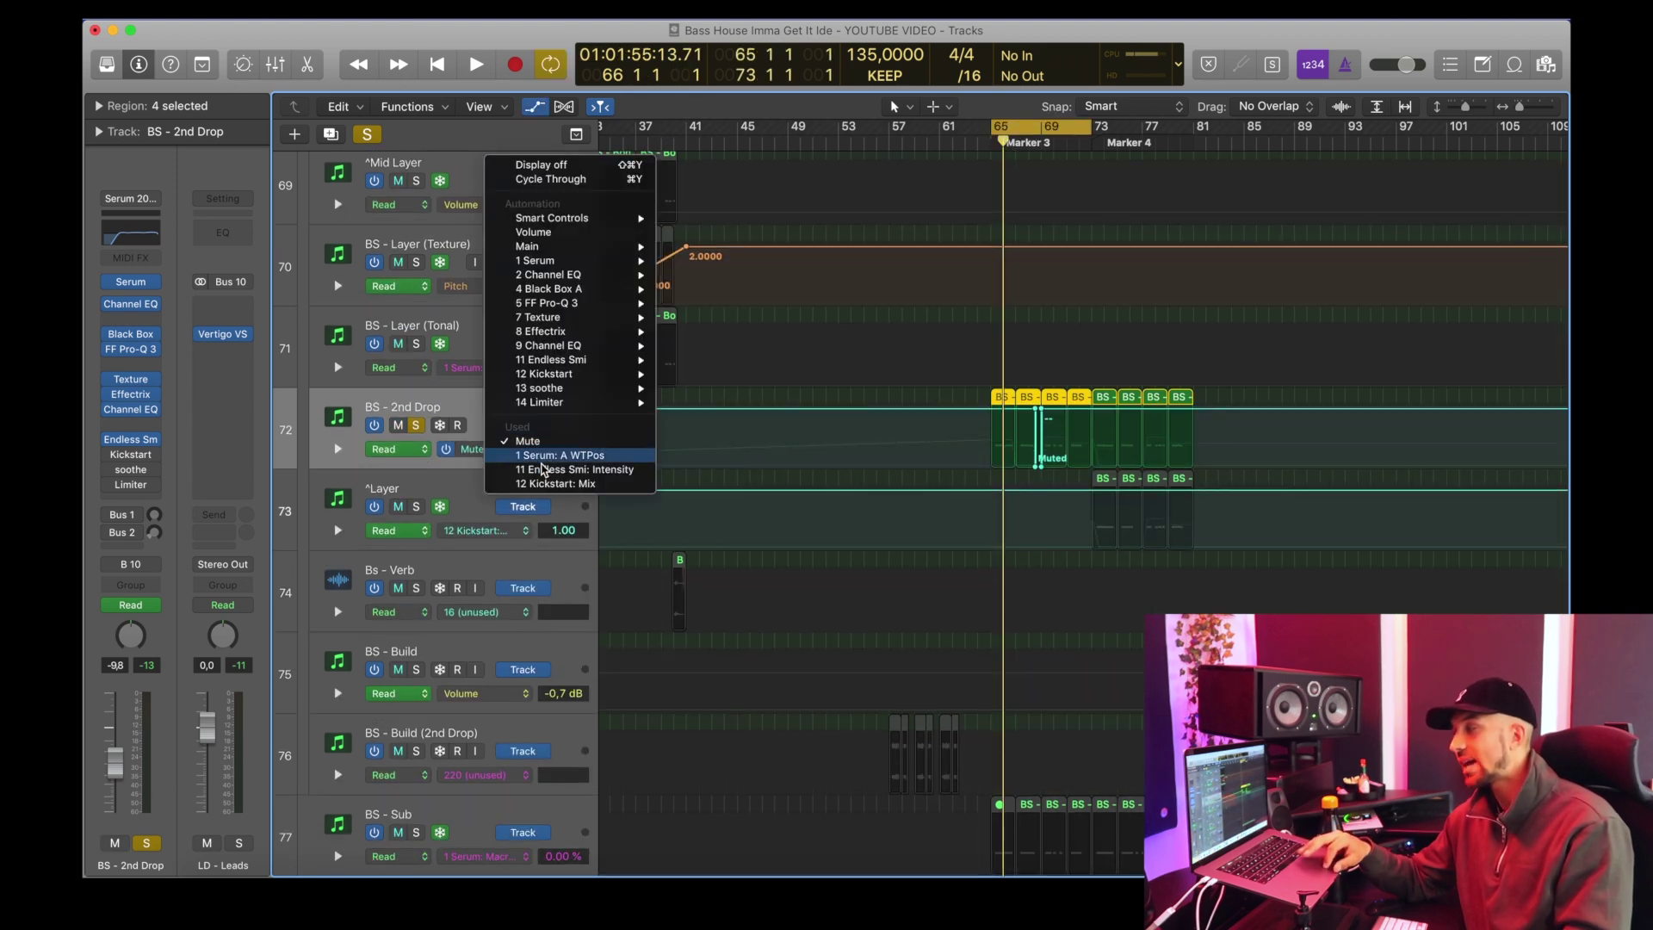
pyautogui.click(552, 470)
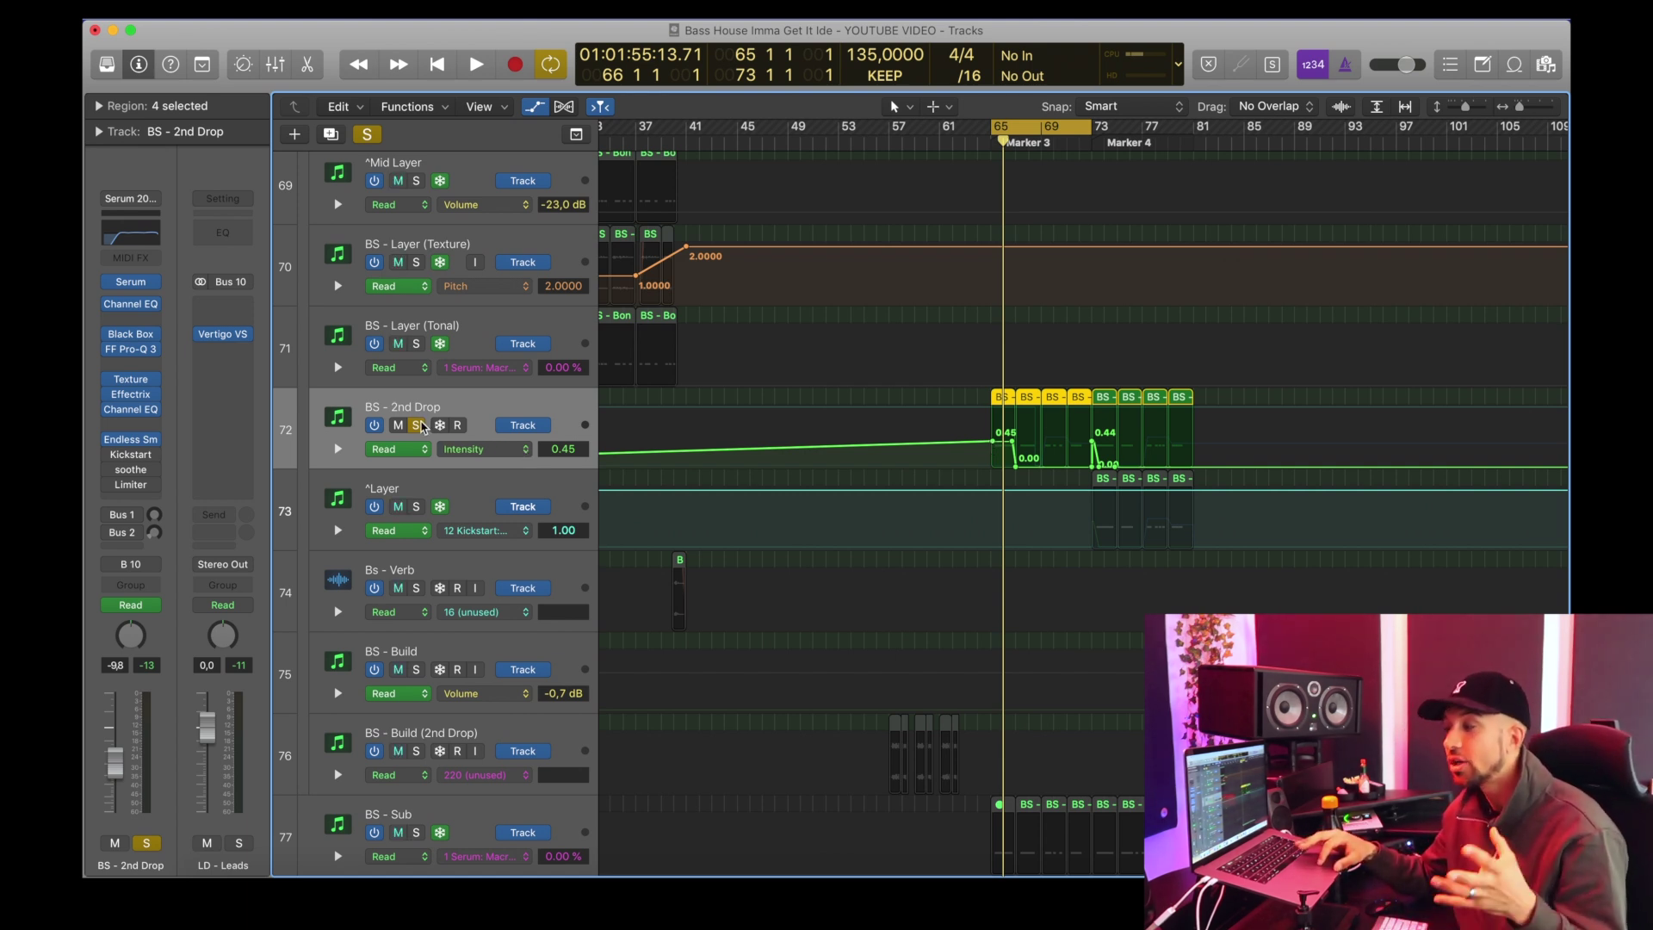
# Step: Re-enable Kickstart and soothe on BS - 2nd Drop and play the second drop with soothe open to hear its delta signal
pyautogui.click(109, 457)
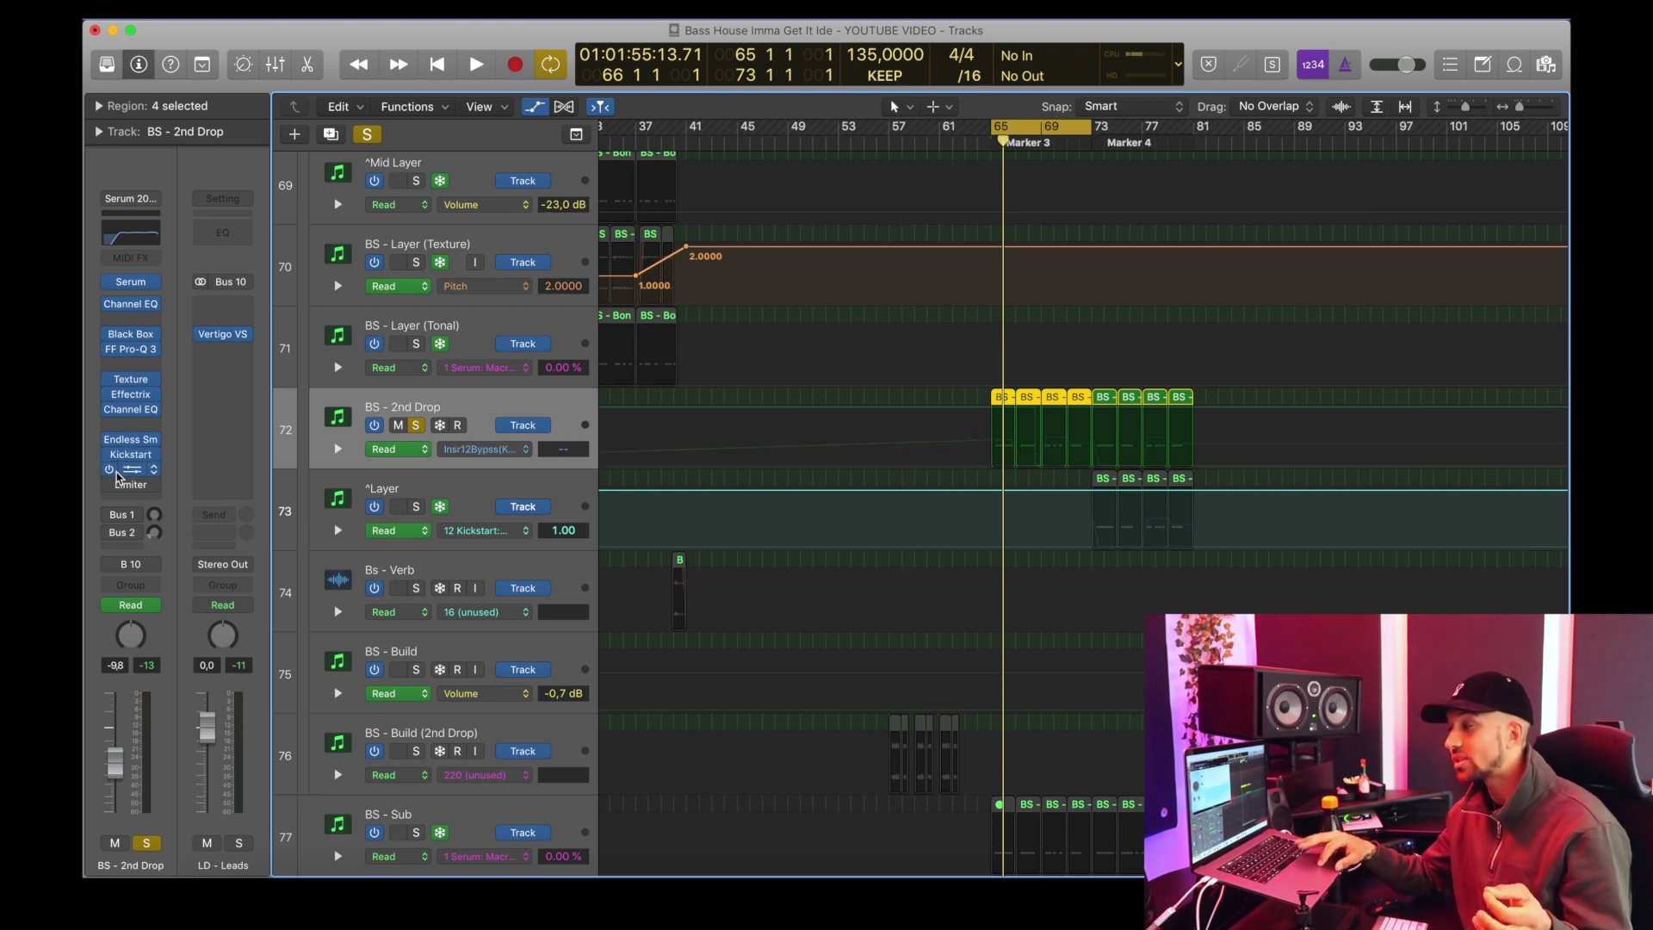
pyautogui.click(131, 472)
pyautogui.click(1092, 143)
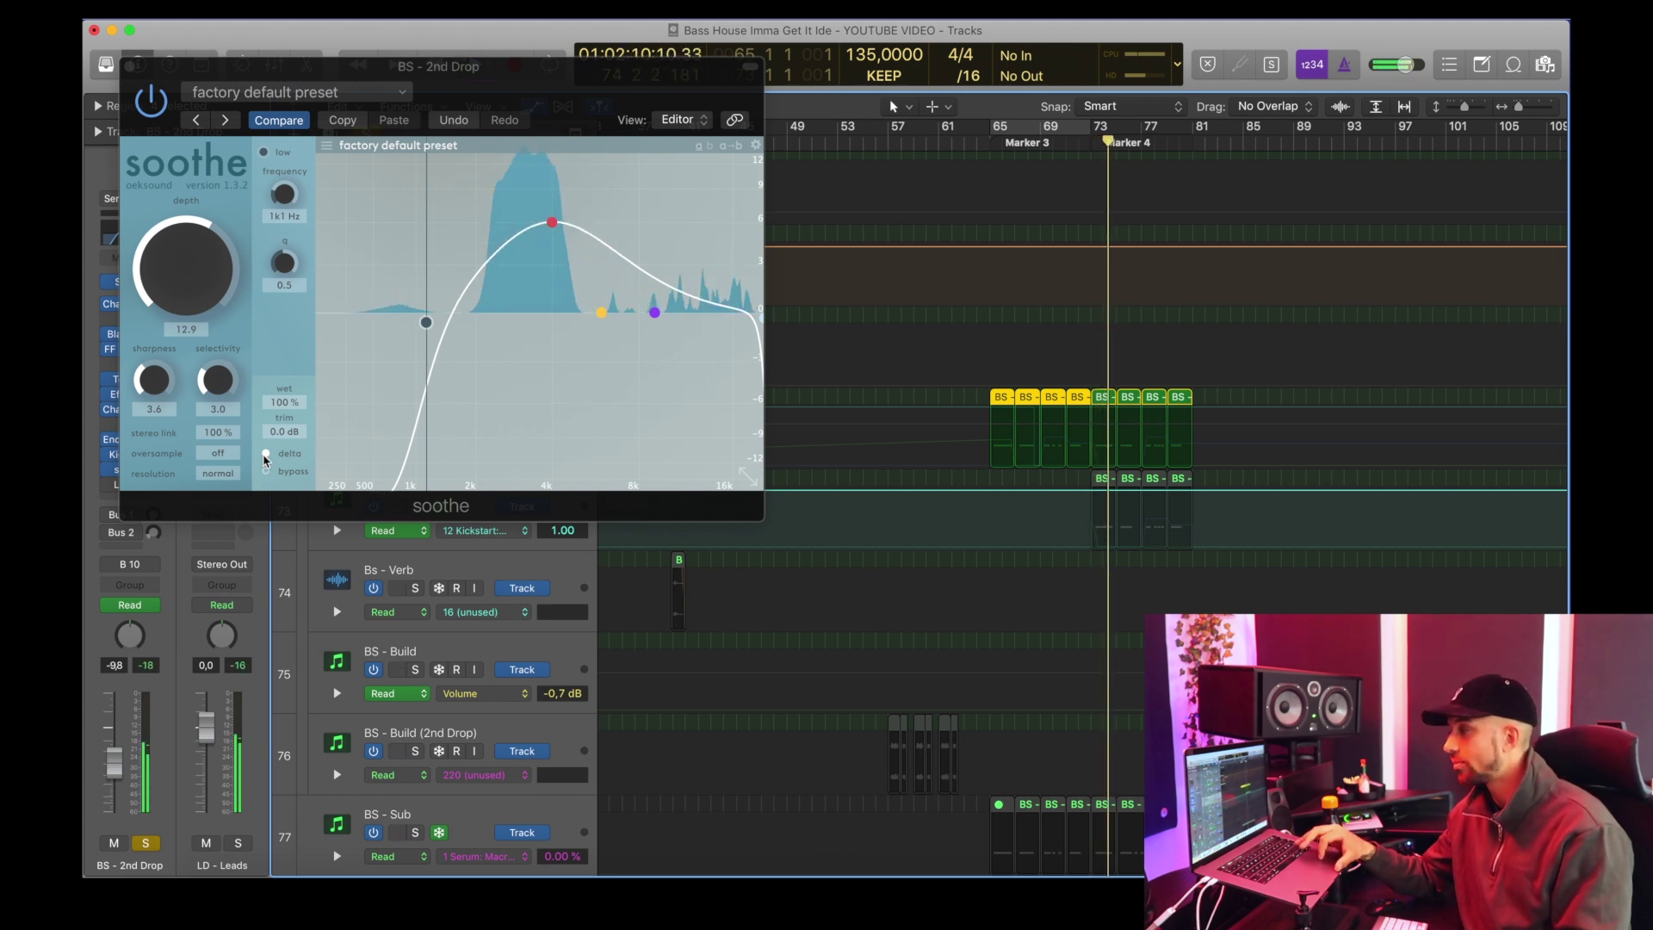
pyautogui.click(135, 73)
pyautogui.press('space')
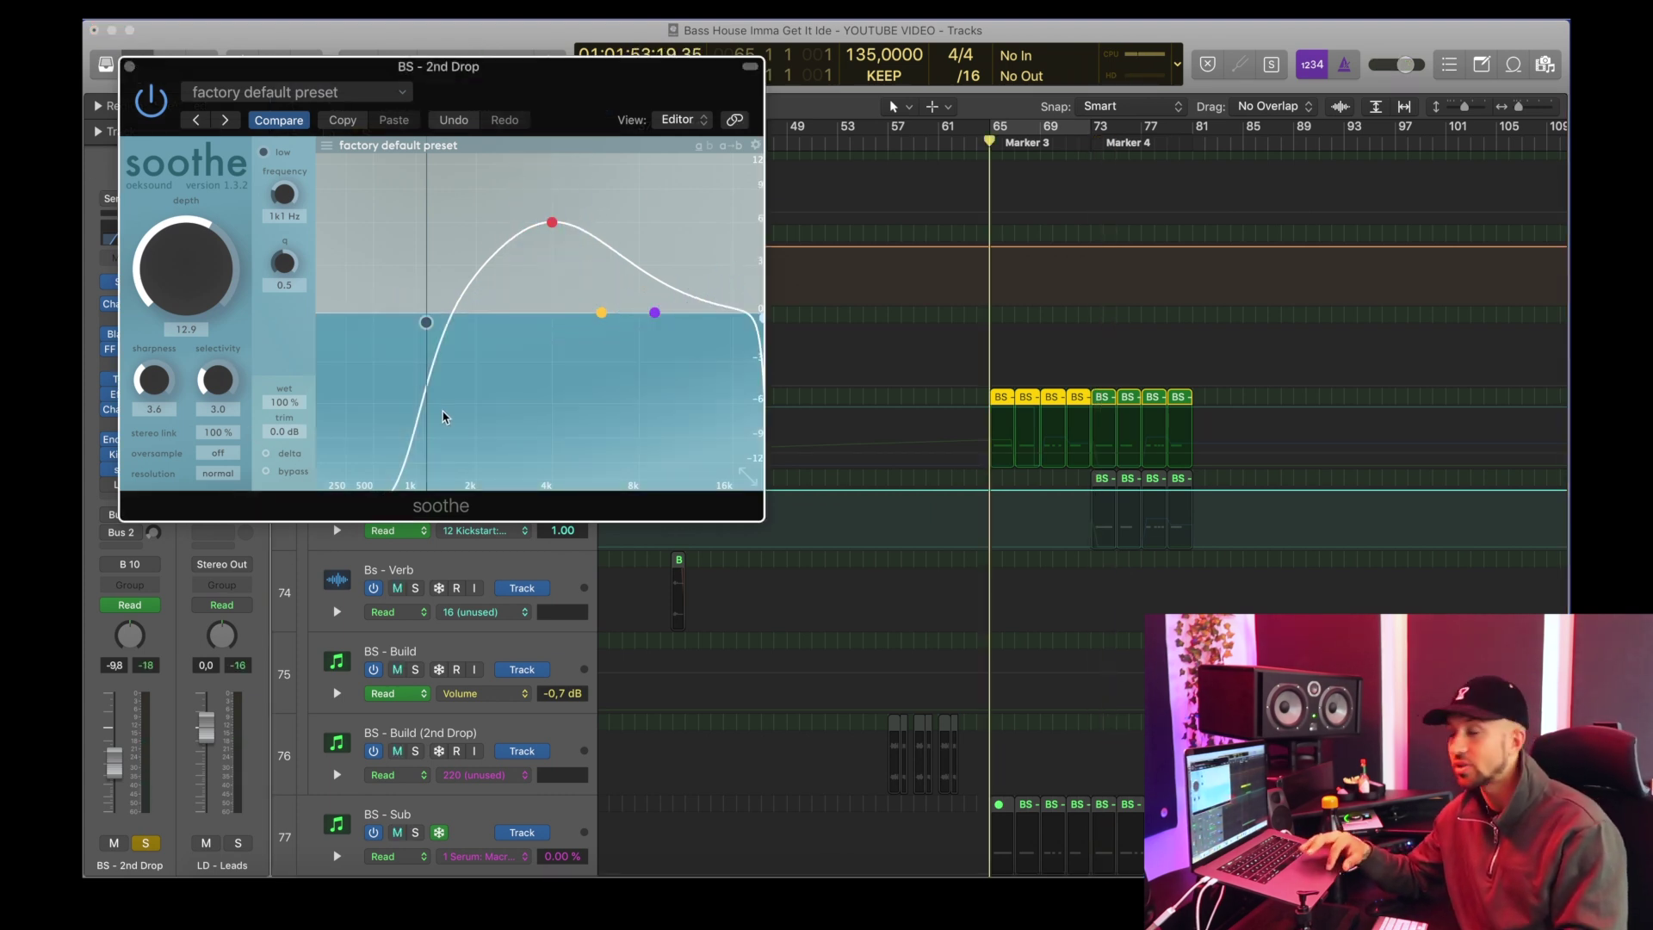
# Step: Lower soothe's band 1 slightly at about 3.7 kHz, reduce the depth to 12.0 and close the plug-in
pyautogui.moveTo(552, 222)
pyautogui.mouseDown()
pyautogui.moveTo(521, 234)
pyautogui.moveTo(544, 241)
pyautogui.mouseUp()
pyautogui.moveTo(199, 299); pyautogui.dragTo(183, 289)
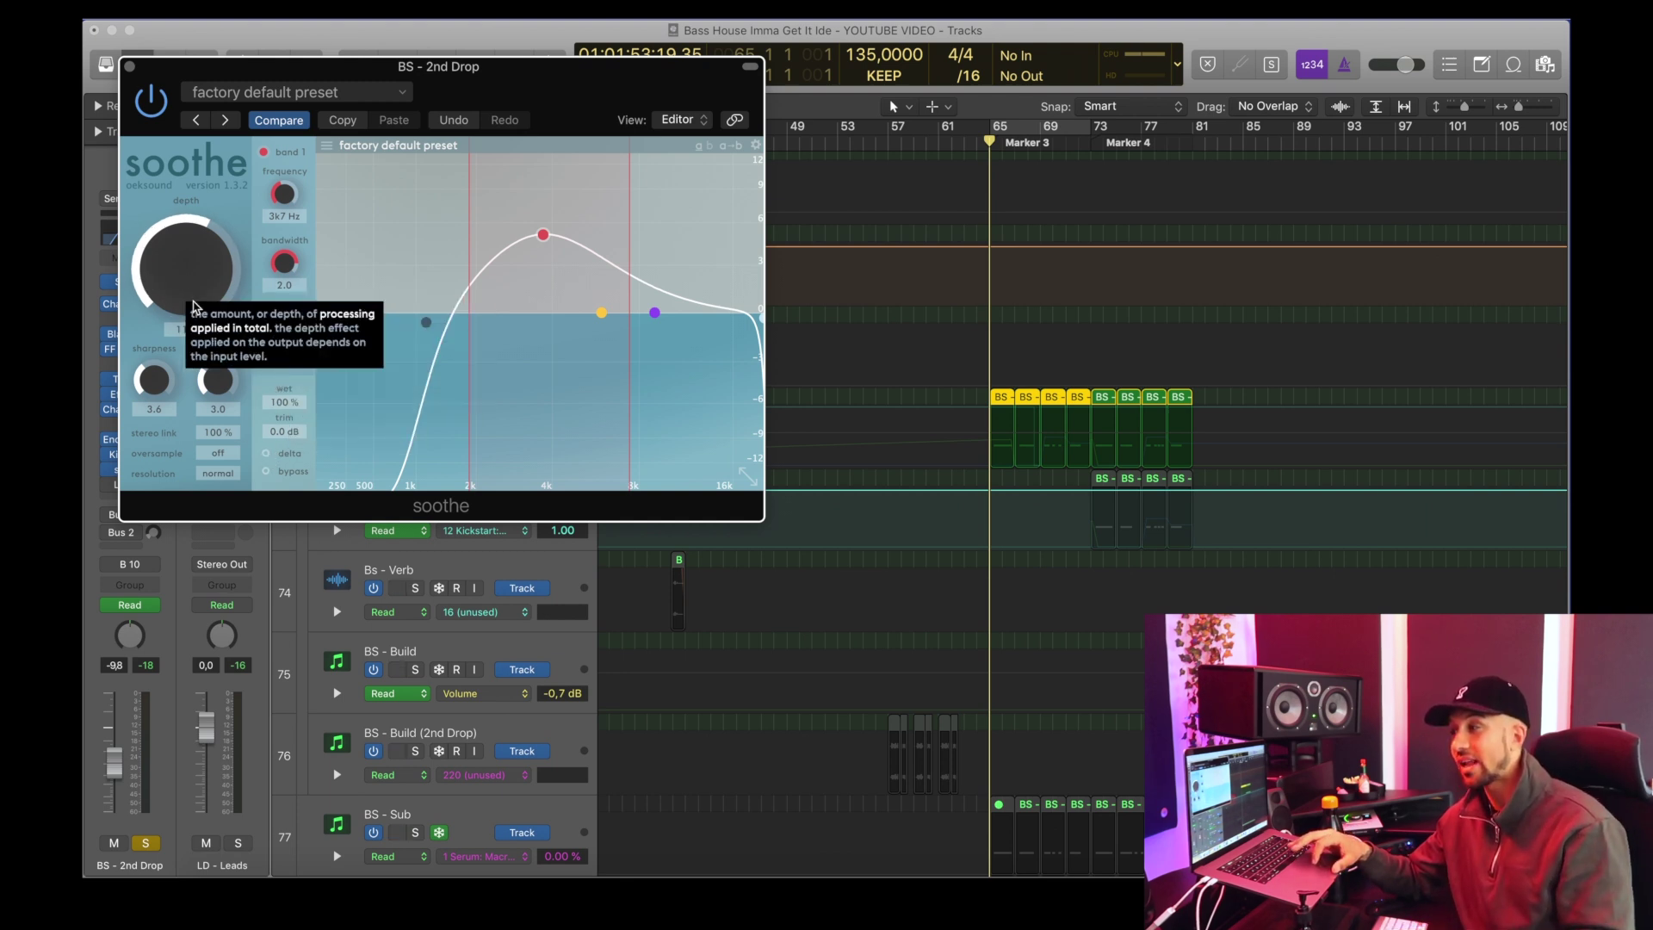
pyautogui.click(130, 67)
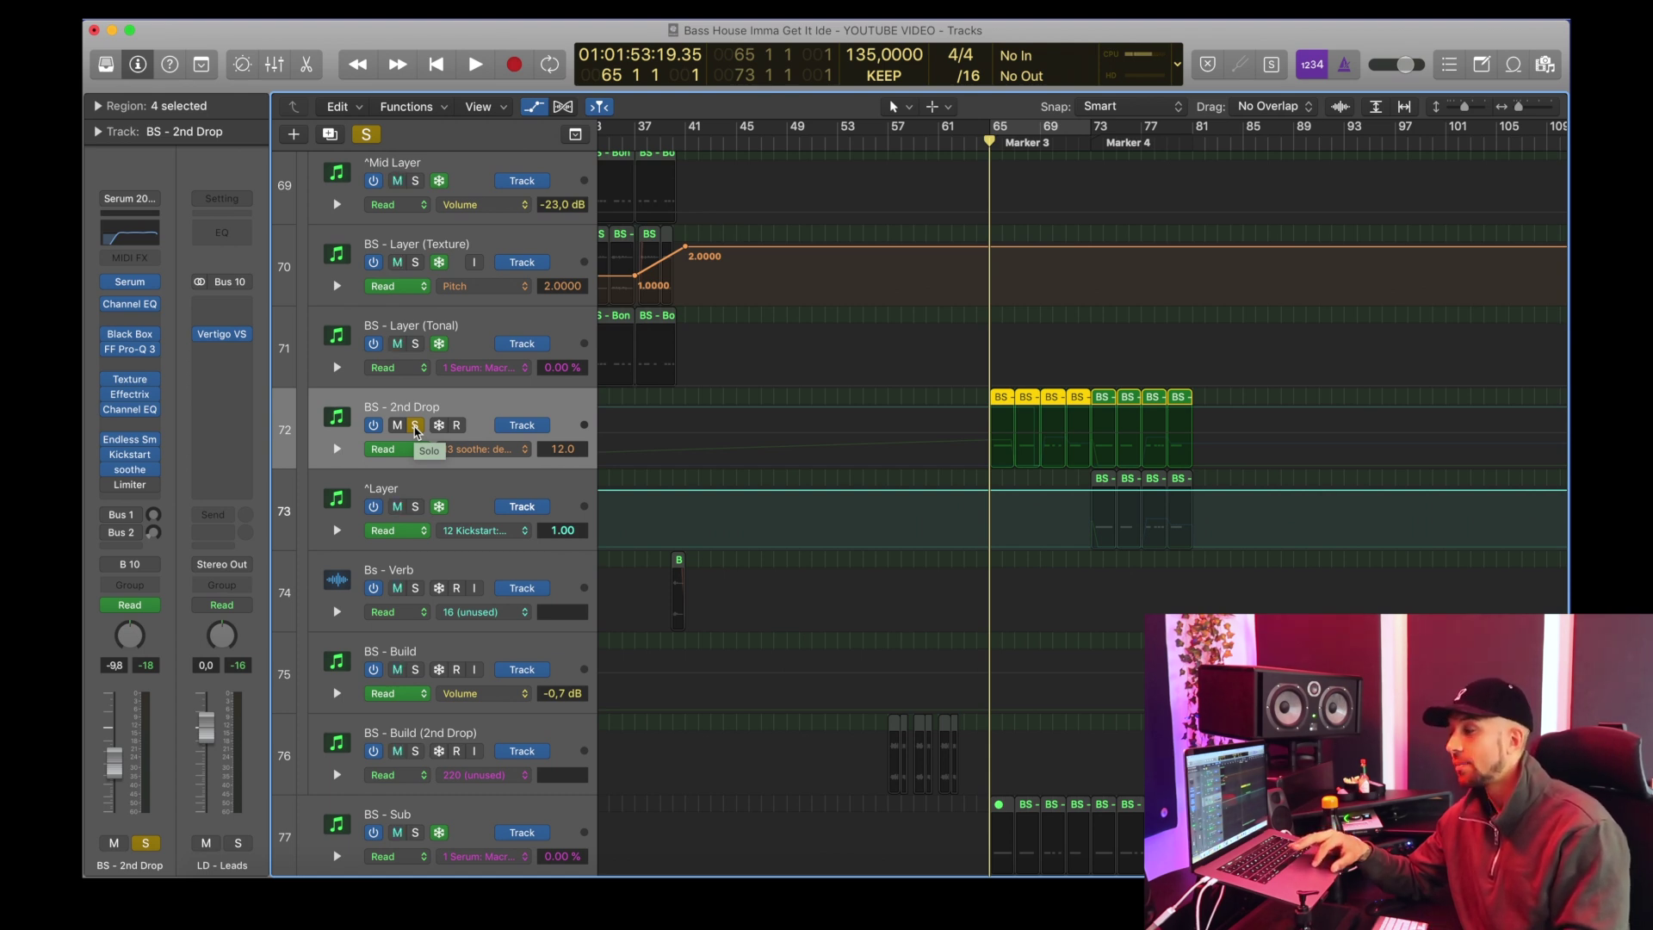
# Step: Re-enable the Limiter and freeze BS - 2nd Drop, then solo it with the cycle range over bars 65 to 81
pyautogui.click(107, 485)
pyautogui.click(419, 422)
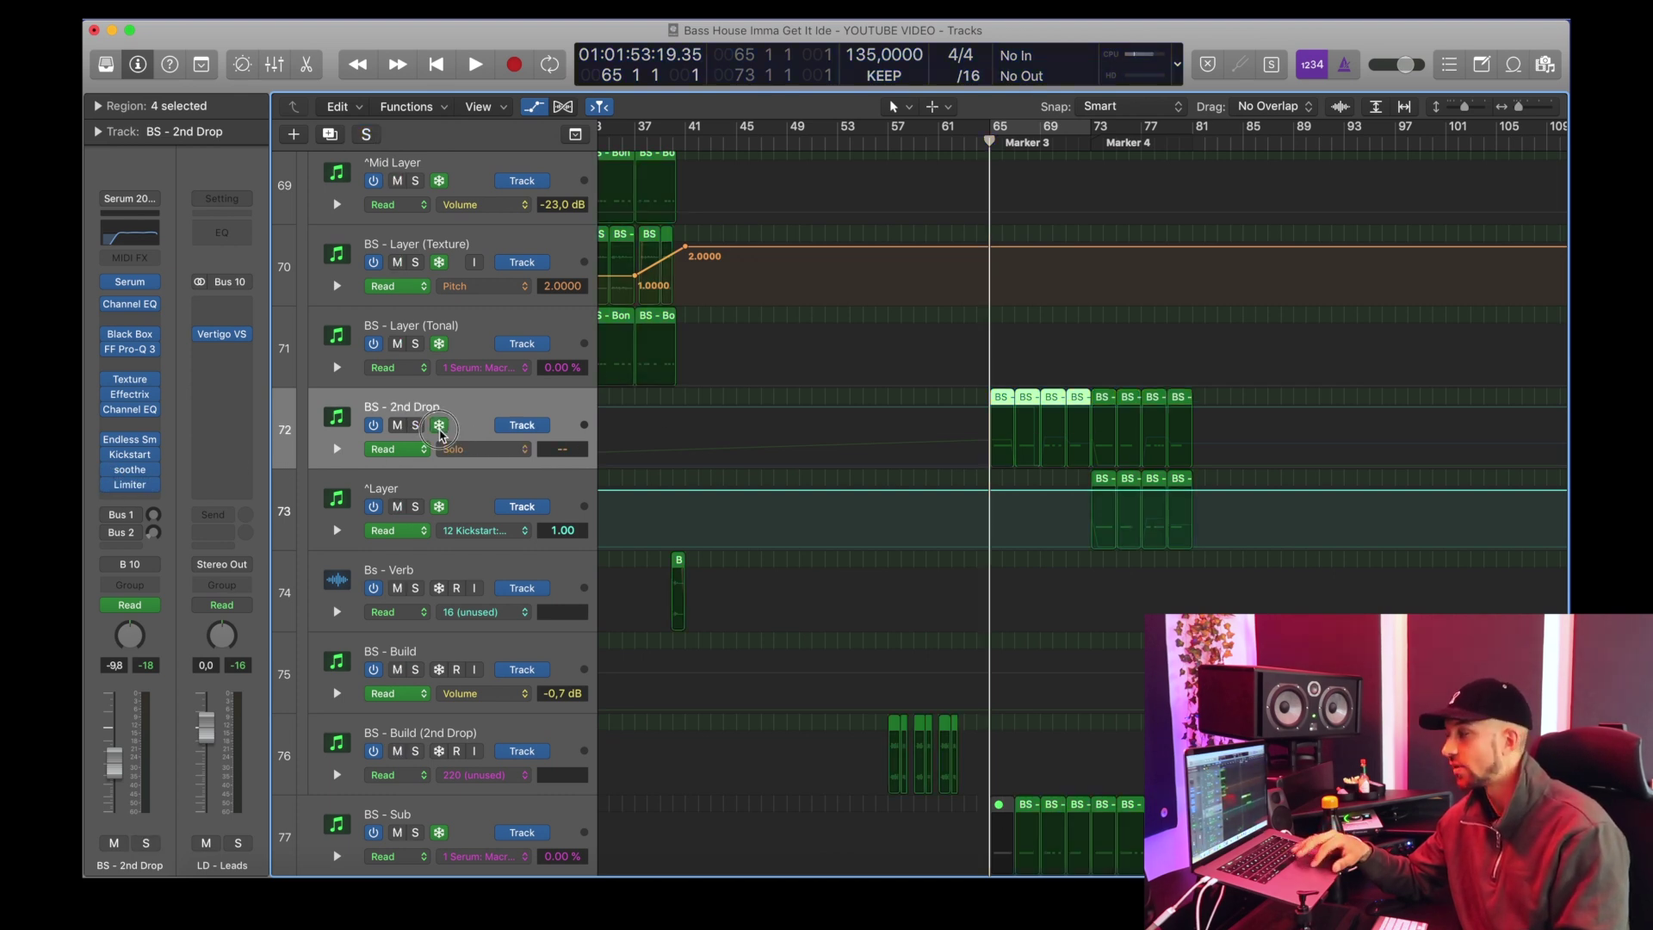
pyautogui.scroll(3, 441, 432)
pyautogui.press('super+u')
pyautogui.hotkey('ctrl', 's')
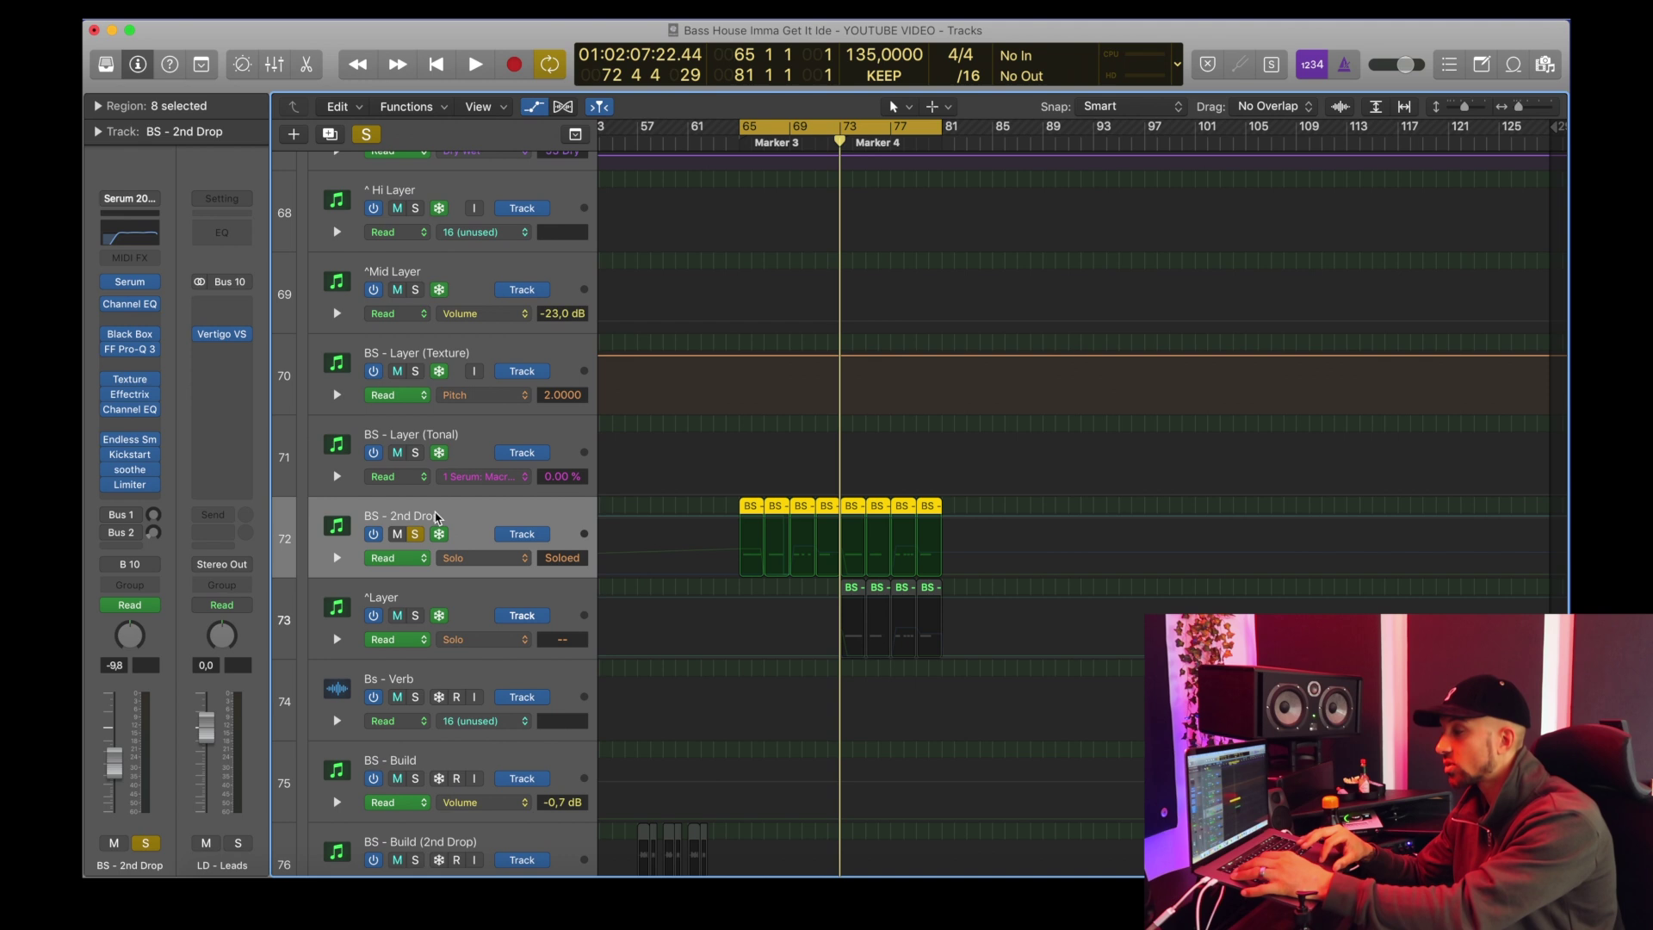
# Step: Display the Serum A WTPos automation on BS - 2nd Drop and audition the track from bar 67 with the cycle range off
pyautogui.click(481, 558)
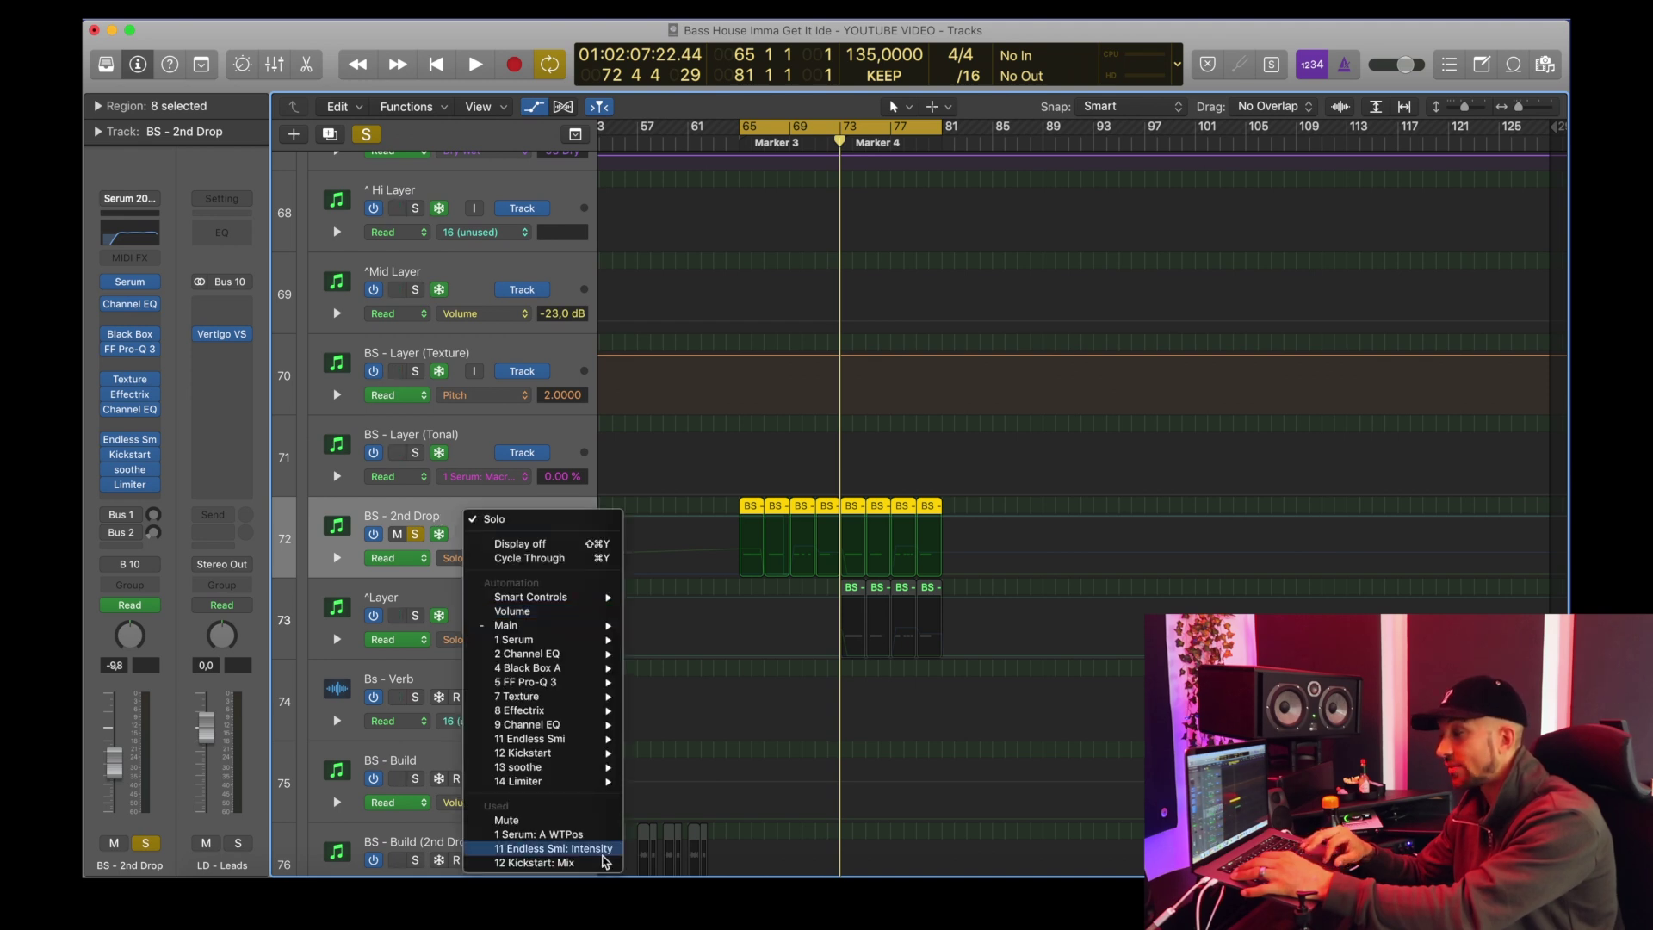
pyautogui.click(579, 842)
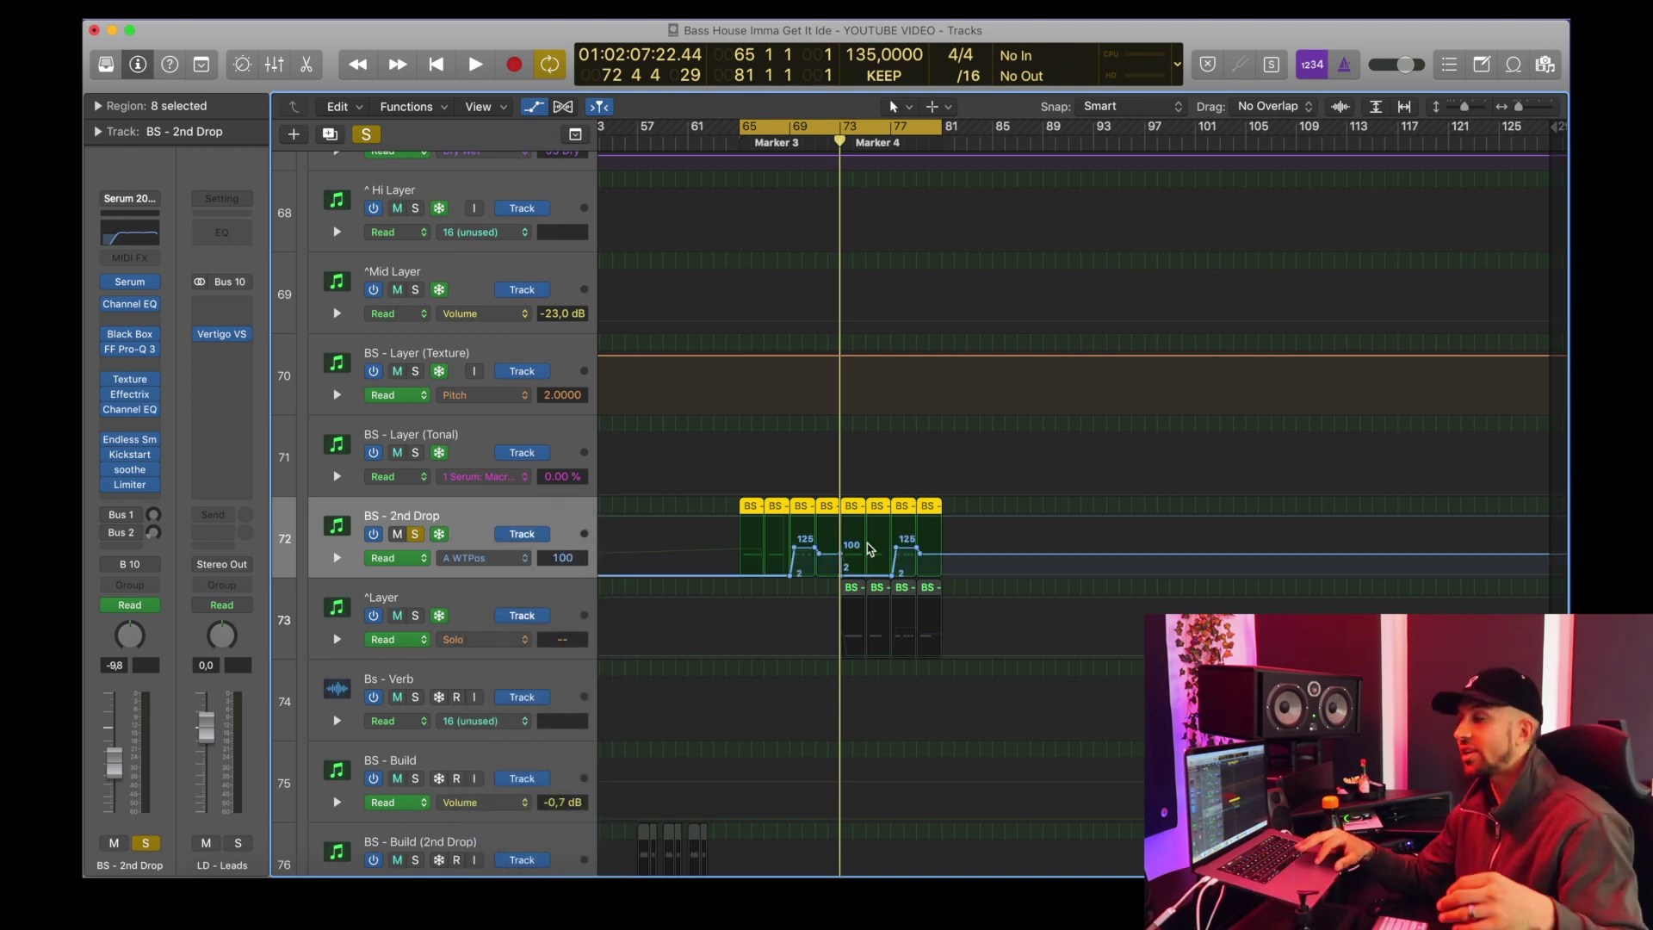
pyautogui.click(130, 284)
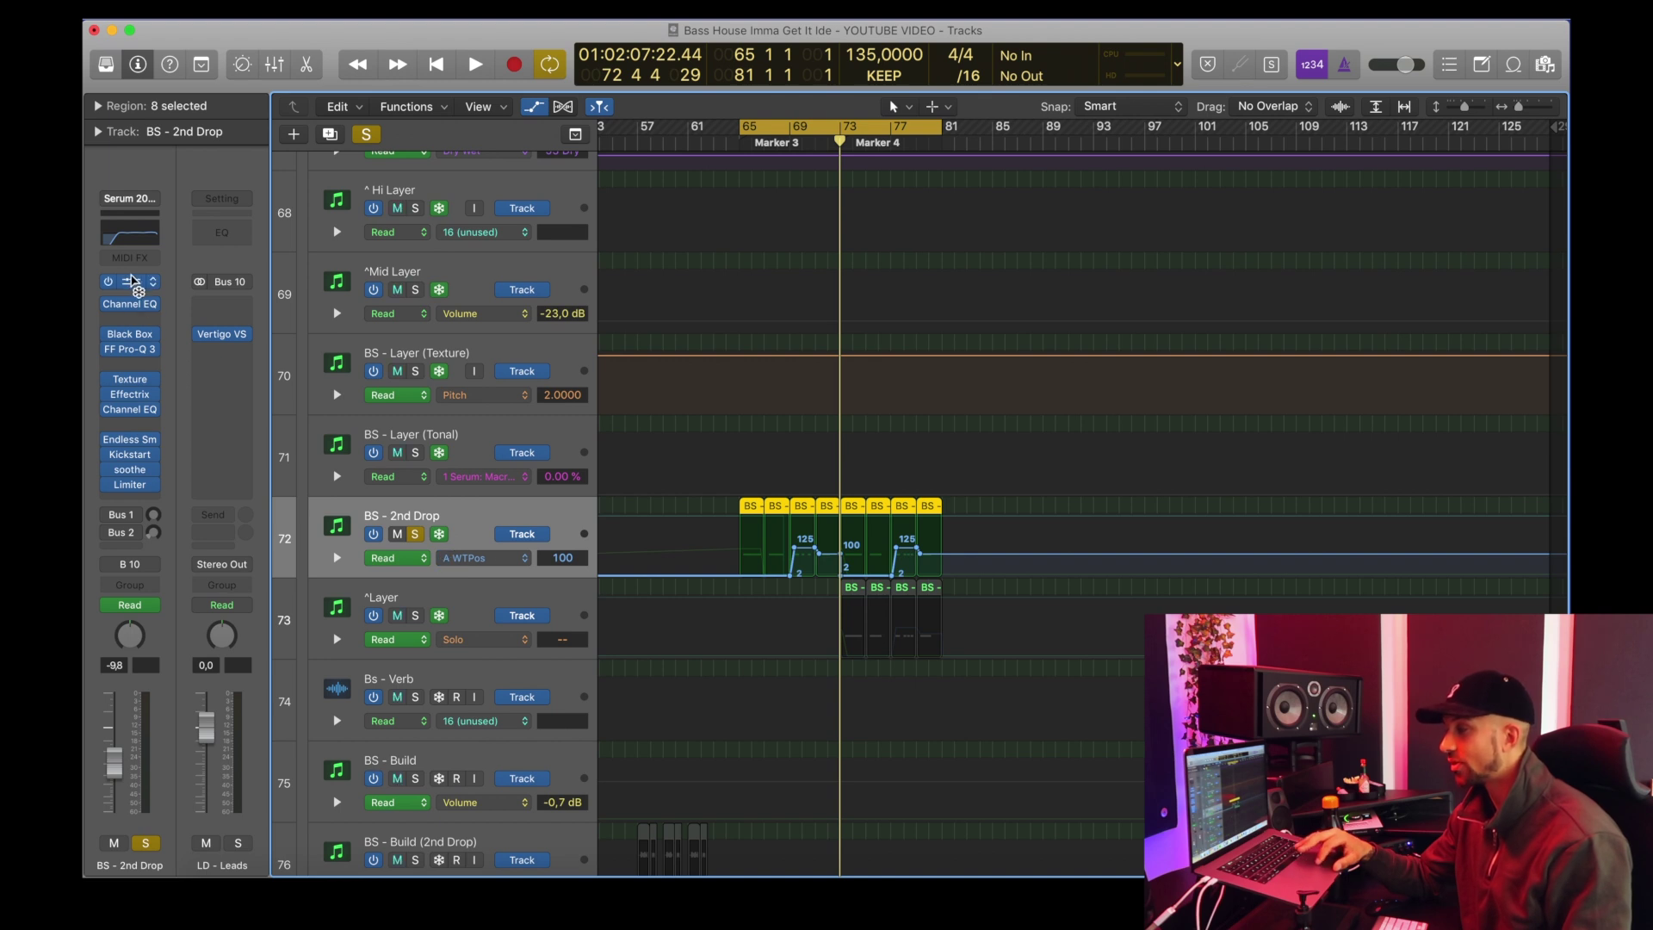
pyautogui.click(781, 140)
pyautogui.click(778, 129)
pyautogui.click(766, 140)
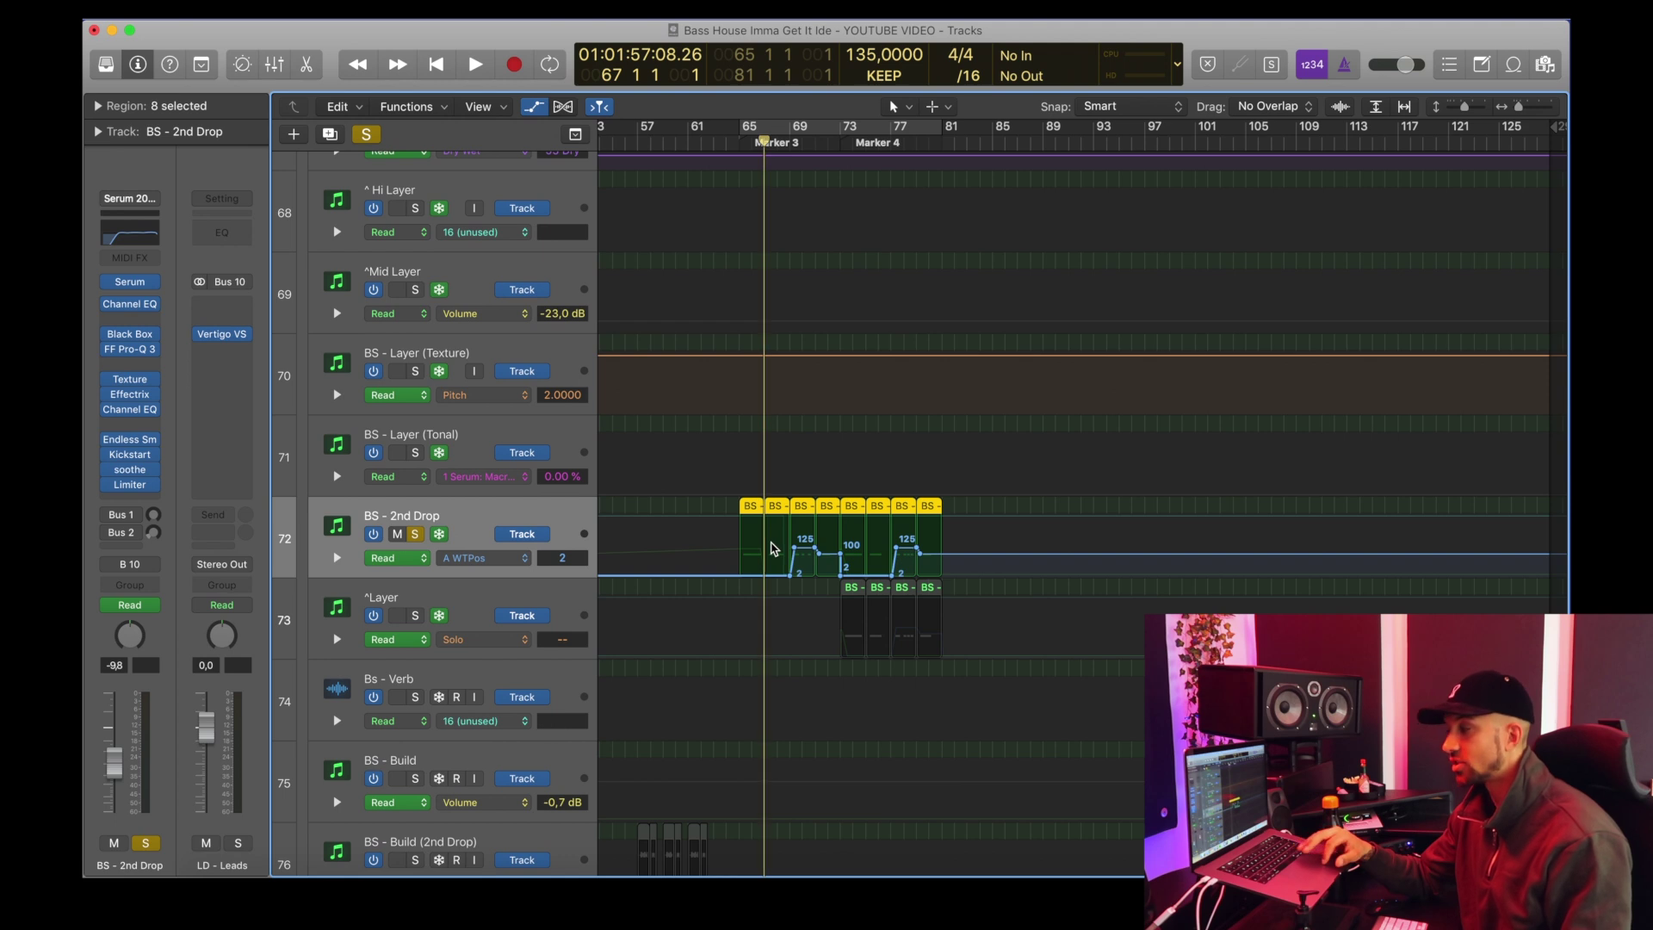
pyautogui.press('space')
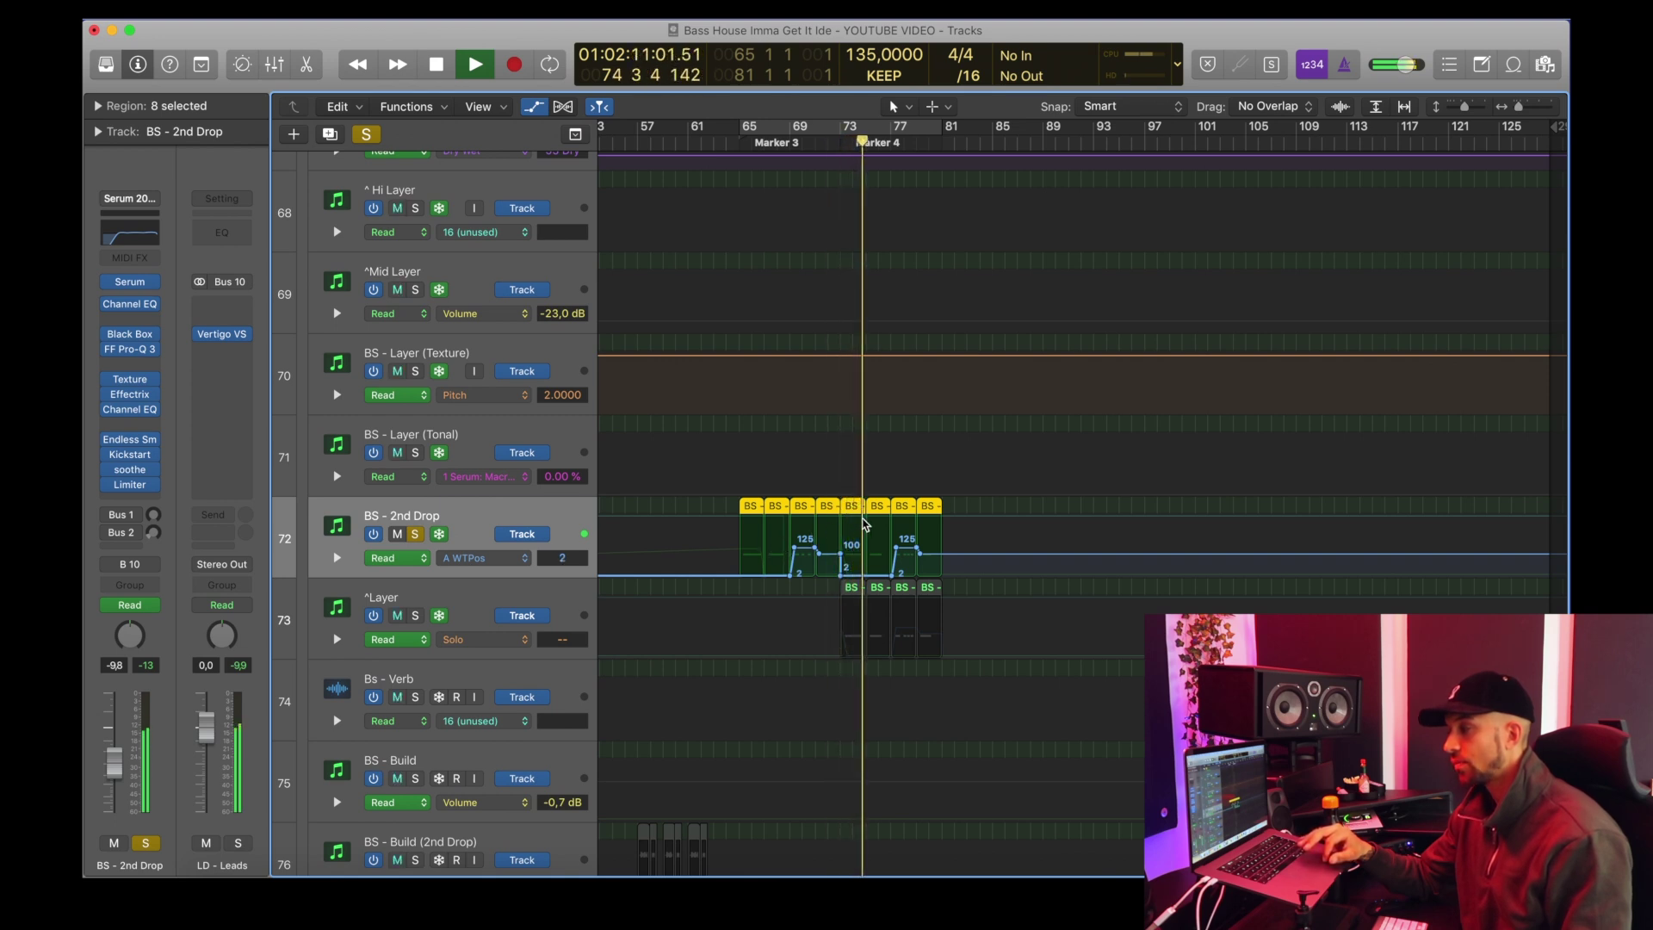
pyautogui.press('space')
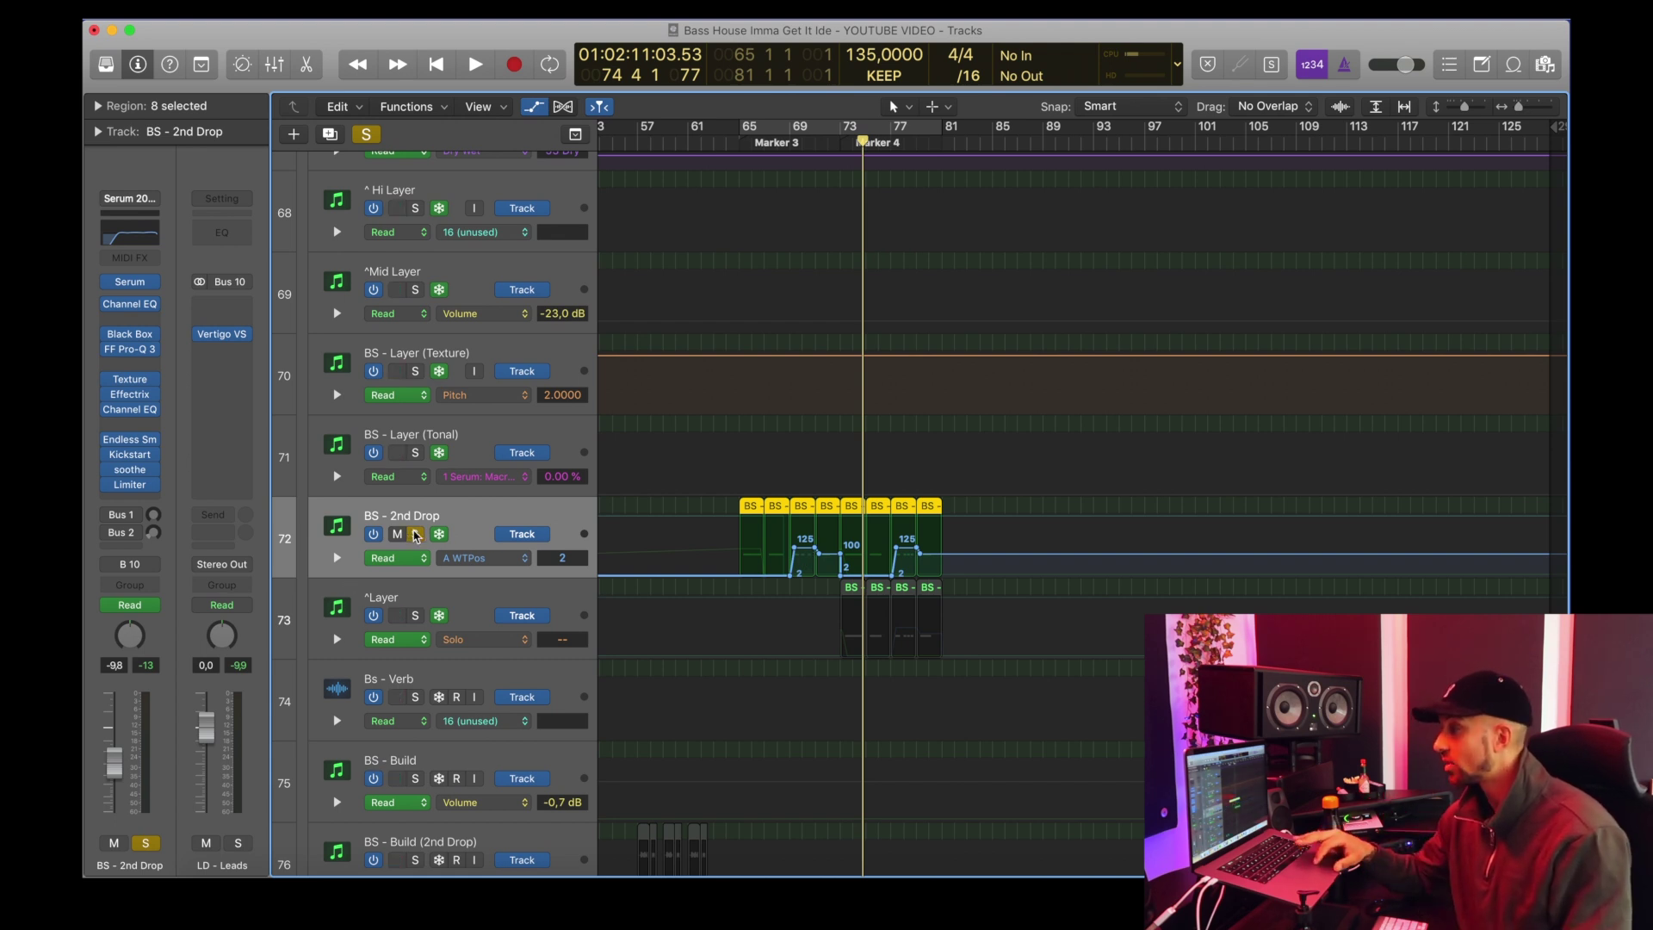
# Step: Solo the ^Layer track in place of BS - 2nd Drop, audition it from bar 73, and clear its solo
pyautogui.click(419, 537)
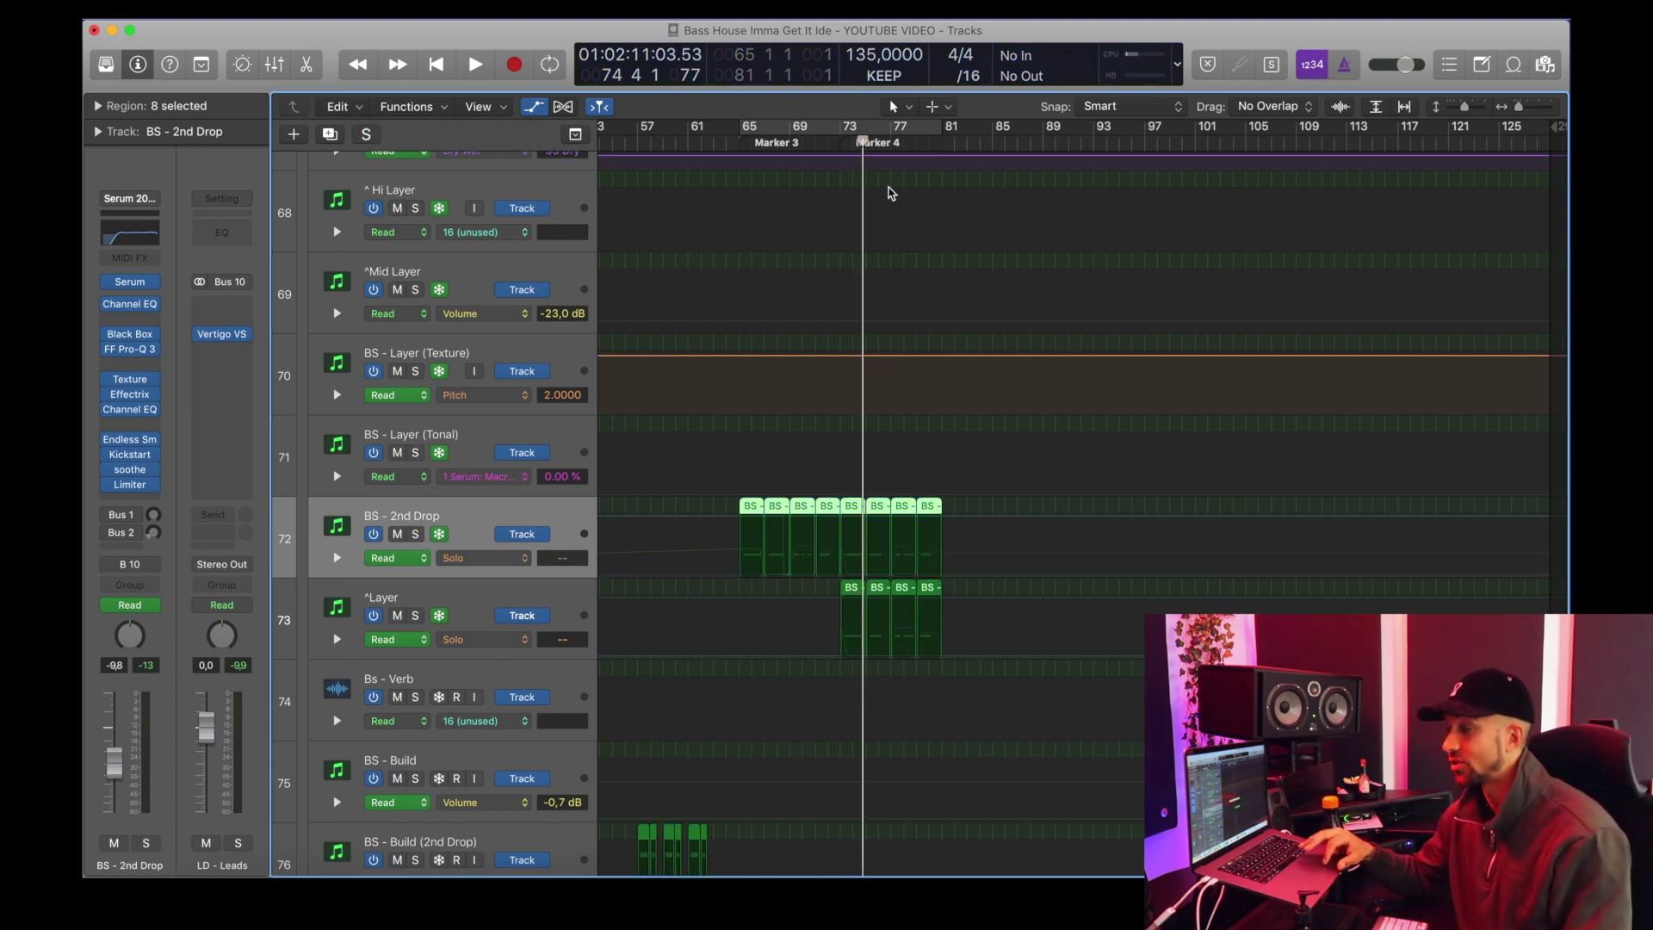
pyautogui.click(842, 136)
pyautogui.click(414, 616)
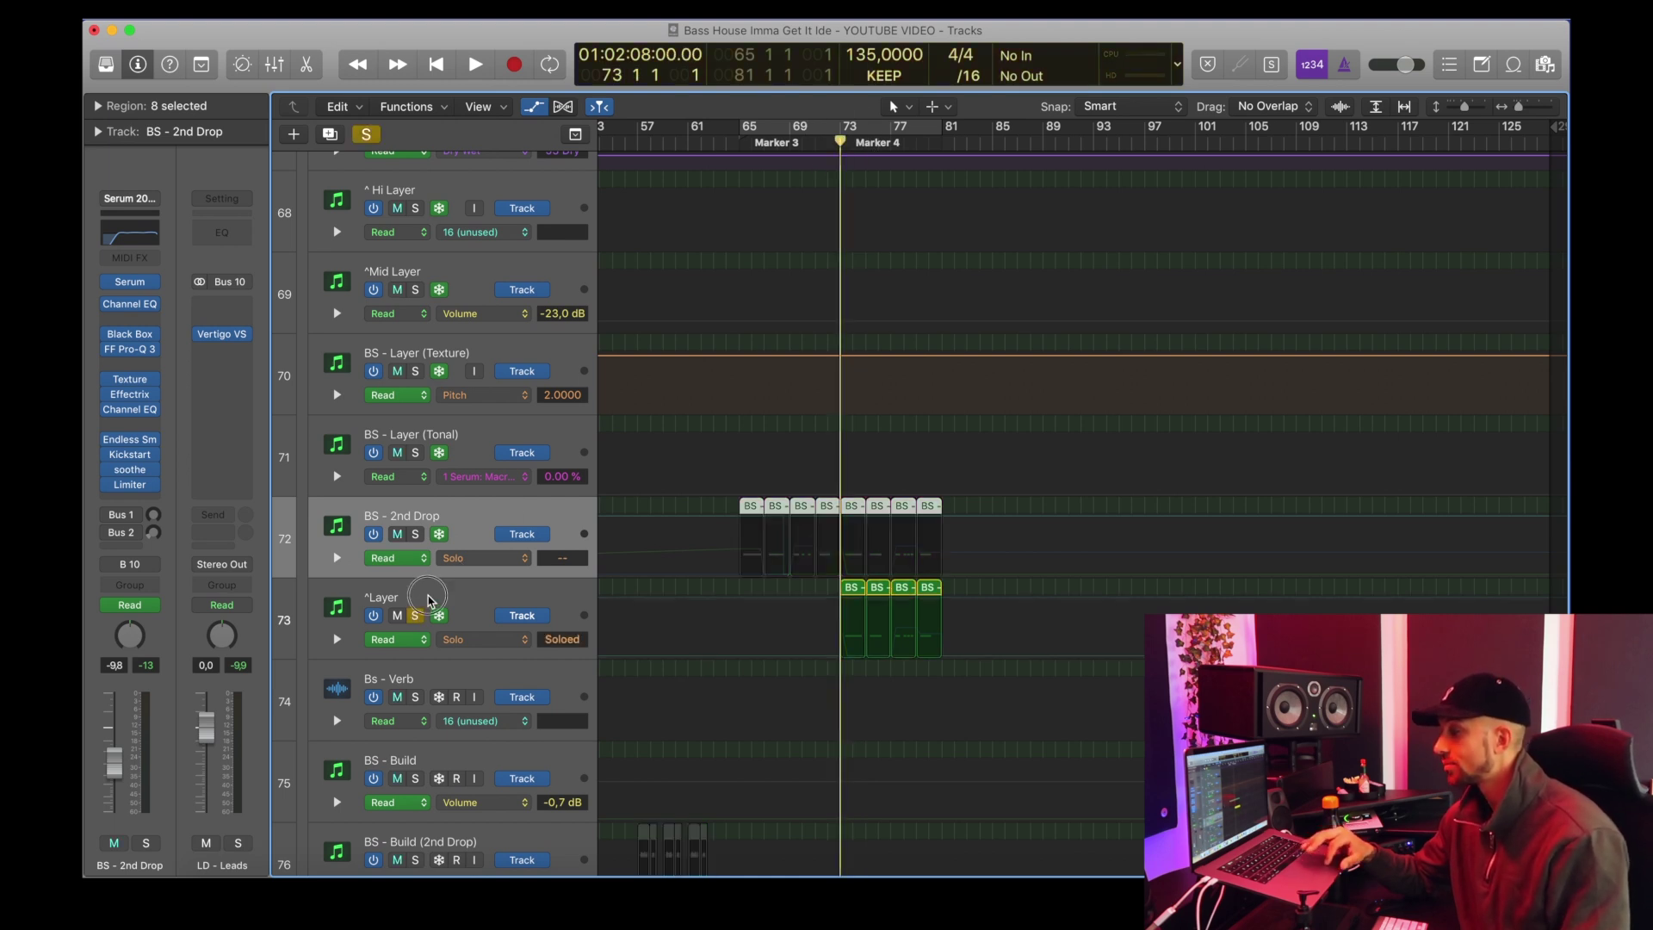
pyautogui.press('space')
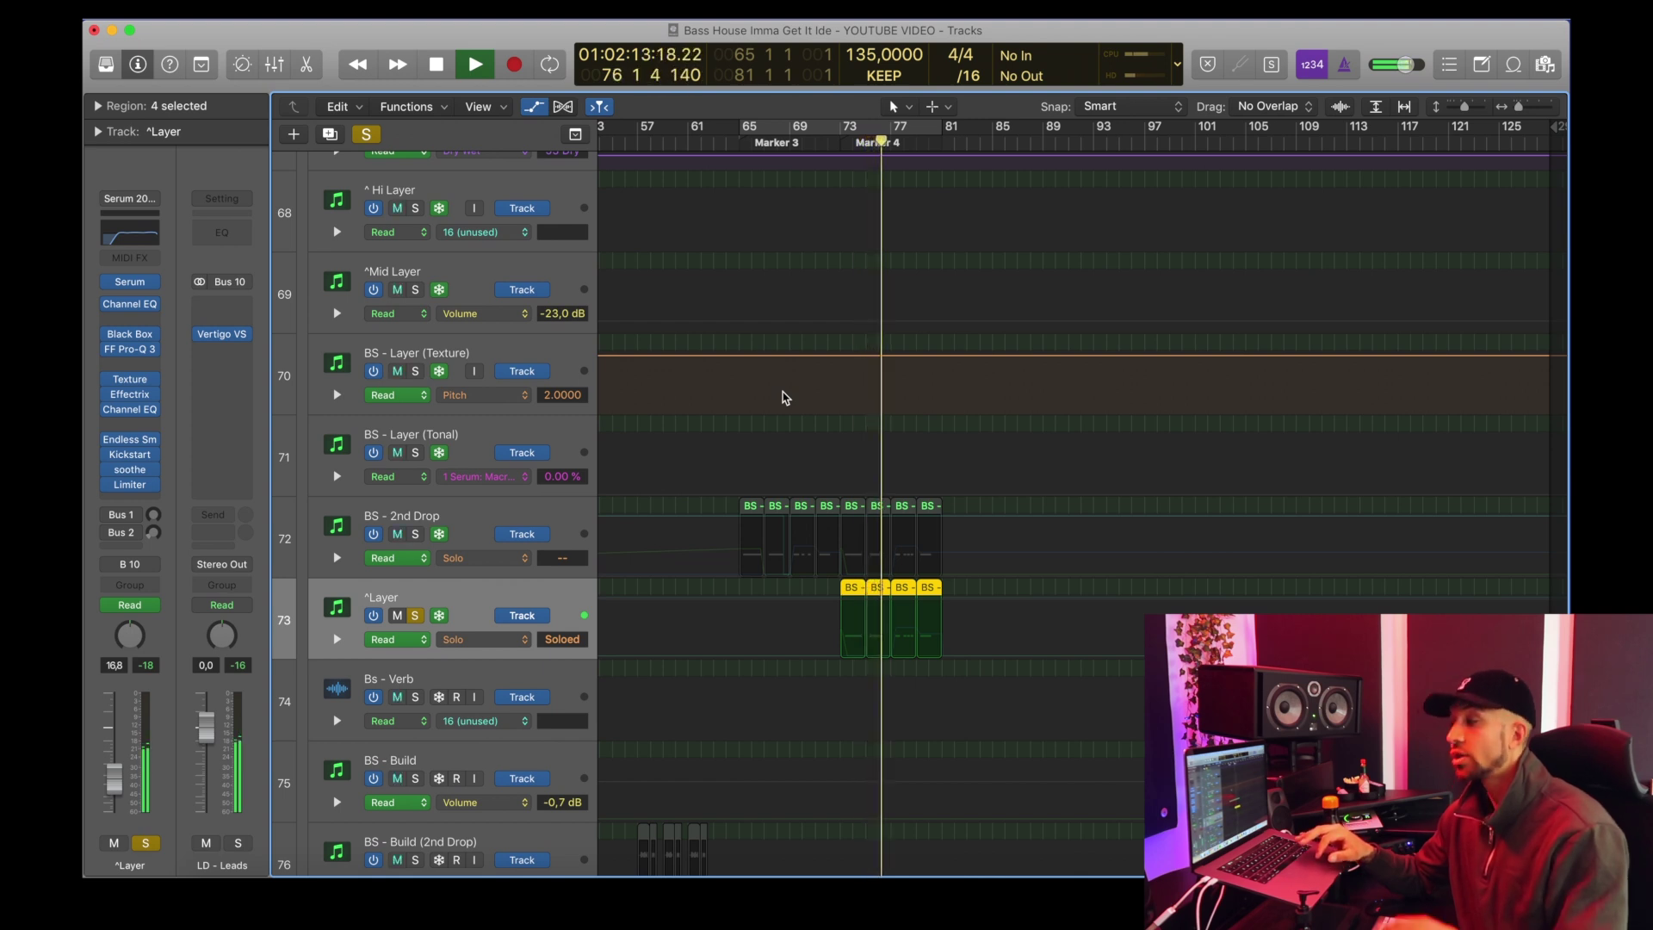
pyautogui.press('space')
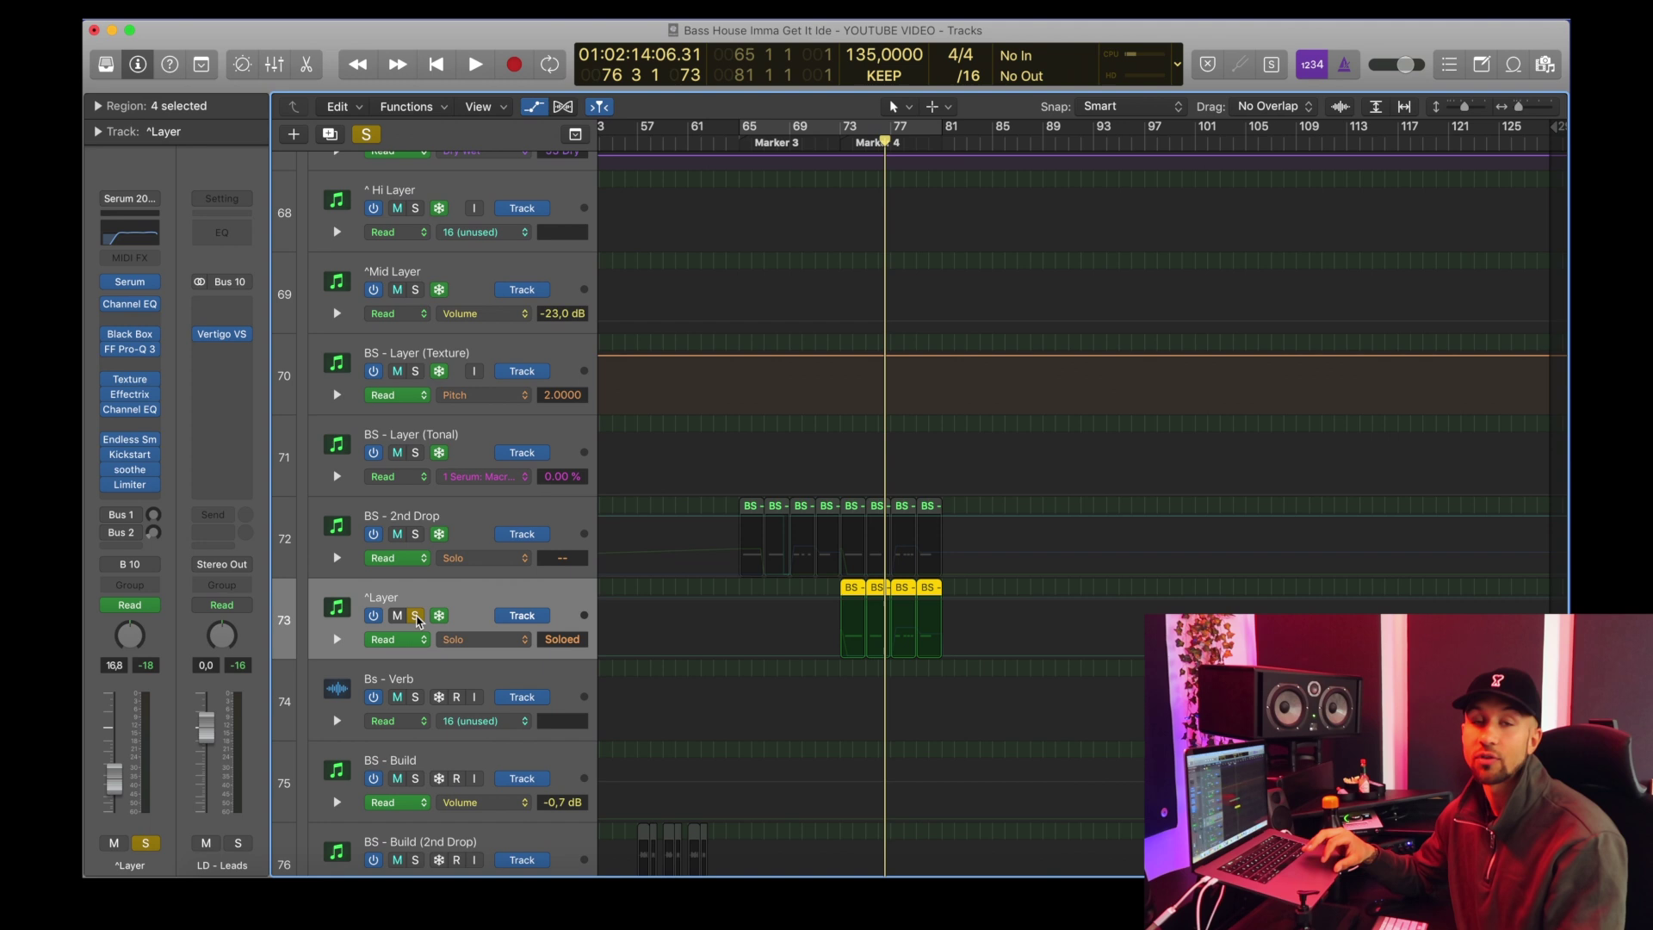
pyautogui.click(417, 618)
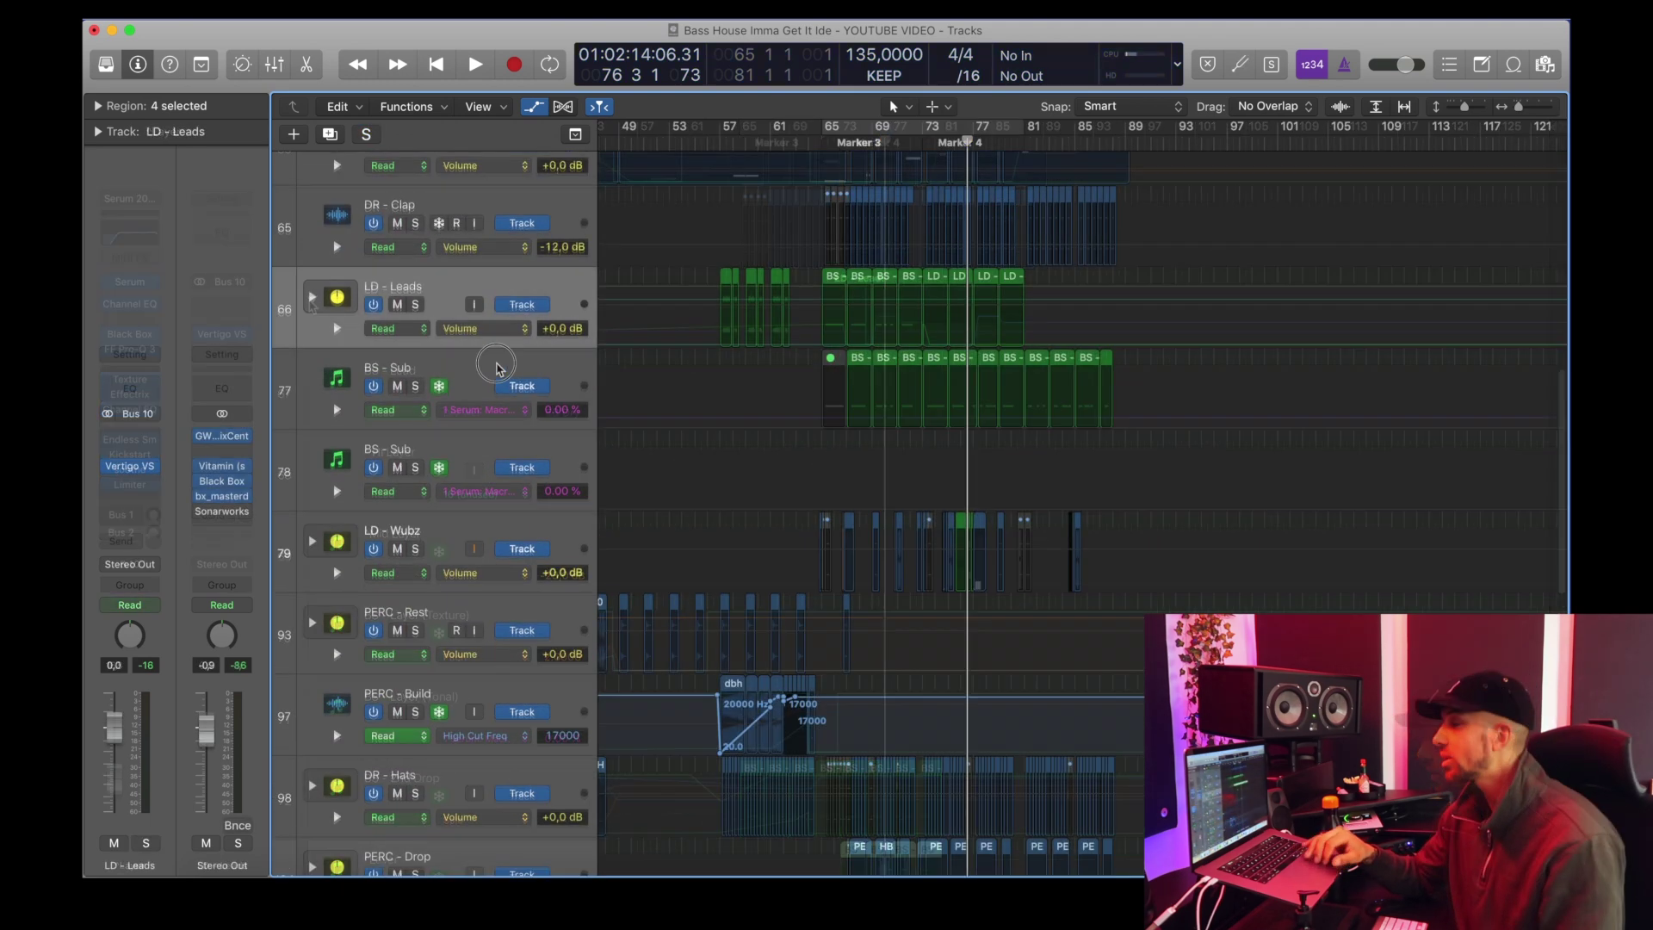
# Step: Select the first-drop BS - Sub track, solo it with the cycle range over bars 25 to 33, and audition it
pyautogui.click(497, 368)
pyautogui.hscroll(-10, 908, 409)
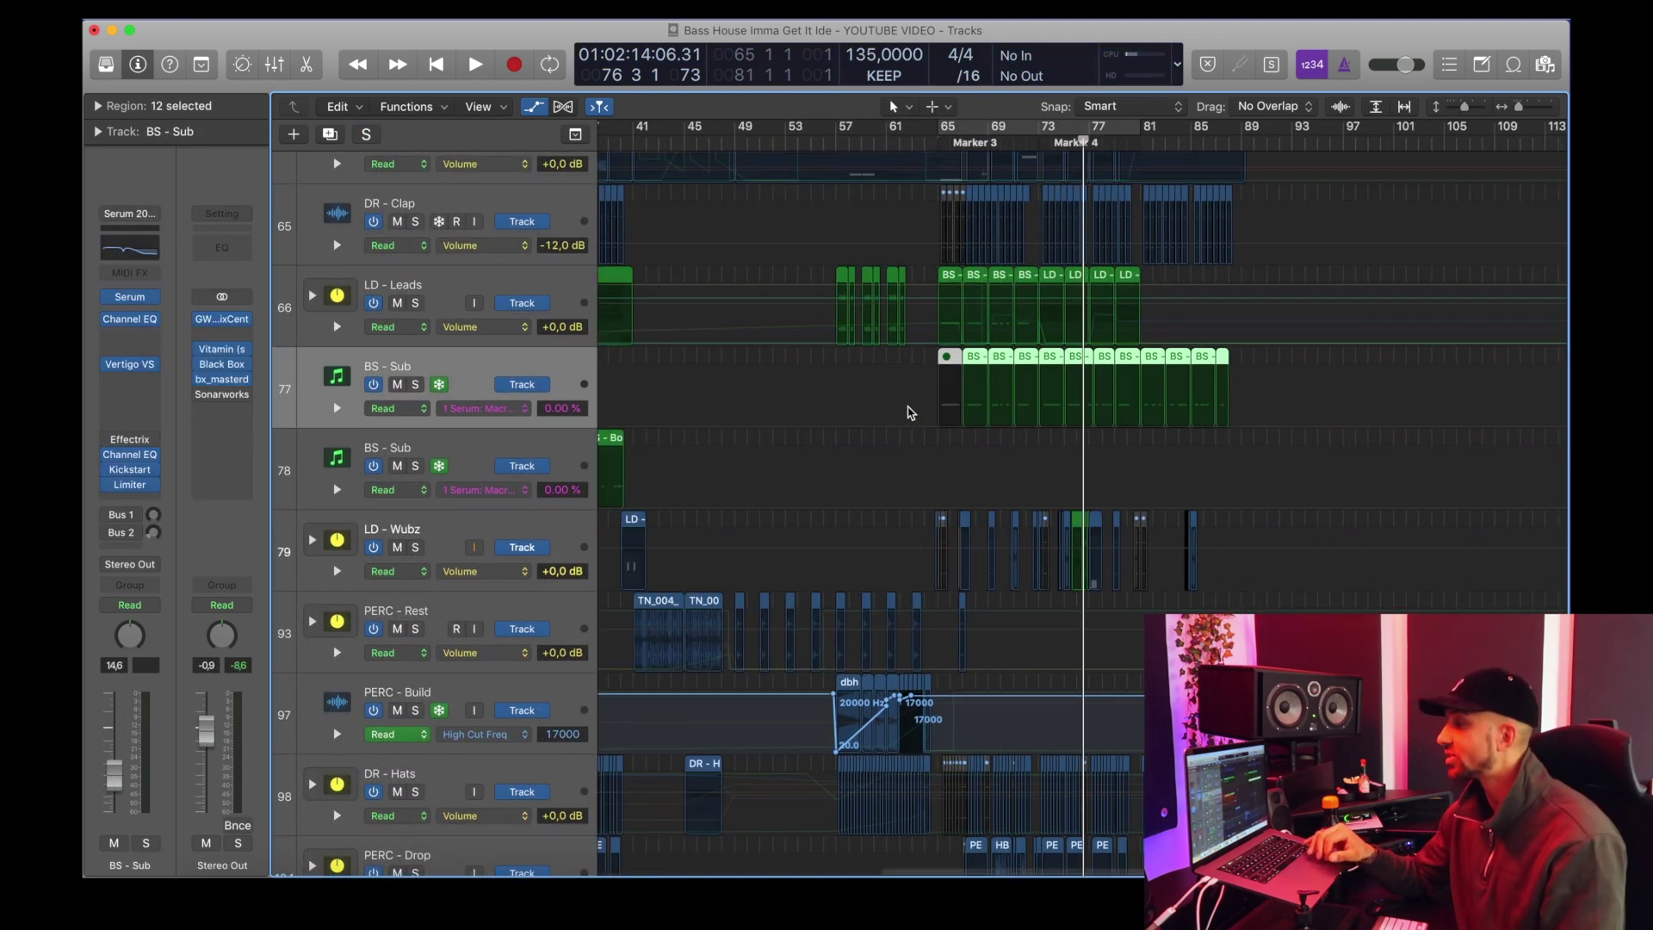
pyautogui.click(448, 441)
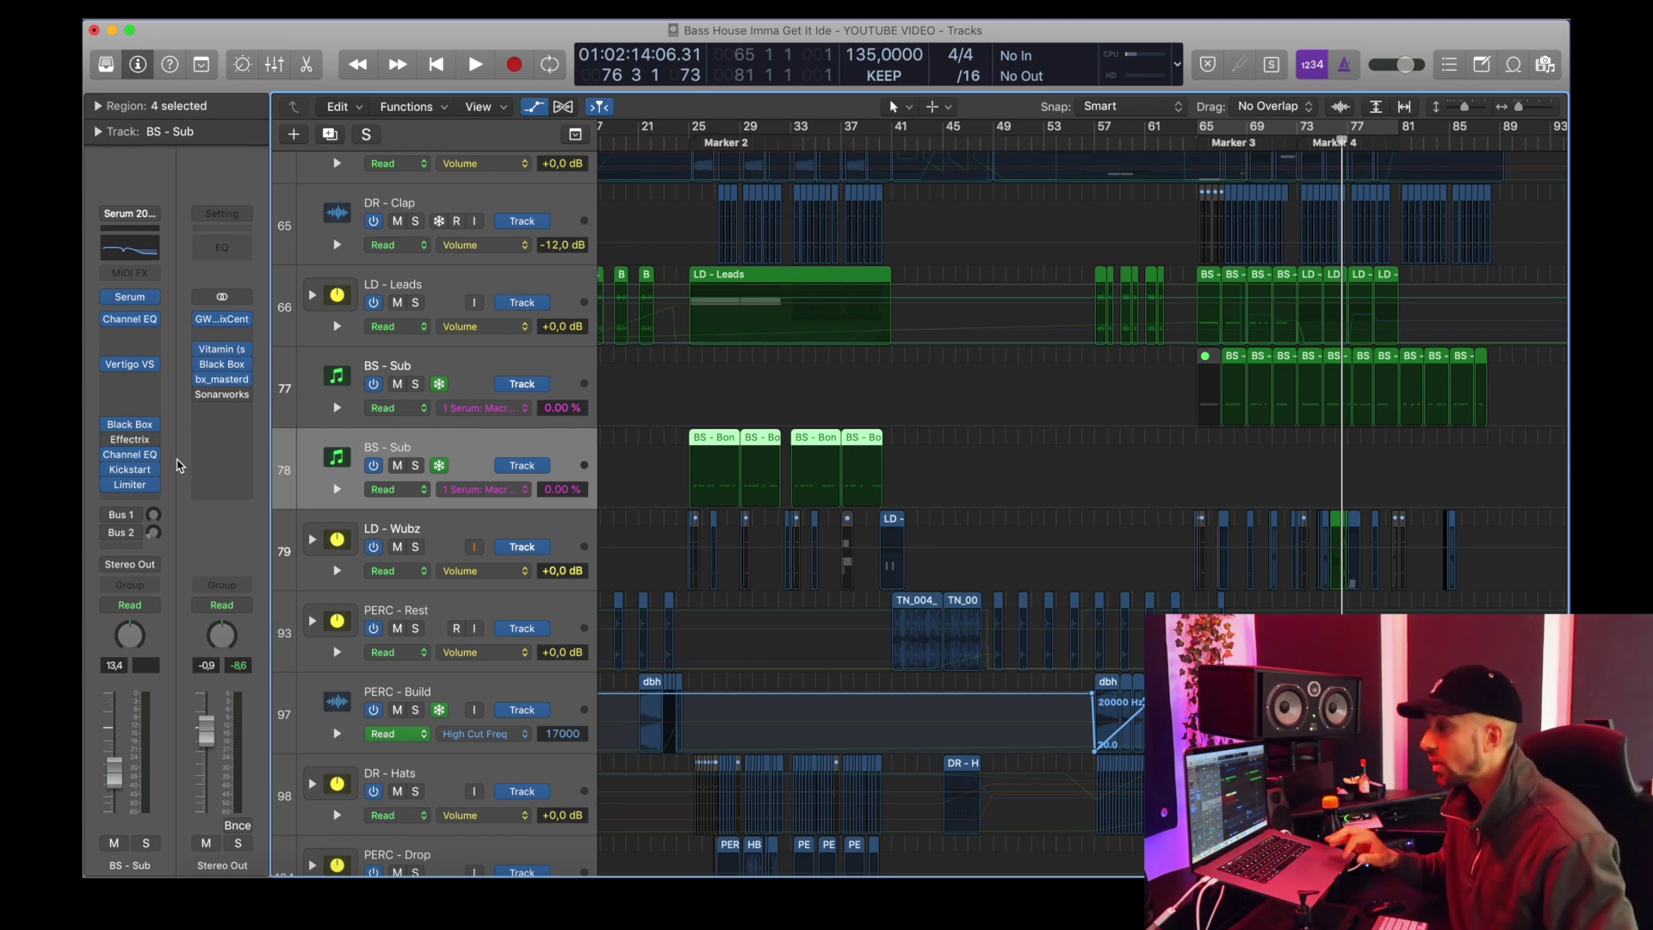
pyautogui.moveTo(696, 136); pyautogui.dragTo(790, 136)
pyautogui.click(413, 465)
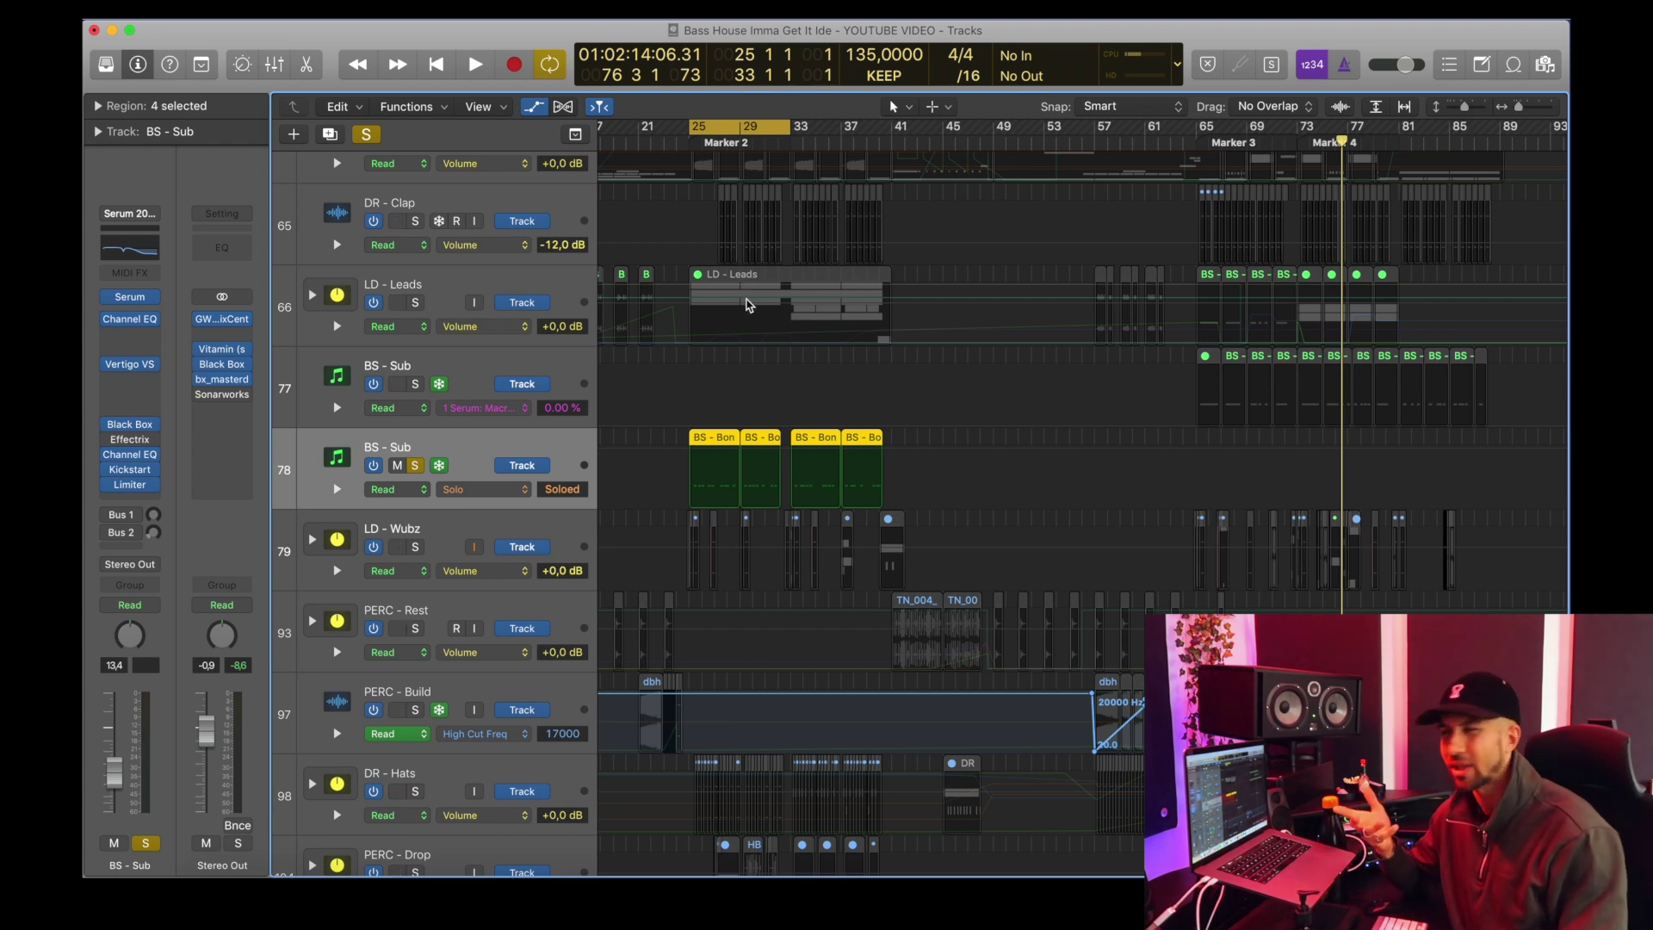
pyautogui.press('space')
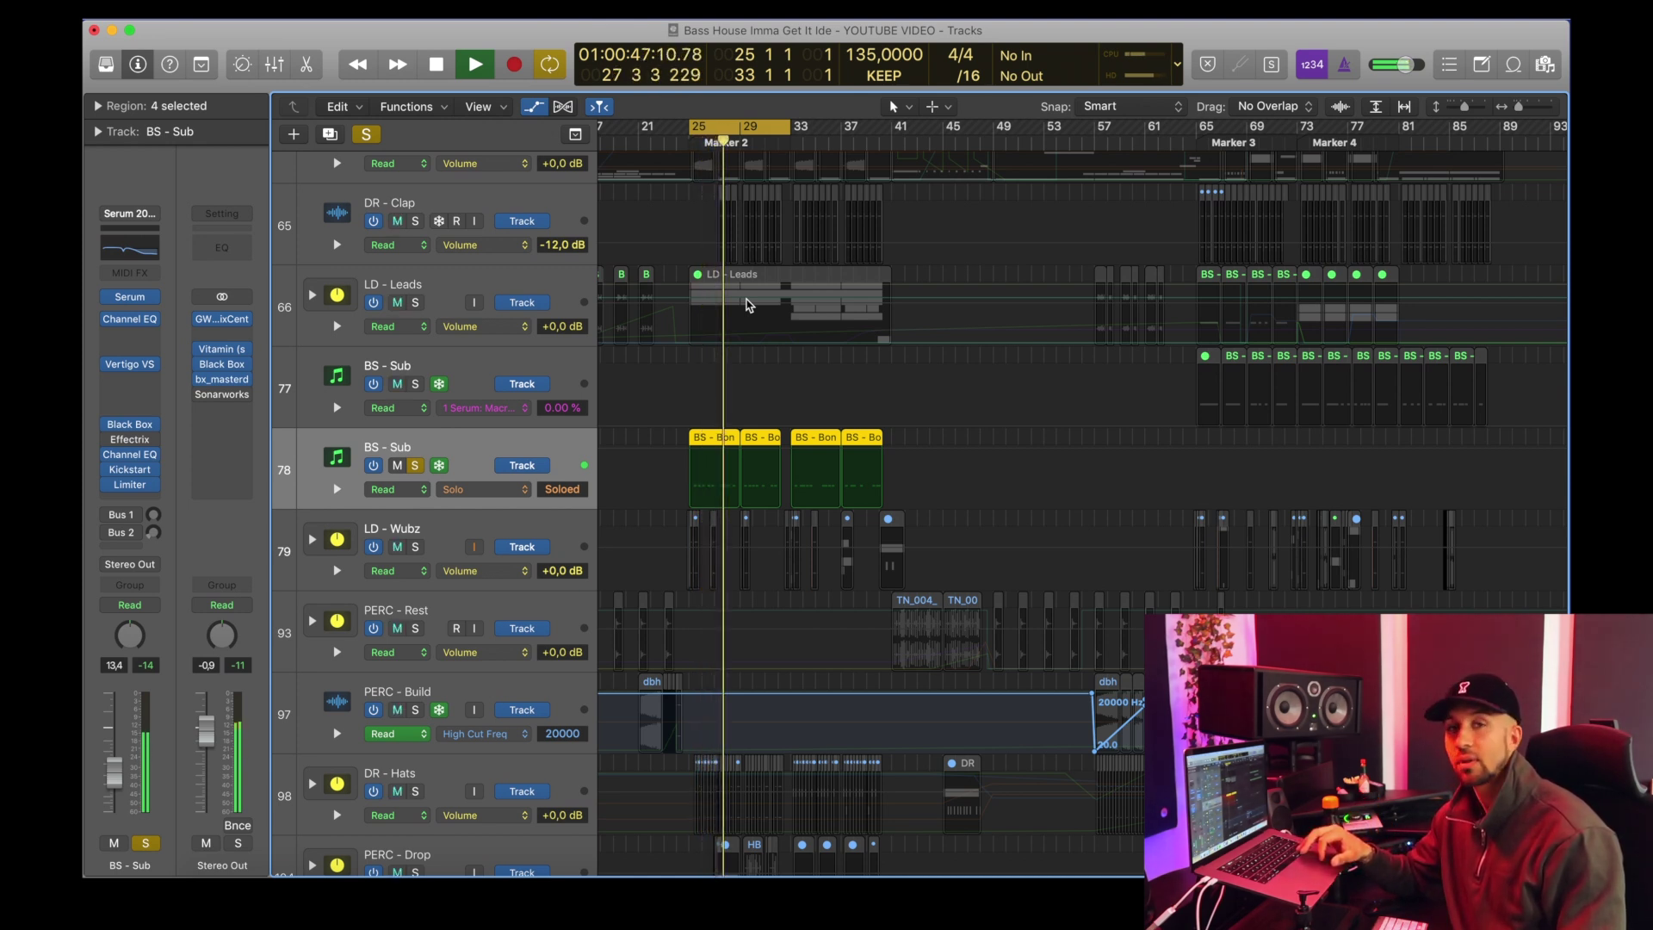
pyautogui.press('space')
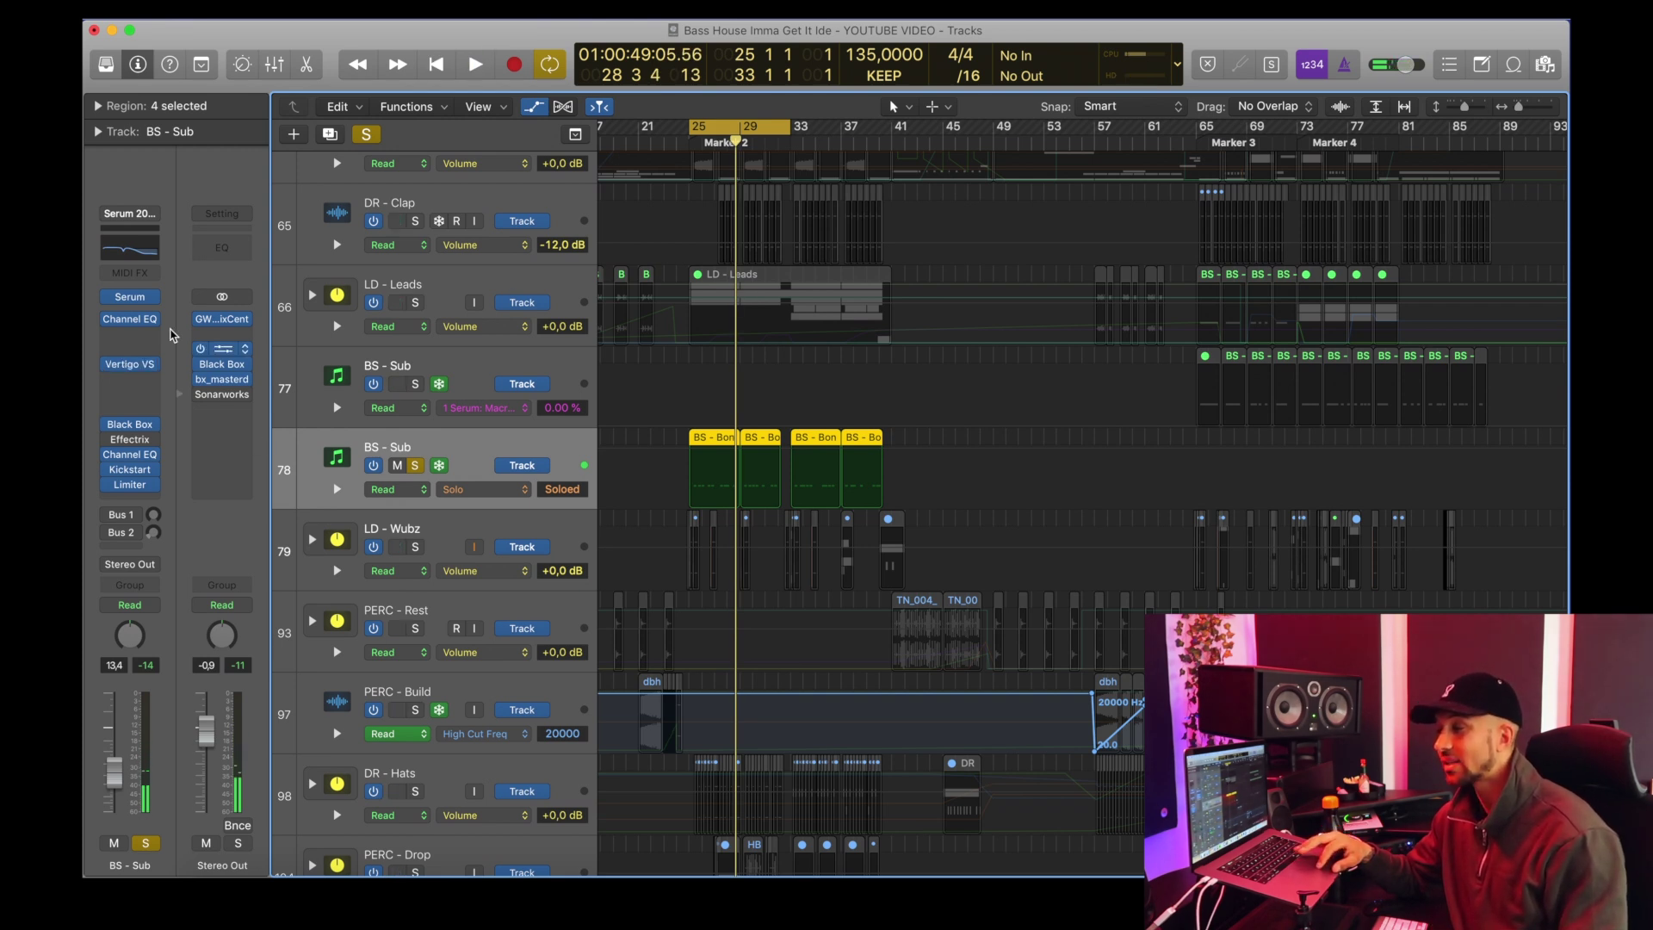
# Step: Unfreeze the soloed BS - Sub track and examine the settings of its first Channel EQ insert
pyautogui.click(437, 465)
pyautogui.click(130, 319)
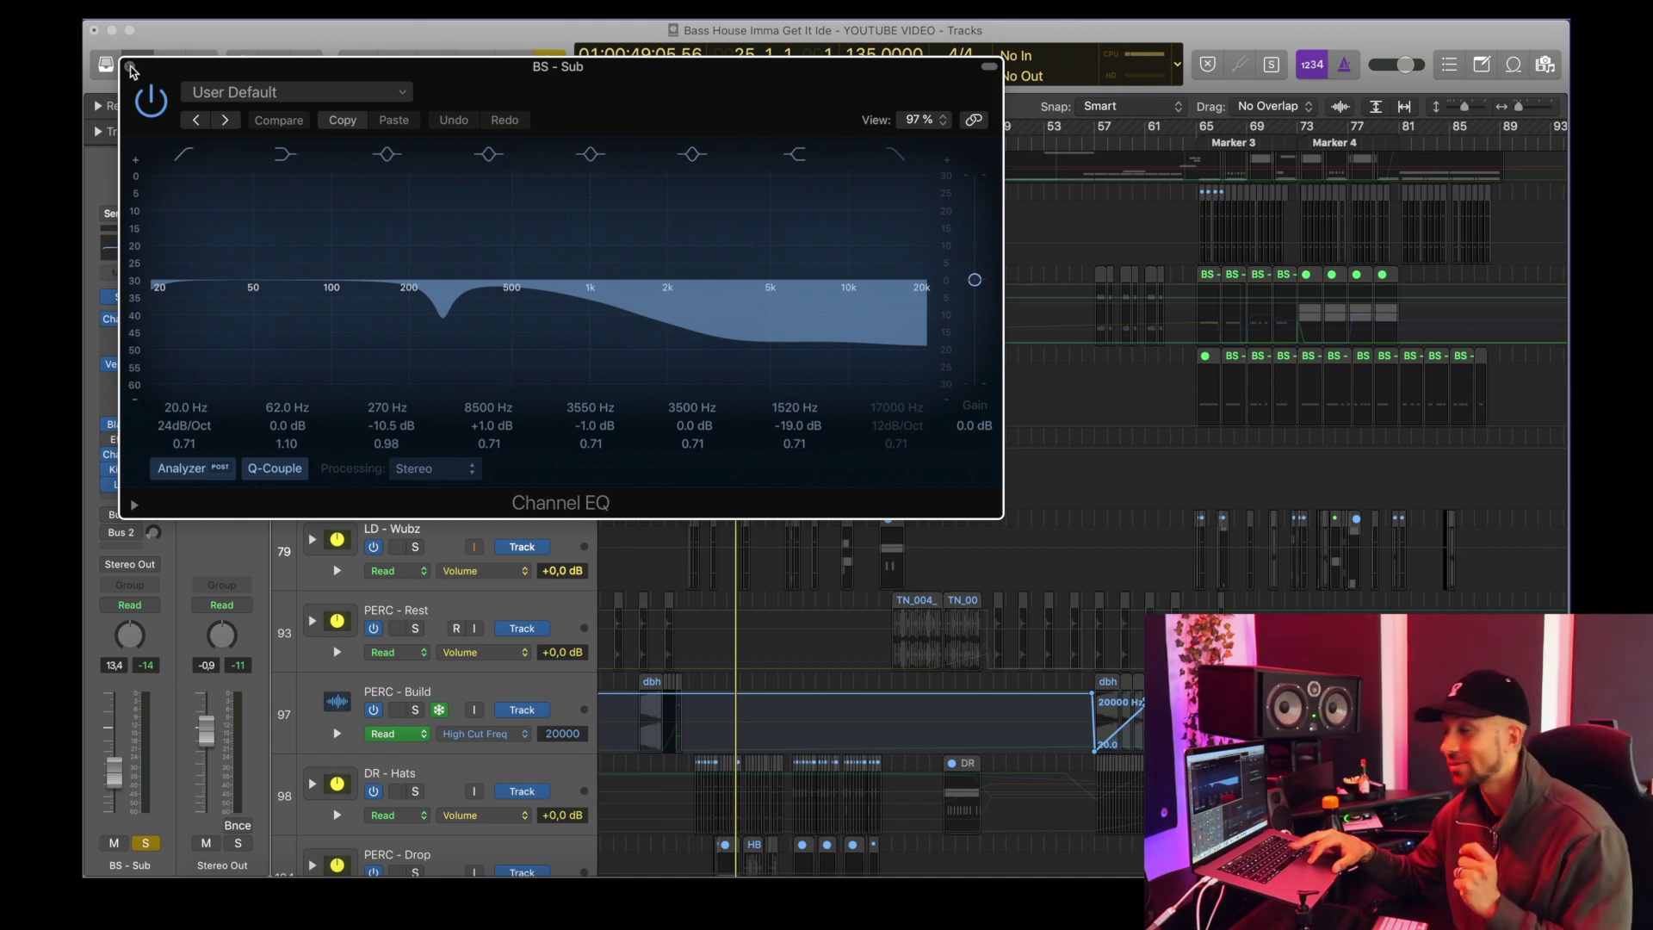
pyautogui.click(130, 66)
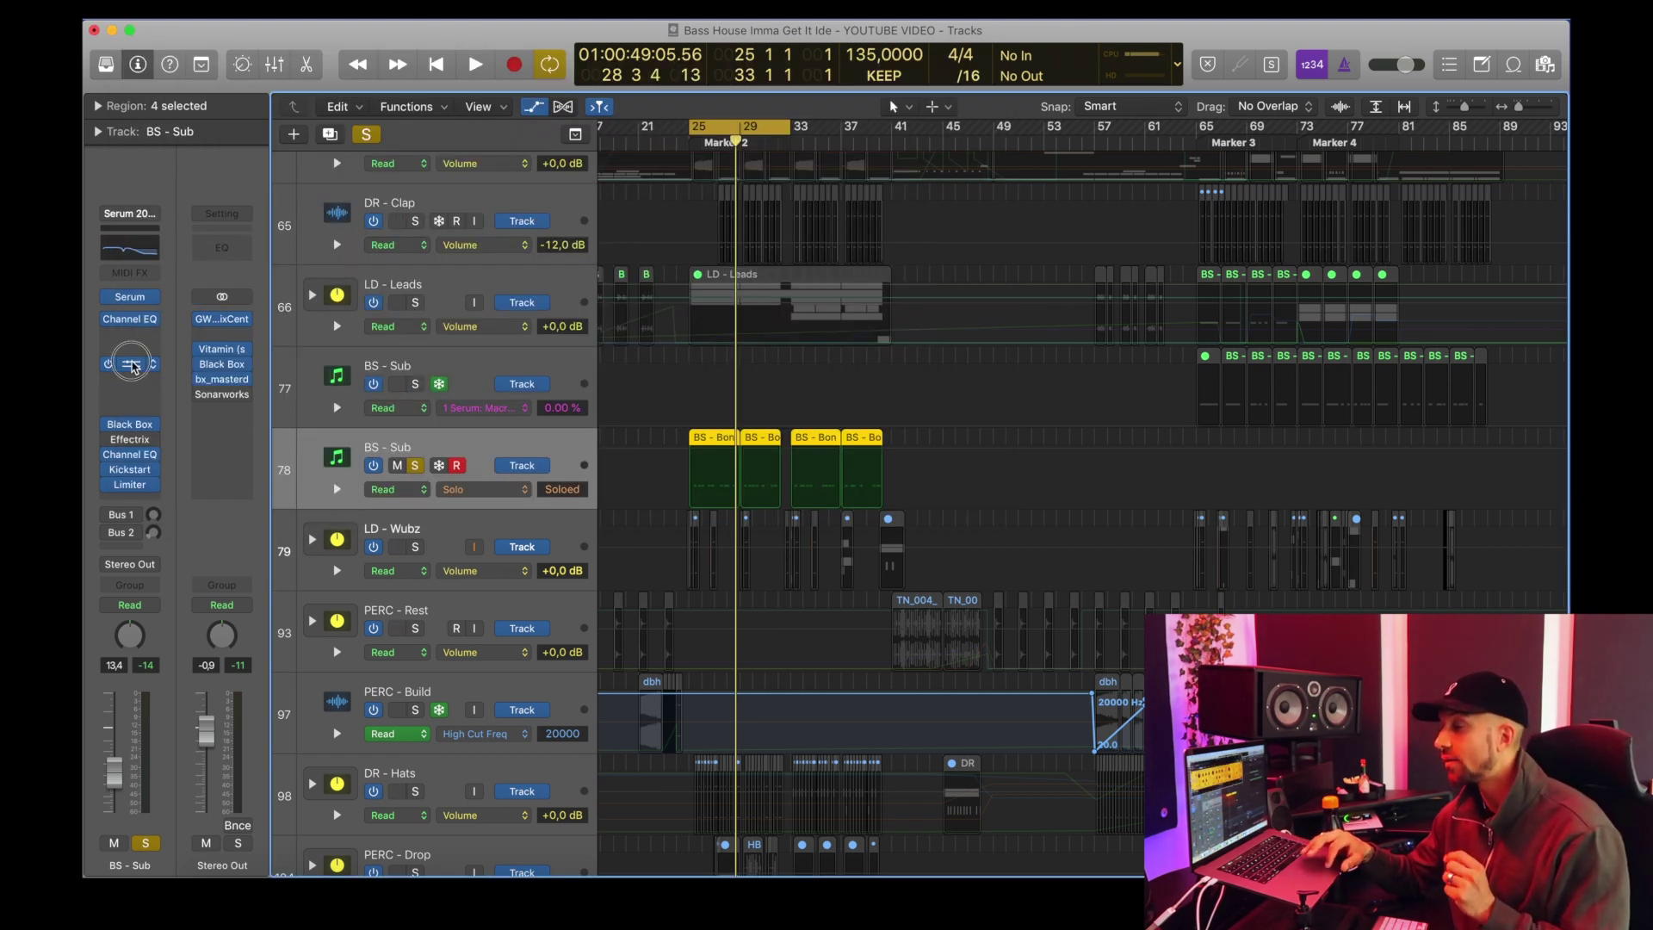
# Step: Inspect the Vertigo VSM-3 on BS - Sub and compare the sound with and without it during playback
pyautogui.click(130, 363)
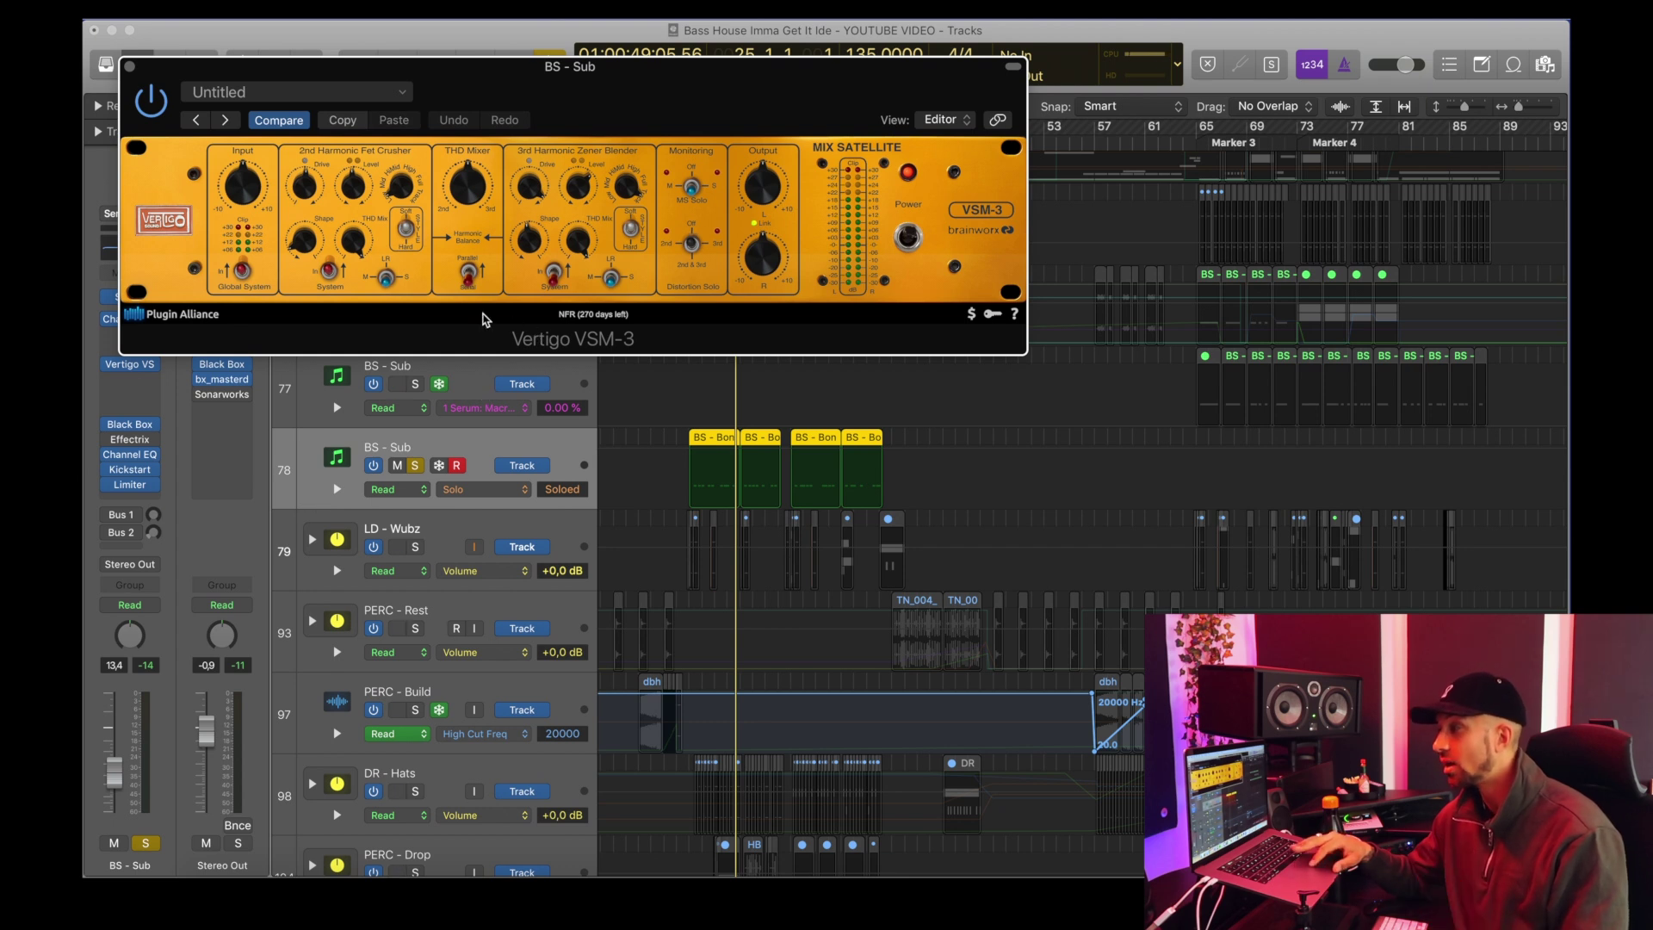
pyautogui.moveTo(468, 89); pyautogui.dragTo(864, 313)
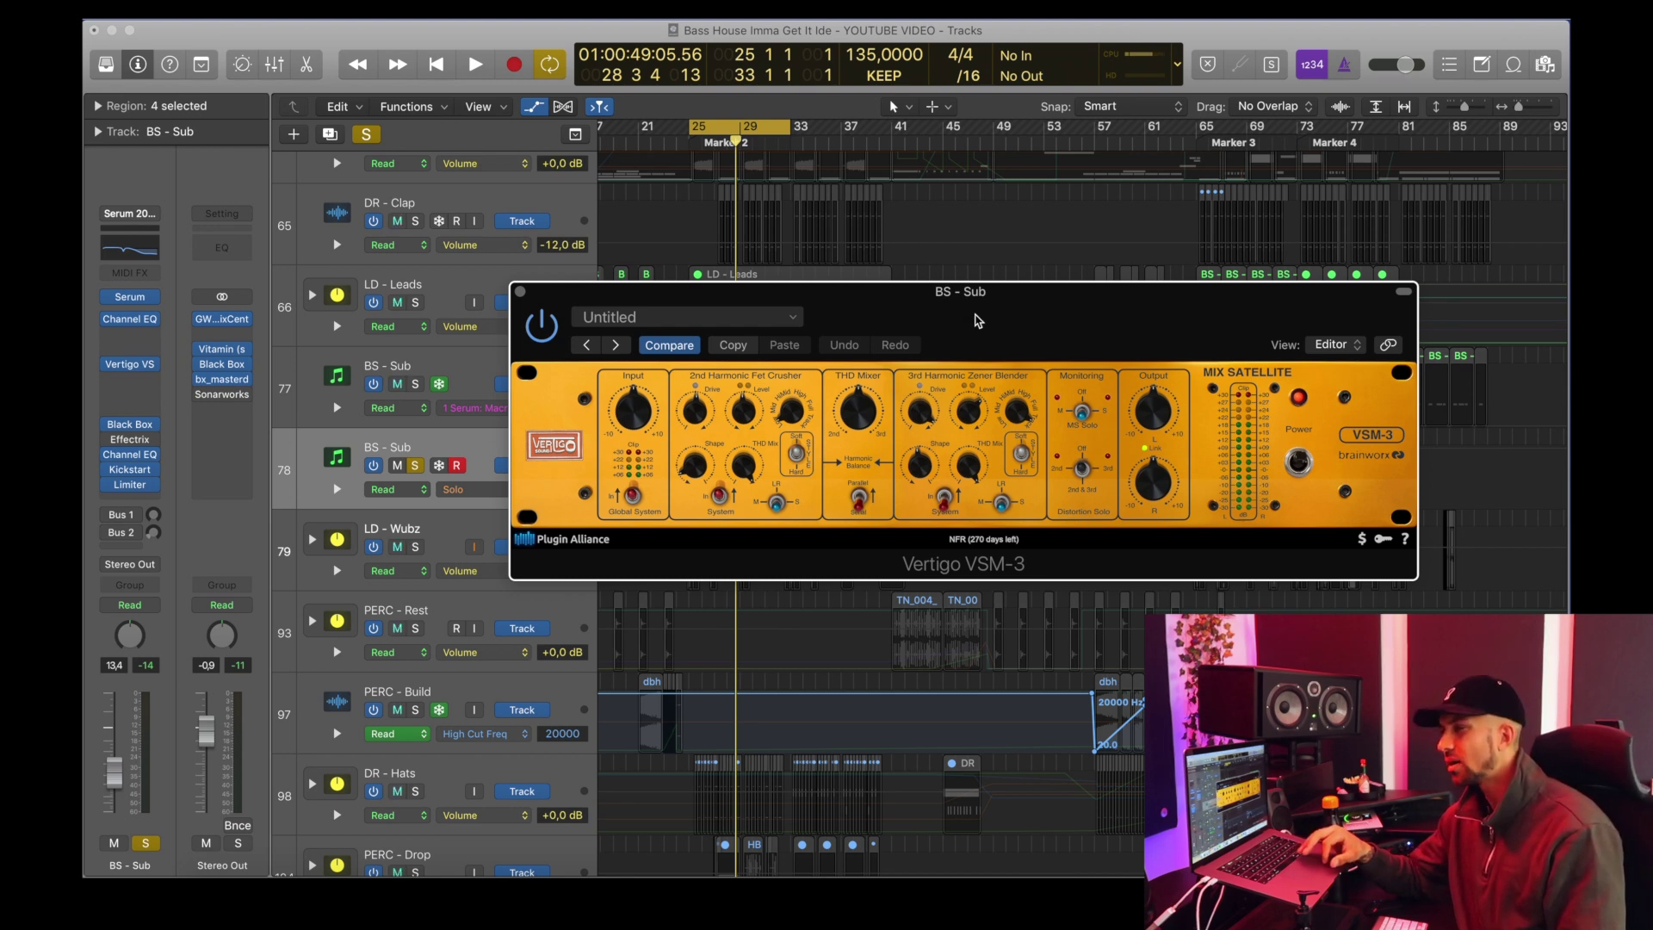
pyautogui.press('space')
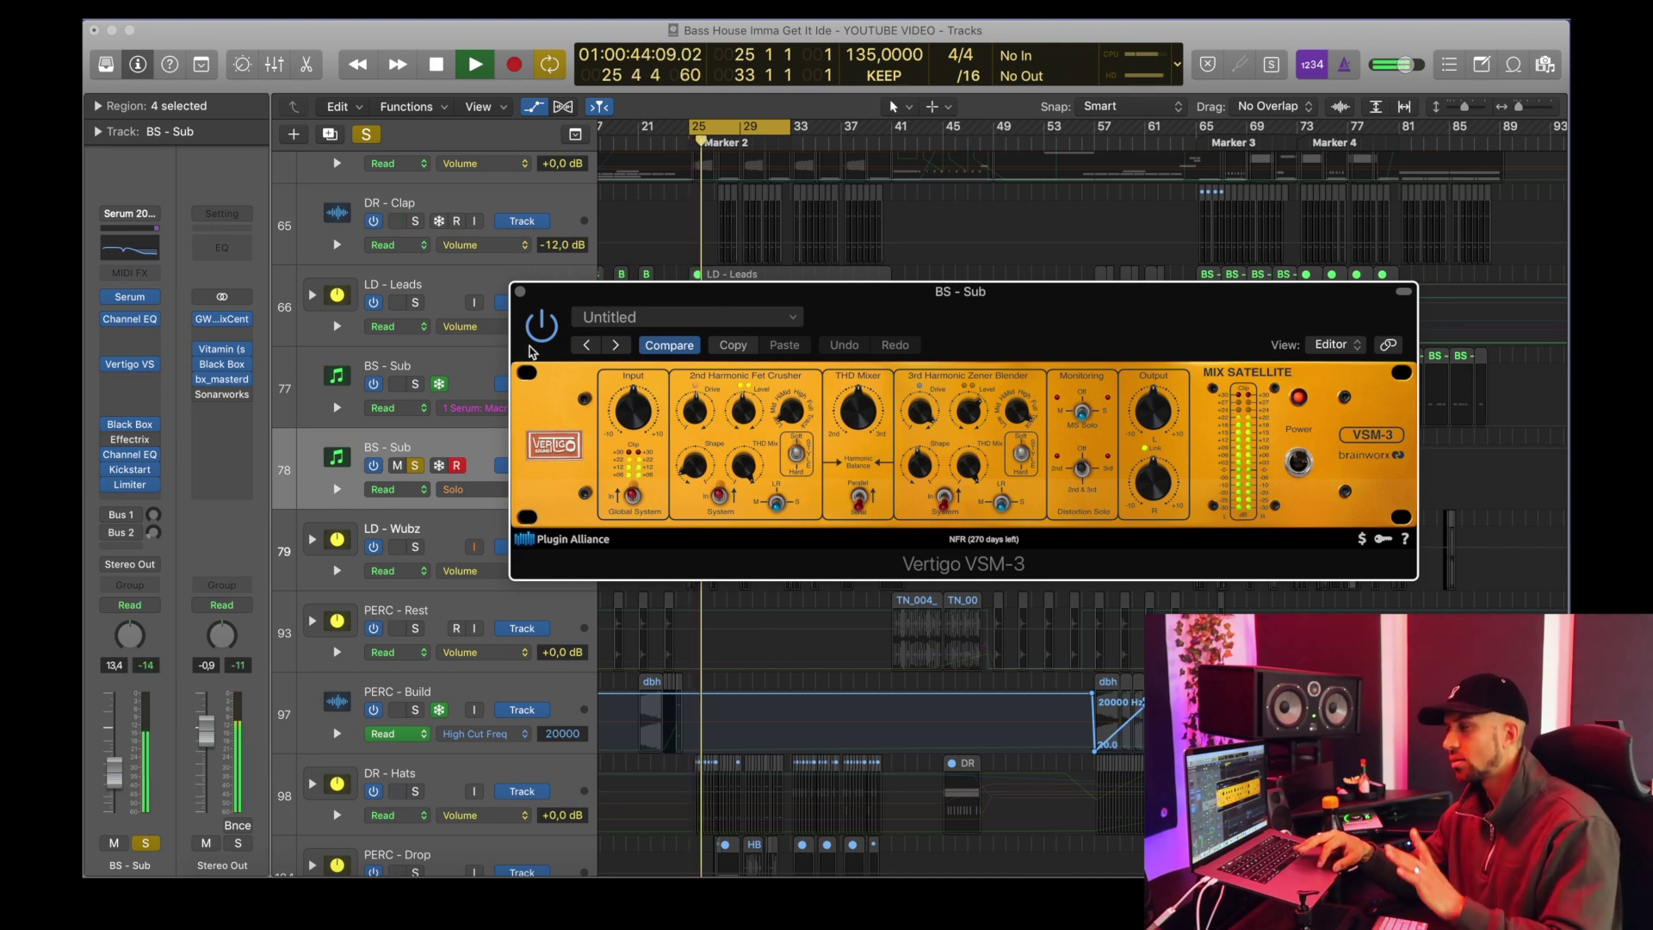
pyautogui.click(543, 331)
pyautogui.click(542, 327)
pyautogui.press('space')
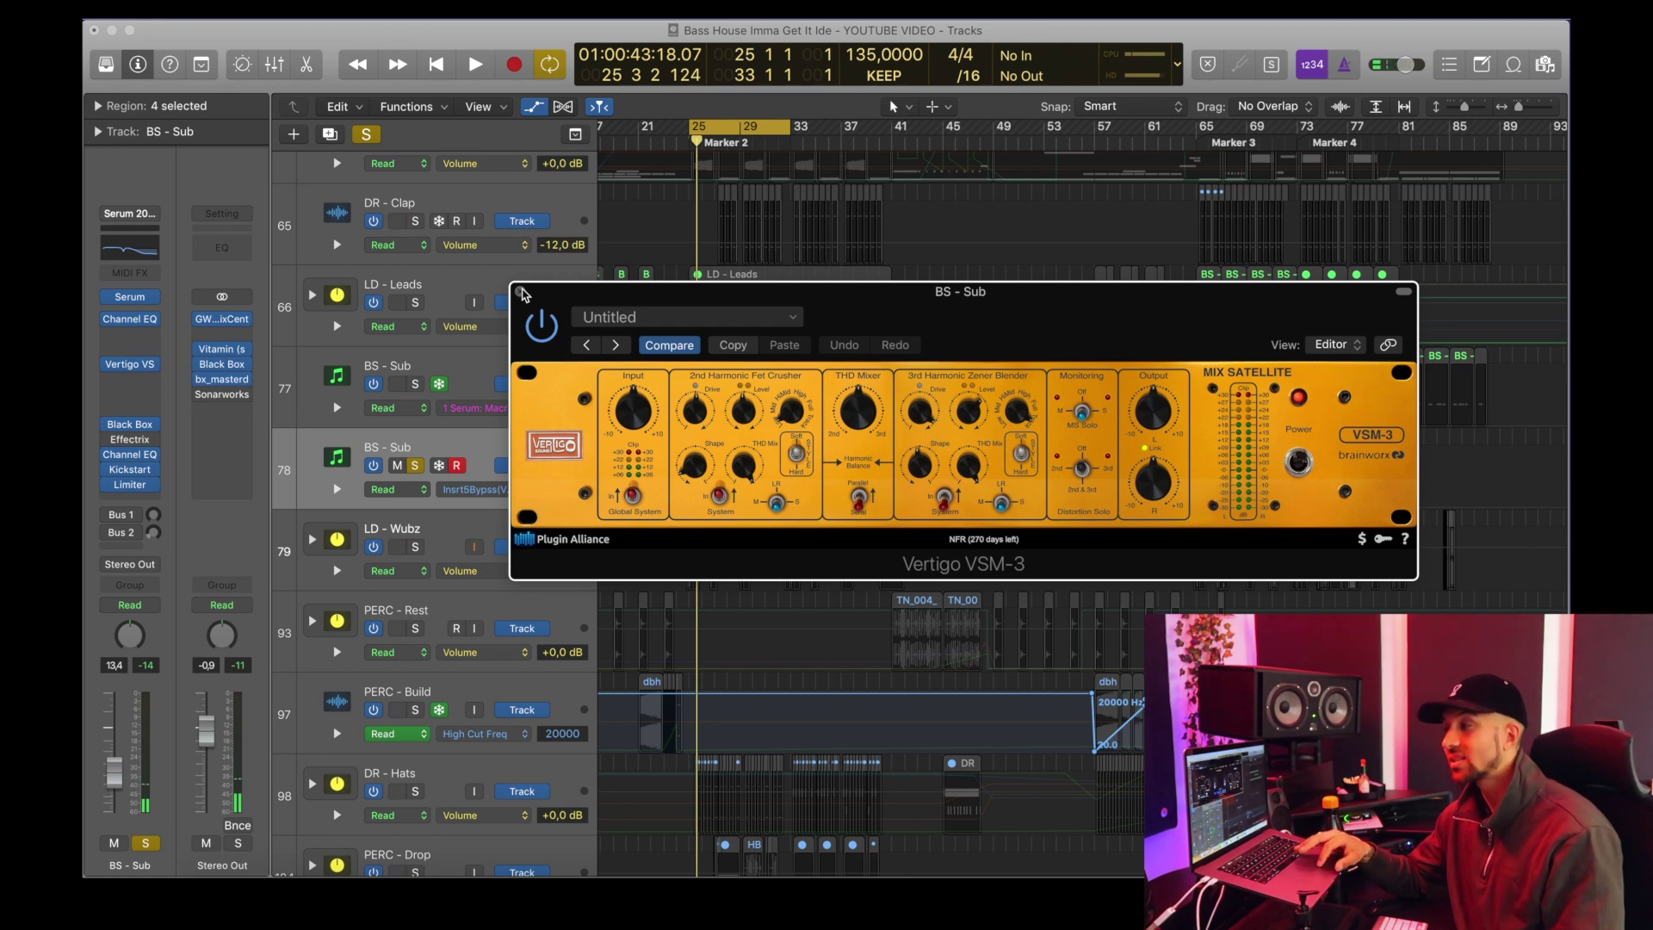
pyautogui.click(521, 292)
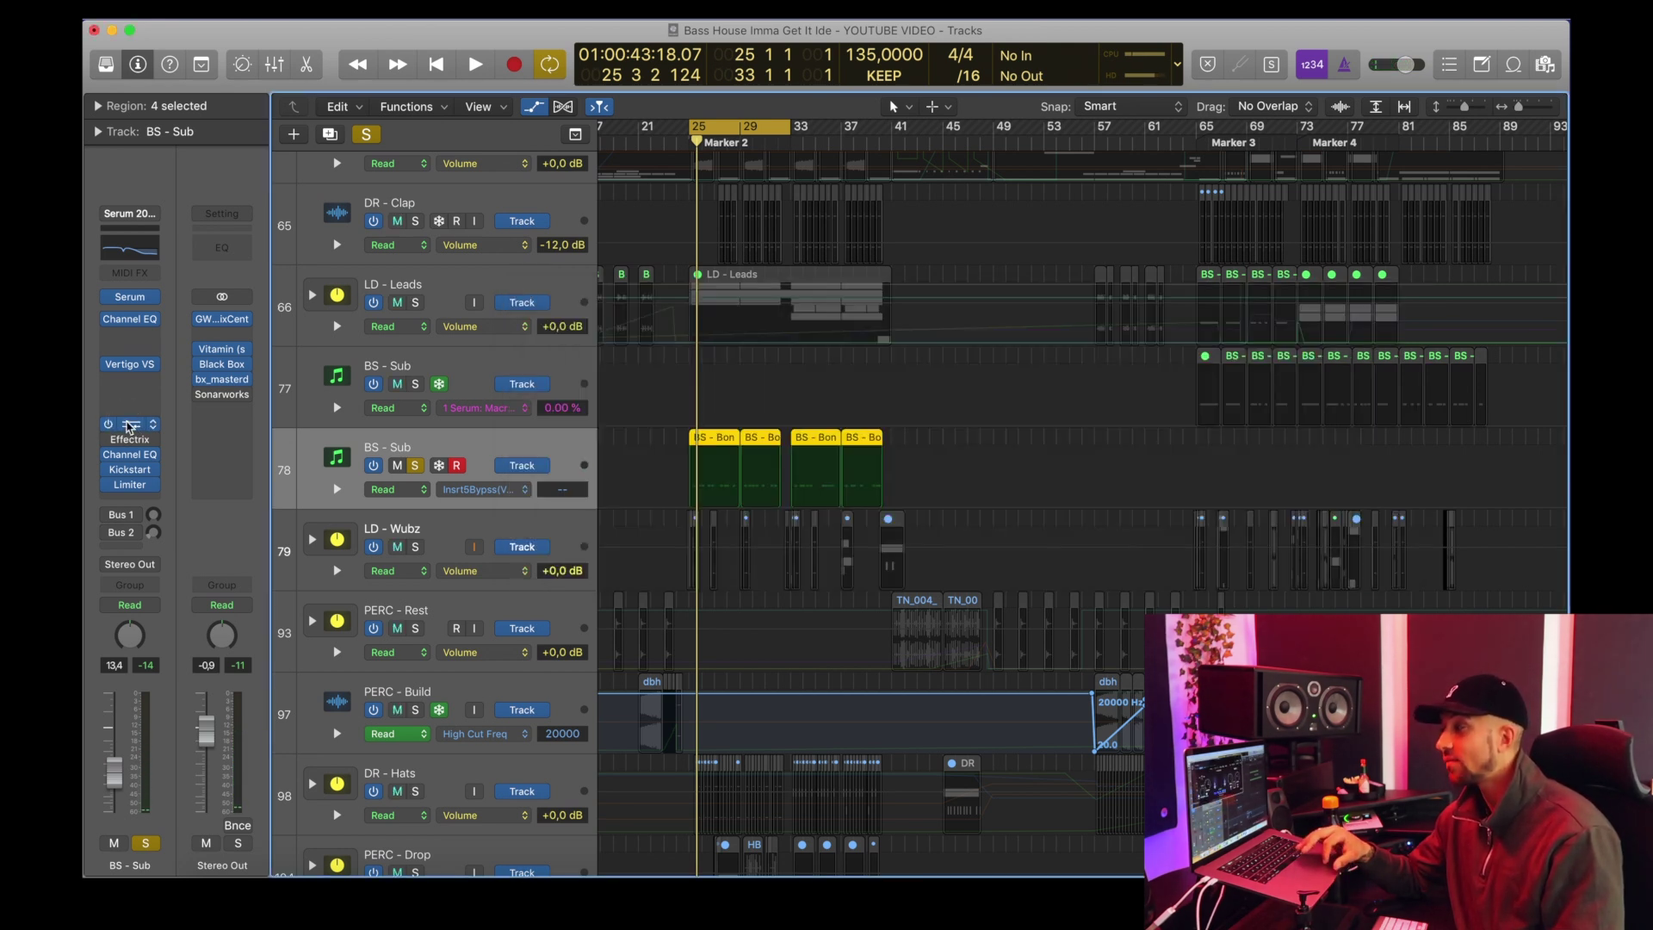
# Step: Examine the Black Box HG-2 saturation settings and the second Channel EQ on BS - Sub
pyautogui.click(129, 425)
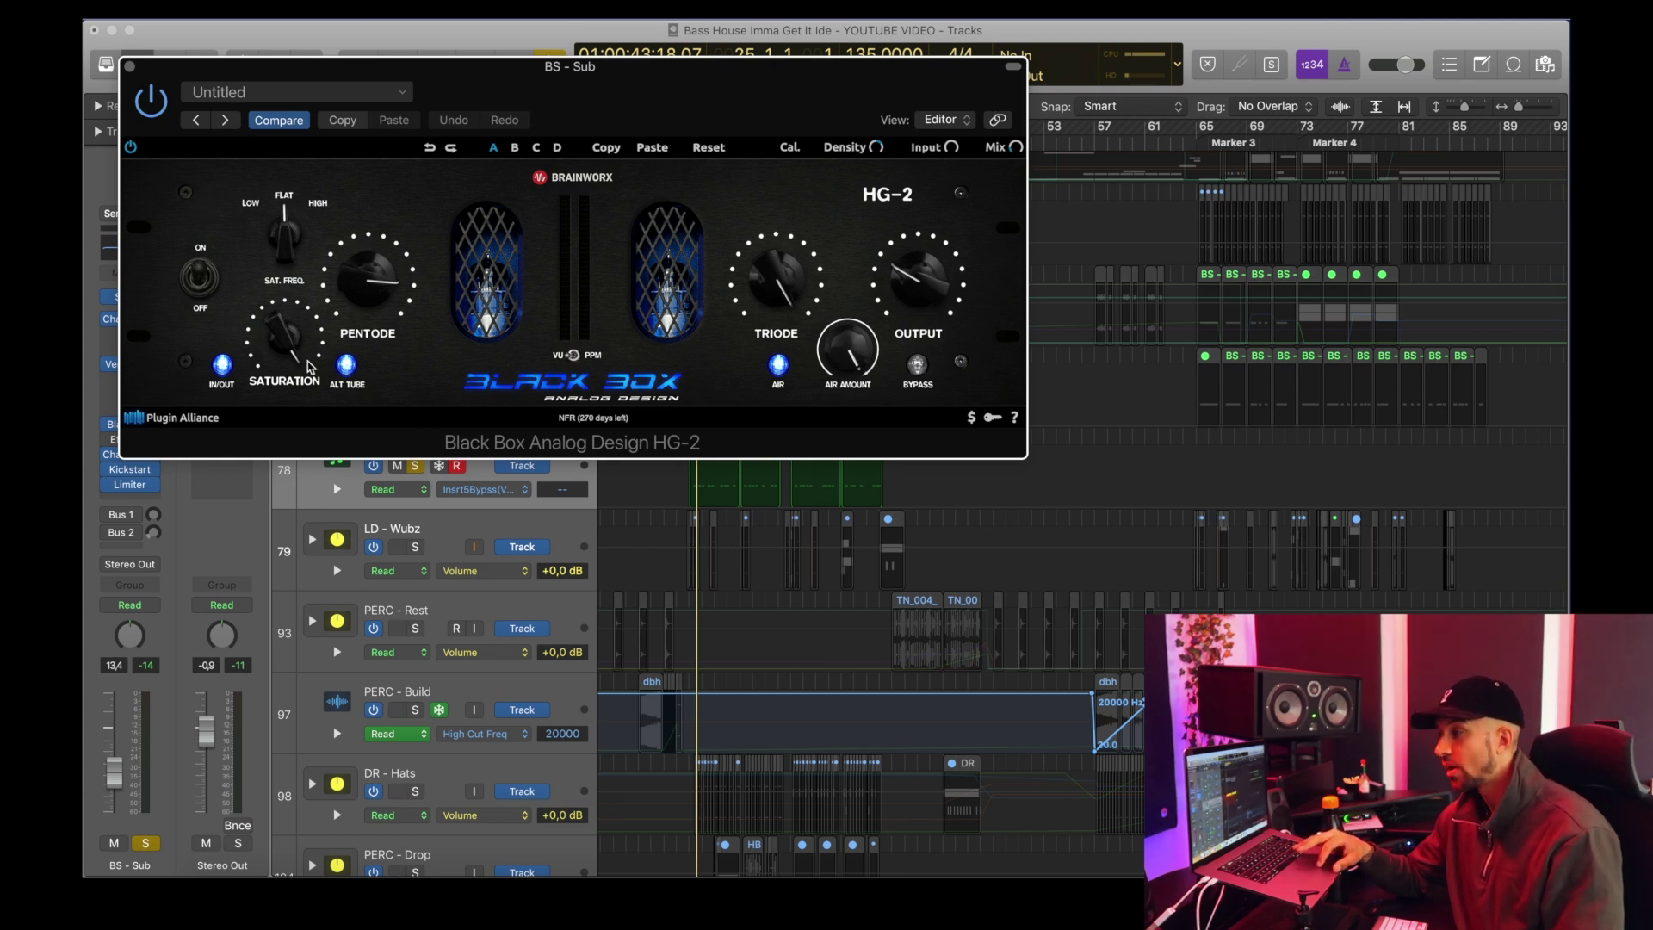
pyautogui.click(130, 67)
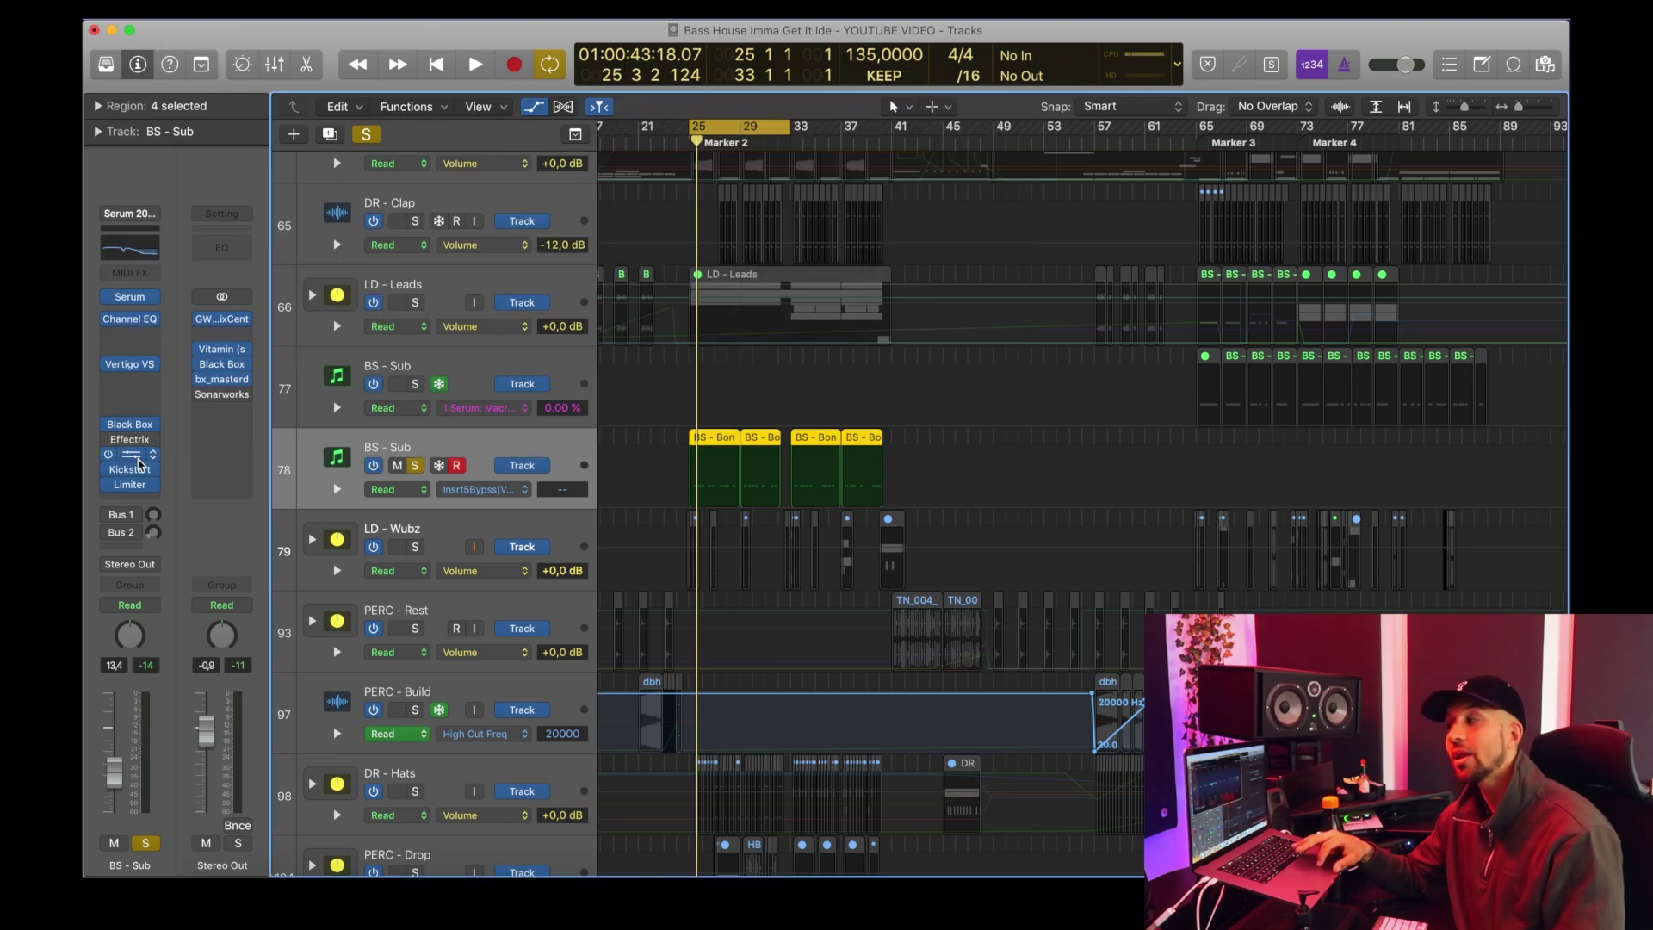
pyautogui.click(130, 319)
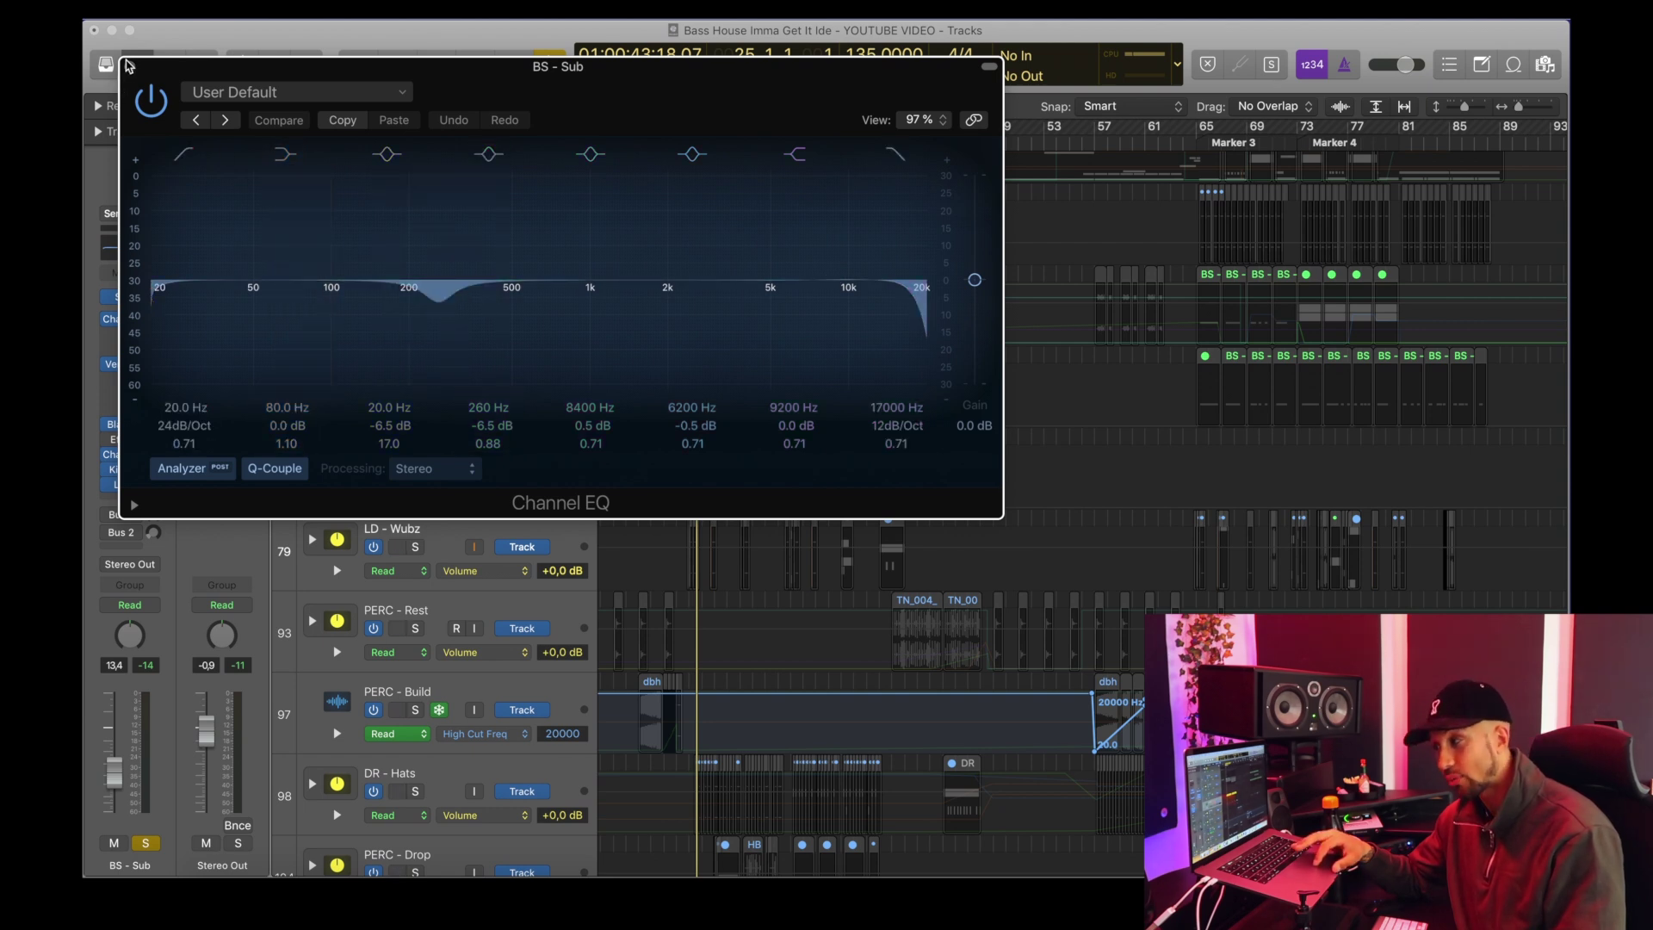
pyautogui.click(127, 65)
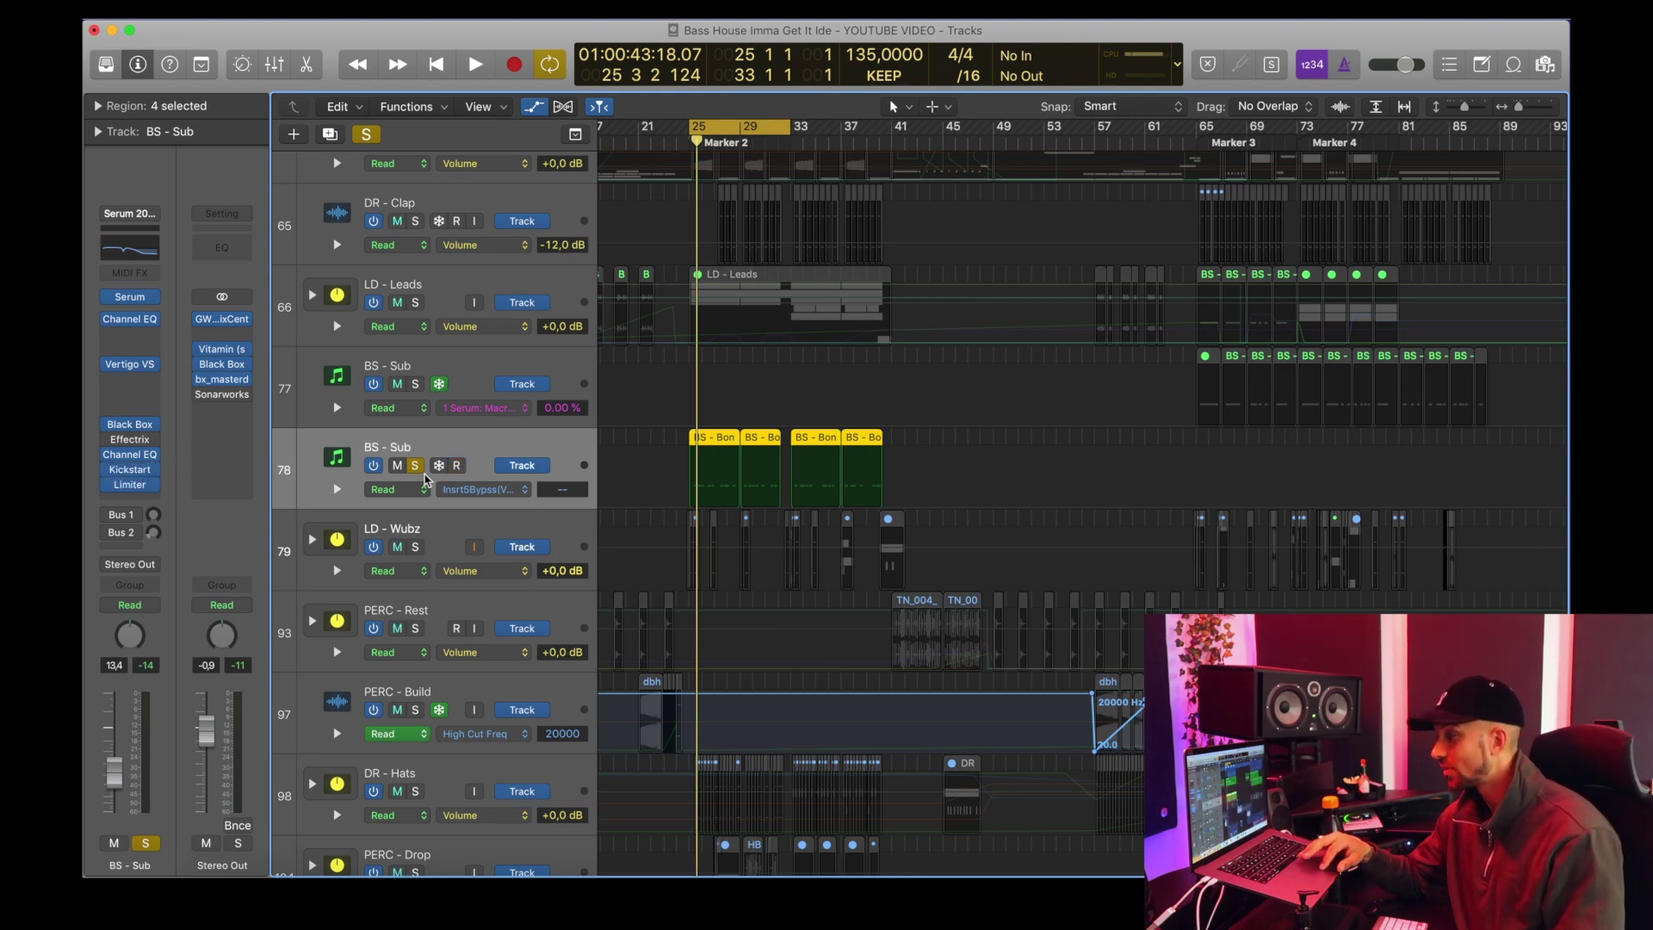
# Step: Unsolo and refreeze the first-drop BS - Sub track, and hide the automation on the tracks
pyautogui.press('s')
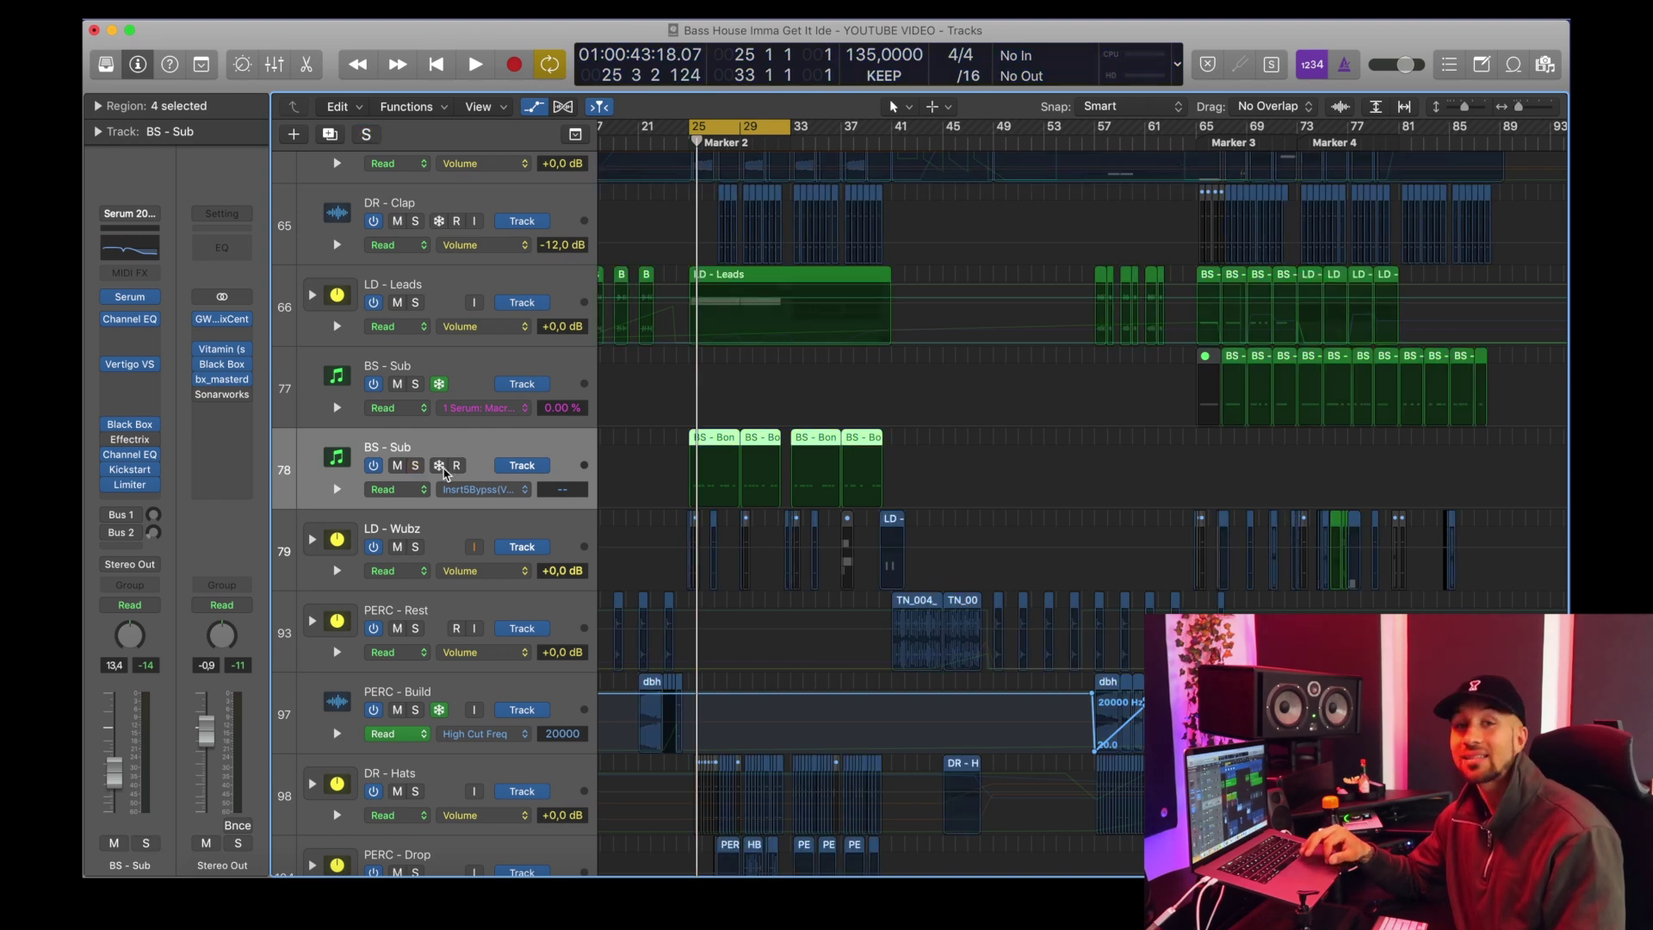
pyautogui.press('a')
pyautogui.click(1130, 441)
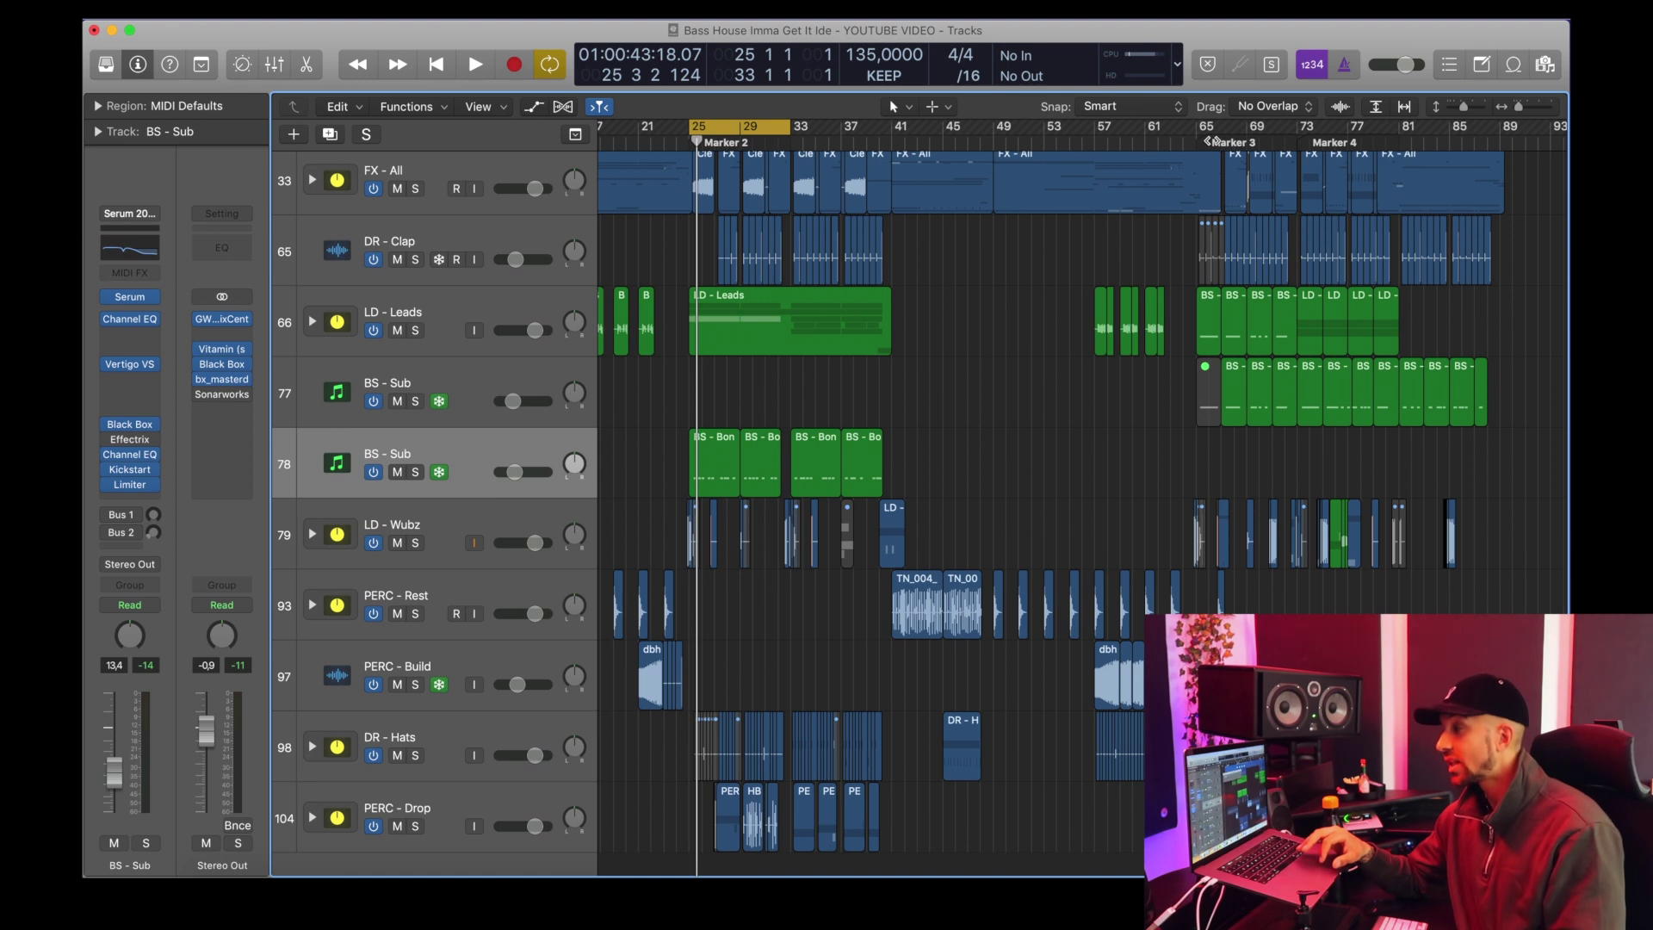
pyautogui.press('space')
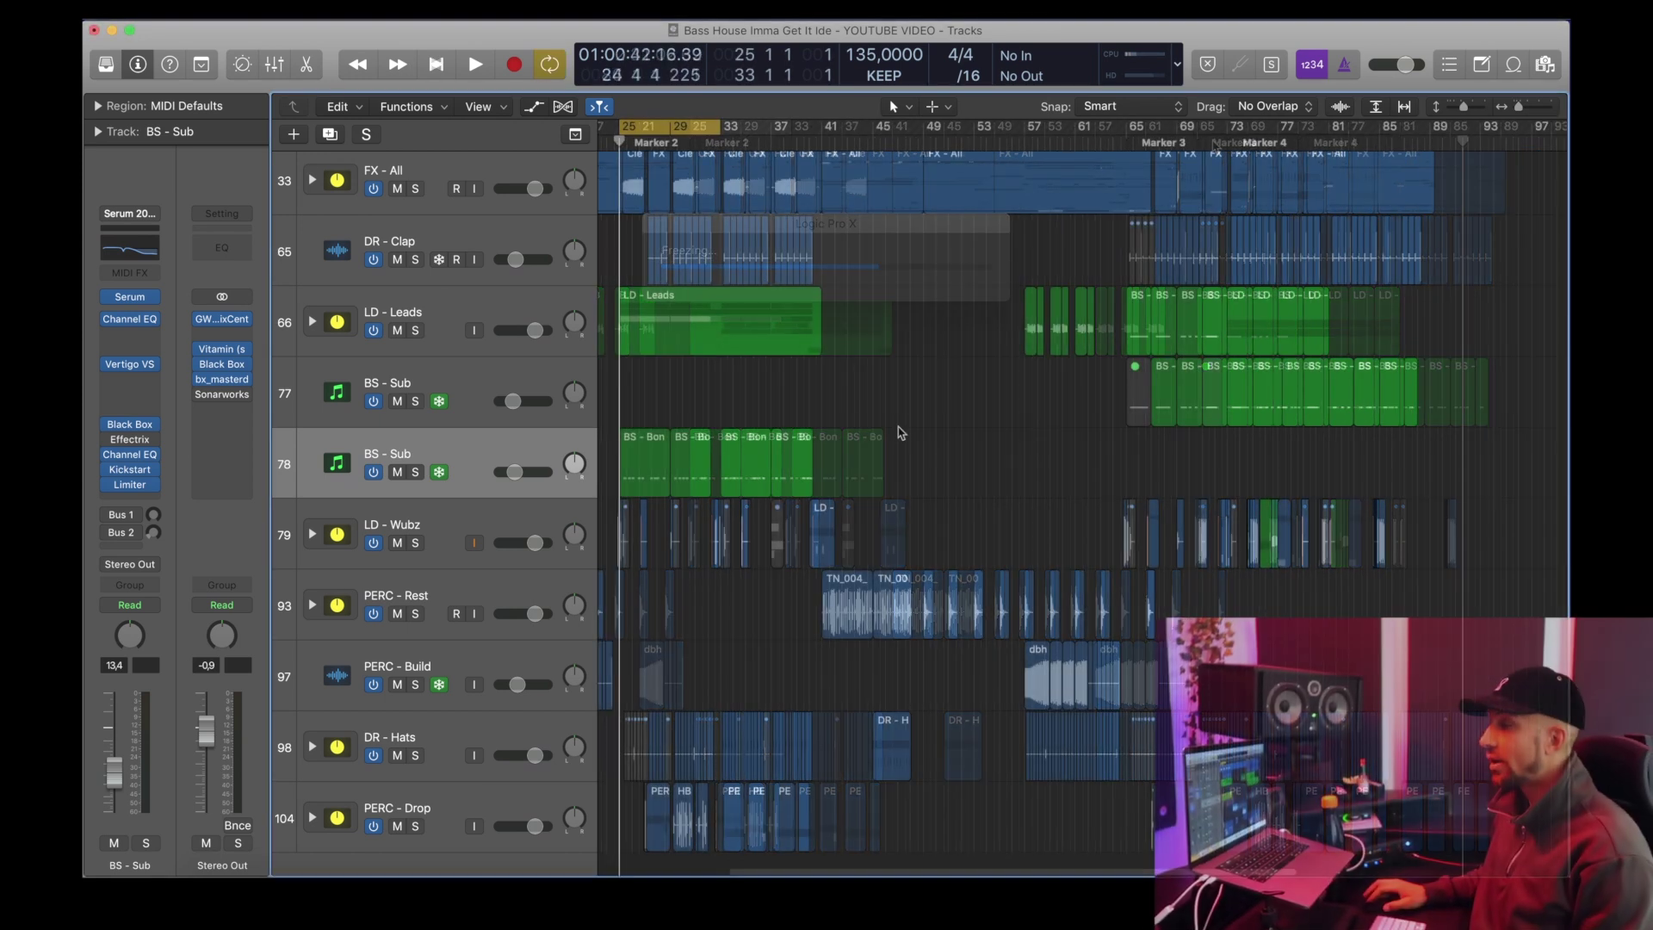
# Step: Solo LD - Wubz, audition it from bar 25 and around Marker 4 with the cycle range off, and clear its solo
pyautogui.hscroll(-10, 837, 473)
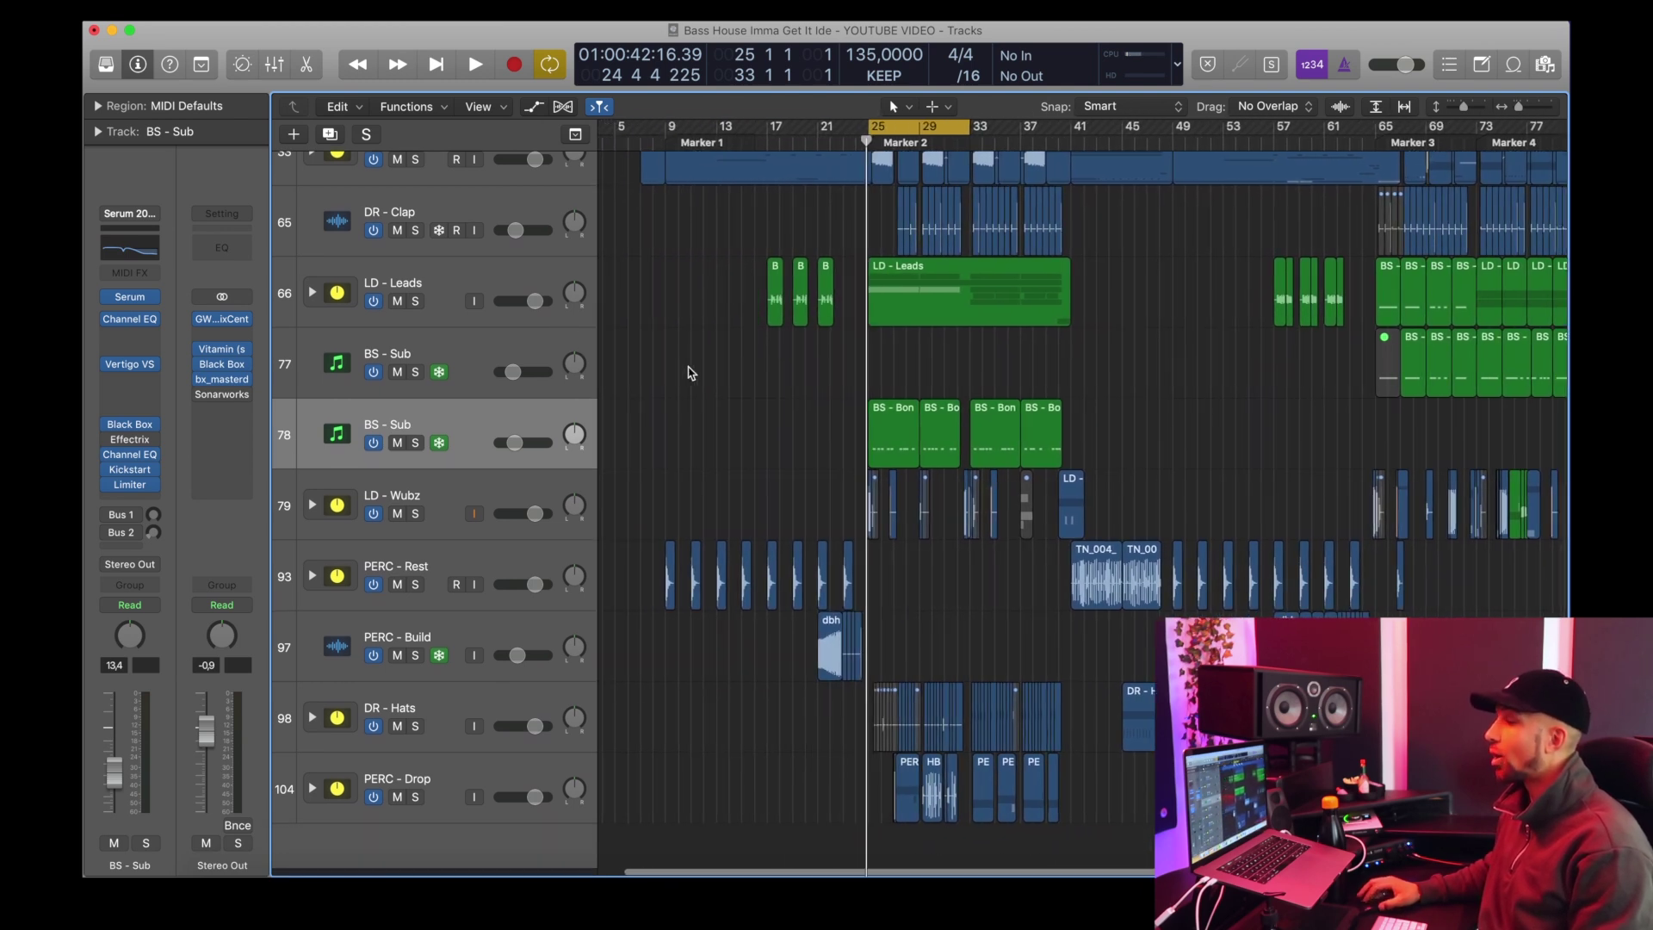
pyautogui.click(392, 501)
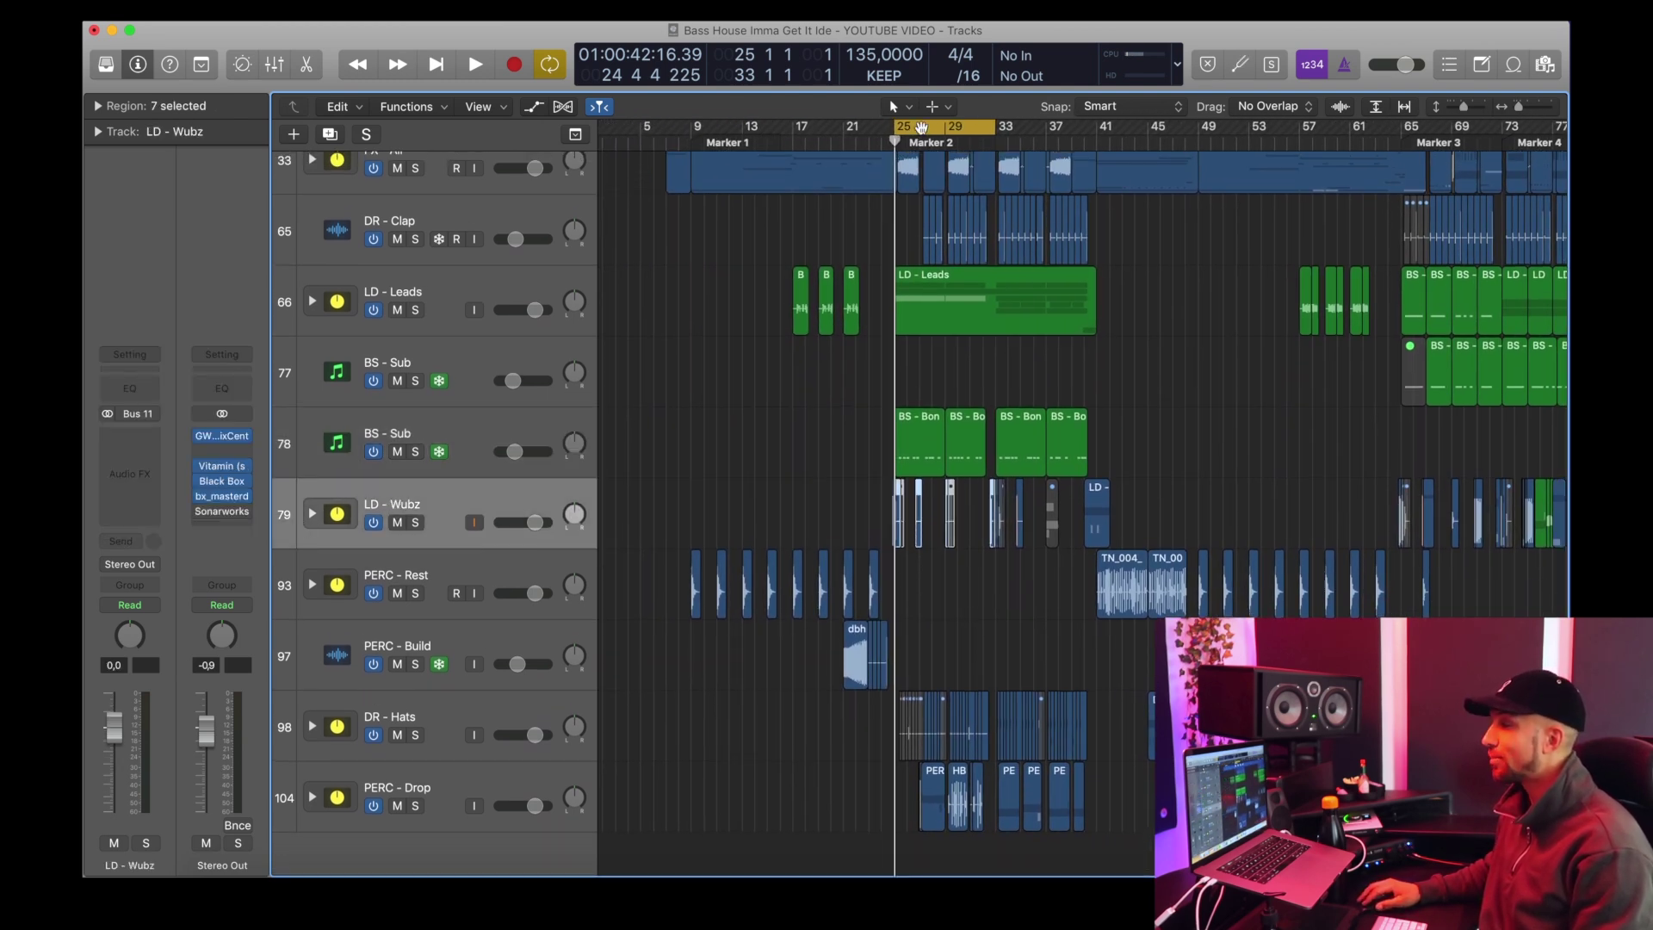
pyautogui.click(921, 127)
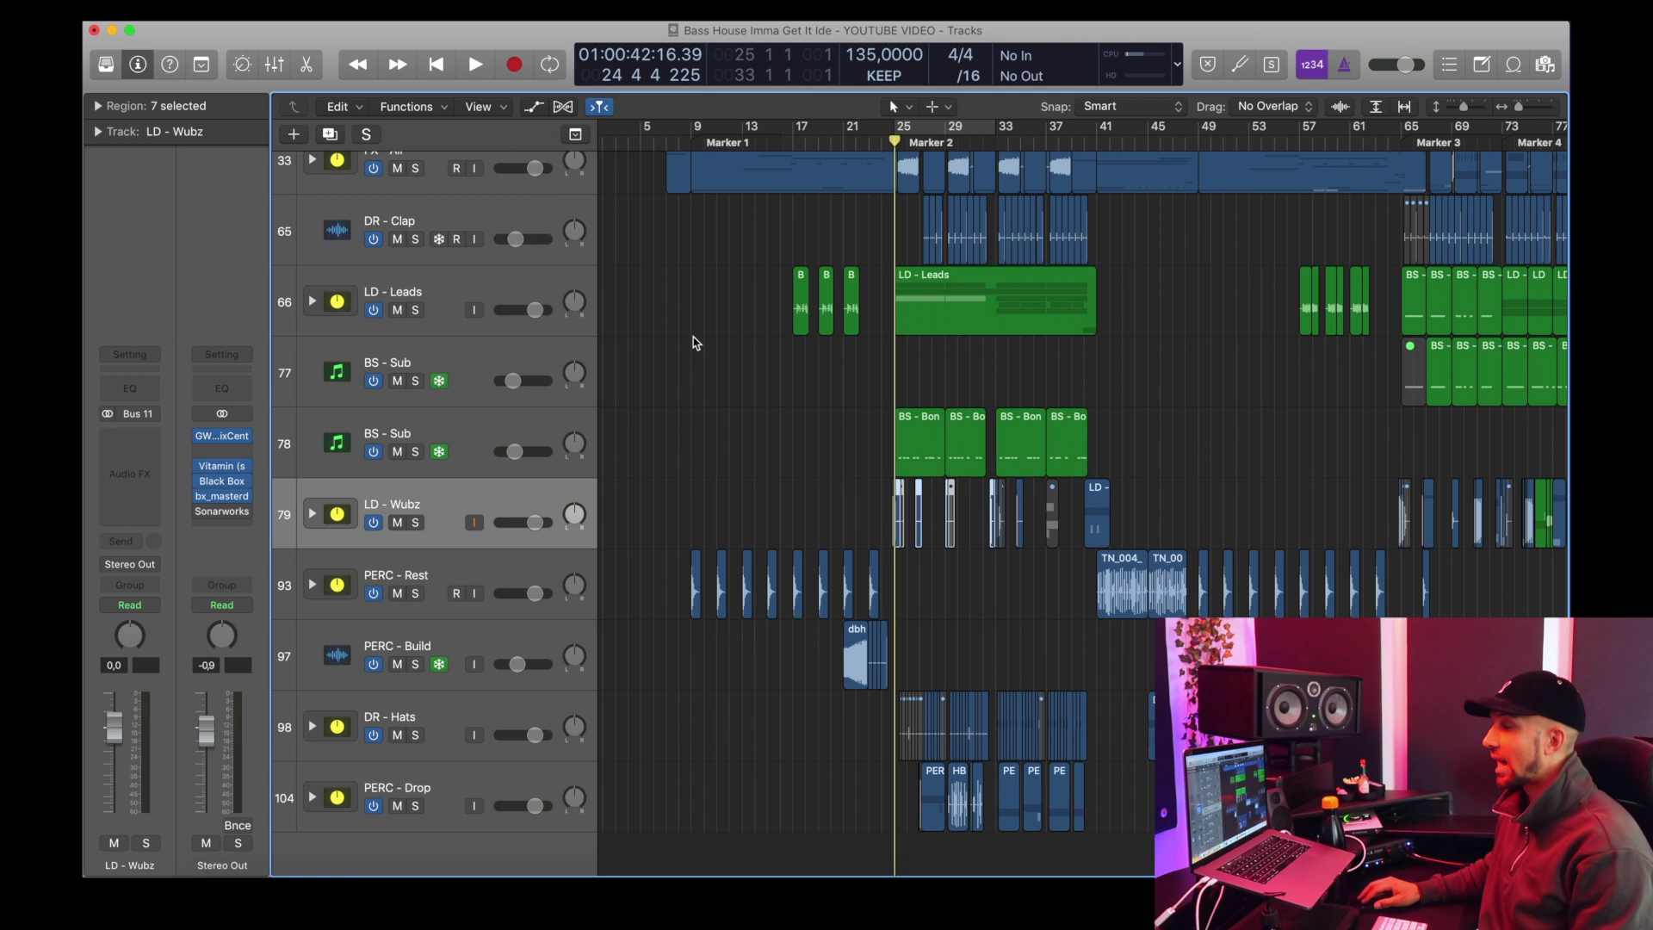
pyautogui.press('s')
pyautogui.click(959, 128)
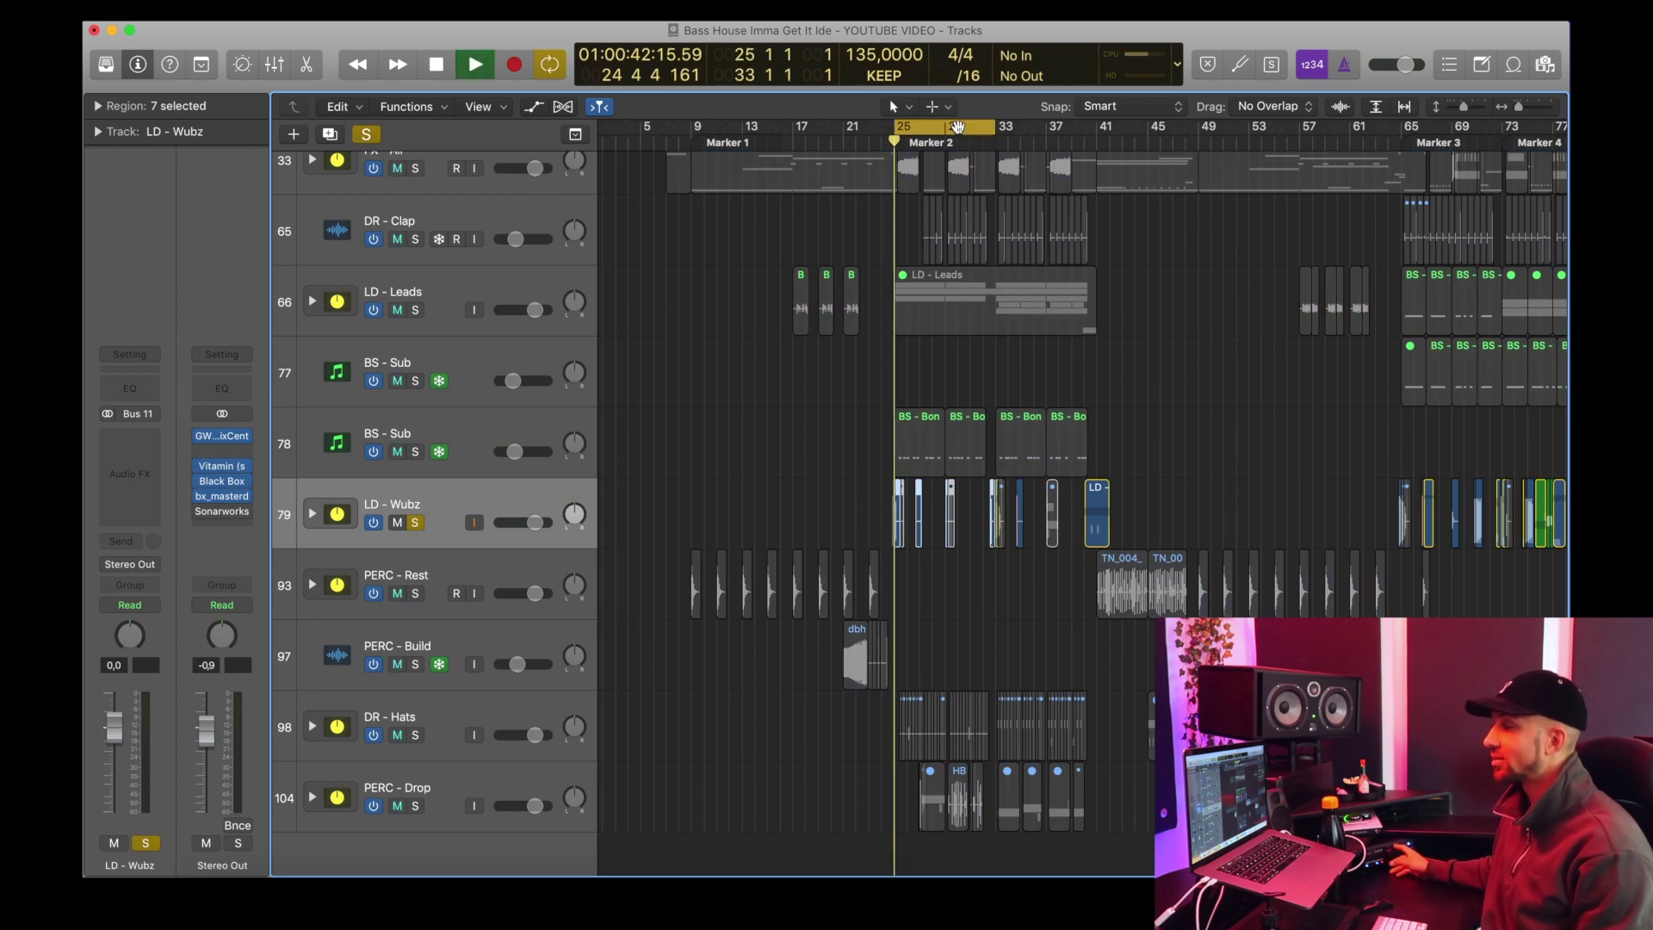
pyautogui.click(958, 127)
pyautogui.hscroll(3, 1397, 159)
pyautogui.click(1395, 130)
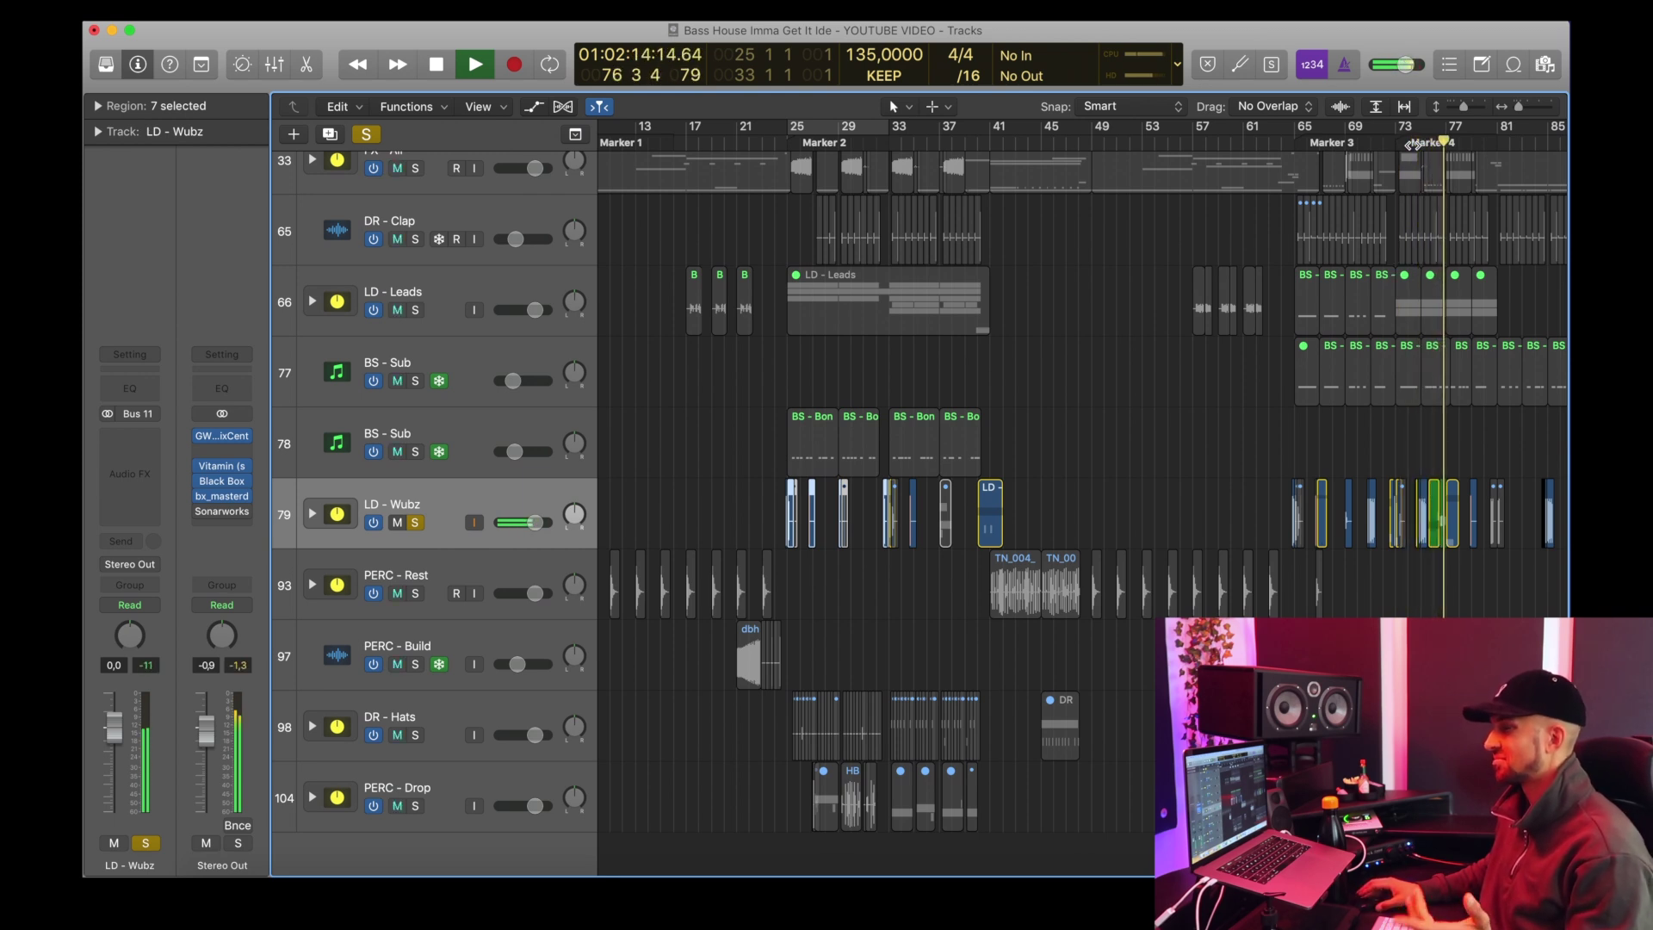
pyautogui.press('space')
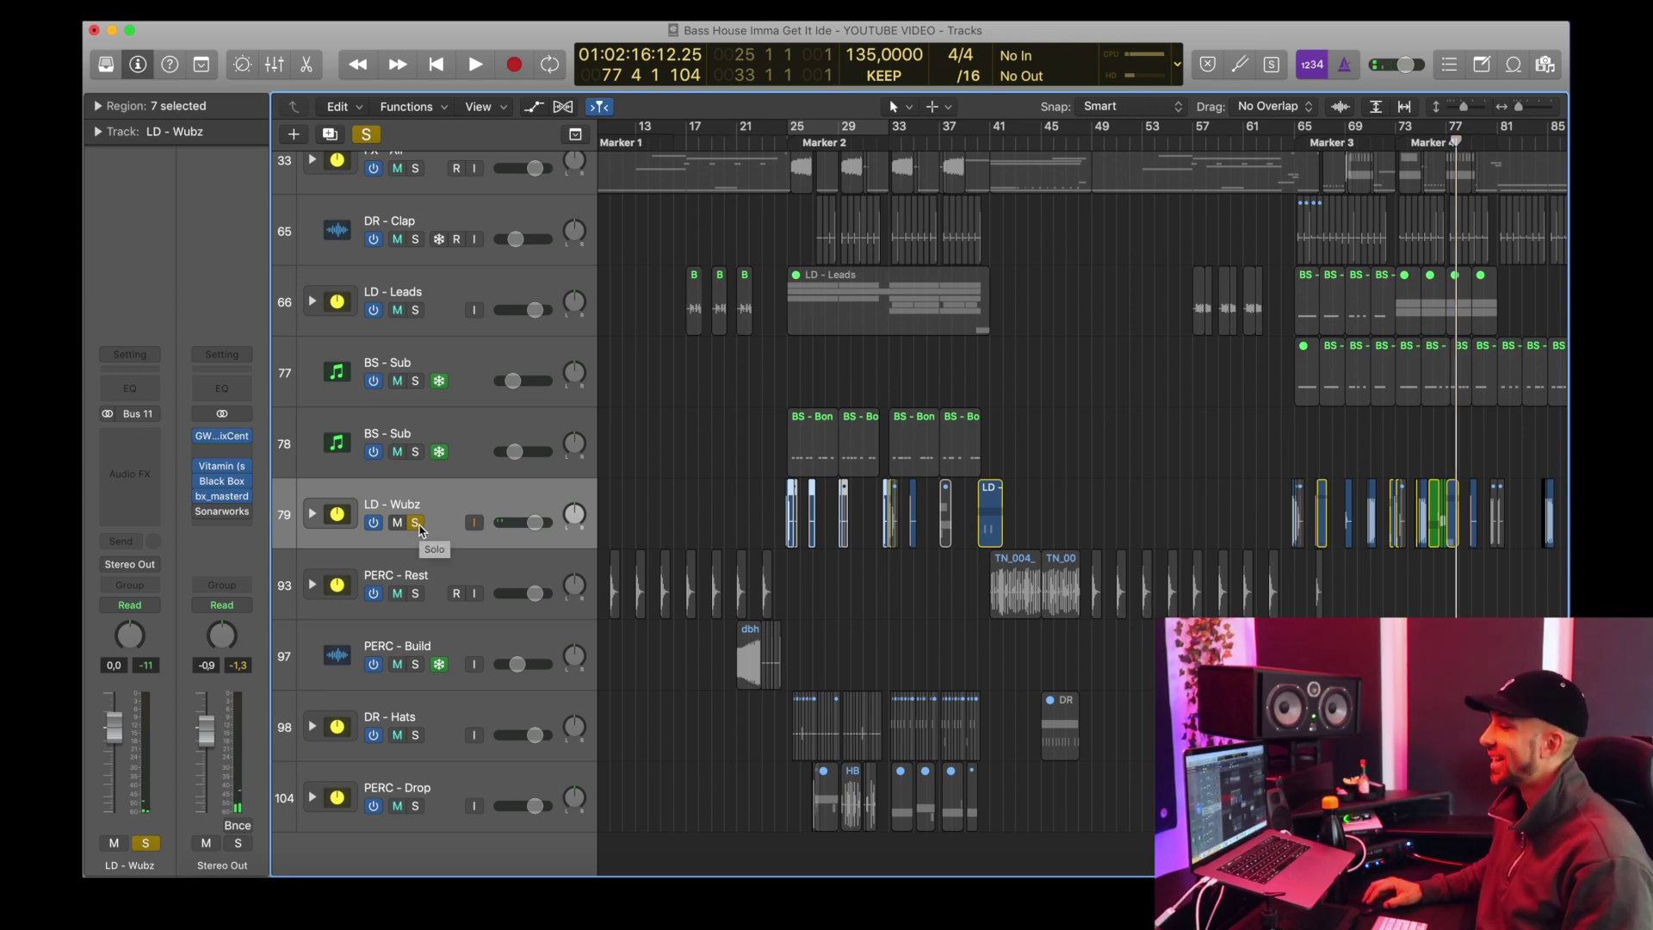
pyautogui.click(416, 523)
# Step: Expand the LD - Wubz stack, look through its wub, glitch and vocal tracks, and collapse it again
pyautogui.click(312, 514)
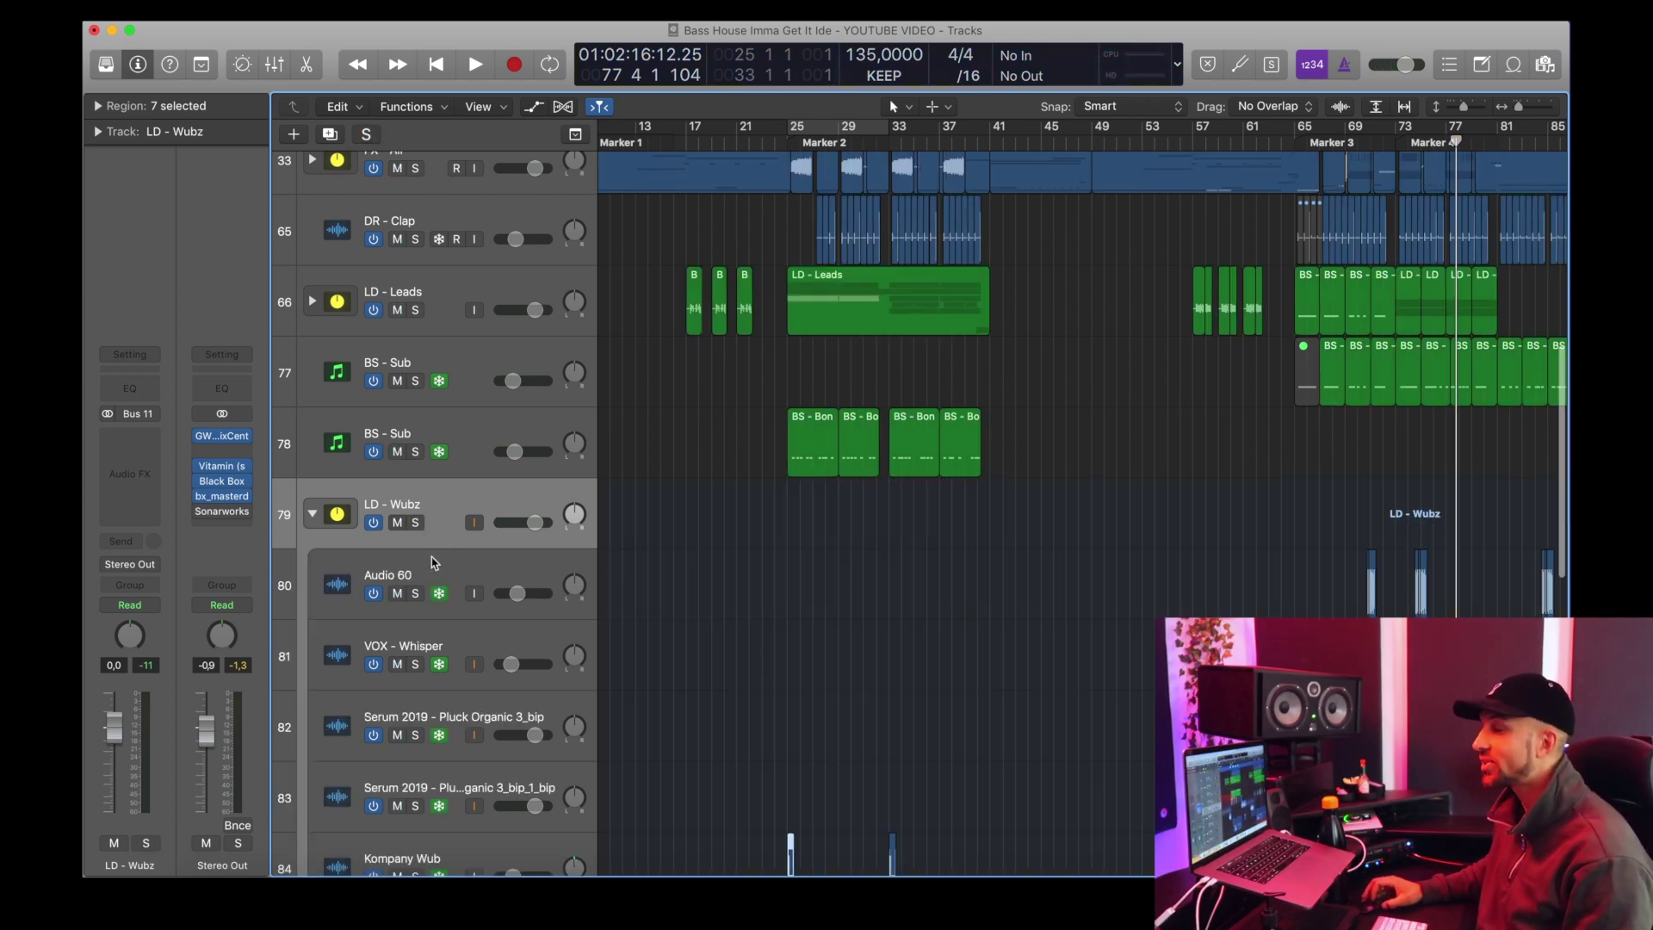
pyautogui.scroll(-3, 479, 598)
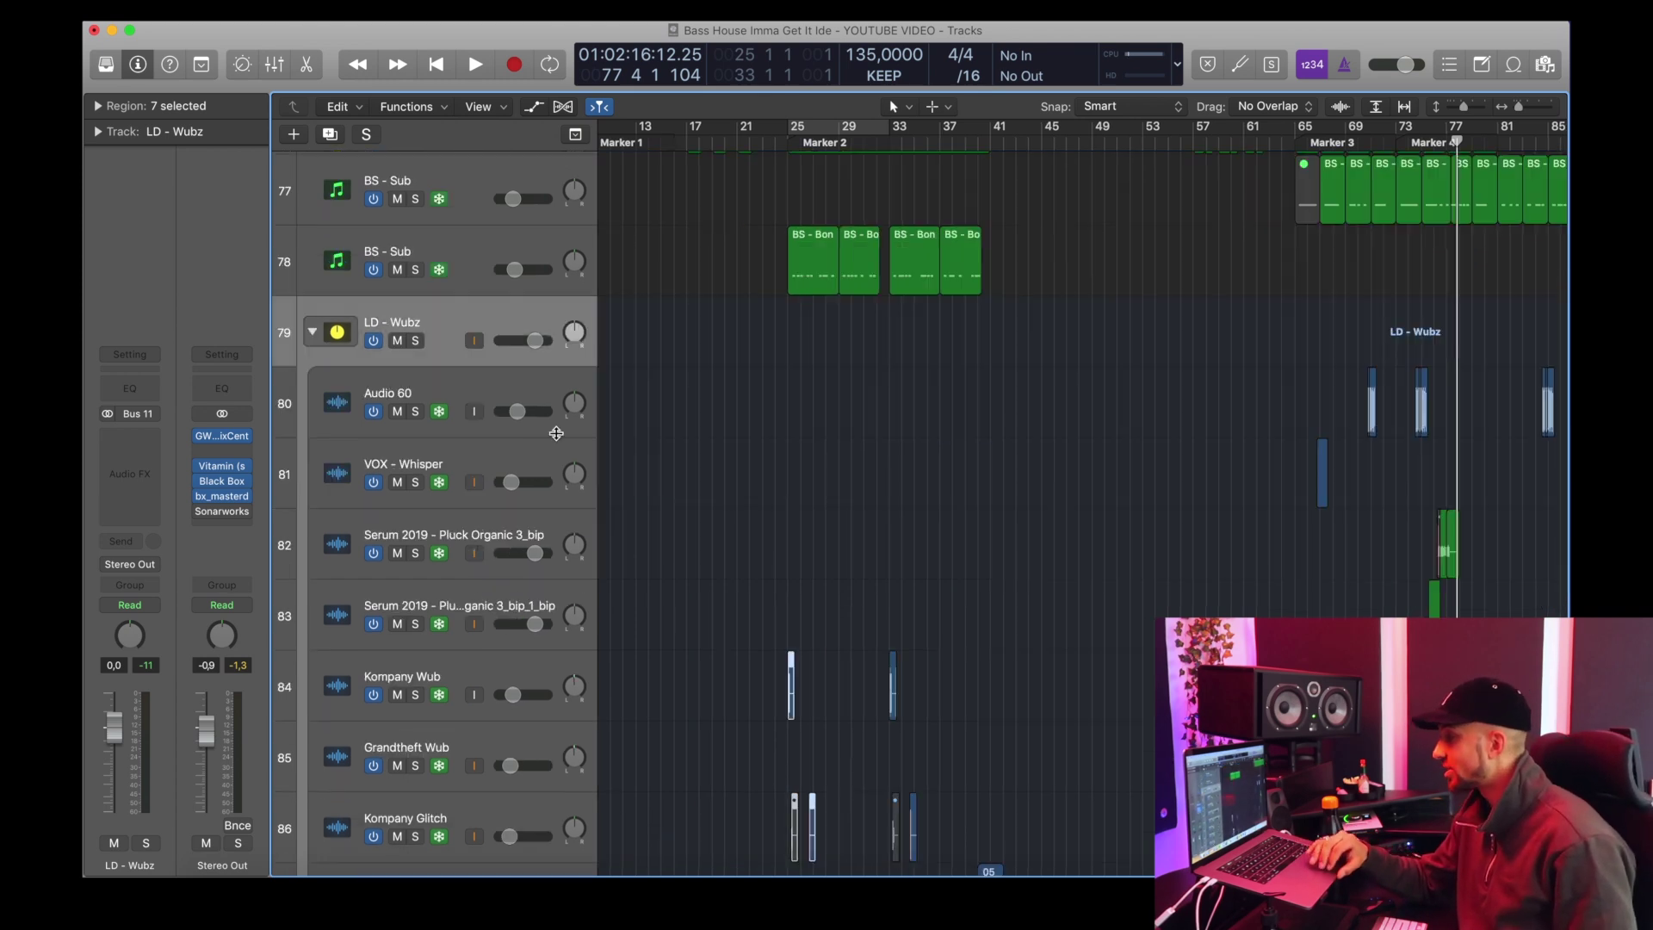
pyautogui.scroll(-3, 556, 434)
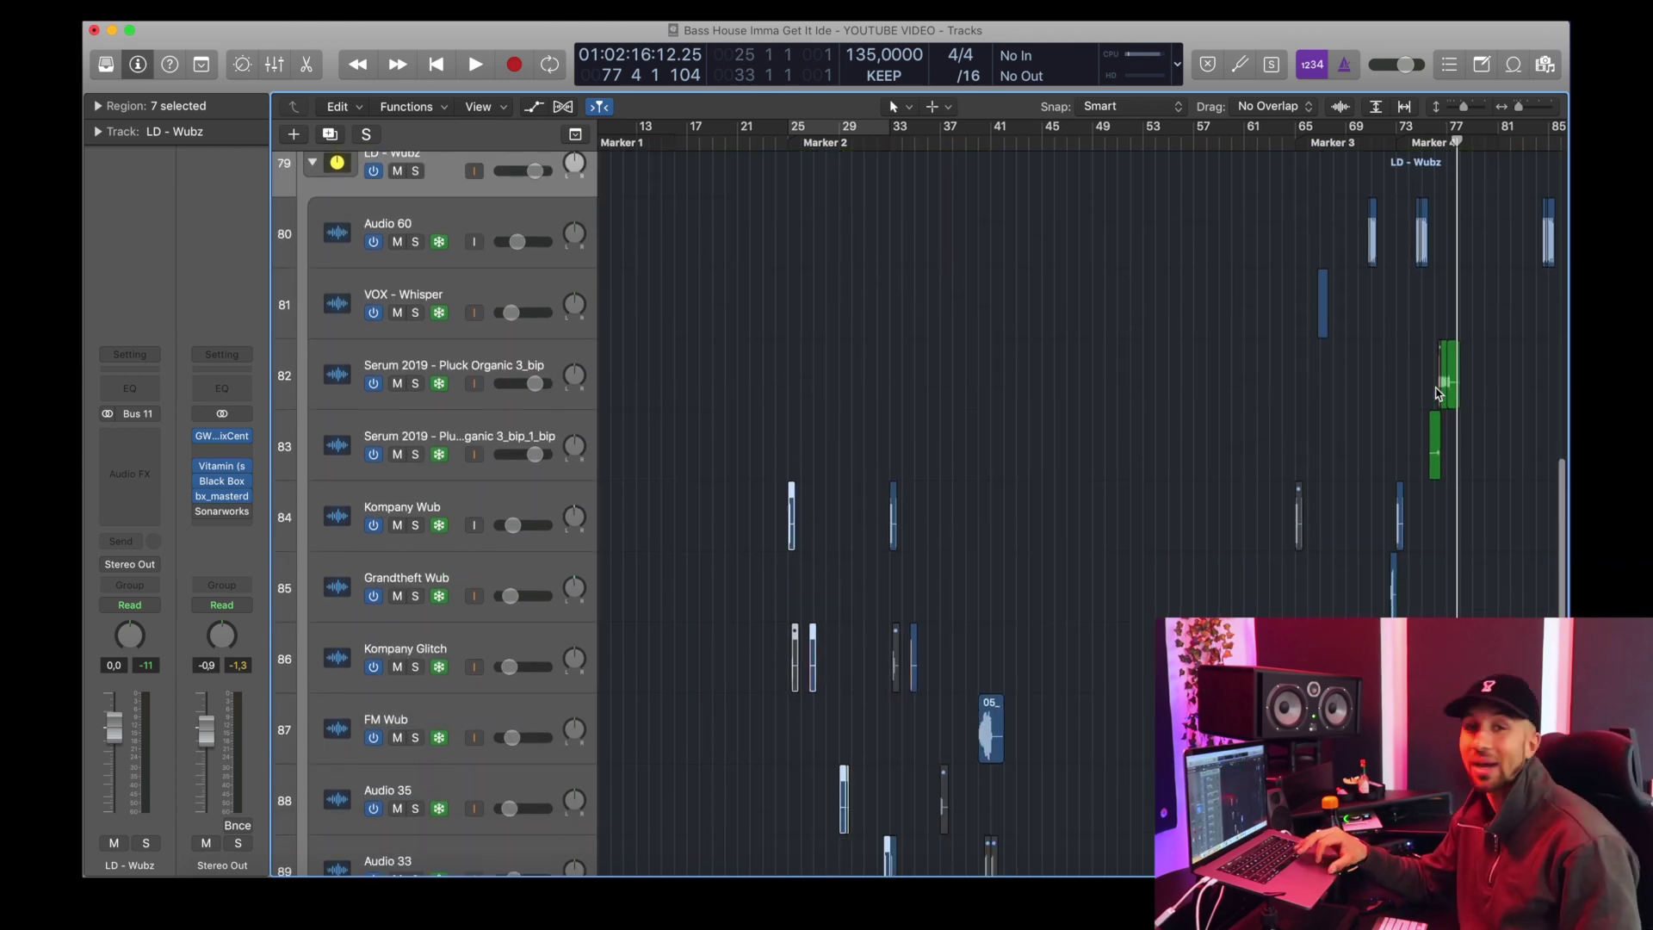
pyautogui.scroll(-3, 1291, 380)
pyautogui.scroll(4, 1290, 380)
pyautogui.scroll(2, 1290, 380)
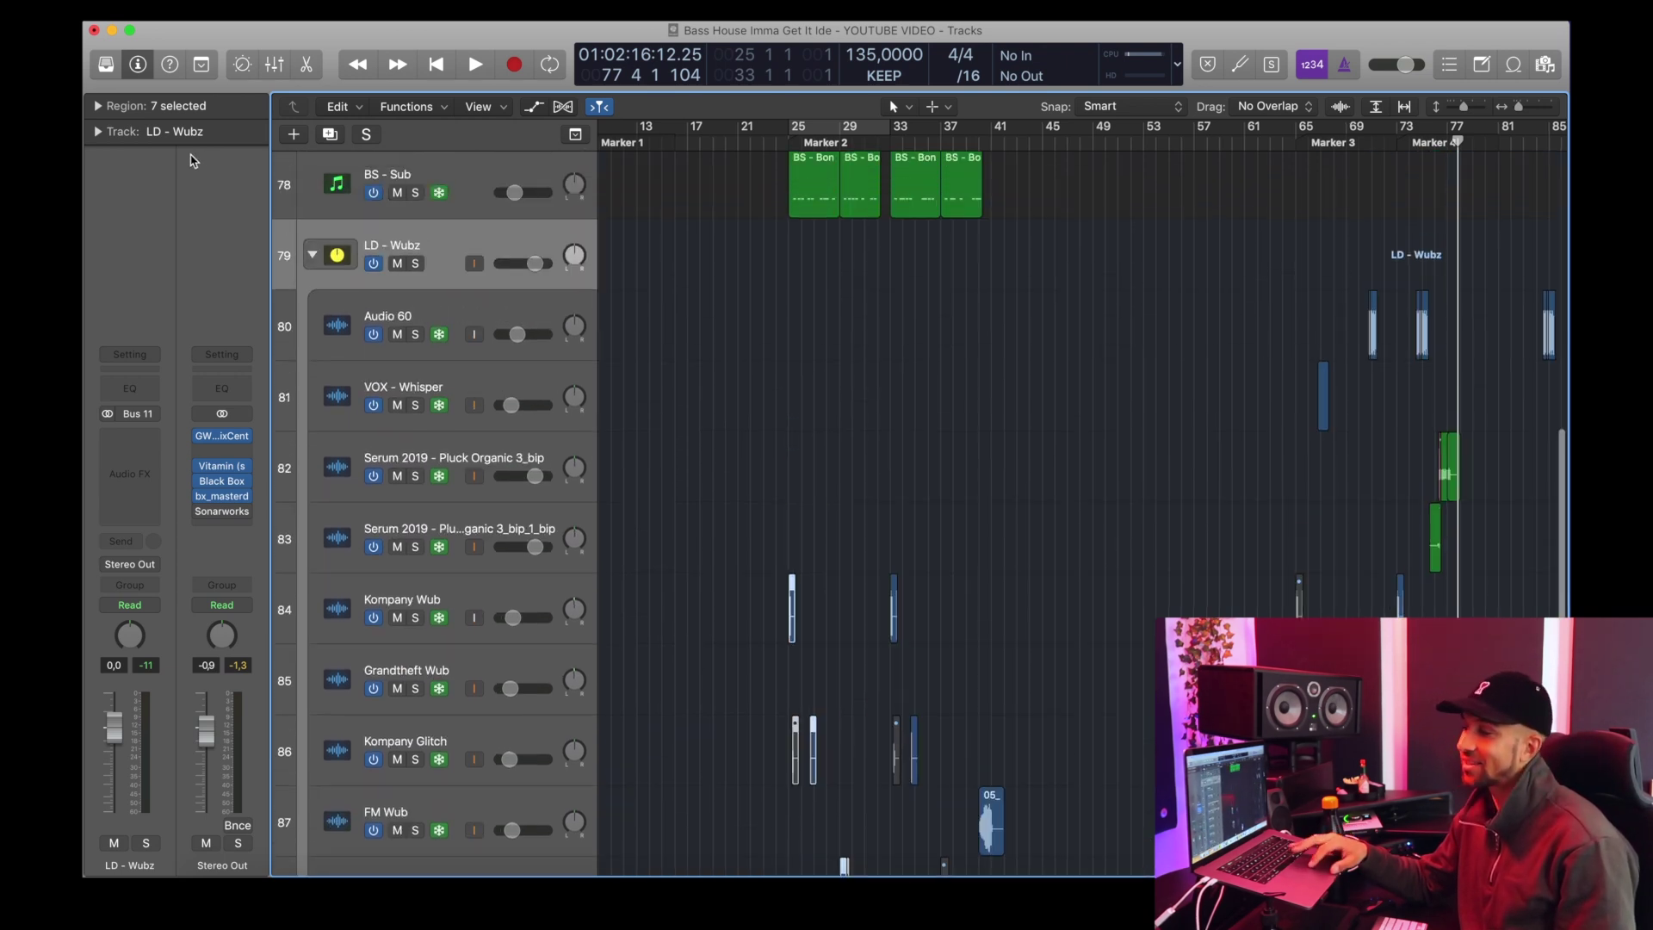
pyautogui.click(313, 257)
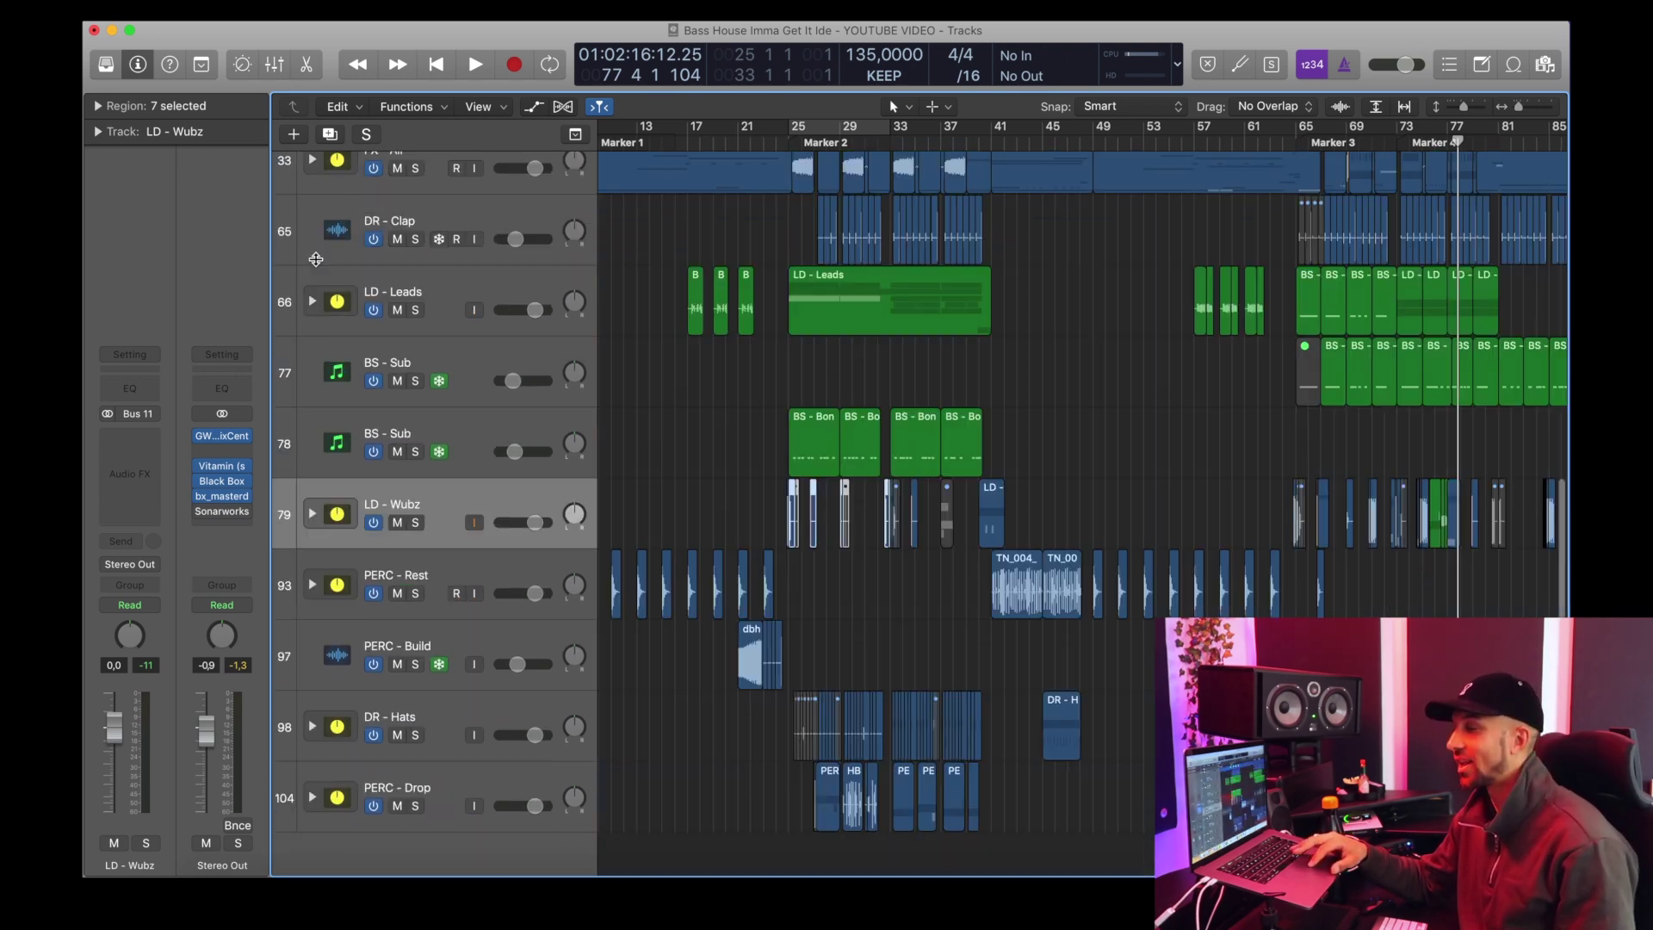
# Step: Solo PERC - Rest, audition it from bar 9 and from about bar 41, and clear its solo
pyautogui.click(459, 575)
pyautogui.hscroll(-3, 774, 198)
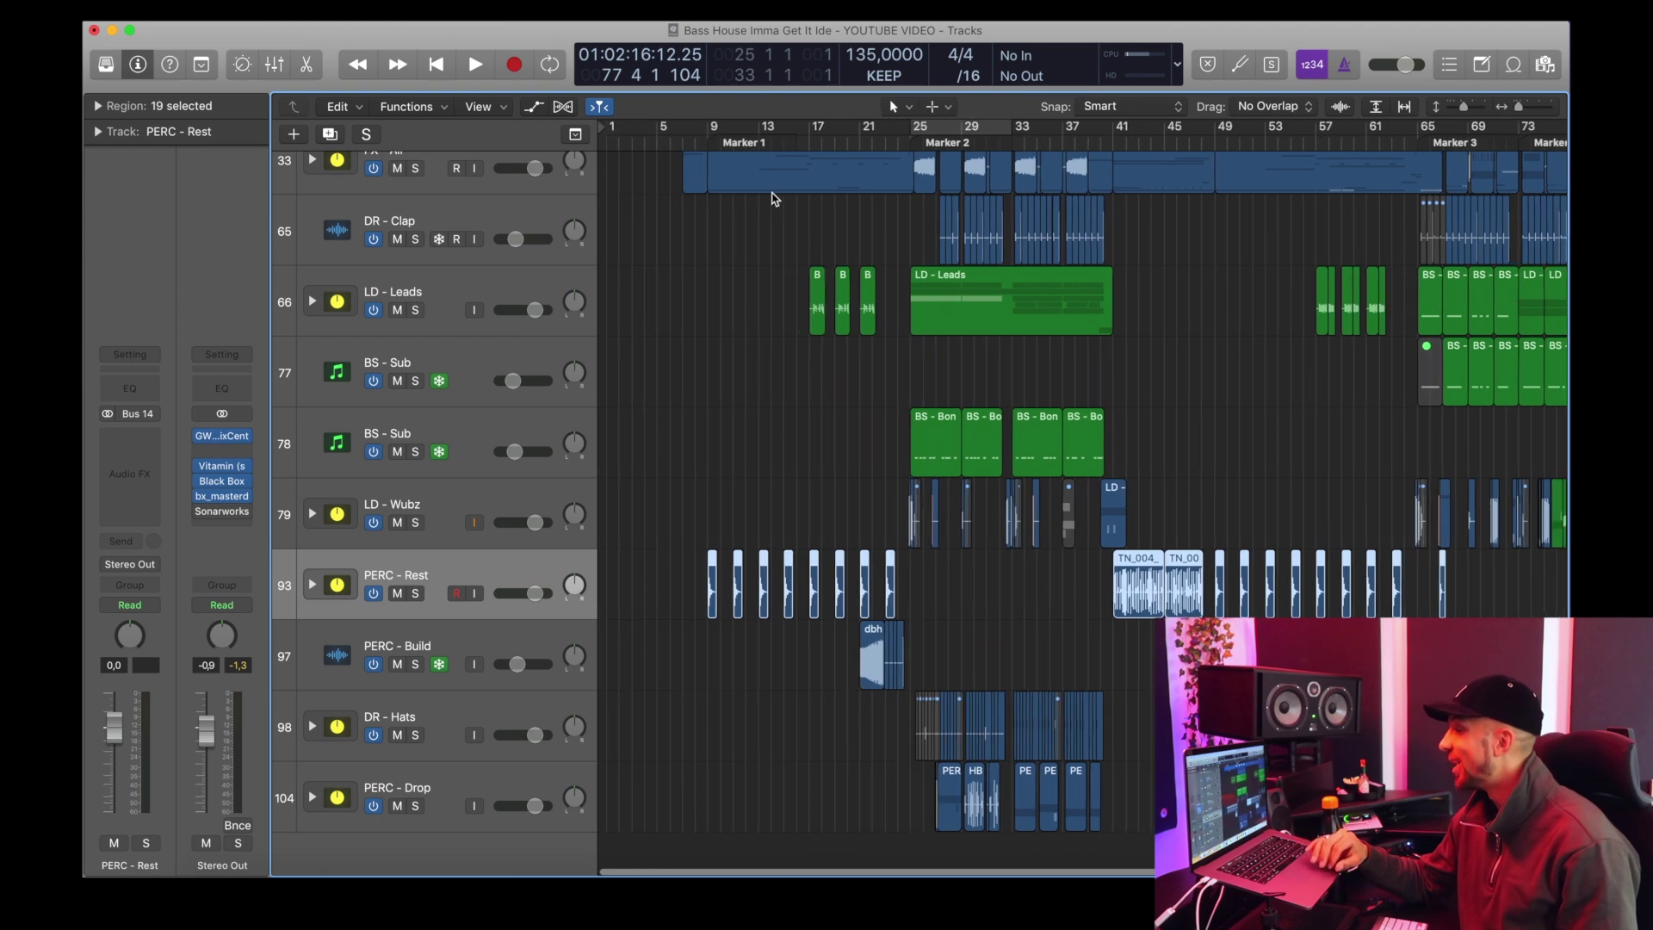
pyautogui.click(713, 144)
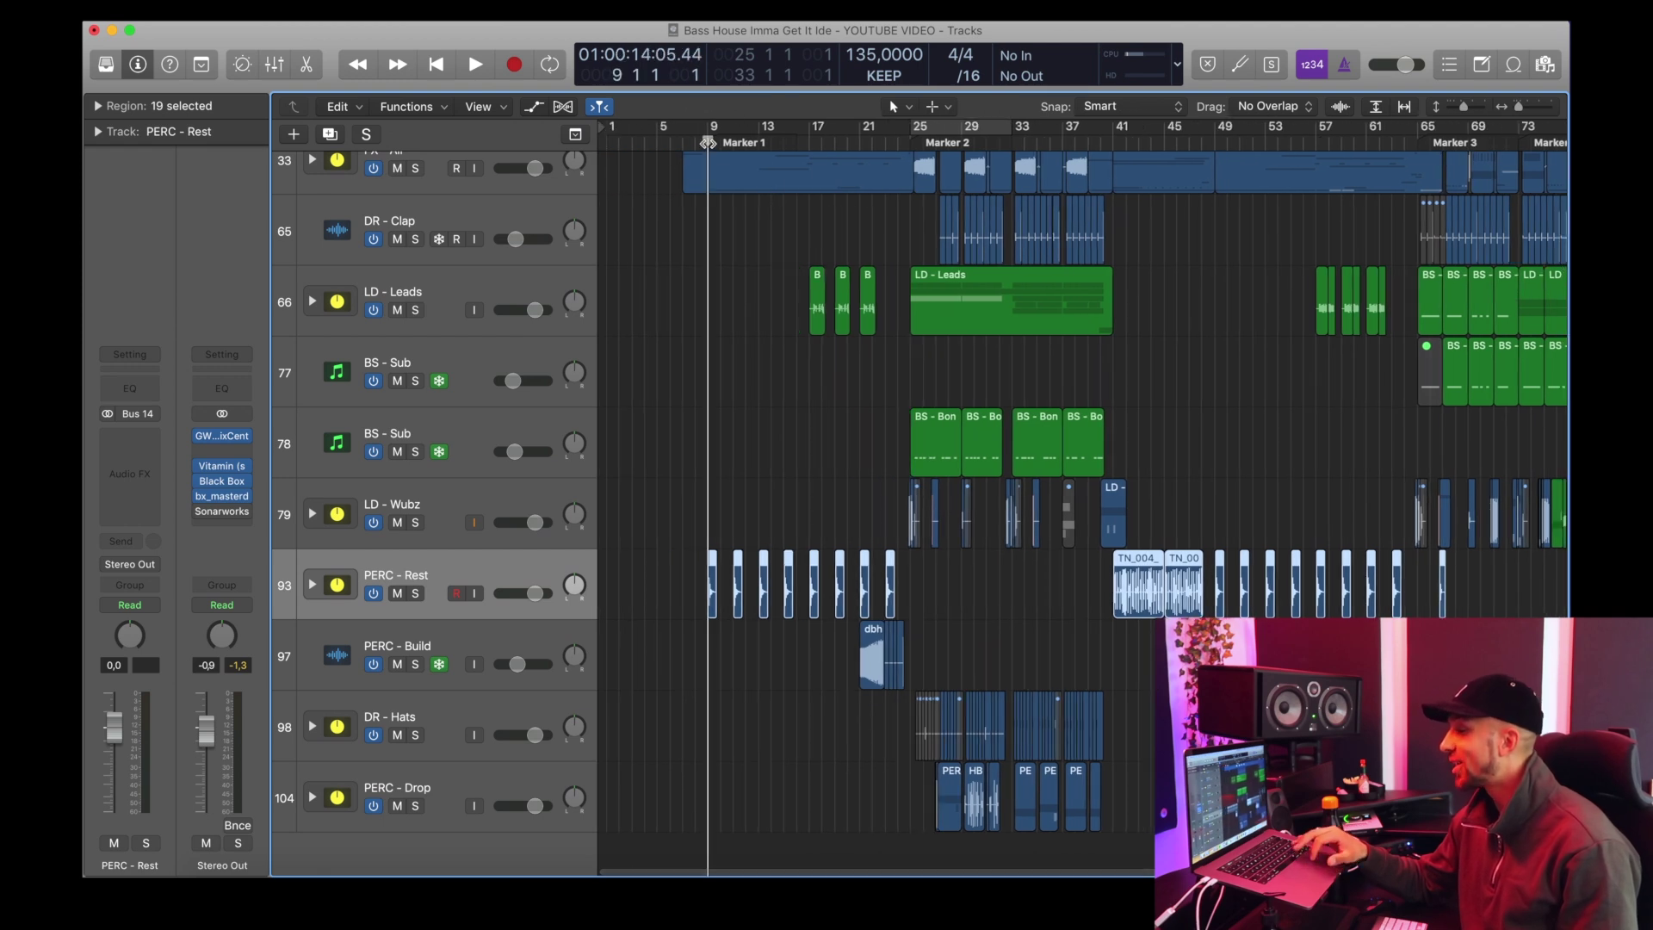
pyautogui.click(414, 594)
pyautogui.press('space')
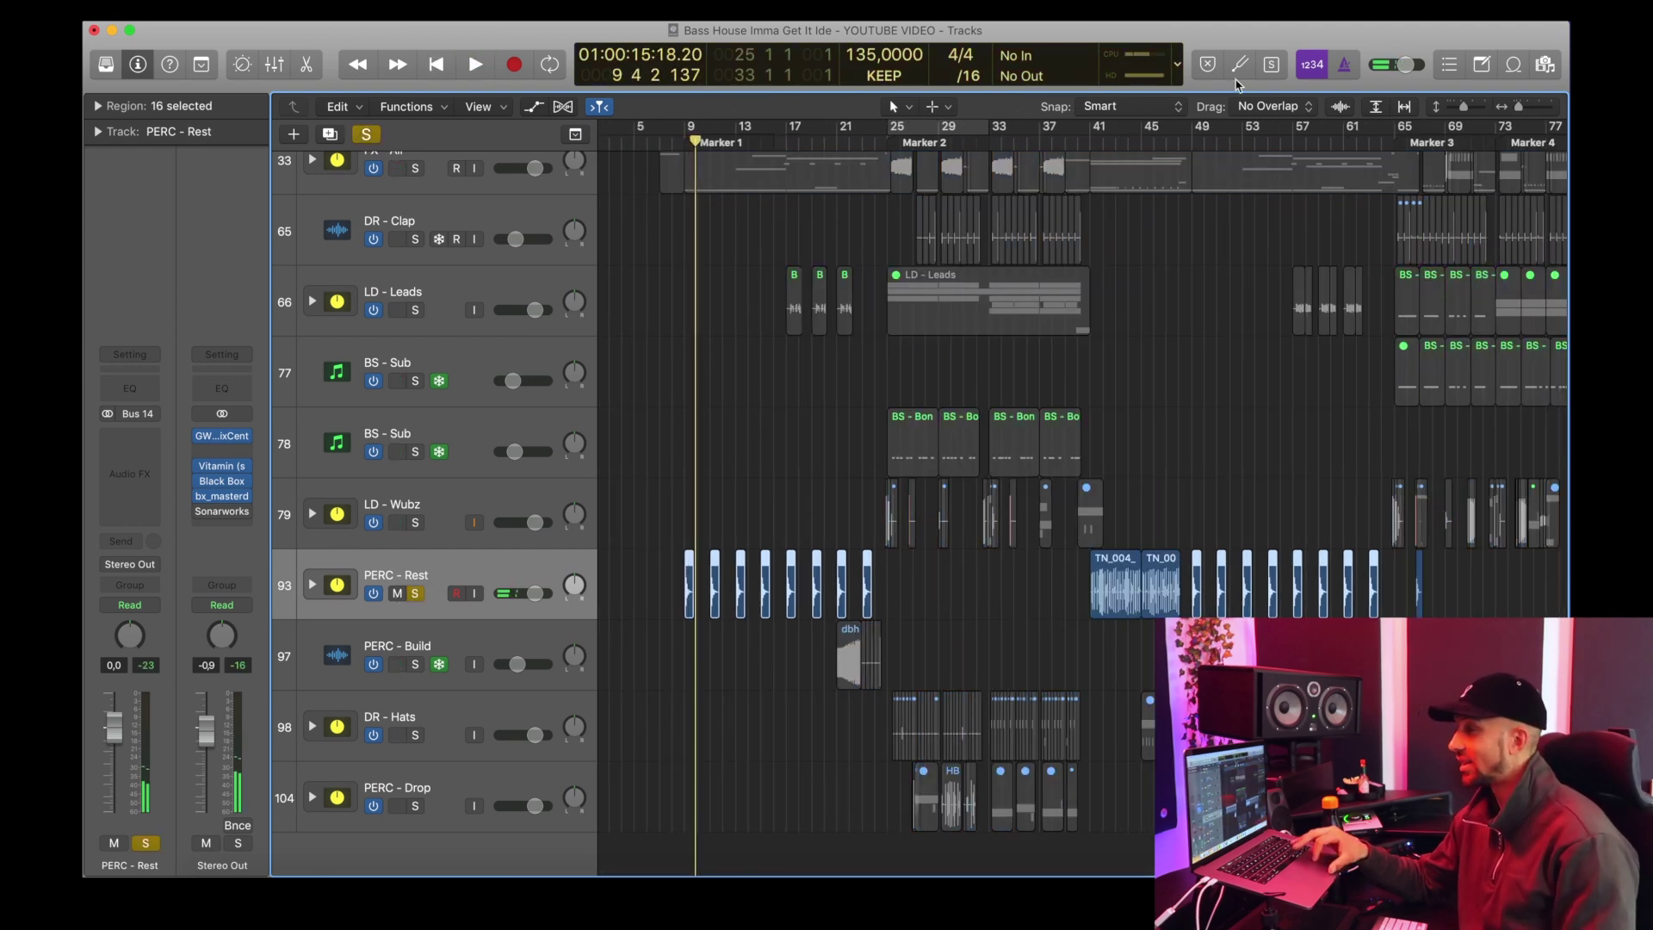
pyautogui.click(1095, 144)
pyautogui.press('space')
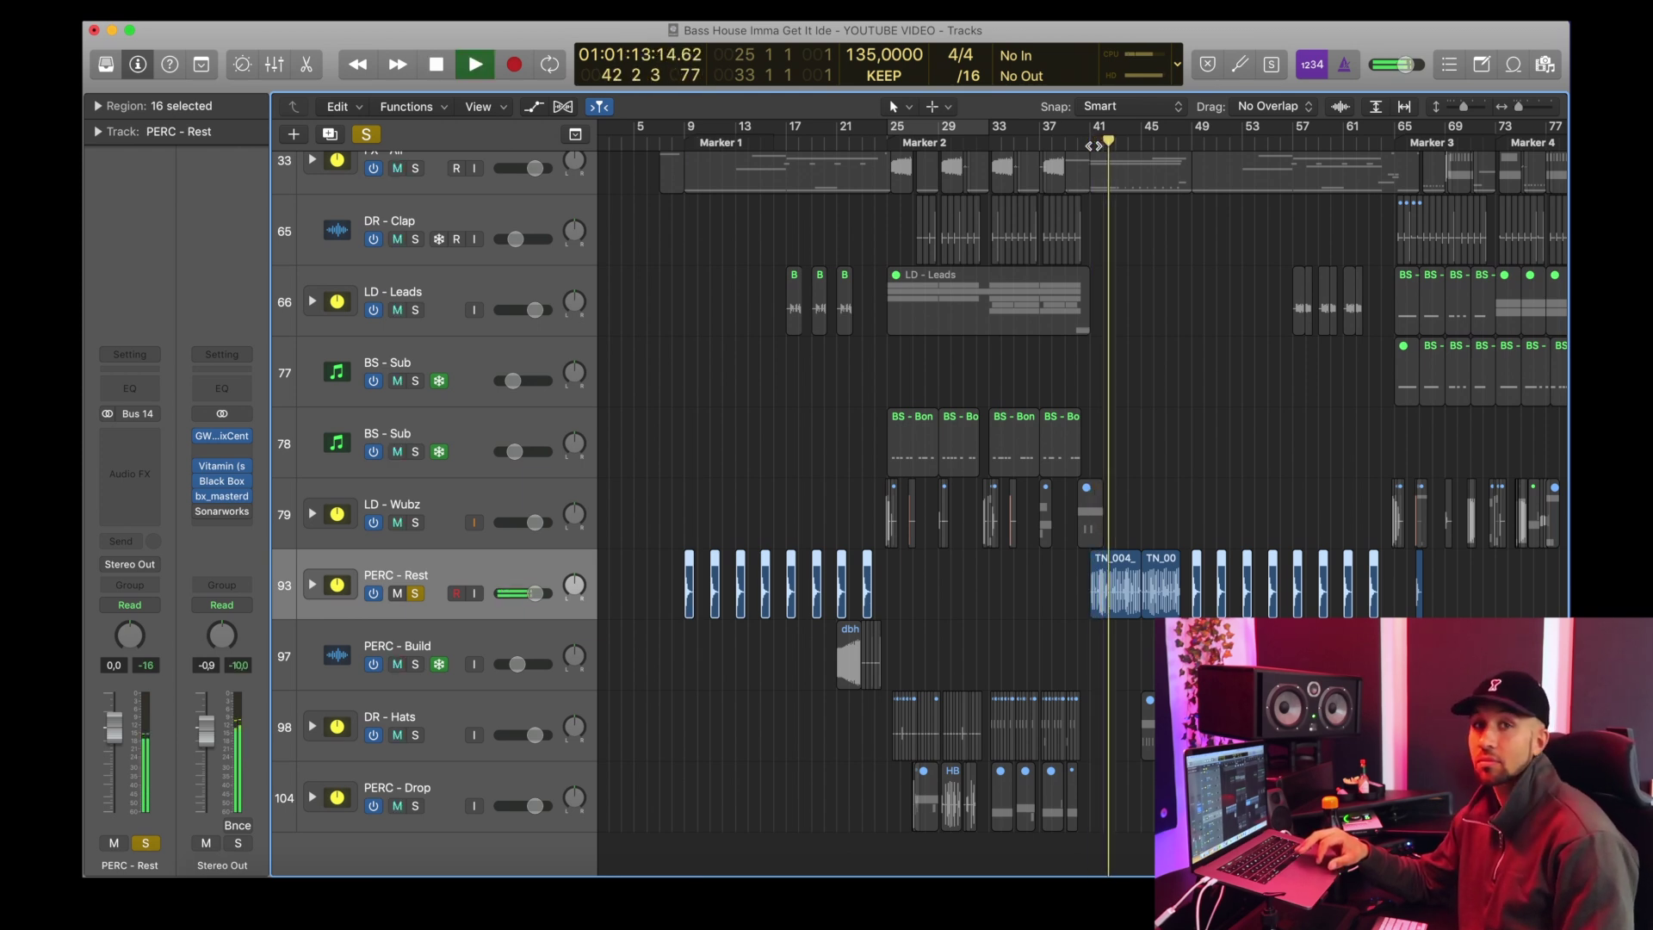
pyautogui.press('s')
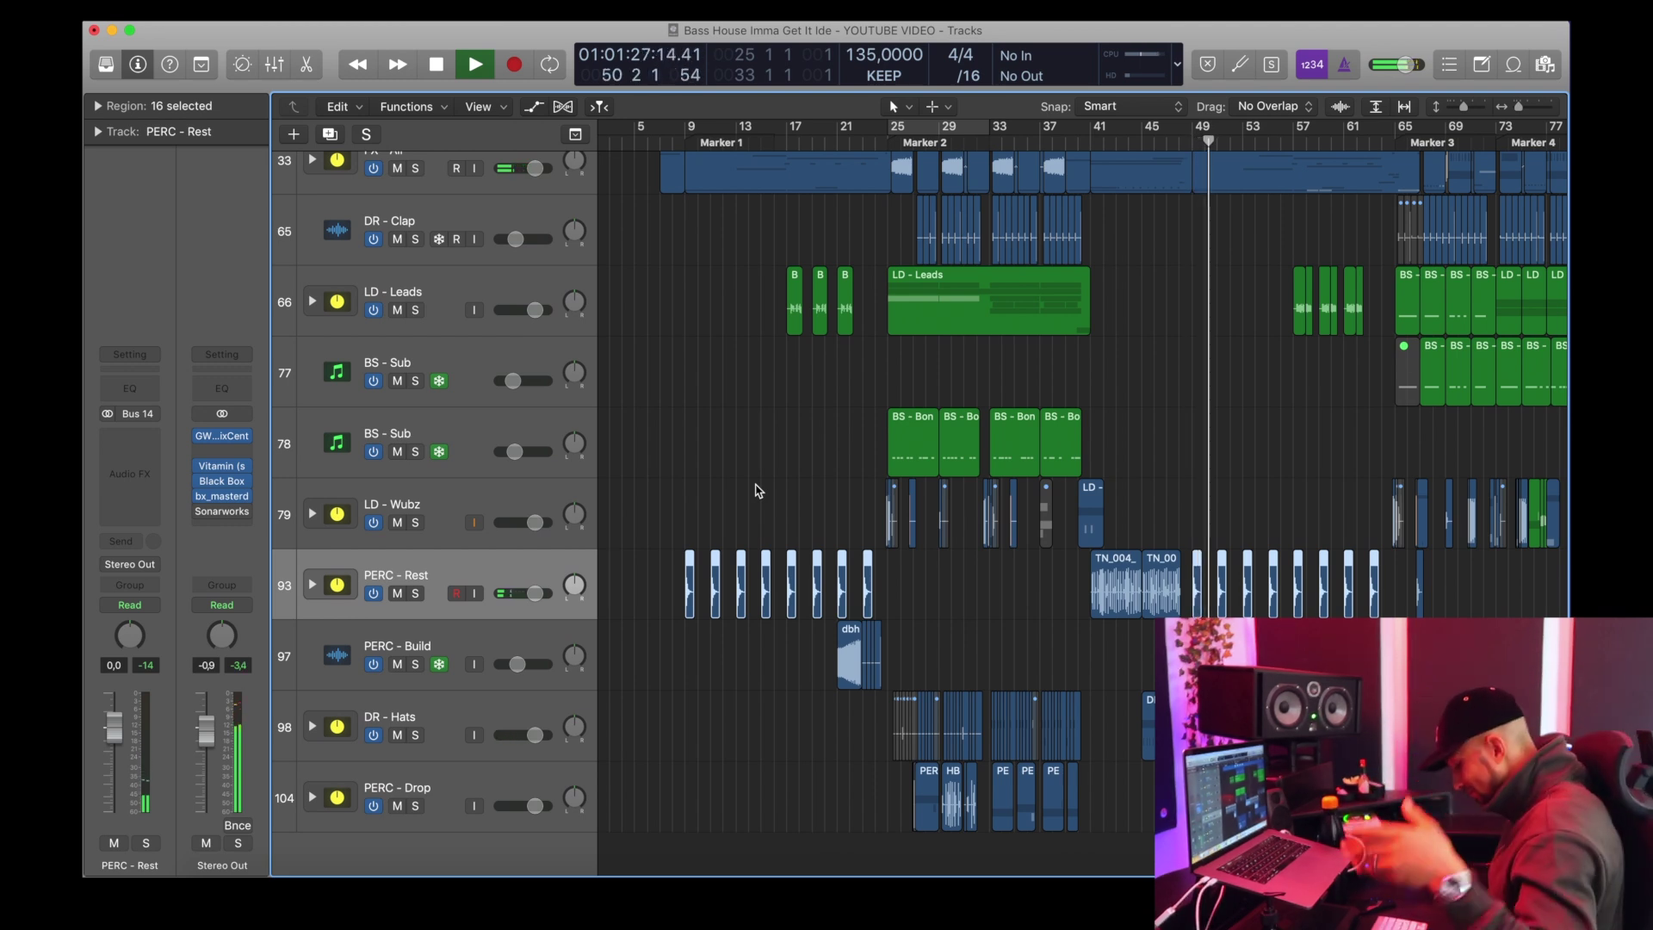
# Step: Stop playback, place the playhead at bar 21, and solo PERC - Build with the cycle range off
pyautogui.press('space')
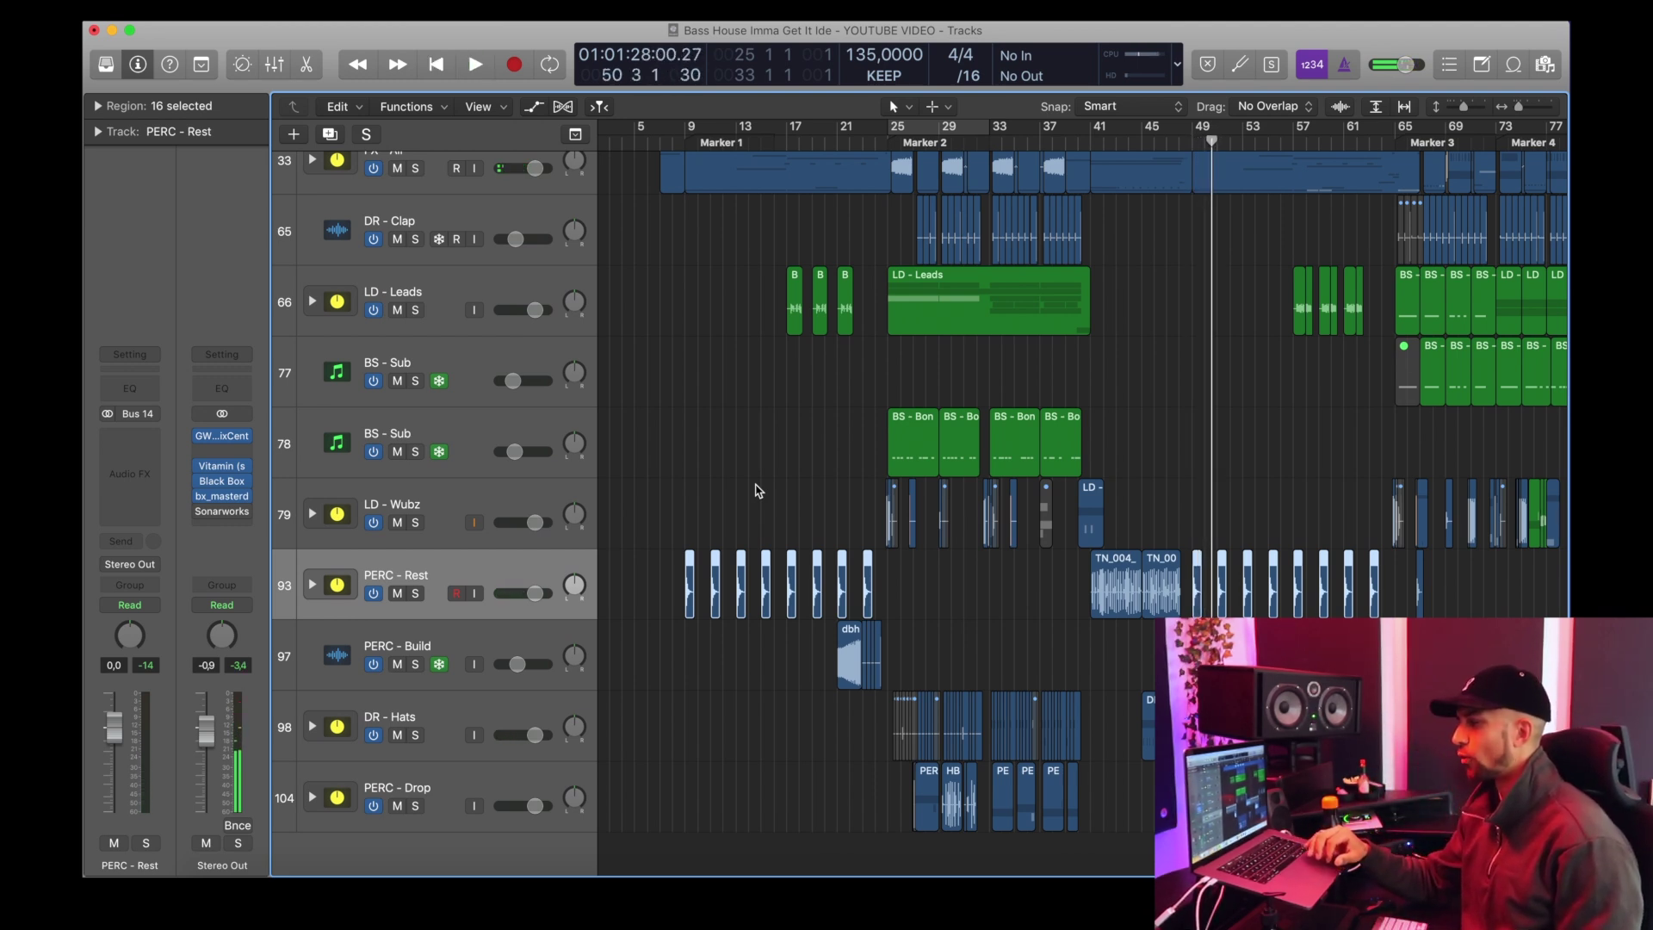
pyautogui.click(834, 144)
pyautogui.moveTo(834, 144); pyautogui.dragTo(887, 136)
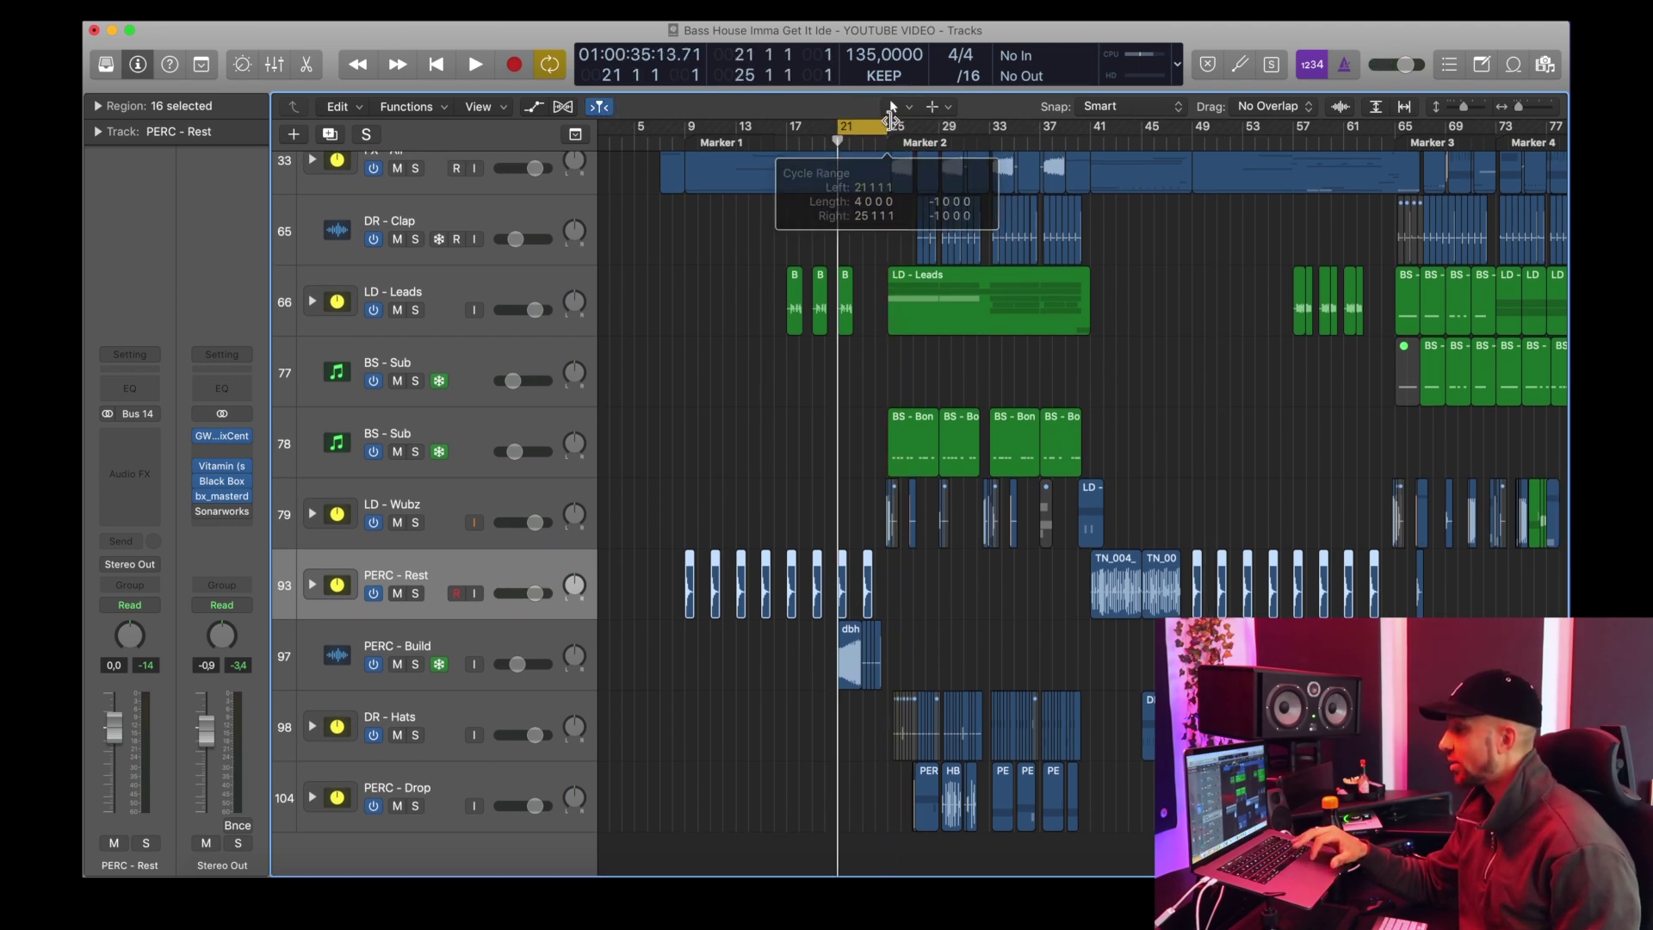
pyautogui.click(413, 664)
pyautogui.moveTo(1516, 109); pyautogui.dragTo(1527, 108)
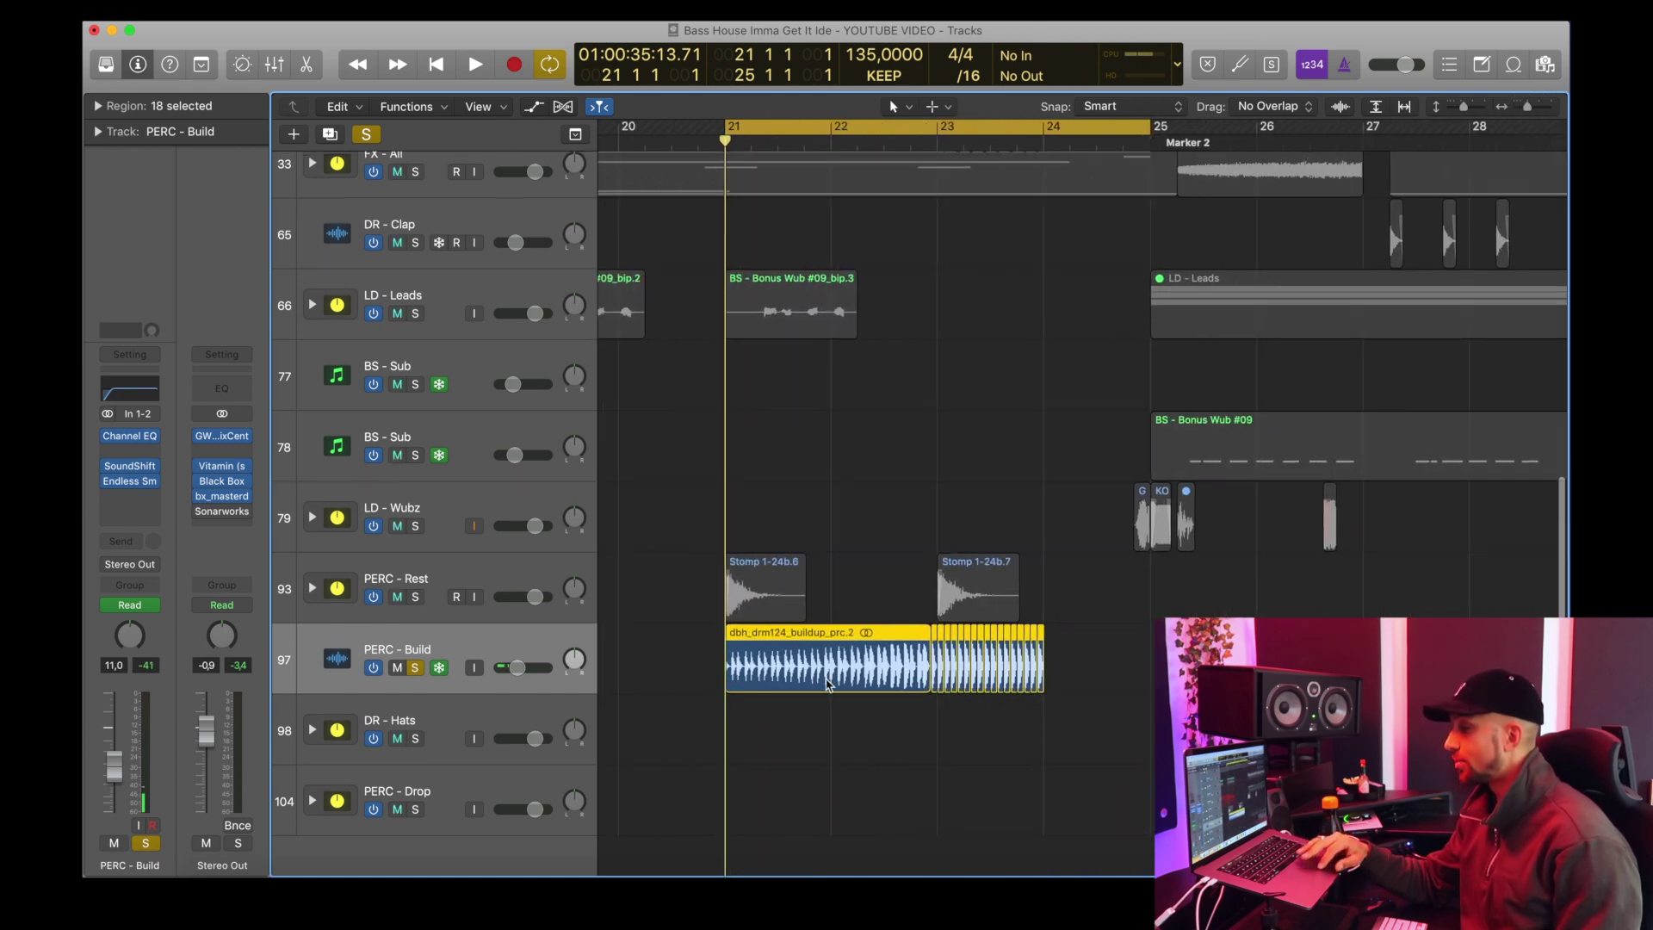
pyautogui.click(896, 125)
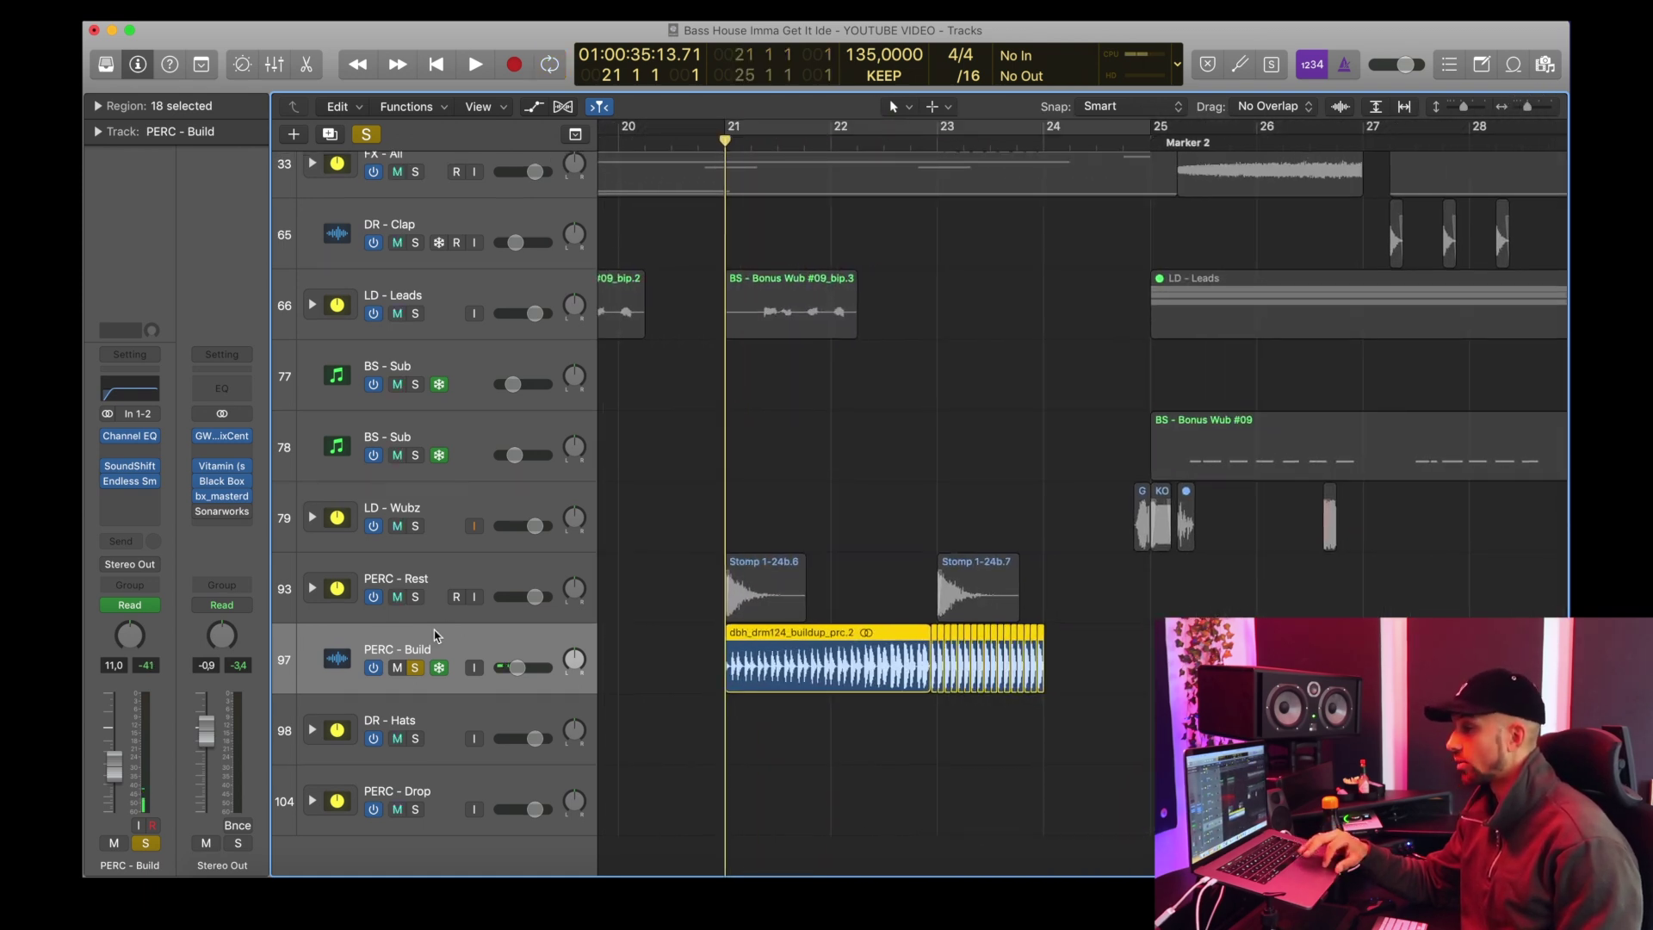
# Step: Audition PERC - Build from bar 21, set the cycle range to bars 22 to 26, and clear the solo
pyautogui.press('space')
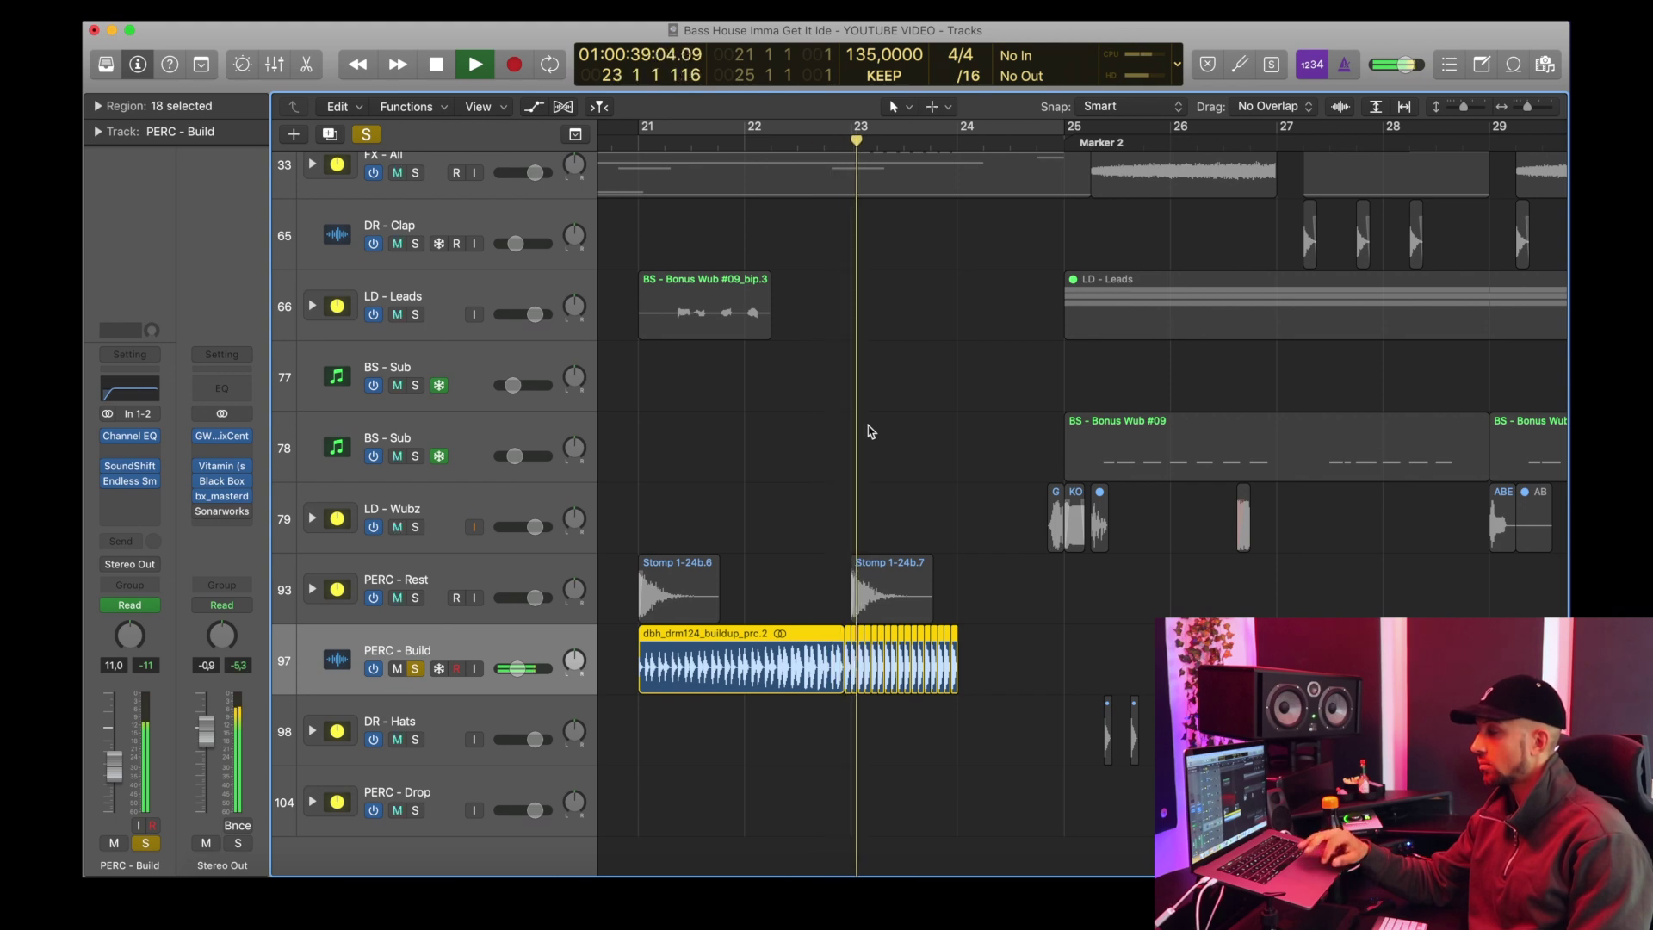
pyautogui.click(799, 143)
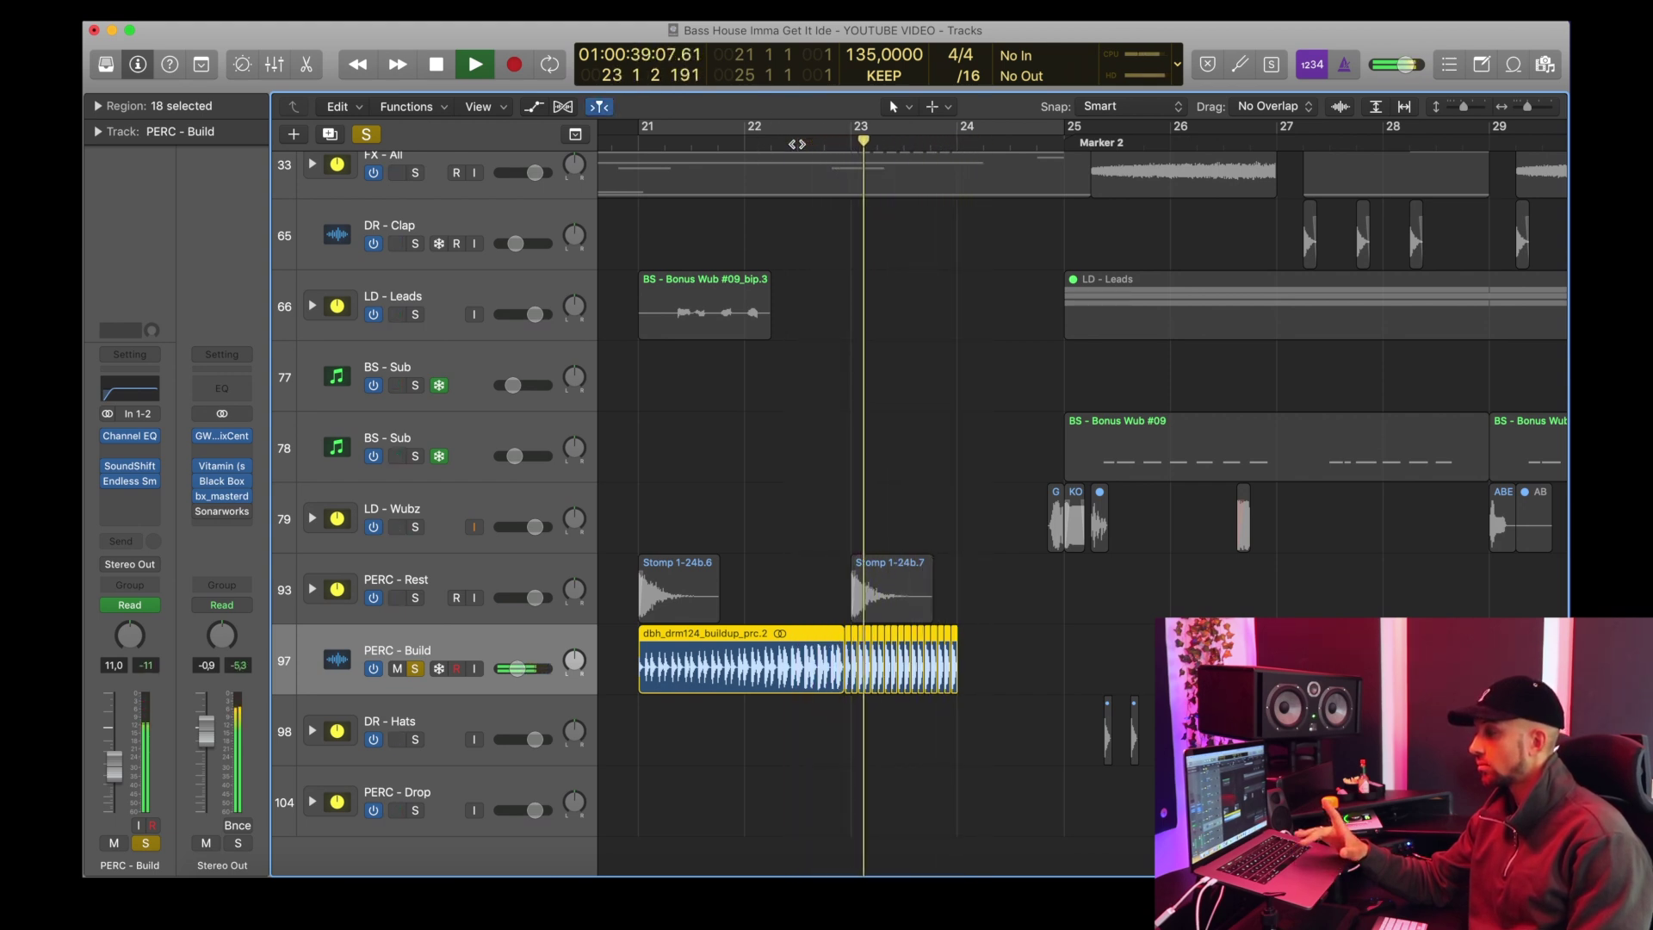
pyautogui.press('space')
pyautogui.moveTo(757, 129); pyautogui.dragTo(1170, 129)
pyautogui.click(368, 135)
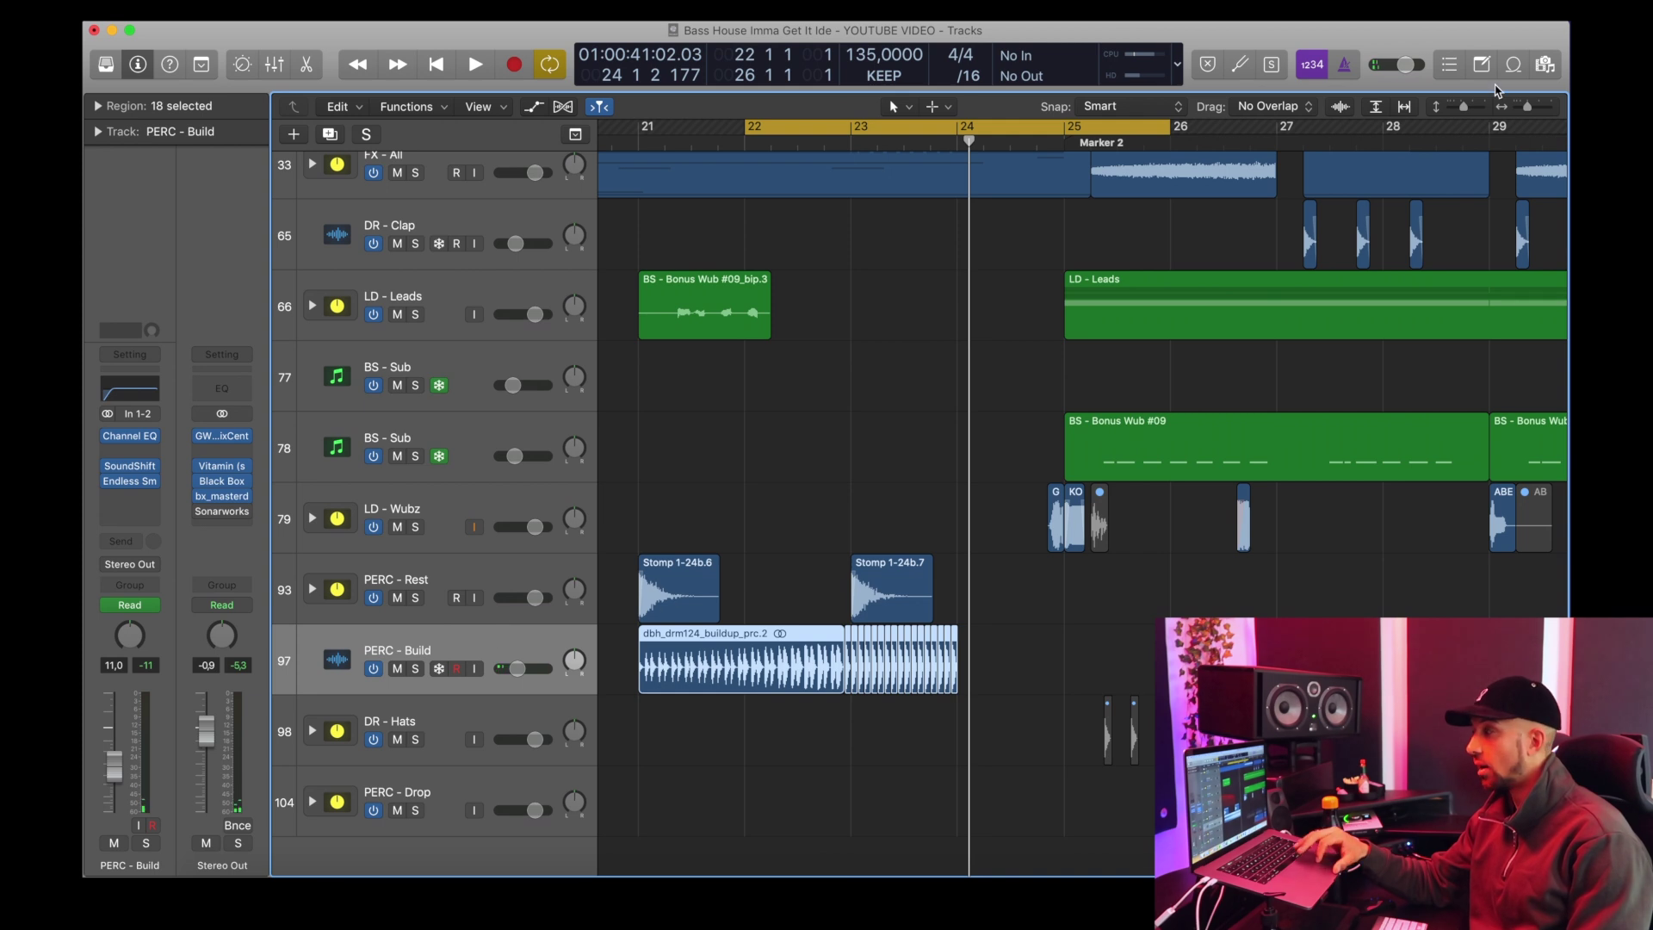
# Step: Compare the chopped PERC - Build regions with the VOX - Build chops before the drop, and deselect the regions
pyautogui.moveTo(1529, 113); pyautogui.dragTo(1535, 115)
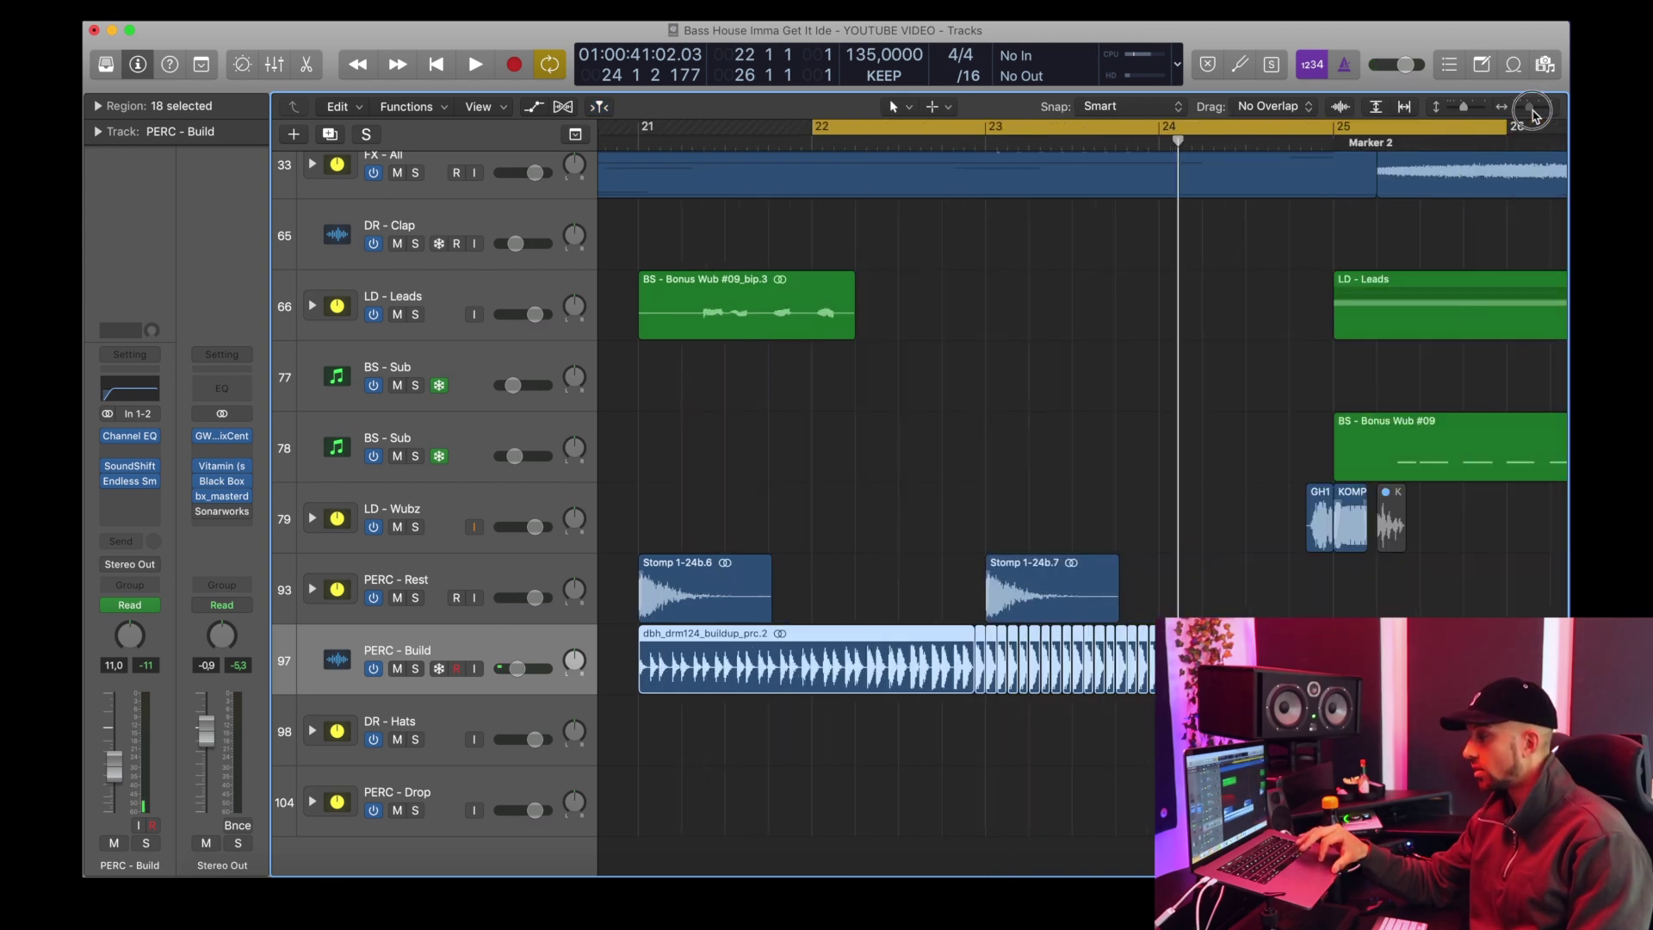
pyautogui.scroll(6, 1103, 387)
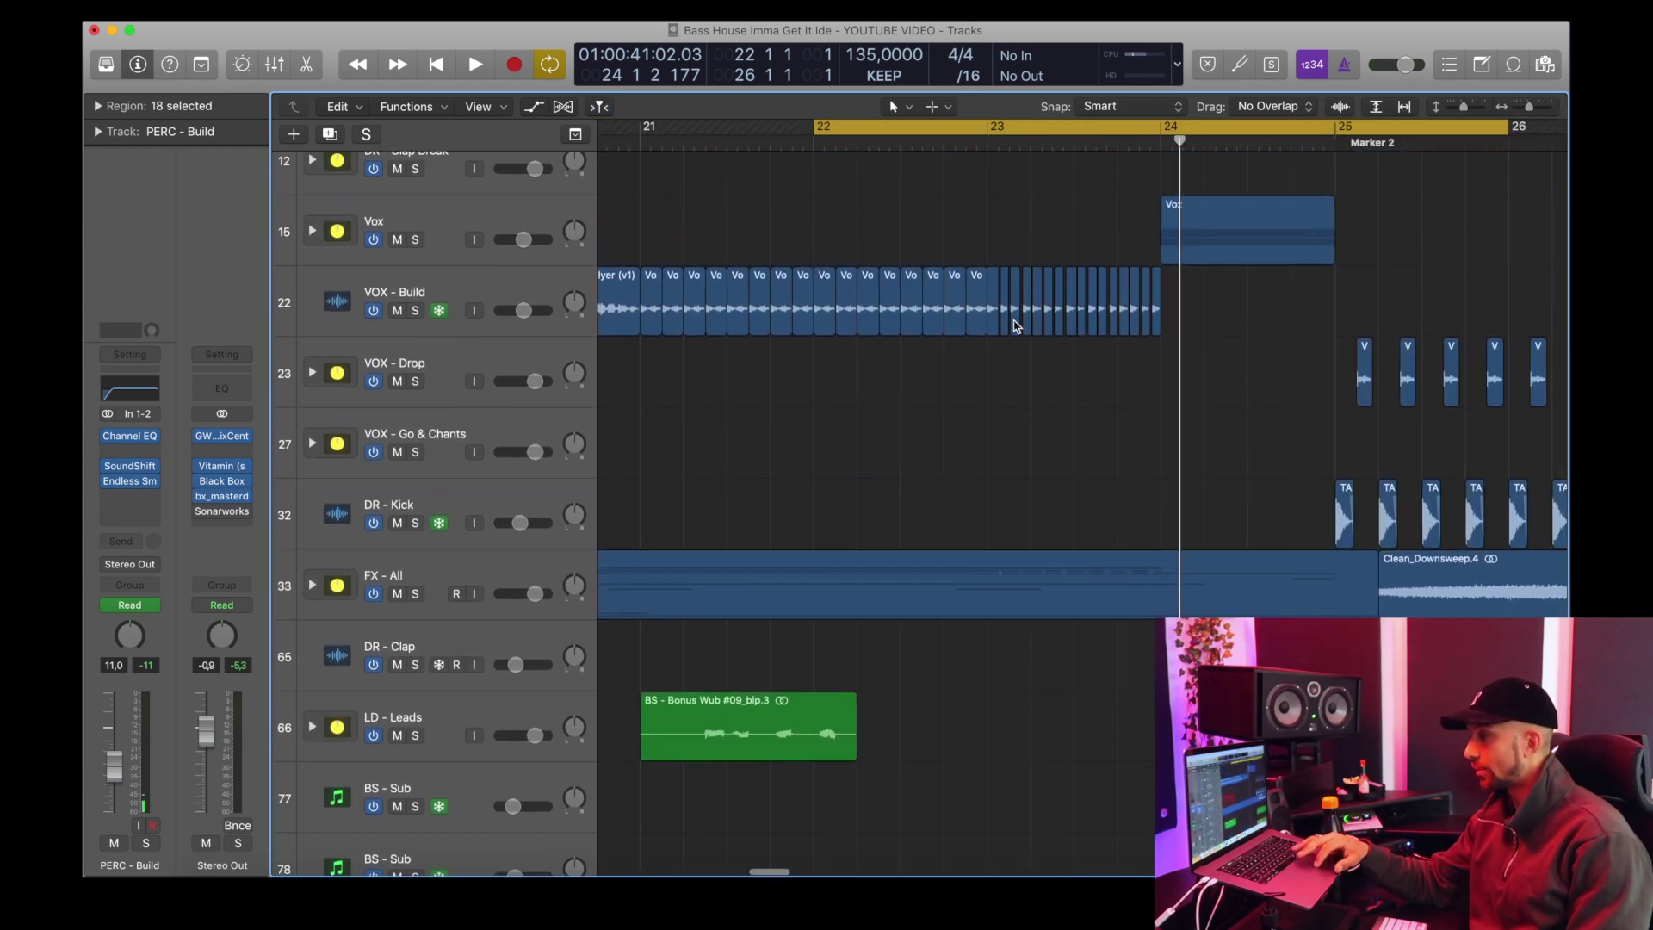
pyautogui.scroll(-6, 1019, 329)
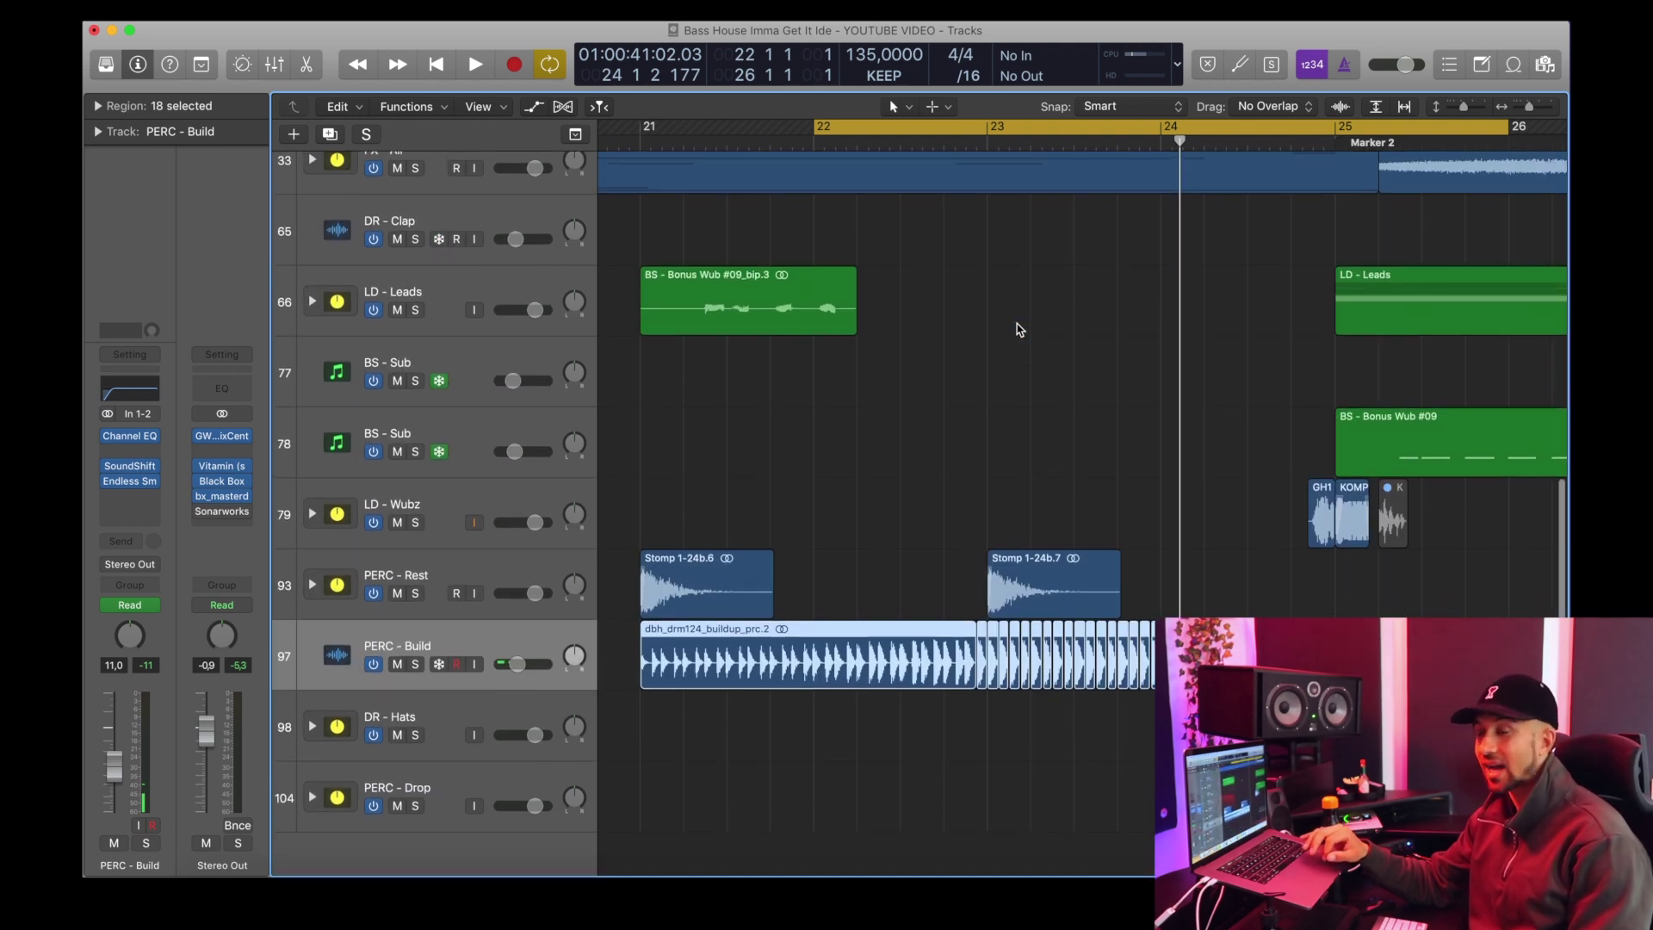
pyautogui.click(1072, 465)
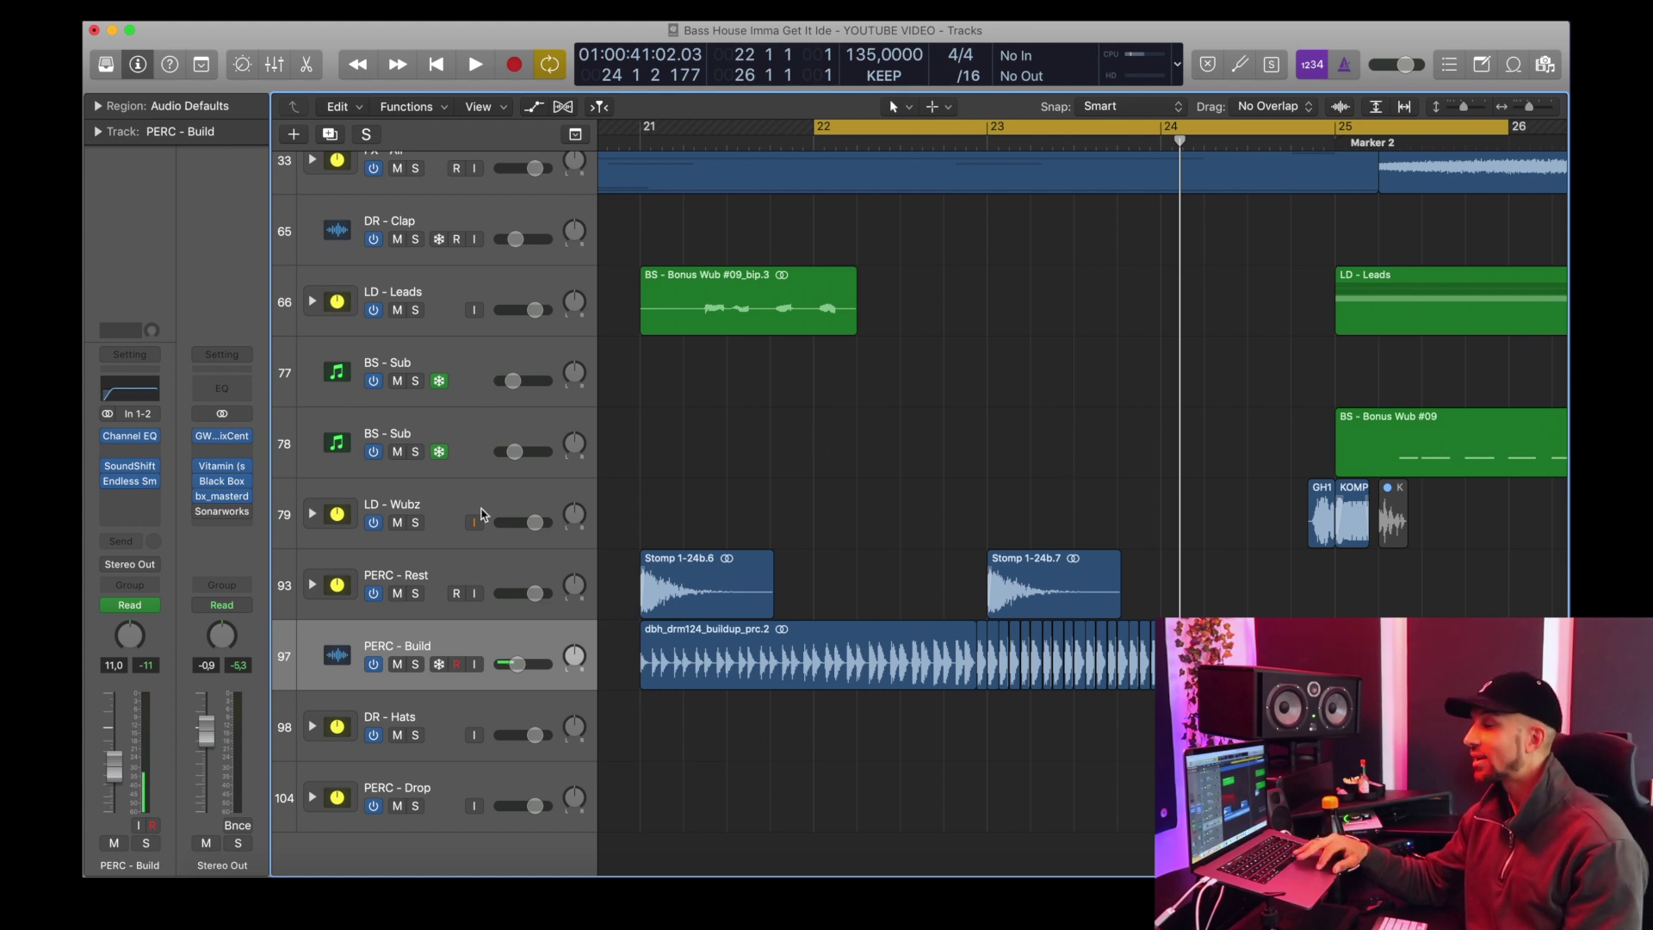
# Step: Turn off the cycle range and audition the full mix from bar 21 into the drop at Marker 2
pyautogui.click(832, 128)
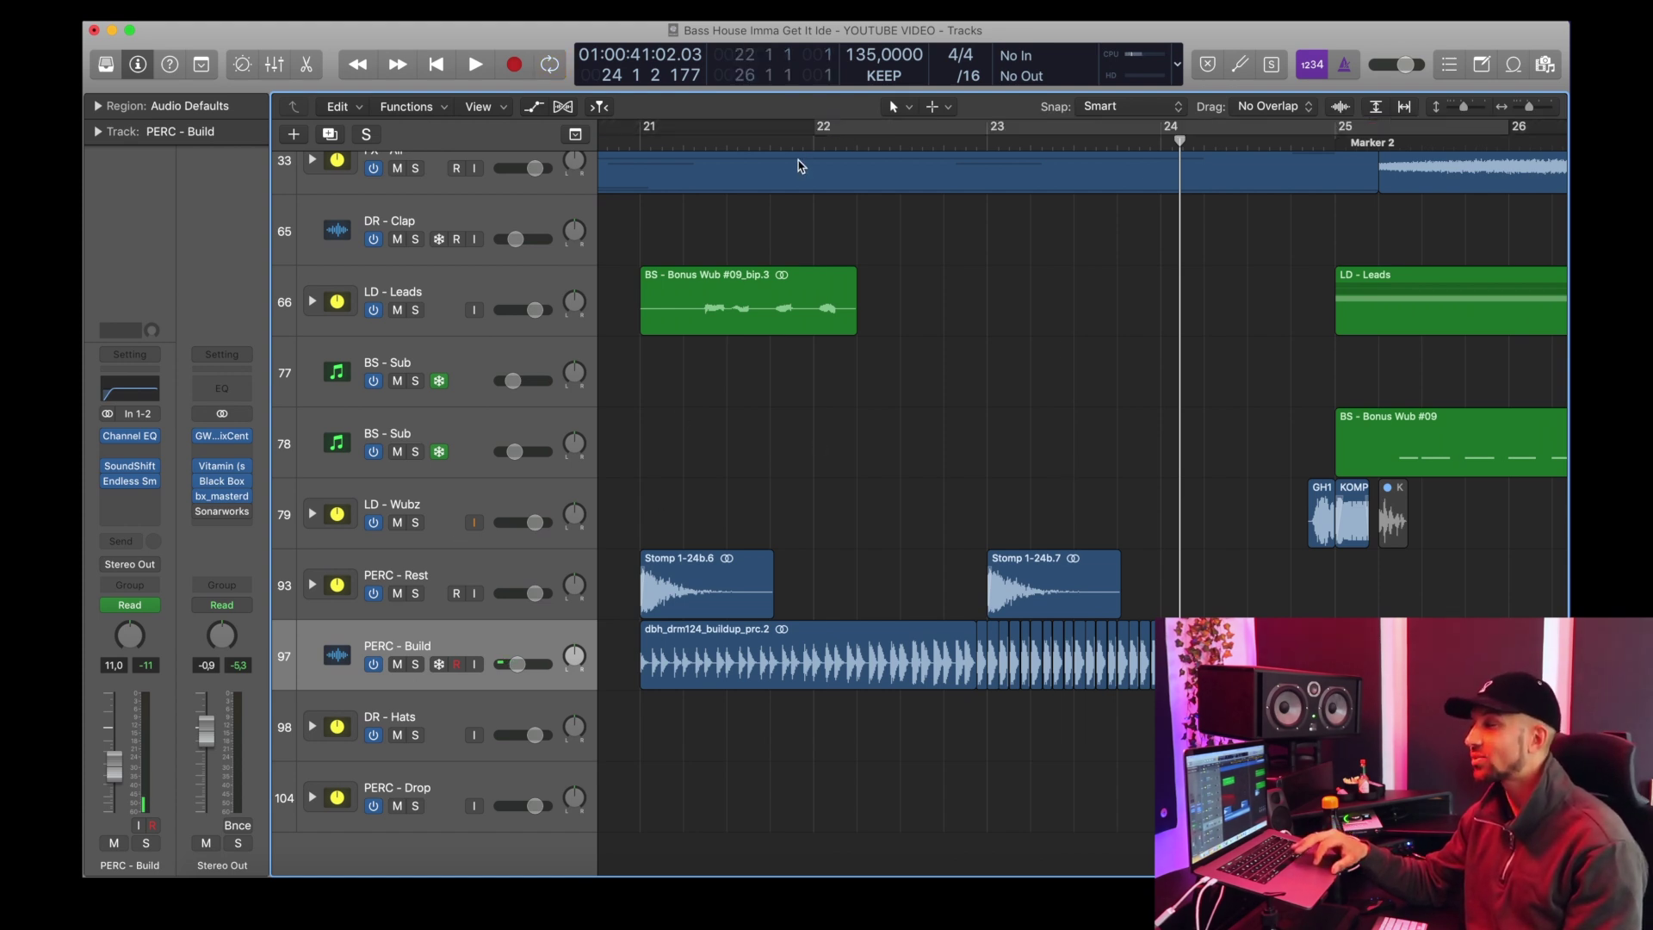
pyautogui.click(641, 142)
pyautogui.press('space')
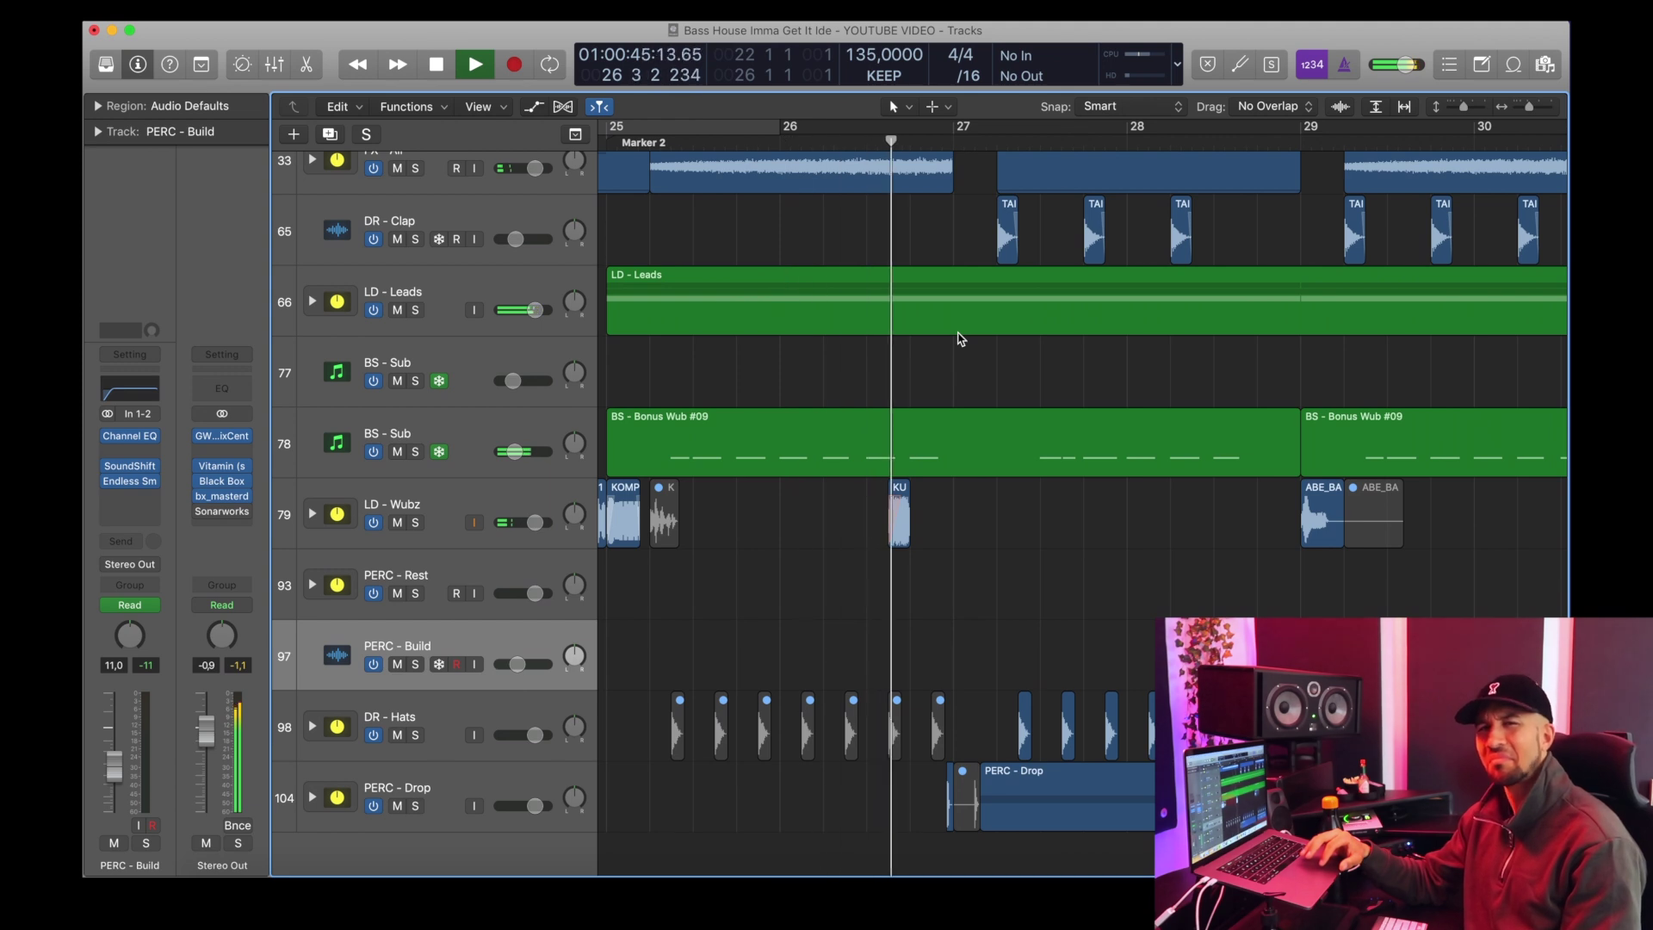
pyautogui.press('space')
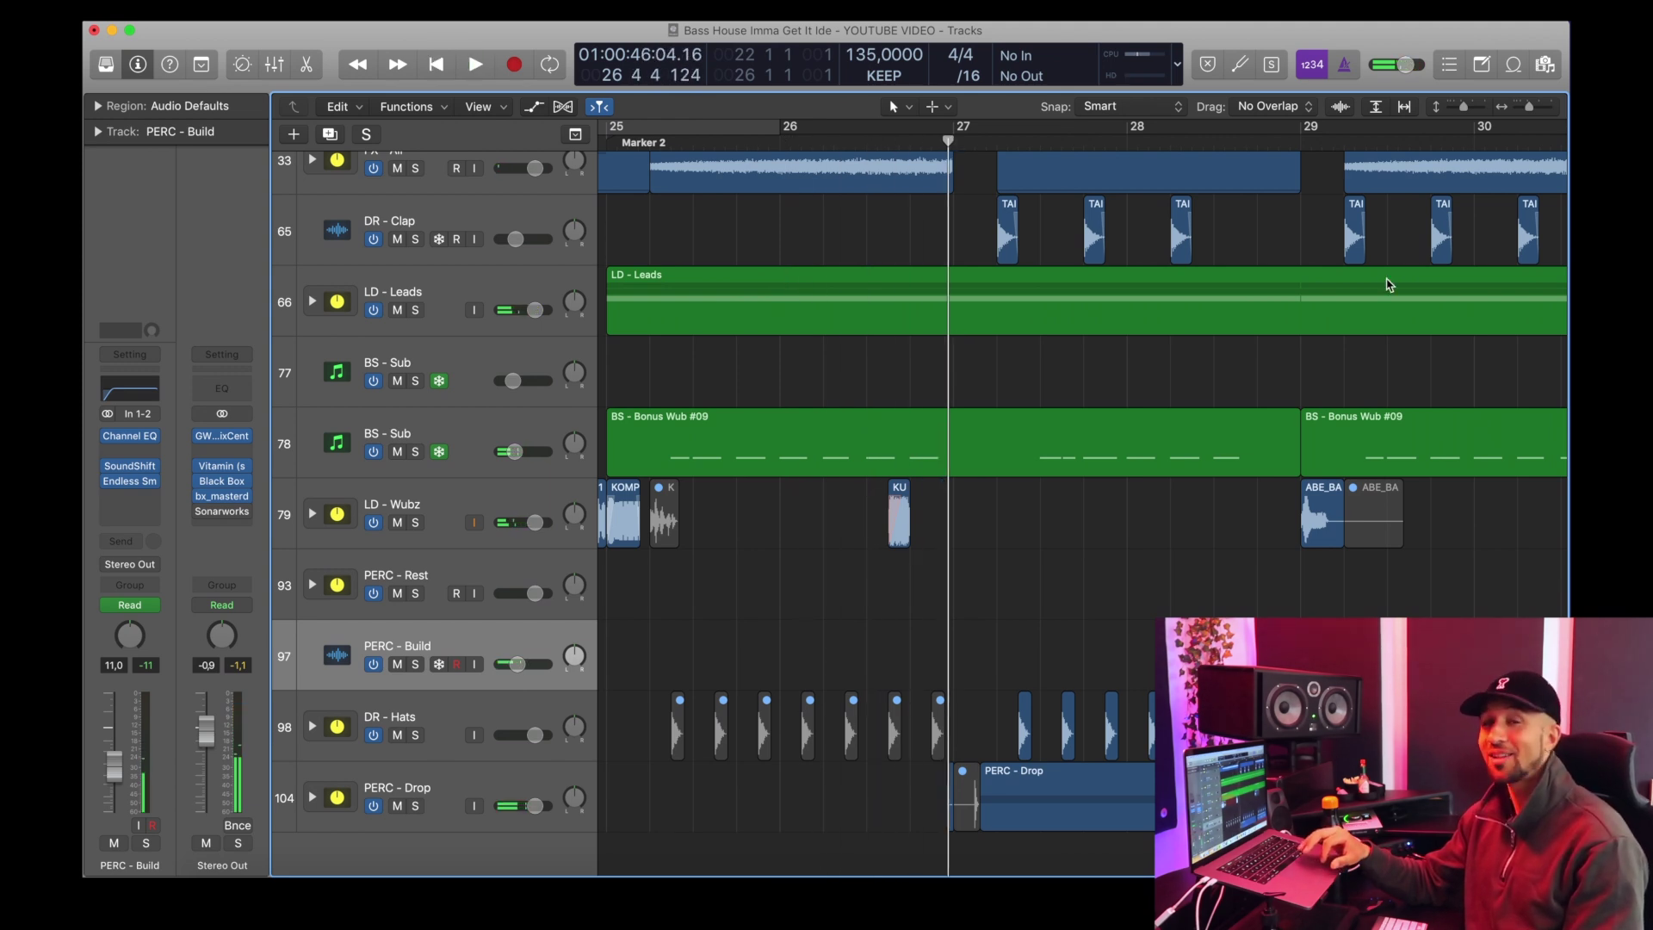
# Step: Expand the DR - Hats stack, solo it, and place the playhead at bar 27
pyautogui.moveTo(1532, 108); pyautogui.dragTo(1525, 108)
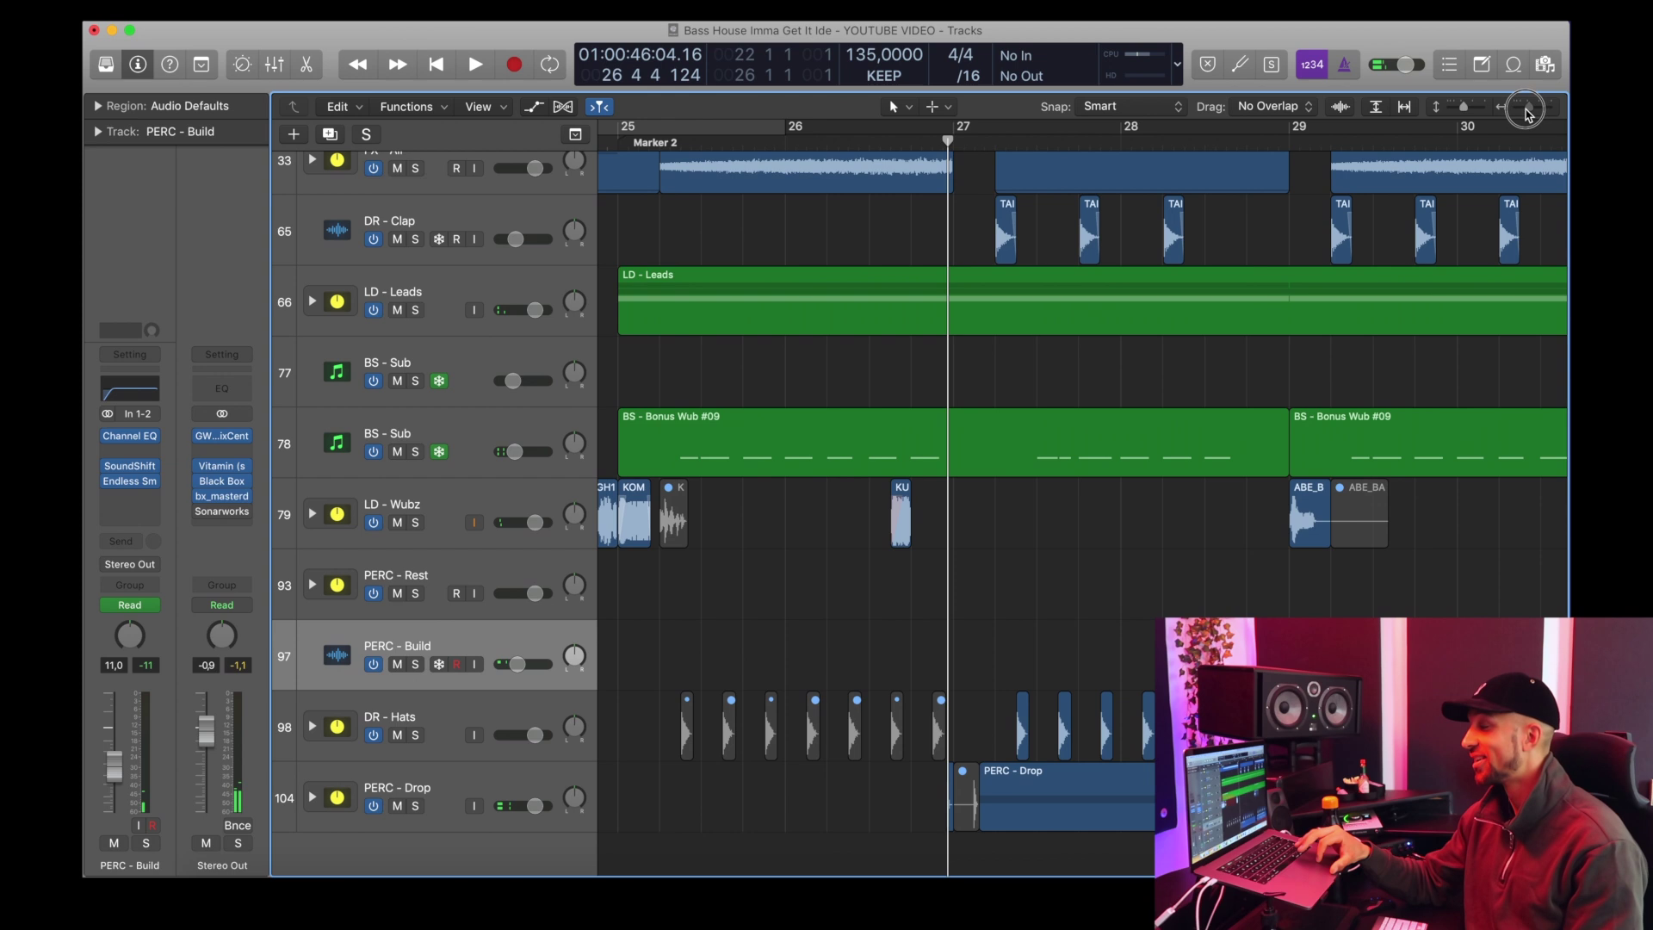
pyautogui.click(308, 726)
pyautogui.scroll(-3, 317, 737)
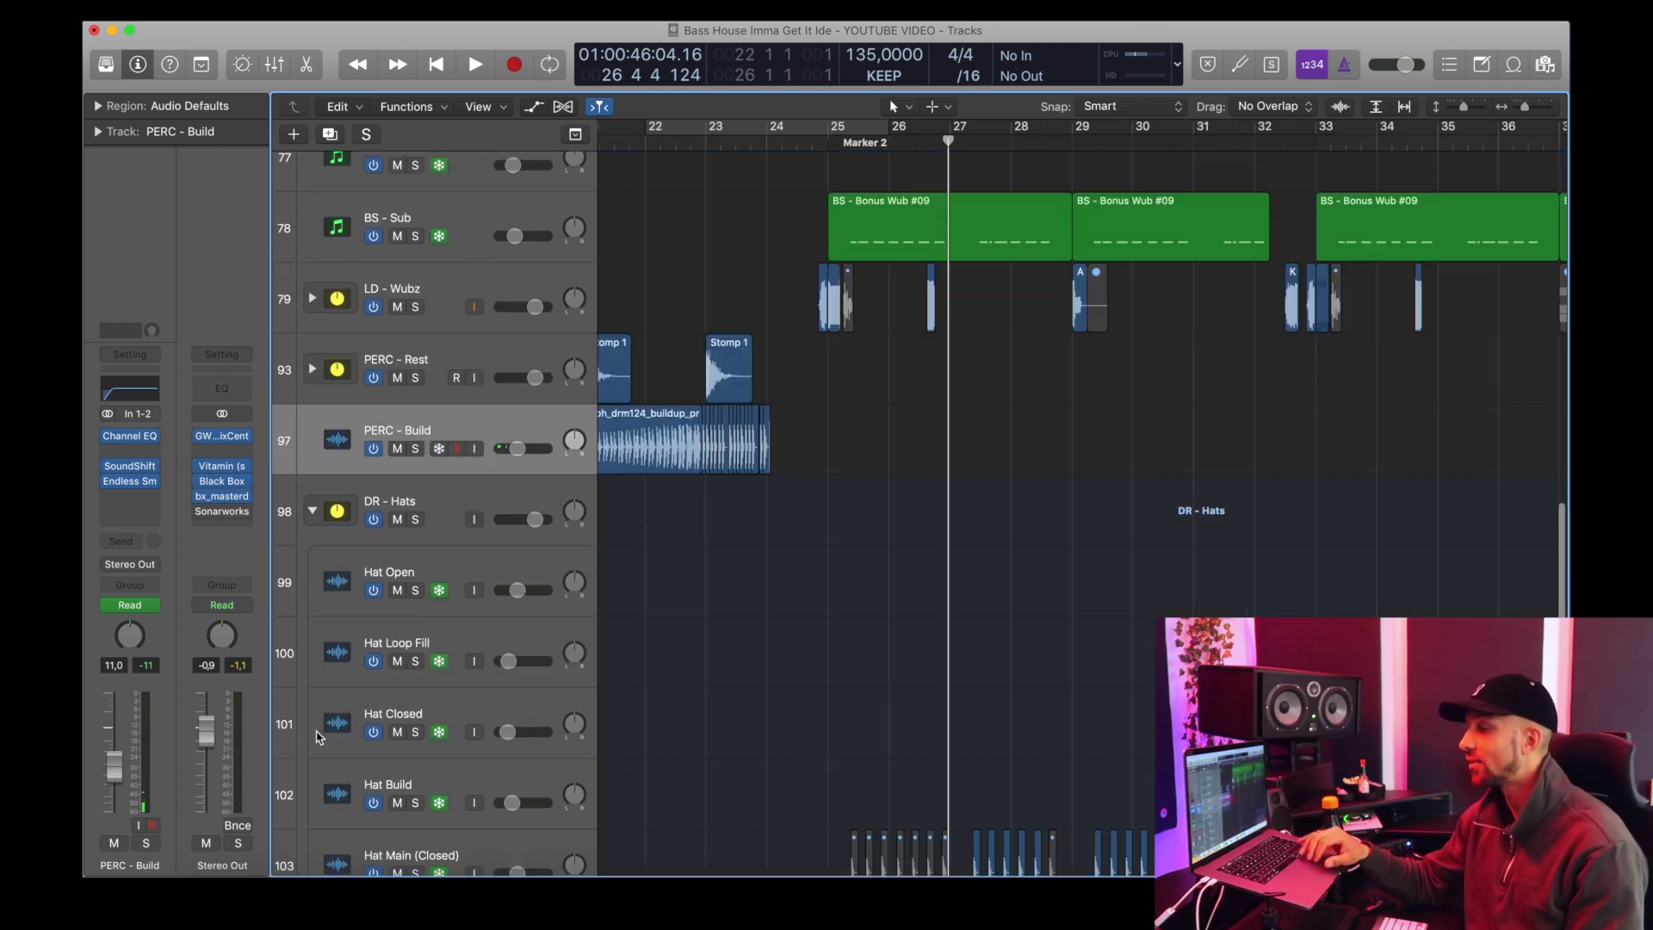
pyautogui.scroll(-2, 318, 737)
pyautogui.click(435, 357)
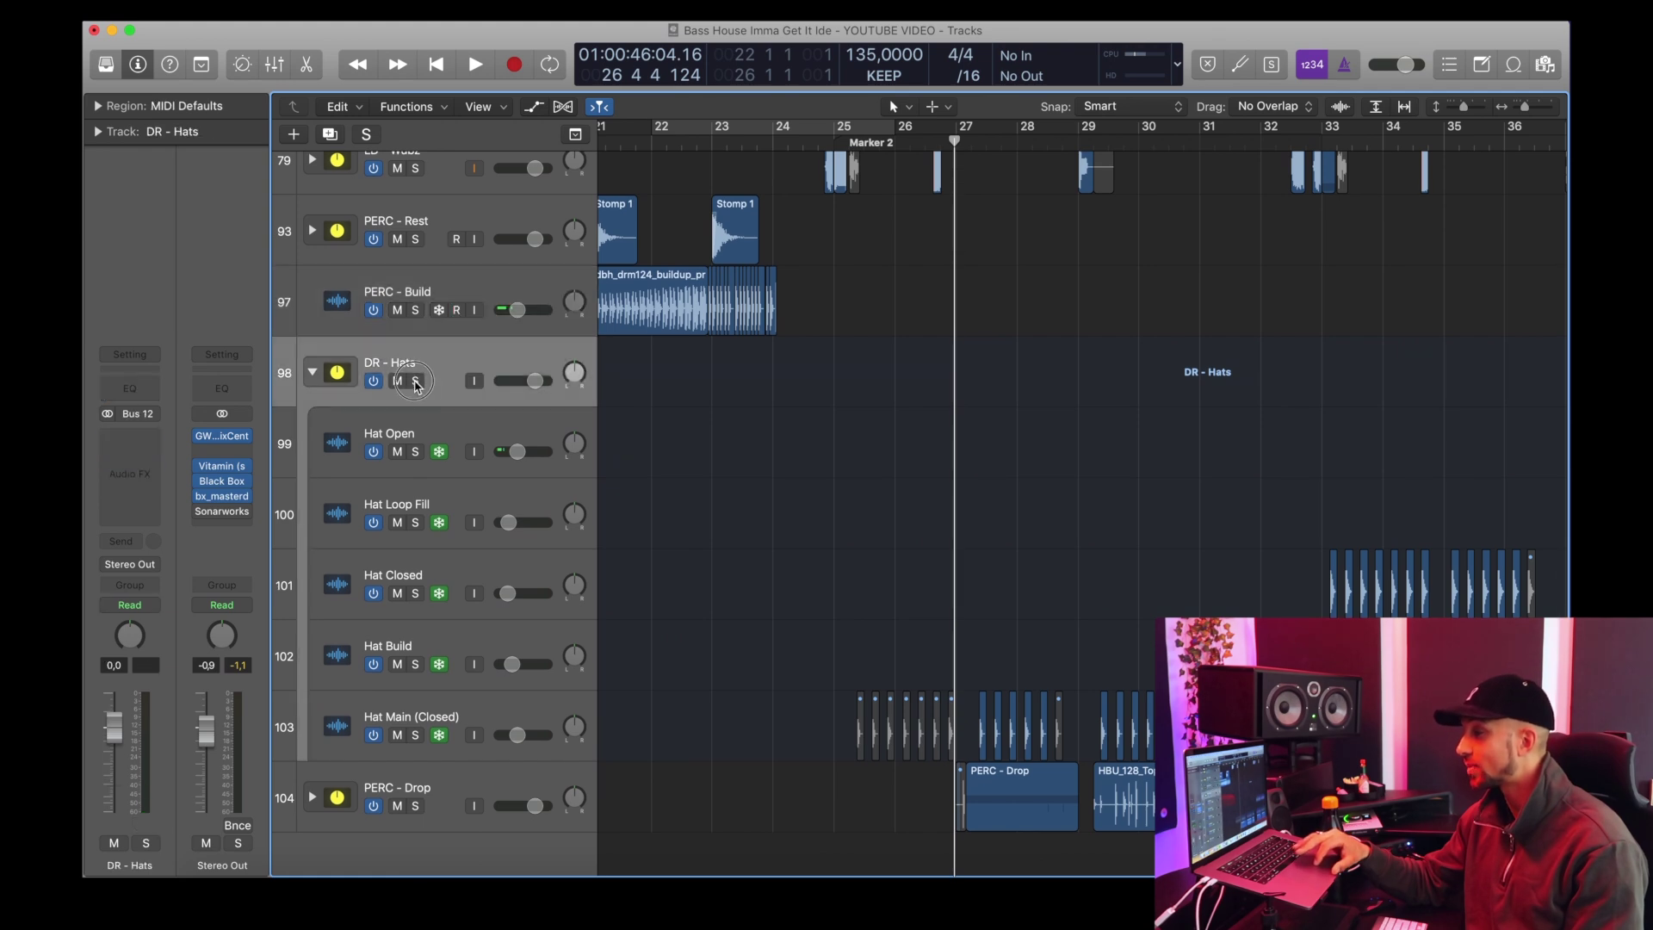
pyautogui.press('s')
pyautogui.moveTo(937, 138)
pyautogui.mouseDown()
pyautogui.moveTo(970, 140)
pyautogui.moveTo(954, 139)
pyautogui.mouseUp()
pyautogui.hscroll(5, 839, 738)
pyautogui.hscroll(-3, 839, 738)
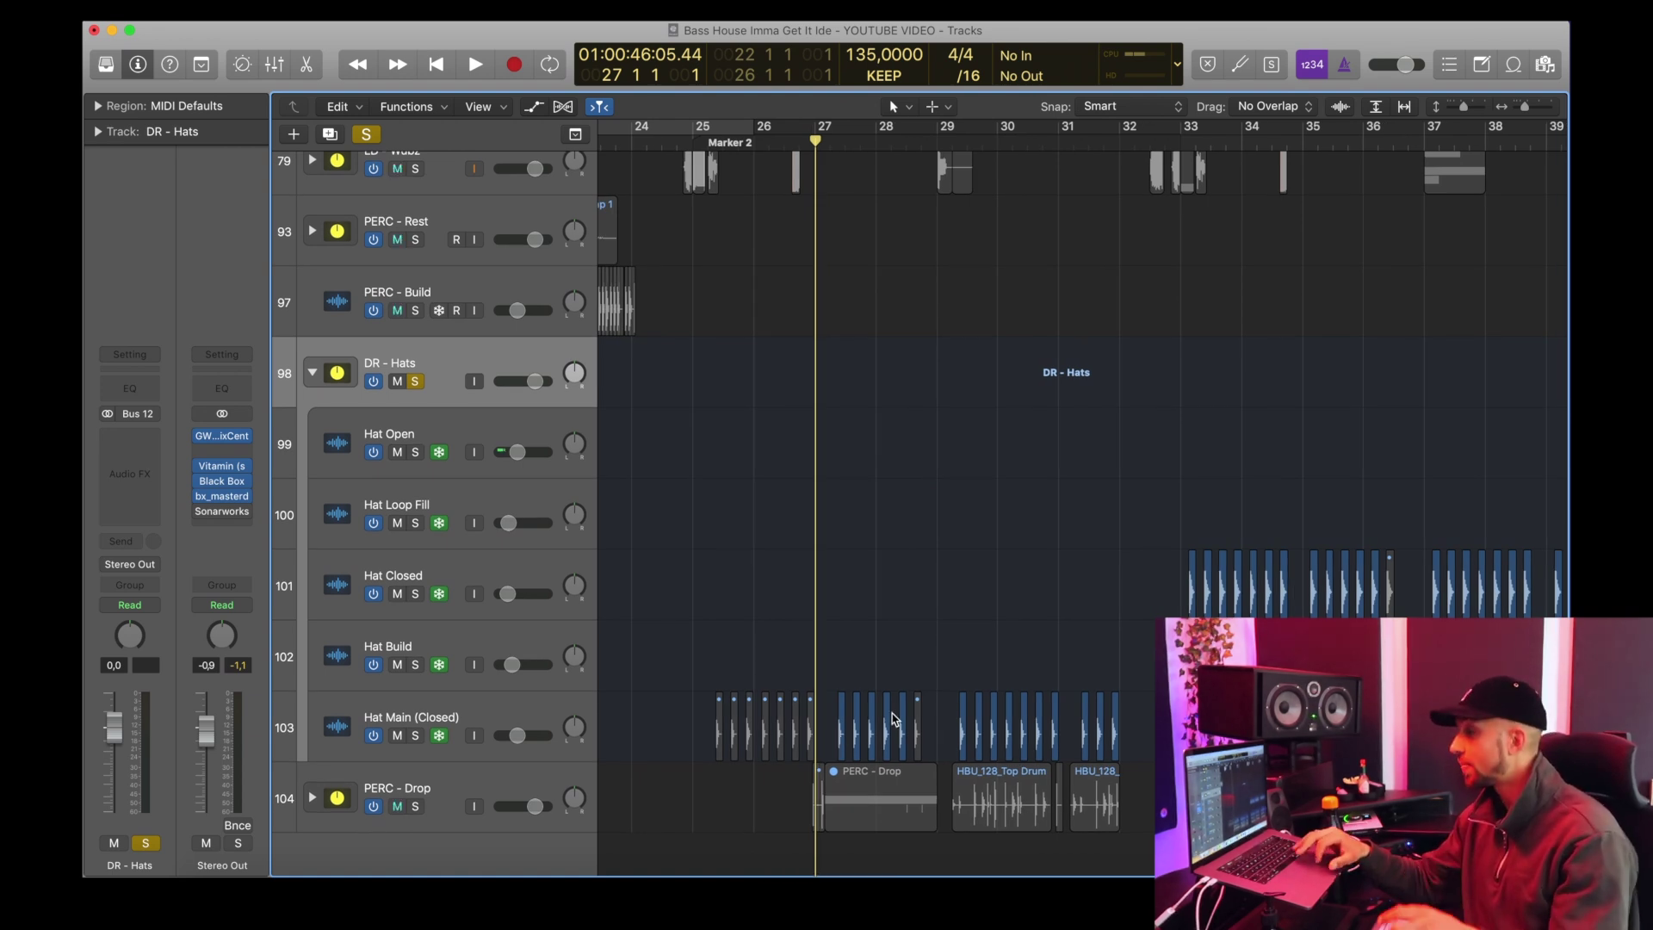
# Step: Look through the Hat Closed, Hat Build and Hat Main (Closed) tracks and audition the hats from bar 27
pyautogui.click(449, 566)
pyautogui.hscroll(3, 911, 534)
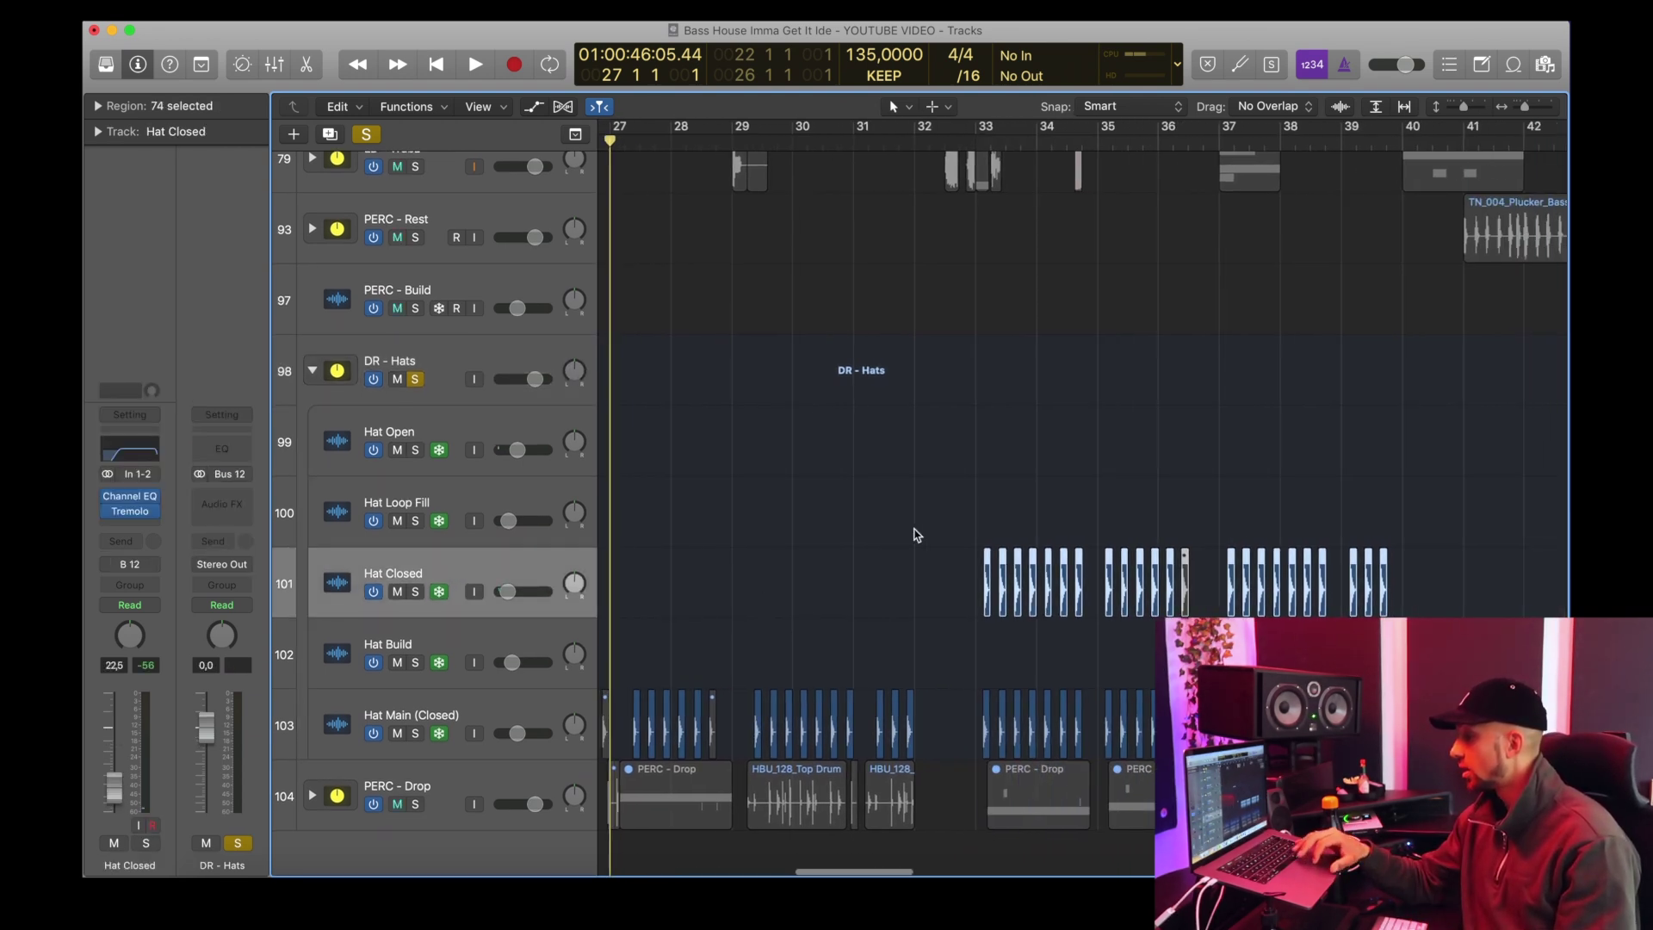
pyautogui.hscroll(-1, 625, 682)
pyautogui.press('Down')
pyautogui.press('Down')
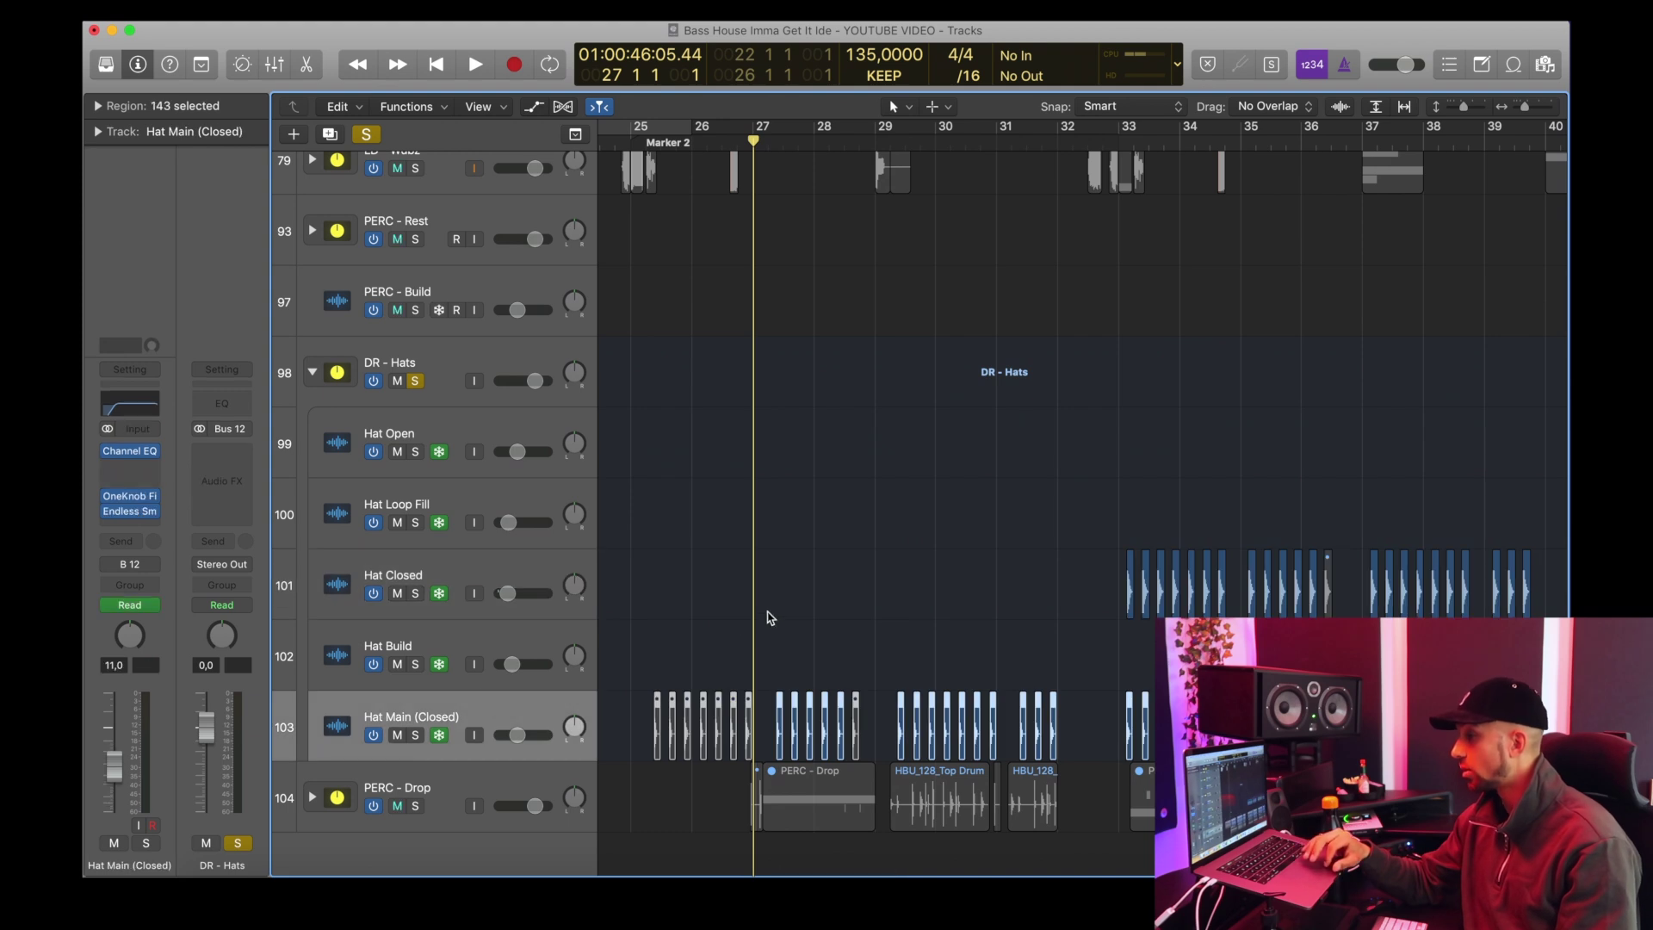
pyautogui.press('space')
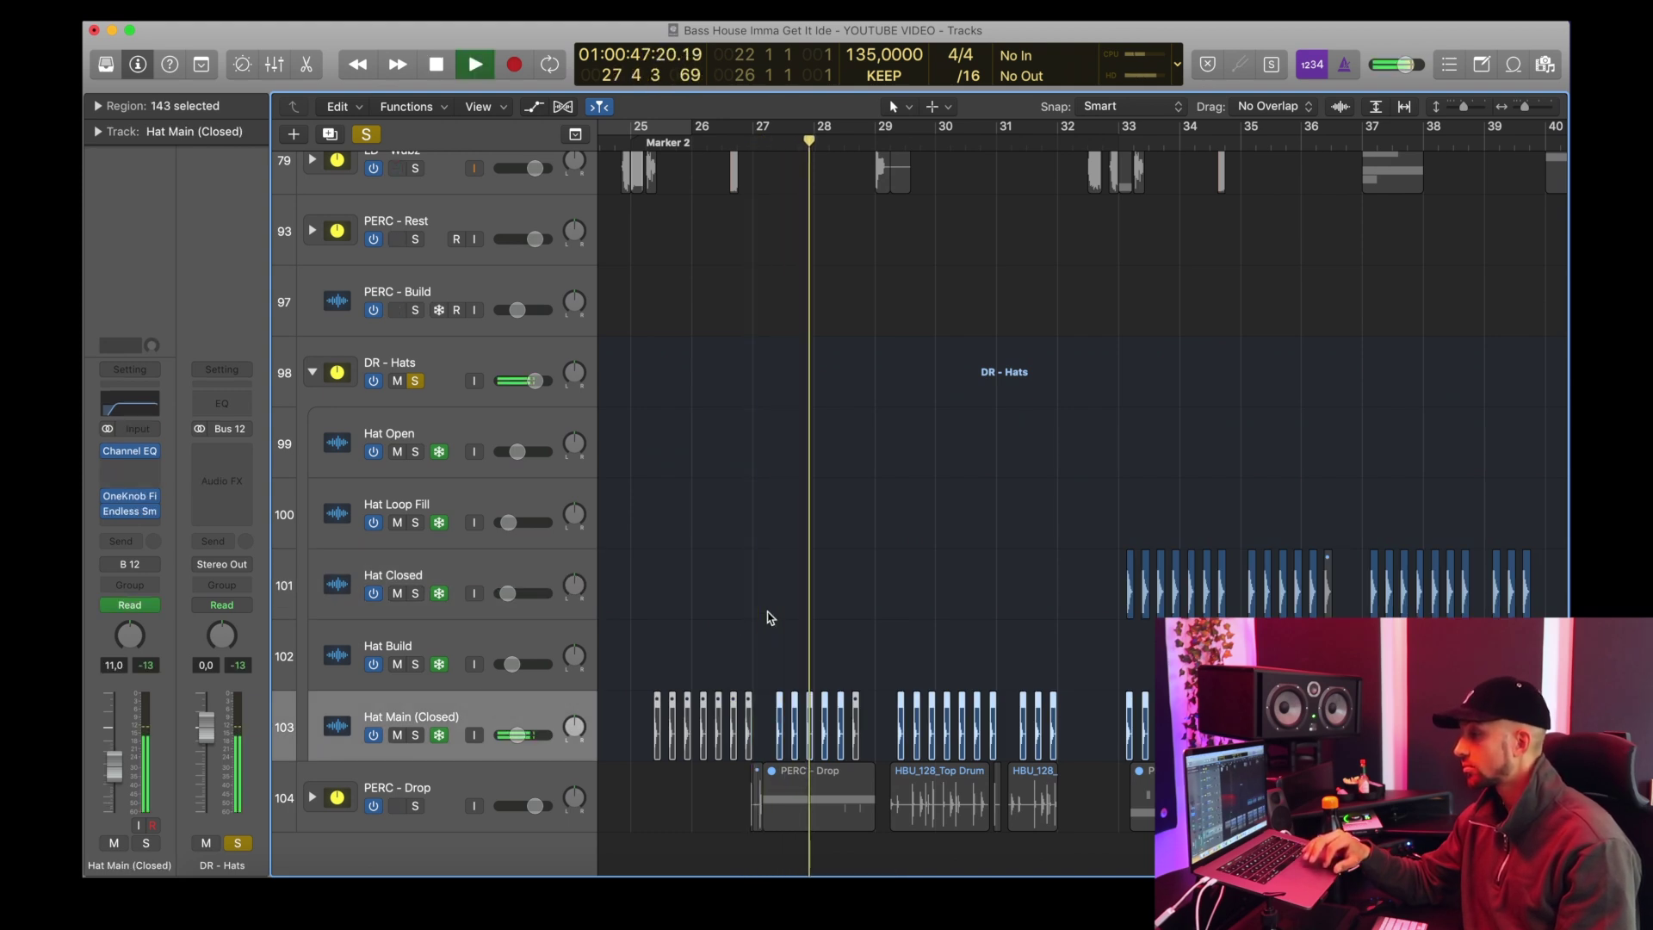
pyautogui.hscroll(10, 768, 617)
pyautogui.press('space')
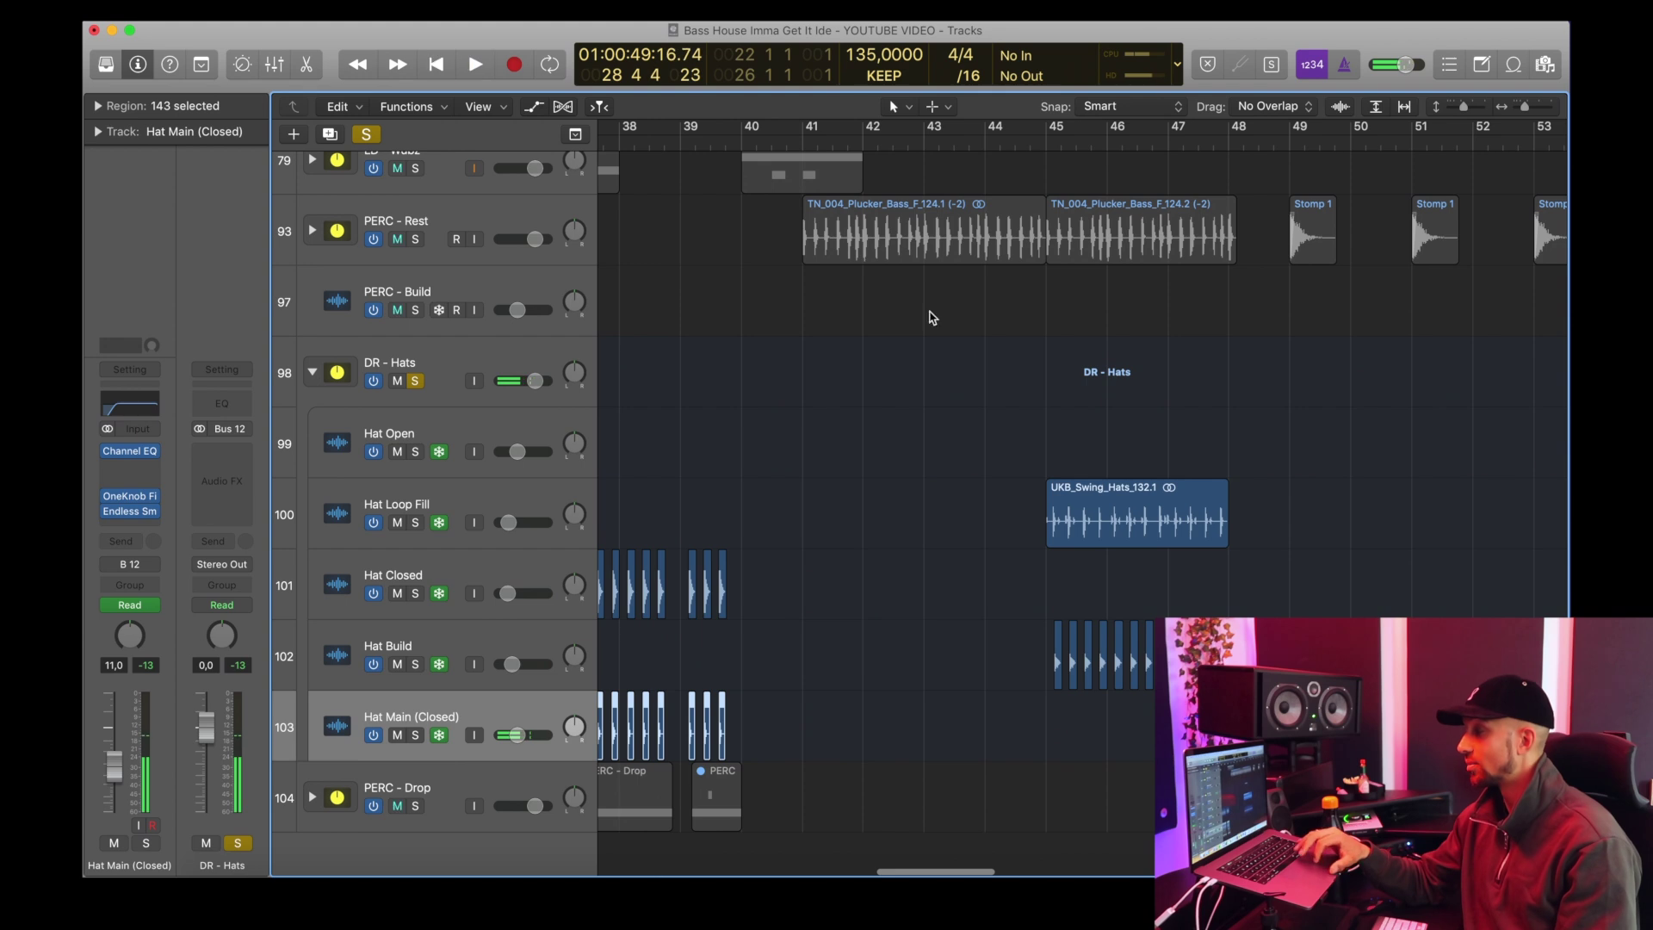
# Step: Audition the Hat Loop Fill and Hat Build tracks from bar 45
pyautogui.press('space')
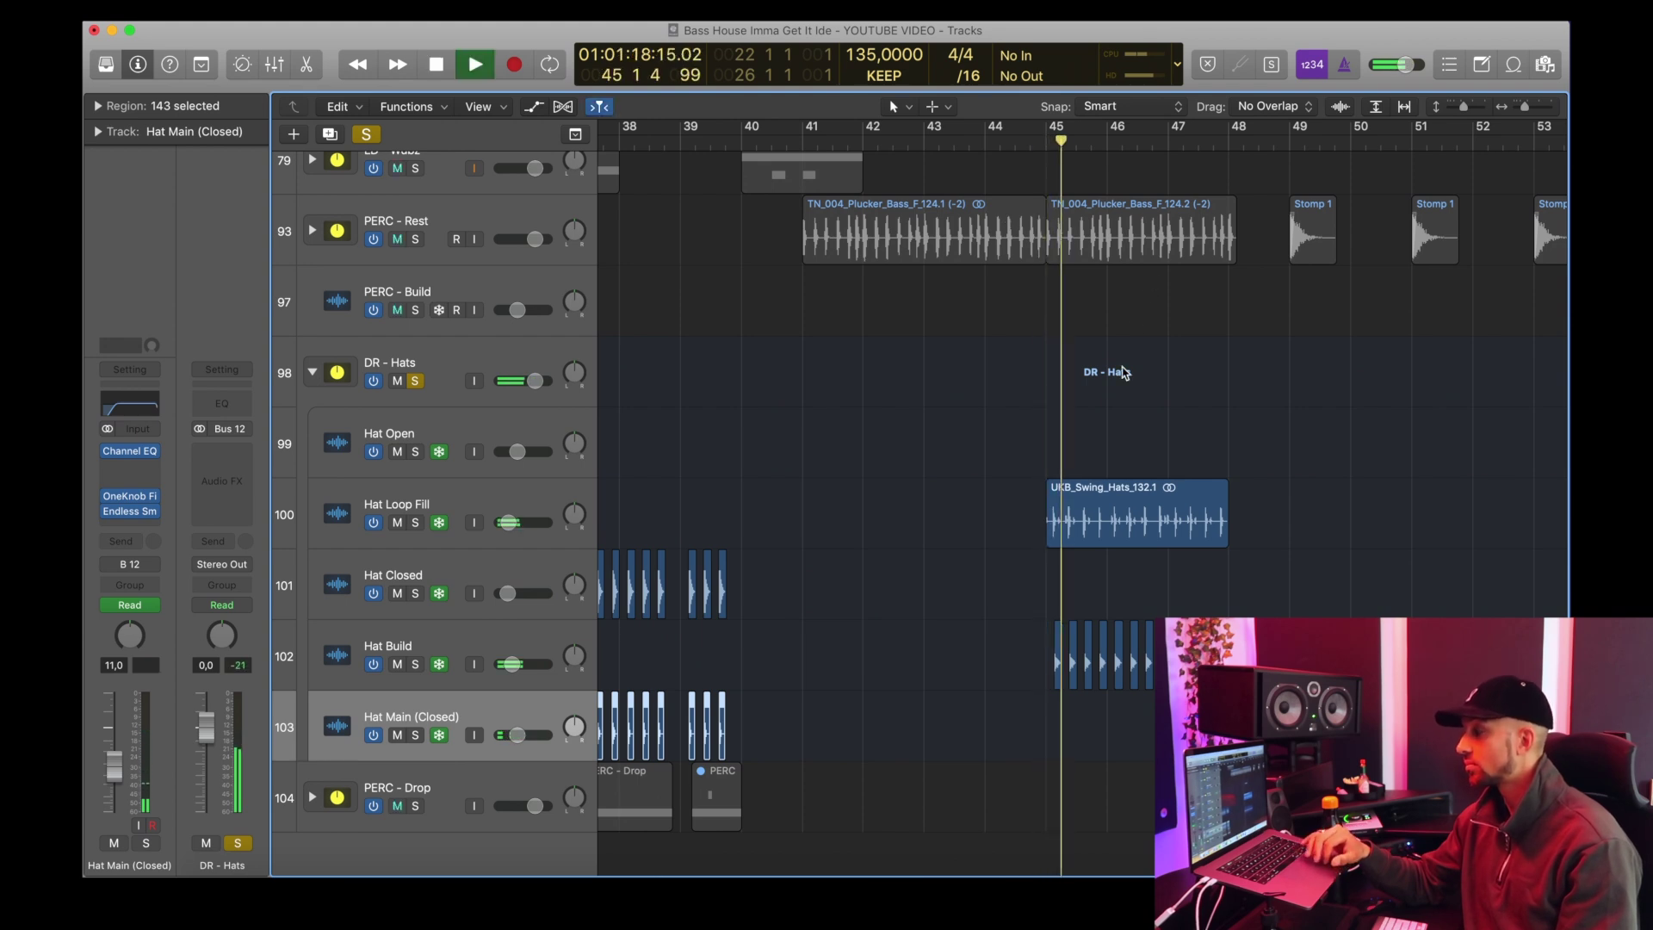
pyautogui.hscroll(5, 1124, 370)
pyautogui.hscroll(-1, 1124, 373)
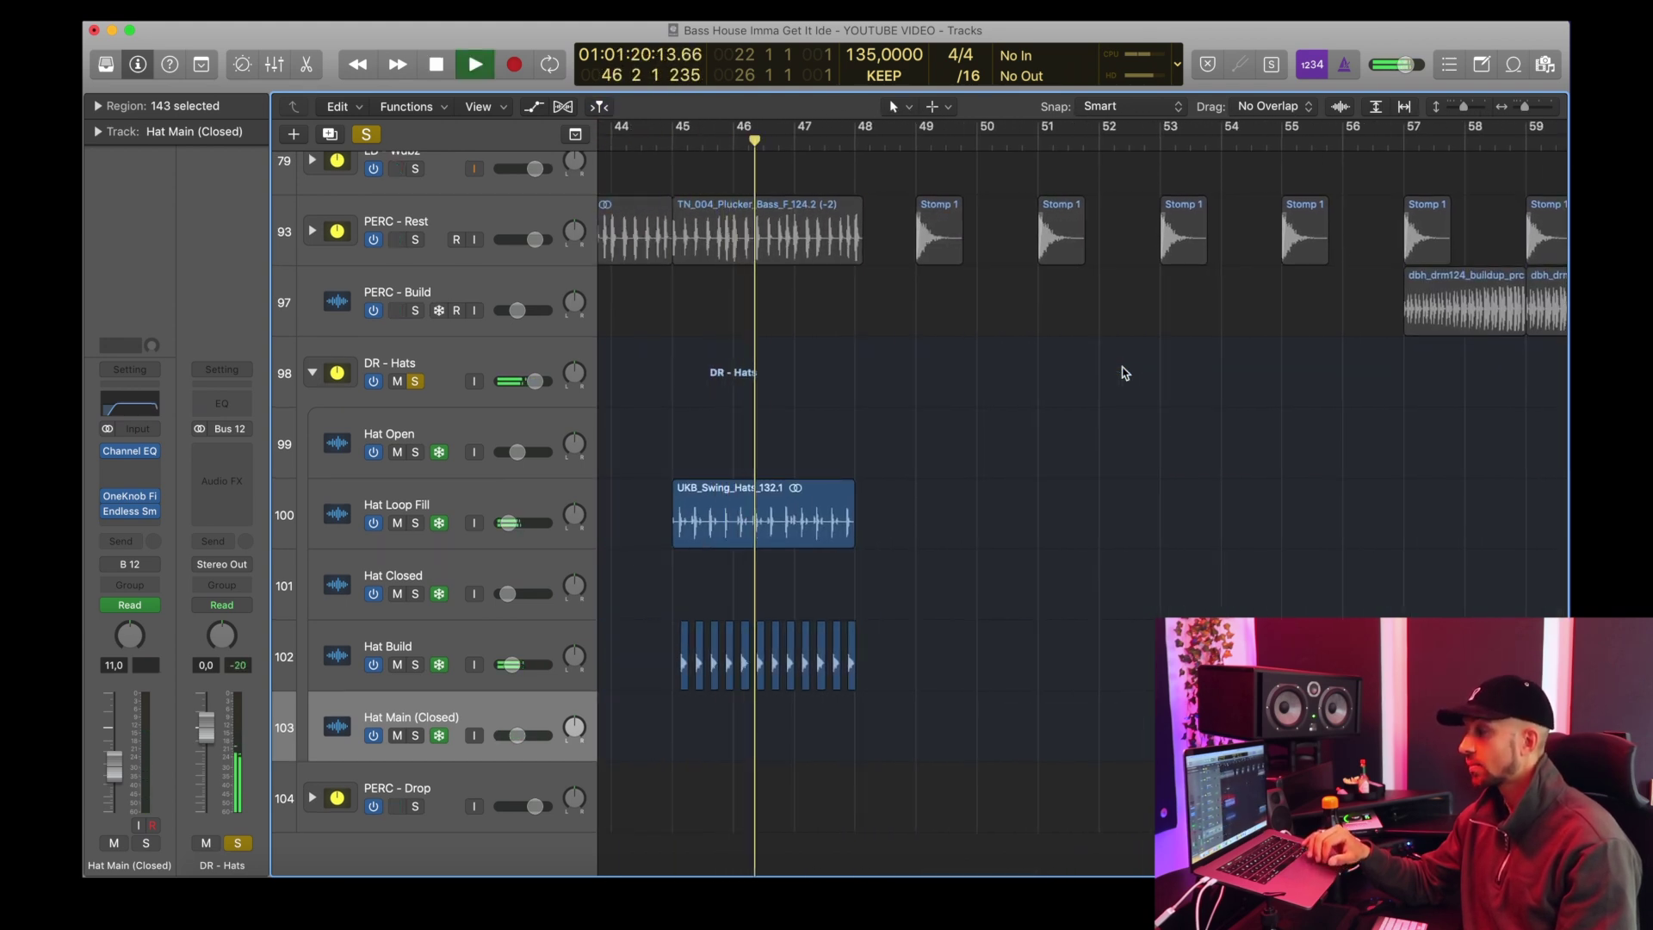
# Step: Audition the second-drop hats from bar 67, then clear the DR - Hats solo and collapse its stack
pyautogui.hscroll(15, 1124, 373)
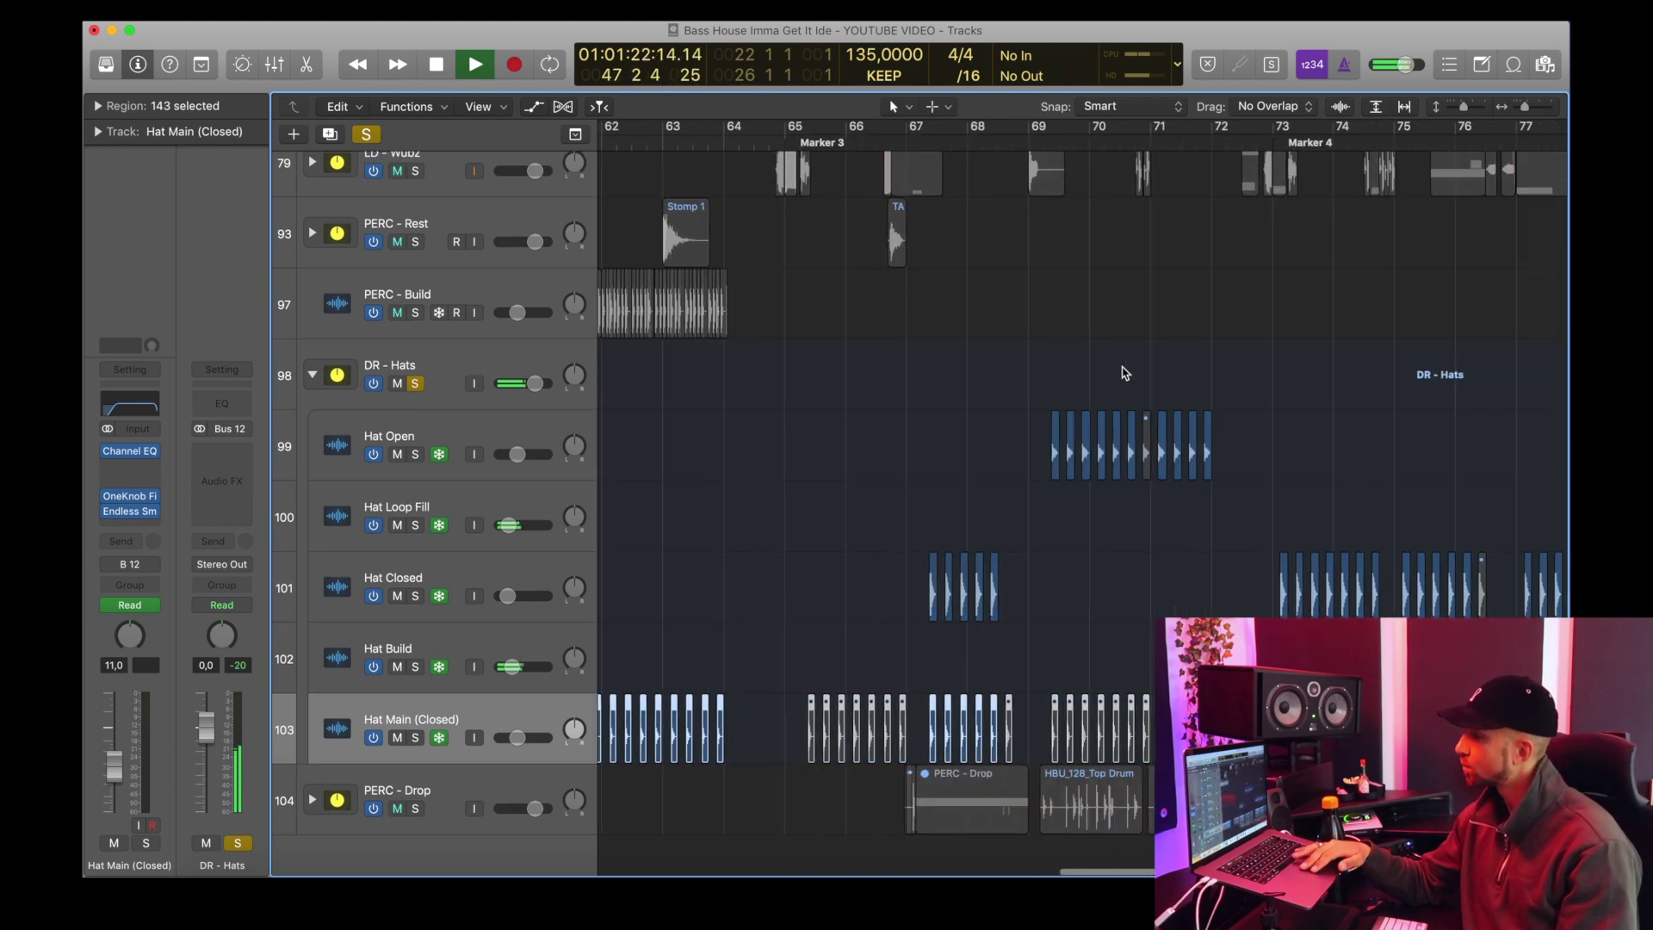
pyautogui.hscroll(1, 1123, 373)
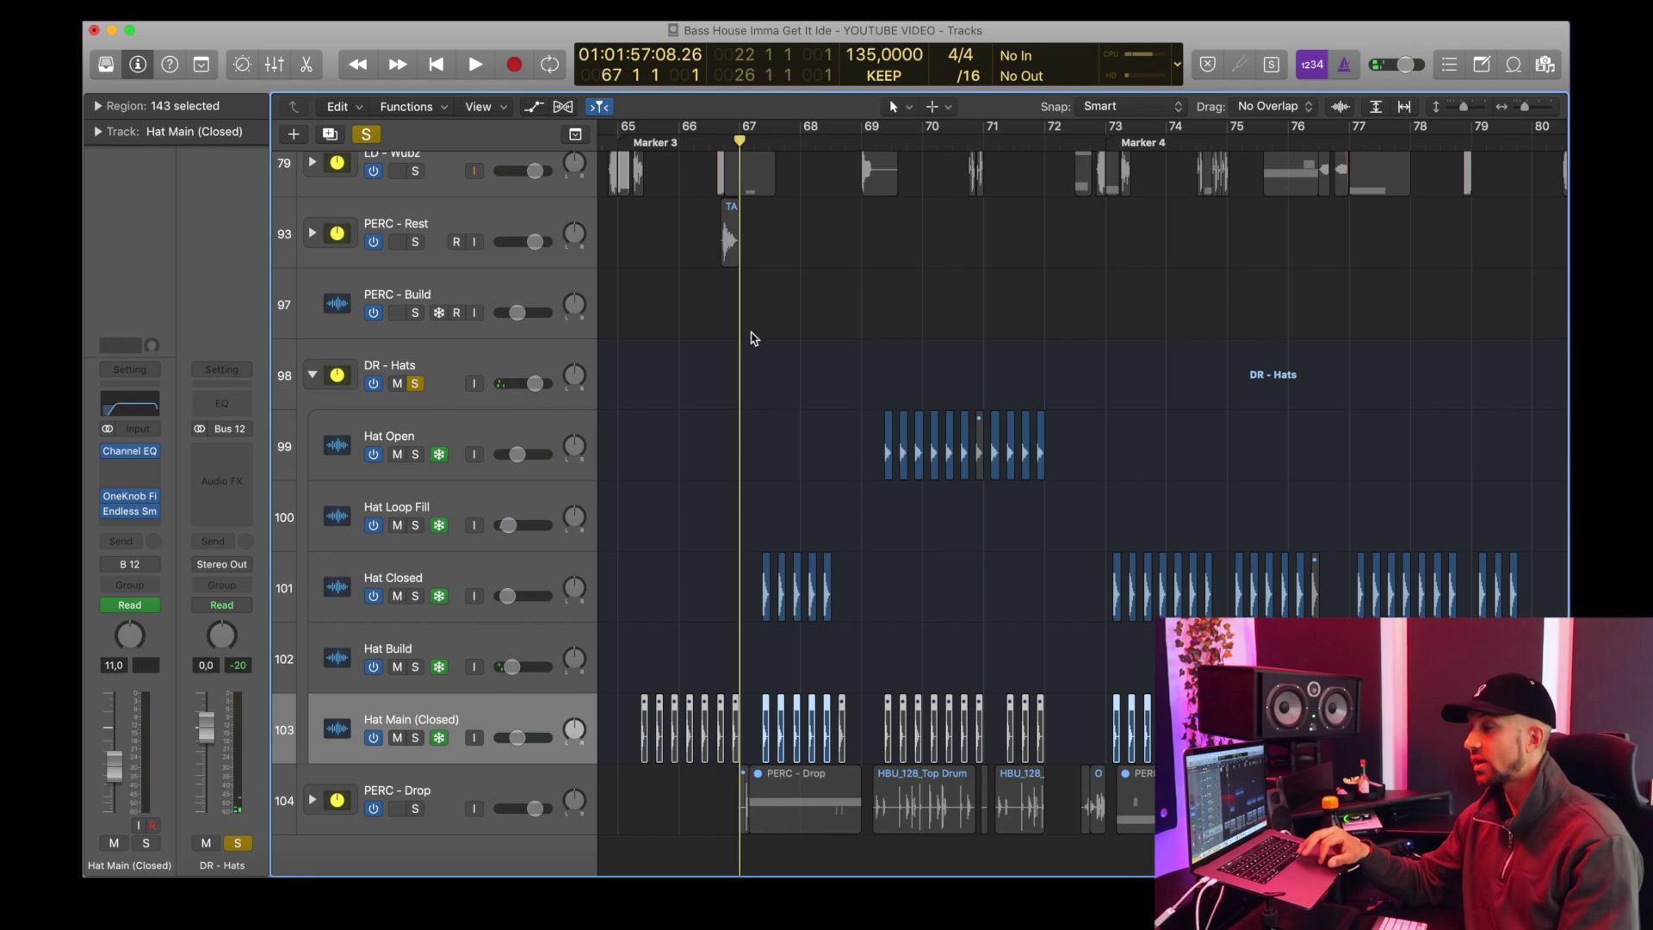
pyautogui.press('space')
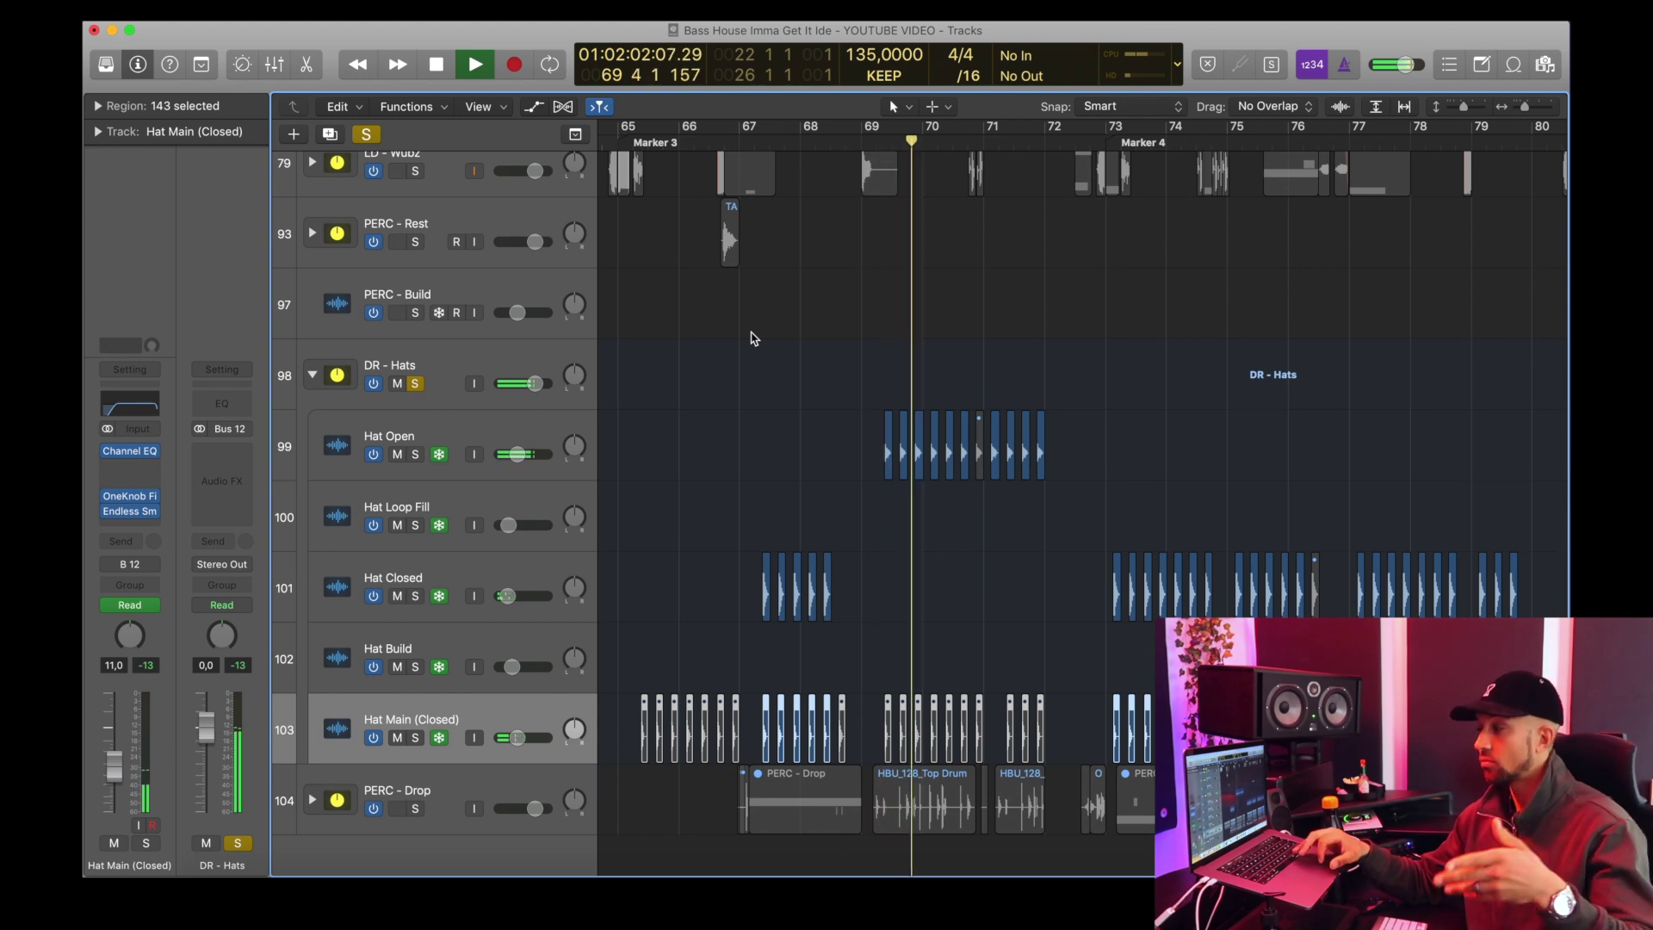
pyautogui.press('space')
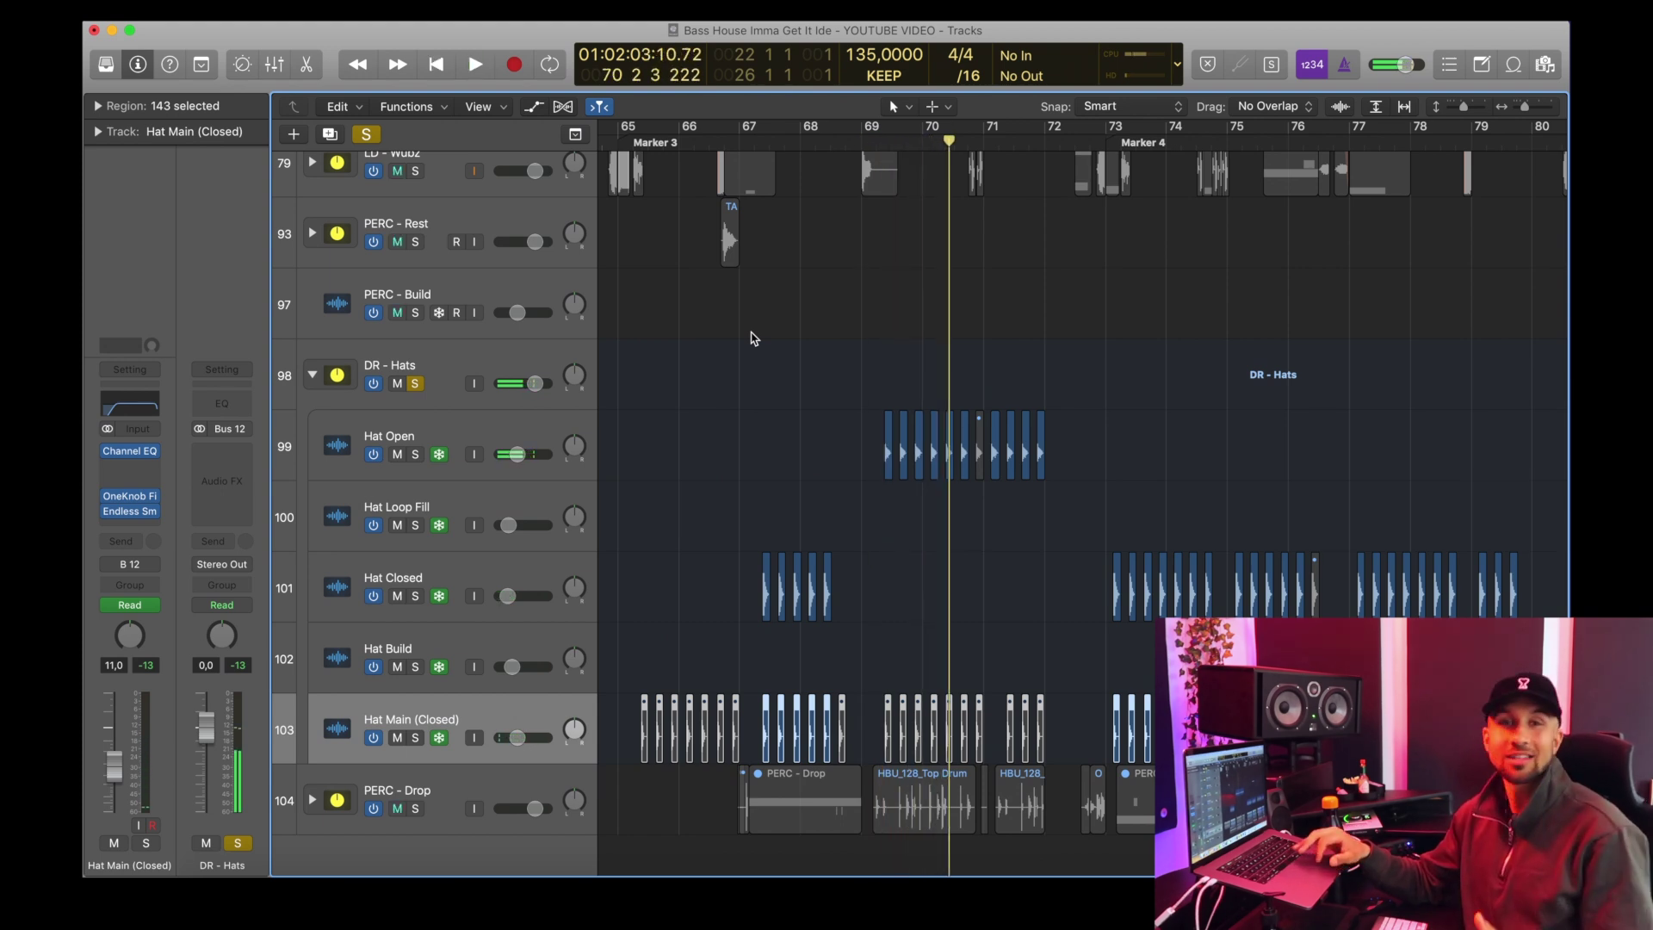
pyautogui.click(415, 384)
pyautogui.click(312, 377)
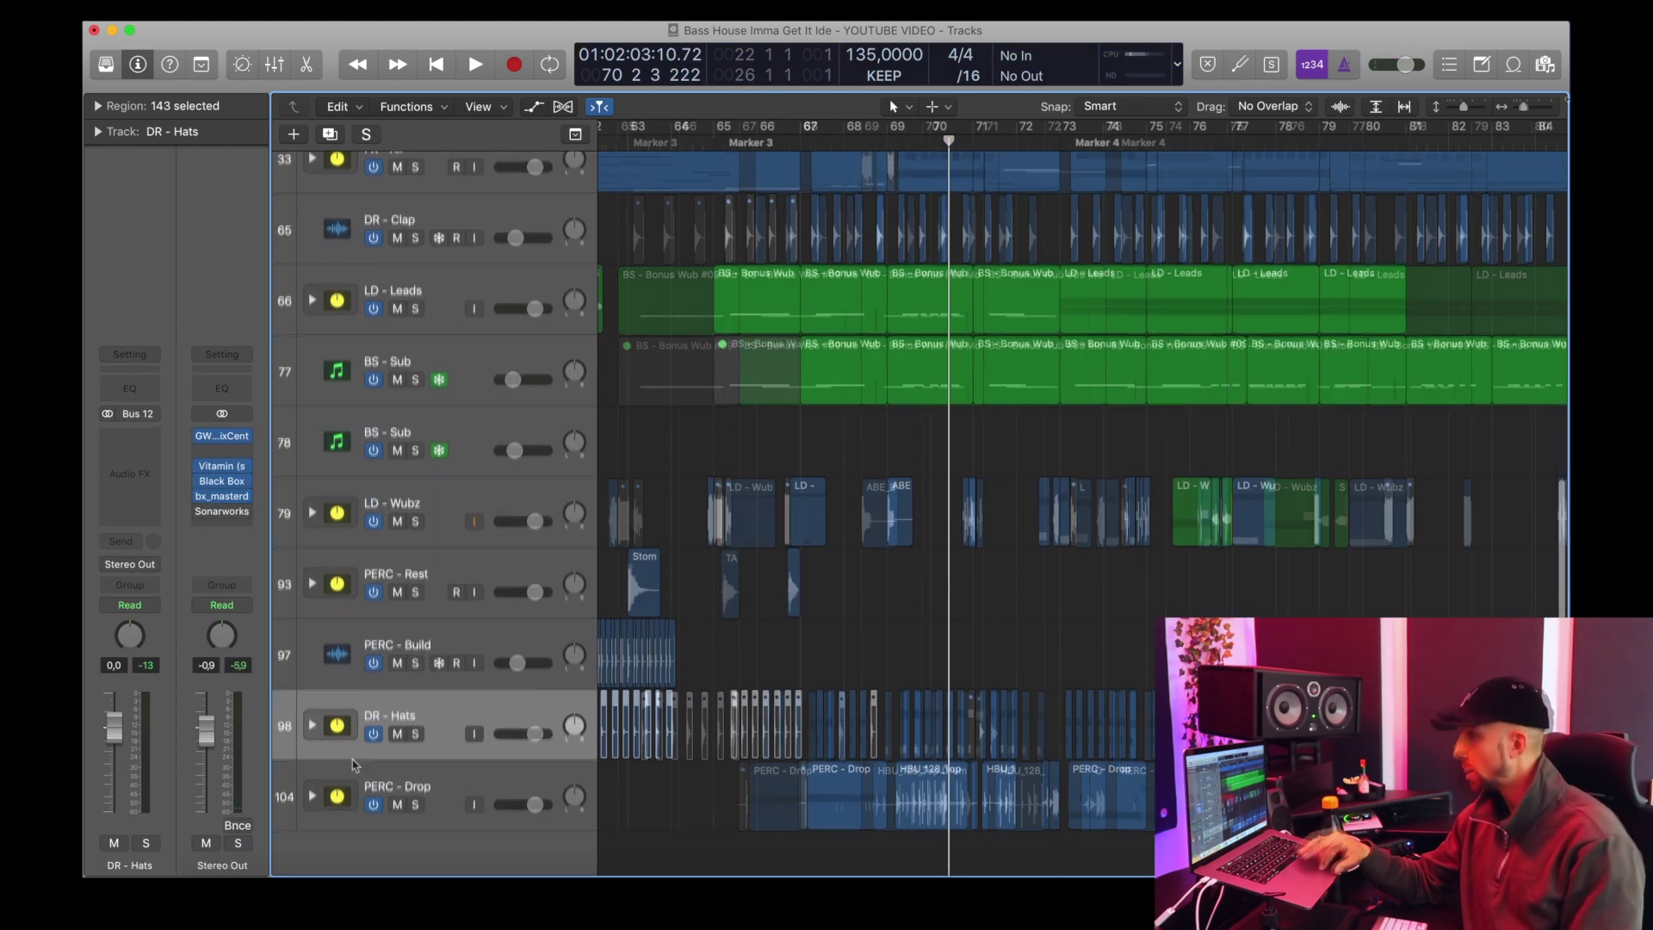
# Step: Solo the PERC - Drop stack and expand it to show its fill and drum loop tracks around Marker 2
pyautogui.click(416, 806)
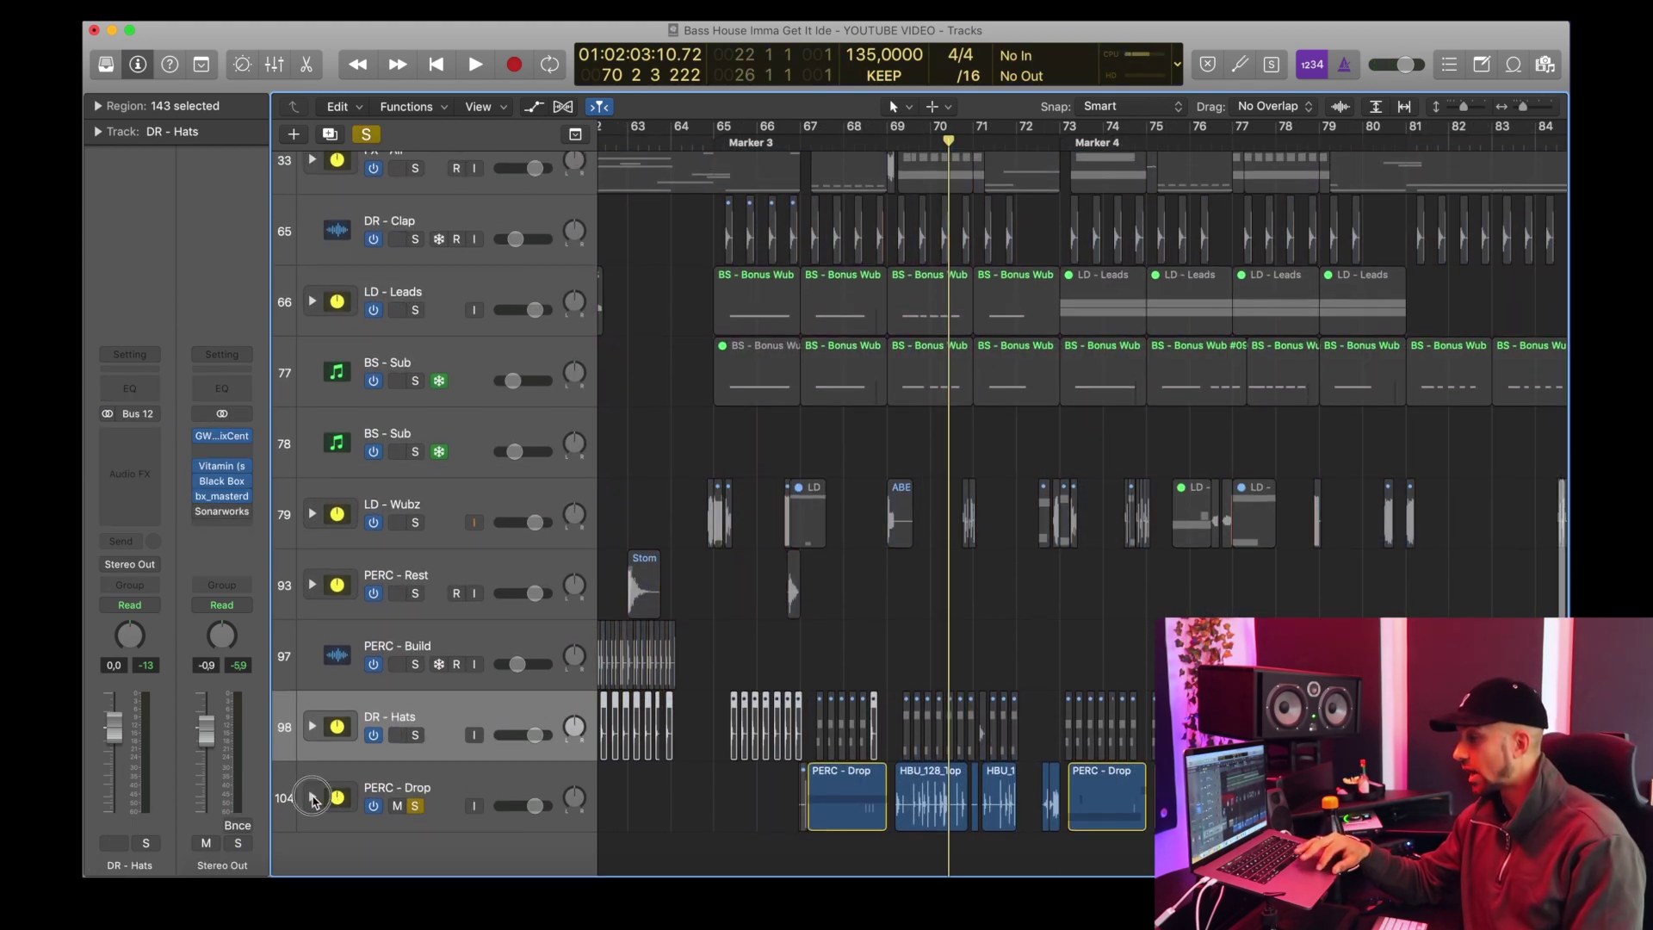
pyautogui.click(312, 797)
pyautogui.scroll(-5, 318, 785)
pyautogui.hscroll(-15, 878, 565)
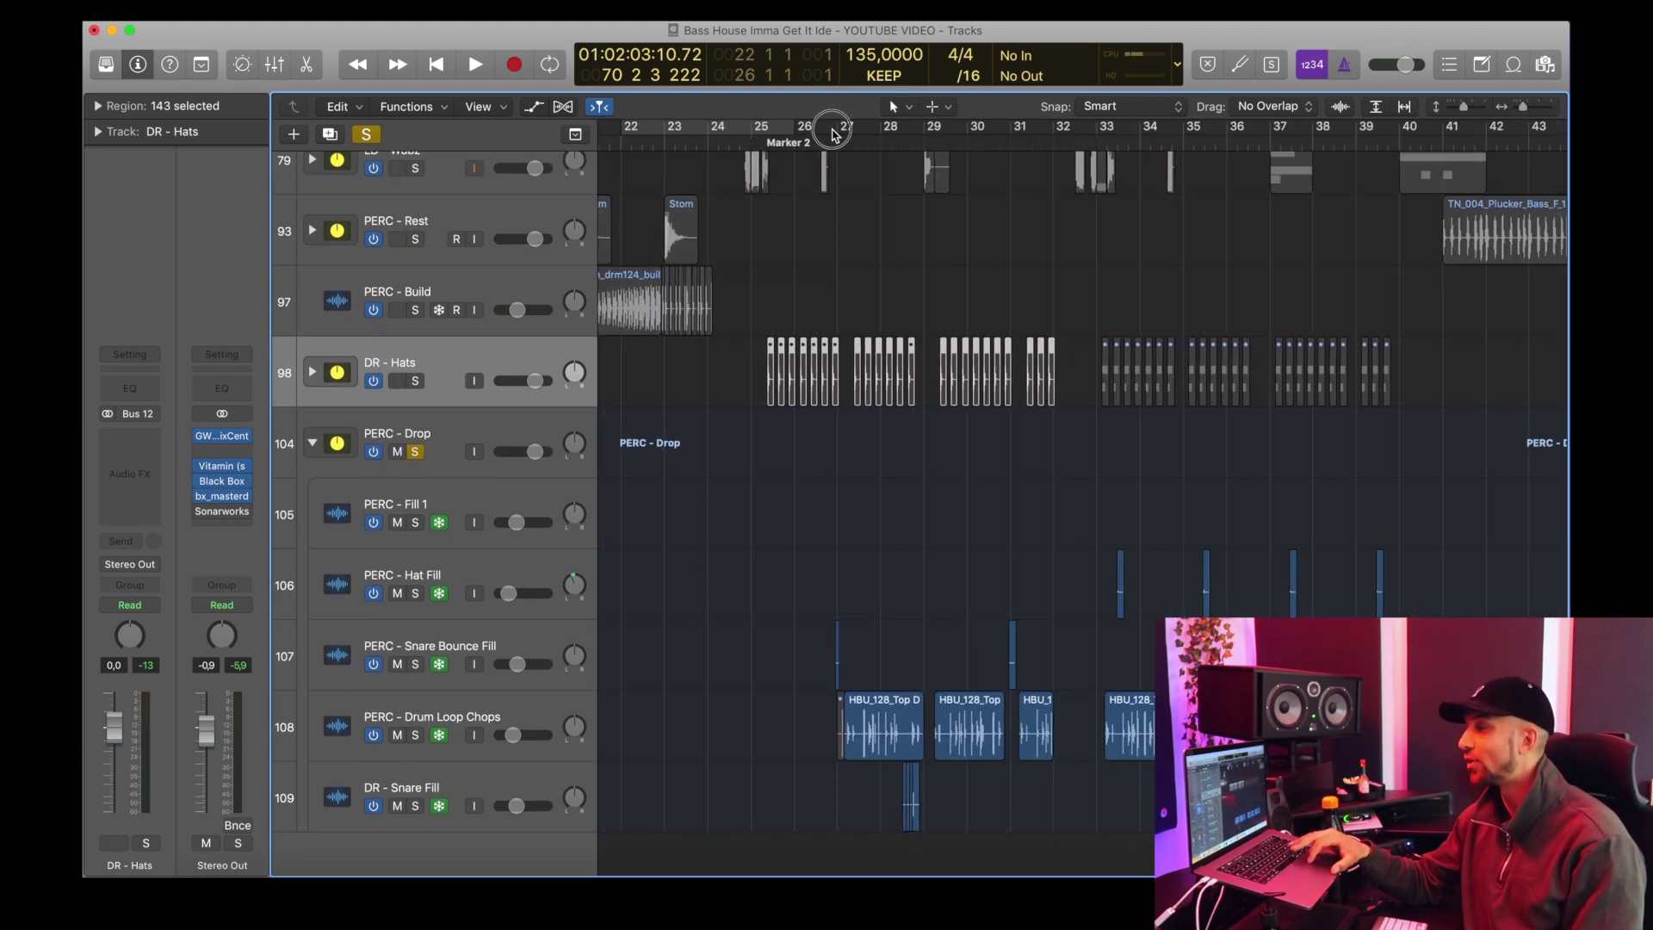
# Step: Audition PERC - Drop from about bar 27, clear its solo, and collapse the stack
pyautogui.press('space')
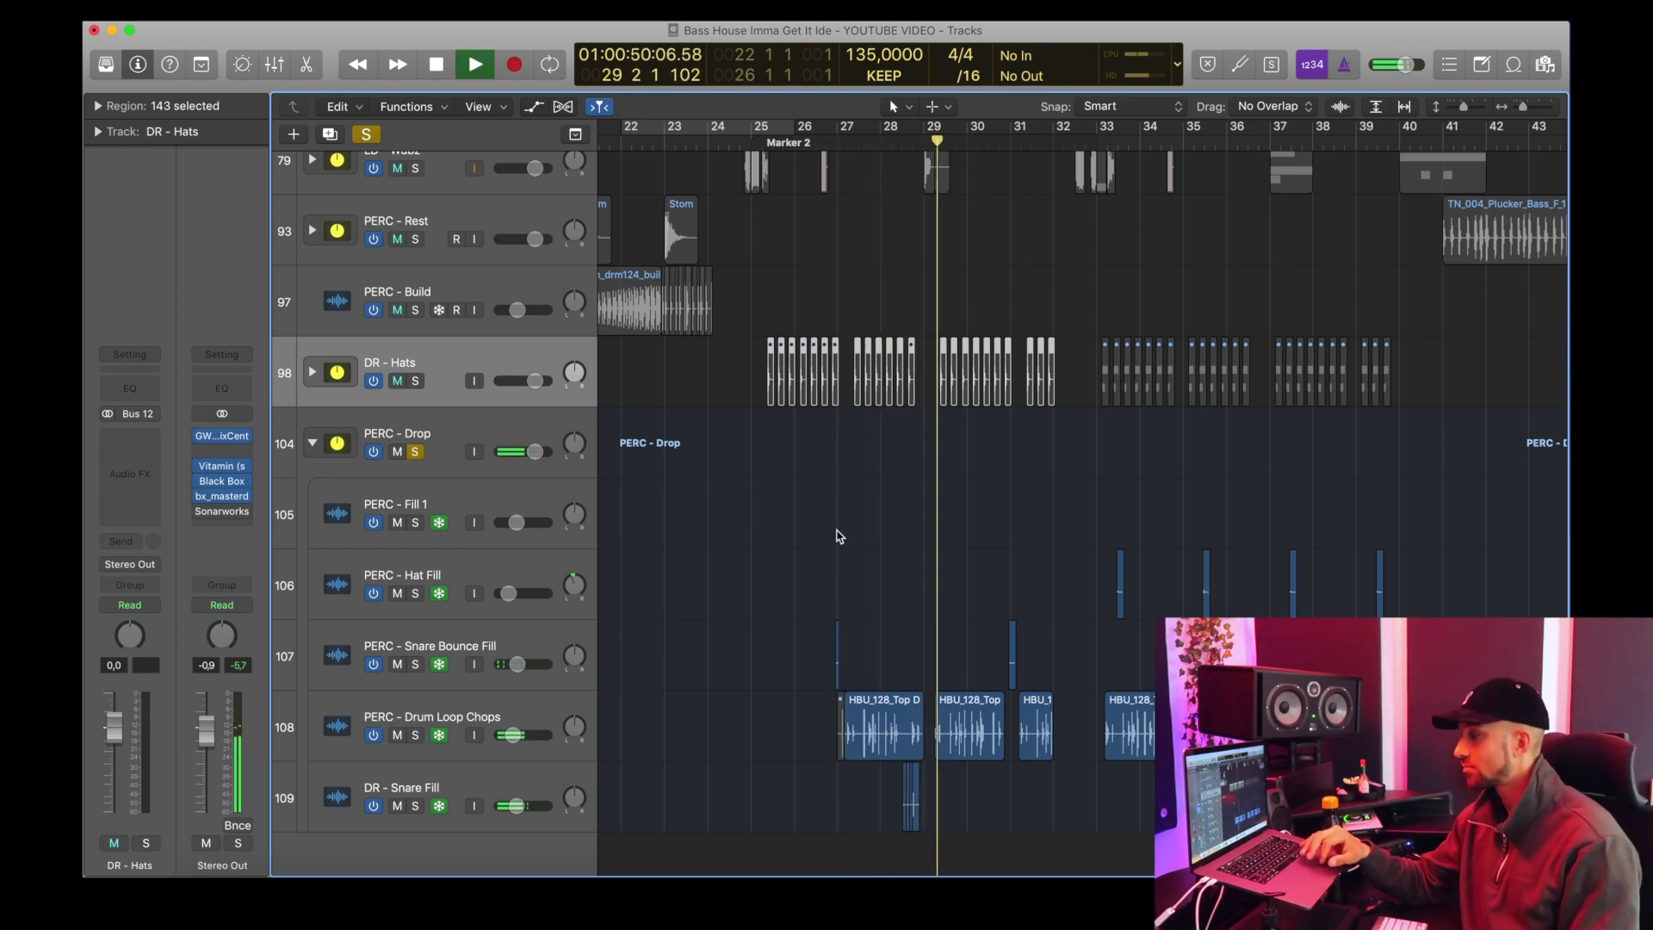
pyautogui.hscroll(5, 837, 536)
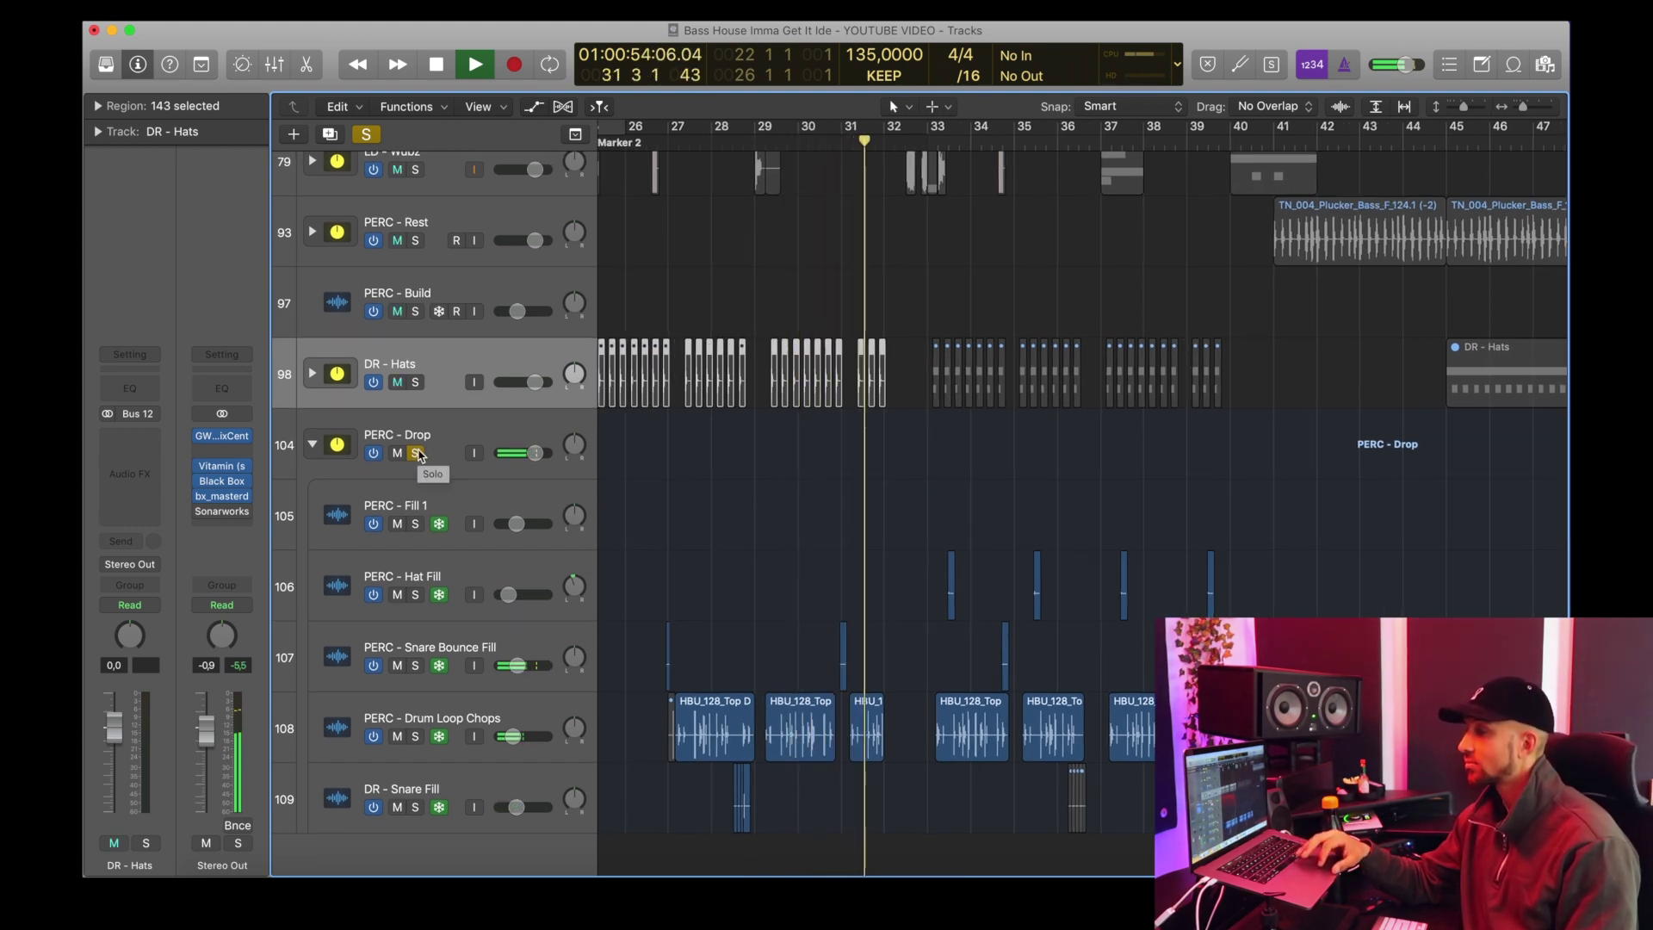
pyautogui.press('space')
pyautogui.click(416, 454)
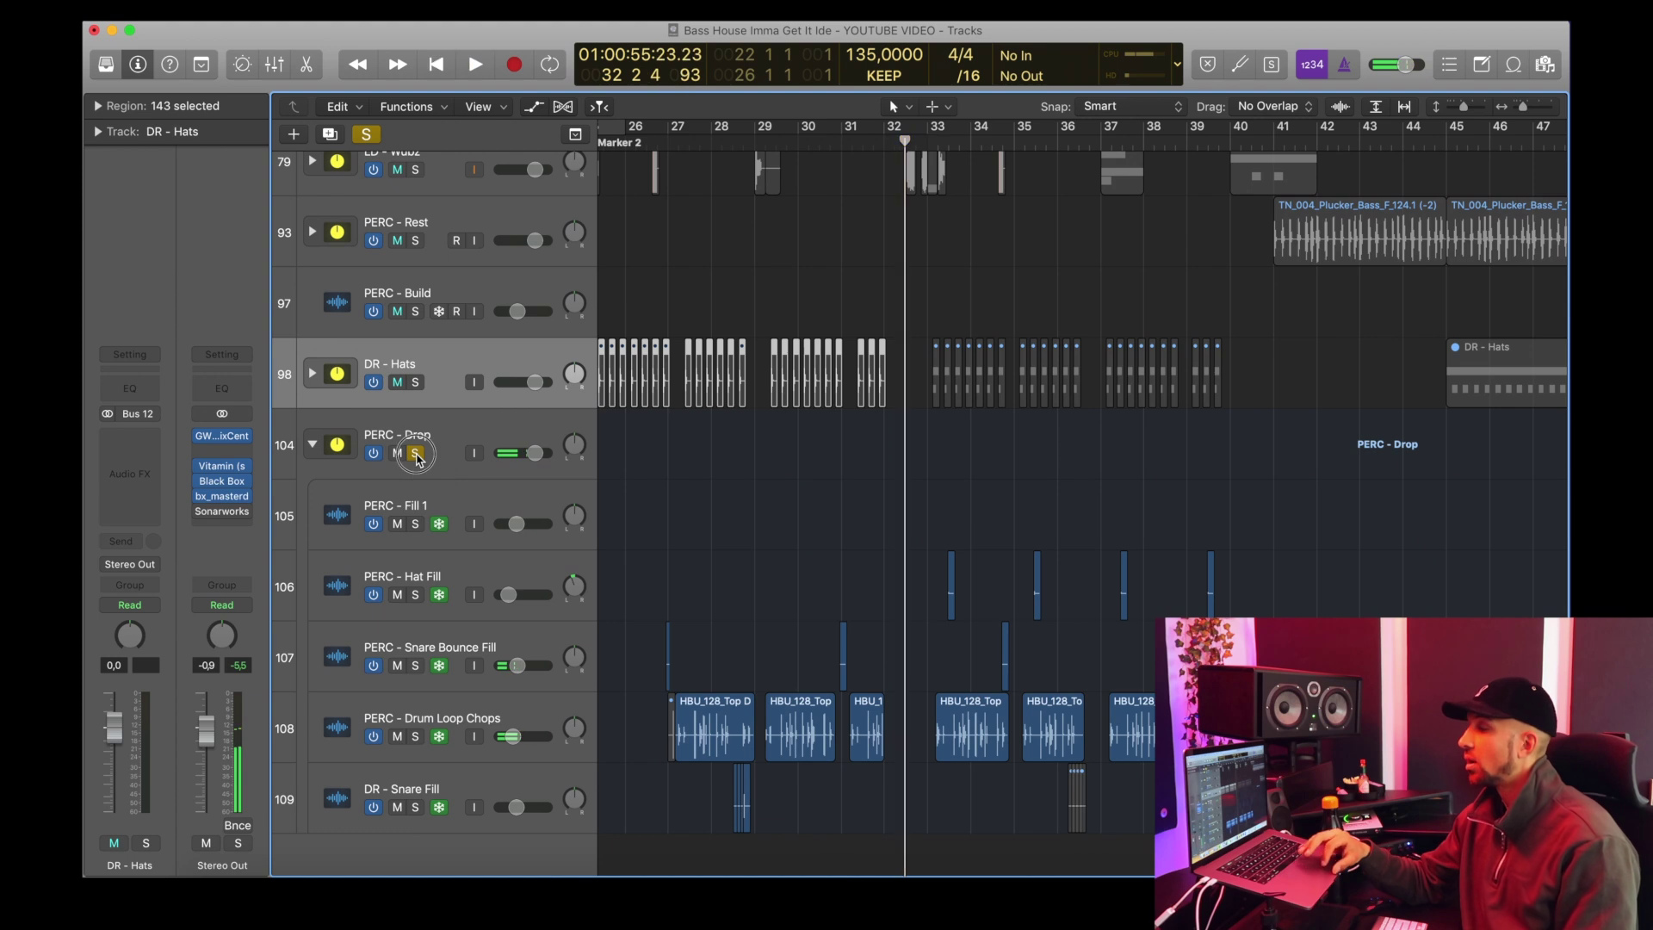
pyautogui.click(416, 453)
pyautogui.scroll(10, 867, 500)
pyautogui.hscroll(-5, 866, 503)
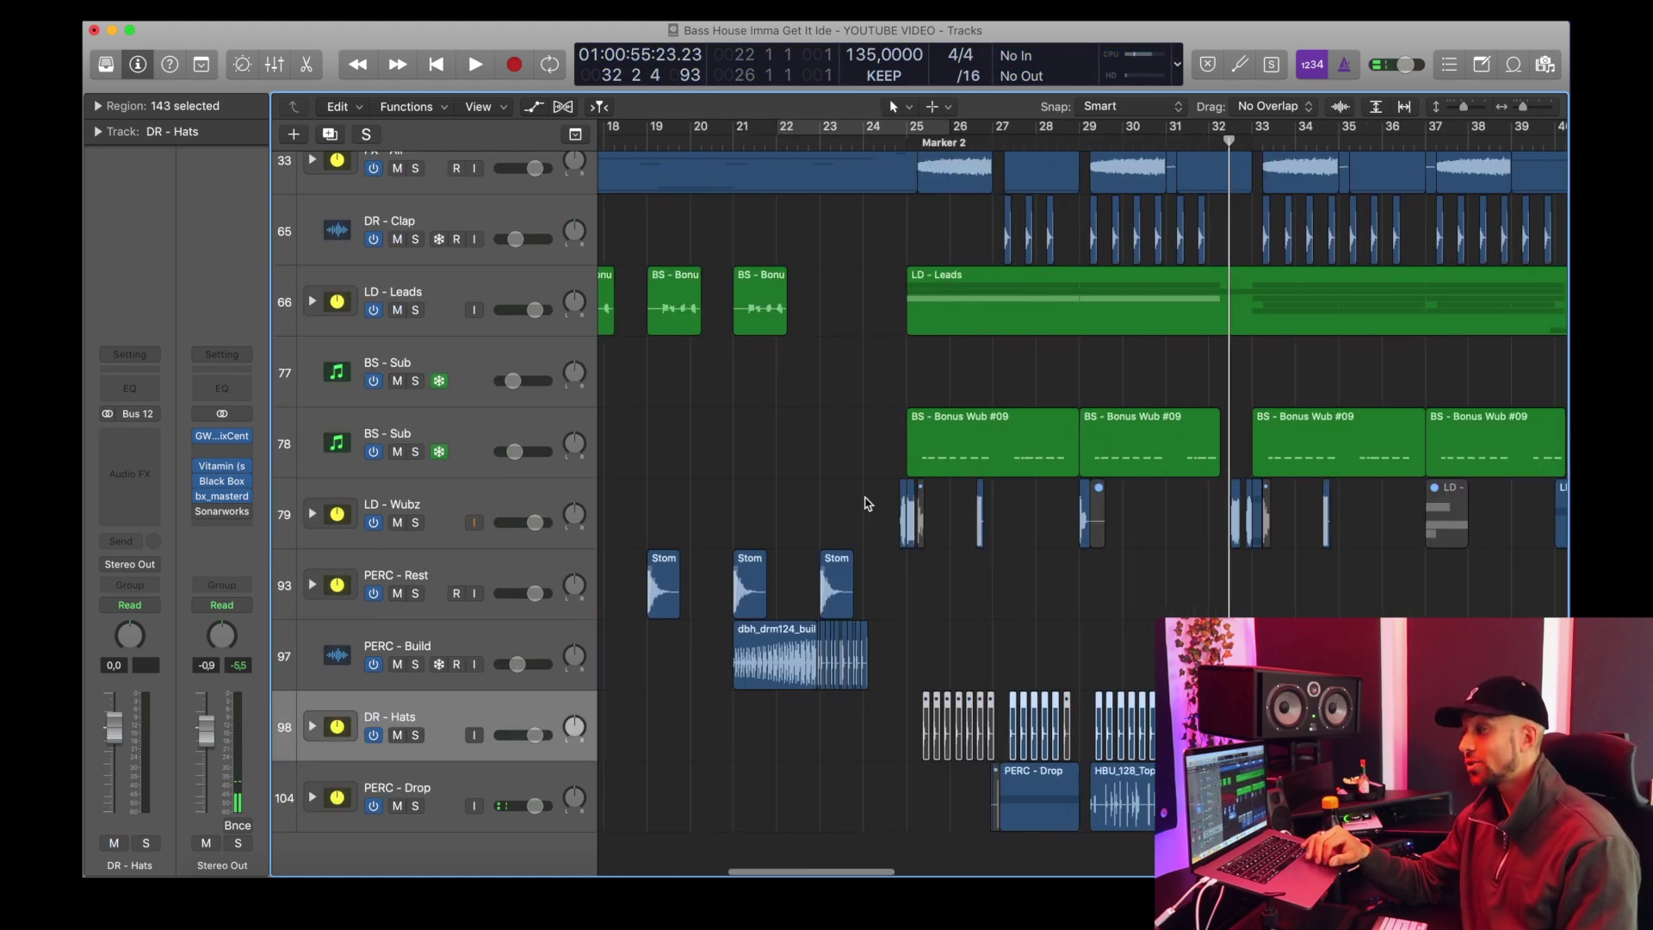
# Step: Place the playhead at bar 25, the start of the drop, and switch off the LD - Leads and BS - Sub tracks
pyautogui.scroll(-5, 895, 448)
pyautogui.press('super+Left')
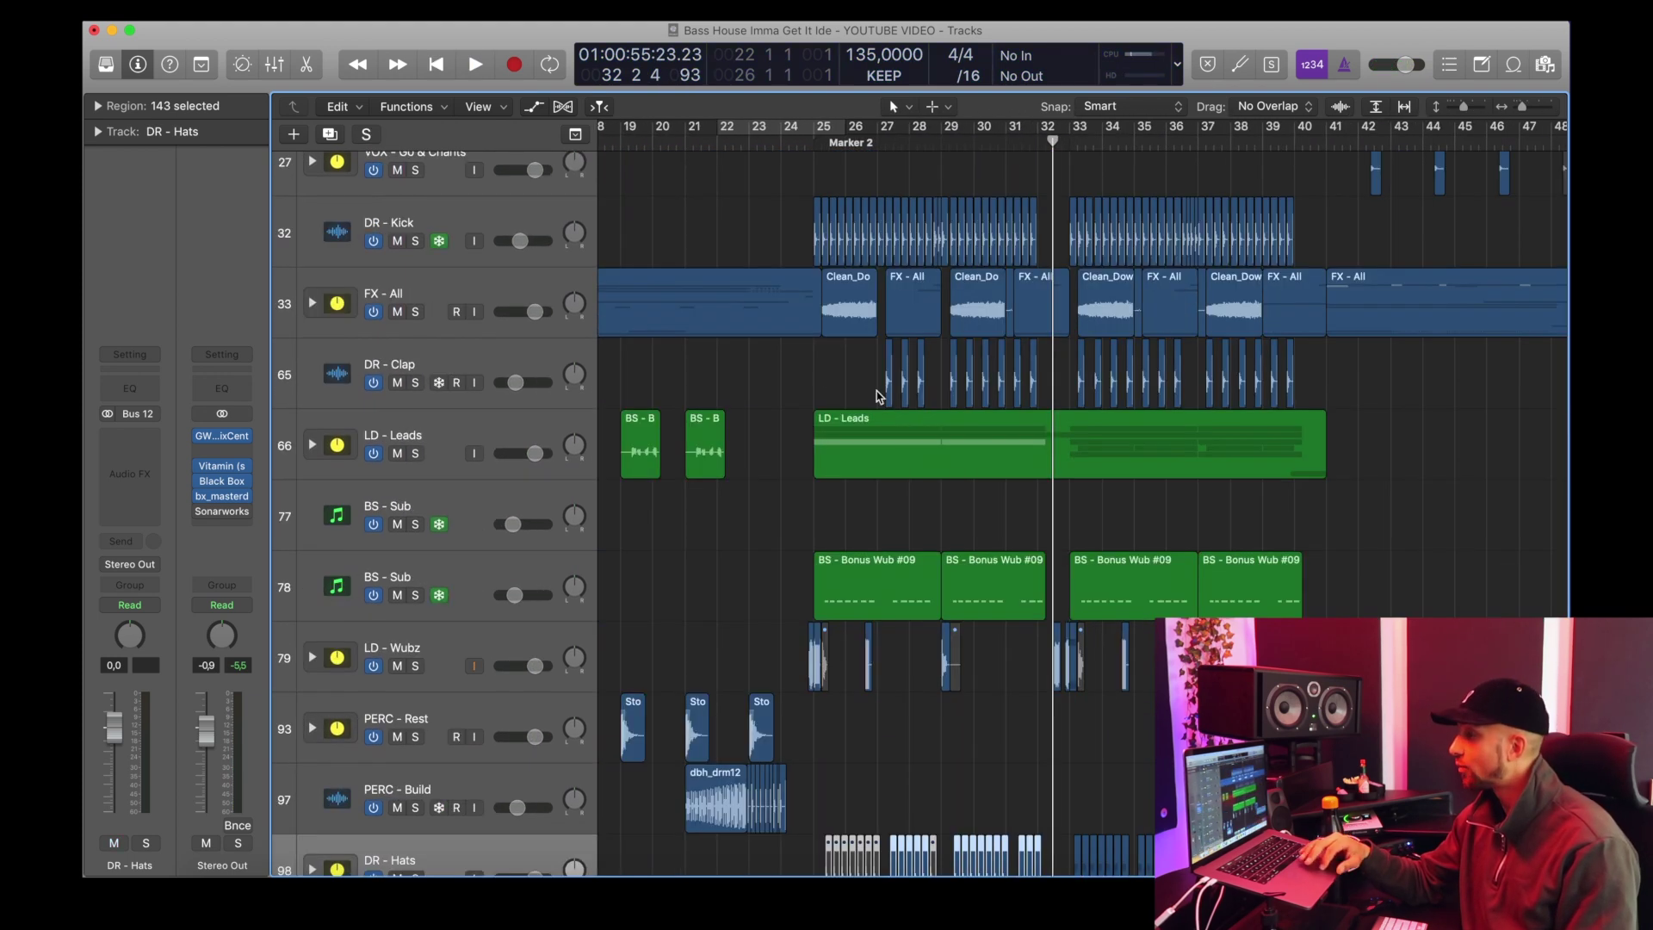
pyautogui.scroll(3, 815, 376)
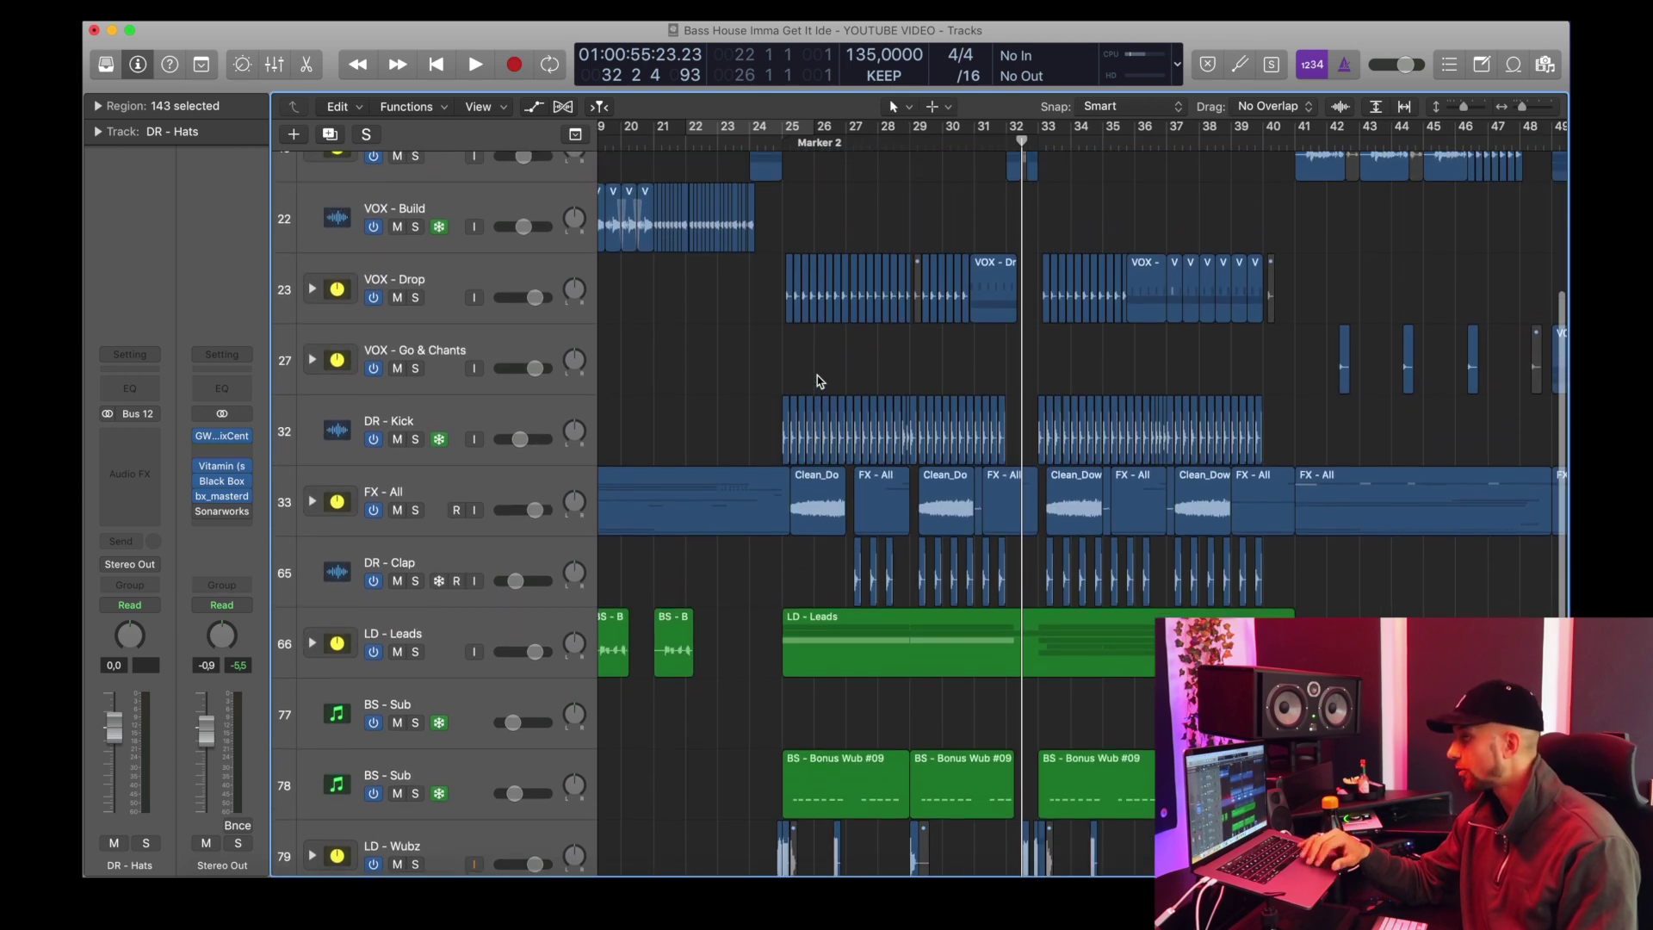
pyautogui.scroll(-5, 816, 376)
pyautogui.hscroll(1, 816, 376)
pyautogui.click(778, 140)
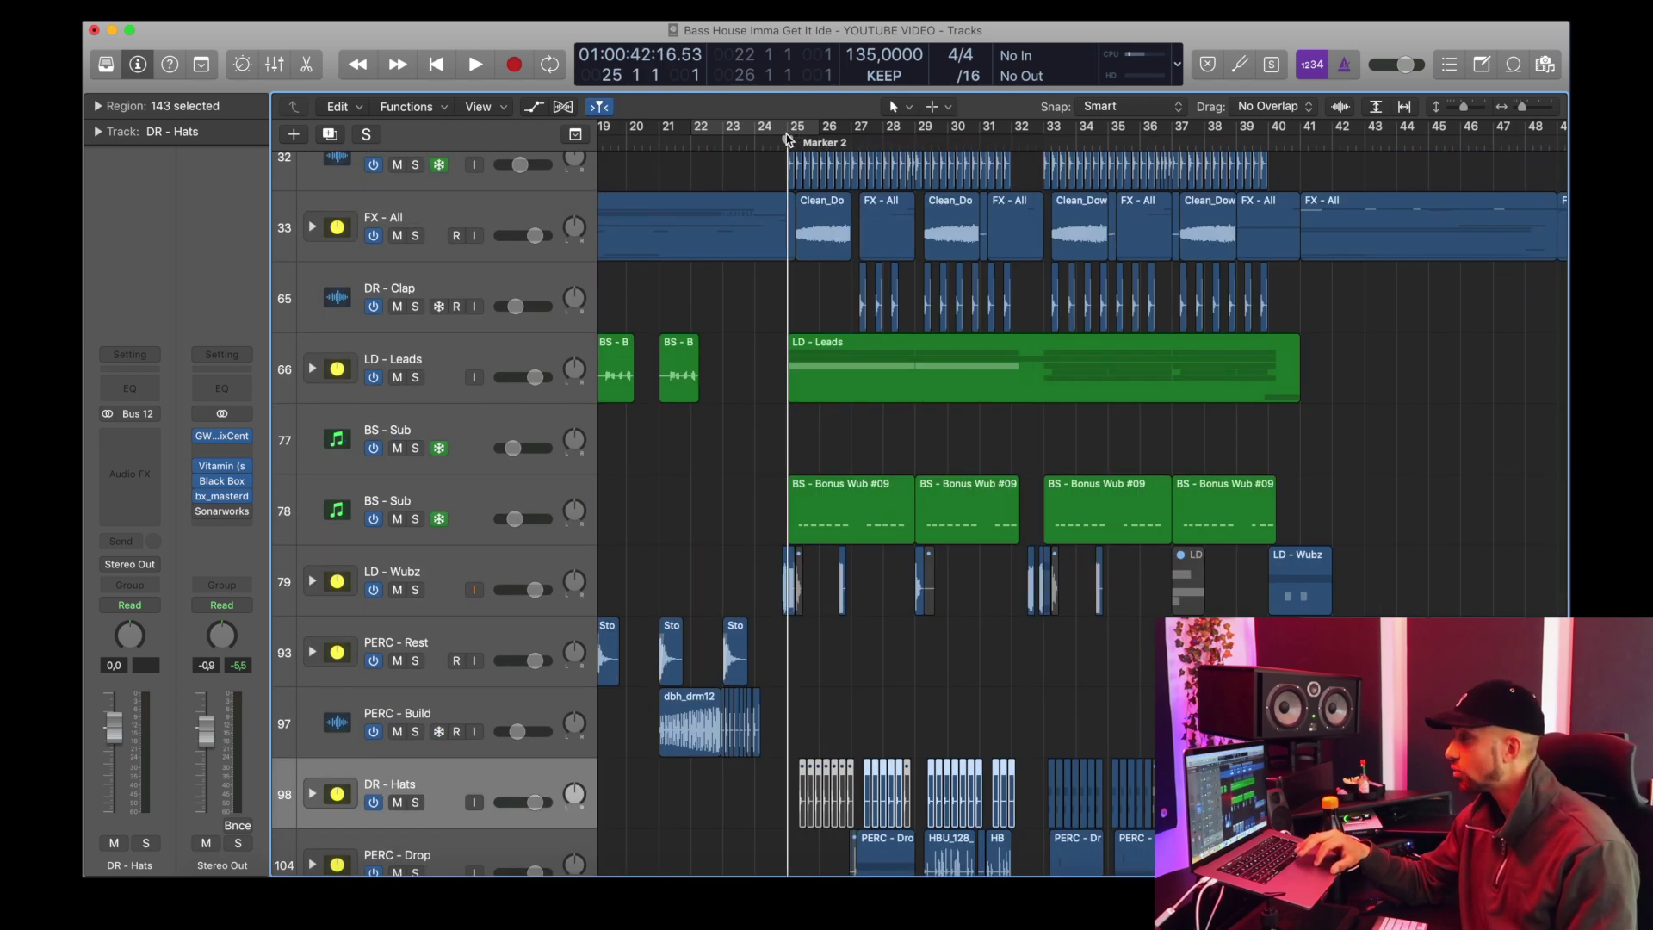
pyautogui.hscroll(1, 751, 398)
pyautogui.scroll(-1, 750, 399)
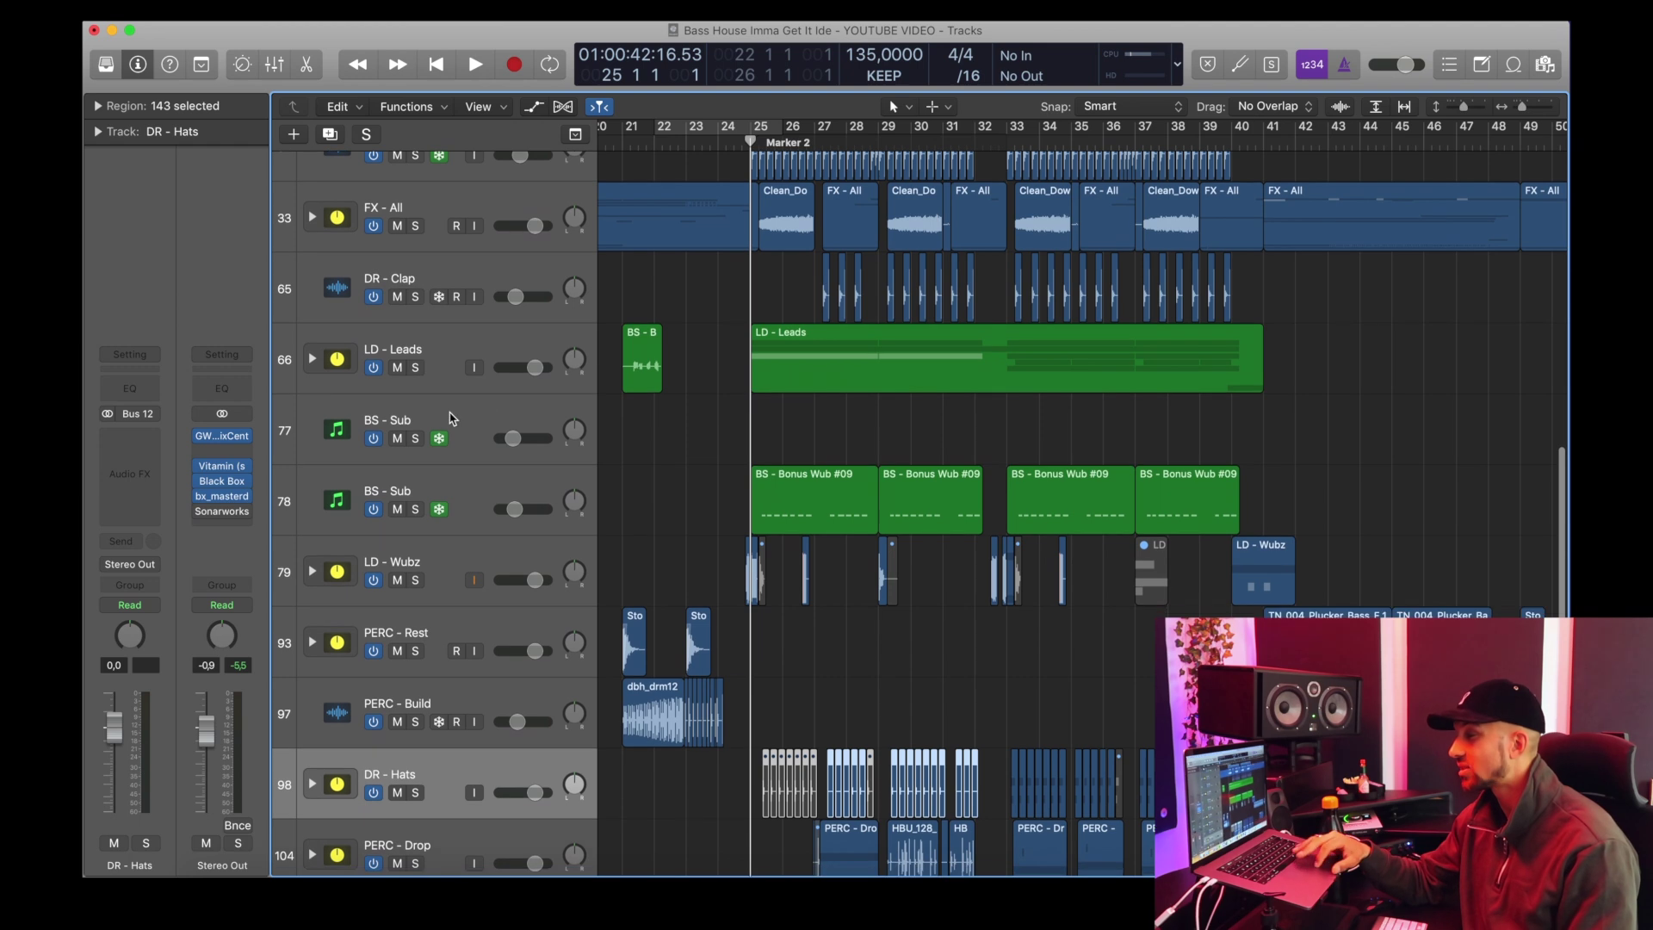
pyautogui.click(373, 368)
pyautogui.click(373, 509)
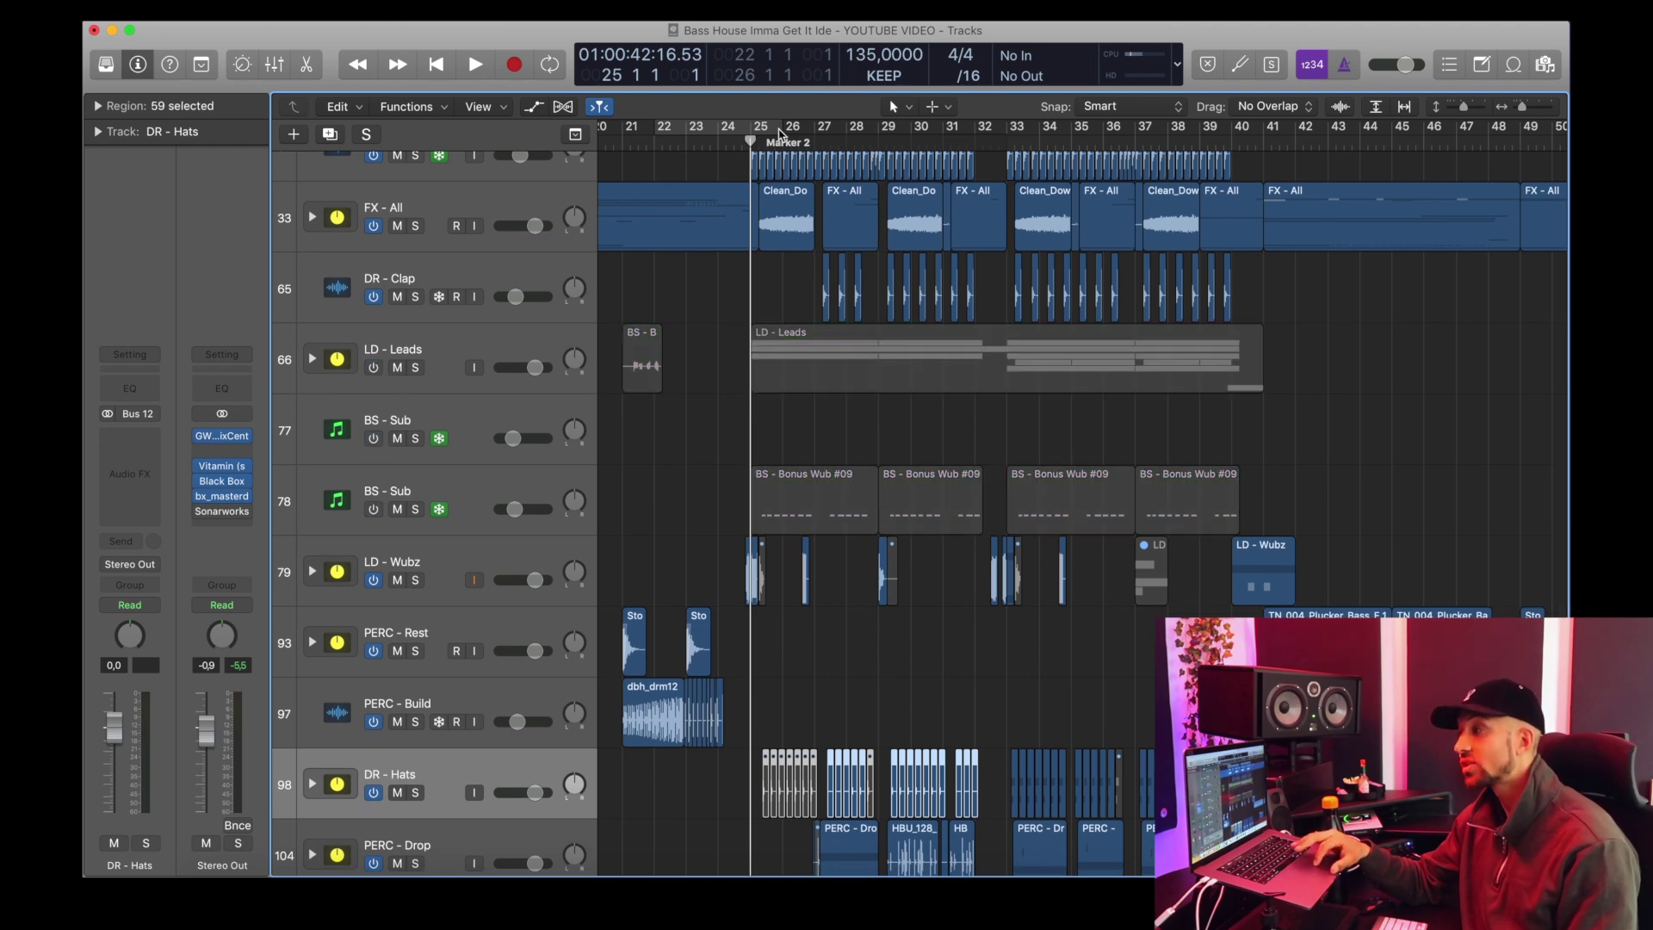
# Step: Play the drop from about bar 23 without leads and sub, and review the remaining vocal, drum, FX and percussion tracks
pyautogui.doubleClick(709, 147)
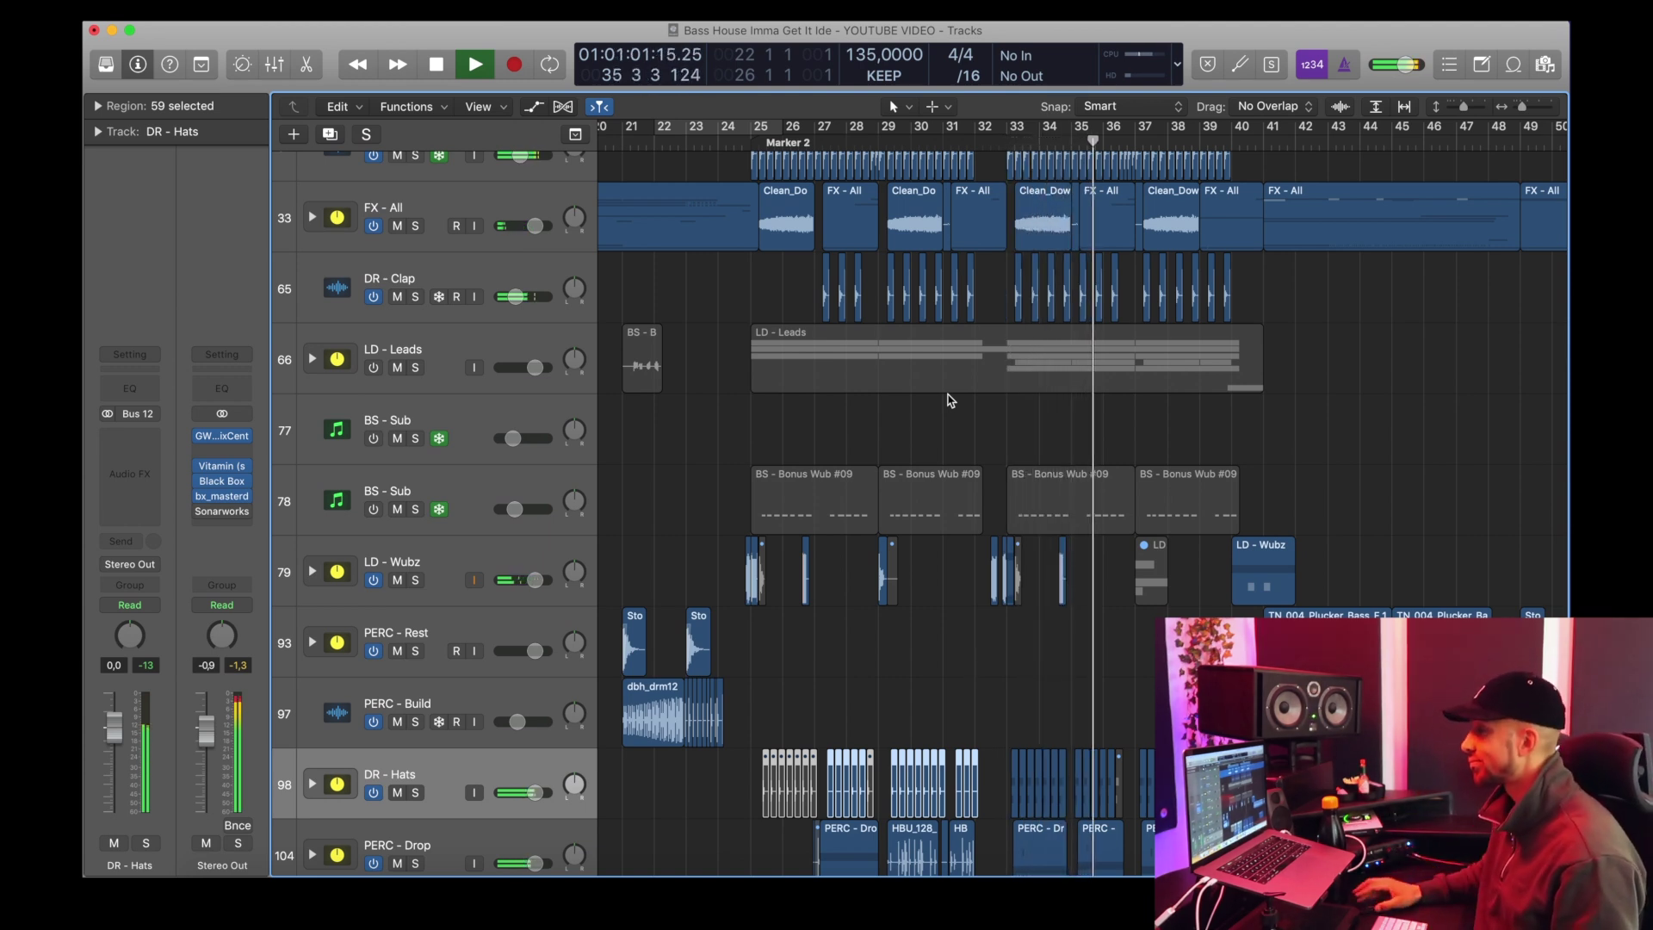
pyautogui.hscroll(5, 990, 398)
pyautogui.scroll(10, 1066, 398)
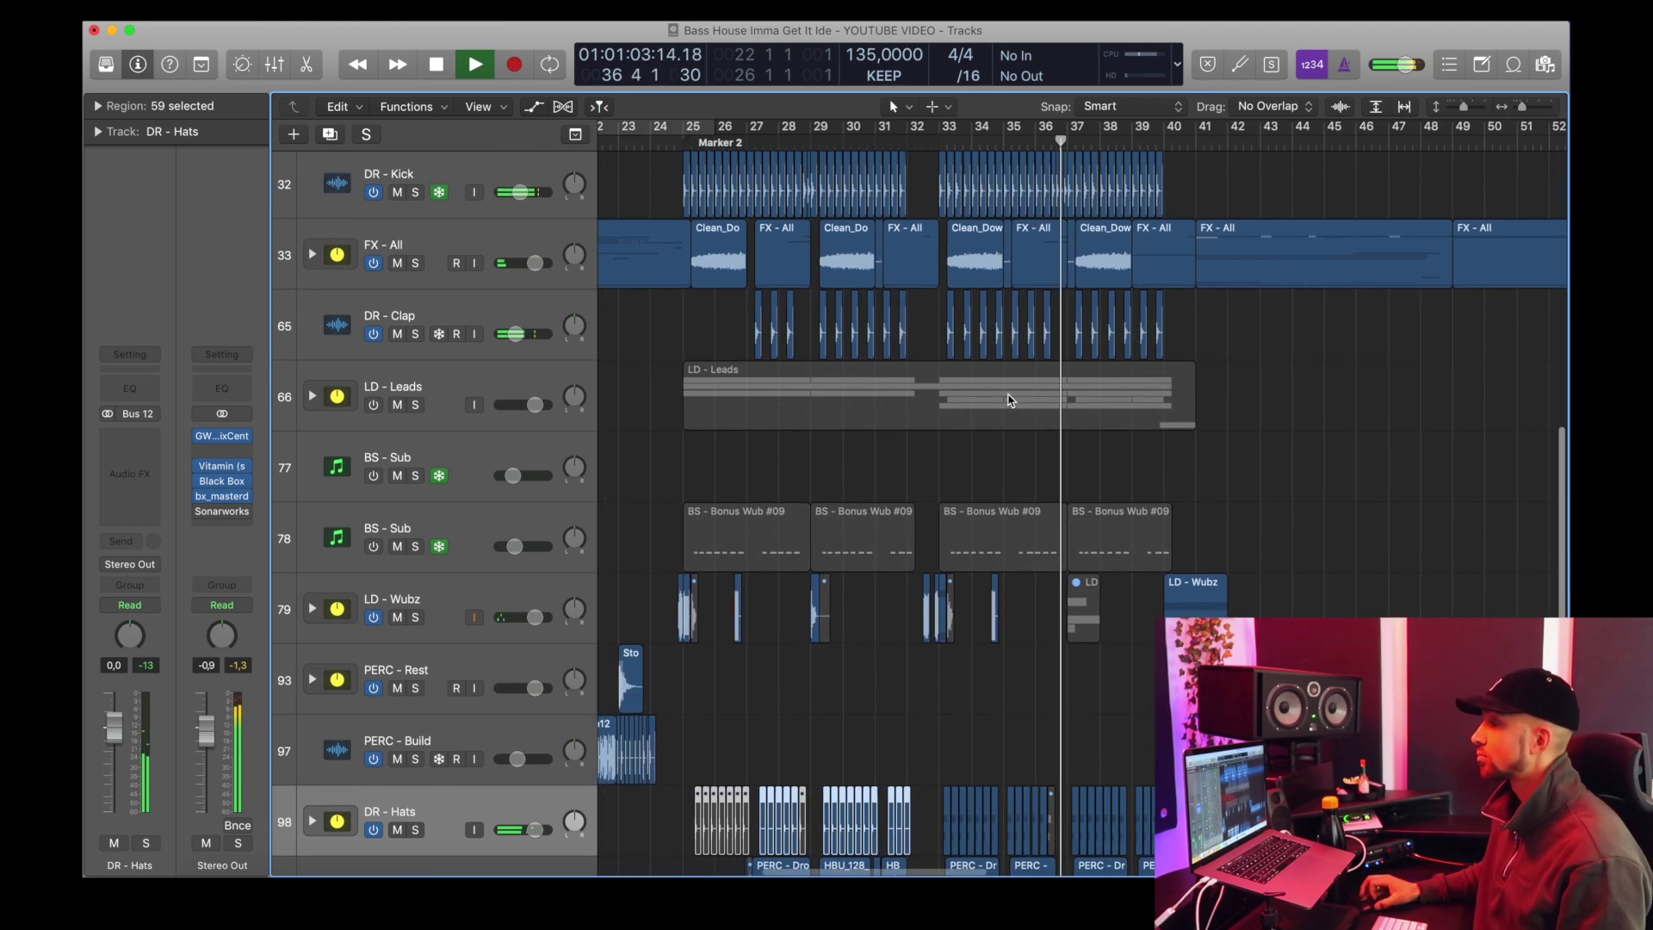
pyautogui.hscroll(-2, 1034, 396)
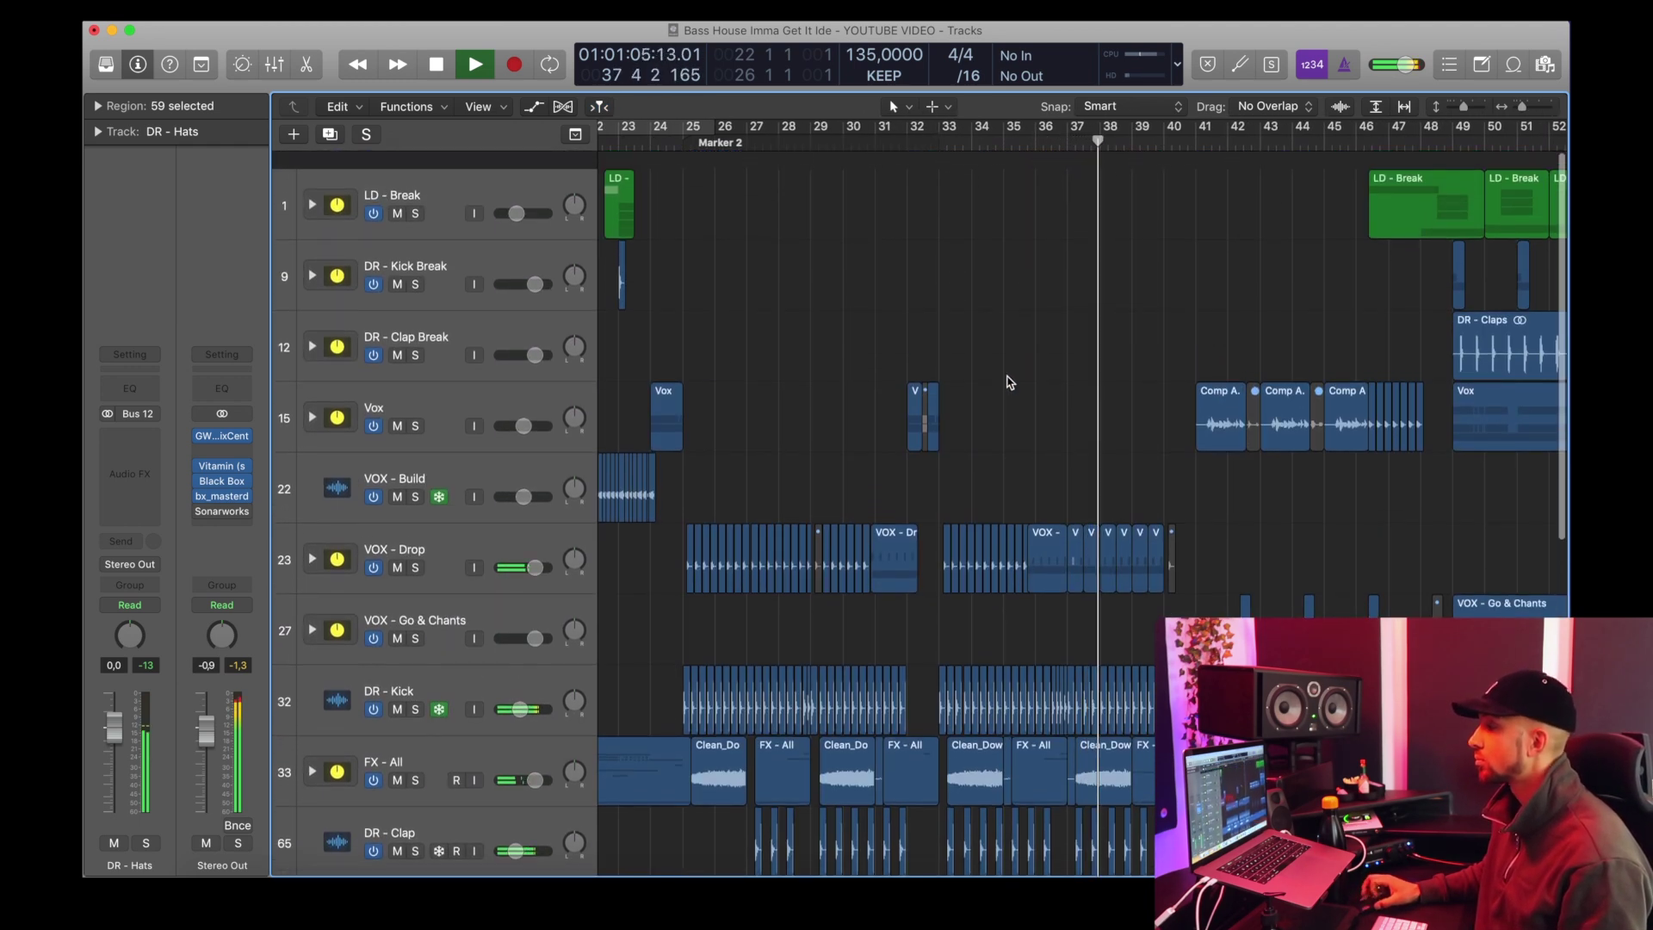
pyautogui.scroll(-3, 1018, 390)
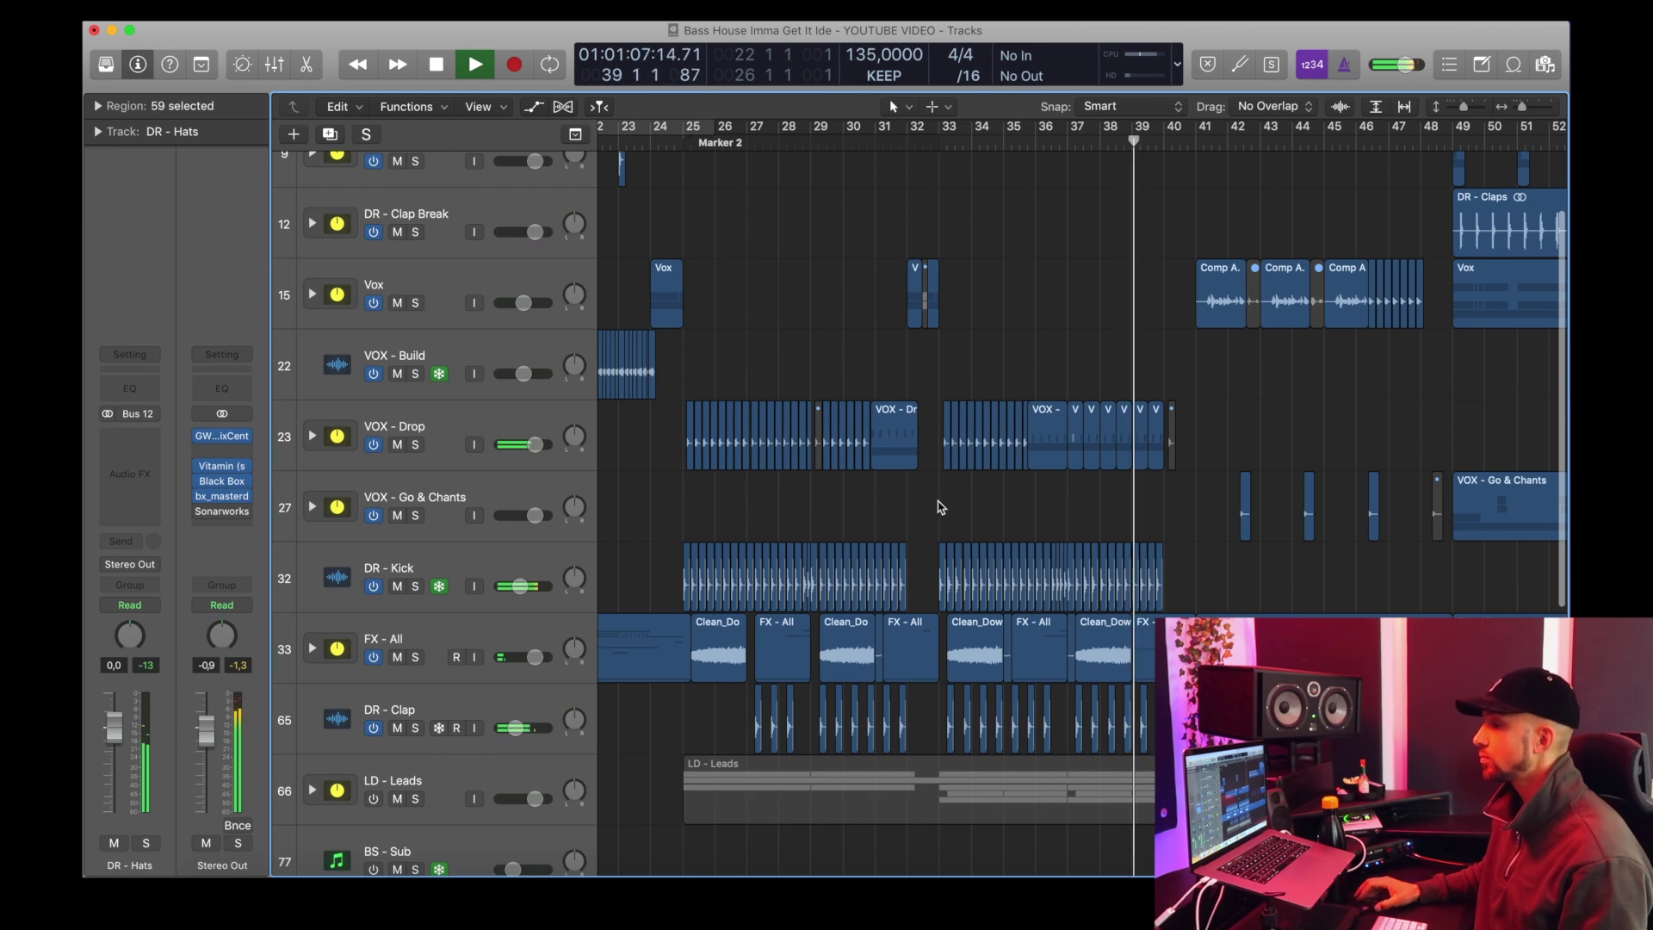
pyautogui.scroll(-12, 940, 507)
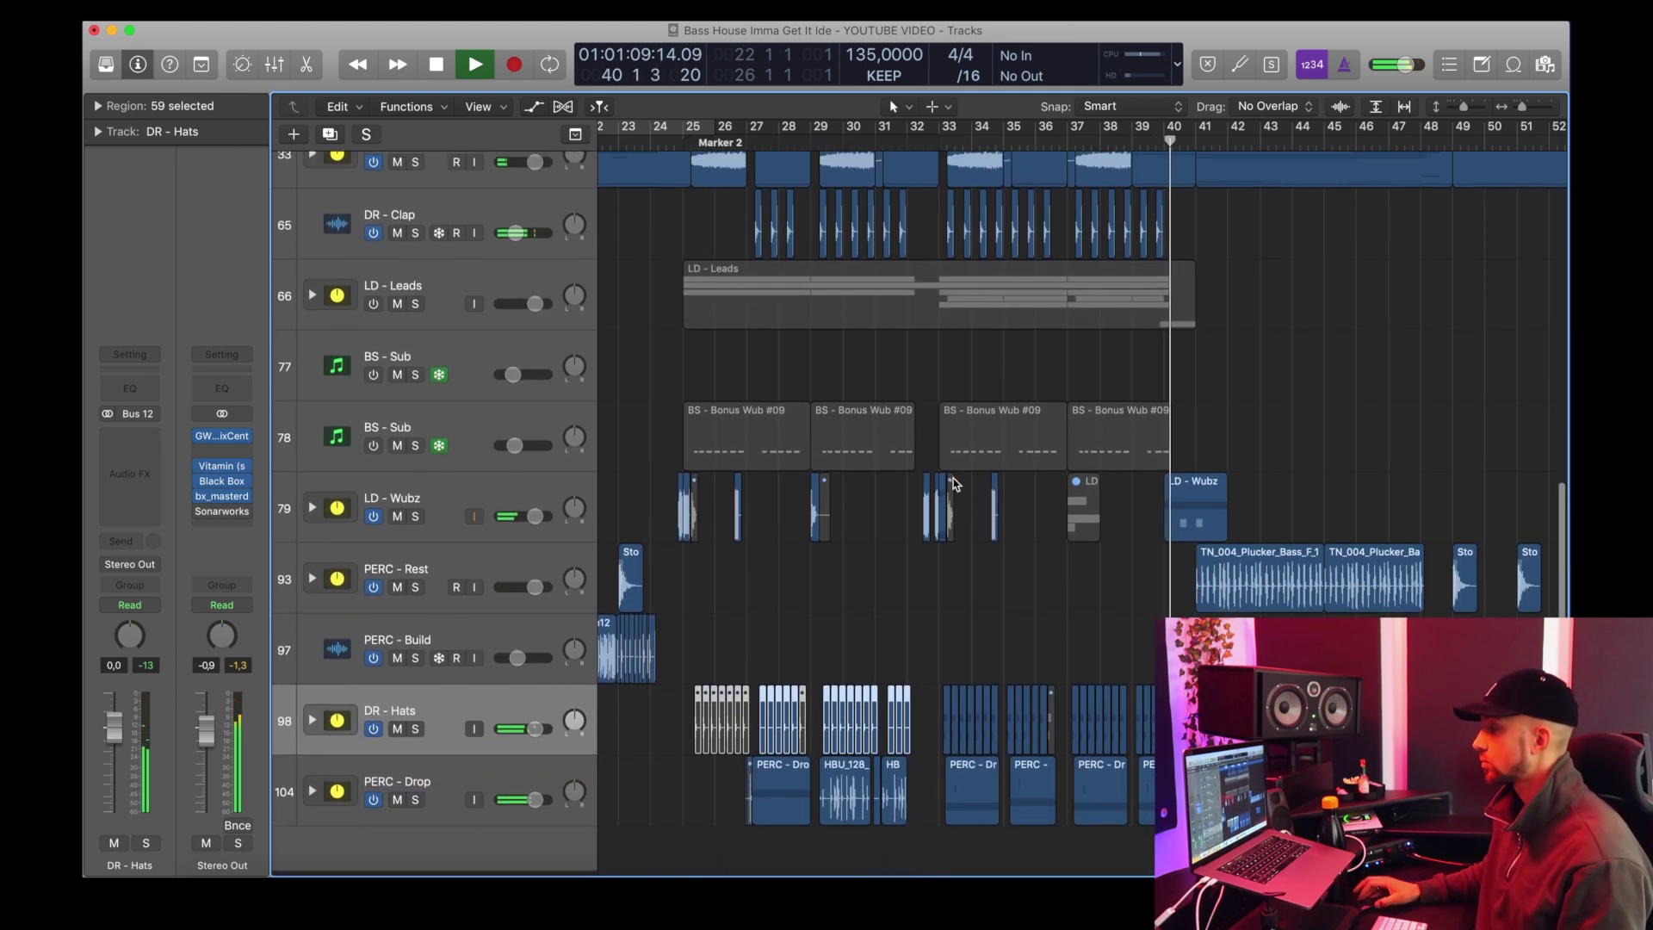
pyautogui.hscroll(10, 952, 482)
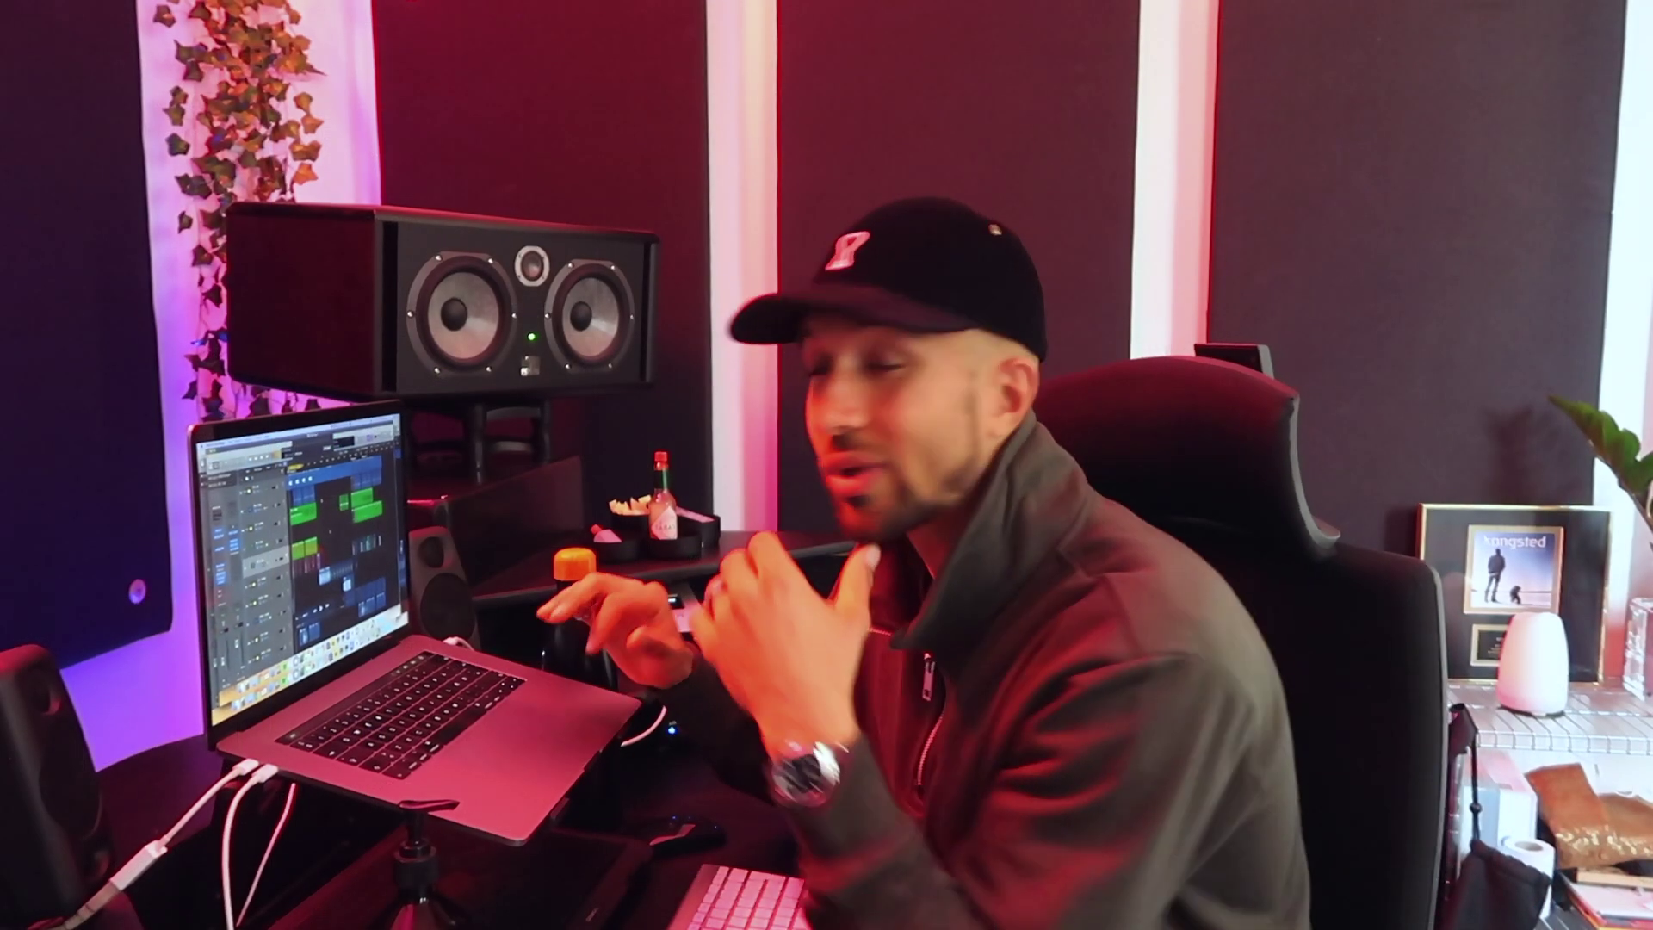